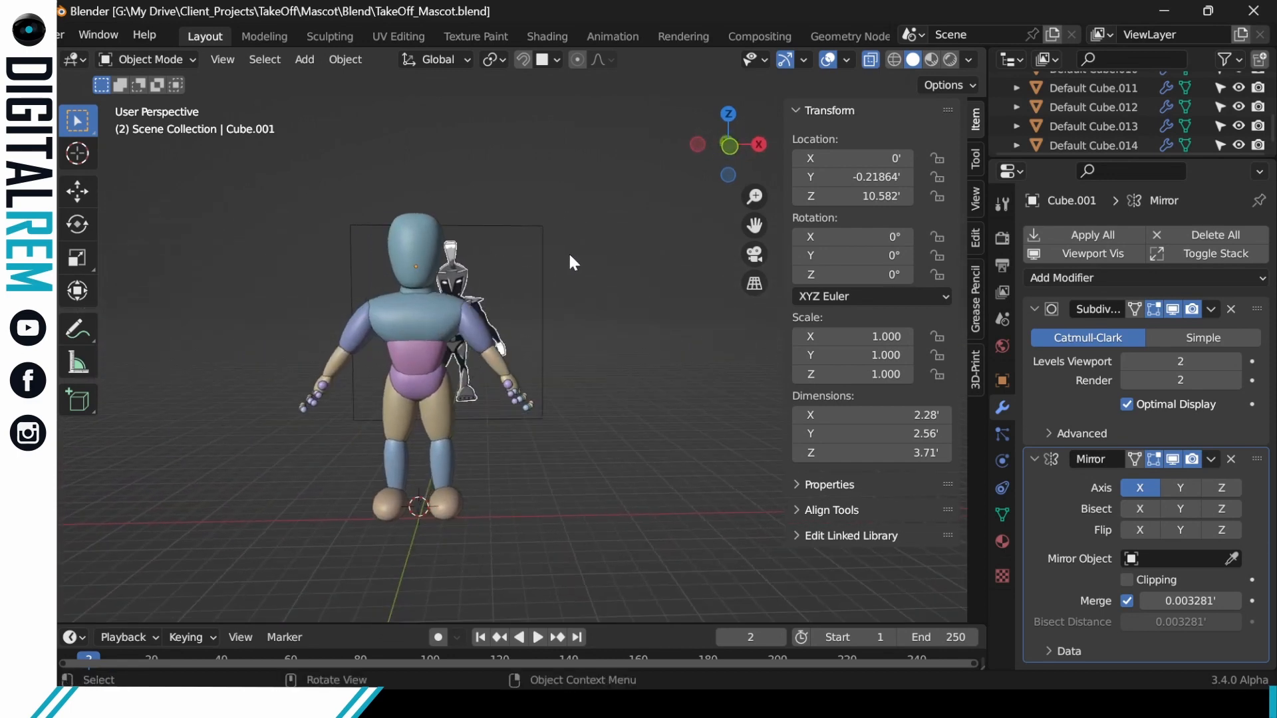
Inspect the mascot's head mesh in Edit Mode and return to Object Mode.
{"action": "scroll", "coordinate": [504, 255], "scroll_direction": "up", "scroll_amount": 2}
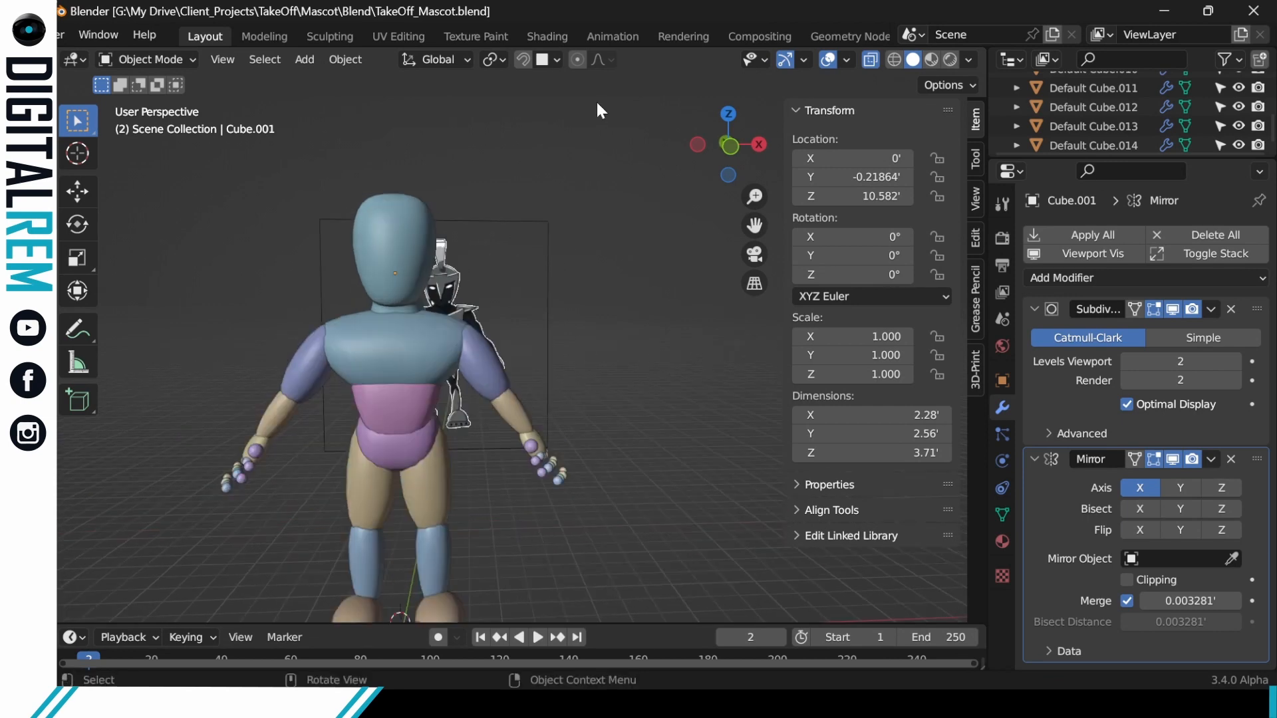
{"action": "middle_click_drag", "start_coordinate": [509, 130], "coordinate": [355, 270]}
{"action": "key", "text": "ctrl+Tab"}
{"action": "left_click", "coordinate": [481, 242]}
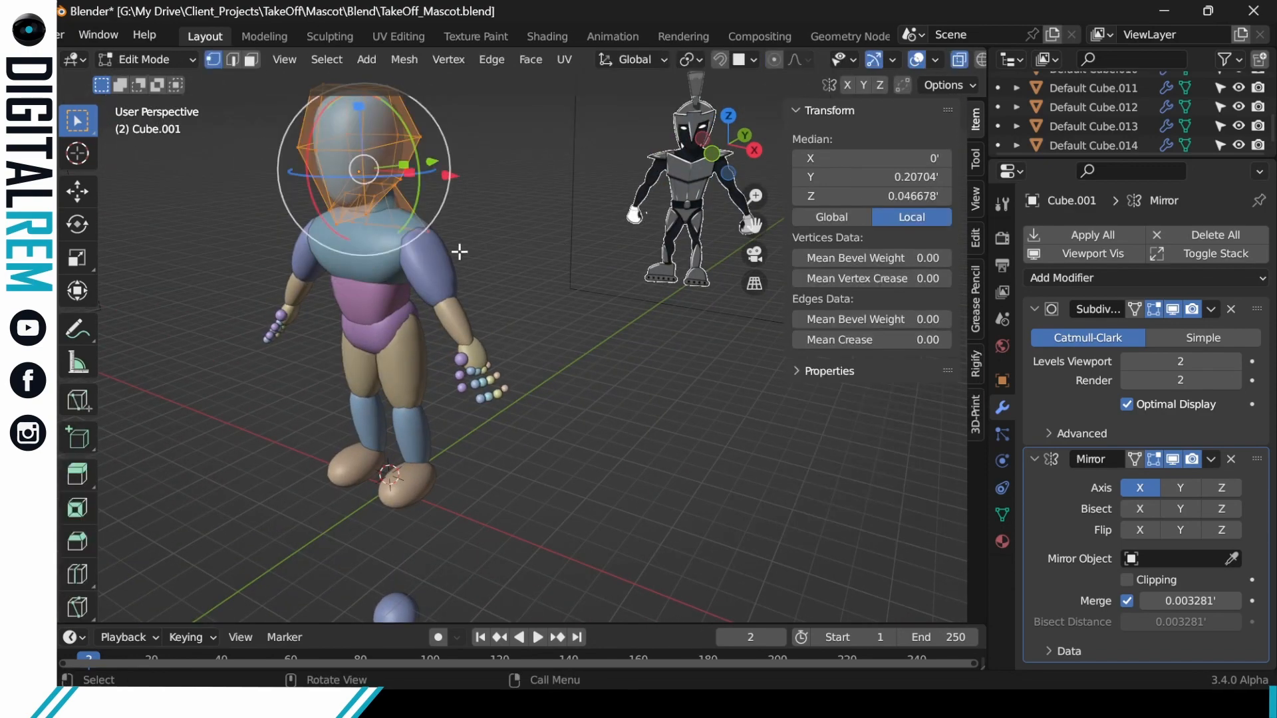
{"action": "scroll", "coordinate": [421, 225], "scroll_direction": "up", "scroll_amount": 4}
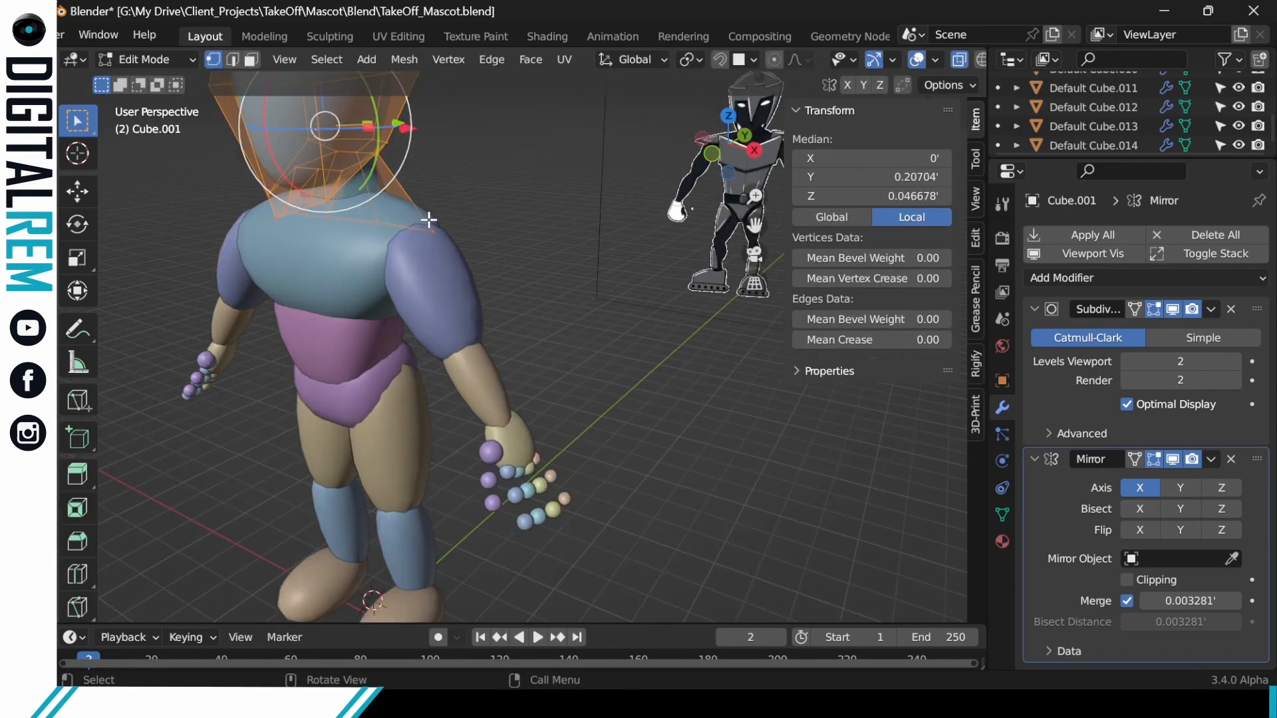
{"action": "middle_click_drag", "start_coordinate": [429, 220], "coordinate": [585, 250]}
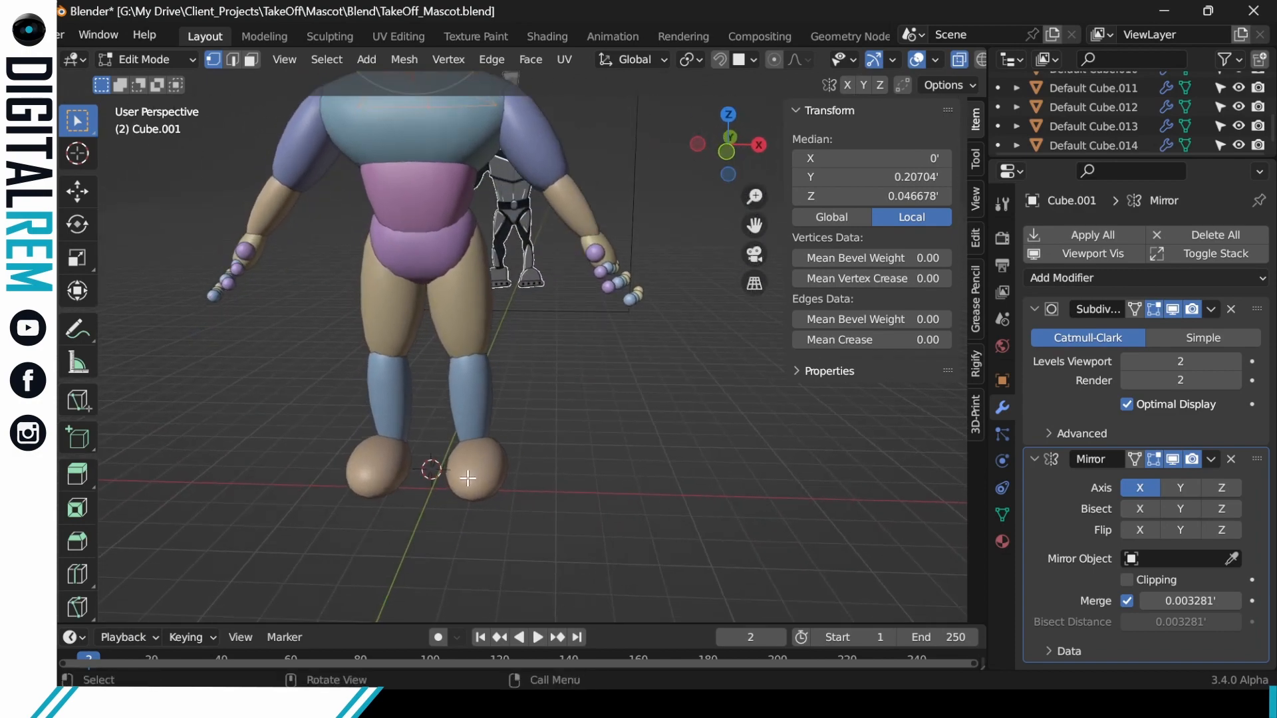
{"action": "key", "text": "ctrl+Tab"}
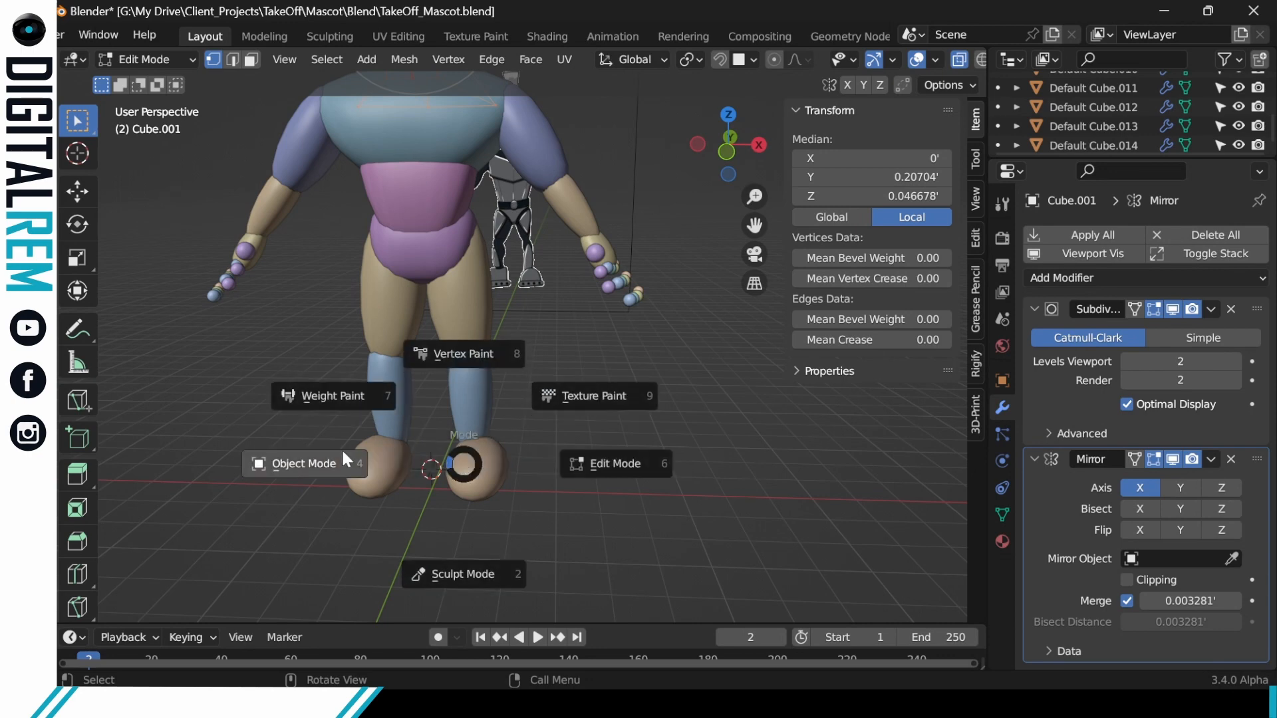
{"action": "key", "text": "ctrl+Tab"}
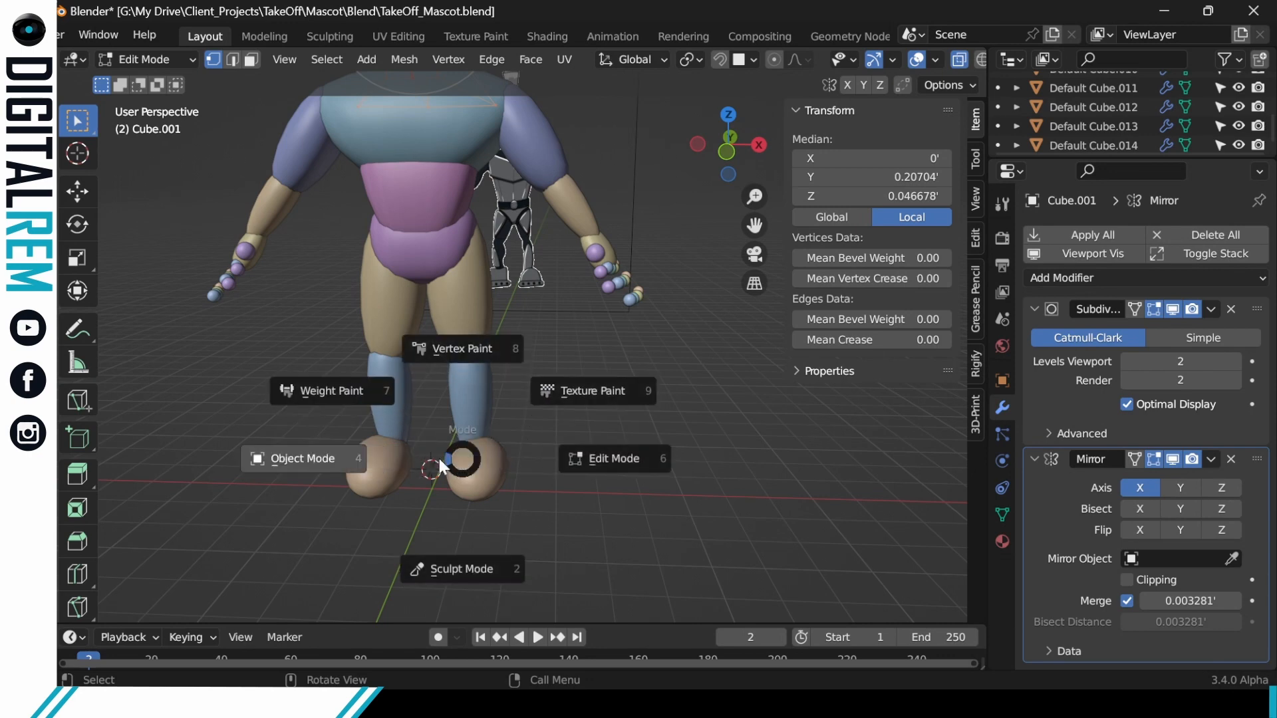
{"action": "key", "text": "ctrl+Tab"}
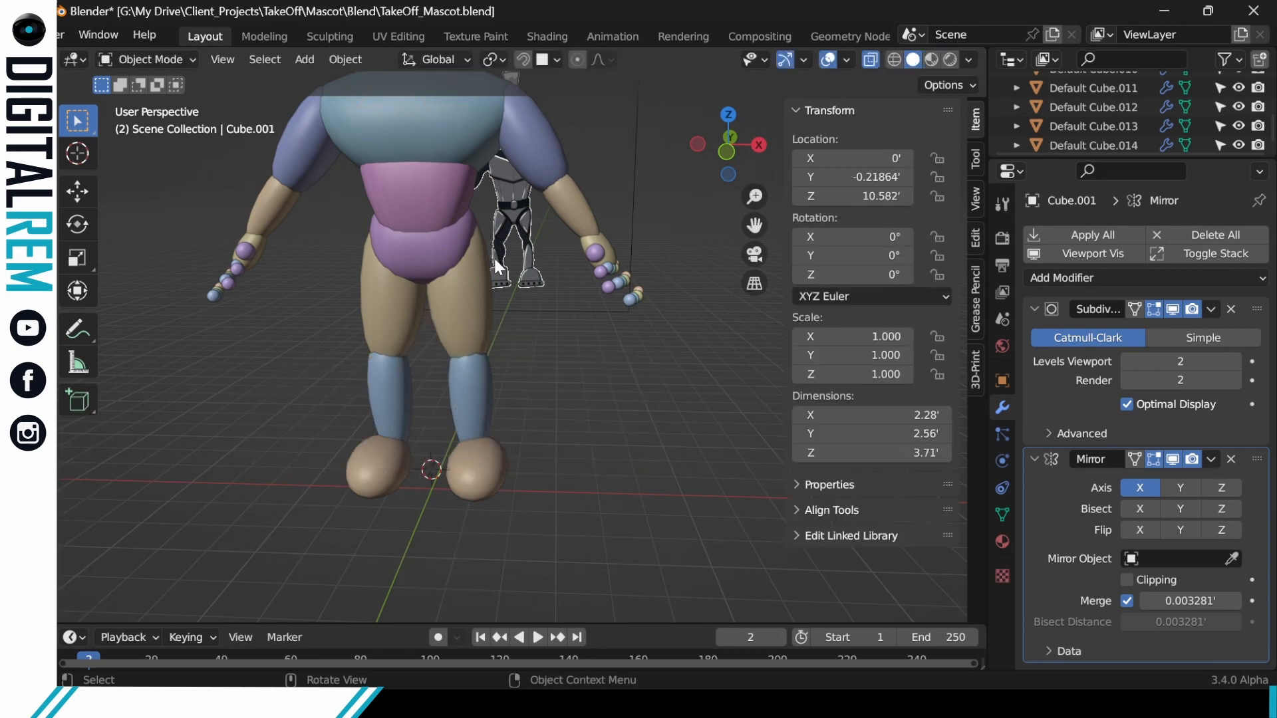
{"action": "middle_click_drag", "start_coordinate": [493, 256], "coordinate": [489, 322]}
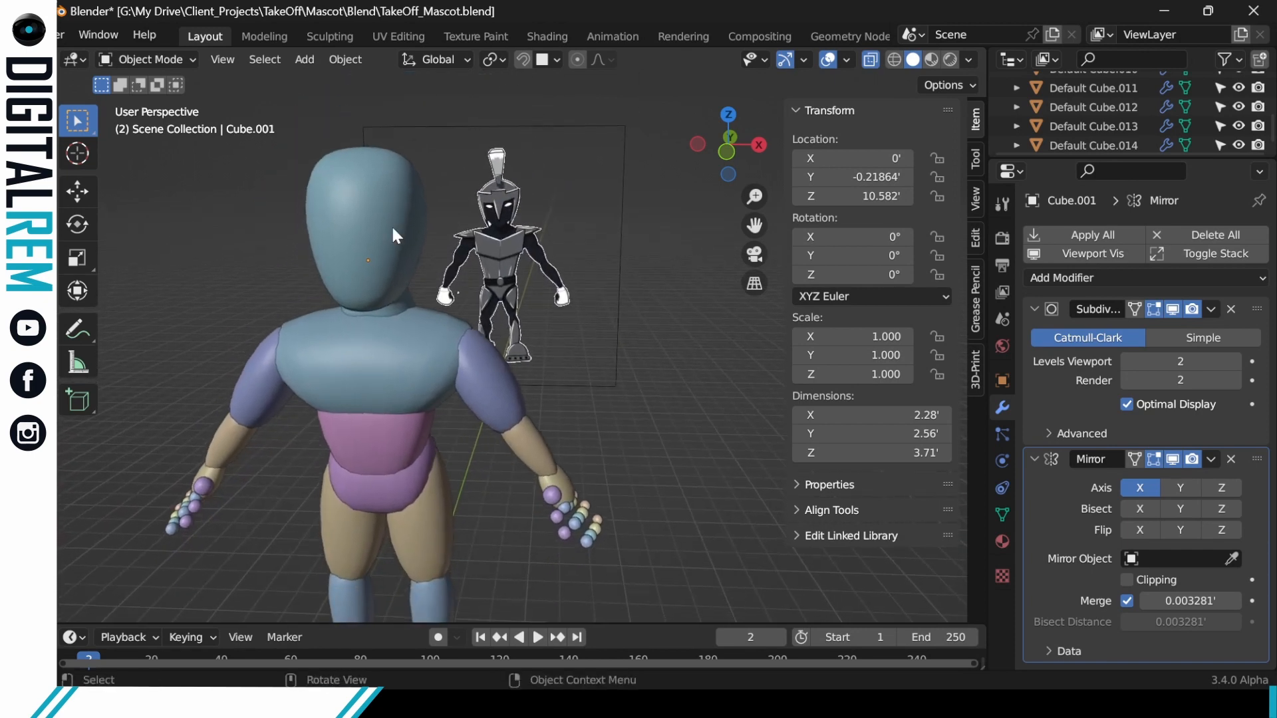
Select the mascot's head and locate its entry in the outliner.
{"action": "middle_click_drag", "start_coordinate": [392, 233], "coordinate": [353, 222]}
{"action": "left_click", "coordinate": [356, 222]}
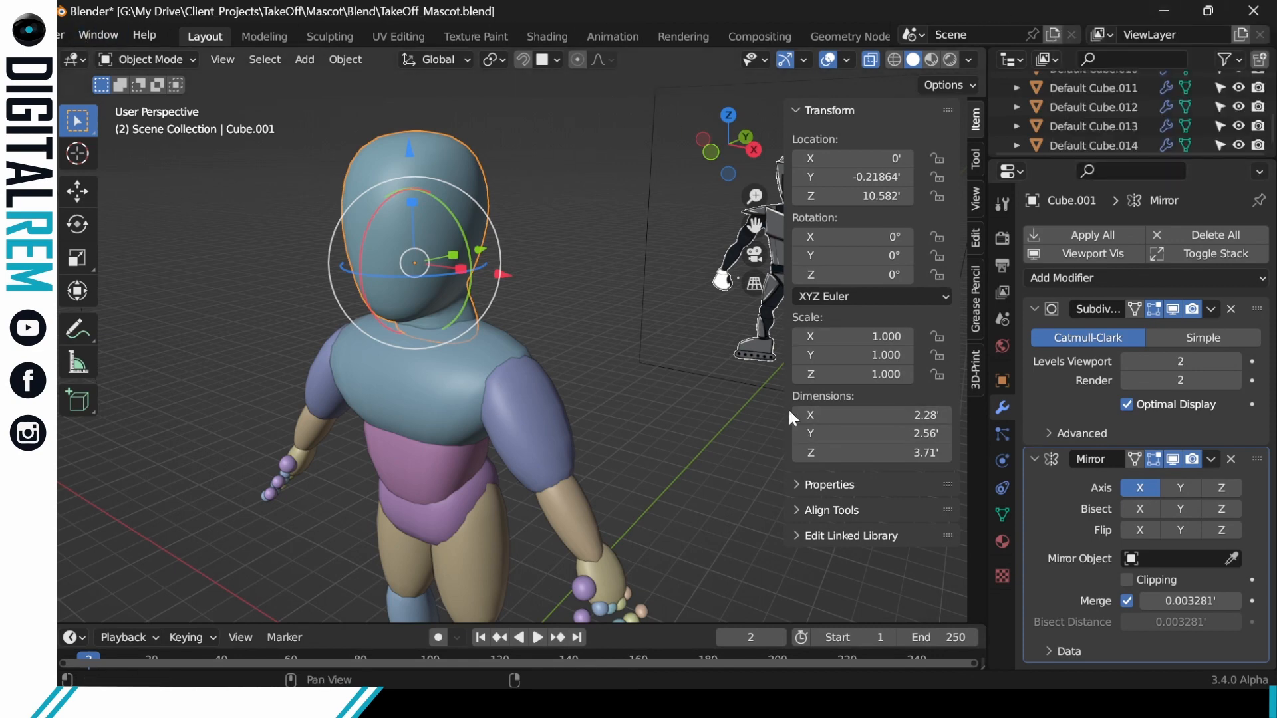
{"action": "scroll", "coordinate": [1131, 101], "scroll_direction": "up", "scroll_amount": 3}
{"action": "scroll", "coordinate": [1130, 101], "scroll_direction": "up", "scroll_amount": 5}
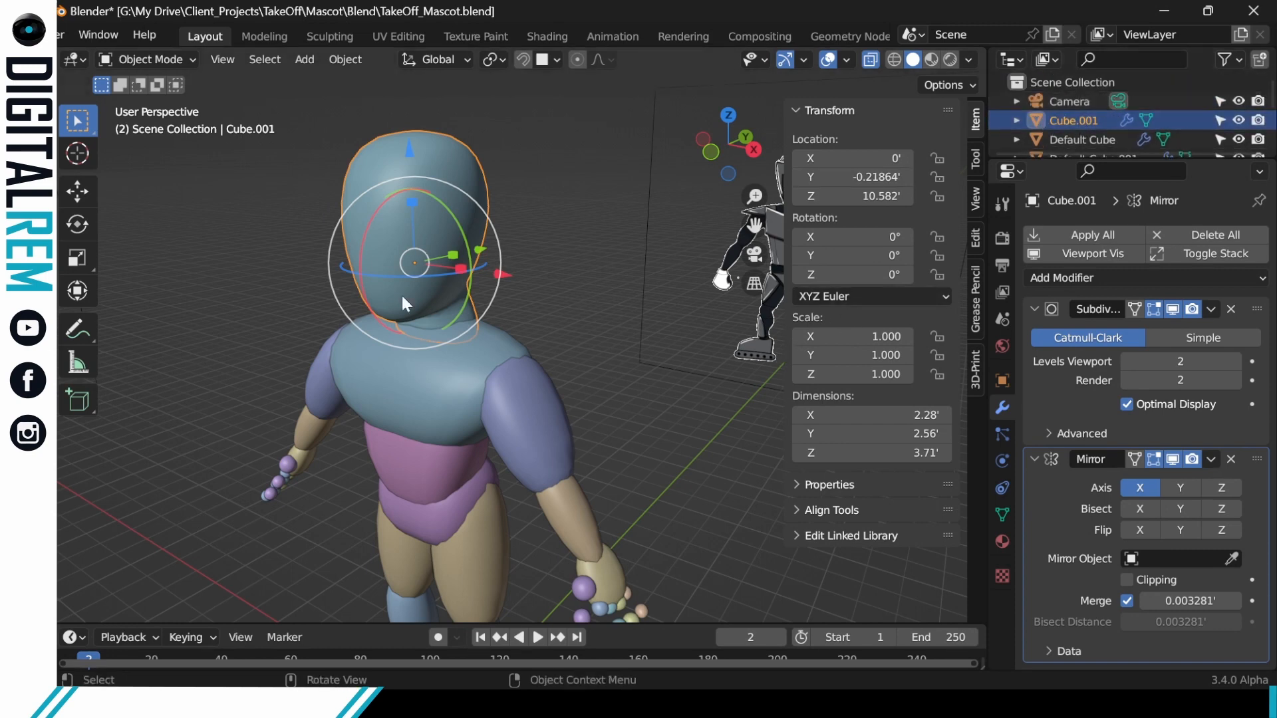
Select all of the mascot's body parts, group them into a new collection named Base, and deselect everything.
{"action": "scroll", "coordinate": [402, 296], "scroll_direction": "down", "scroll_amount": 6}
{"action": "left_click_drag", "start_coordinate": [289, 281], "coordinate": [458, 445]}
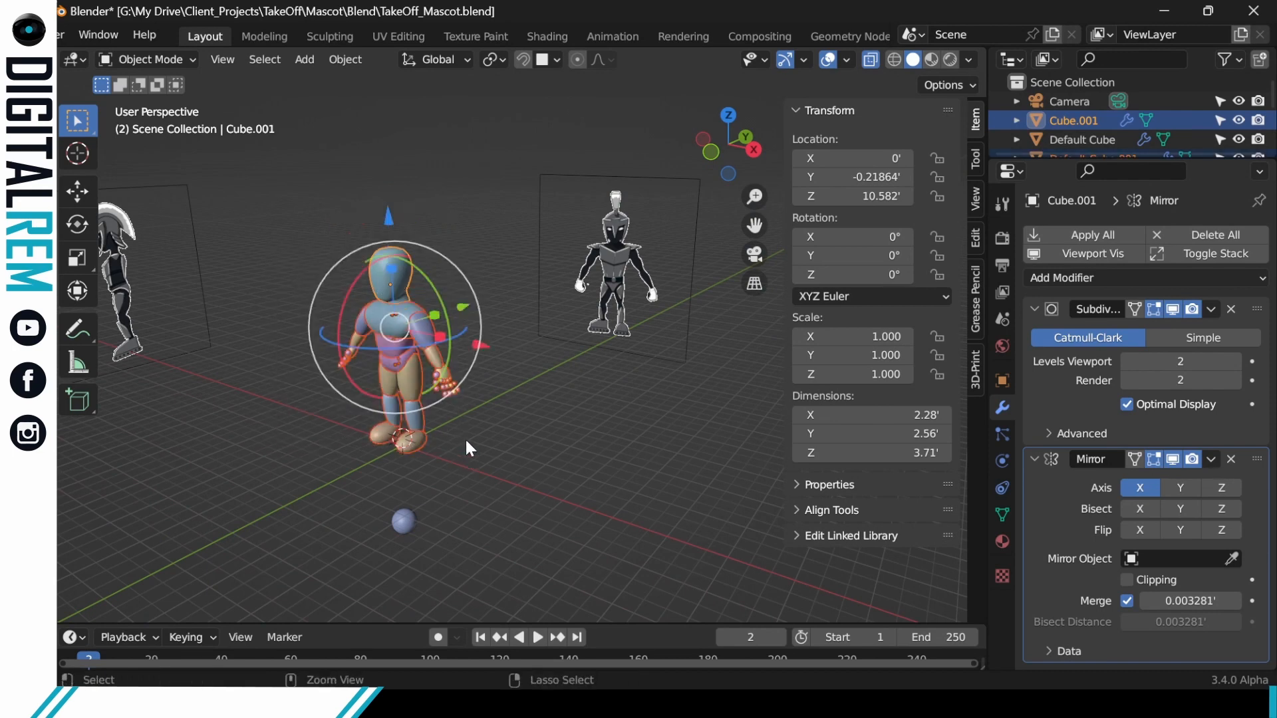
{"action": "key", "text": "ctrl+g"}
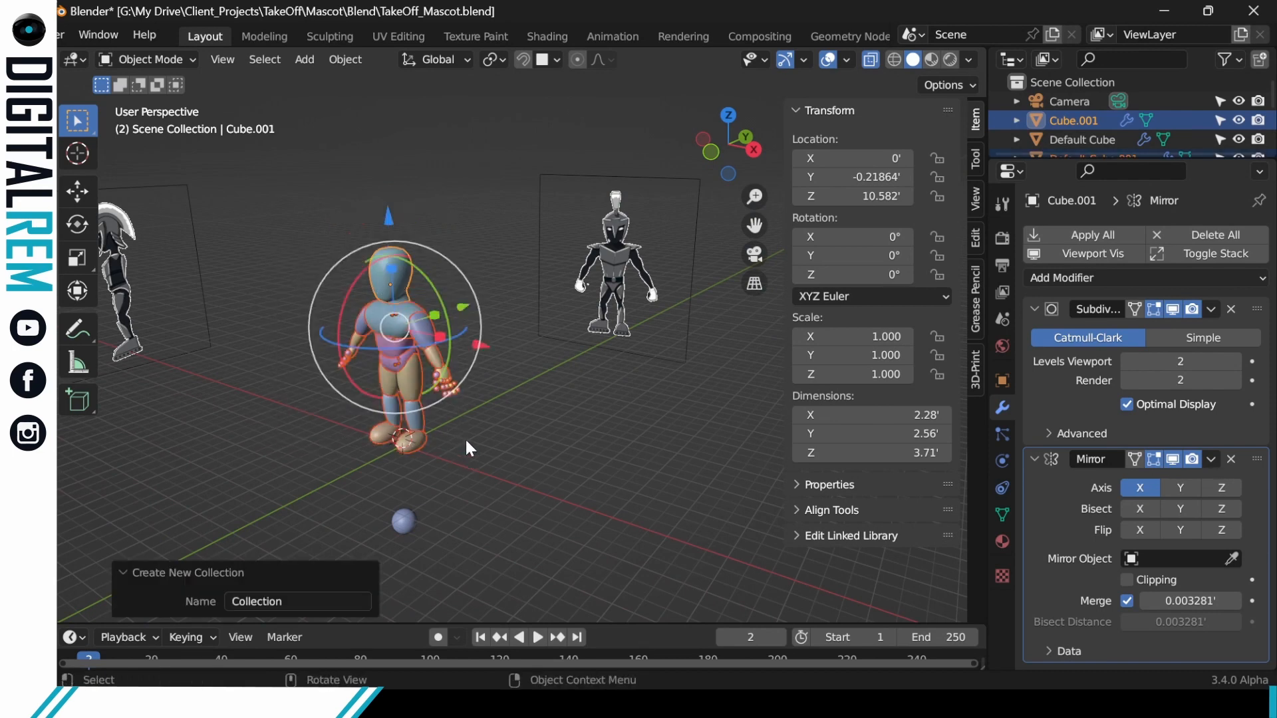
{"action": "left_click", "coordinate": [321, 598]}
{"action": "type", "text": "BA"}
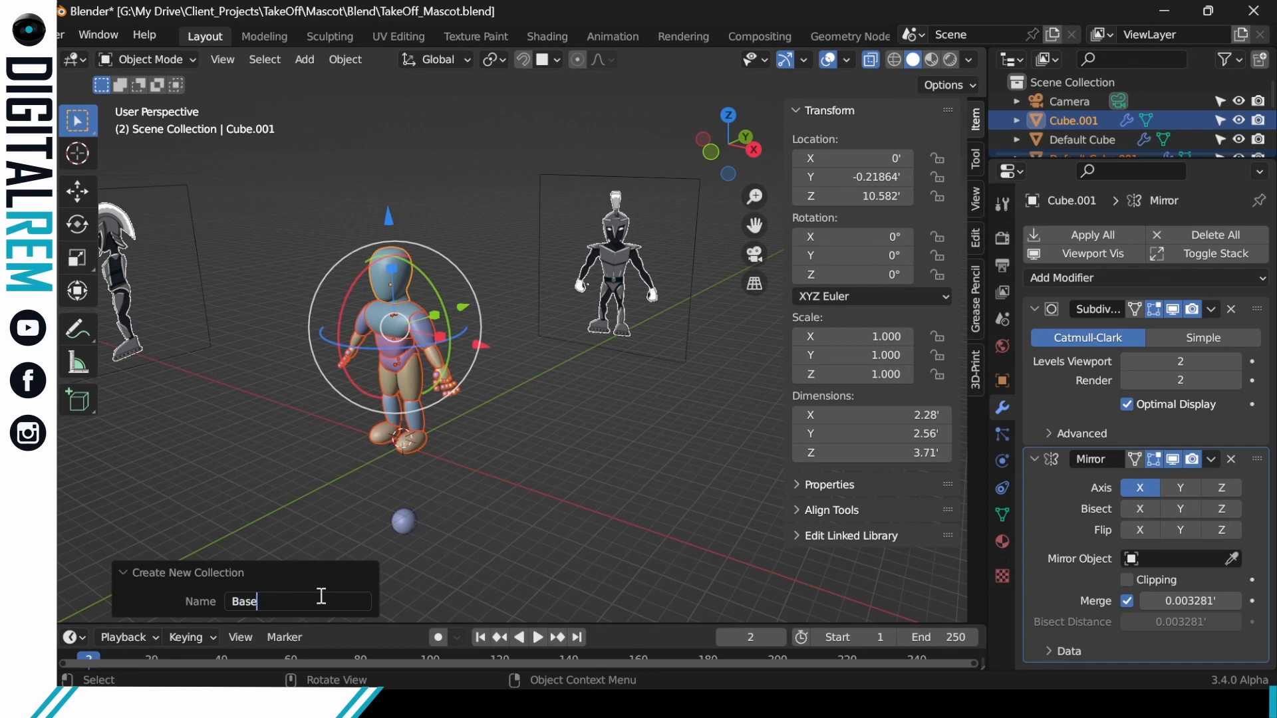
{"action": "key", "text": "Return"}
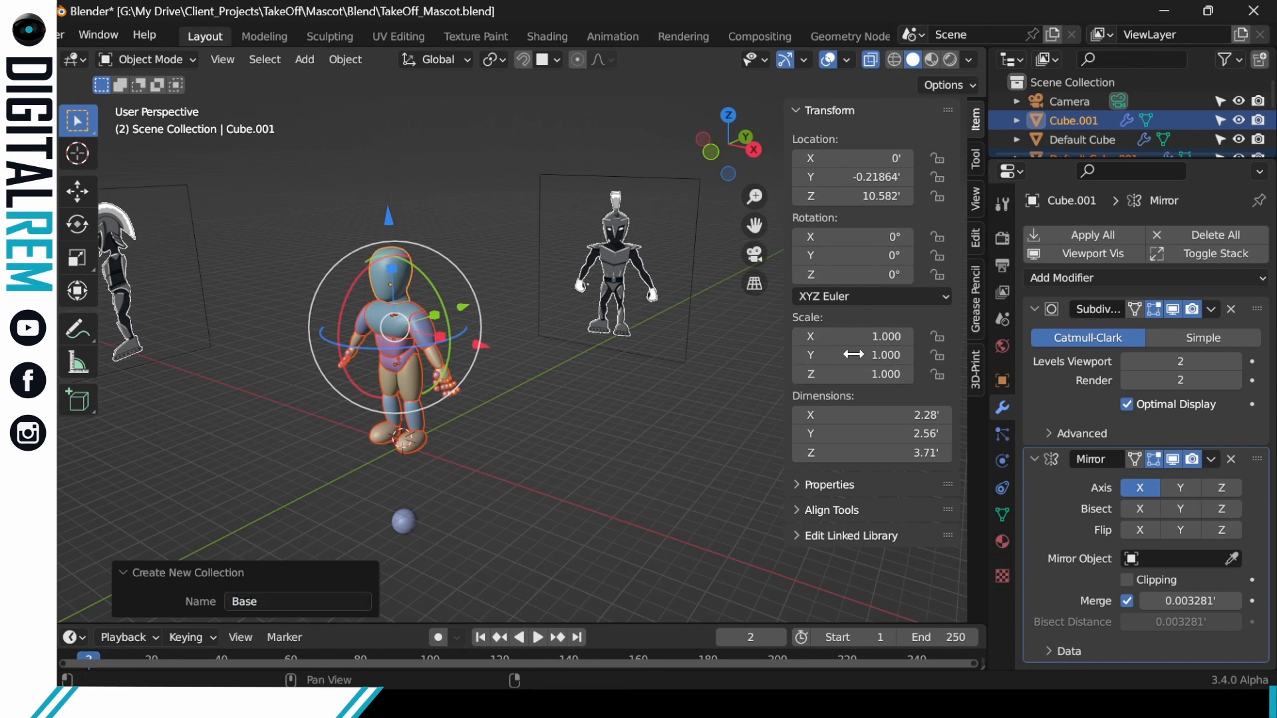
{"action": "left_click", "coordinate": [262, 601]}
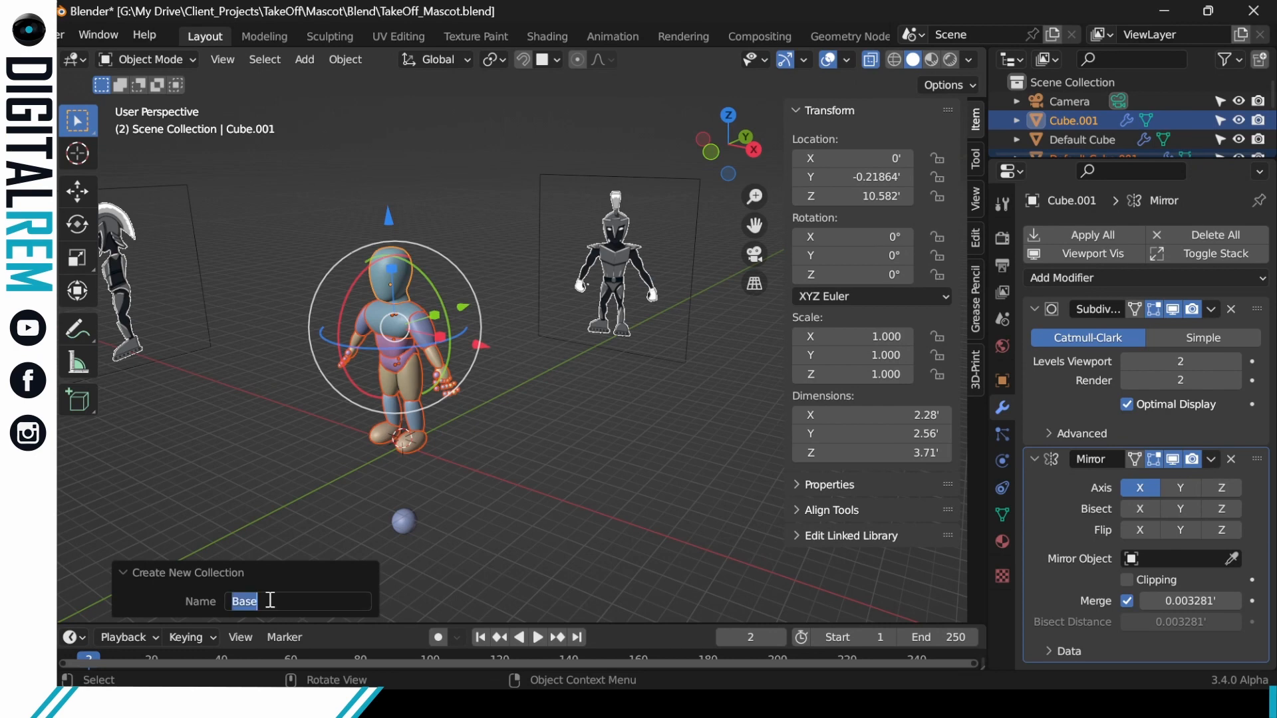
{"action": "key", "text": "Return"}
{"action": "left_click", "coordinate": [483, 526]}
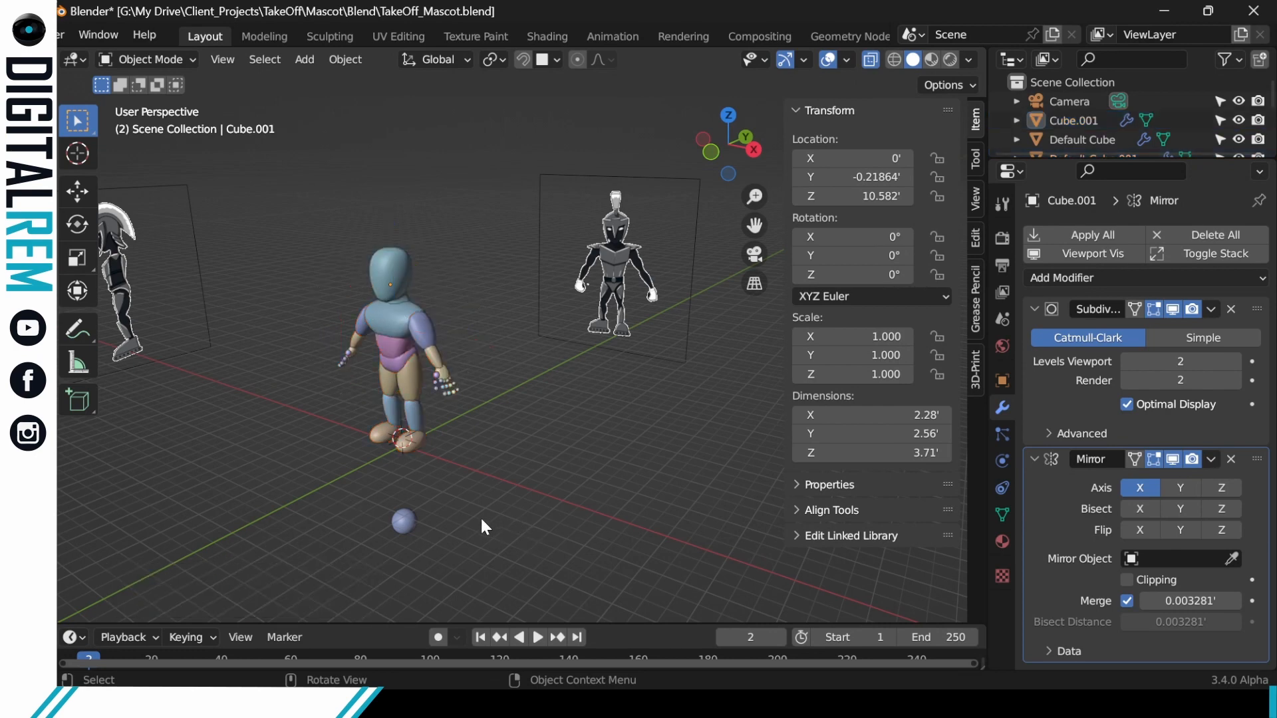
Enlarge the outliner area so that more of the scene's object list fits in it.
{"action": "scroll", "coordinate": [1051, 133], "scroll_direction": "down", "scroll_amount": 3}
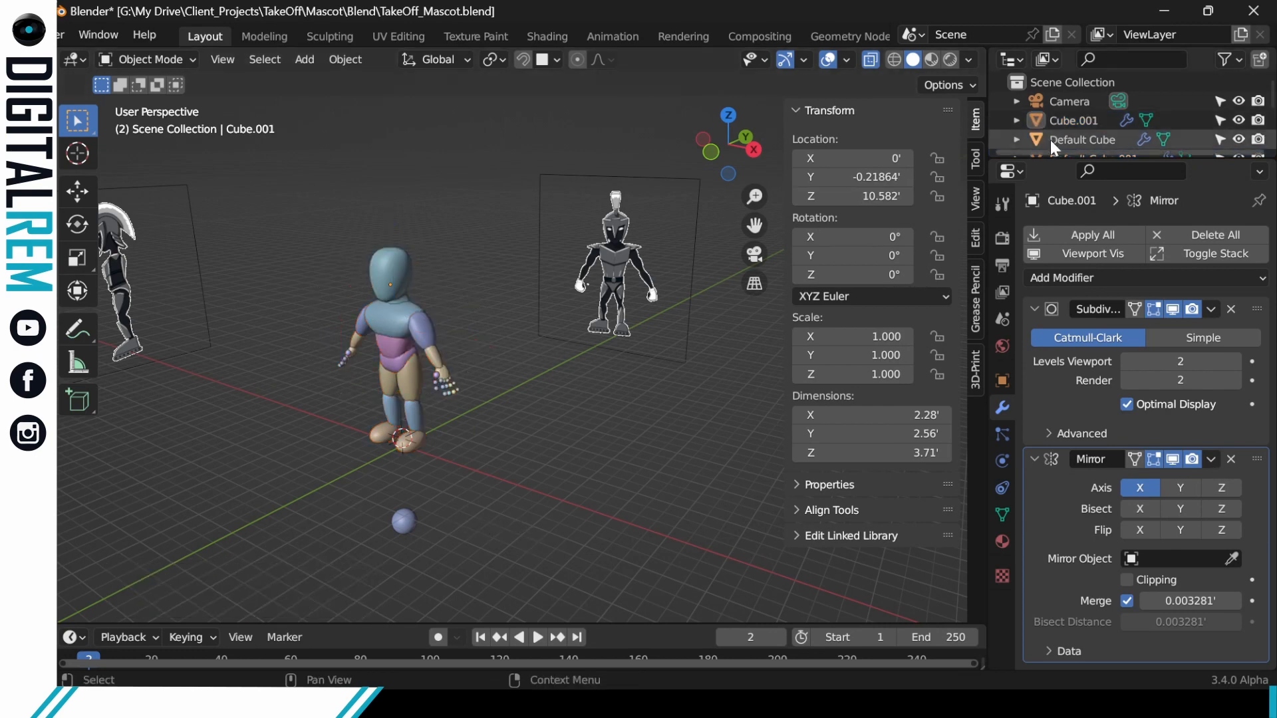
{"action": "scroll", "coordinate": [1091, 111], "scroll_direction": "down", "scroll_amount": 5}
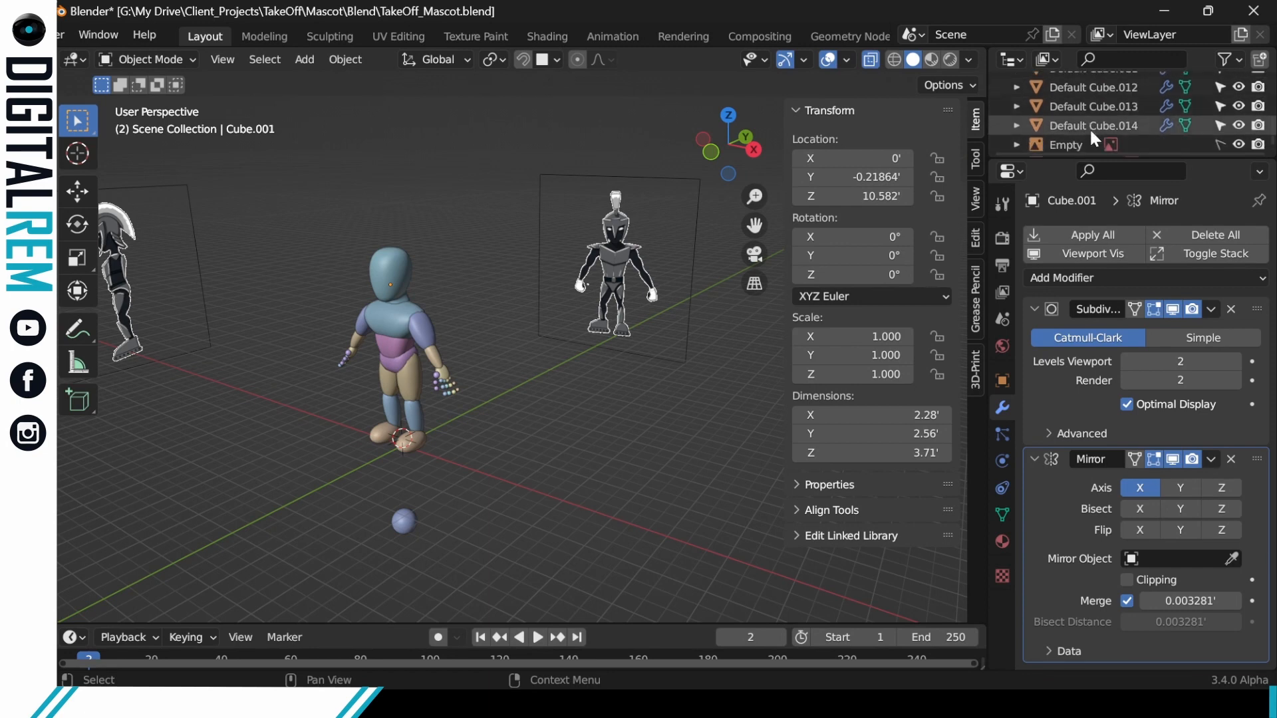
{"action": "left_click_drag", "start_coordinate": [1080, 158], "coordinate": [1074, 284]}
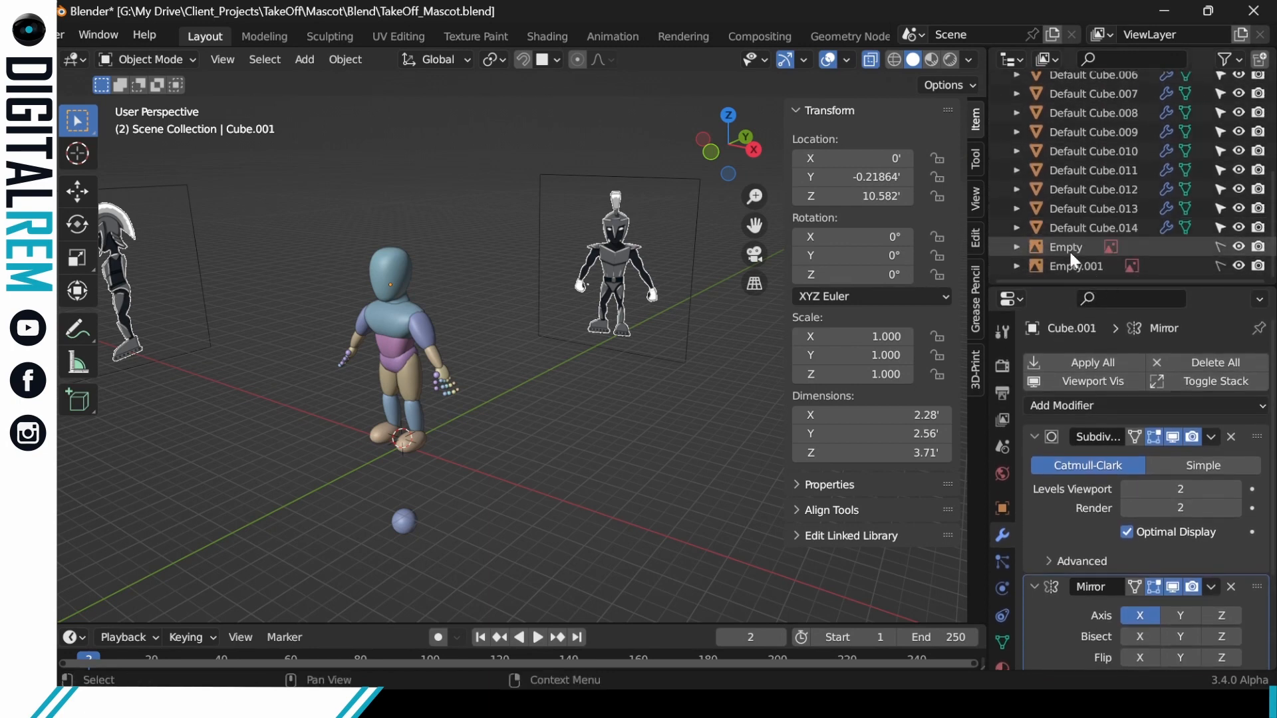
Select the objects from Cube.001 through Default Cube.014 in the outliner and create a new collection there.
{"action": "left_click", "coordinate": [1083, 226]}
{"action": "scroll", "coordinate": [1083, 225], "scroll_direction": "up", "scroll_amount": 5}
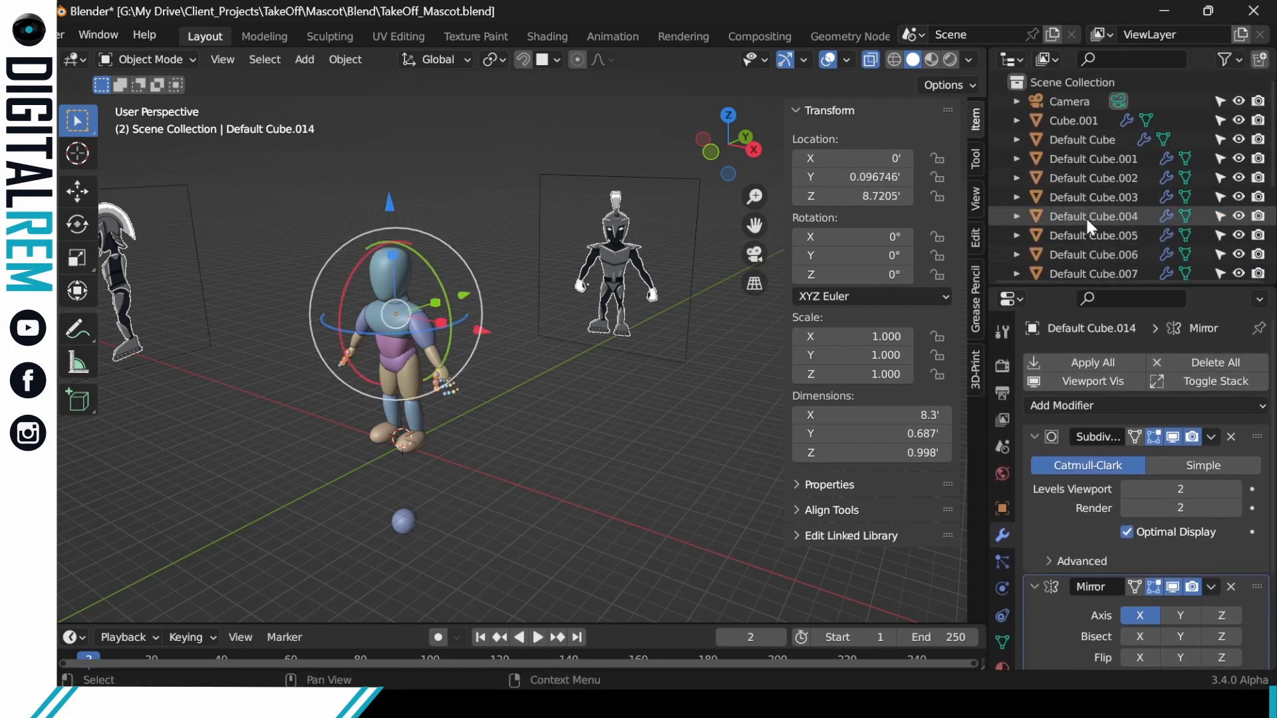
{"action": "left_click", "coordinate": [1083, 120], "text": "shift"}
{"action": "right_click", "coordinate": [1083, 119]}
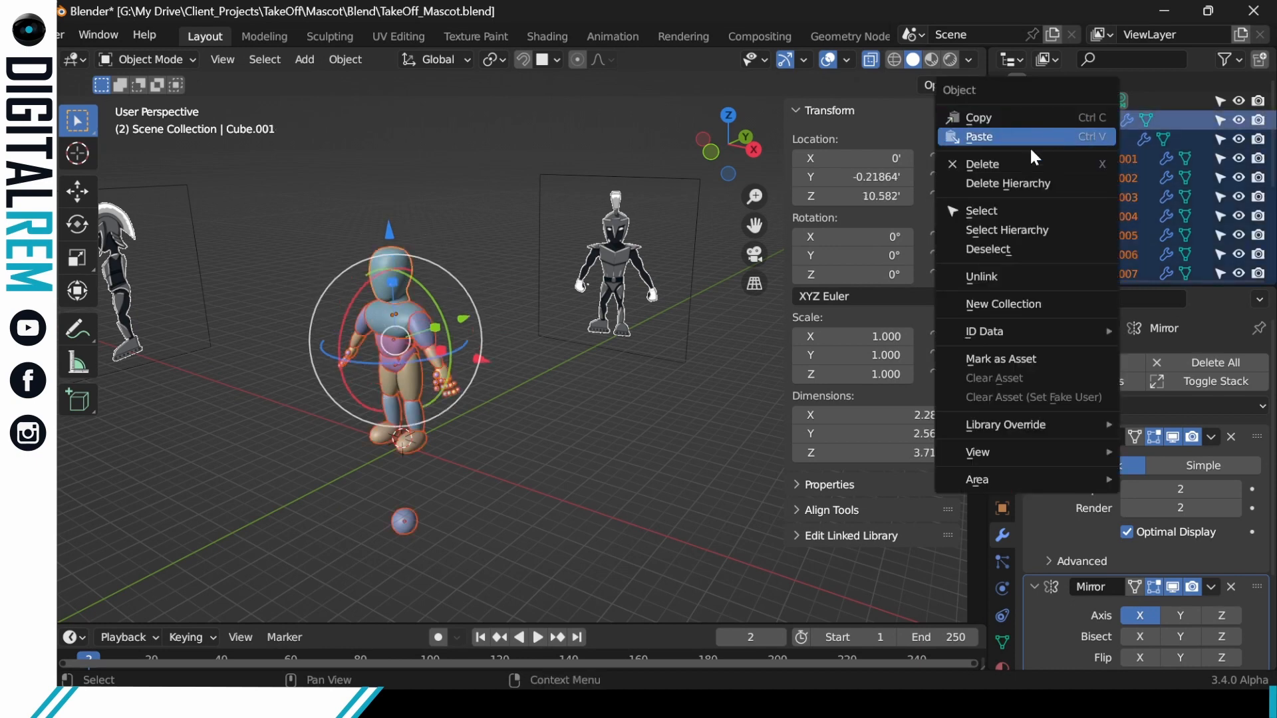
{"action": "left_click", "coordinate": [1029, 306]}
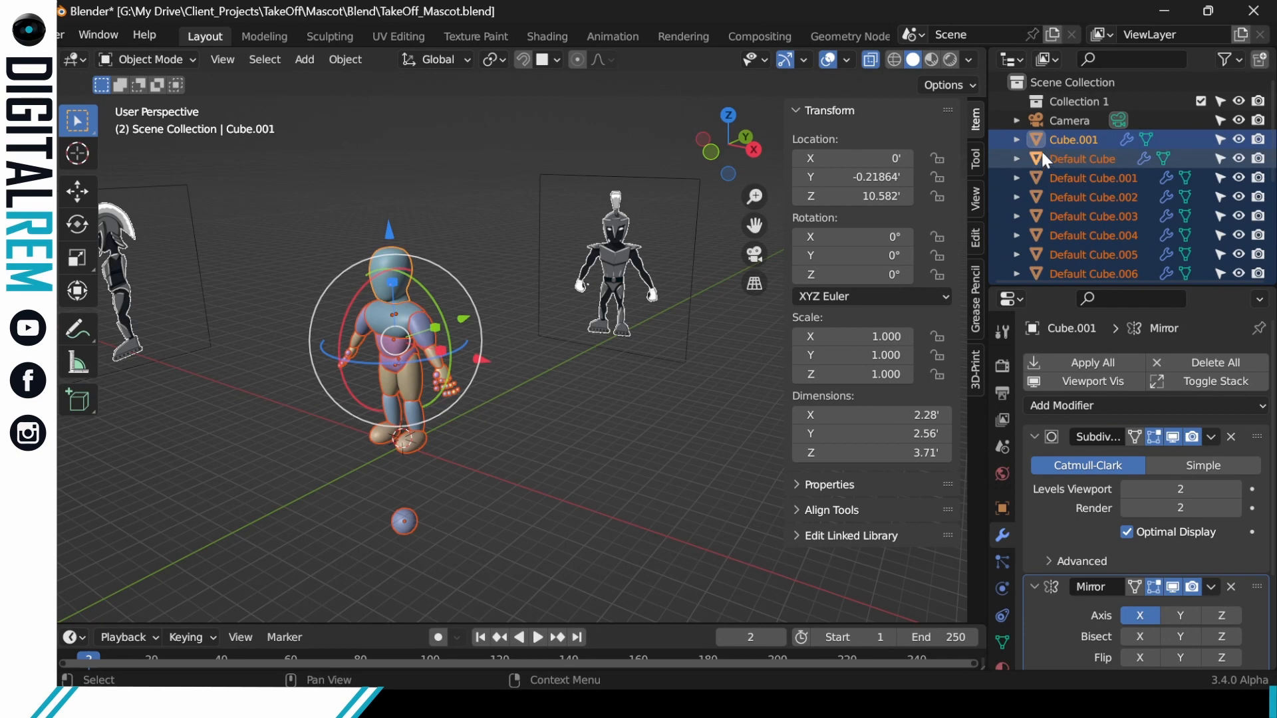
{"action": "scroll", "coordinate": [1102, 222], "scroll_direction": "down", "scroll_amount": 5}
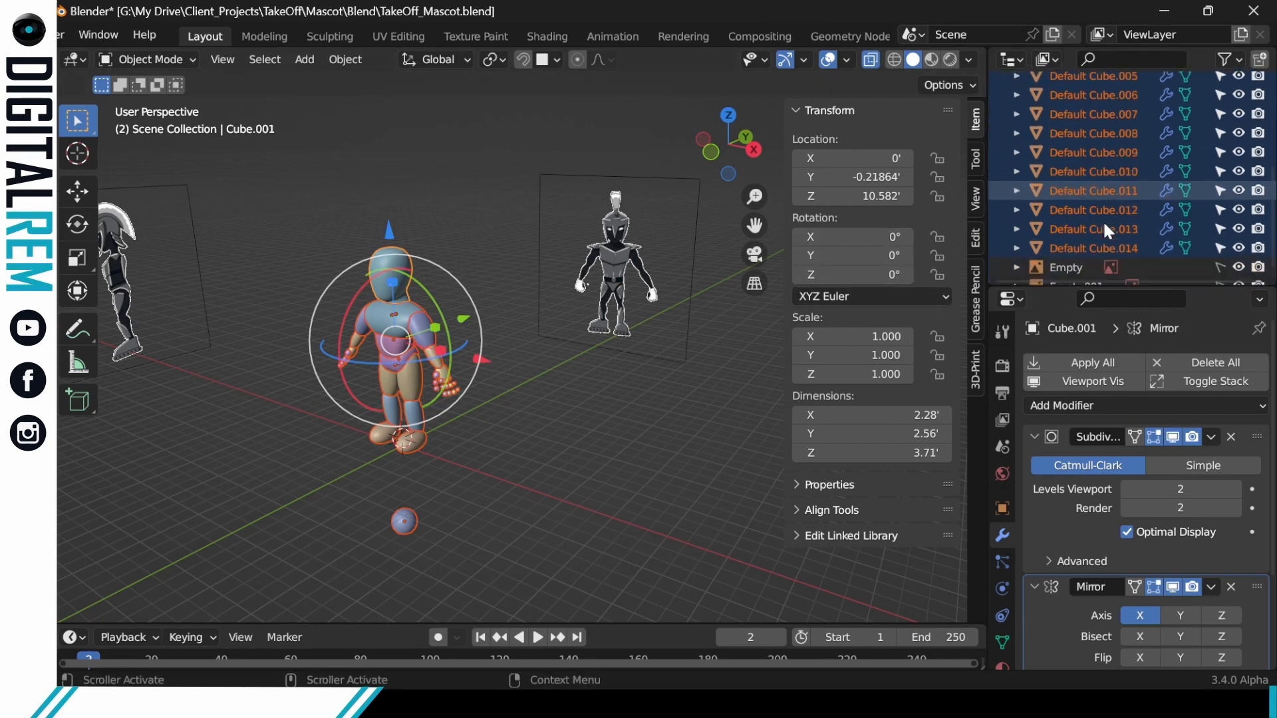
{"action": "scroll", "coordinate": [1103, 221], "scroll_direction": "down", "scroll_amount": 1}
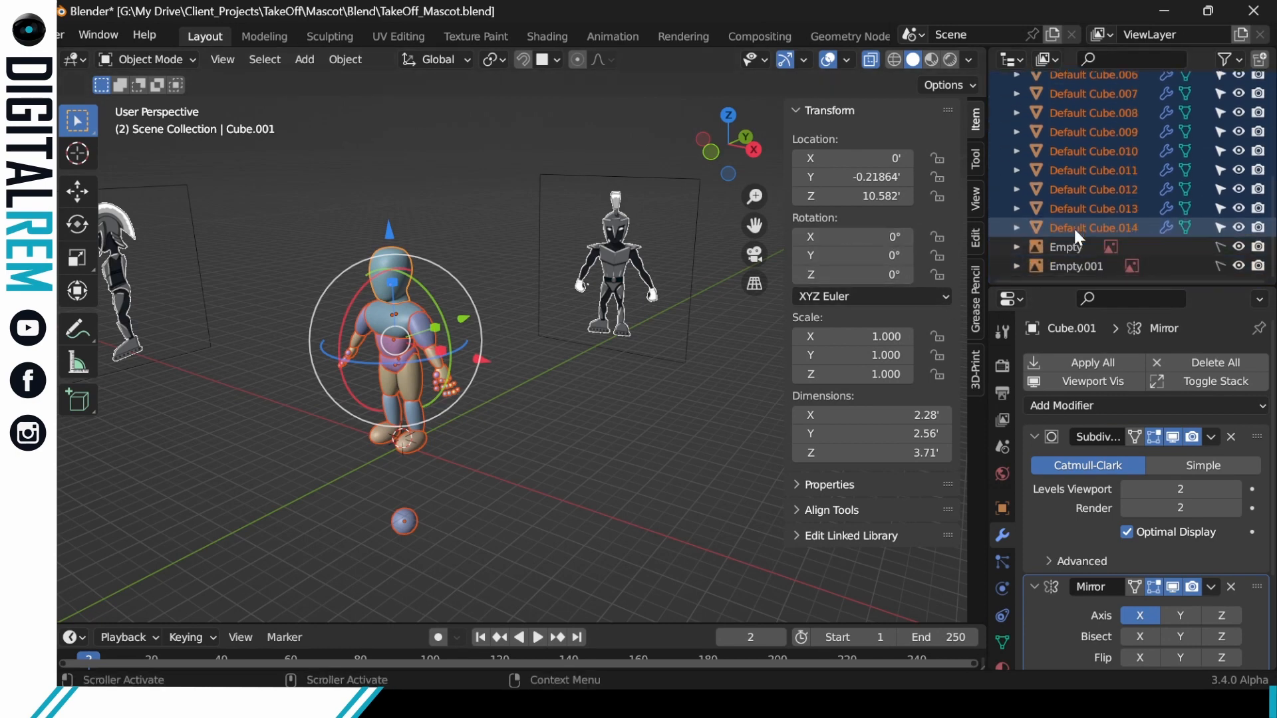
Deselect the body parts, select only the head, and remove its Mirror modifier.
{"action": "scroll", "coordinate": [536, 359], "scroll_direction": "up", "scroll_amount": 3}
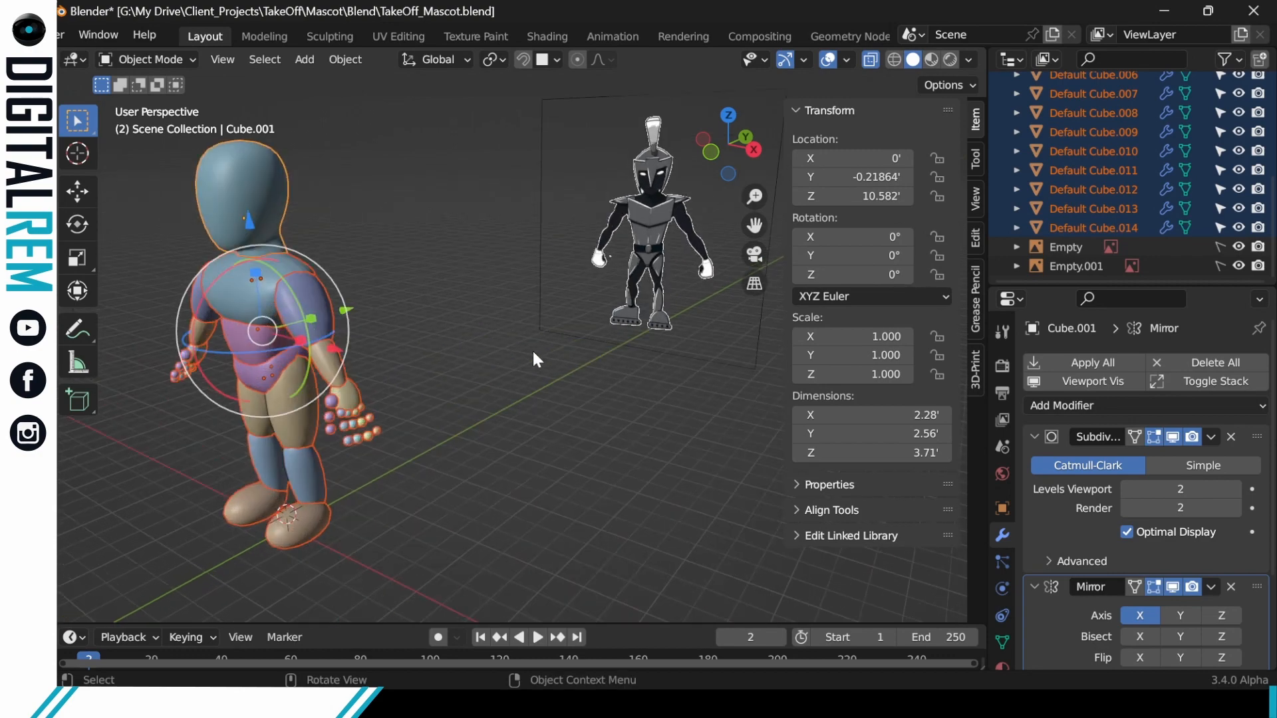
{"action": "middle_click_drag", "start_coordinate": [488, 331], "coordinate": [641, 375], "text": "shift"}
{"action": "left_click", "coordinate": [486, 271]}
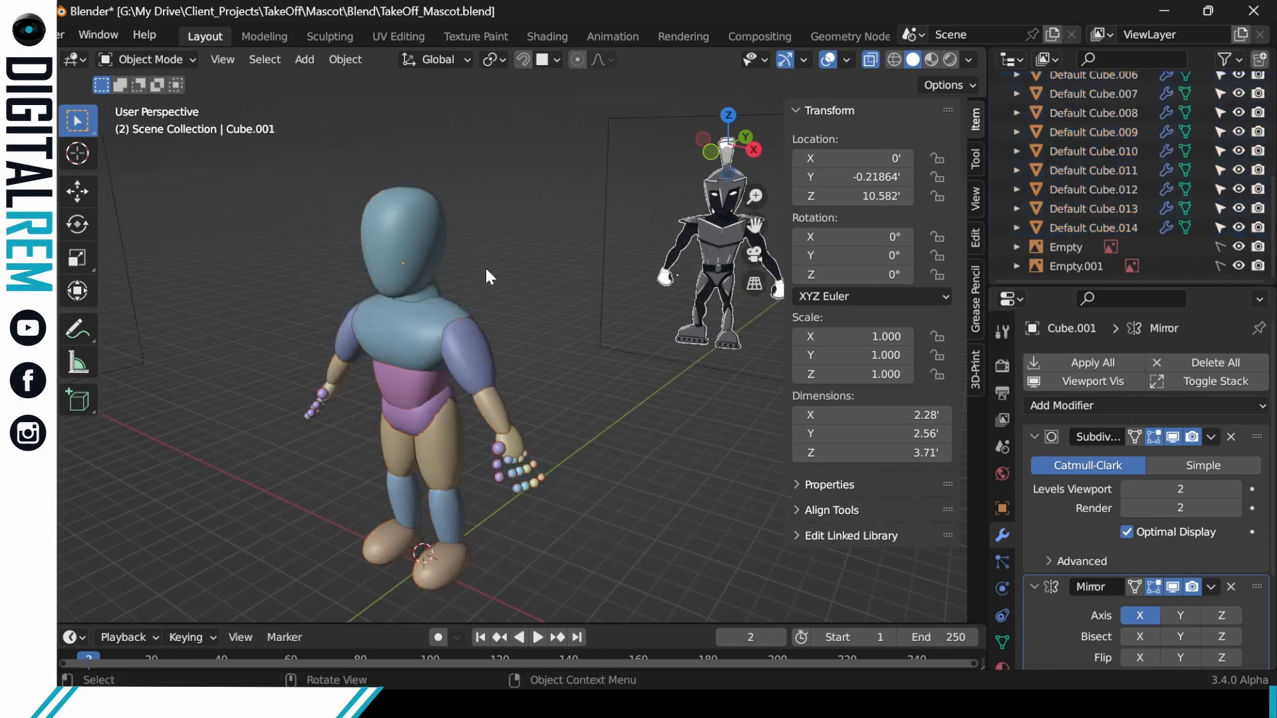
{"action": "left_click", "coordinate": [441, 249]}
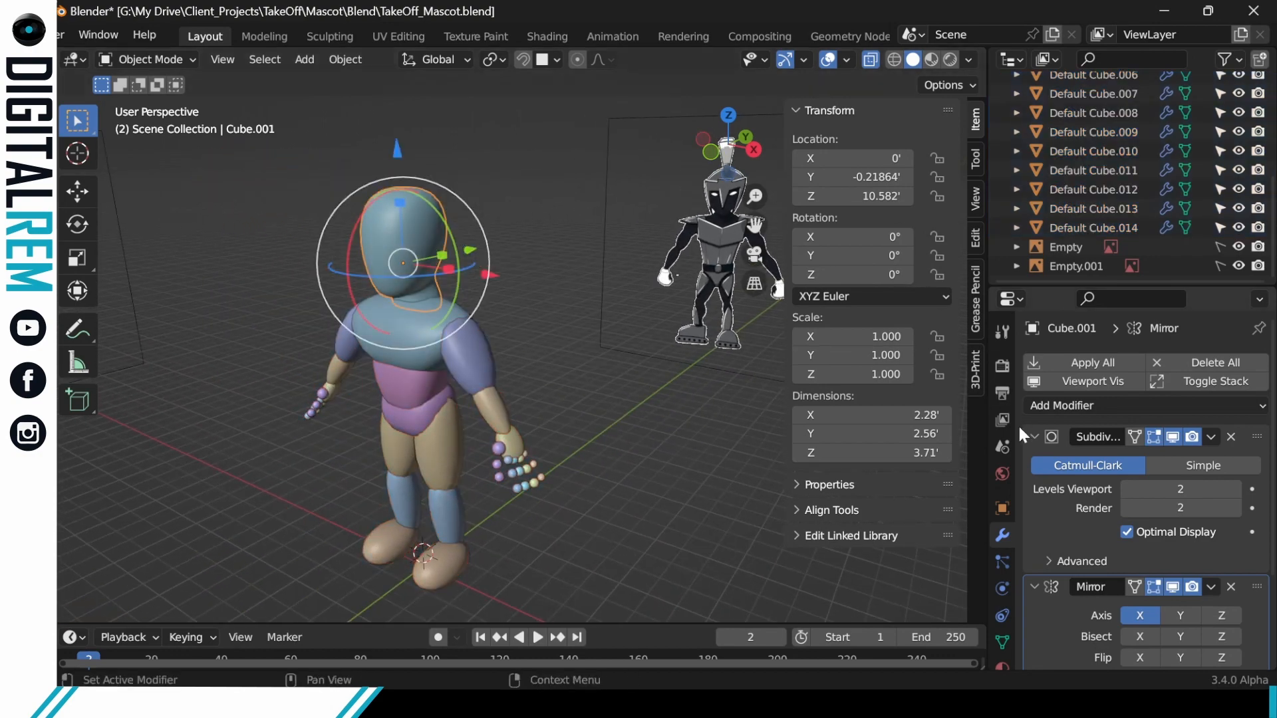
{"action": "left_click", "coordinate": [1034, 437]}
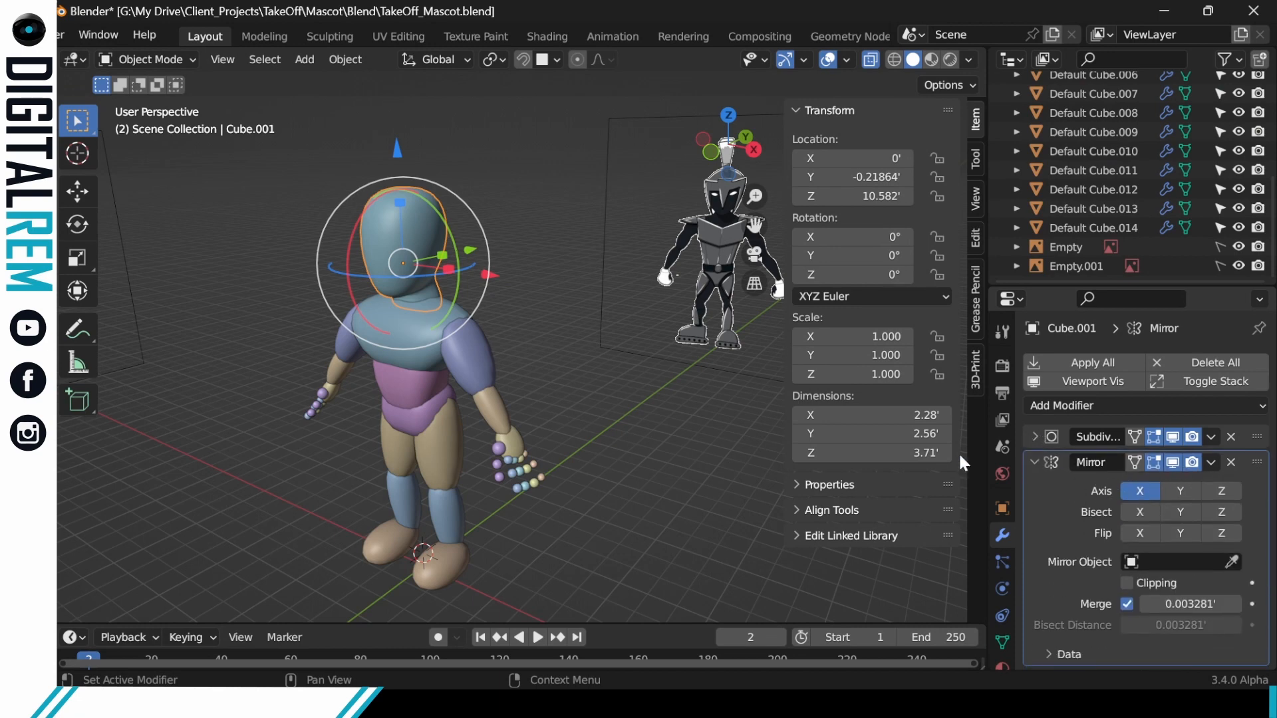
{"action": "left_click", "coordinate": [1231, 462]}
{"action": "middle_click_drag", "start_coordinate": [550, 336], "coordinate": [633, 316]}
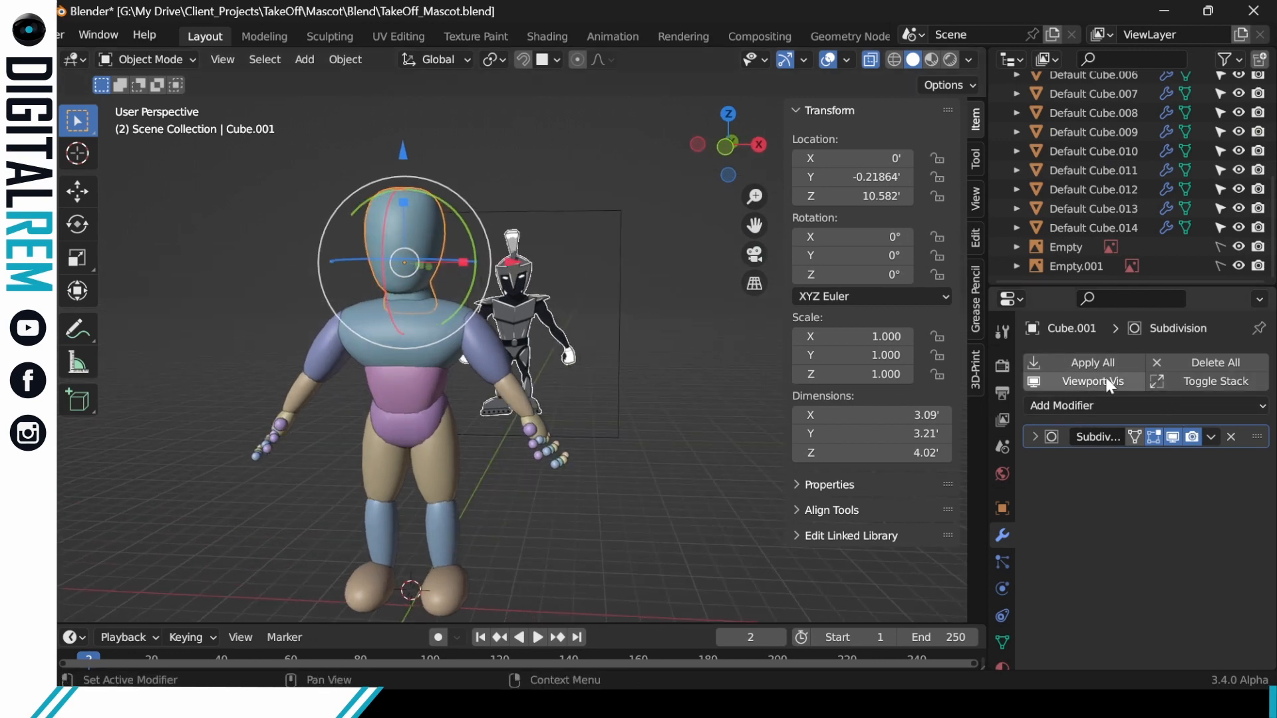
Apply the Subdivision modifier remaining on the mascot's head using Apply All.
{"action": "scroll", "coordinate": [548, 312], "scroll_direction": "up", "scroll_amount": 3}
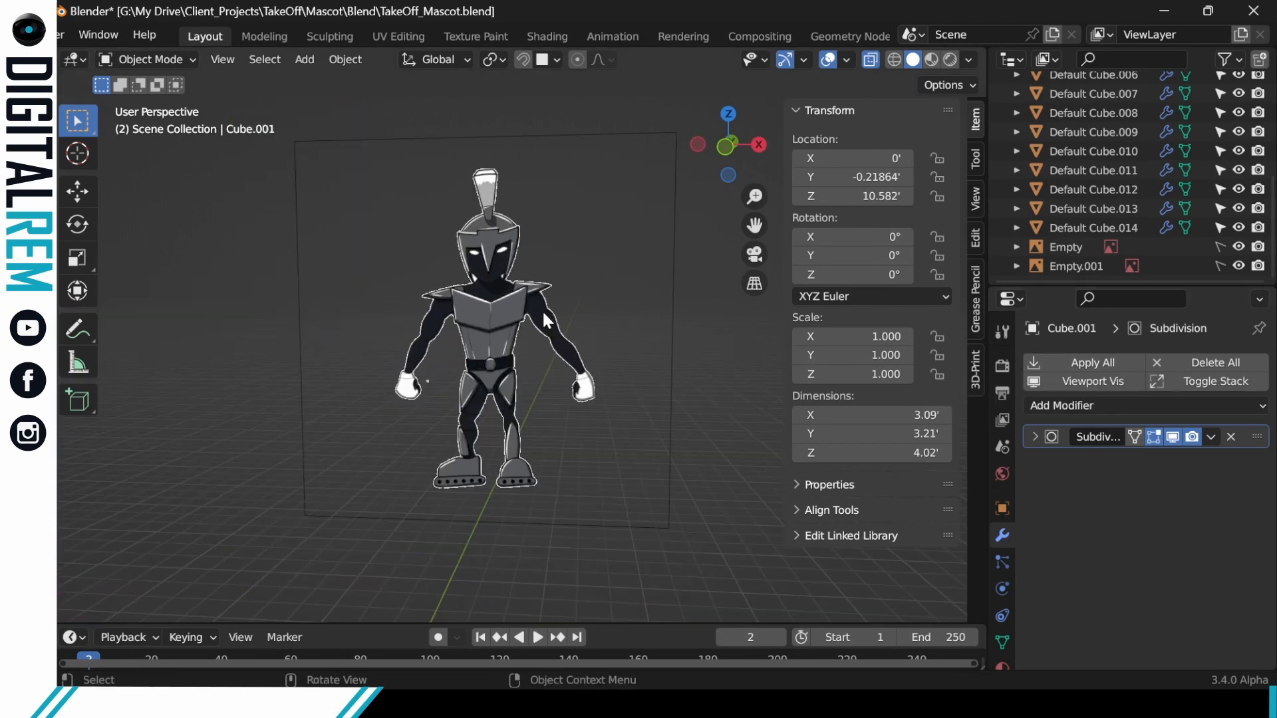
{"action": "scroll", "coordinate": [541, 309], "scroll_direction": "down", "scroll_amount": 3}
{"action": "scroll", "coordinate": [526, 319], "scroll_direction": "up", "scroll_amount": 4}
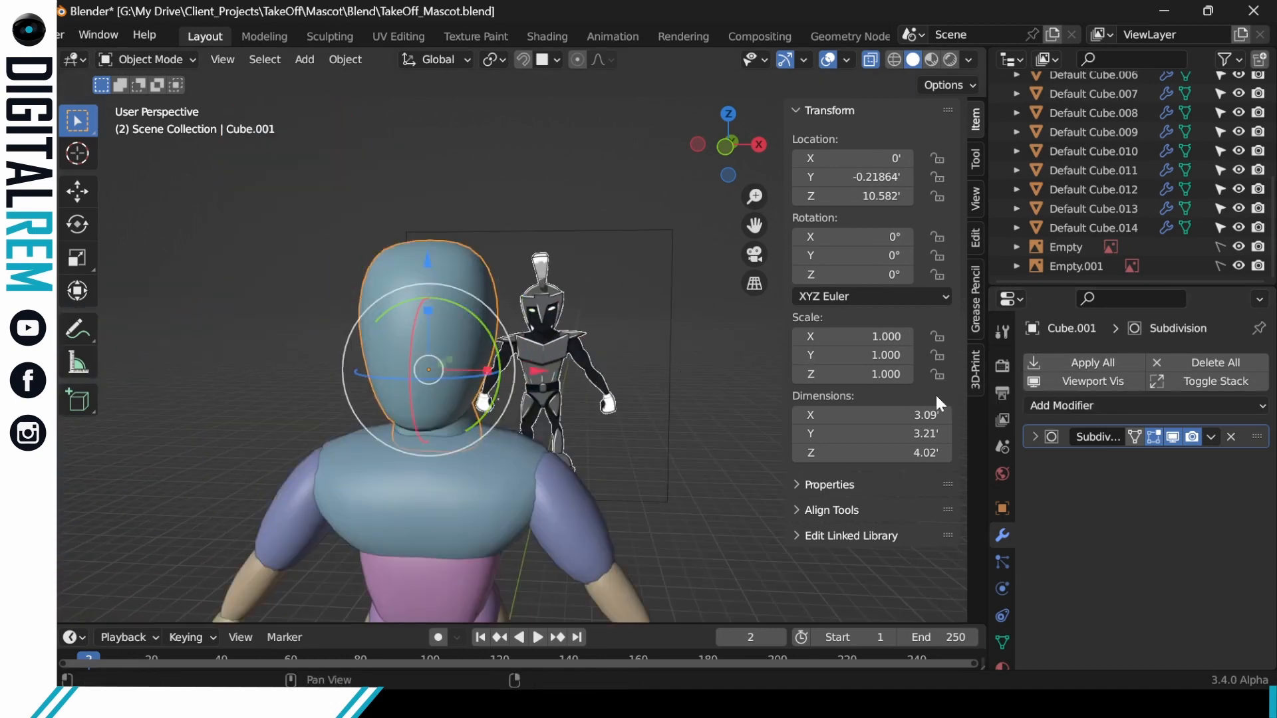
{"action": "left_click", "coordinate": [1036, 436]}
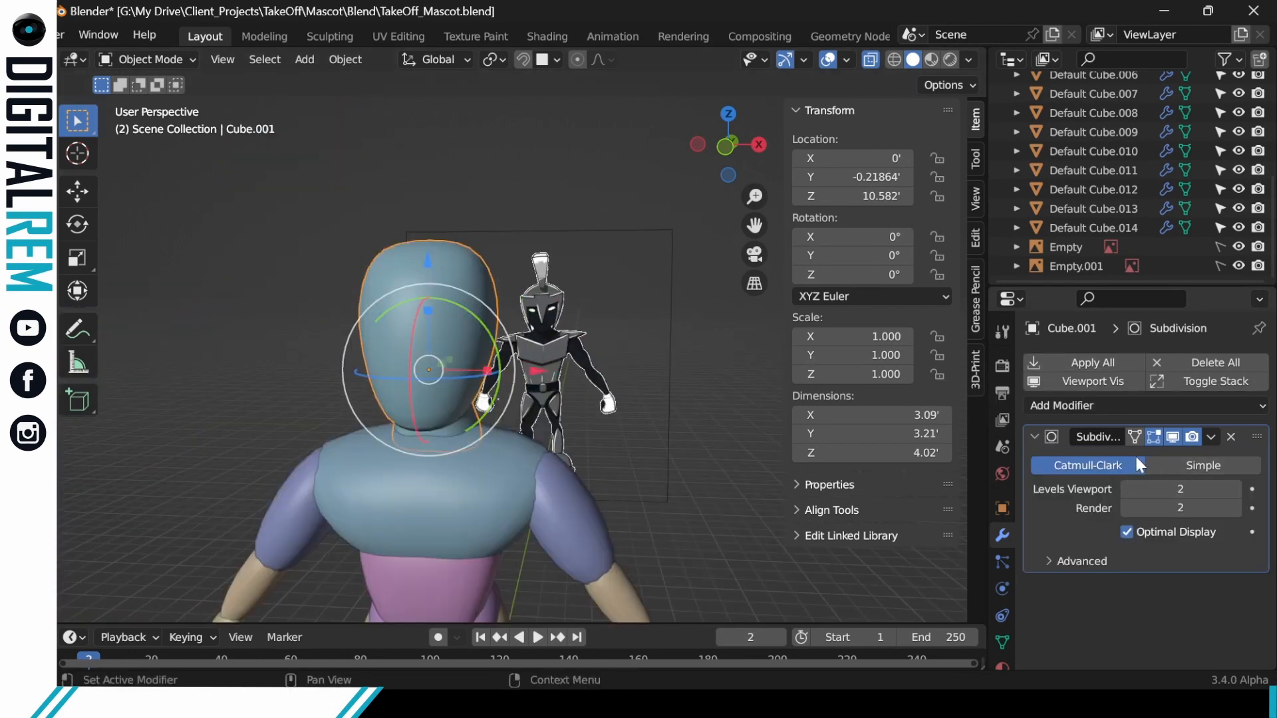
{"action": "left_click", "coordinate": [1111, 360]}
{"action": "mouse_move", "coordinate": [545, 306]}
{"action": "middle_mouse_down"}
{"action": "mouse_move", "coordinate": [474, 314]}
{"action": "mouse_move", "coordinate": [552, 320]}
{"action": "middle_mouse_up"}
{"action": "scroll", "coordinate": [552, 320], "scroll_direction": "down", "scroll_amount": 5}
{"action": "scroll", "coordinate": [549, 297], "scroll_direction": "up", "scroll_amount": 4}
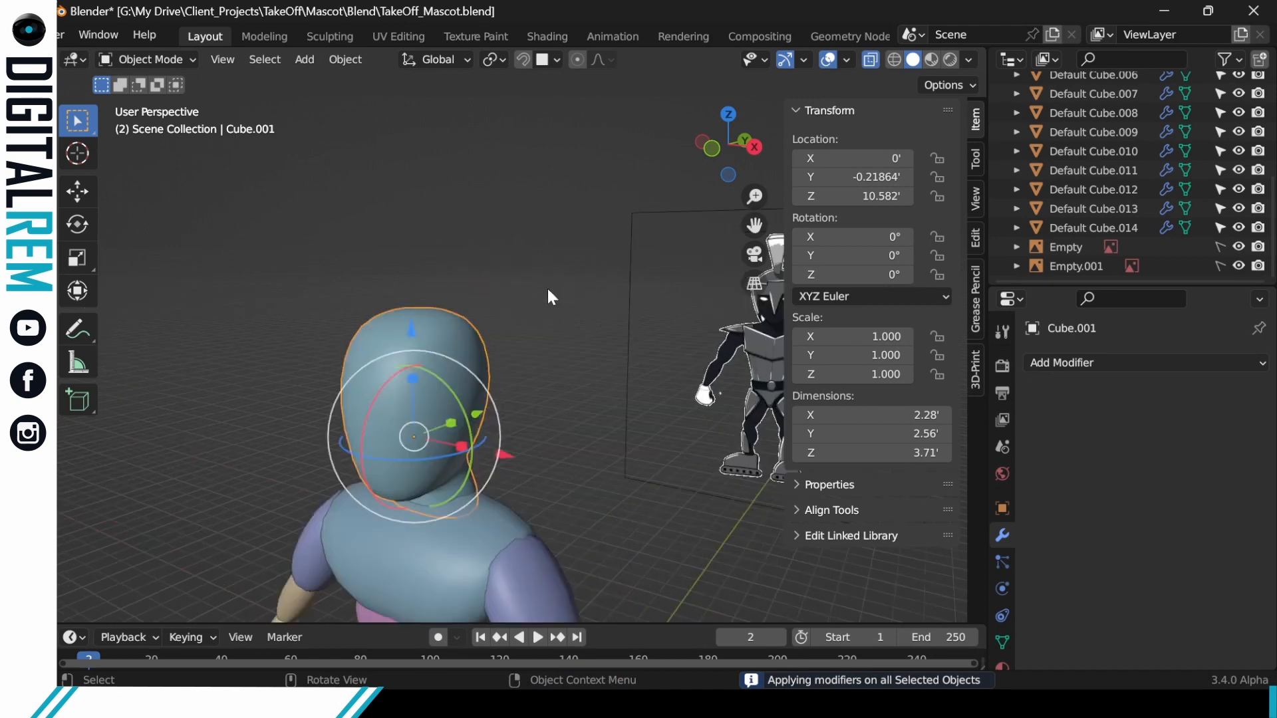
Switch to the right orthographic view and frame the head against the side reference image of the helmet.
{"action": "left_click", "coordinate": [751, 147]}
{"action": "scroll", "coordinate": [511, 329], "scroll_direction": "up", "scroll_amount": 3}
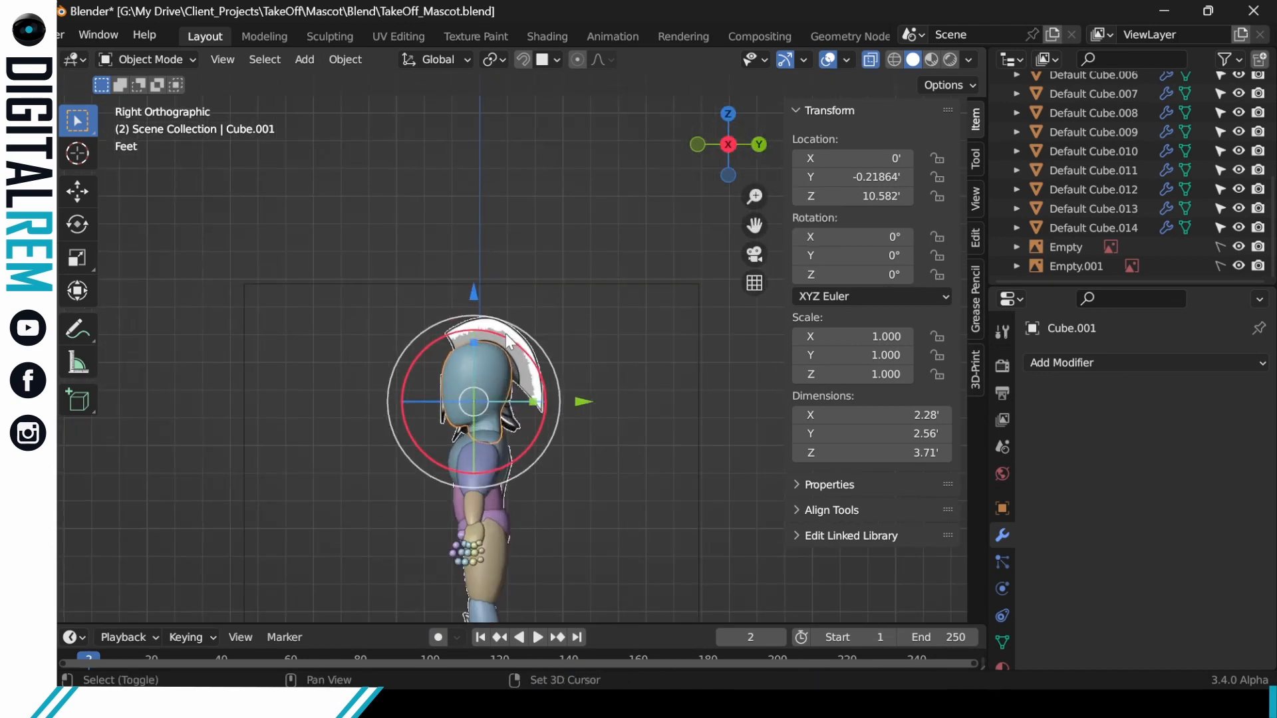
{"action": "middle_click_drag", "start_coordinate": [506, 333], "coordinate": [503, 325], "text": "shift"}
{"action": "scroll", "coordinate": [556, 261], "scroll_direction": "up", "scroll_amount": 4}
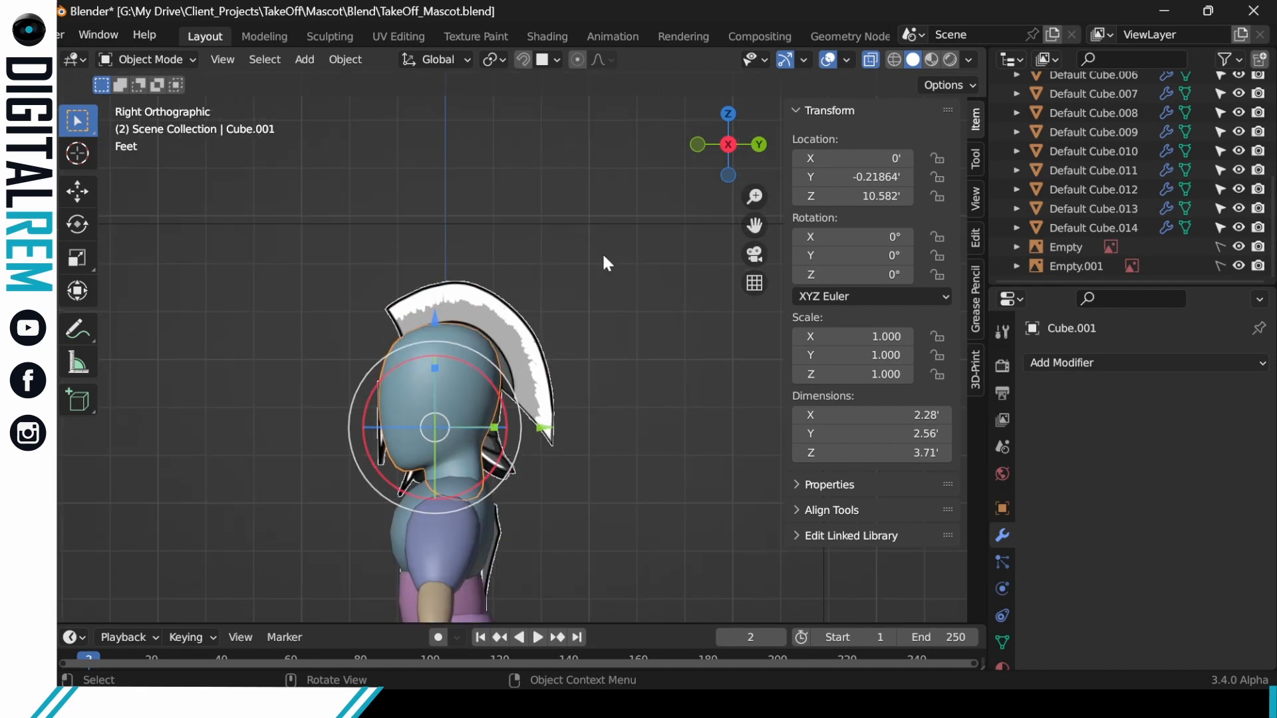
{"action": "left_click", "coordinate": [968, 60]}
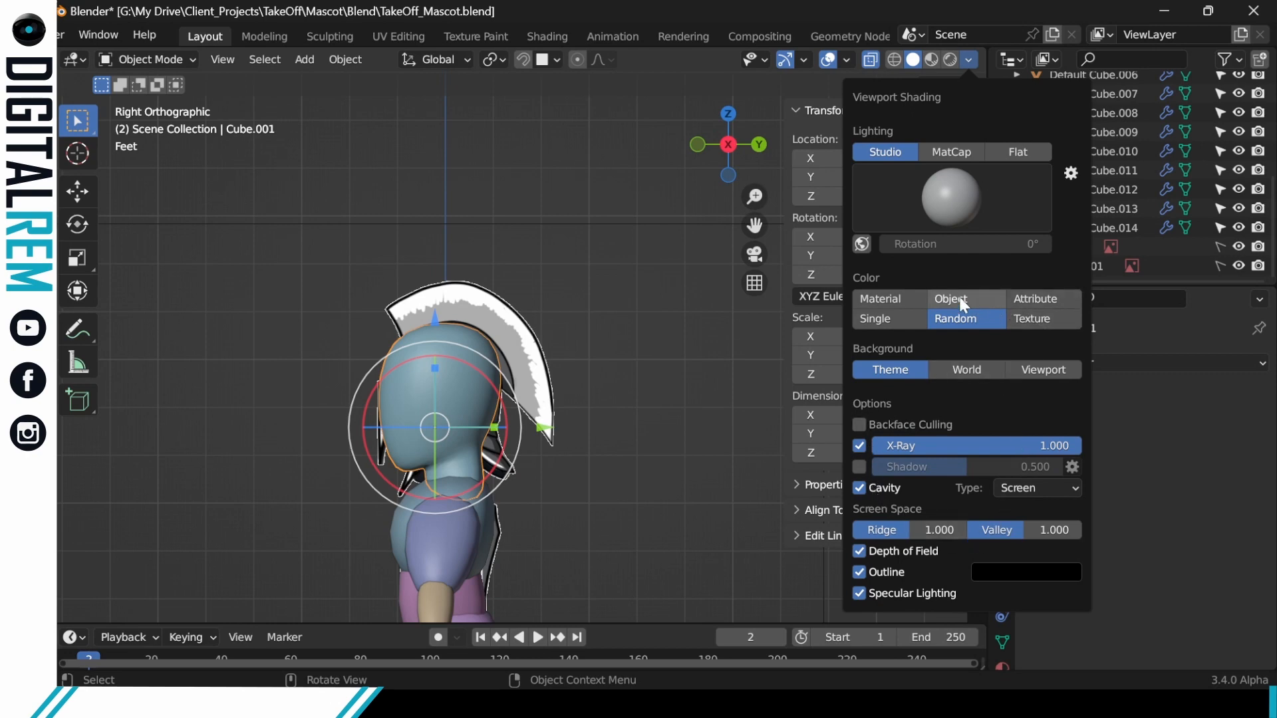
{"action": "left_click", "coordinate": [894, 59]}
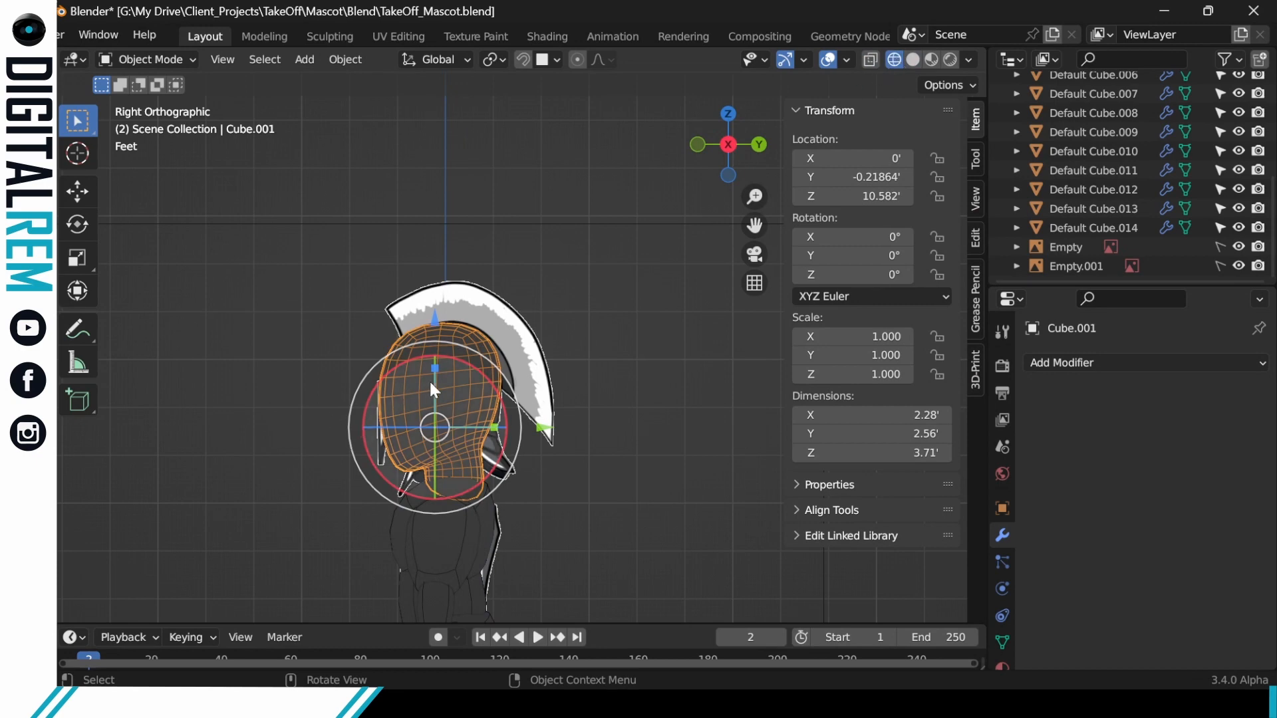
{"action": "scroll", "coordinate": [429, 379], "scroll_direction": "up", "scroll_amount": 3}
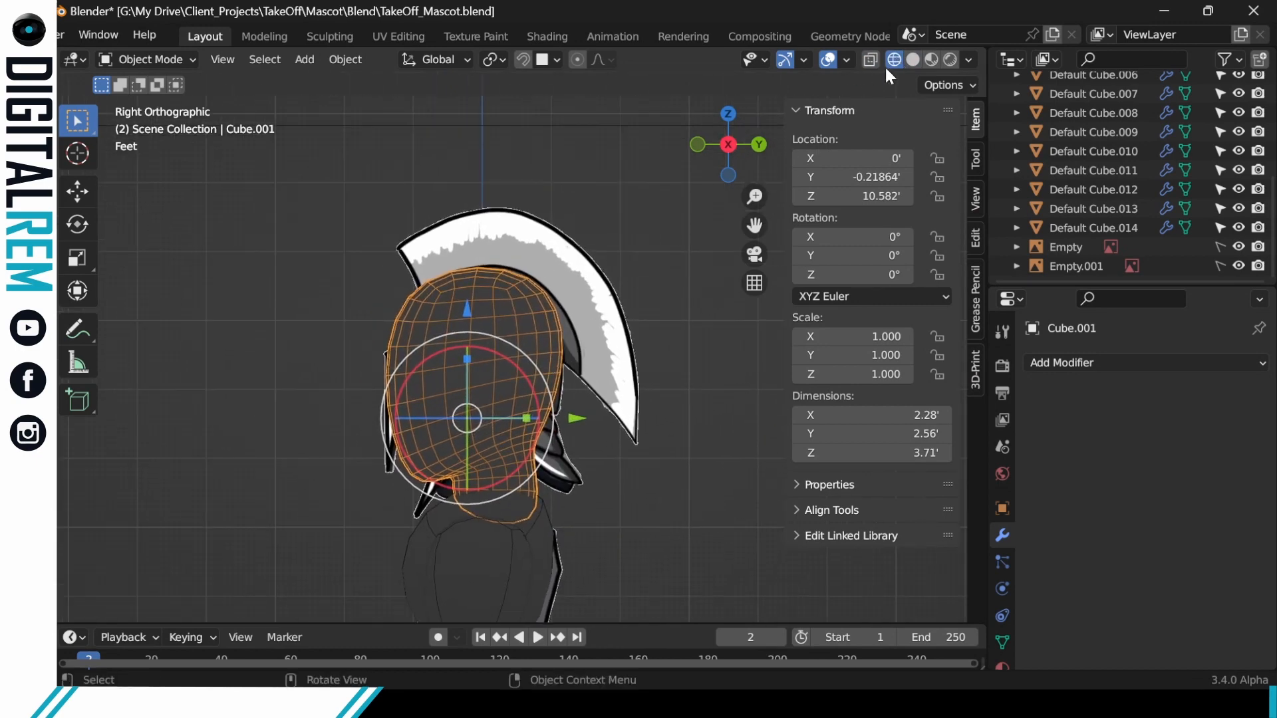
{"action": "left_click", "coordinate": [920, 61]}
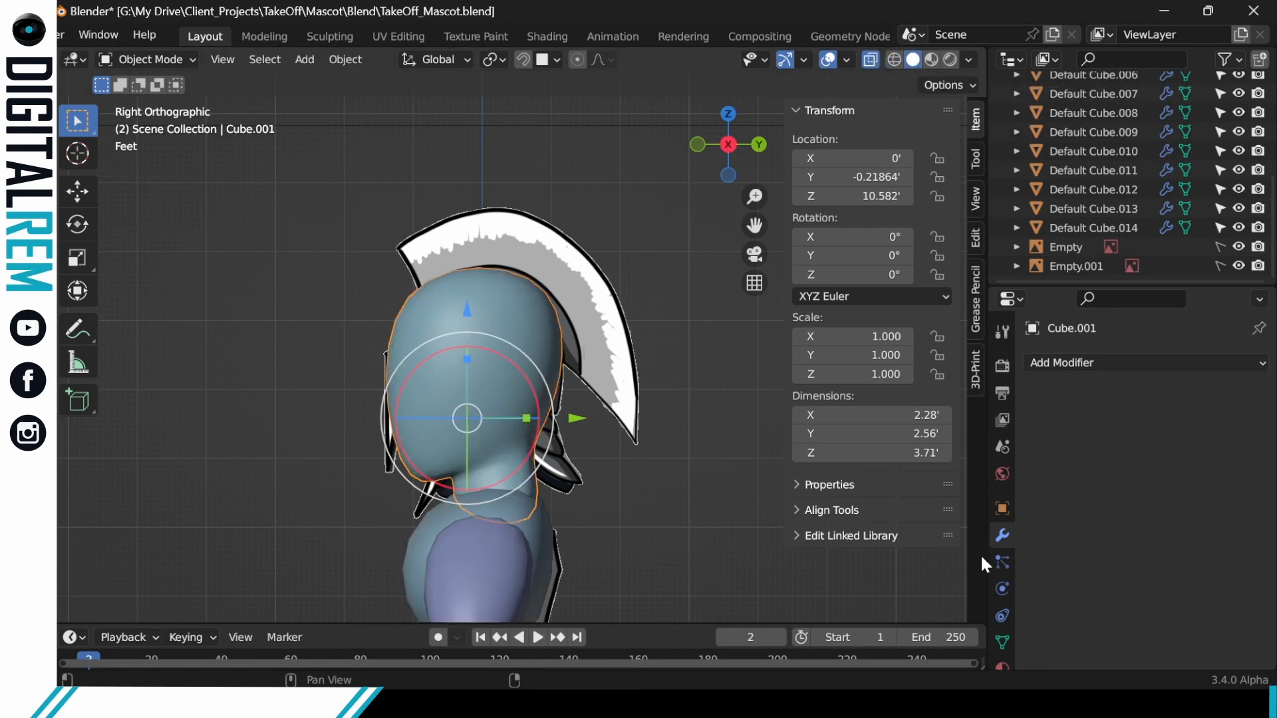
Turn on the Wireframe overlay in the head object's viewport display settings.
{"action": "left_click", "coordinate": [1002, 509]}
{"action": "scroll", "coordinate": [1053, 540], "scroll_direction": "down", "scroll_amount": 5}
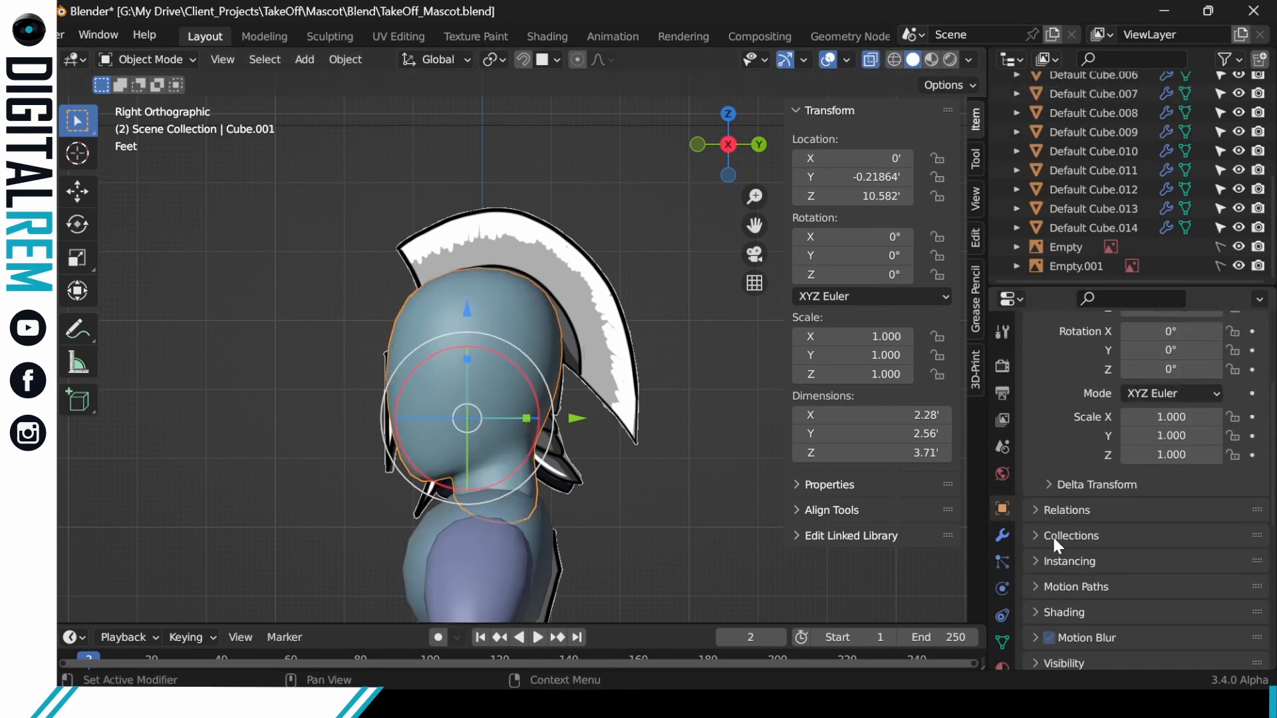
{"action": "scroll", "coordinate": [1054, 539], "scroll_direction": "down", "scroll_amount": 5}
{"action": "scroll", "coordinate": [1034, 541], "scroll_direction": "down", "scroll_amount": 2}
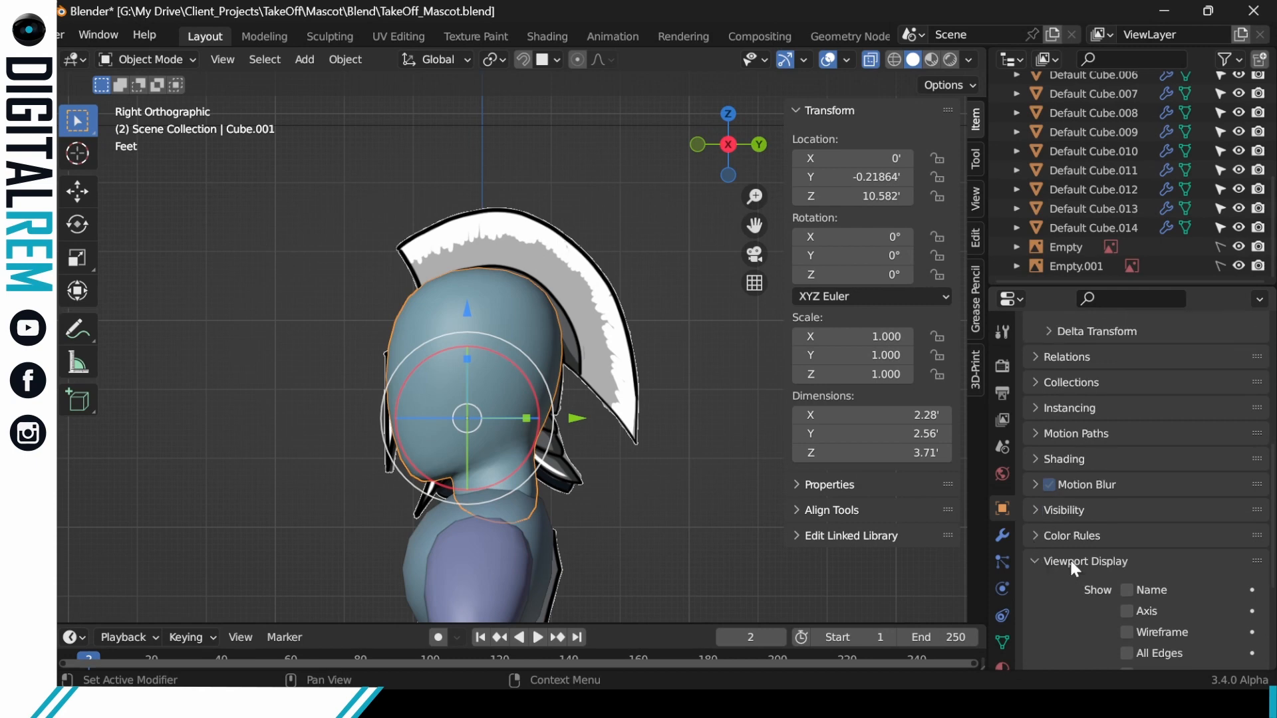
{"action": "left_click", "coordinate": [1127, 608]}
{"action": "left_click", "coordinate": [626, 439]}
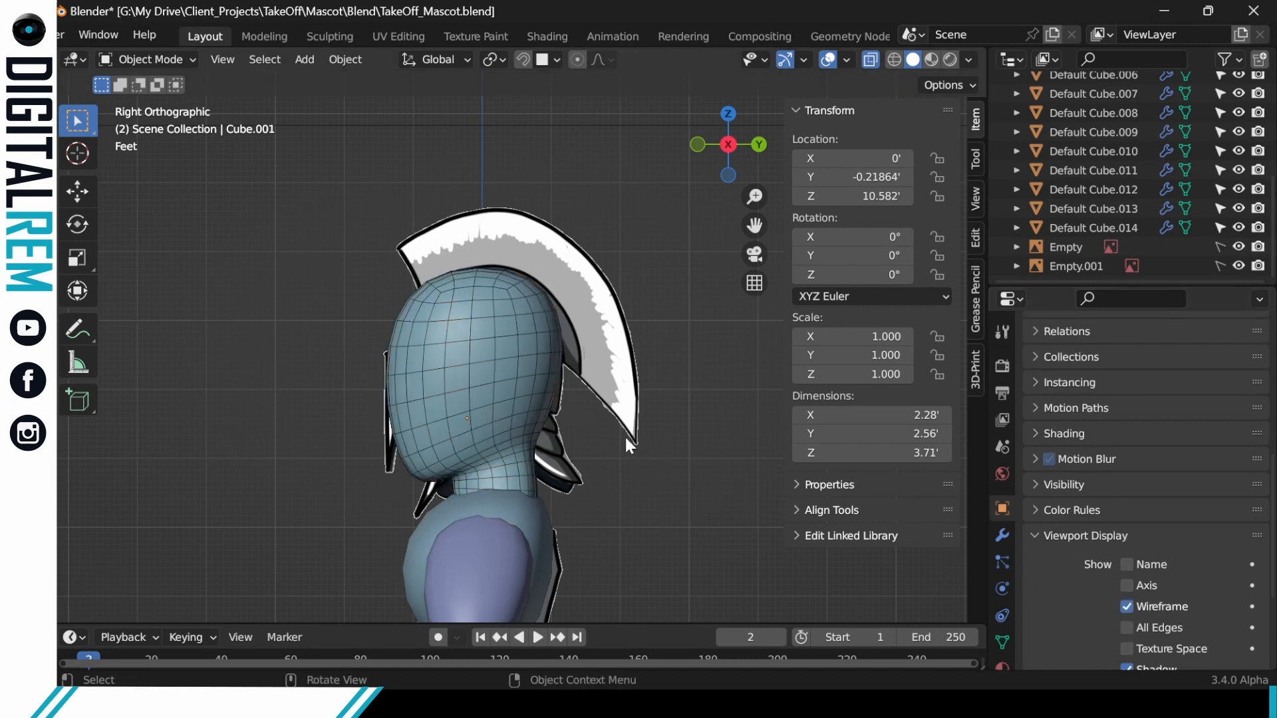
{"action": "middle_click_drag", "start_coordinate": [596, 435], "coordinate": [637, 386], "text": "shift"}
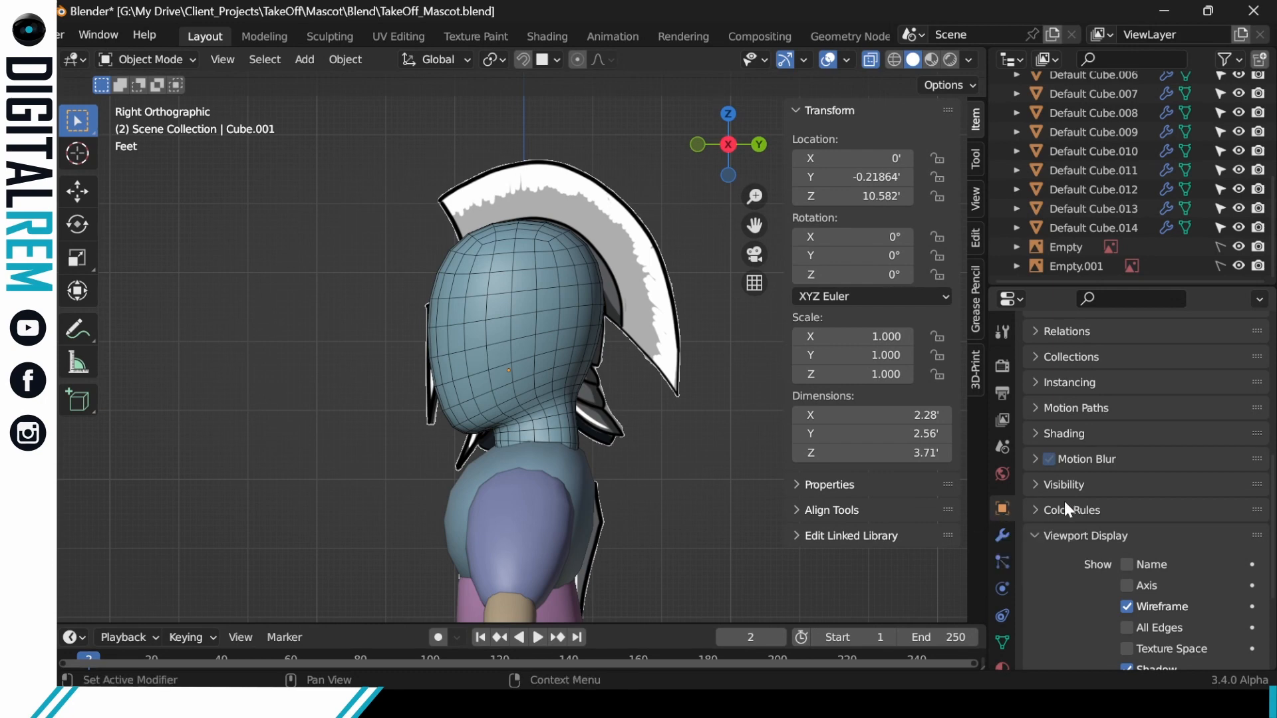
{"action": "scroll", "coordinate": [1101, 547], "scroll_direction": "down", "scroll_amount": 2}
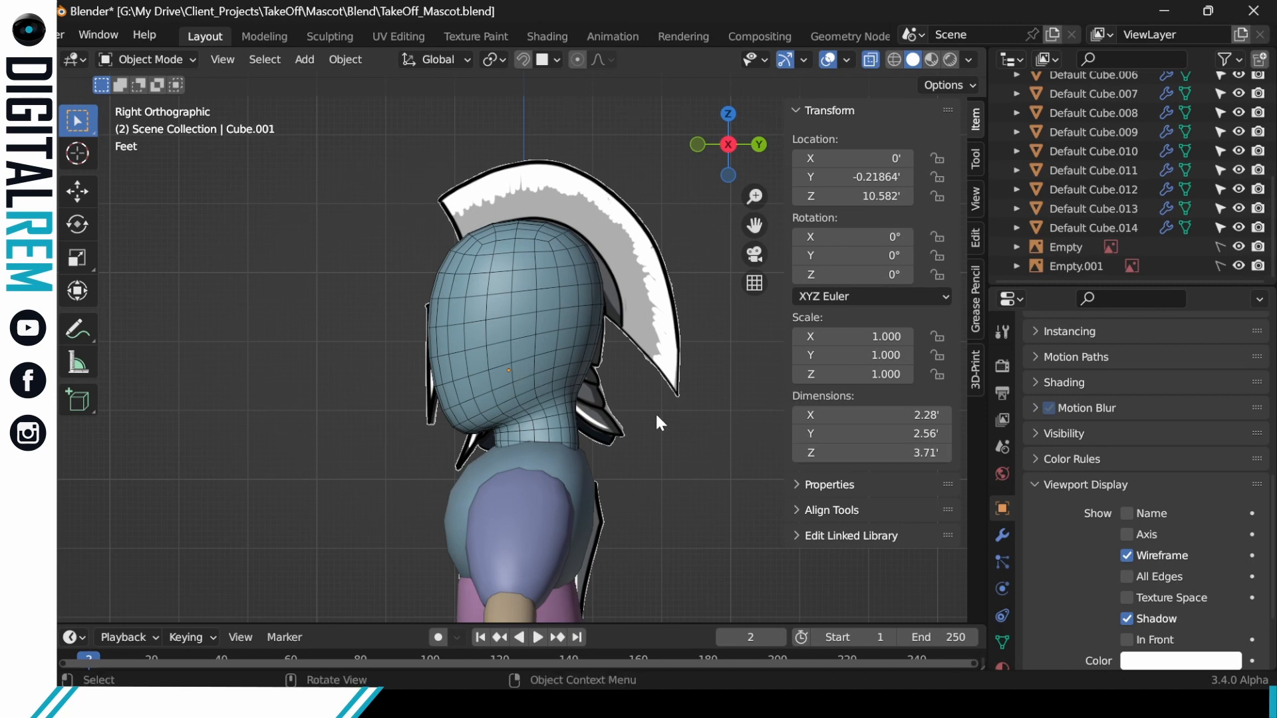
Put the mascot's head into Sculpt Mode.
{"action": "middle_click_drag", "start_coordinate": [569, 310], "coordinate": [578, 276]}
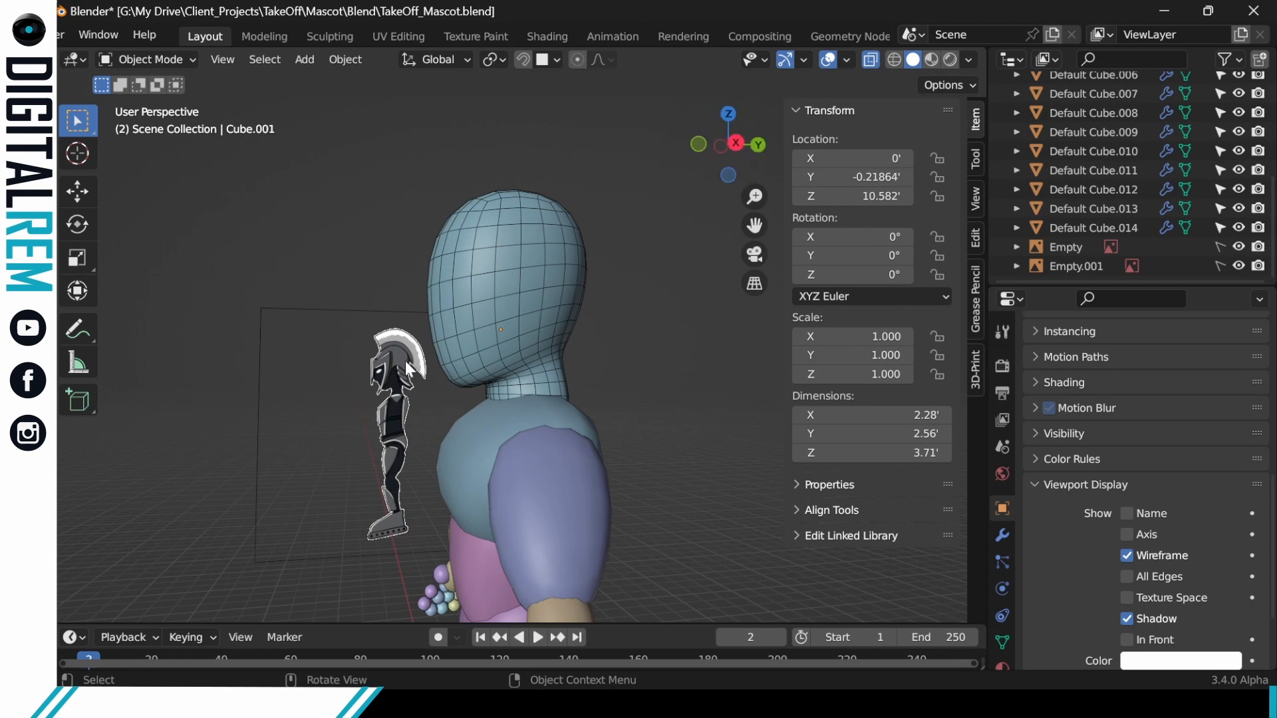
{"action": "middle_click_drag", "start_coordinate": [430, 341], "coordinate": [428, 348]}
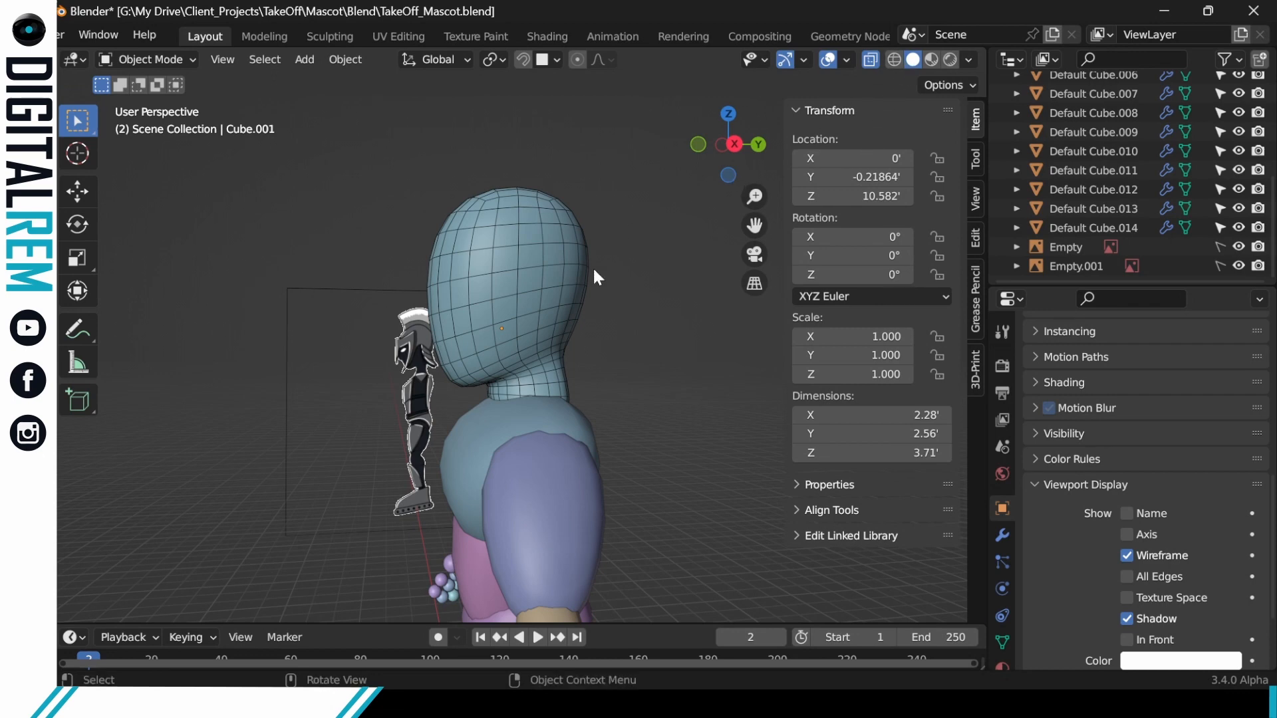
{"action": "key", "text": "ctrl+Tab"}
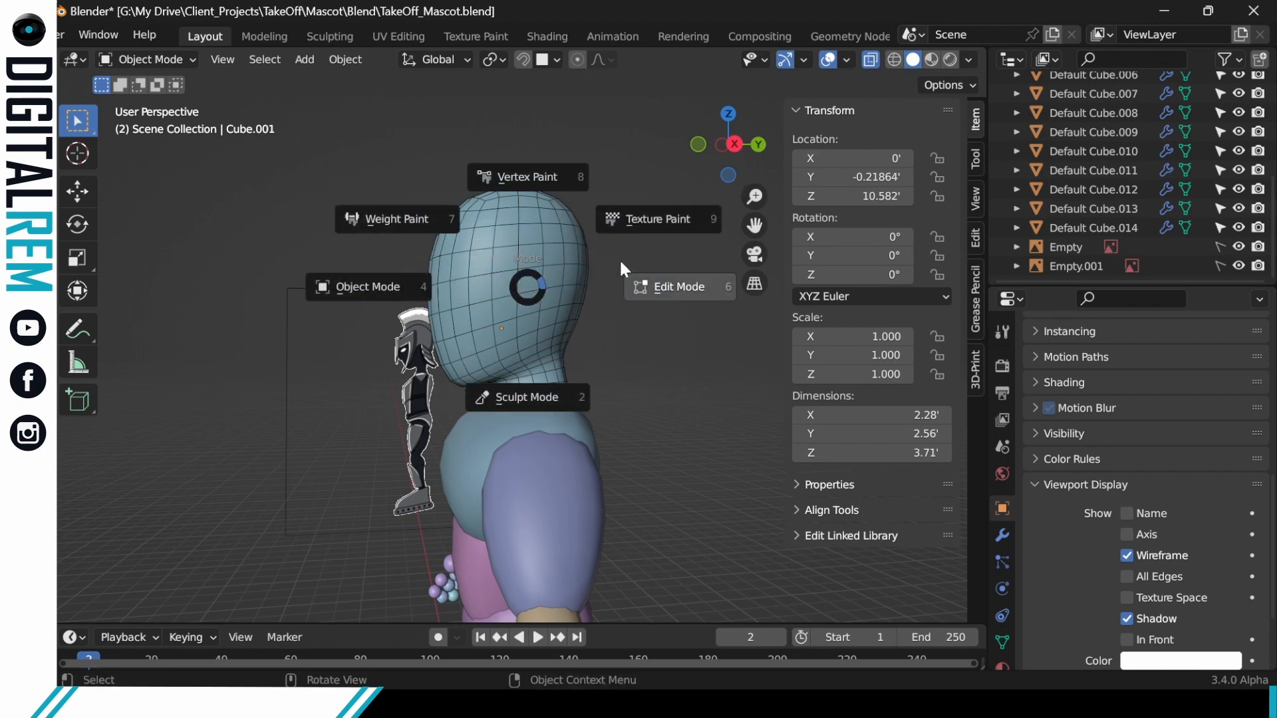
{"action": "left_click", "coordinate": [522, 268]}
{"action": "key", "text": "ctrl+Tab"}
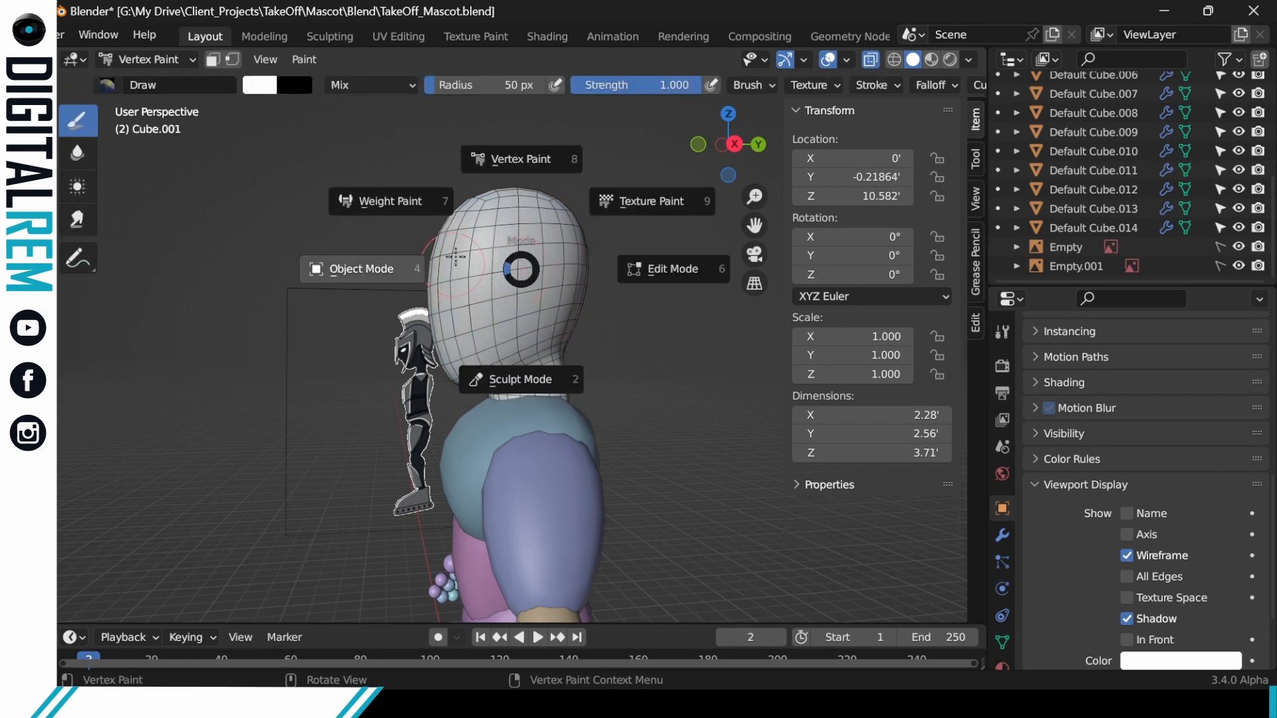
{"action": "left_click", "coordinate": [491, 376]}
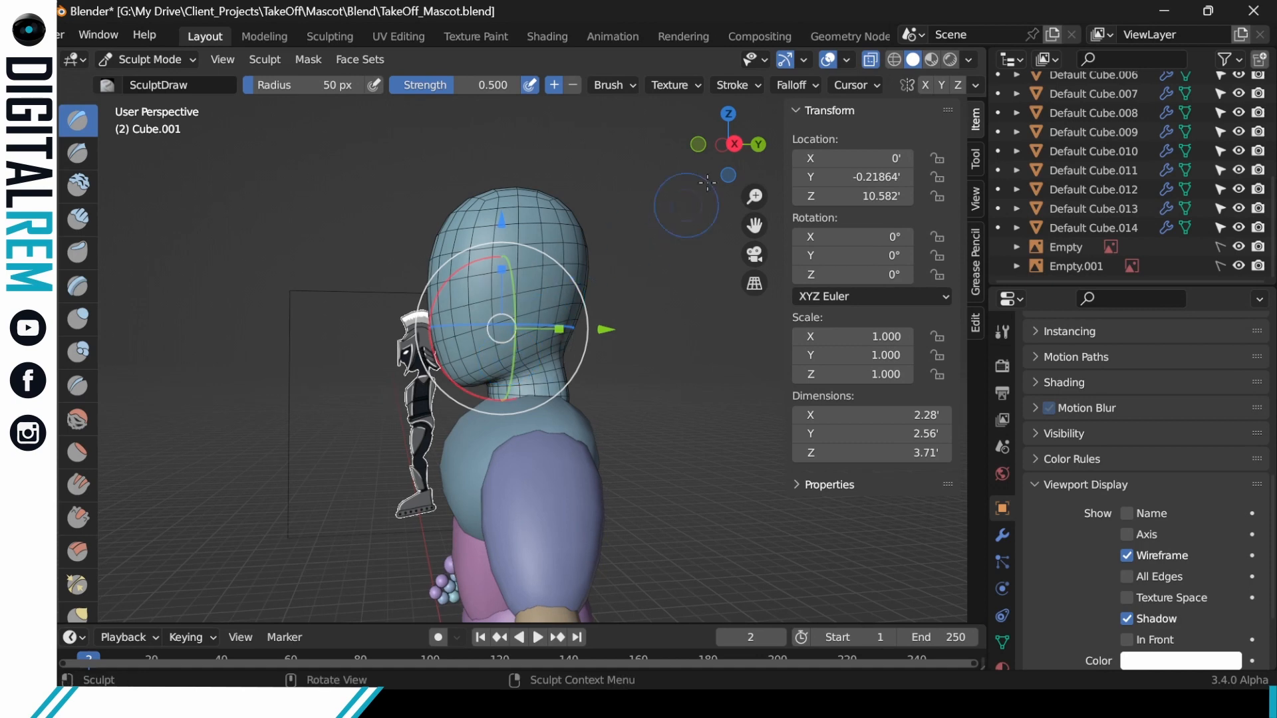
Try a Clay Strips stroke under the jaw and undo the accidental rotation of the head.
{"action": "mouse_move", "coordinate": [544, 272]}
{"action": "middle_mouse_down"}
{"action": "mouse_move", "coordinate": [544, 258]}
{"action": "mouse_move", "coordinate": [569, 259]}
{"action": "middle_mouse_up"}
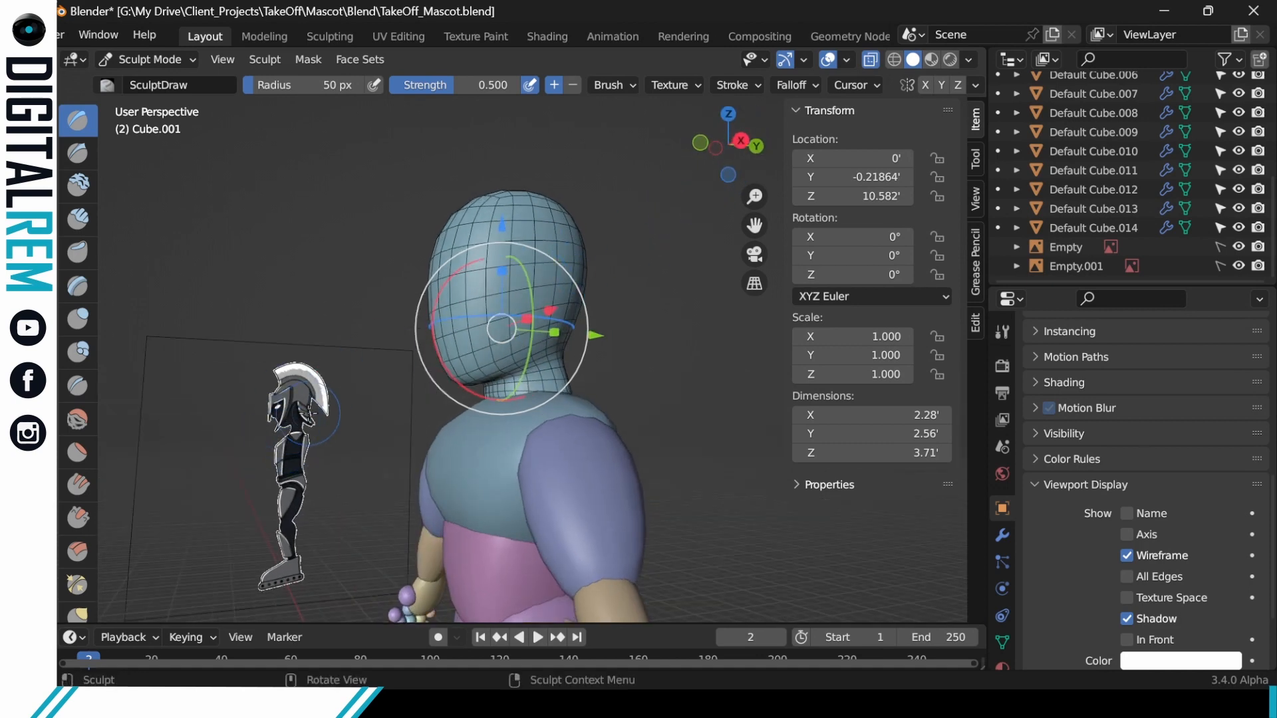
{"action": "mouse_move", "coordinate": [482, 365]}
{"action": "middle_mouse_down"}
{"action": "mouse_move", "coordinate": [465, 362]}
{"action": "mouse_move", "coordinate": [505, 363]}
{"action": "mouse_move", "coordinate": [486, 364]}
{"action": "mouse_move", "coordinate": [509, 383]}
{"action": "middle_mouse_up"}
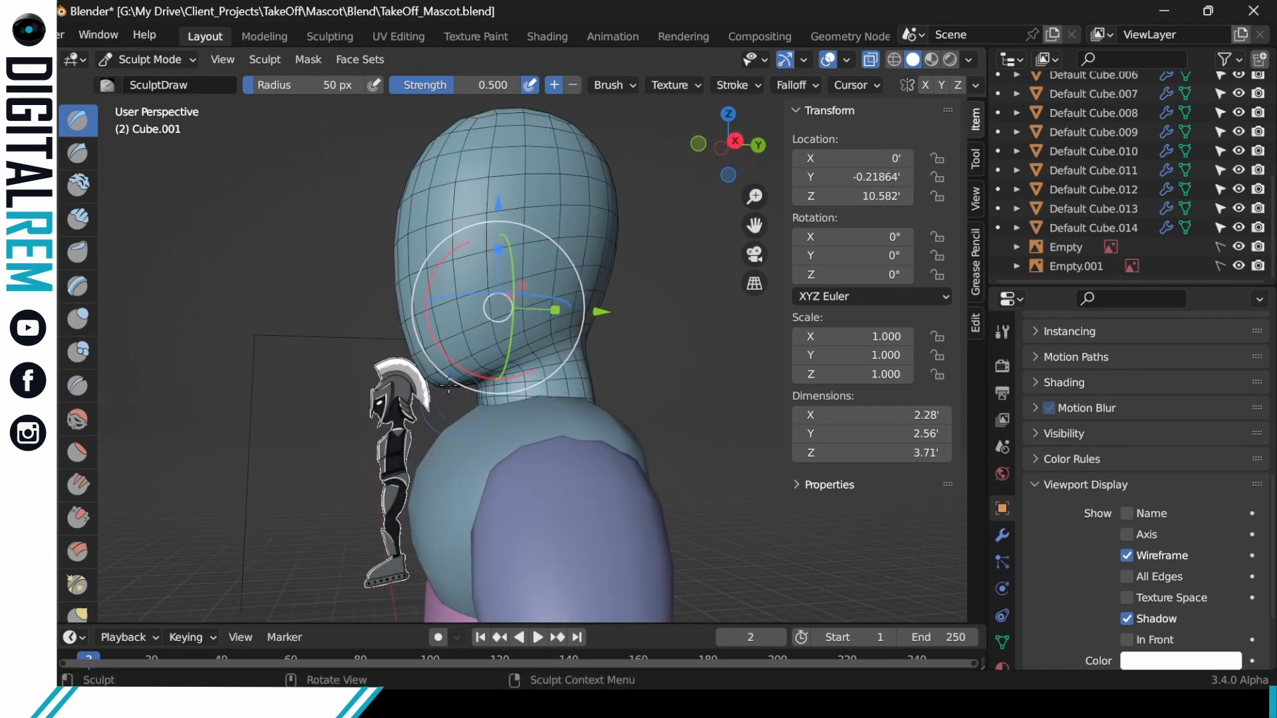
{"action": "scroll", "coordinate": [234, 255], "scroll_direction": "up", "scroll_amount": 1}
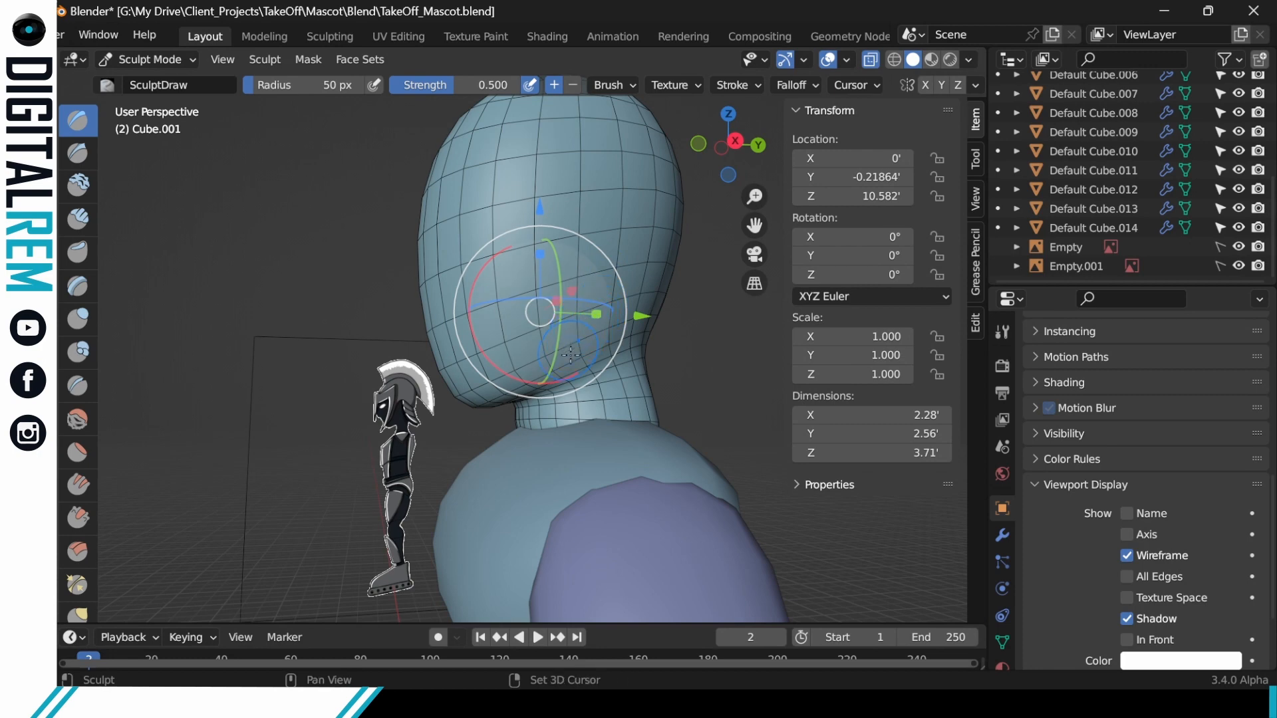
{"action": "middle_click_drag", "start_coordinate": [570, 355], "coordinate": [561, 310], "text": "shift"}
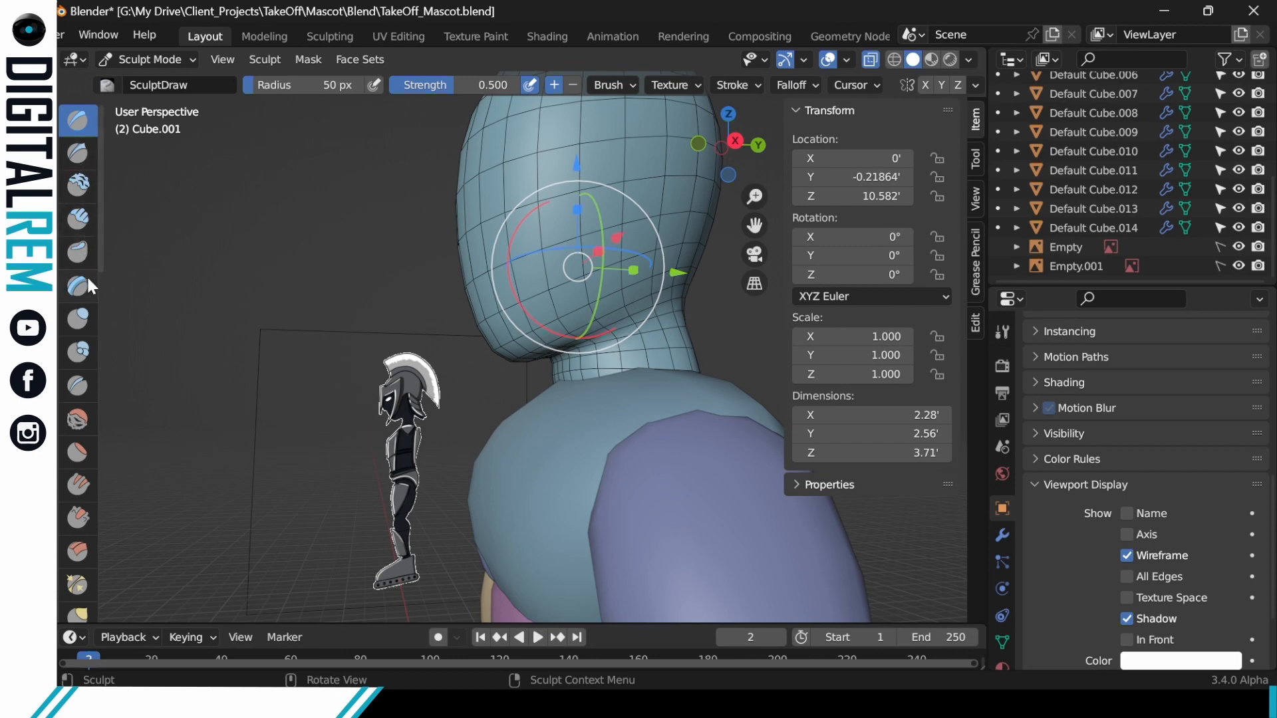
{"action": "left_click", "coordinate": [81, 221]}
{"action": "mouse_move", "coordinate": [631, 329]}
{"action": "middle_mouse_down"}
{"action": "mouse_move", "coordinate": [660, 314]}
{"action": "mouse_move", "coordinate": [585, 352]}
{"action": "middle_mouse_up"}
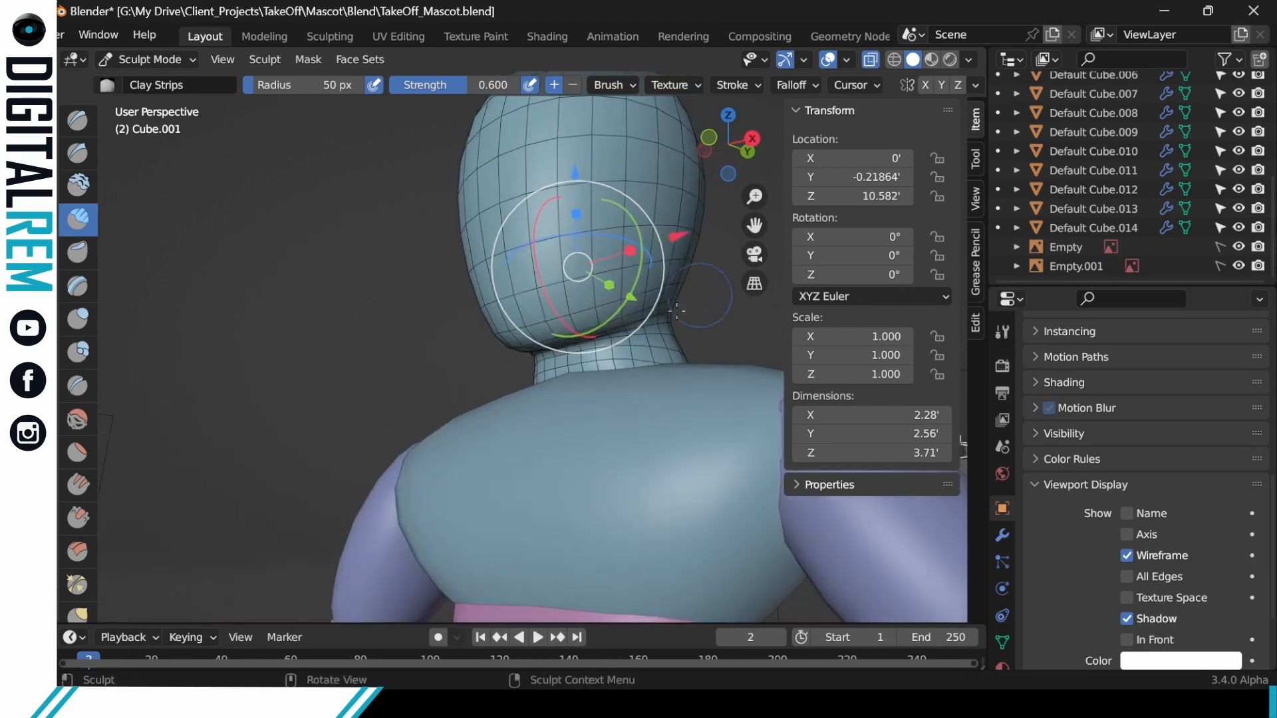
{"action": "left_click_drag", "start_coordinate": [602, 352], "coordinate": [621, 346]}
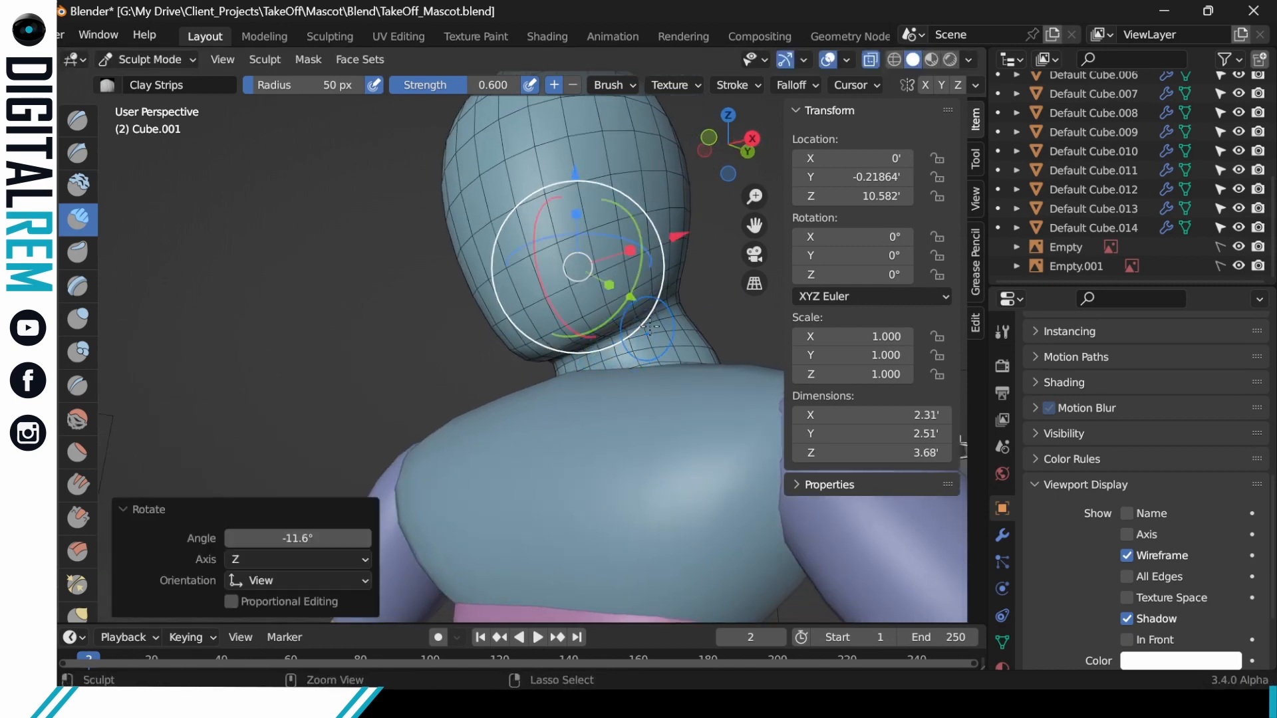
{"action": "key", "text": "ctrl+z"}
Hide the viewport gizmos and try normal and inverted Clay Strips strokes where the jaw meets the neck.
{"action": "left_click", "coordinate": [785, 59]}
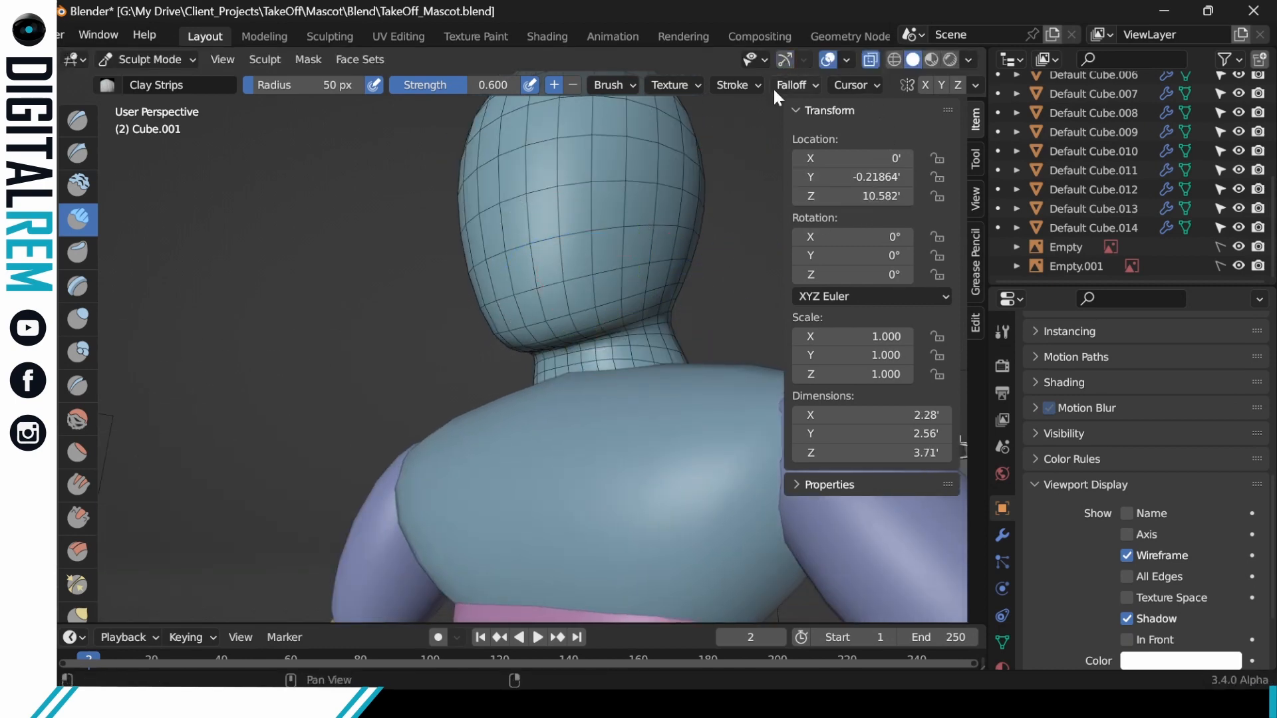
{"action": "left_click_drag", "start_coordinate": [604, 351], "coordinate": [655, 319]}
{"action": "mouse_move", "coordinate": [655, 320]}
{"action": "middle_mouse_down"}
{"action": "mouse_move", "coordinate": [593, 356]}
{"action": "mouse_move", "coordinate": [628, 326]}
{"action": "middle_mouse_up"}
{"action": "key", "text": "ctrl+z"}
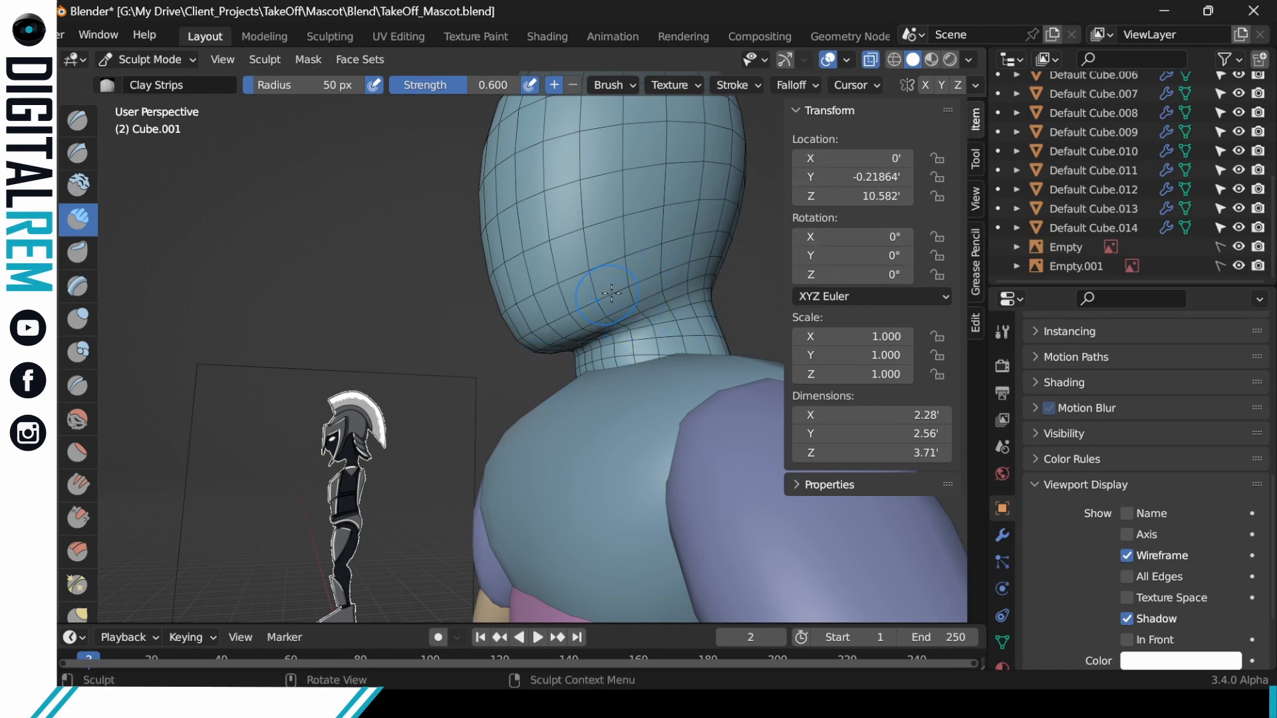
{"action": "mouse_move", "coordinate": [611, 293]}
{"action": "middle_mouse_down", "text": "ctrl"}
{"action": "mouse_move", "coordinate": [620, 315]}
{"action": "mouse_move", "coordinate": [643, 288]}
{"action": "mouse_move", "coordinate": [692, 295]}
{"action": "middle_mouse_up", "text": "ctrl"}
{"action": "left_click_drag", "start_coordinate": [588, 352], "coordinate": [615, 356], "text": "ctrl"}
{"action": "middle_click_drag", "start_coordinate": [635, 349], "coordinate": [661, 327]}
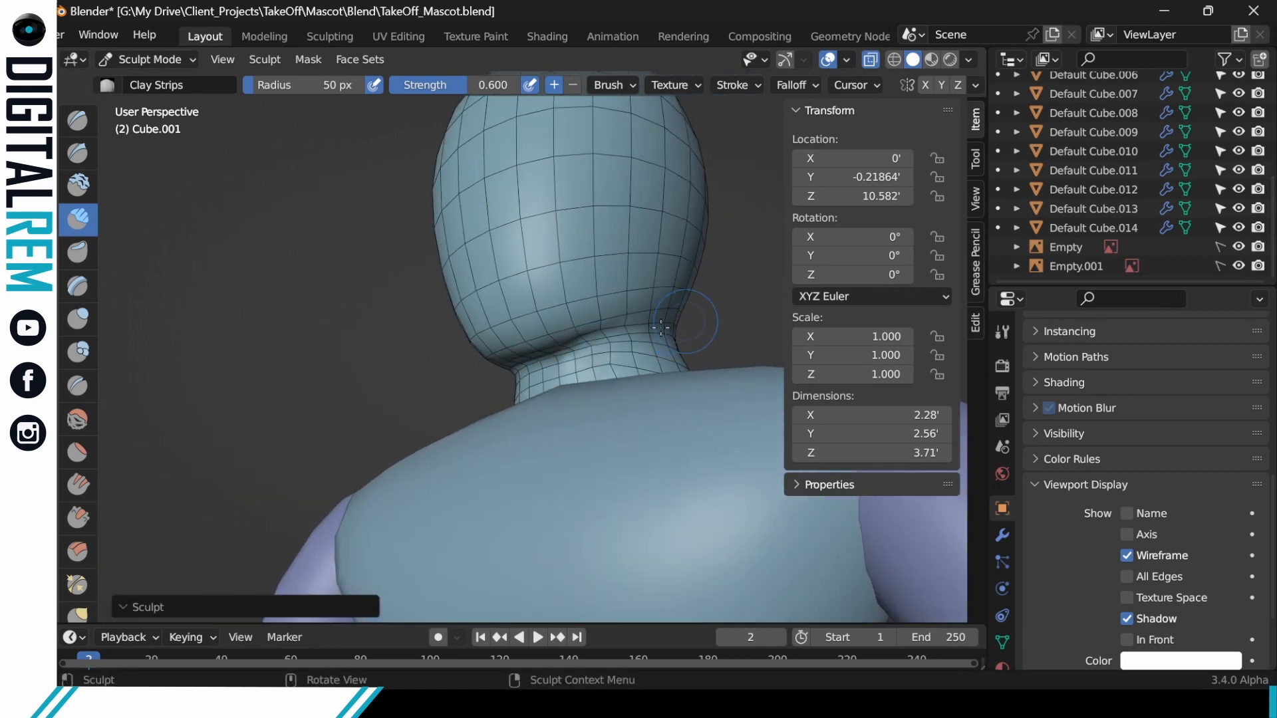
{"action": "mouse_move", "coordinate": [599, 363]}
{"action": "middle_mouse_down"}
{"action": "mouse_move", "coordinate": [732, 354]}
{"action": "mouse_move", "coordinate": [608, 348]}
{"action": "mouse_move", "coordinate": [684, 373]}
{"action": "mouse_move", "coordinate": [598, 377]}
{"action": "middle_mouse_up"}
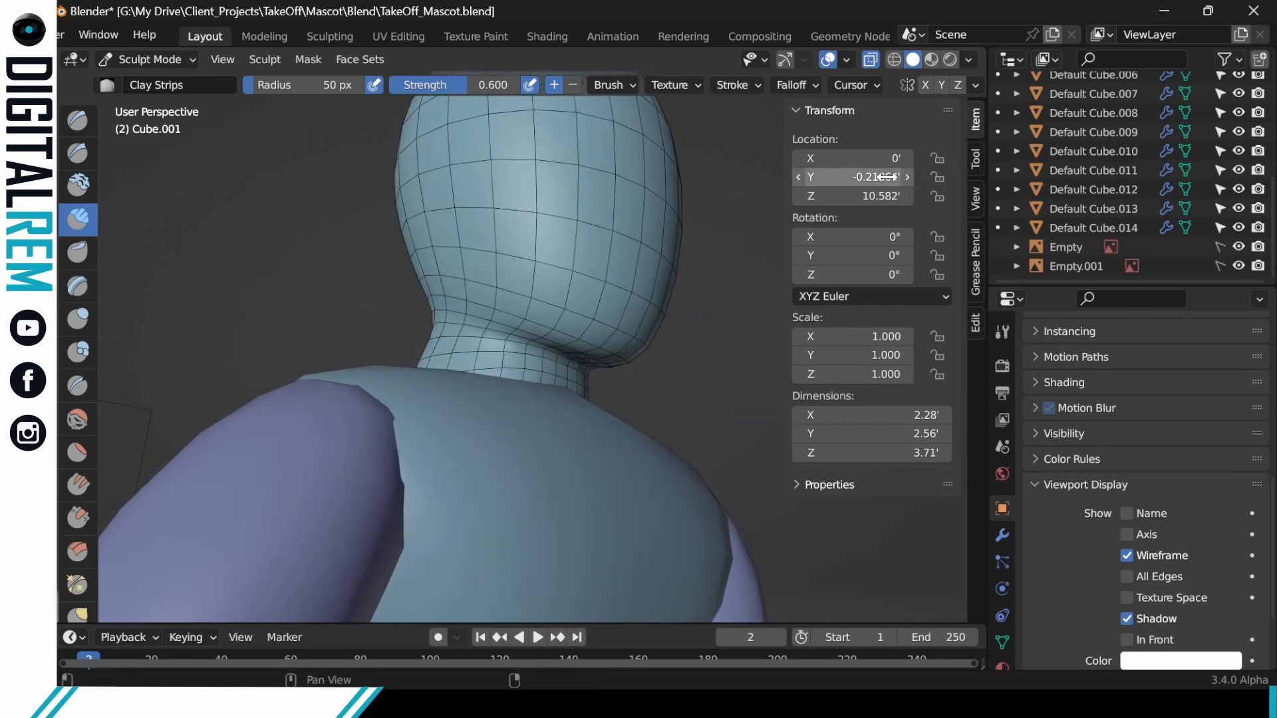
{"action": "middle_click_drag", "start_coordinate": [705, 292], "coordinate": [635, 313]}
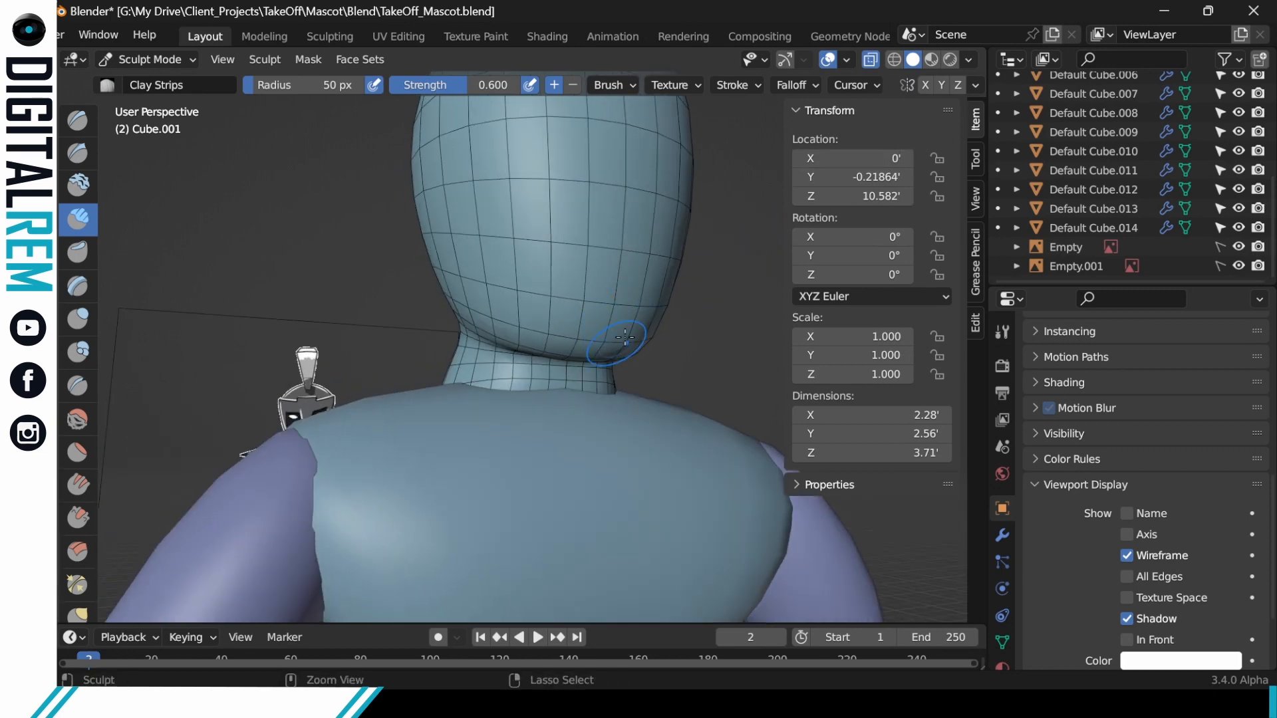
Return the head to Sculpt Mode and enable mirror symmetry on the X axis.
{"action": "key", "text": "ctrl+Tab"}
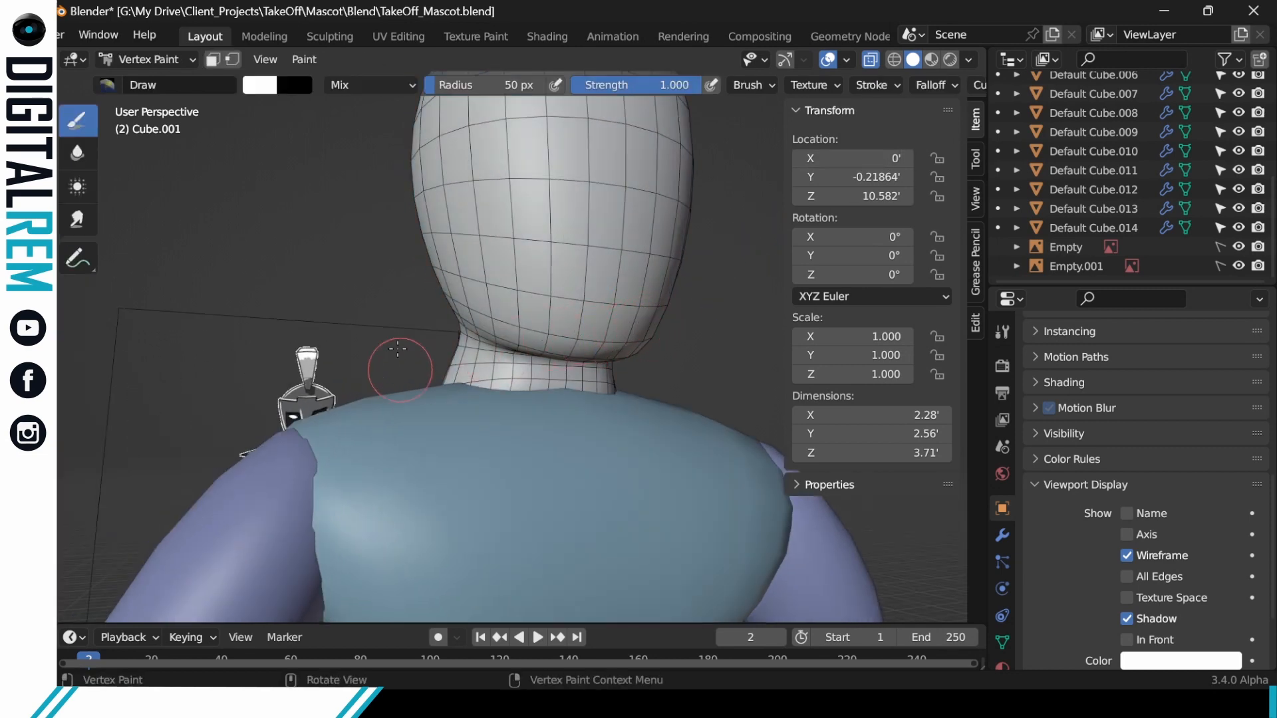
{"action": "key", "text": "ctrl+Tab"}
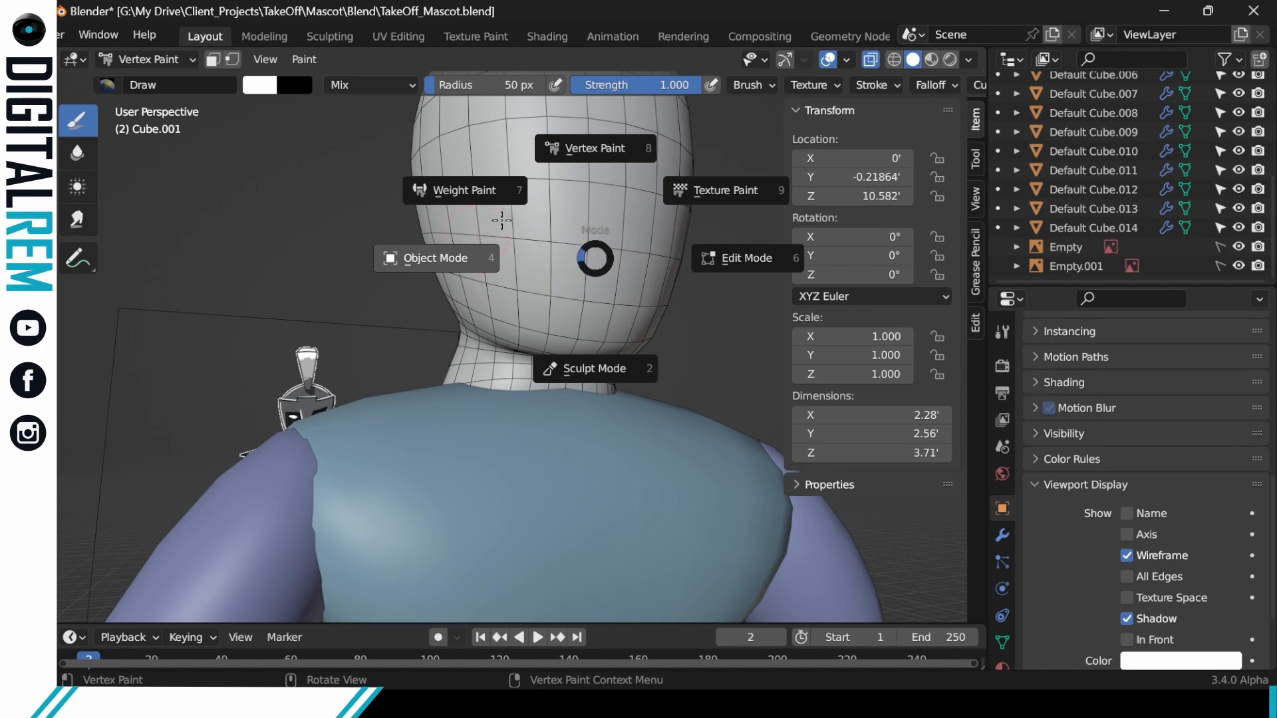
{"action": "left_click", "coordinate": [616, 352]}
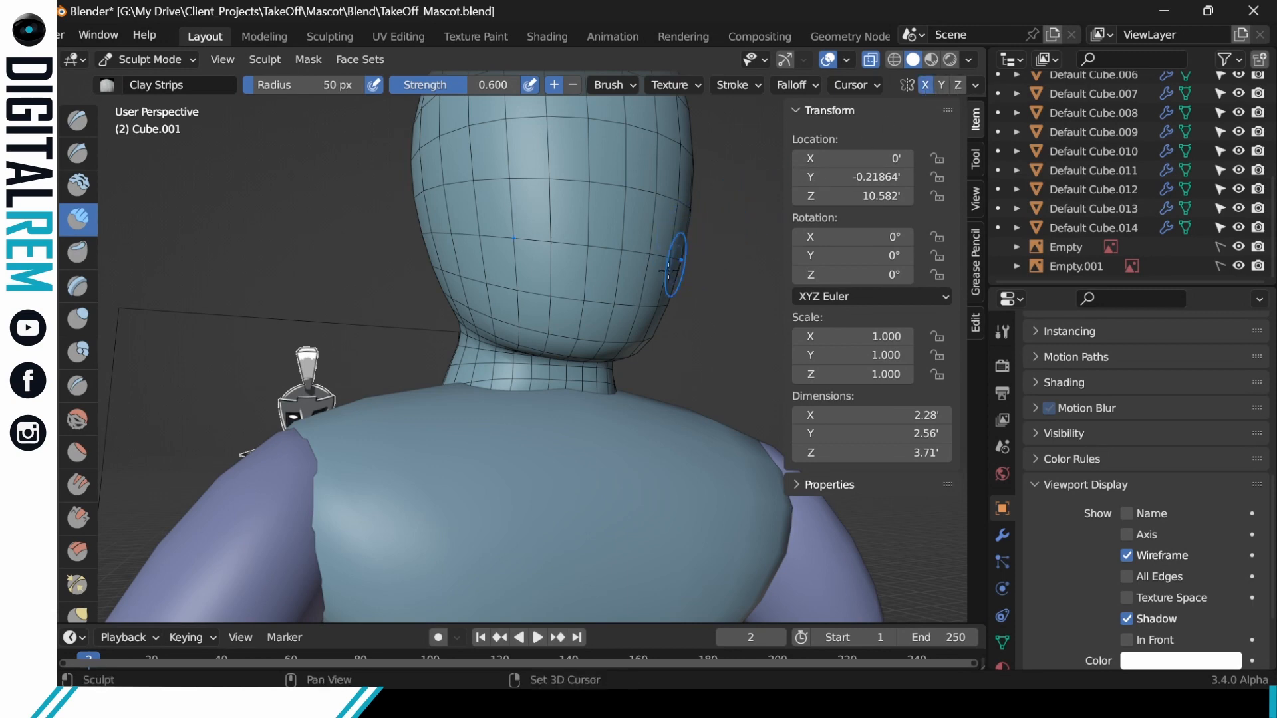
{"action": "middle_click_drag", "start_coordinate": [672, 266], "coordinate": [608, 296], "text": "shift"}
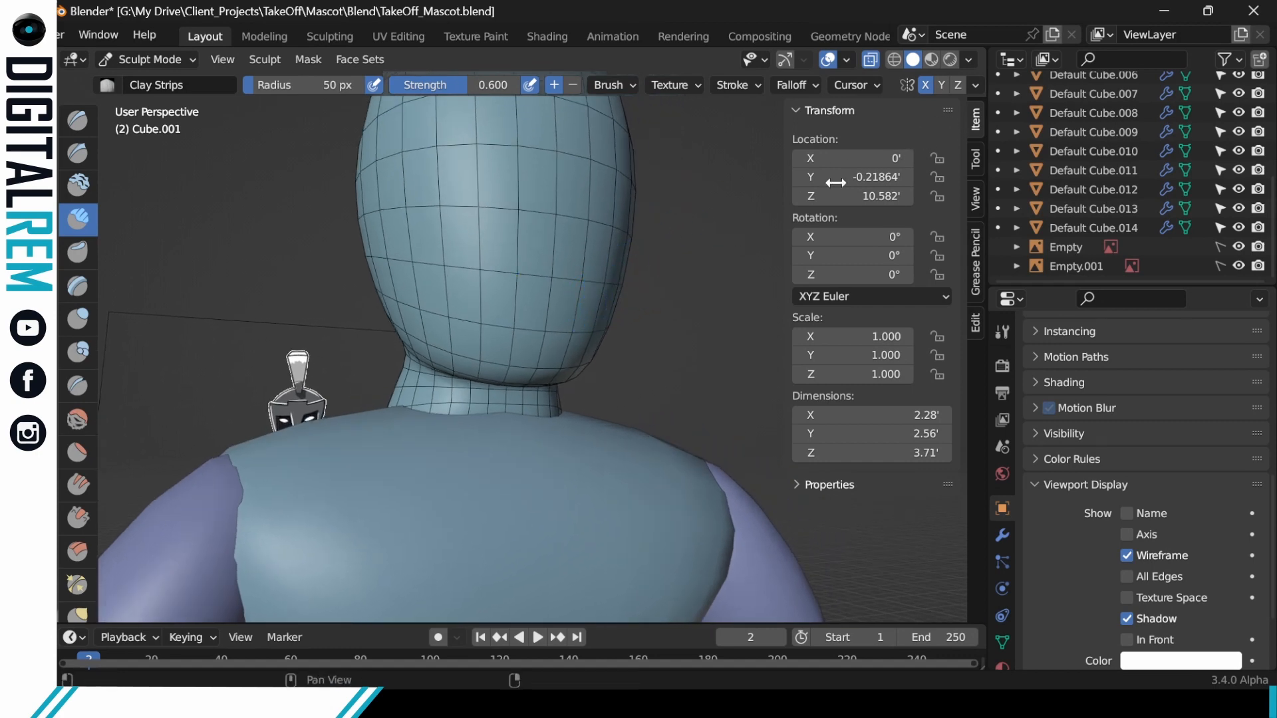
Turn the viewport gizmos back on and switch the head's sculpting brush to Grab.
{"action": "left_click", "coordinate": [788, 61]}
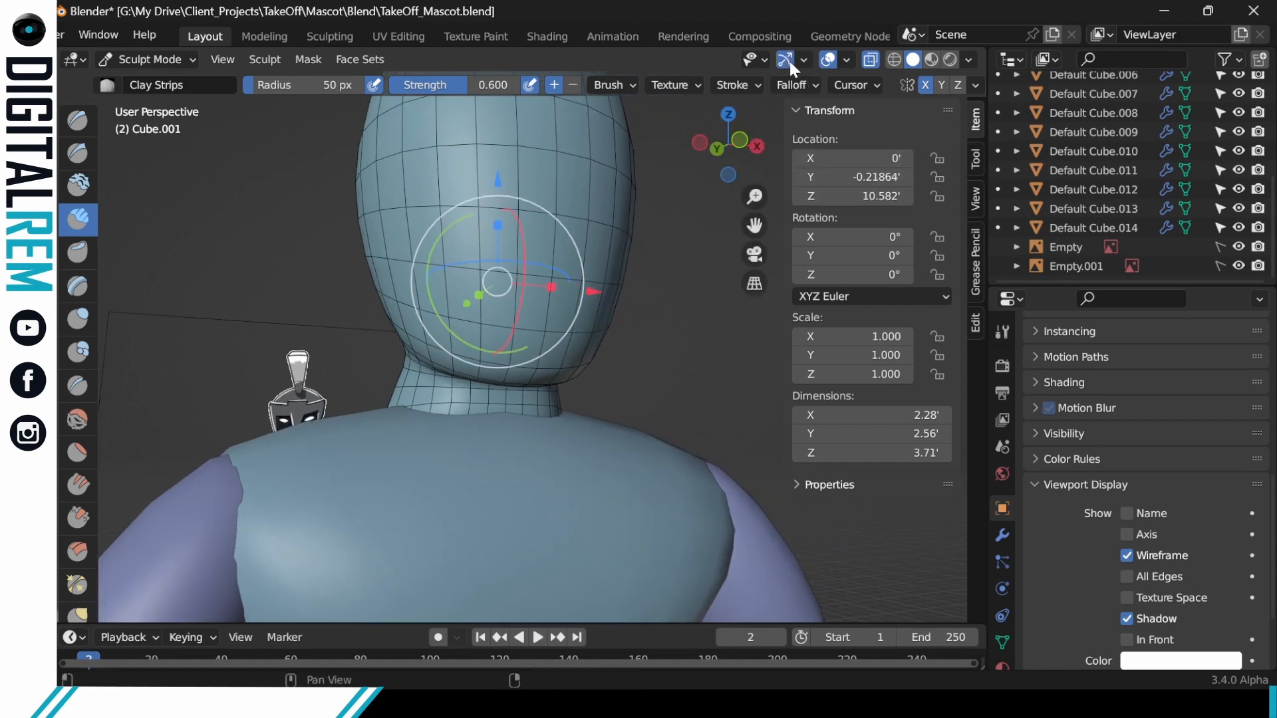
{"action": "left_click", "coordinate": [740, 138]}
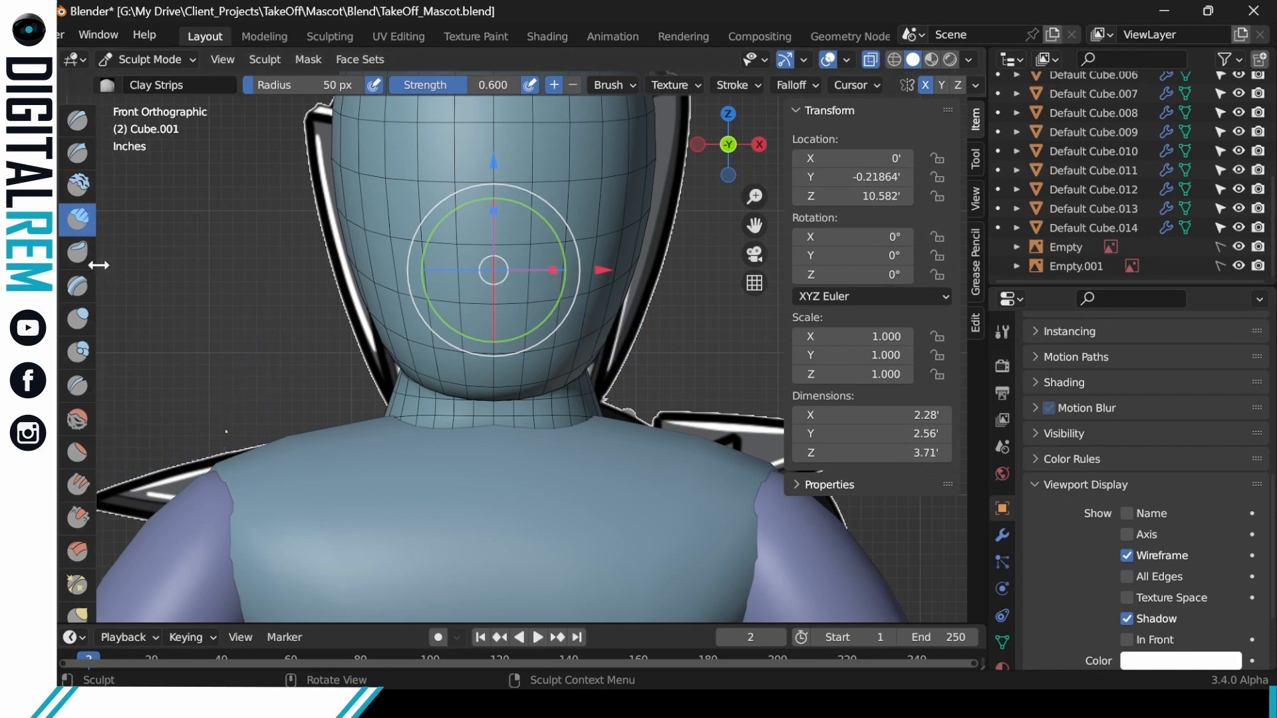
{"action": "left_click_drag", "start_coordinate": [99, 265], "coordinate": [100, 338]}
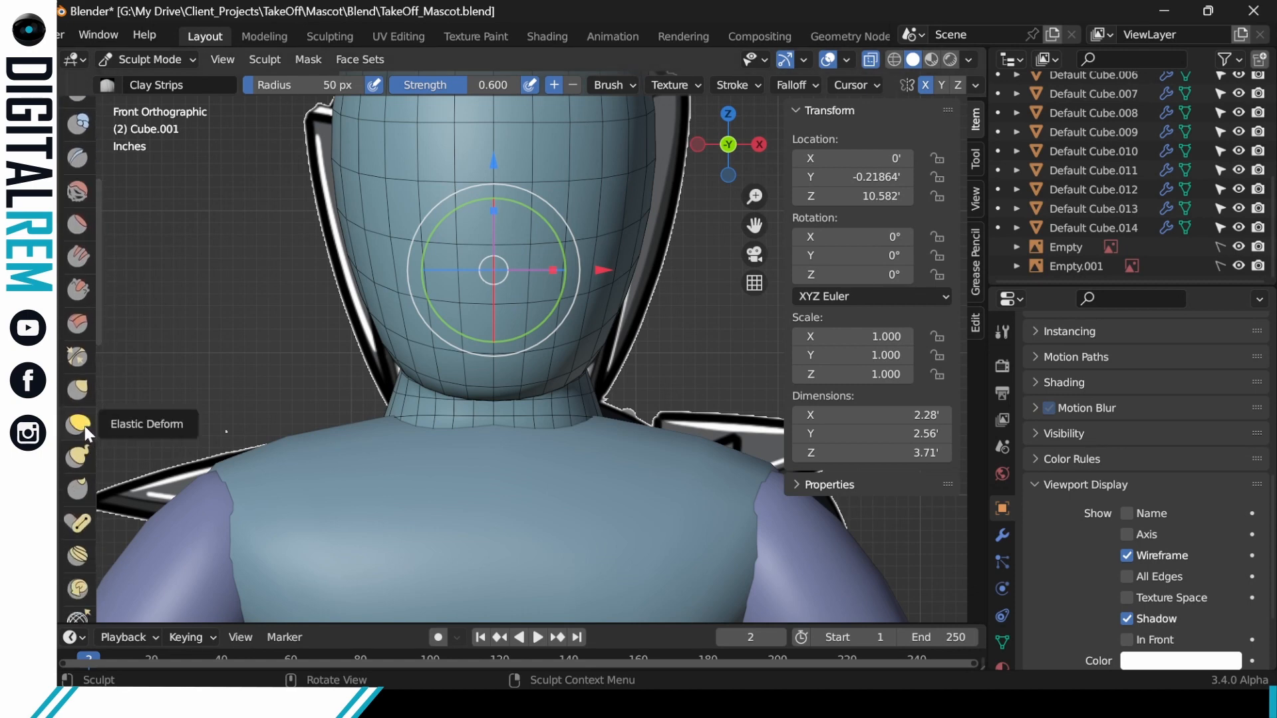
{"action": "left_click", "coordinate": [83, 391]}
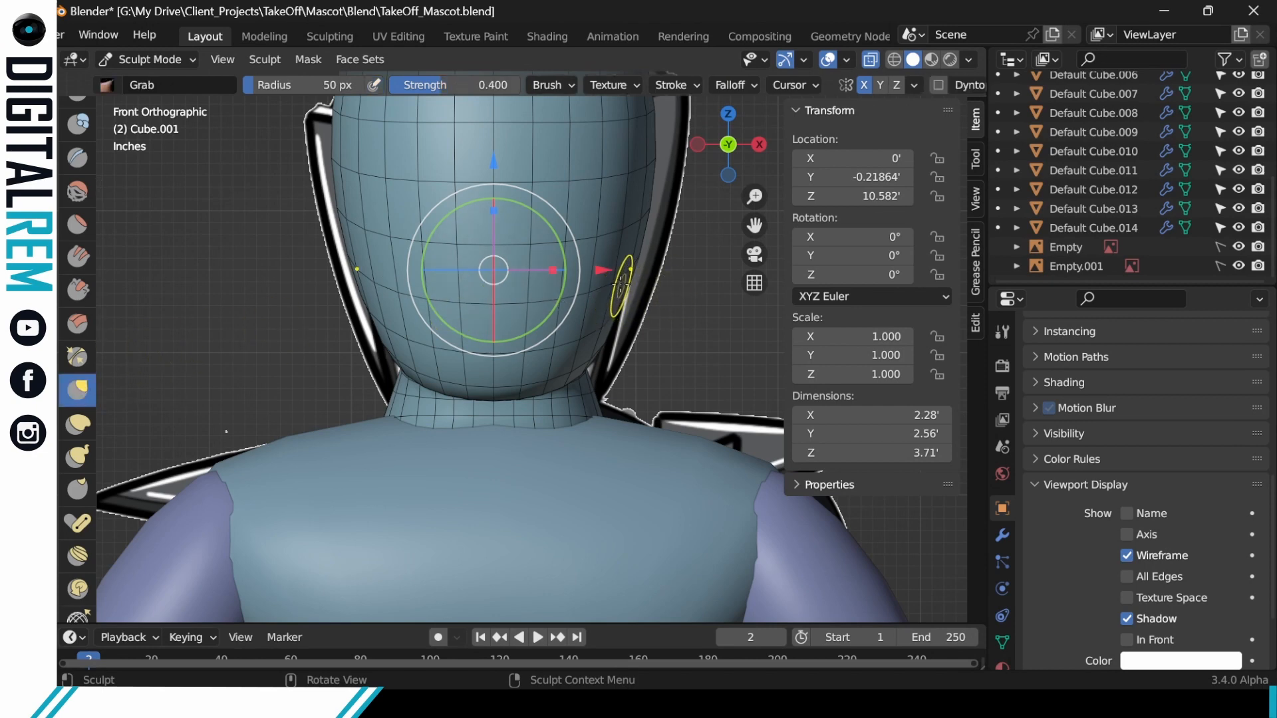
Try Grab strokes on the side of the jaw with 50 px and 120 px radii, and undo the accidental head rotation.
{"action": "left_click_drag", "start_coordinate": [620, 286], "coordinate": [650, 280]}
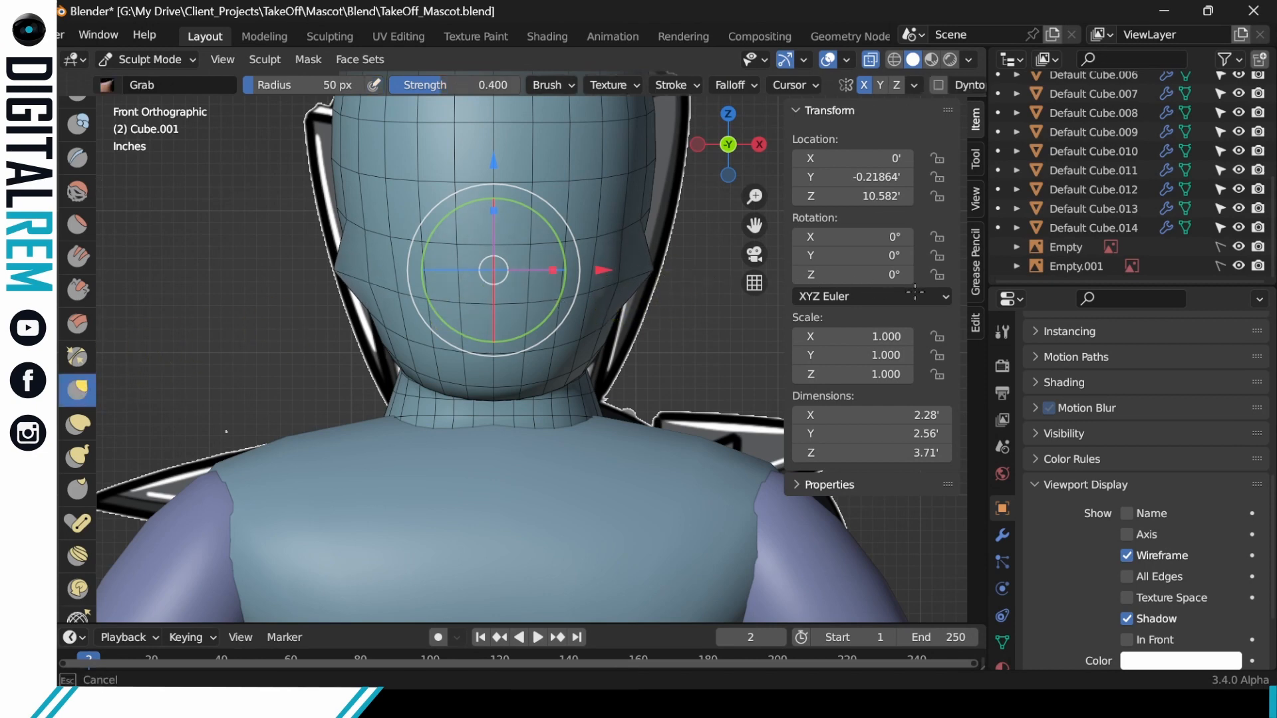
{"action": "mouse_move", "coordinate": [671, 270]}
{"action": "left_mouse_down"}
{"action": "mouse_move", "coordinate": [670, 320]}
{"action": "mouse_move", "coordinate": [673, 285]}
{"action": "left_mouse_up"}
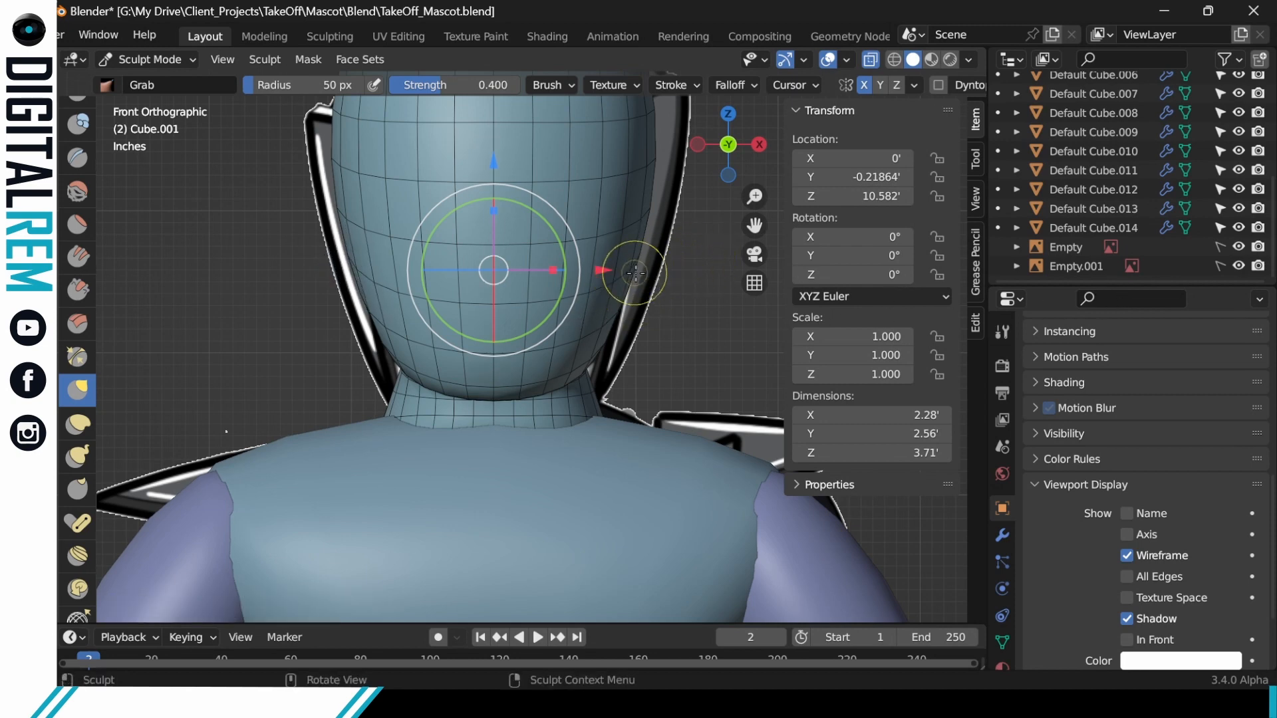
{"action": "middle_click_drag", "start_coordinate": [645, 282], "coordinate": [621, 271]}
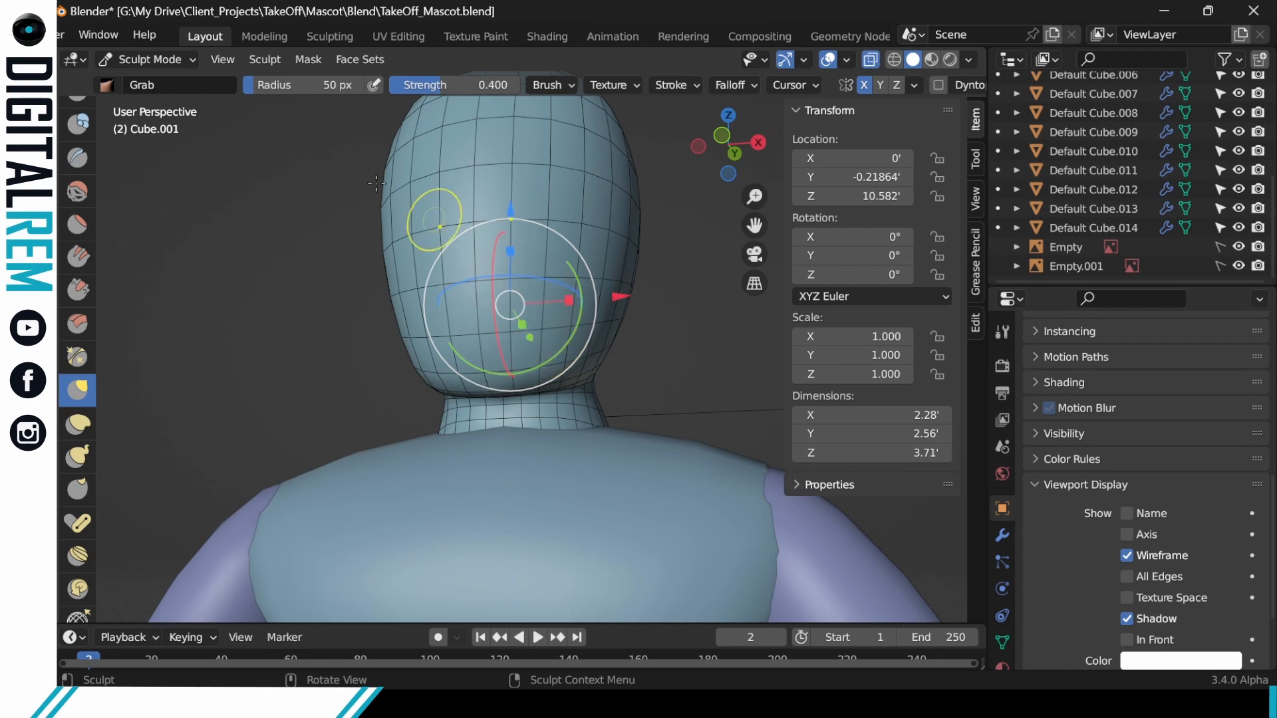
{"action": "left_click_drag", "start_coordinate": [265, 82], "coordinate": [284, 83]}
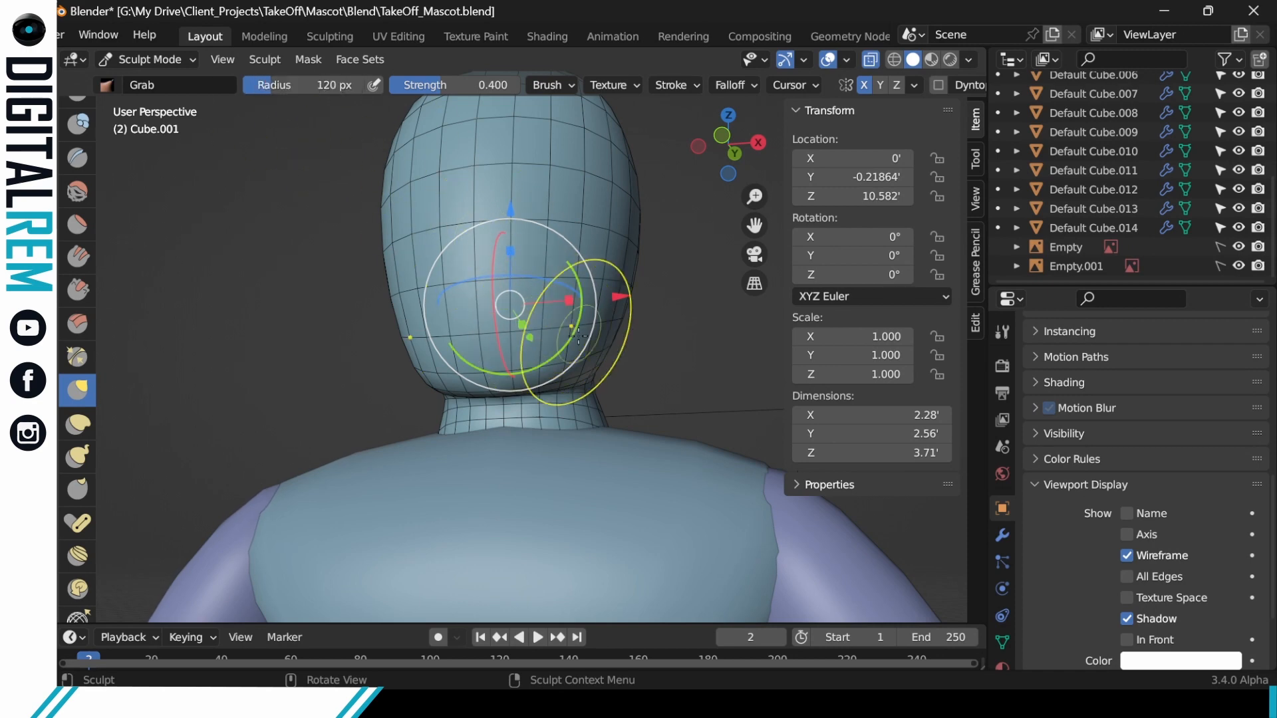
{"action": "left_click_drag", "start_coordinate": [571, 335], "coordinate": [572, 333]}
{"action": "middle_click_drag", "start_coordinate": [618, 314], "coordinate": [578, 324]}
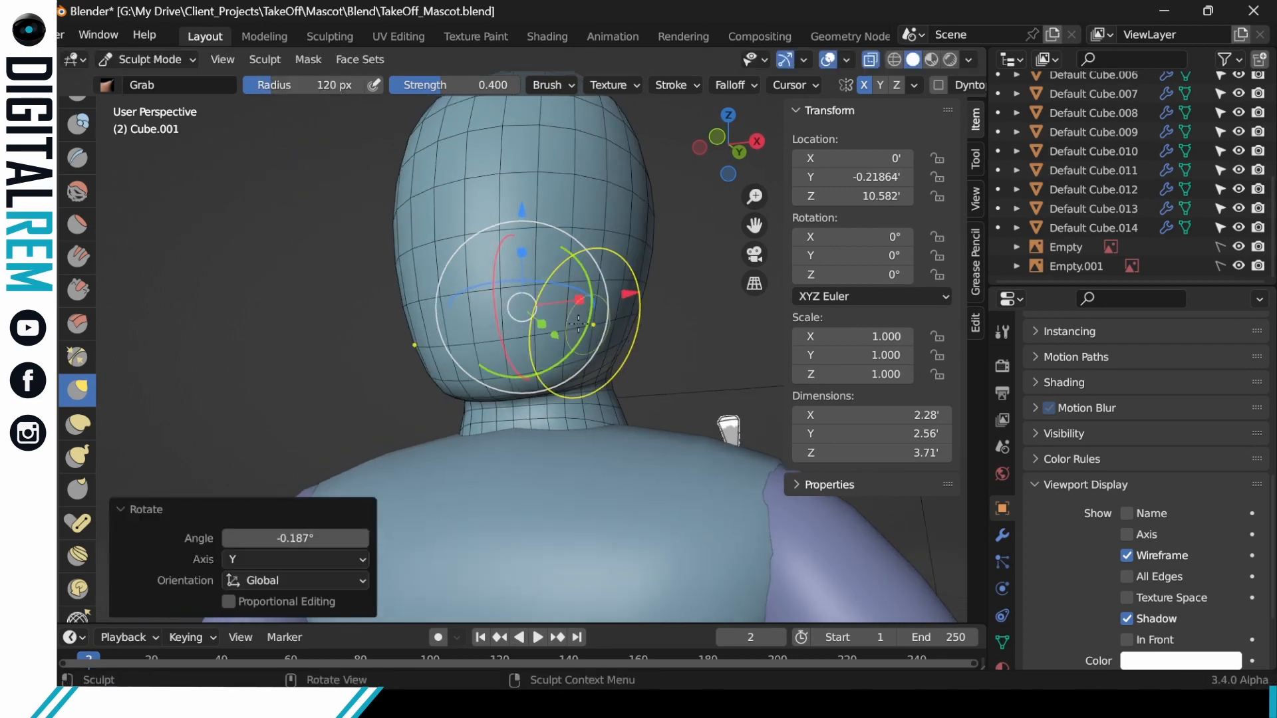
{"action": "left_click_drag", "start_coordinate": [576, 322], "coordinate": [566, 308]}
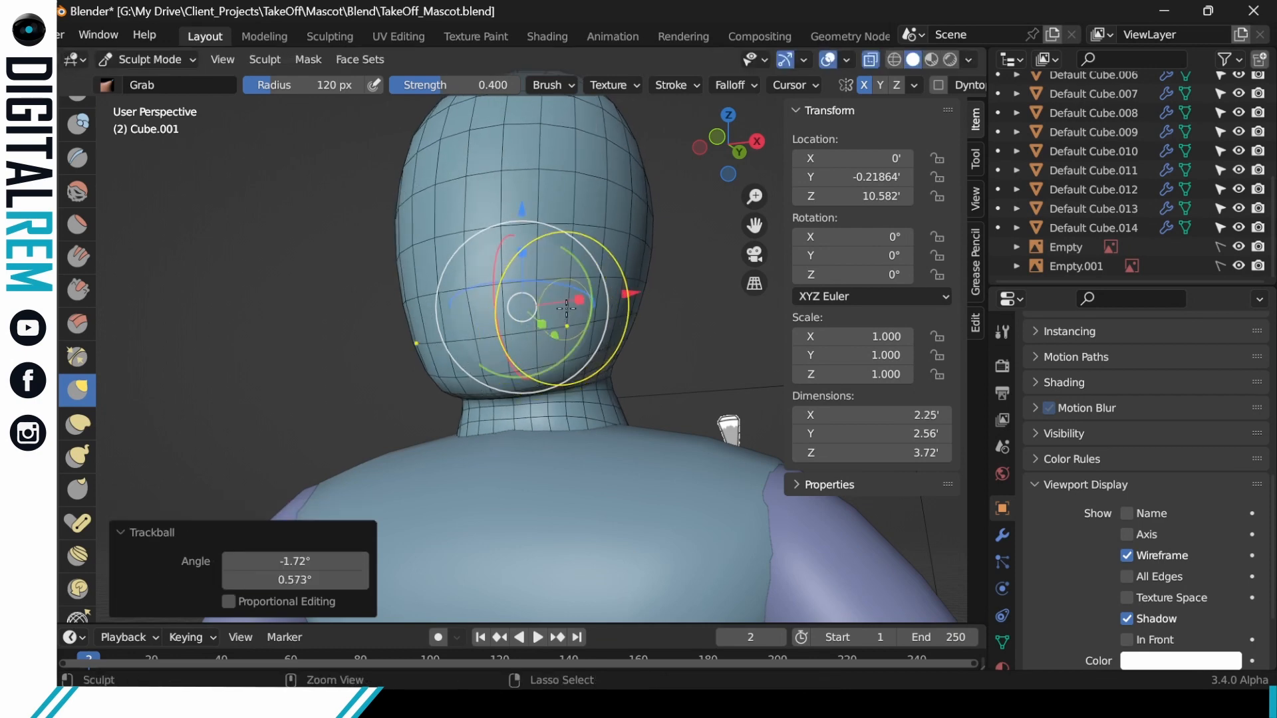
{"action": "key", "text": "ctrl+z"}
{"action": "middle_click_drag", "start_coordinate": [576, 291], "coordinate": [606, 286]}
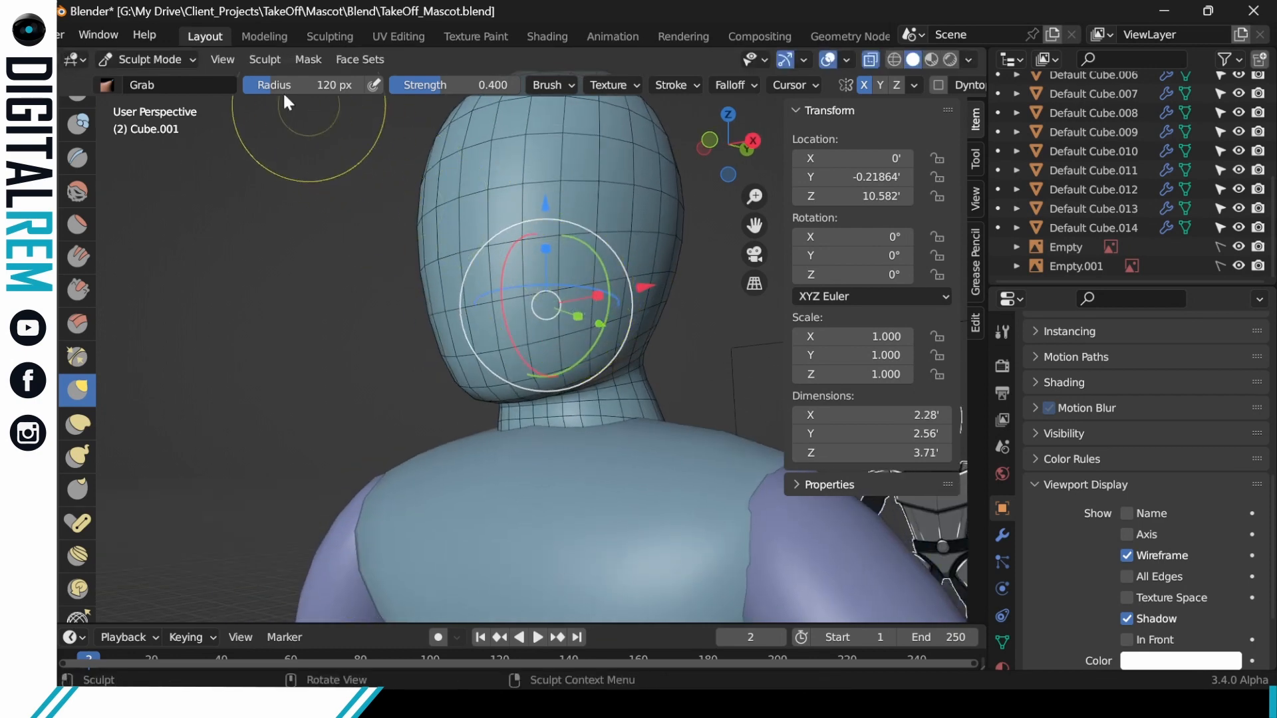
Set the Grab brush radius to 50 px and try a trackball rotation of the head.
{"action": "left_click_drag", "start_coordinate": [285, 95], "coordinate": [243, 85]}
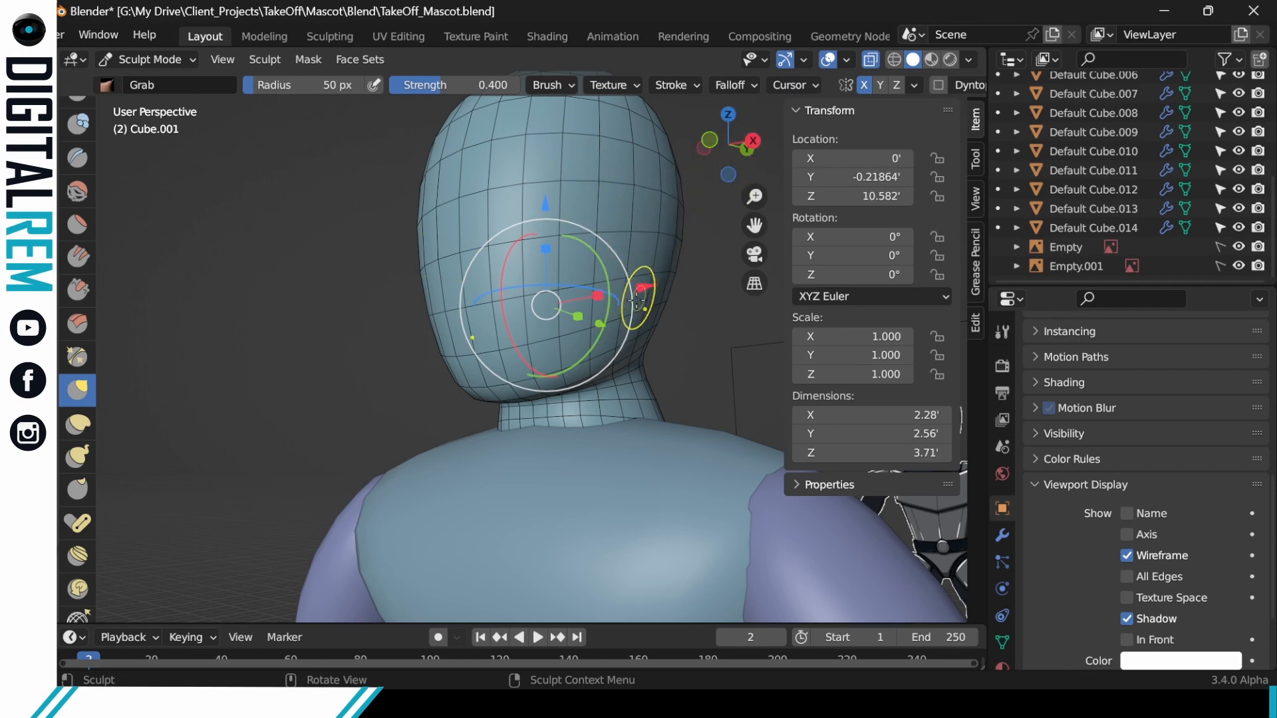
{"action": "key", "text": "r"}
{"action": "key", "text": "r"}
{"action": "left_click", "coordinate": [599, 306]}
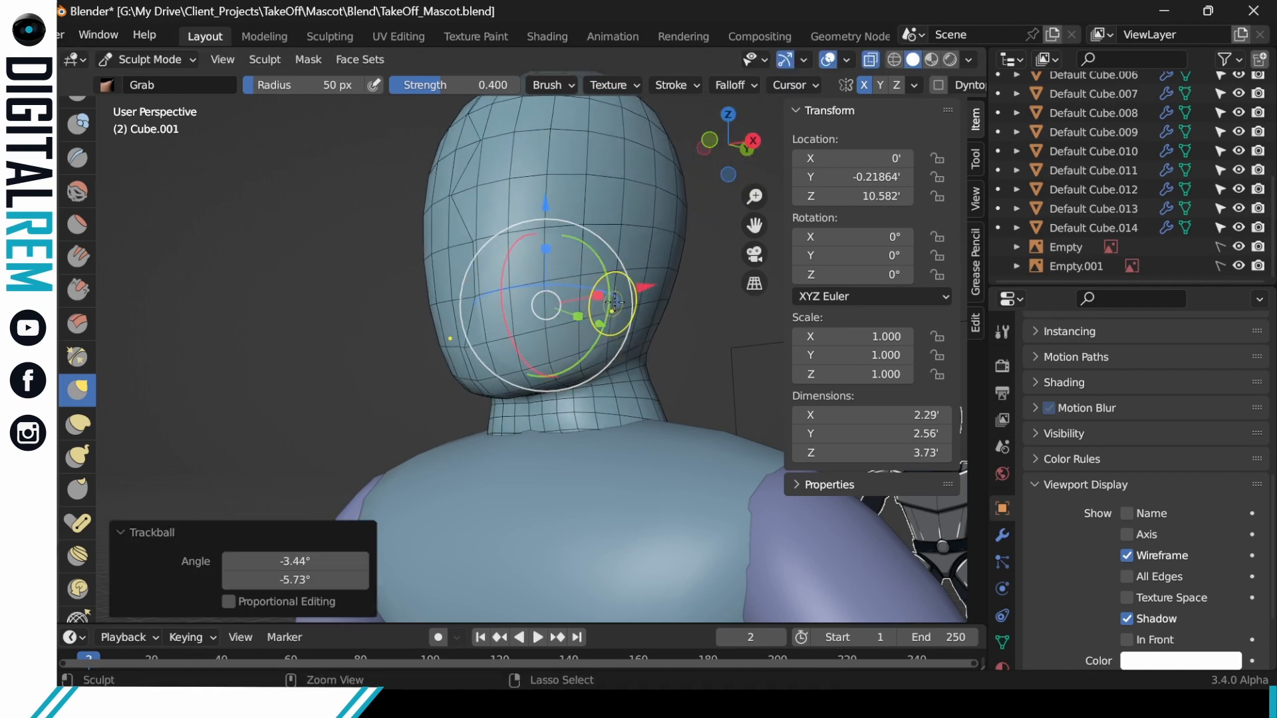
Hide the viewport gizmos, set the Grab brush radius to 115 px and try strokes on the lower part of the head.
{"action": "left_click", "coordinate": [786, 61]}
{"action": "mouse_move", "coordinate": [587, 301]}
{"action": "left_mouse_down"}
{"action": "mouse_move", "coordinate": [576, 300]}
{"action": "mouse_move", "coordinate": [595, 284]}
{"action": "left_mouse_up"}
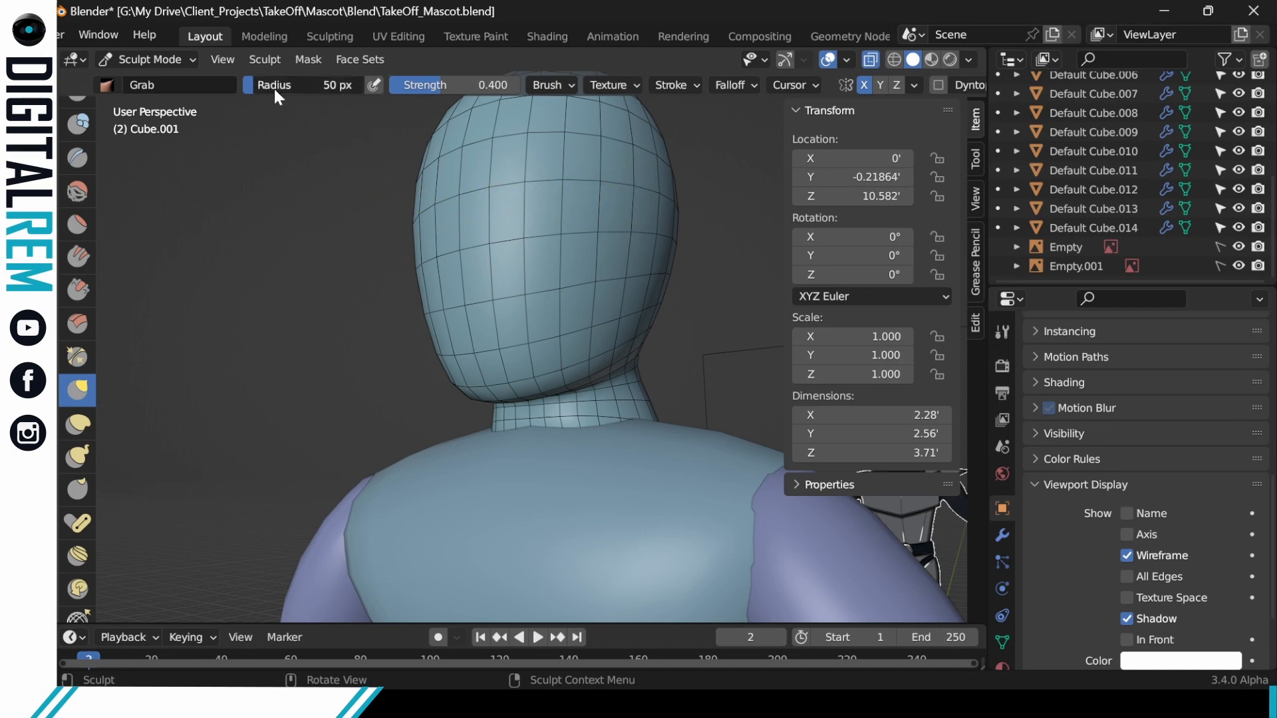
{"action": "left_click_drag", "start_coordinate": [590, 285], "coordinate": [578, 286]}
{"action": "mouse_move", "coordinate": [669, 319]}
{"action": "middle_mouse_down"}
{"action": "mouse_move", "coordinate": [628, 299]}
{"action": "mouse_move", "coordinate": [542, 346]}
{"action": "mouse_move", "coordinate": [534, 277]}
{"action": "mouse_move", "coordinate": [499, 242]}
{"action": "mouse_move", "coordinate": [527, 370]}
{"action": "mouse_move", "coordinate": [710, 254]}
{"action": "middle_mouse_up"}
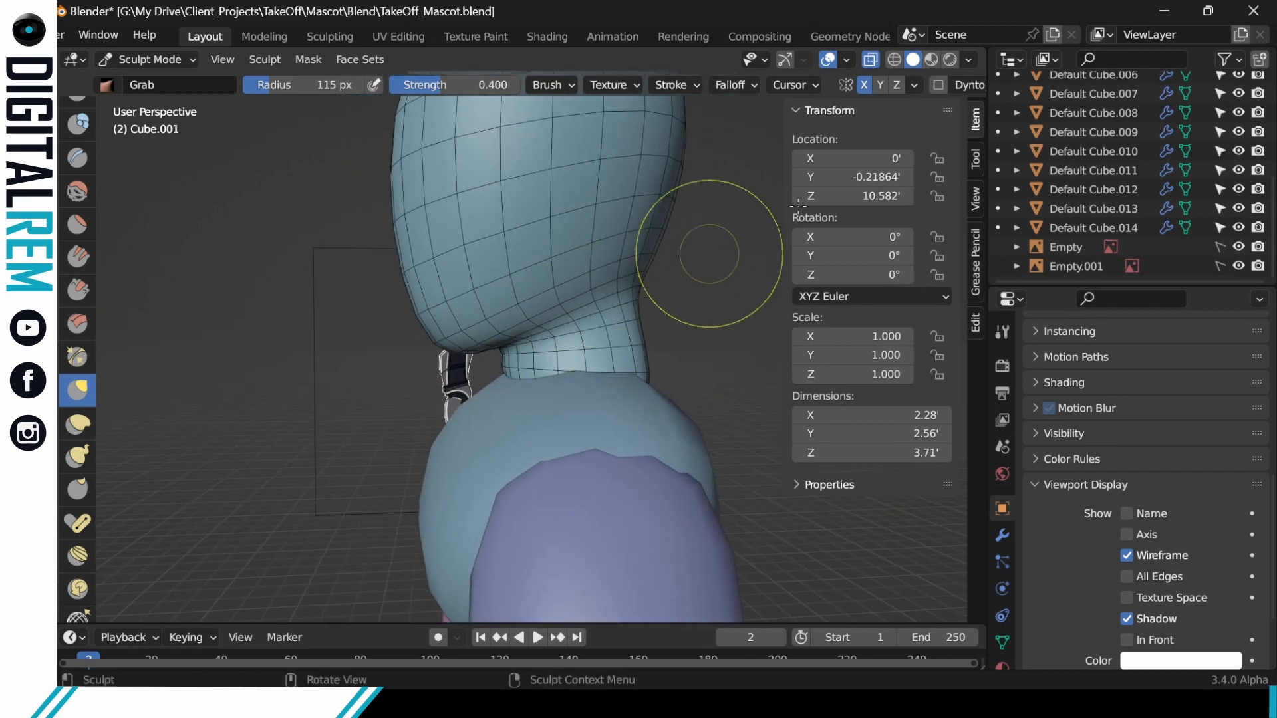
Show the viewport gizmos again but turn off the Move, Rotate and Scale object gizmos.
{"action": "left_click", "coordinate": [804, 61]}
{"action": "left_click", "coordinate": [791, 62]}
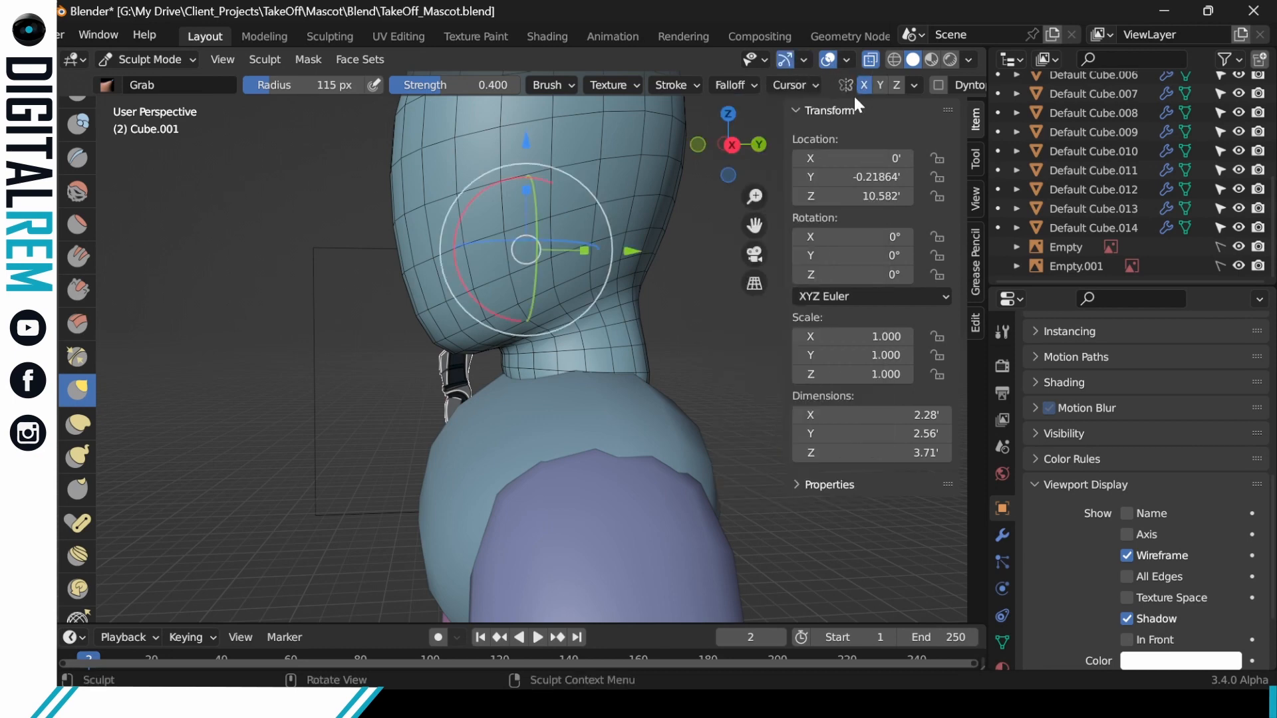
{"action": "left_click", "coordinate": [804, 62]}
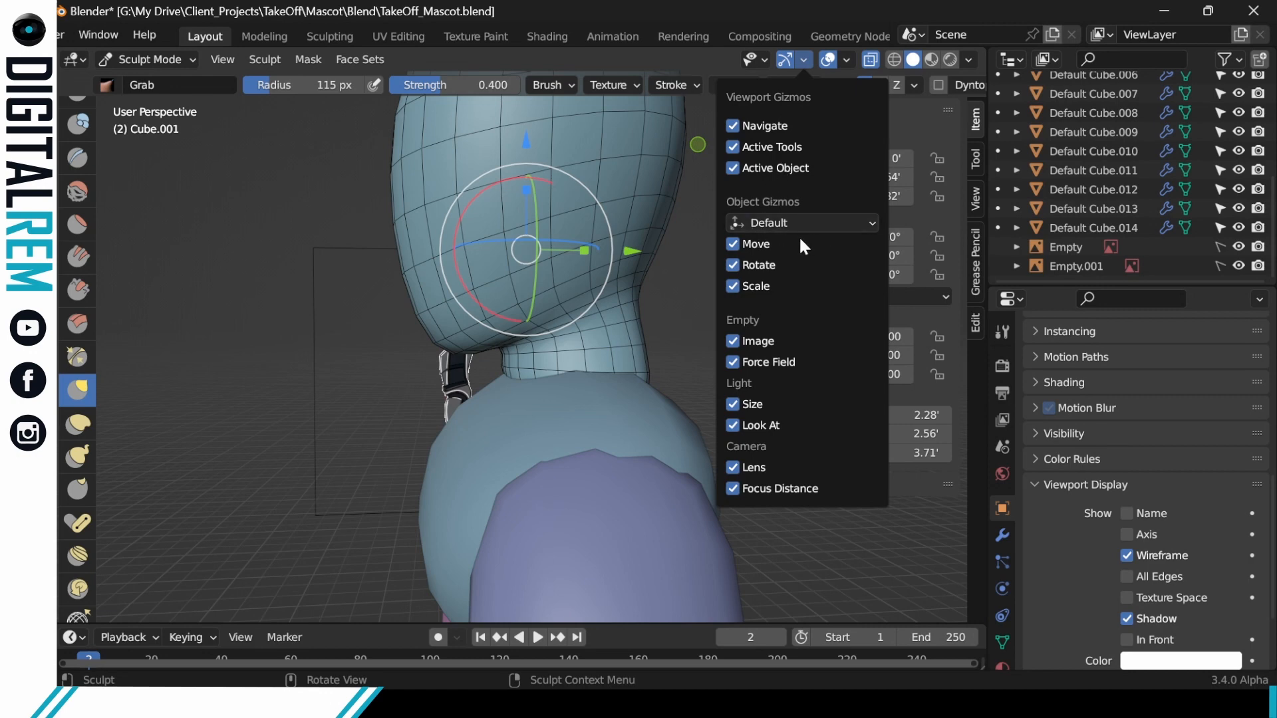
{"action": "left_click", "coordinate": [732, 264]}
{"action": "left_click", "coordinate": [732, 286]}
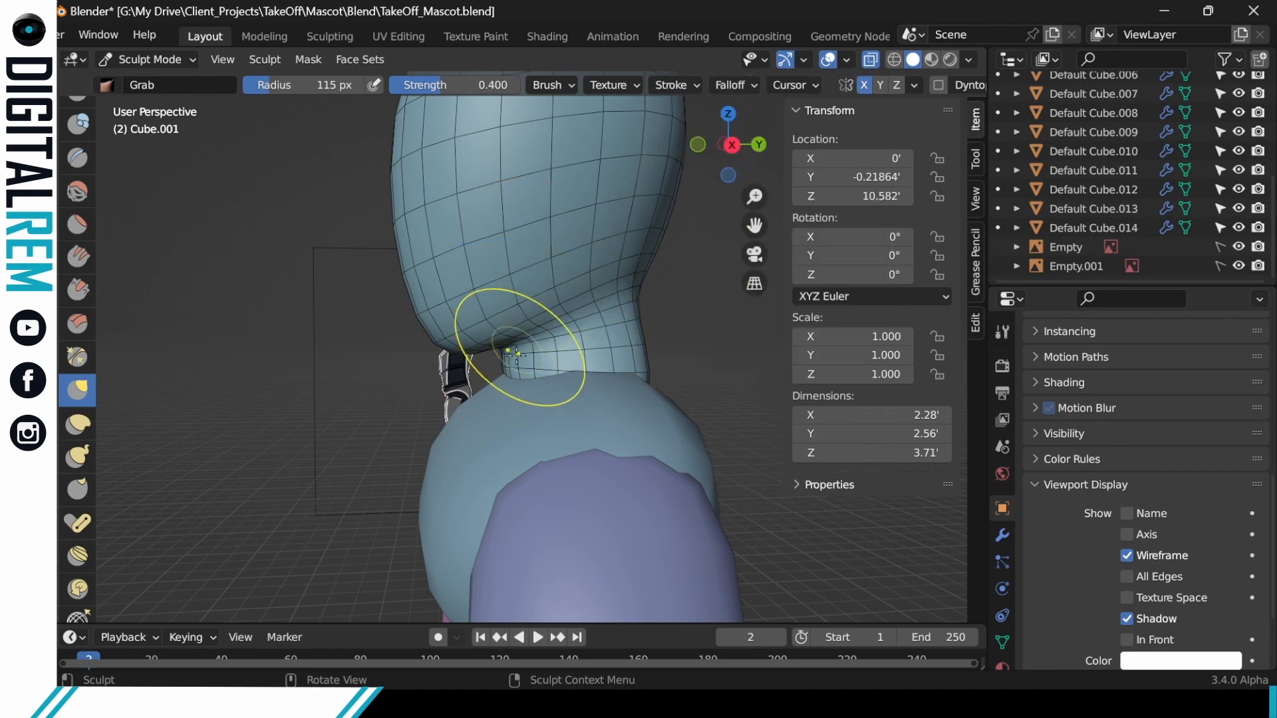
Pull the front of the neck back beneath the jaw with the Grab brush.
{"action": "left_click", "coordinate": [508, 356]}
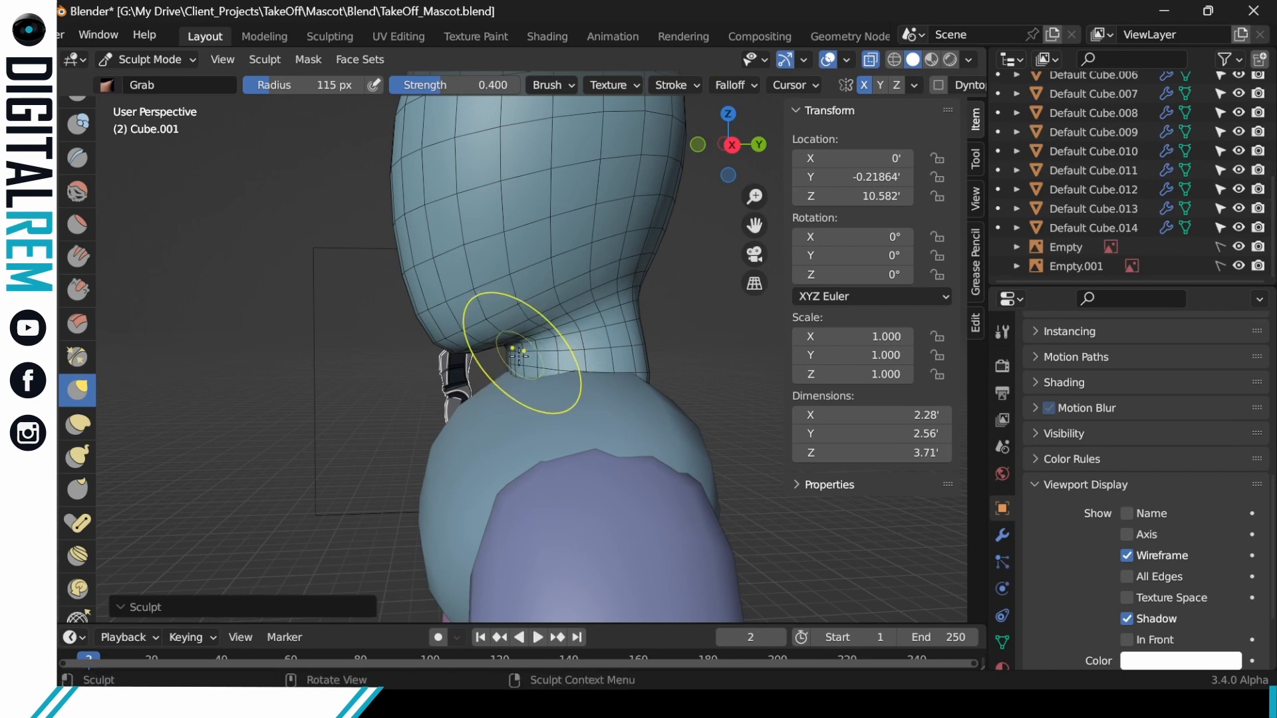
{"action": "left_click_drag", "start_coordinate": [523, 357], "coordinate": [550, 340]}
{"action": "mouse_move", "coordinate": [576, 353]}
{"action": "middle_mouse_down"}
{"action": "mouse_move", "coordinate": [599, 342]}
{"action": "mouse_move", "coordinate": [558, 356]}
{"action": "middle_mouse_up"}
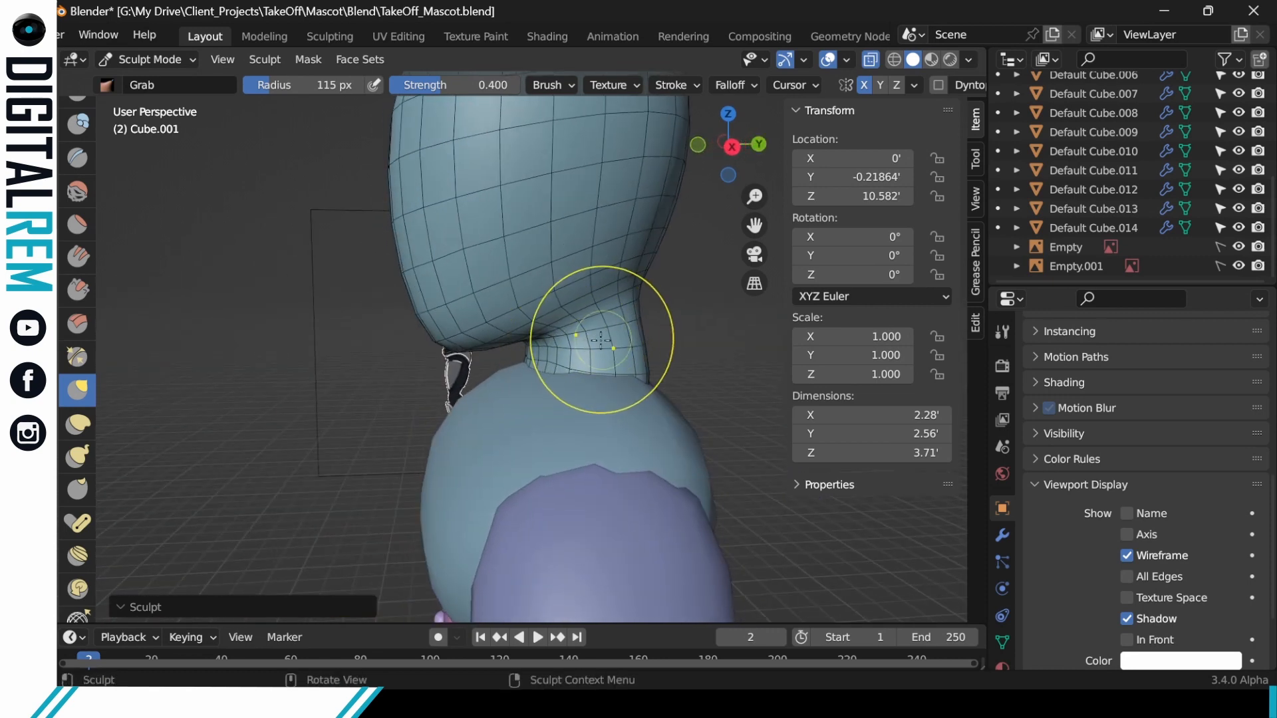
Adjust the back of the neck's base in side view with the Grab brush.
{"action": "mouse_move", "coordinate": [614, 336]}
{"action": "middle_mouse_down"}
{"action": "mouse_move", "coordinate": [558, 352]}
{"action": "mouse_move", "coordinate": [647, 334]}
{"action": "mouse_move", "coordinate": [711, 146]}
{"action": "middle_mouse_up"}
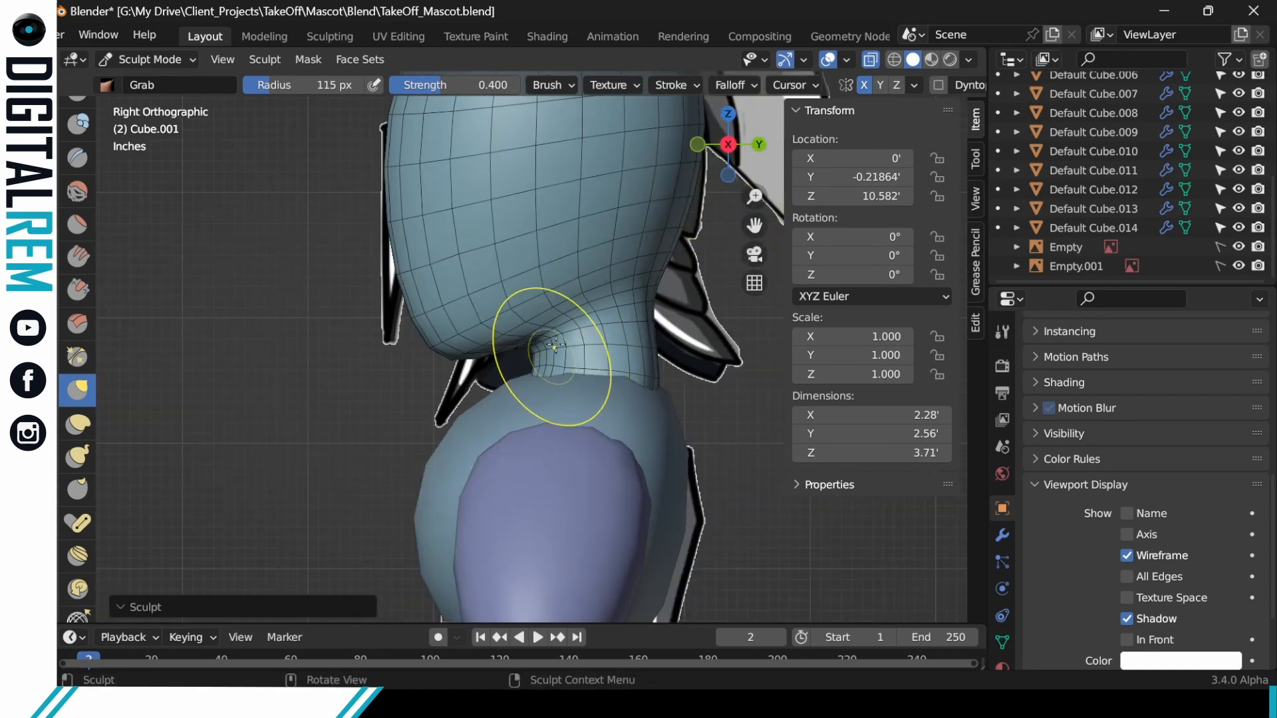
{"action": "middle_click_drag", "start_coordinate": [642, 323], "coordinate": [705, 267], "text": "shift"}
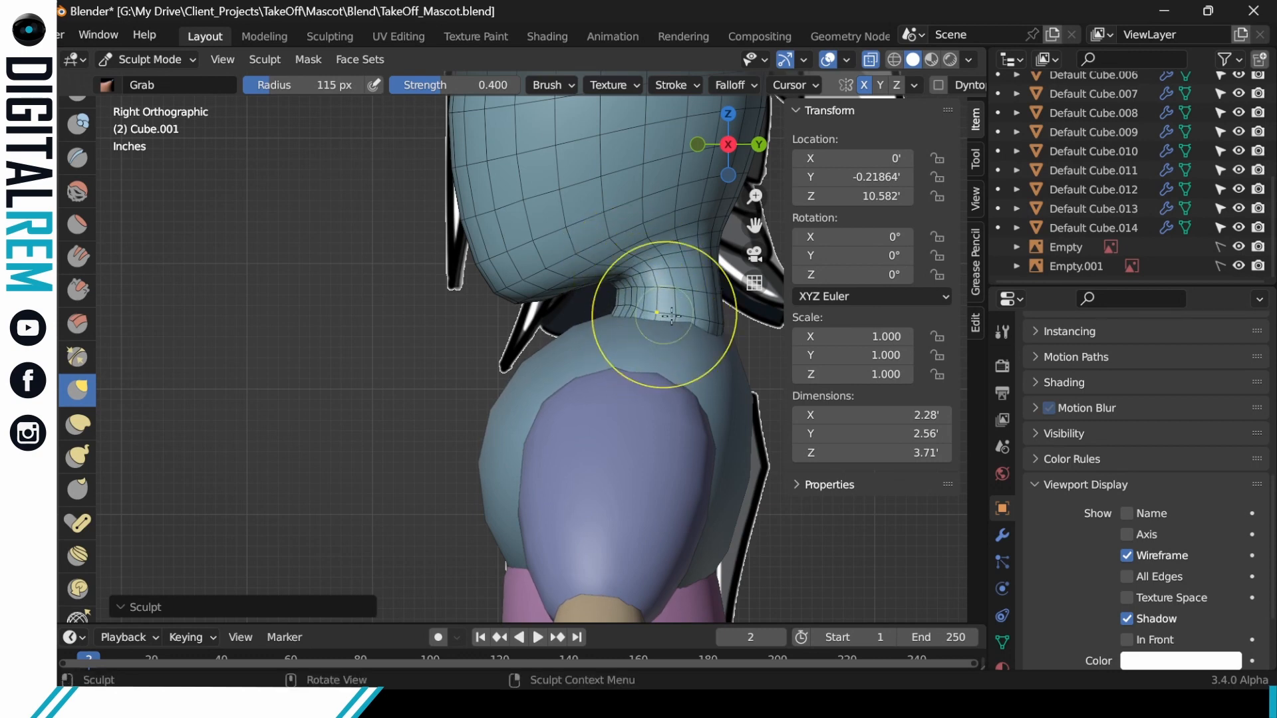
{"action": "left_click_drag", "start_coordinate": [716, 335], "coordinate": [717, 326]}
{"action": "left_click_drag", "start_coordinate": [718, 324], "coordinate": [719, 352]}
{"action": "left_click_drag", "start_coordinate": [719, 352], "coordinate": [720, 346]}
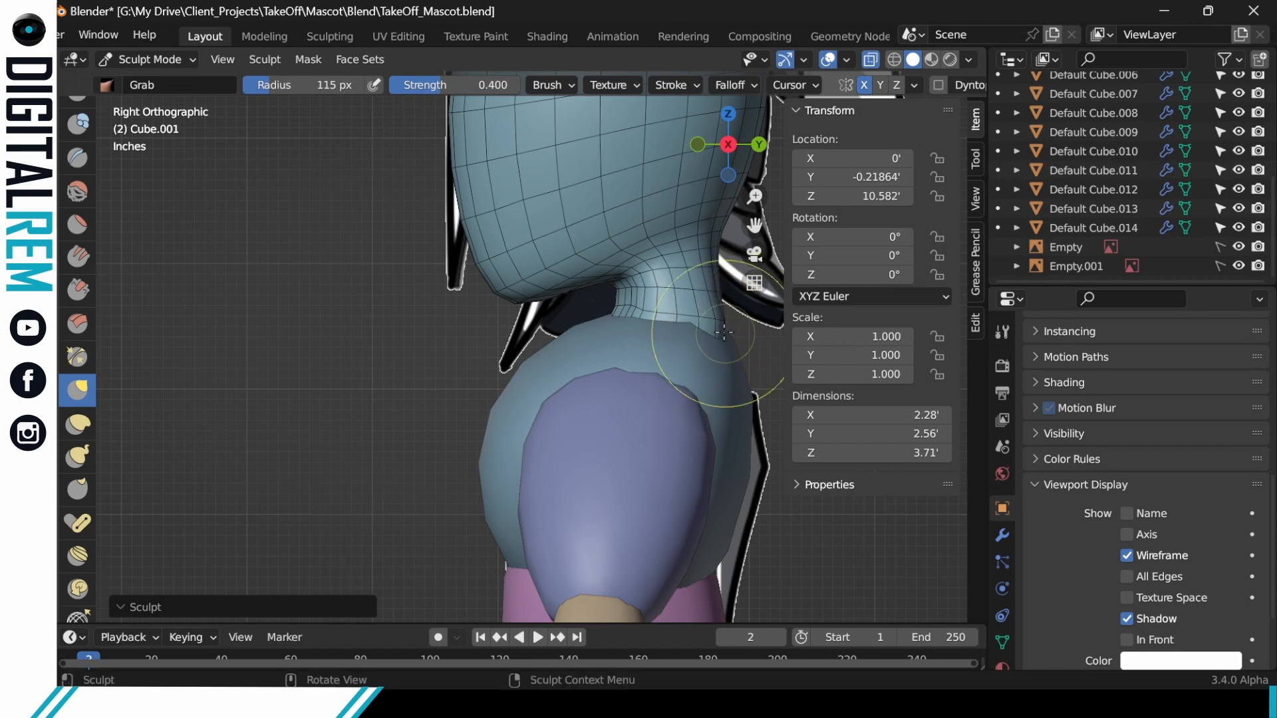
Set the Grab brush radius to 79 px and reshape the jaw, crown and neck to follow the side reference.
{"action": "mouse_move", "coordinate": [720, 346]}
{"action": "middle_mouse_down"}
{"action": "mouse_move", "coordinate": [699, 341]}
{"action": "mouse_move", "coordinate": [672, 200]}
{"action": "mouse_move", "coordinate": [652, 180]}
{"action": "mouse_move", "coordinate": [701, 287]}
{"action": "mouse_move", "coordinate": [592, 300]}
{"action": "middle_mouse_up"}
{"action": "key", "text": "KP_3"}
{"action": "left_click_drag", "start_coordinate": [589, 304], "coordinate": [553, 273]}
{"action": "key", "text": "f"}
{"action": "left_click", "coordinate": [555, 296]}
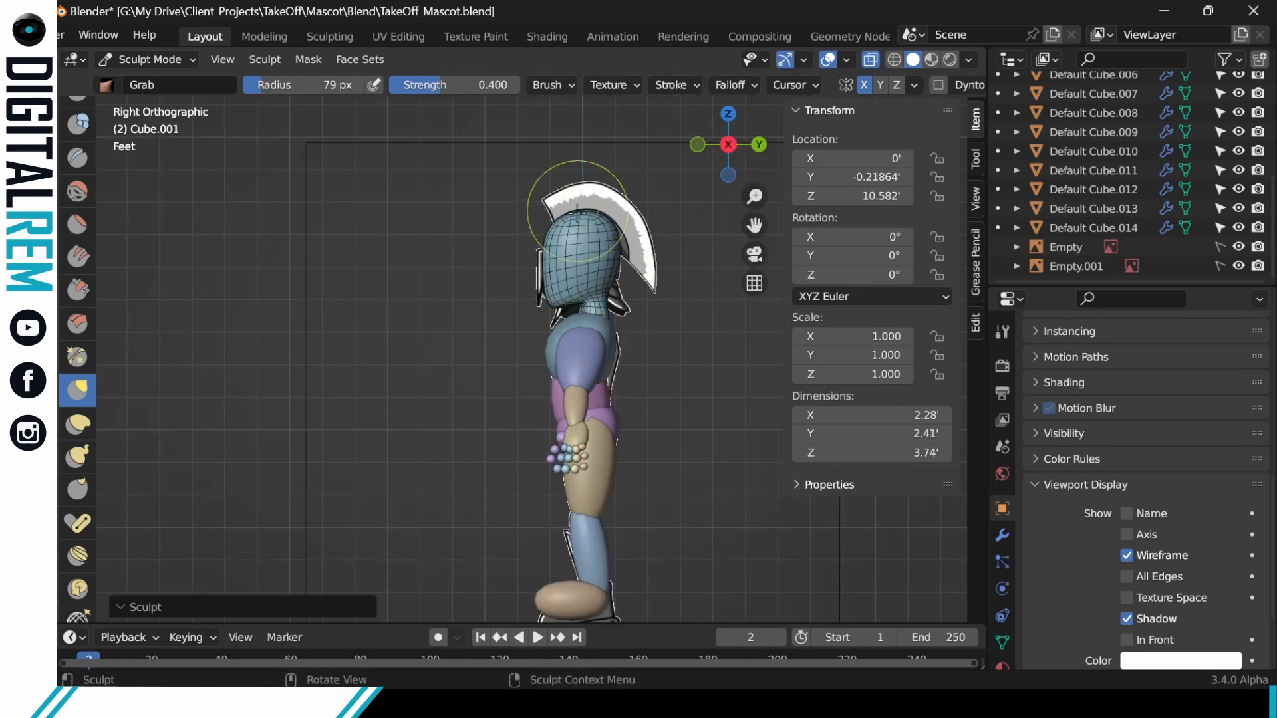
{"action": "left_click_drag", "start_coordinate": [570, 208], "coordinate": [574, 214]}
{"action": "left_click_drag", "start_coordinate": [619, 280], "coordinate": [596, 314]}
Return the head to Object Mode and select the chest piece.
{"action": "key", "text": "ctrl+Tab"}
{"action": "left_click", "coordinate": [443, 266]}
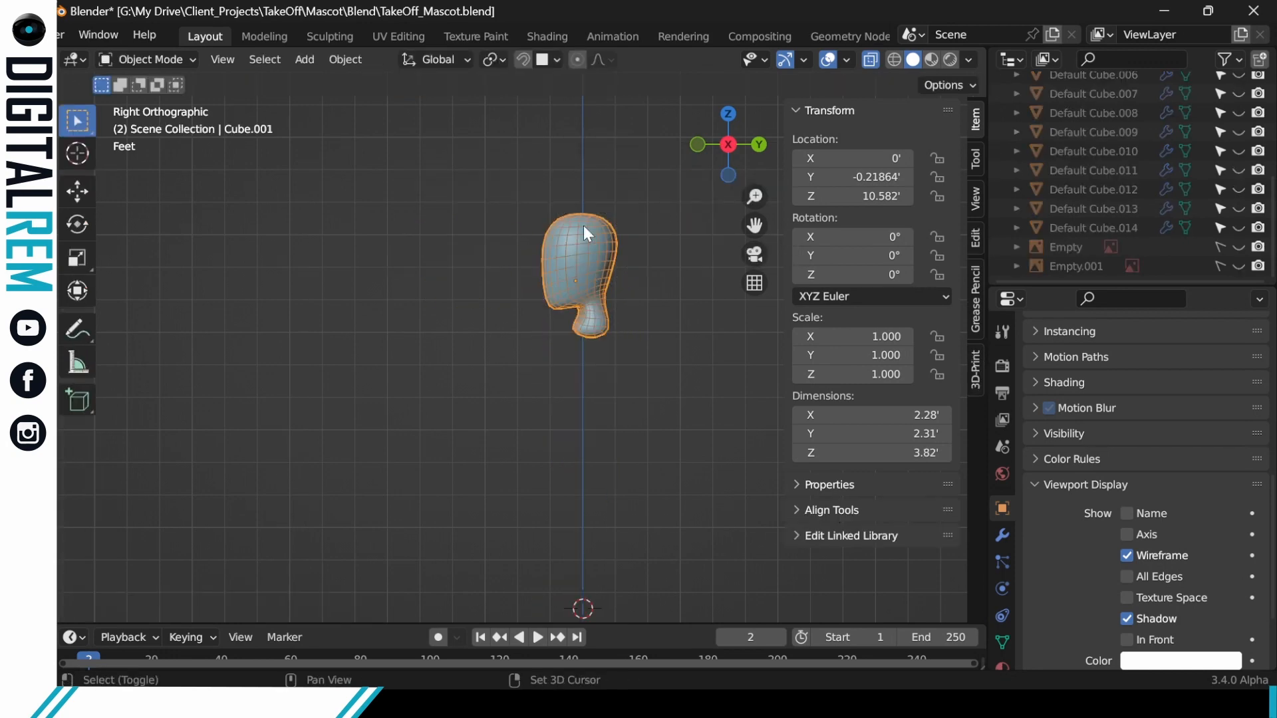
{"action": "left_click", "coordinate": [610, 337]}
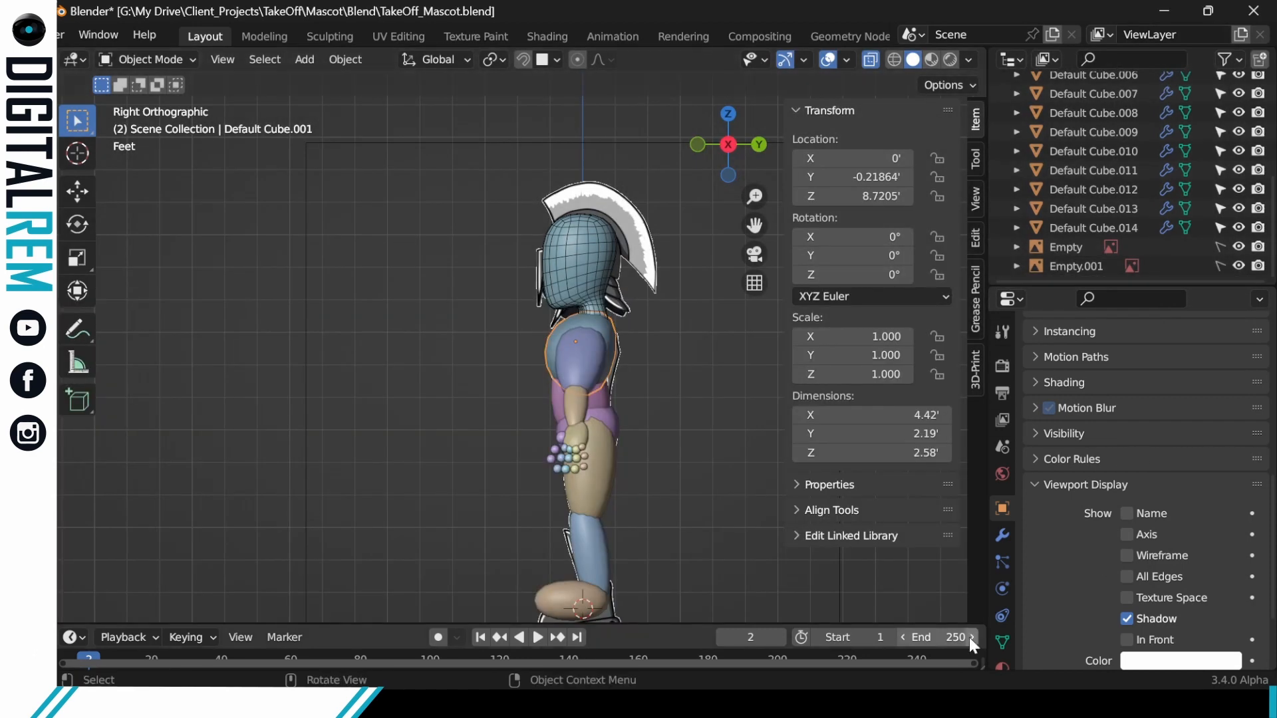
Split the 3D viewport and turn the new area into an Image Editor showing Front.png.
{"action": "left_click_drag", "start_coordinate": [982, 628], "coordinate": [590, 359]}
{"action": "left_click", "coordinate": [150, 489]}
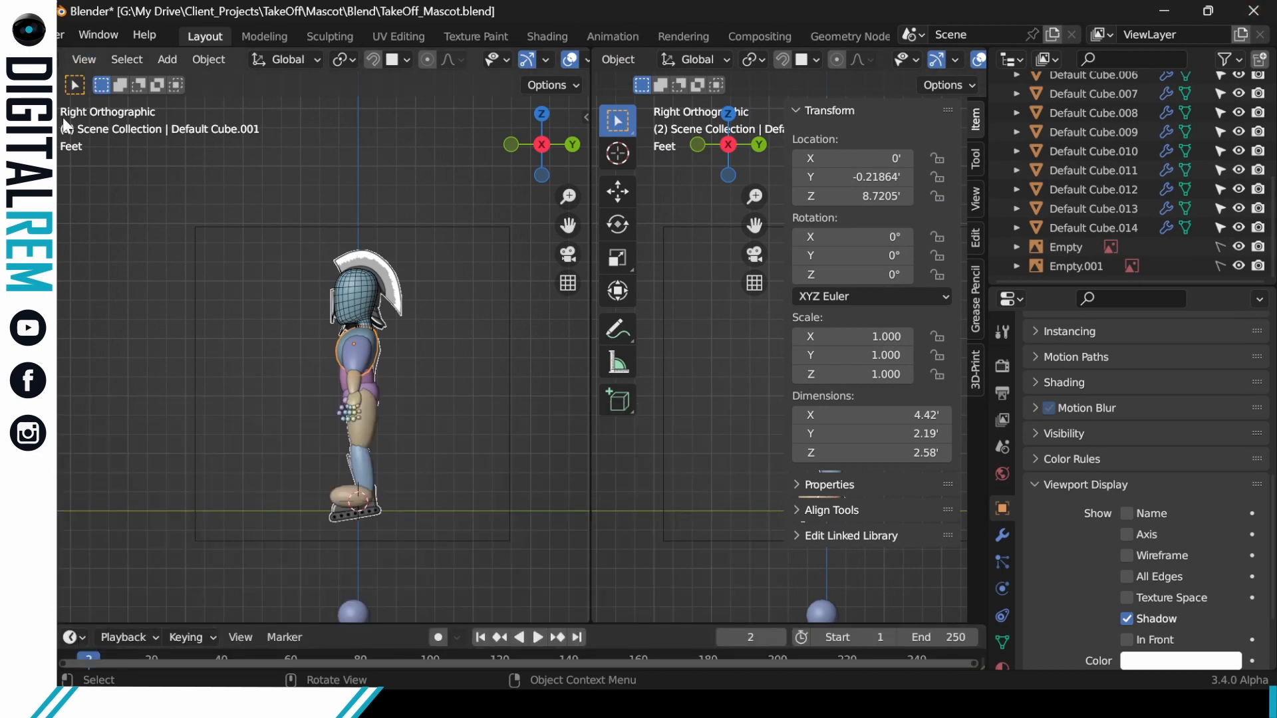
{"action": "middle_click_drag", "start_coordinate": [133, 61], "coordinate": [281, 63]}
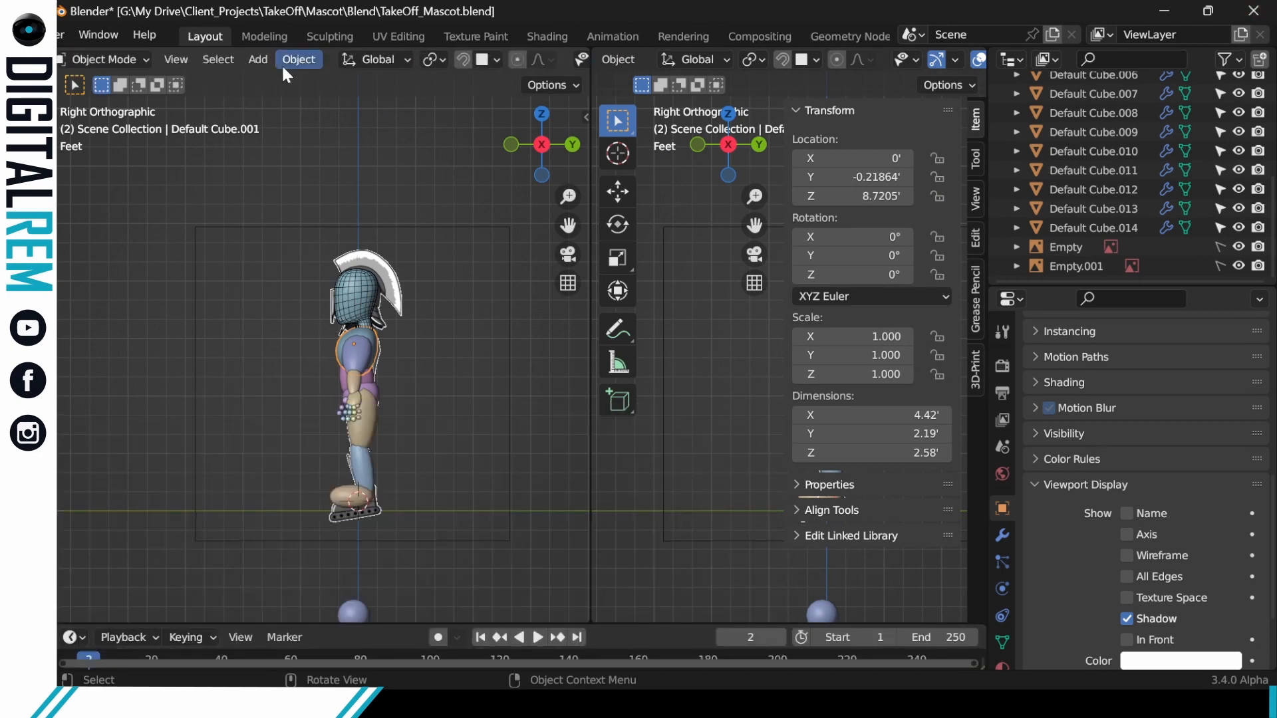
{"action": "left_click", "coordinate": [74, 60]}
{"action": "left_click", "coordinate": [109, 130]}
{"action": "left_click", "coordinate": [277, 60]}
{"action": "left_click", "coordinate": [319, 96]}
Narrow the image area to a slim column beside the model and frame the reference character in it.
{"action": "middle_click_drag", "start_coordinate": [379, 159], "coordinate": [346, 309]}
{"action": "left_click_drag", "start_coordinate": [591, 336], "coordinate": [299, 336]}
{"action": "scroll", "coordinate": [179, 320], "scroll_direction": "down", "scroll_amount": 3}
{"action": "middle_click_drag", "start_coordinate": [665, 407], "coordinate": [562, 450], "text": "shift"}
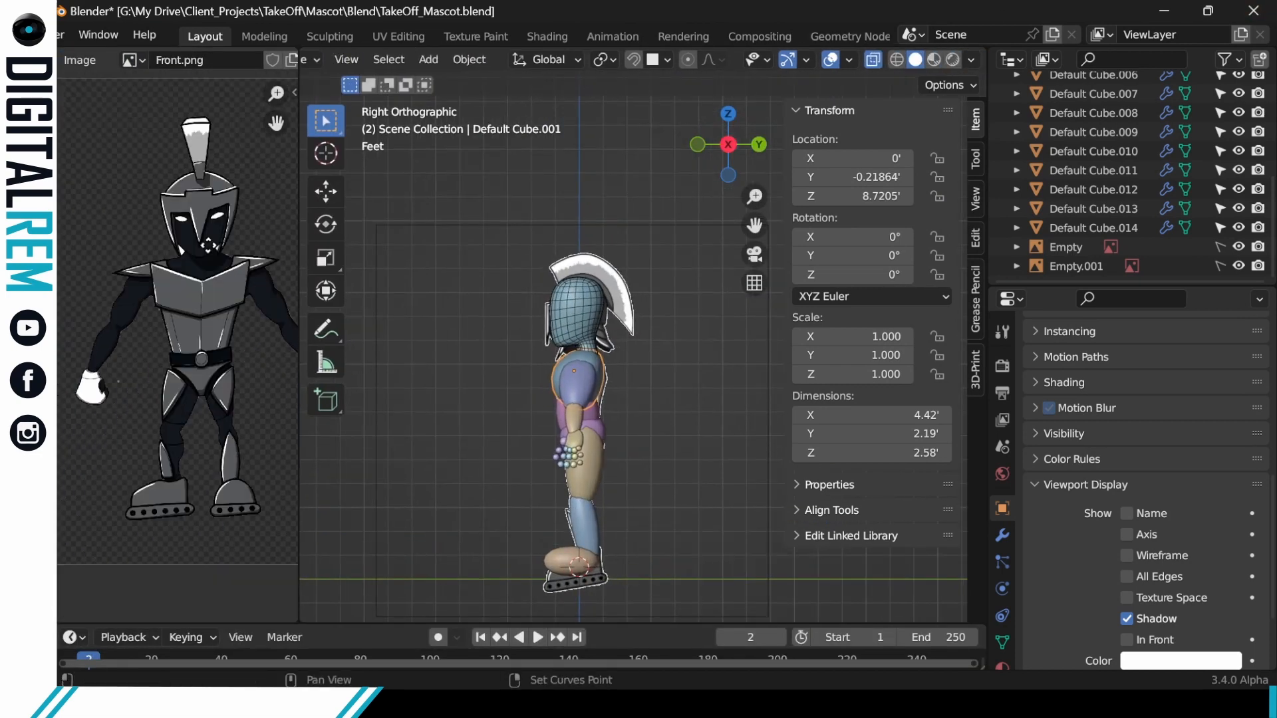
{"action": "middle_click_drag", "start_coordinate": [199, 332], "coordinate": [174, 319]}
Turn on the wireframe display for the chest and open its modifier settings.
{"action": "left_click", "coordinate": [697, 144]}
{"action": "scroll", "coordinate": [559, 306], "scroll_direction": "up", "scroll_amount": 3}
{"action": "middle_click_drag", "start_coordinate": [552, 307], "coordinate": [585, 279], "text": "shift"}
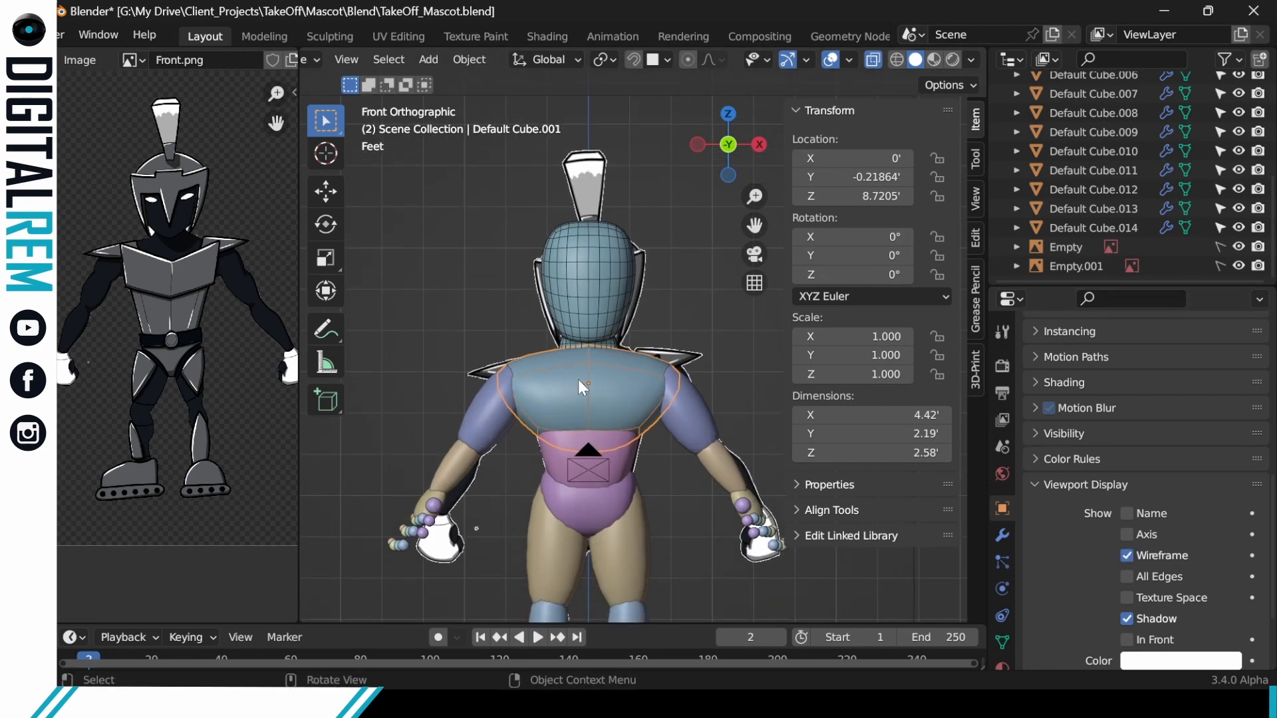
{"action": "left_click", "coordinate": [1003, 537]}
Try removing the chest's Mirror and Subdivision modifiers and undo both removals.
{"action": "left_click", "coordinate": [1239, 586]}
{"action": "left_click", "coordinate": [1240, 436]}
{"action": "key", "text": "ctrl+z"}
{"action": "key", "text": "ctrl+z"}
Apply all of the chest's modifiers and adjust its shape with the Grab brush in Sculpt Mode.
{"action": "left_click", "coordinate": [1094, 362]}
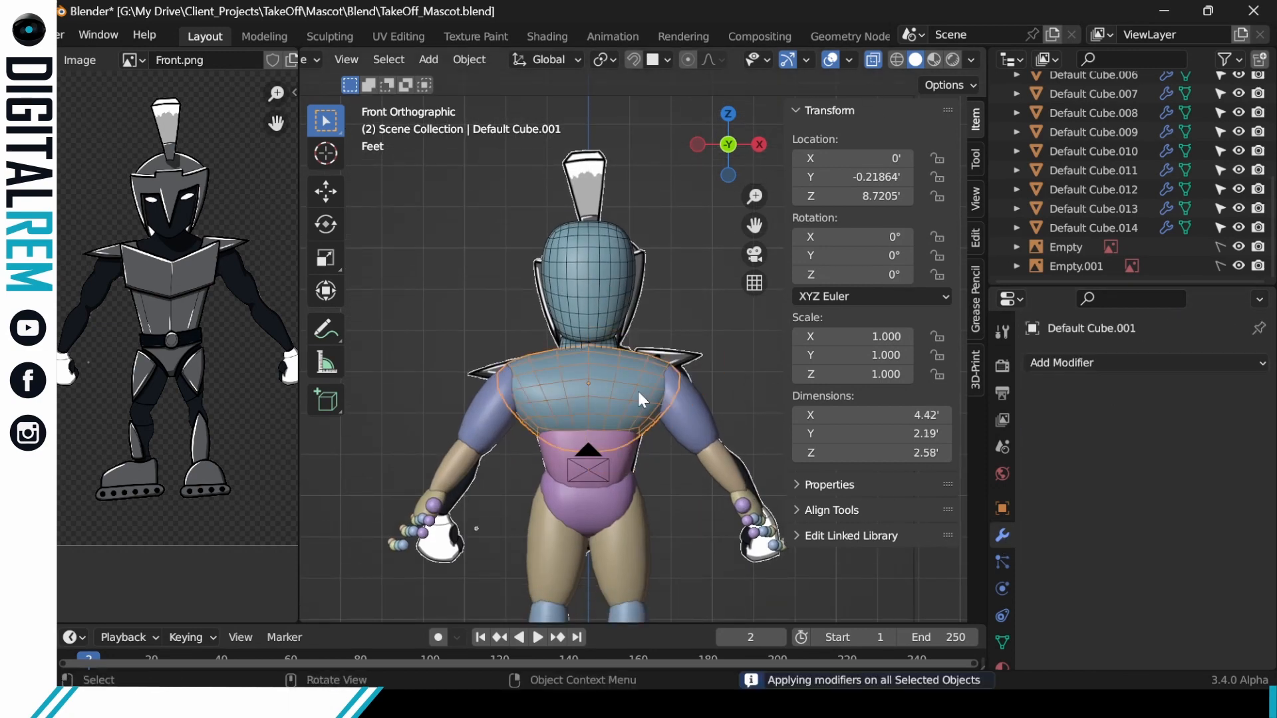
{"action": "key", "text": "ctrl+Tab"}
{"action": "left_click", "coordinate": [632, 497]}
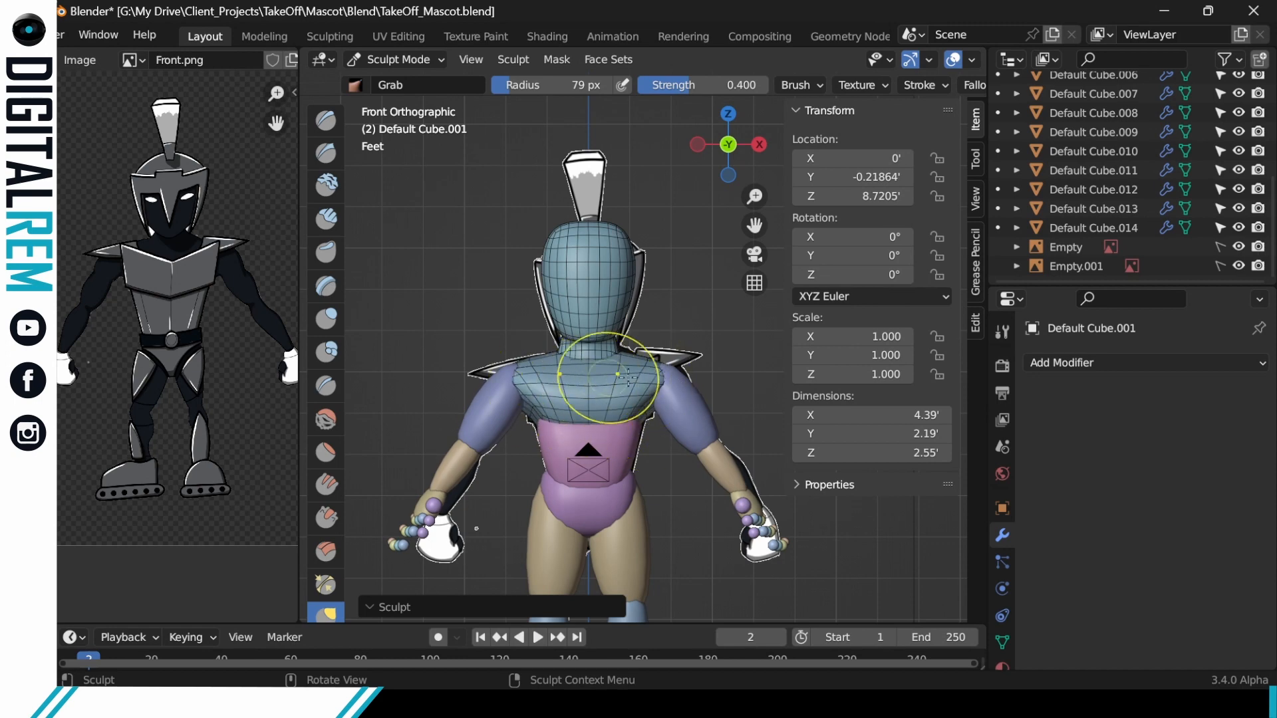
{"action": "key", "text": "ctrl+Tab"}
{"action": "left_click", "coordinate": [608, 459]}
Apply all modifiers on the abdomen, pelvis, upper arms, forearms and thighs.
{"action": "left_click", "coordinate": [620, 447]}
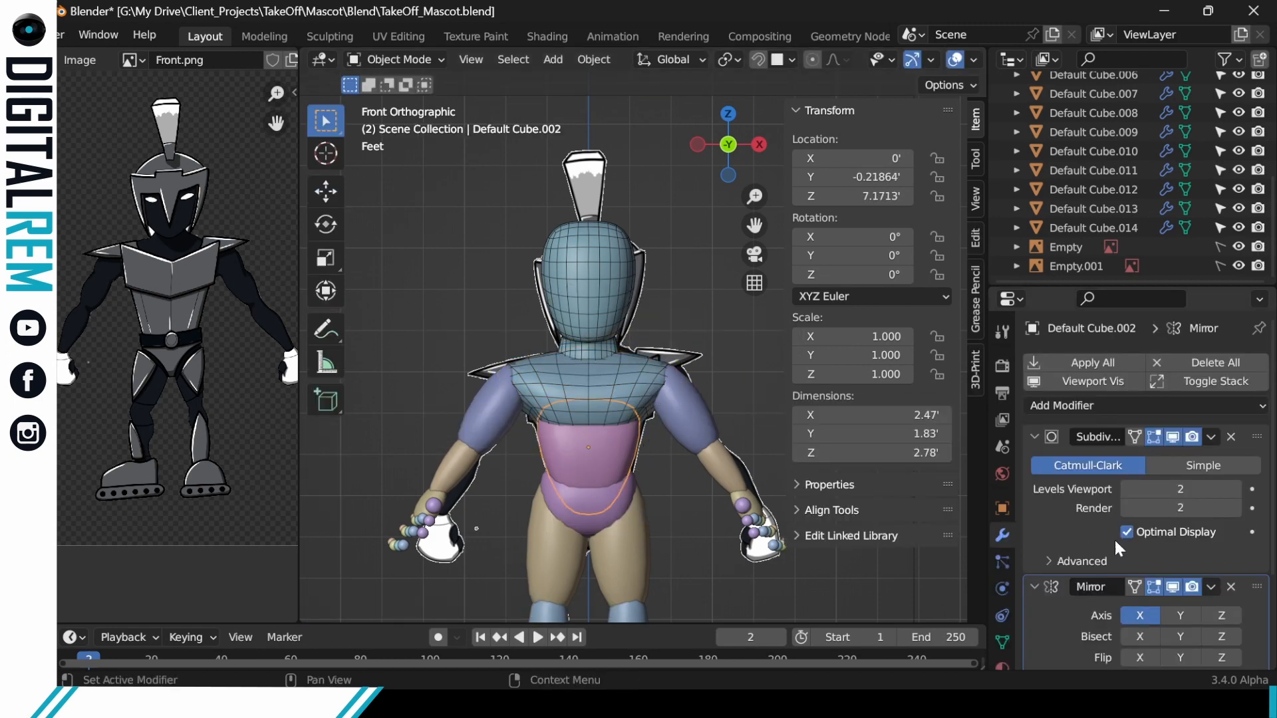
{"action": "left_click", "coordinate": [1091, 366]}
{"action": "left_click", "coordinate": [609, 508]}
{"action": "left_click", "coordinate": [1088, 365]}
{"action": "left_click", "coordinate": [688, 415]}
{"action": "left_click", "coordinate": [1082, 366]}
{"action": "left_click", "coordinate": [725, 469]}
{"action": "left_click", "coordinate": [1086, 365]}
{"action": "left_click", "coordinate": [625, 555]}
{"action": "left_click", "coordinate": [1086, 365]}
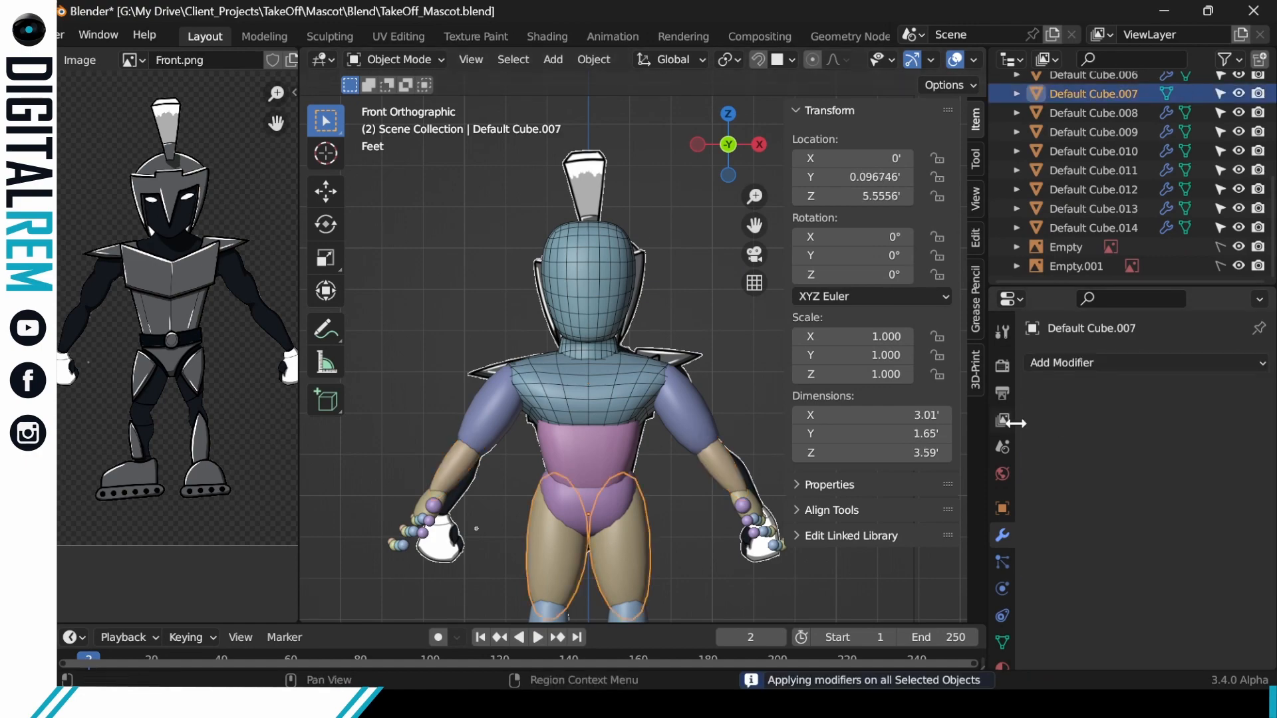
Put the mascot's upper arms into Sculpt Mode.
{"action": "middle_click_drag", "start_coordinate": [667, 546], "coordinate": [647, 459], "text": "shift"}
{"action": "left_click", "coordinate": [701, 387]}
{"action": "key", "text": "ctrl+Tab"}
{"action": "left_click", "coordinate": [712, 474]}
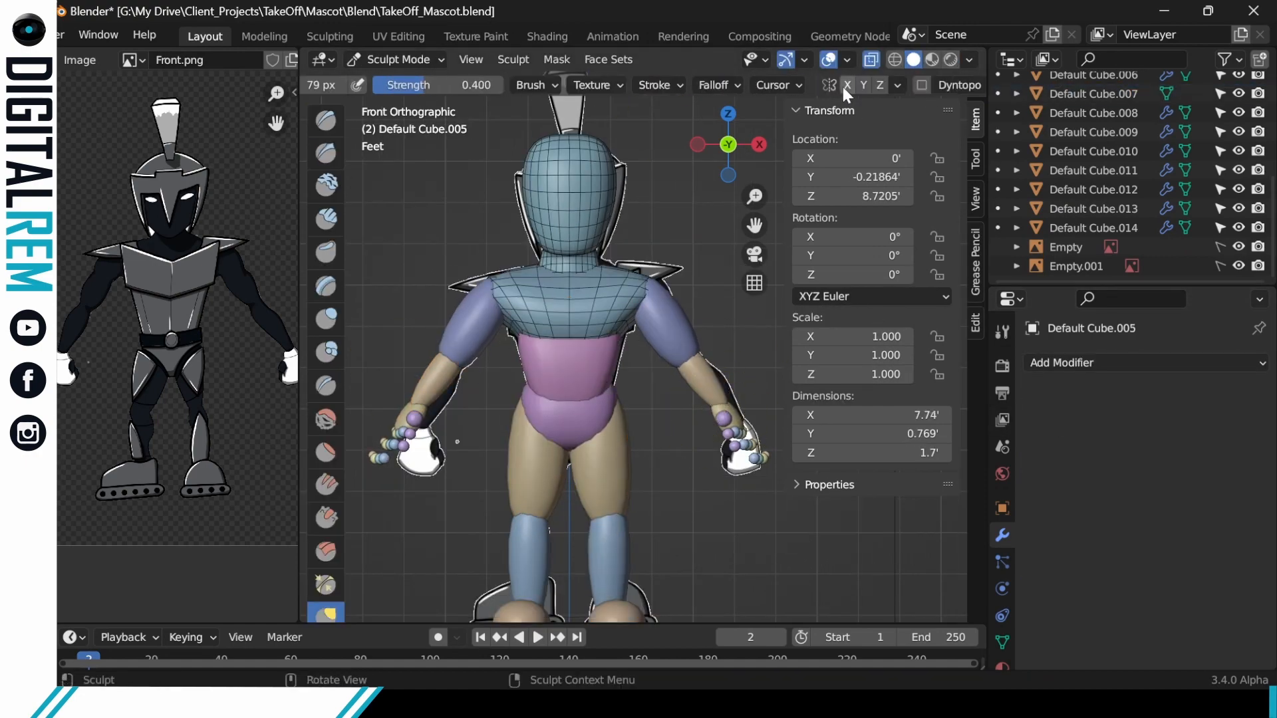
Return to Object Mode and apply all modifiers on the lower legs and feet.
{"action": "key", "text": "ctrl+Tab"}
{"action": "left_click", "coordinate": [608, 559]}
{"action": "left_click", "coordinate": [1071, 365]}
{"action": "left_click", "coordinate": [621, 516]}
{"action": "left_click", "coordinate": [1062, 365]}
Apply all modifiers on each of the small hand and finger pieces.
{"action": "left_click", "coordinate": [631, 364]}
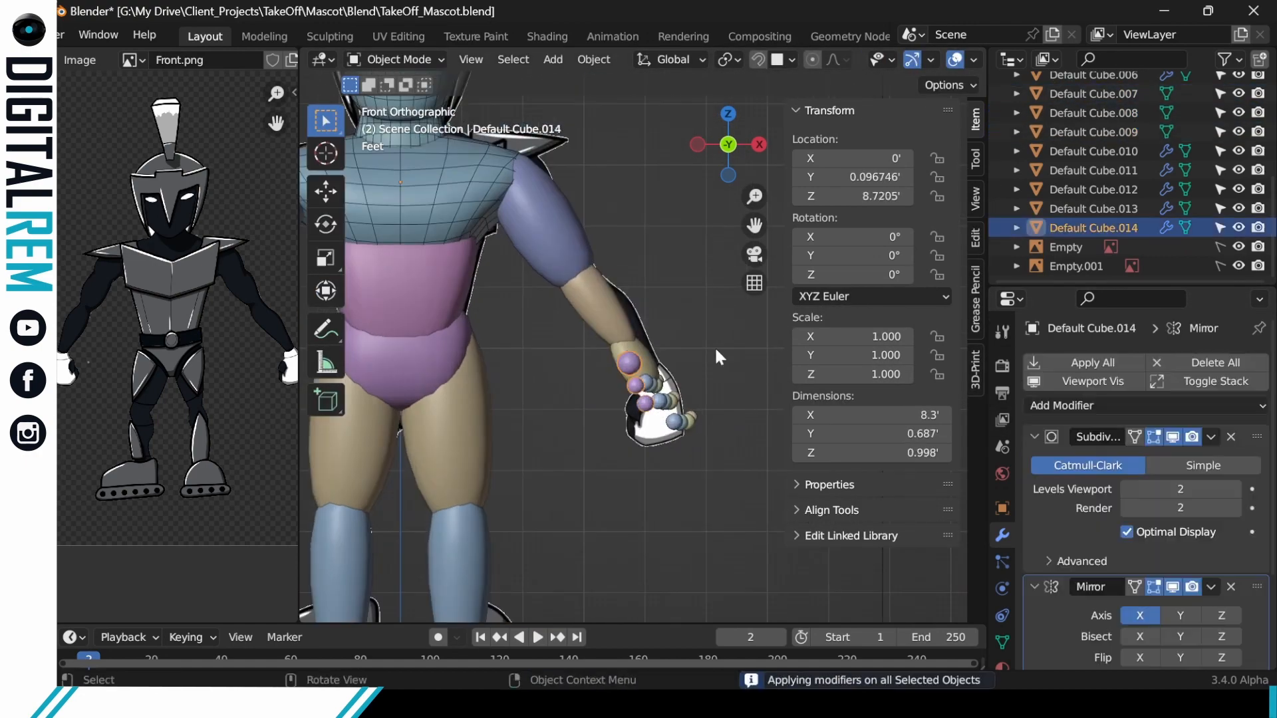
{"action": "left_click", "coordinate": [1071, 365]}
{"action": "left_click", "coordinate": [659, 401]}
{"action": "left_click", "coordinate": [655, 444]}
{"action": "left_click", "coordinate": [1085, 365]}
{"action": "left_click", "coordinate": [678, 456]}
{"action": "left_click", "coordinate": [1085, 365]}
{"action": "left_click", "coordinate": [669, 452]}
{"action": "left_click", "coordinate": [1086, 365]}
{"action": "left_click", "coordinate": [736, 149]}
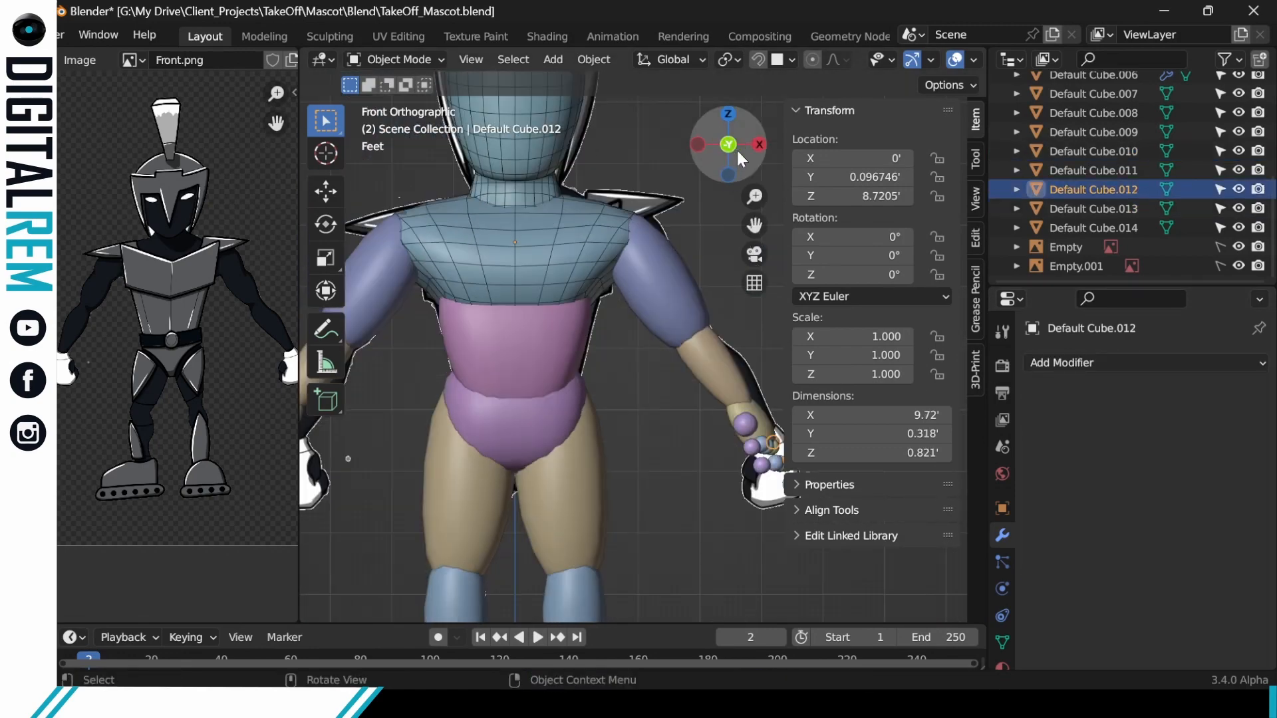
Turn on the Wireframe viewport display for the abdomen, upper arms and forearms.
{"action": "left_click", "coordinate": [542, 354]}
{"action": "left_click", "coordinate": [1002, 509]}
{"action": "scroll", "coordinate": [1039, 558], "scroll_direction": "down", "scroll_amount": 6}
{"action": "left_click", "coordinate": [1037, 564]}
{"action": "scroll", "coordinate": [1091, 459], "scroll_direction": "down", "scroll_amount": 12}
{"action": "left_click", "coordinate": [1126, 580]}
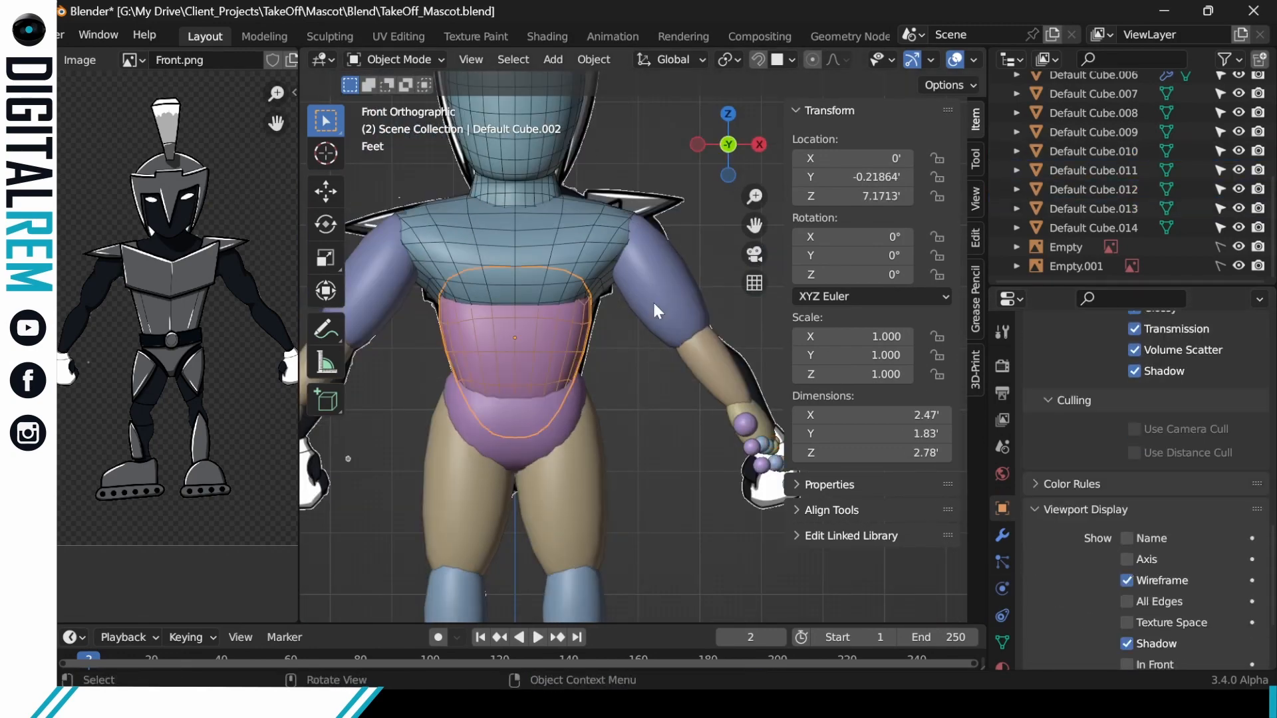
{"action": "left_click", "coordinate": [658, 309]}
{"action": "left_click", "coordinate": [1127, 581]}
{"action": "left_click", "coordinate": [715, 364]}
Turn on the Wireframe viewport display for the thighs, pelvis, lower legs and feet.
{"action": "left_click", "coordinate": [562, 476]}
{"action": "left_click", "coordinate": [1154, 583]}
{"action": "left_click", "coordinate": [537, 429]}
{"action": "left_click", "coordinate": [1159, 583]}
{"action": "middle_click_drag", "start_coordinate": [590, 608], "coordinate": [596, 517], "text": "shift"}
{"action": "left_click", "coordinate": [573, 525]}
{"action": "left_click", "coordinate": [1144, 584]}
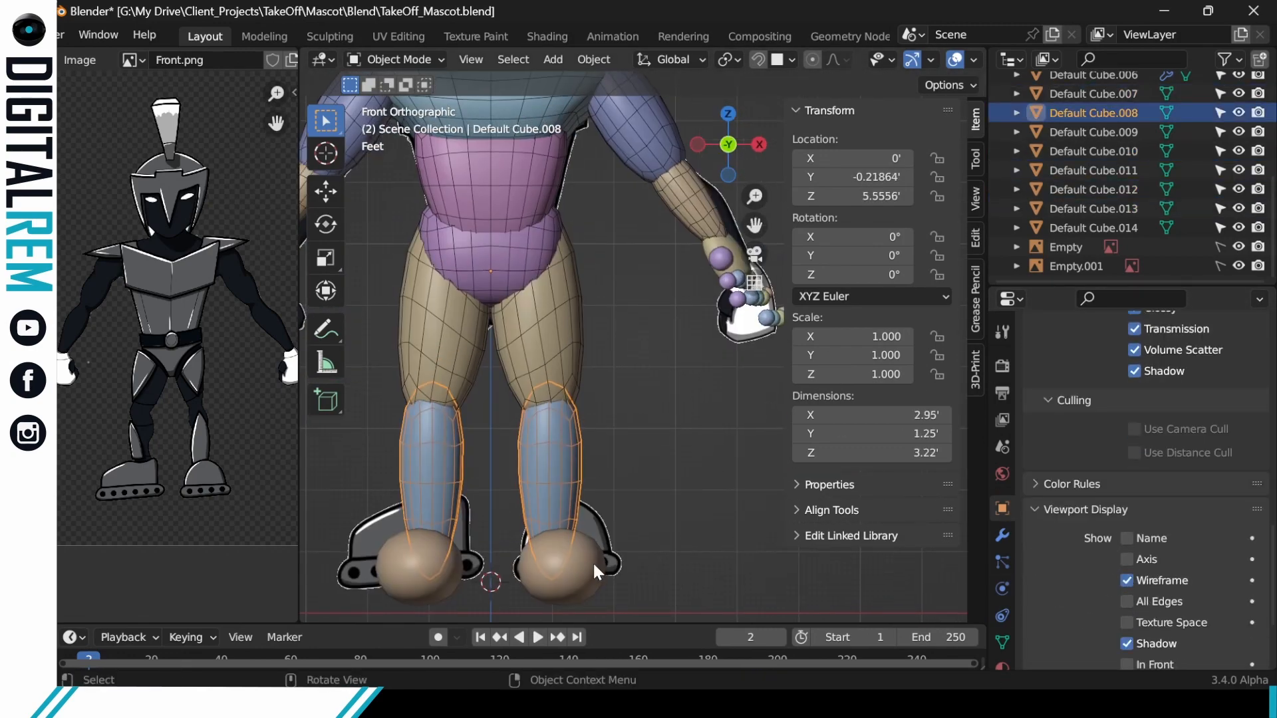
Run Apply All modifiers once more and turn on the Wireframe viewport display for the hand and finger pieces.
{"action": "left_click", "coordinate": [1002, 536]}
{"action": "scroll", "coordinate": [1097, 406], "scroll_direction": "up", "scroll_amount": 4}
{"action": "left_click", "coordinate": [1107, 367]}
{"action": "left_click", "coordinate": [722, 260]}
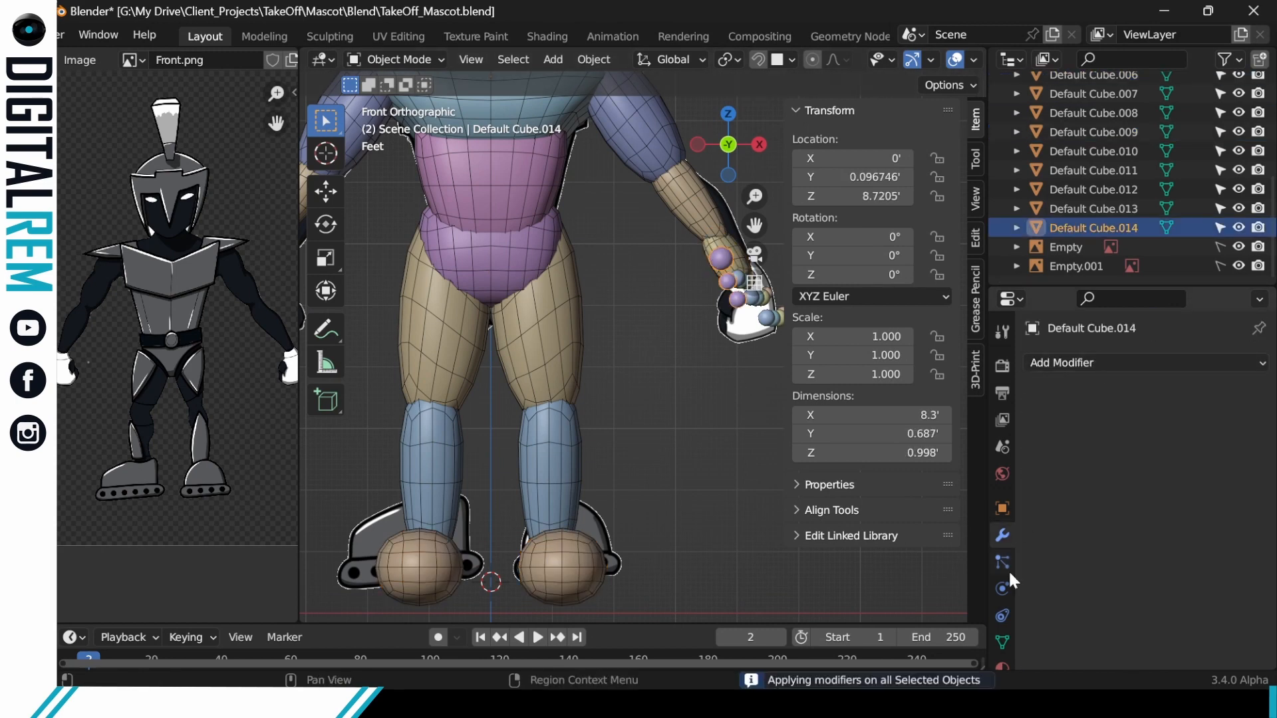
{"action": "left_click", "coordinate": [1003, 511]}
{"action": "scroll", "coordinate": [1224, 429], "scroll_direction": "down", "scroll_amount": 12}
{"action": "left_click", "coordinate": [1135, 557]}
{"action": "middle_click_drag", "start_coordinate": [768, 321], "coordinate": [679, 347], "text": "shift"}
{"action": "left_click", "coordinate": [675, 344]}
{"action": "left_click", "coordinate": [1135, 557]}
{"action": "left_click", "coordinate": [685, 344]}
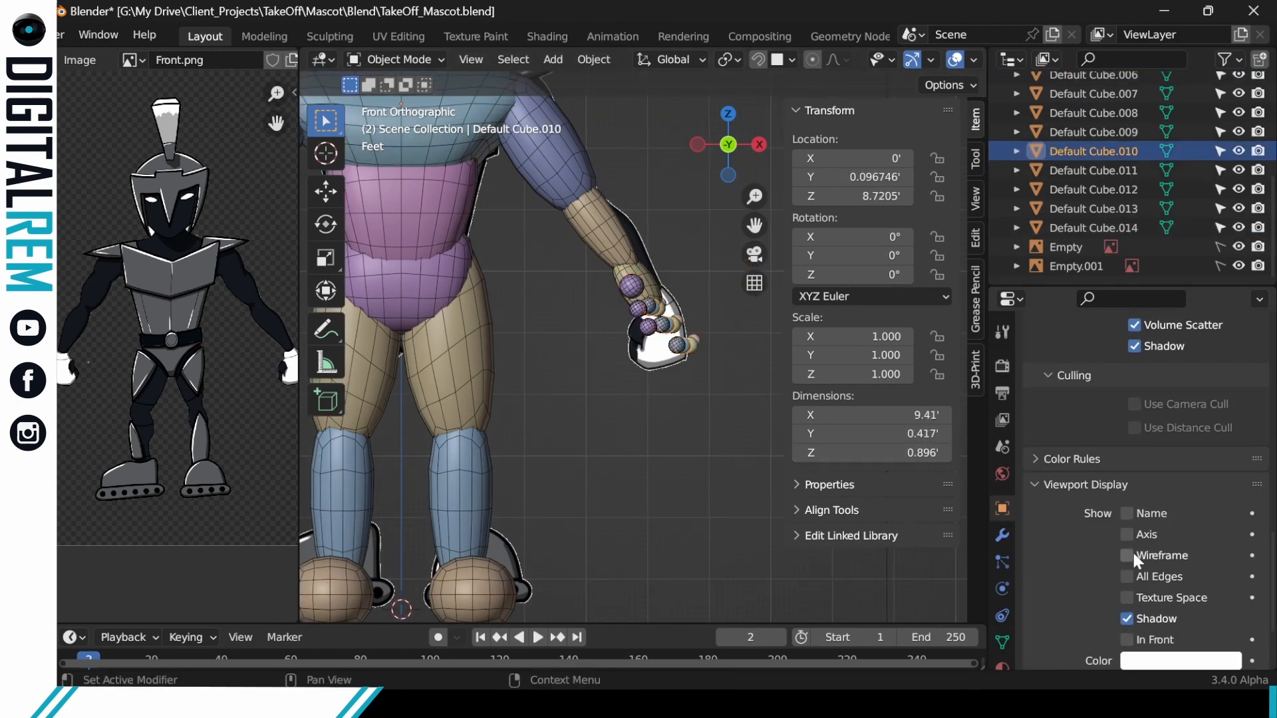
{"action": "left_click", "coordinate": [1135, 560]}
{"action": "left_click", "coordinate": [694, 344]}
{"action": "left_click", "coordinate": [675, 344]}
{"action": "left_click", "coordinate": [1131, 558]}
Try pulling in the side of the abdomen with the Grab brush, and undo the strokes.
{"action": "middle_click_drag", "start_coordinate": [411, 203], "coordinate": [519, 356], "text": "shift"}
{"action": "key", "text": "ctrl+Tab"}
{"action": "left_click", "coordinate": [518, 463]}
{"action": "left_click", "coordinate": [565, 362]}
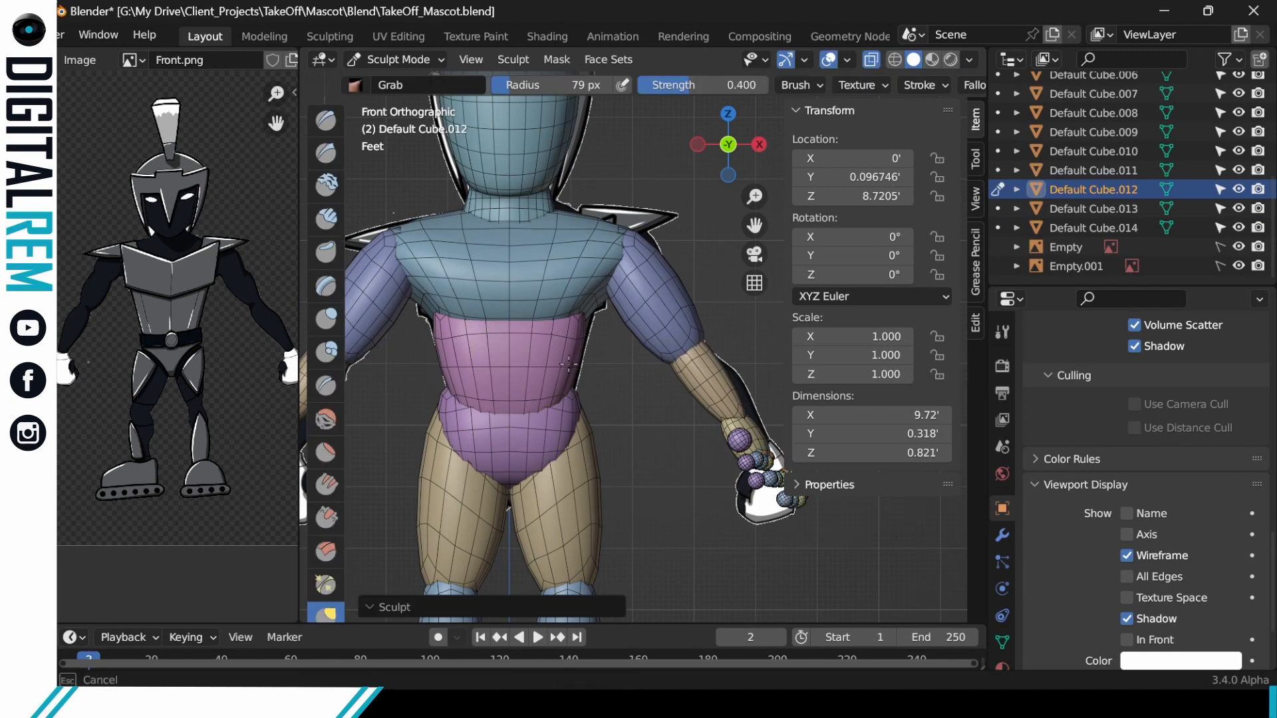
{"action": "left_click", "coordinate": [571, 361]}
{"action": "key", "text": "ctrl+Tab"}
{"action": "key", "text": "Tab"}
{"action": "left_click_drag", "start_coordinate": [579, 355], "coordinate": [568, 350]}
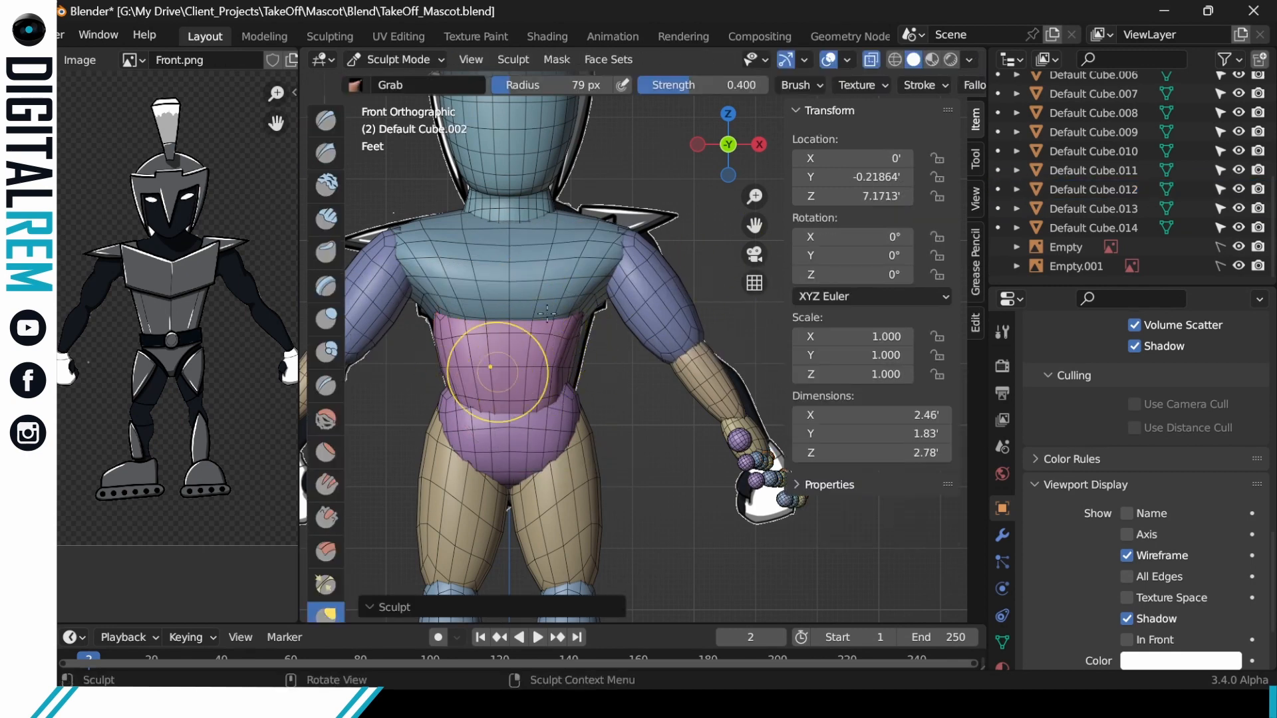
{"action": "key", "text": "ctrl+z"}
{"action": "key", "text": "ctrl+z"}
{"action": "key", "text": "ctrl+z"}
{"action": "key", "text": "ctrl+z"}
Narrow the abdomen's sides in Sculpt Mode with the Grab brush and X symmetry.
{"action": "key", "text": "ctrl+Tab"}
{"action": "left_click", "coordinate": [628, 439]}
{"action": "left_click_drag", "start_coordinate": [583, 328], "coordinate": [574, 327]}
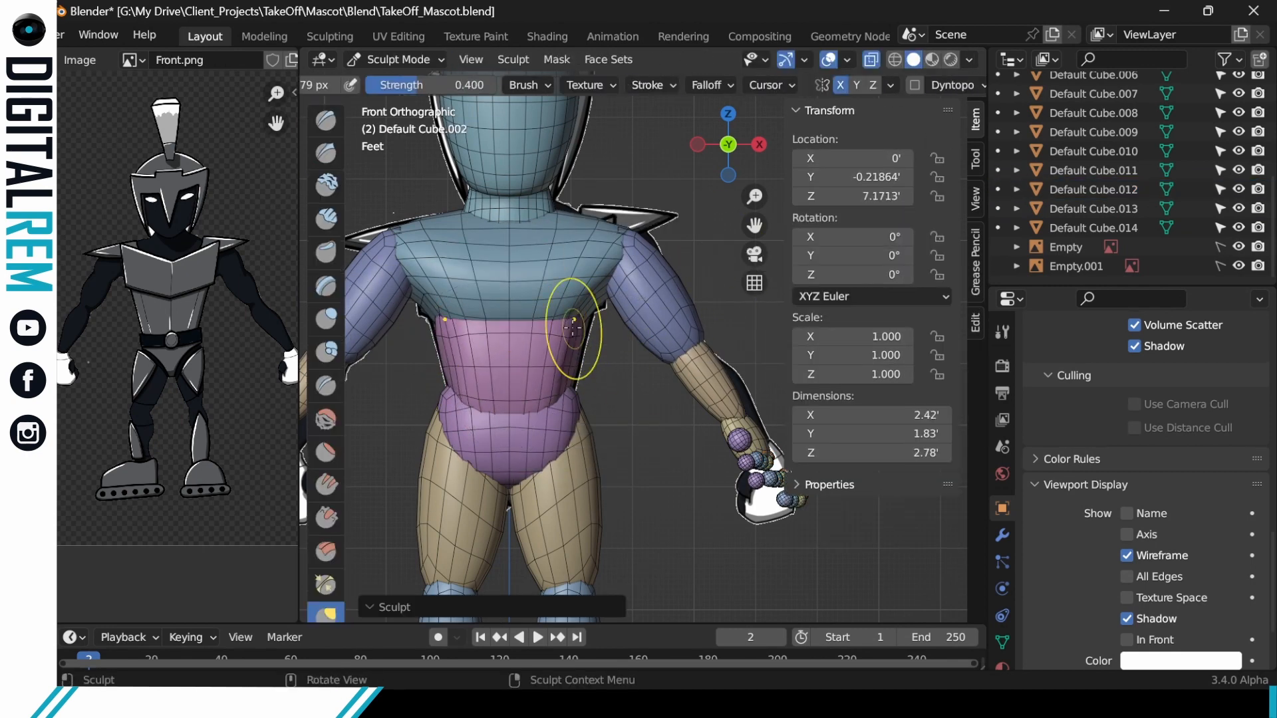
Switch sculpting to the pelvis and reshape its sides symmetrically with the Grab brush.
{"action": "key", "text": "ctrl+Tab"}
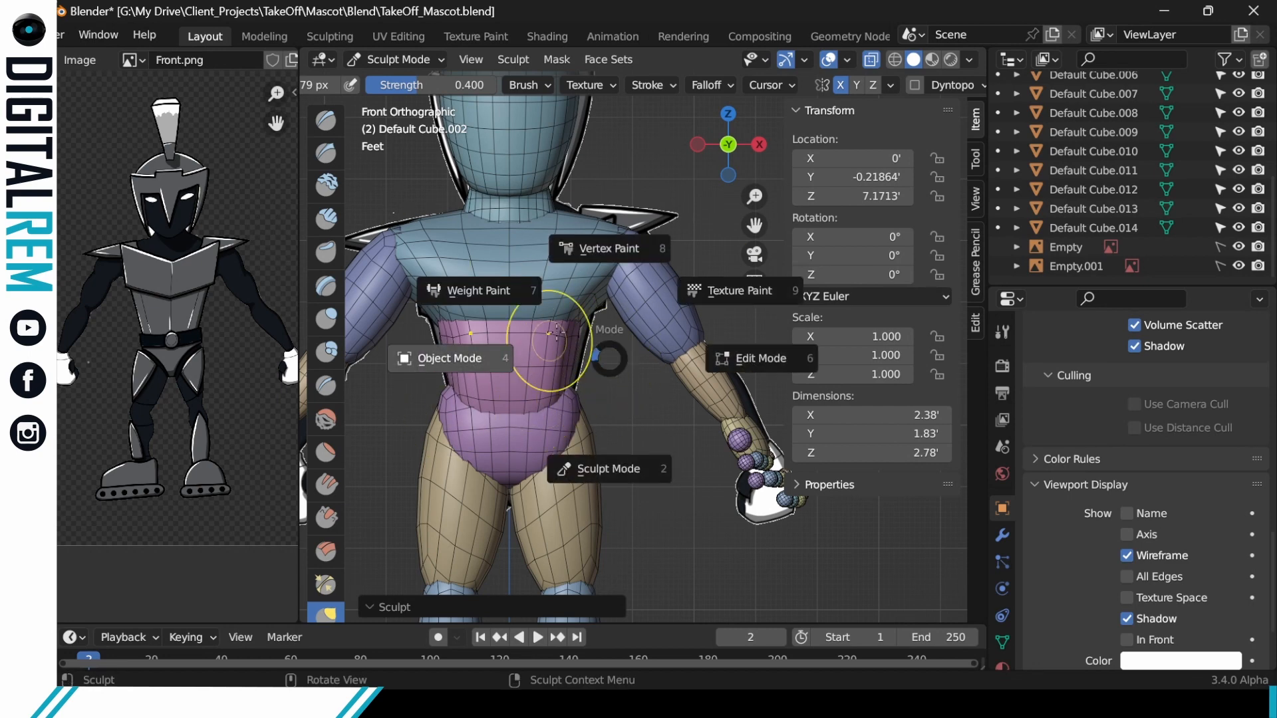
{"action": "left_click", "coordinate": [459, 357]}
{"action": "left_click", "coordinate": [561, 426]}
{"action": "key", "text": "ctrl+Tab"}
{"action": "left_click", "coordinate": [559, 514]}
{"action": "left_click_drag", "start_coordinate": [577, 404], "coordinate": [569, 403]}
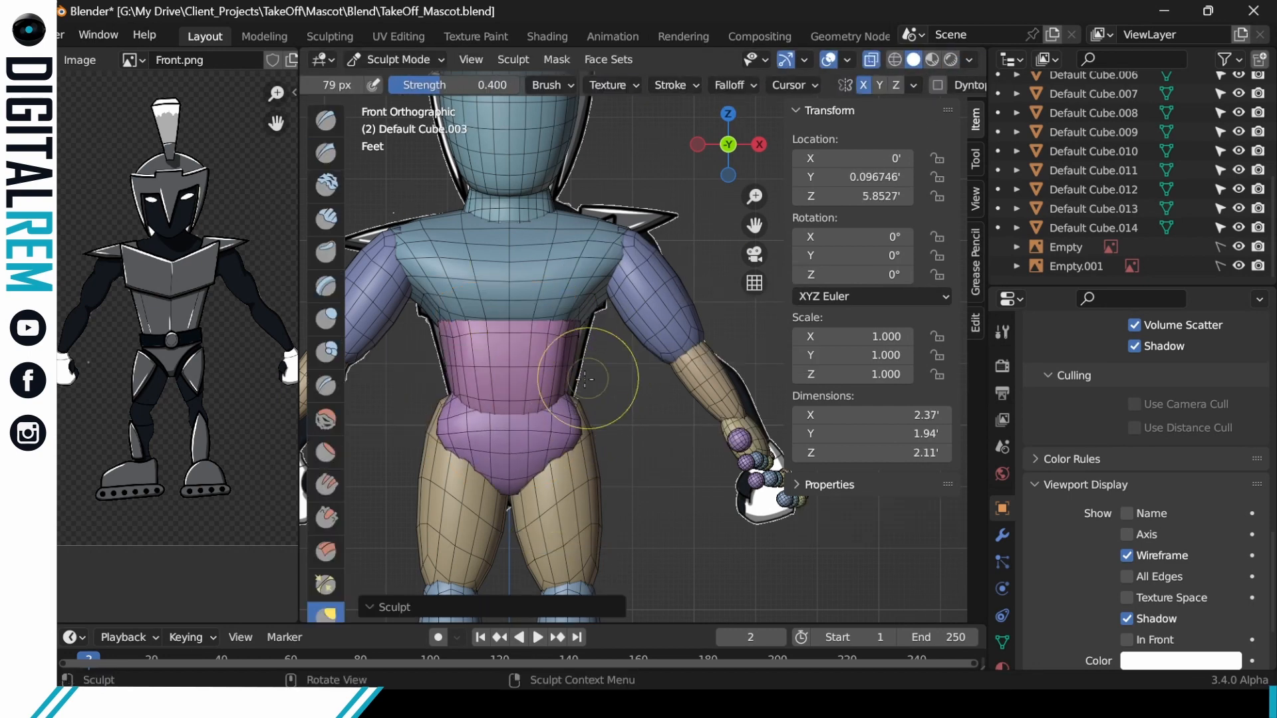
Switch sculpting to the thighs and slim them symmetrically with the Grab brush to match the reference.
{"action": "key", "text": "alt+q"}
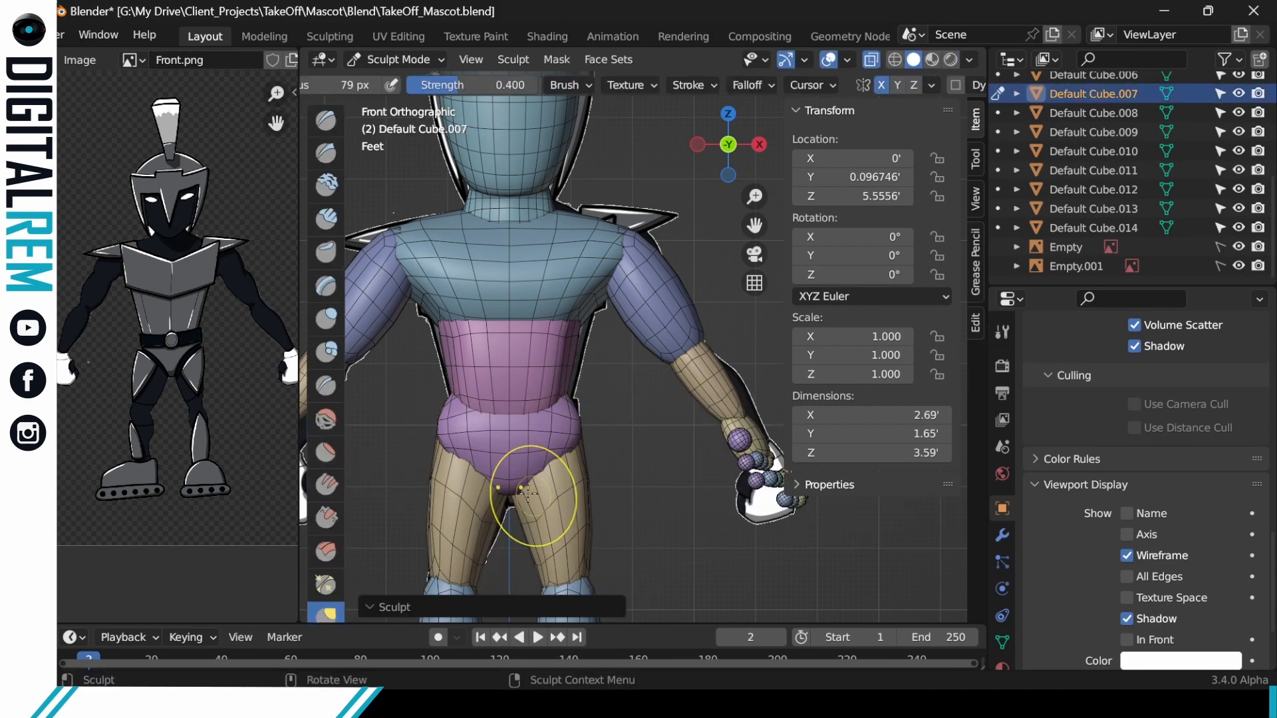
{"action": "middle_click_drag", "start_coordinate": [622, 377], "coordinate": [581, 226], "text": "shift"}
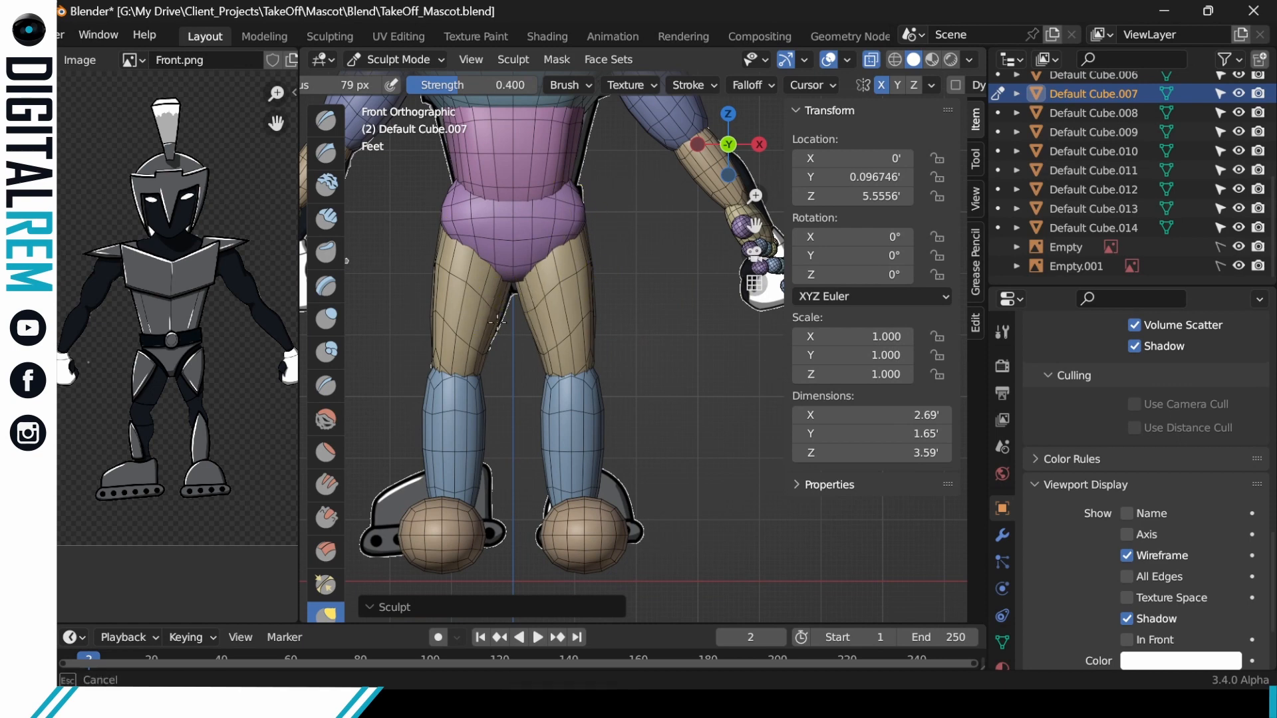
{"action": "middle_click_drag", "start_coordinate": [505, 270], "coordinate": [508, 213], "text": "shift"}
Switch sculpting to the lower legs, shape one of them with the Grab brush and undo the last strokes.
{"action": "key", "text": "alt+q"}
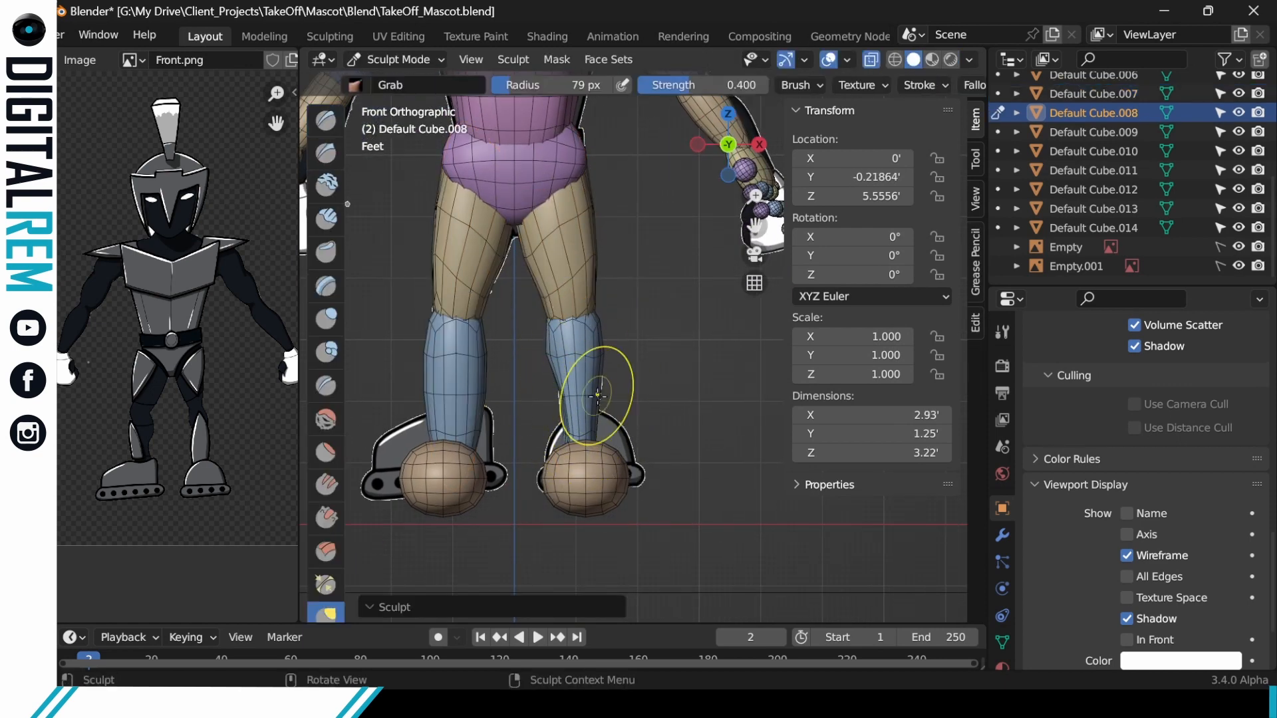
{"action": "key", "text": "ctrl+z"}
{"action": "key", "text": "ctrl+z"}
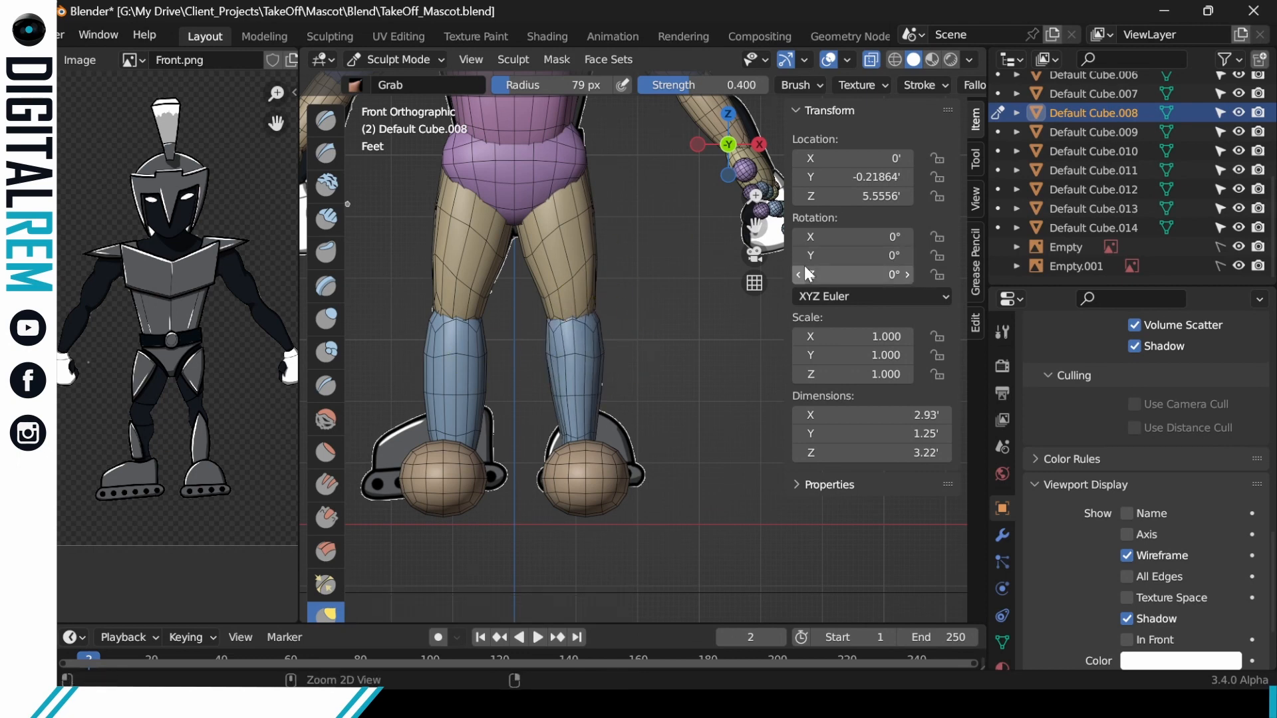
Symmetrize the lower legs' mesh in Edit Mode so both legs share the sculpted shape.
{"action": "key", "text": "ctrl+Tab"}
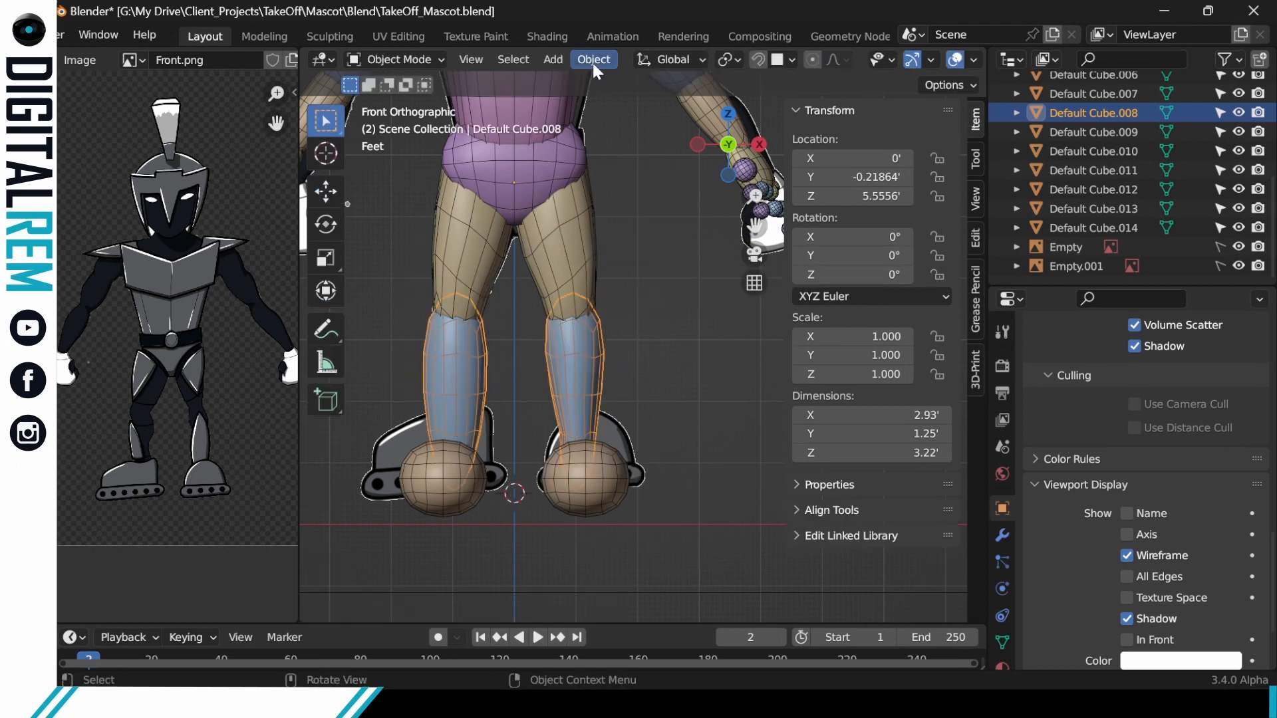
{"action": "key", "text": "ctrl+Tab"}
{"action": "left_click", "coordinate": [710, 151]}
{"action": "key", "text": "l"}
{"action": "left_click", "coordinate": [657, 62]}
{"action": "left_click", "coordinate": [703, 353]}
{"action": "key", "text": "ctrl+z"}
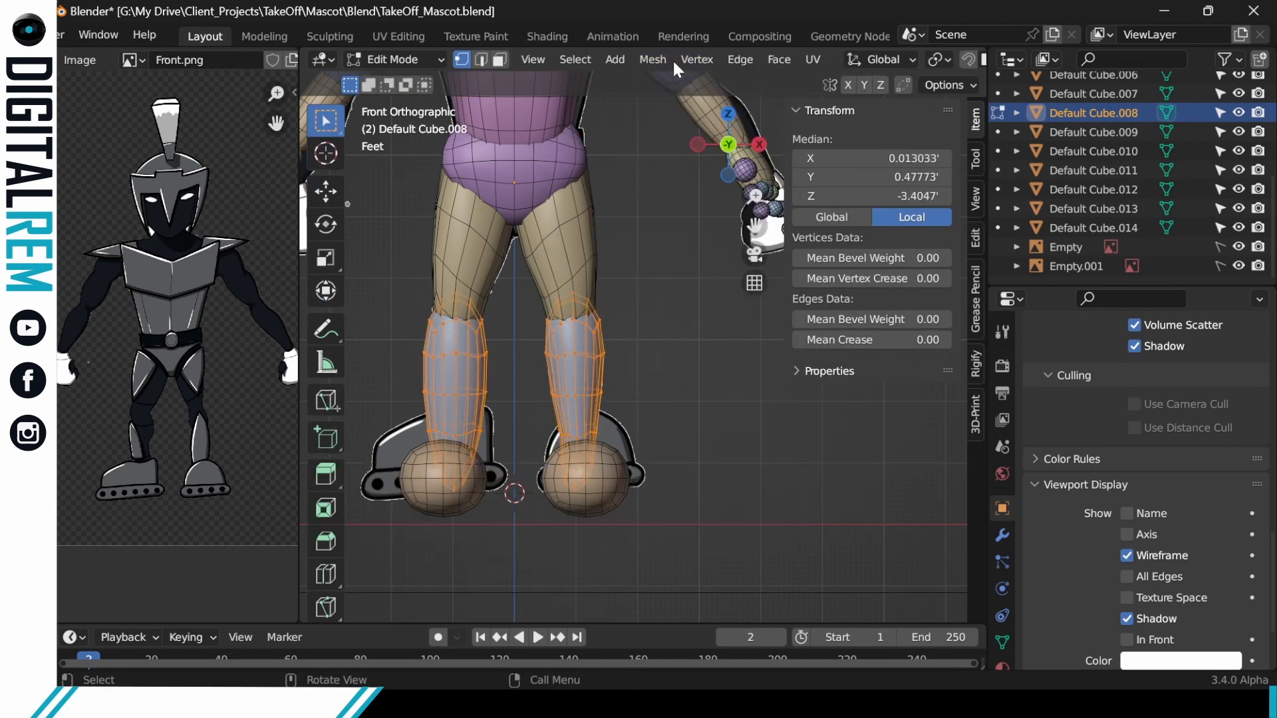
{"action": "left_click", "coordinate": [665, 59]}
{"action": "left_click", "coordinate": [708, 323]}
Refine the lower legs symmetrically in Sculpt Mode with the Grab brush, working from the front and the side.
{"action": "key", "text": "ctrl+Tab"}
{"action": "left_click", "coordinate": [562, 391]}
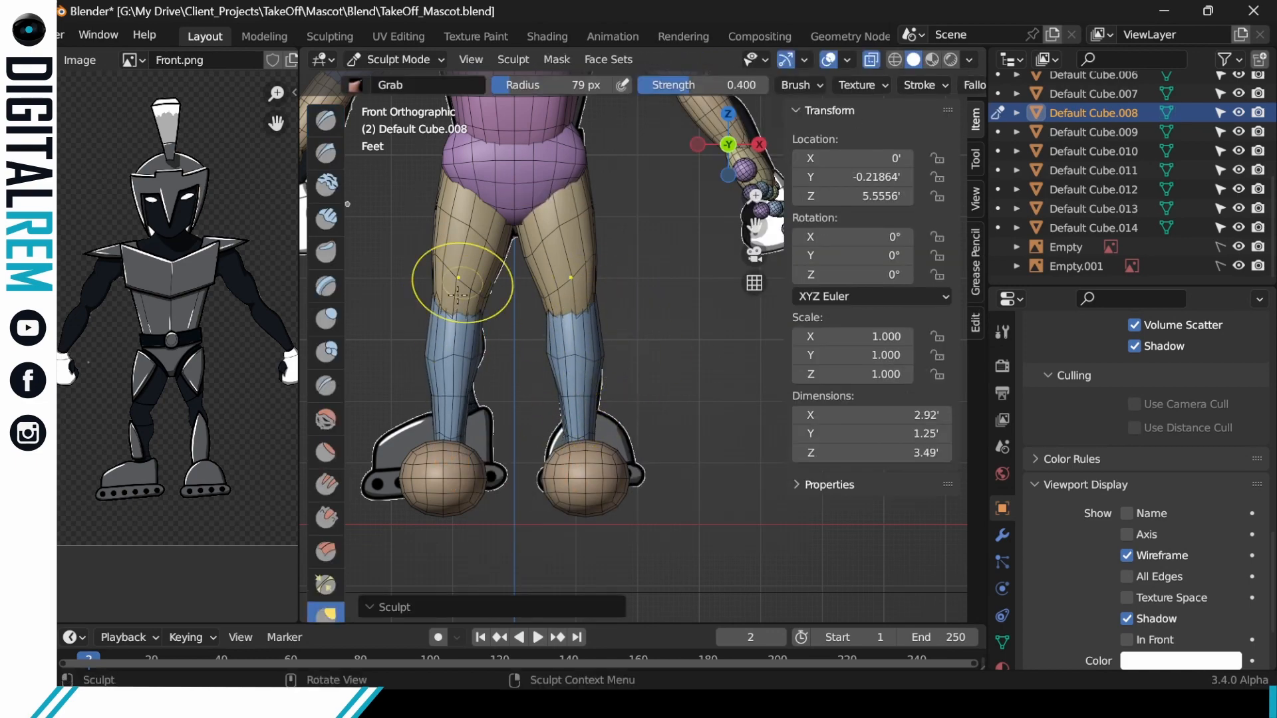
{"action": "middle_click_drag", "start_coordinate": [576, 266], "coordinate": [426, 279]}
{"action": "middle_click_drag", "start_coordinate": [621, 395], "coordinate": [579, 386]}
{"action": "left_click_drag", "start_coordinate": [608, 425], "coordinate": [624, 431]}
{"action": "key", "text": "KP_1"}
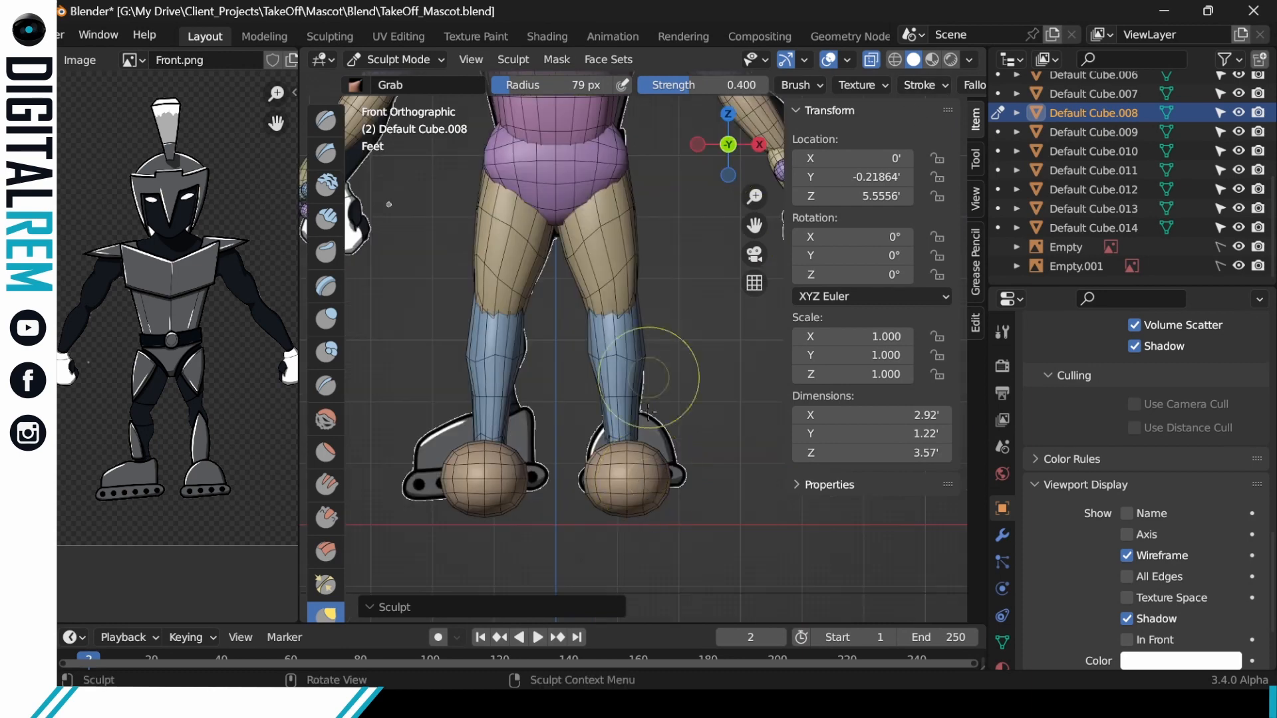
Put the feet into Sculpt Mode with X symmetry and stretch them into elongated shapes with the Grab brush.
{"action": "key", "text": "ctrl+Tab"}
{"action": "left_click", "coordinate": [532, 480]}
{"action": "left_click", "coordinate": [625, 474]}
{"action": "key", "text": "ctrl+Tab"}
{"action": "left_click", "coordinate": [753, 266]}
{"action": "scroll", "coordinate": [852, 87], "scroll_direction": "down", "scroll_amount": 7}
{"action": "left_click", "coordinate": [852, 89]}
{"action": "left_click_drag", "start_coordinate": [623, 511], "coordinate": [654, 502]}
{"action": "left_click_drag", "start_coordinate": [604, 459], "coordinate": [653, 446]}
{"action": "mouse_move", "coordinate": [654, 449]}
{"action": "middle_mouse_down"}
{"action": "mouse_move", "coordinate": [620, 469]}
{"action": "mouse_move", "coordinate": [658, 457]}
{"action": "middle_mouse_up"}
Duplicate the feet in place in Object Mode and open the copy in Edit Mode.
{"action": "key", "text": "ctrl+Tab"}
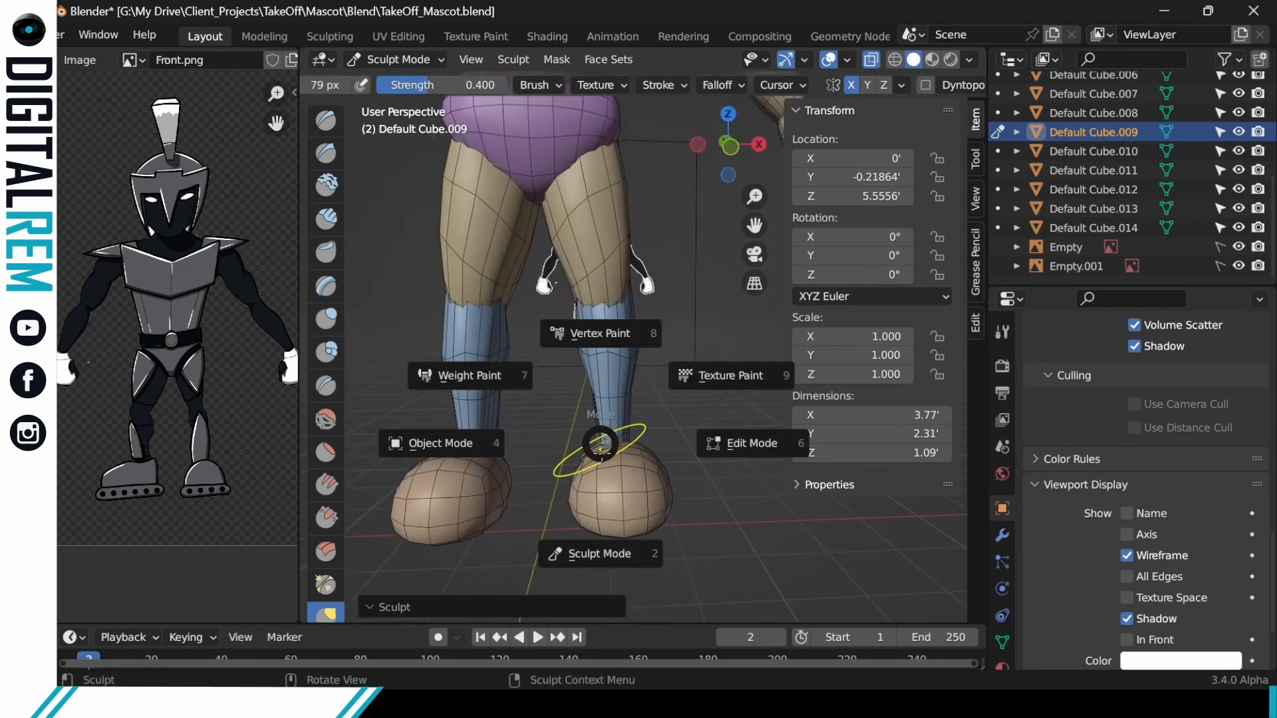
{"action": "left_click", "coordinate": [496, 441]}
{"action": "key", "text": "shift+d"}
{"action": "right_click", "coordinate": [619, 465]}
{"action": "key", "text": "Tab"}
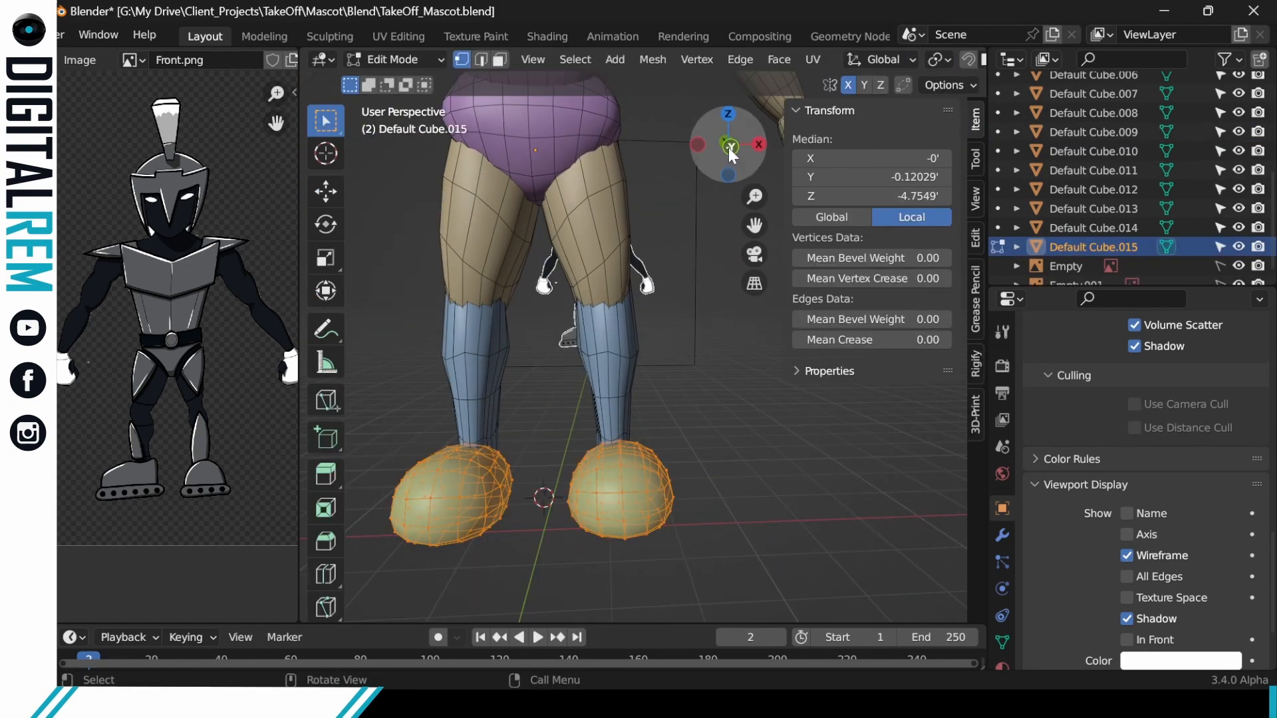
Try scaling the duplicated feet and moving them down in the front view.
{"action": "left_click", "coordinate": [728, 147]}
{"action": "key", "text": "s"}
{"action": "key", "text": "y"}
{"action": "left_click", "coordinate": [579, 432]}
{"action": "key", "text": "g"}
{"action": "key", "text": "y"}
{"action": "left_click", "coordinate": [580, 431]}
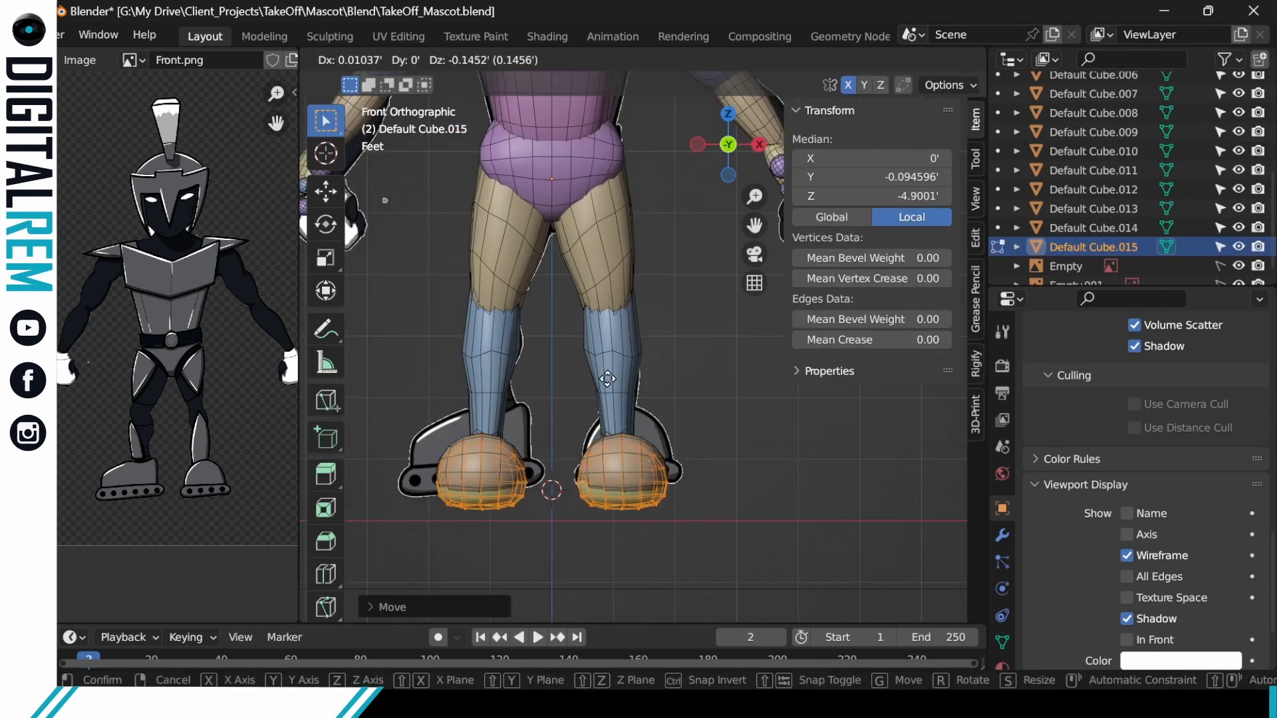
Flatten the duplicated feet along Z, move them down under the feet as soles, and return to Object Mode.
{"action": "key", "text": "s"}
{"action": "key", "text": "z"}
{"action": "left_click", "coordinate": [584, 441]}
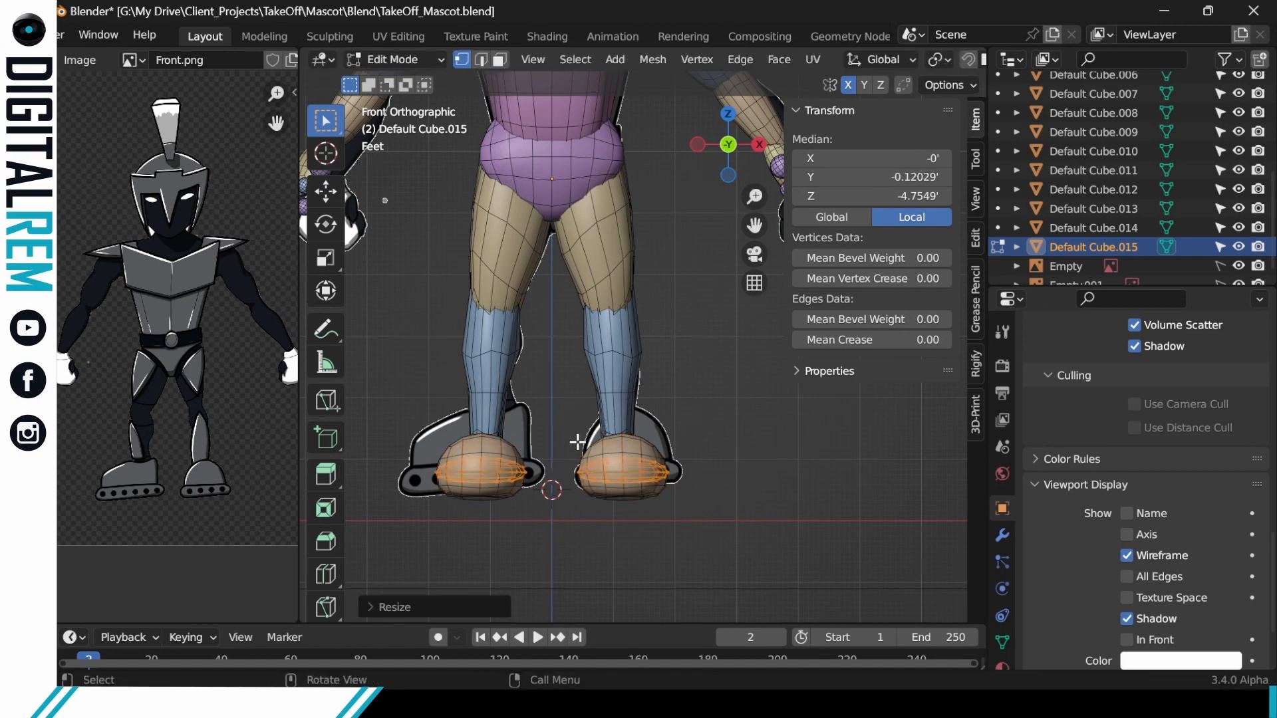
{"action": "key", "text": "g"}
{"action": "key", "text": "z"}
{"action": "left_click", "coordinate": [612, 382]}
{"action": "key", "text": "ctrl+Tab"}
{"action": "left_click", "coordinate": [536, 426]}
Deselect the soles and examine the feet from several angles.
{"action": "left_click", "coordinate": [691, 404]}
{"action": "middle_click_drag", "start_coordinate": [694, 402], "coordinate": [551, 475]}
{"action": "middle_click_drag", "start_coordinate": [691, 372], "coordinate": [649, 435]}
{"action": "key", "text": "a"}
{"action": "key", "text": "Tab"}
{"action": "left_click", "coordinate": [675, 398]}
{"action": "key", "text": "KP_1"}
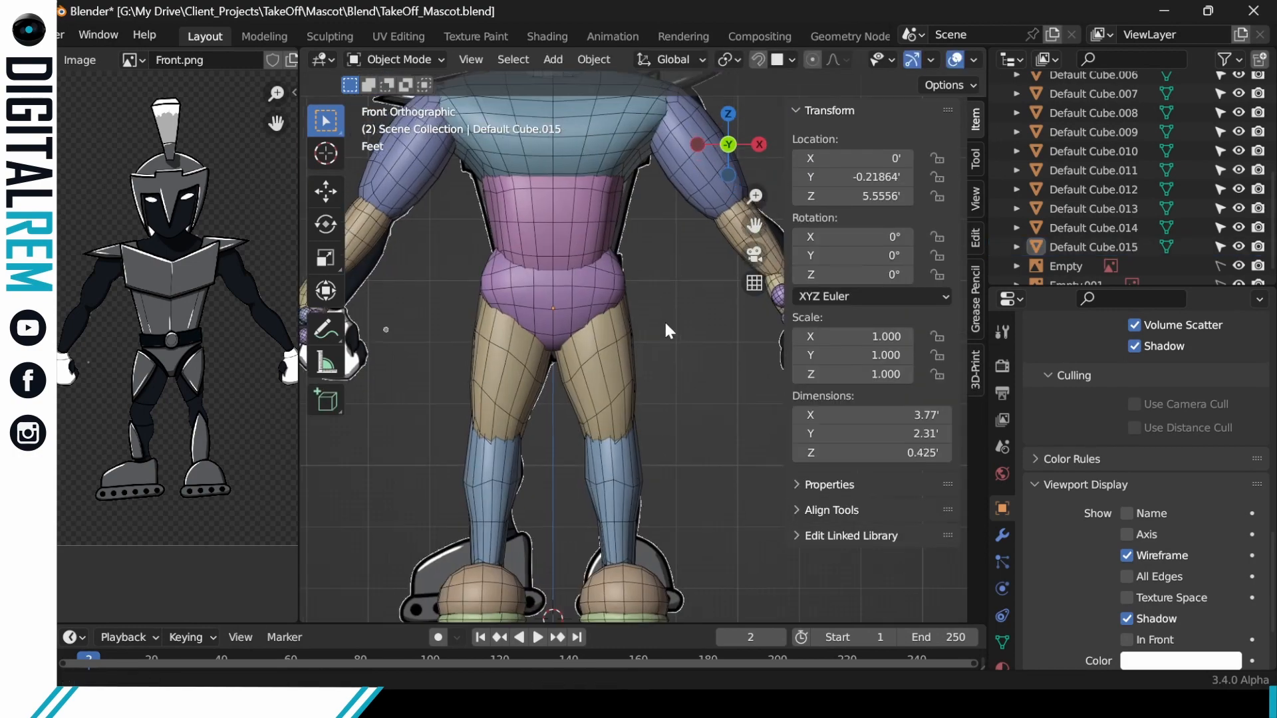
Put the upper arms into Sculpt Mode and slim them symmetrically with the Grab brush.
{"action": "middle_click_drag", "start_coordinate": [755, 109], "coordinate": [765, 223], "text": "shift"}
{"action": "left_click", "coordinate": [668, 305]}
{"action": "key", "text": "ctrl+Tab"}
{"action": "left_click", "coordinate": [615, 363]}
{"action": "left_click_drag", "start_coordinate": [636, 307], "coordinate": [607, 298]}
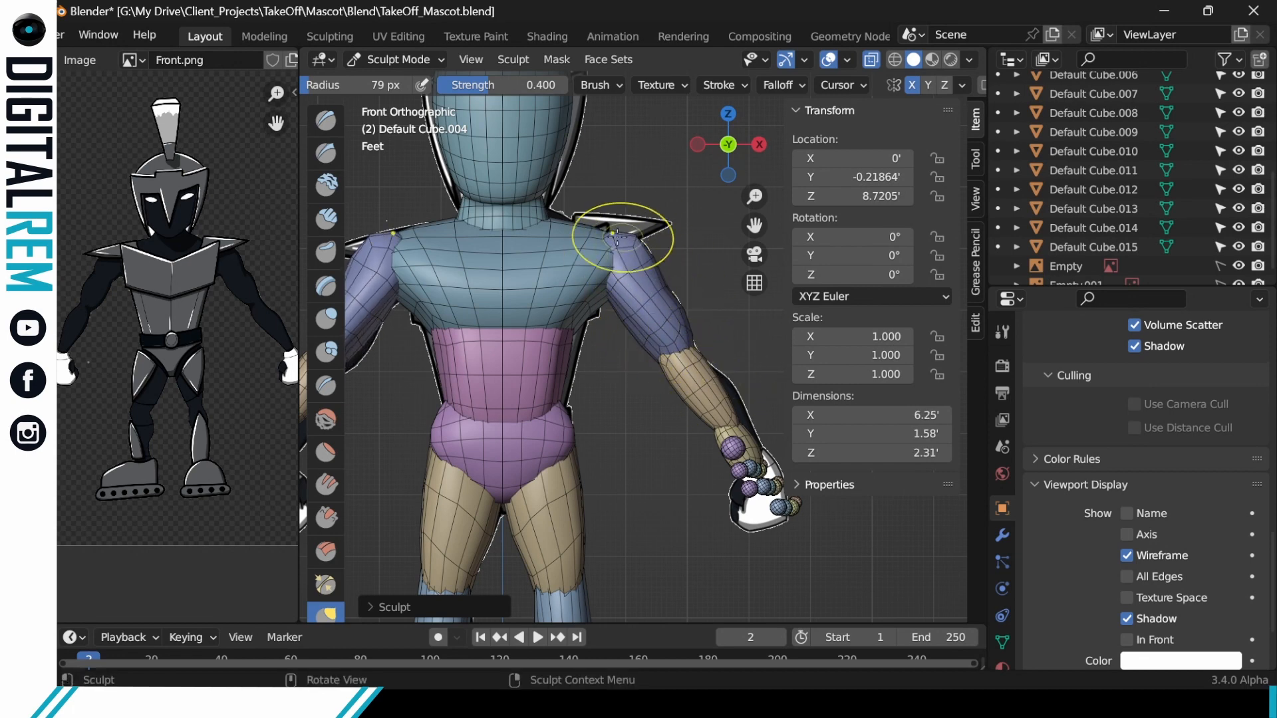
Switch sculpting to the forearms and adjust their outline with the Grab brush.
{"action": "key", "text": "ctrl+Tab"}
{"action": "left_click", "coordinate": [673, 340]}
{"action": "left_click", "coordinate": [717, 386]}
{"action": "key", "text": "ctrl+Tab"}
{"action": "left_click", "coordinate": [719, 439]}
{"action": "left_click_drag", "start_coordinate": [718, 386], "coordinate": [735, 380]}
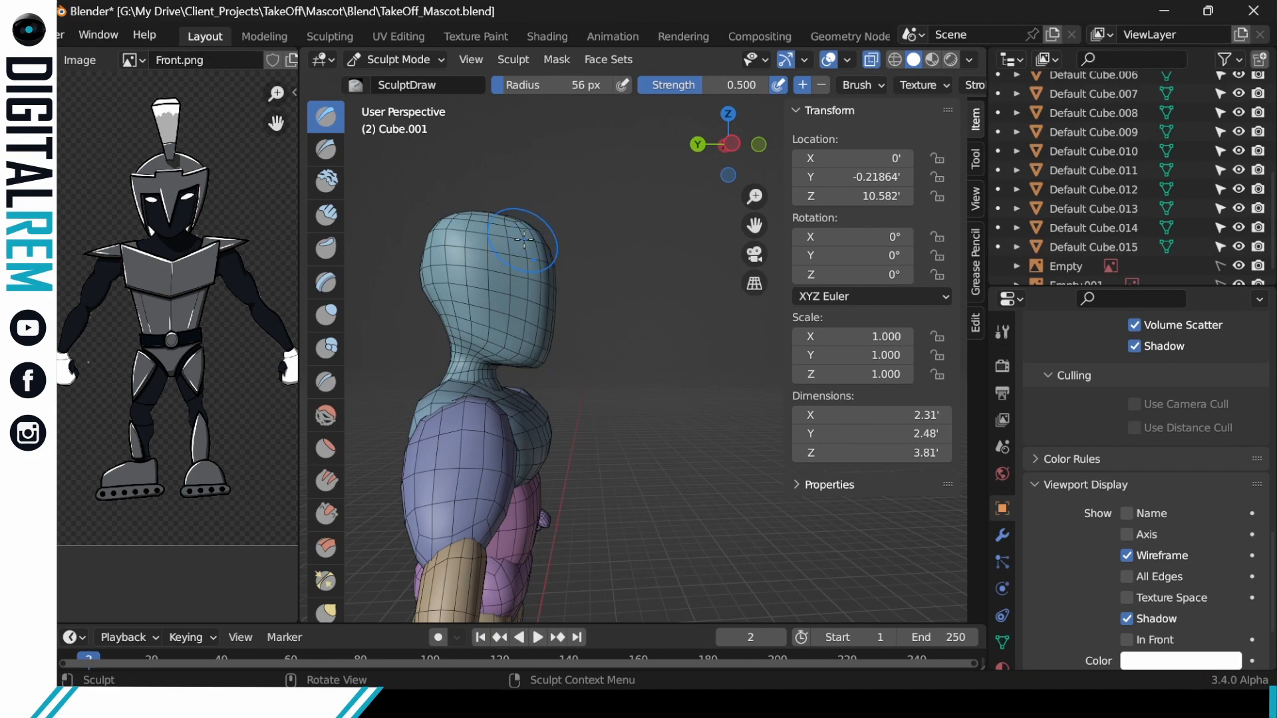
Isolate the head by hiding all other objects and put it back into Sculpt Mode.
{"action": "middle_click_drag", "start_coordinate": [585, 256], "coordinate": [513, 282]}
{"action": "key", "text": "ctrl+Tab"}
{"action": "left_click", "coordinate": [499, 278]}
{"action": "key", "text": "shift+h"}
{"action": "key", "text": "ctrl+Tab"}
{"action": "left_click", "coordinate": [506, 300]}
Build up the head's volume with the Draw brush, set its radius to 103 px, and undo the last stroke.
{"action": "left_click_drag", "start_coordinate": [546, 290], "coordinate": [537, 270]}
{"action": "mouse_move", "coordinate": [537, 266]}
{"action": "middle_mouse_down"}
{"action": "mouse_move", "coordinate": [389, 250]}
{"action": "mouse_move", "coordinate": [526, 247]}
{"action": "middle_mouse_up"}
{"action": "left_click_drag", "start_coordinate": [558, 85], "coordinate": [571, 85]}
{"action": "left_click_drag", "start_coordinate": [525, 233], "coordinate": [522, 370]}
{"action": "middle_click_drag", "start_coordinate": [425, 286], "coordinate": [511, 250]}
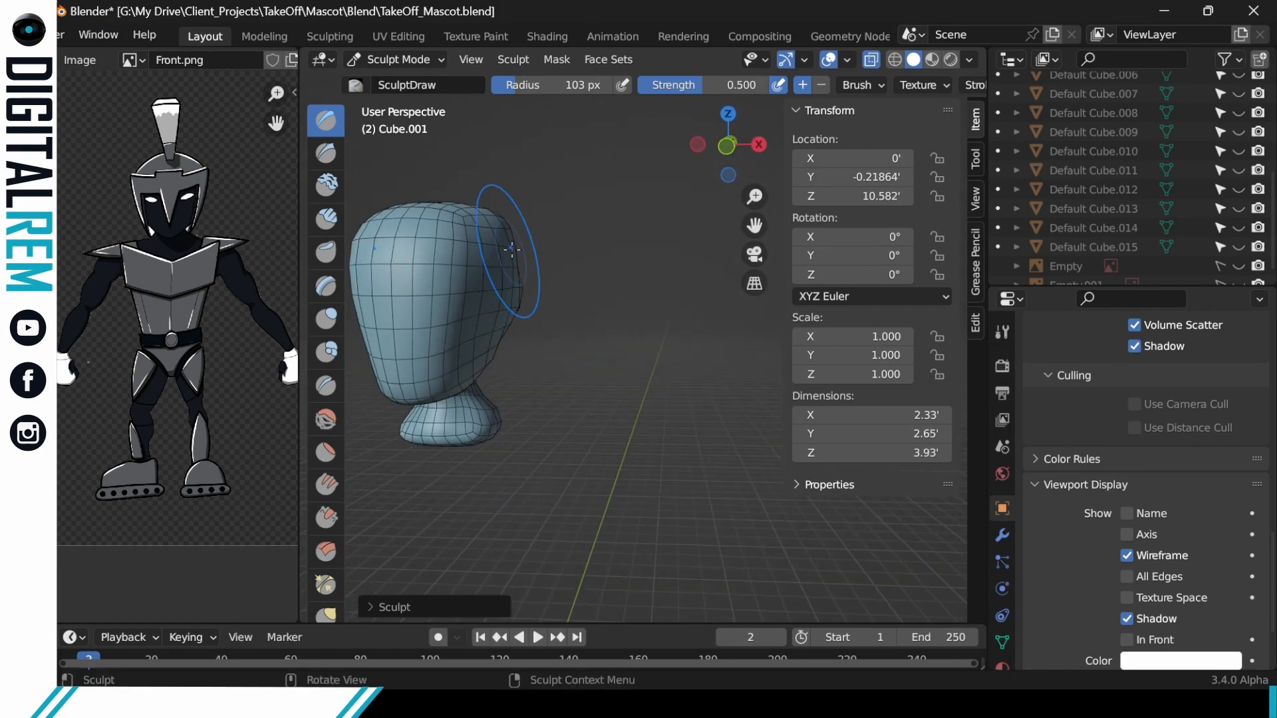
{"action": "left_click_drag", "start_coordinate": [512, 250], "coordinate": [514, 273]}
{"action": "middle_click_drag", "start_coordinate": [512, 259], "coordinate": [550, 276]}
{"action": "key", "text": "ctrl+z"}
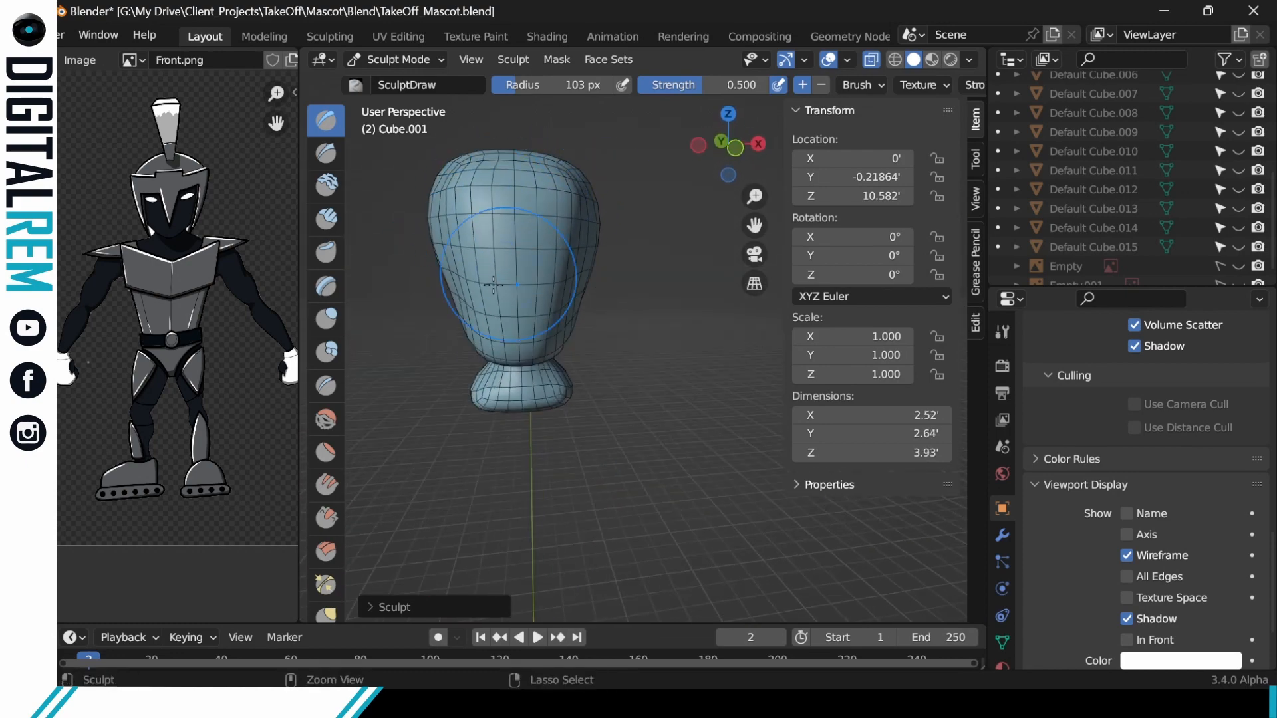
Rework the back and top of the head with the Clay Strips brush and smooth the surface.
{"action": "scroll", "coordinate": [565, 306], "scroll_direction": "up", "scroll_amount": 2}
{"action": "middle_click_drag", "start_coordinate": [622, 300], "coordinate": [586, 303]}
{"action": "middle_click_drag", "start_coordinate": [573, 253], "coordinate": [623, 293]}
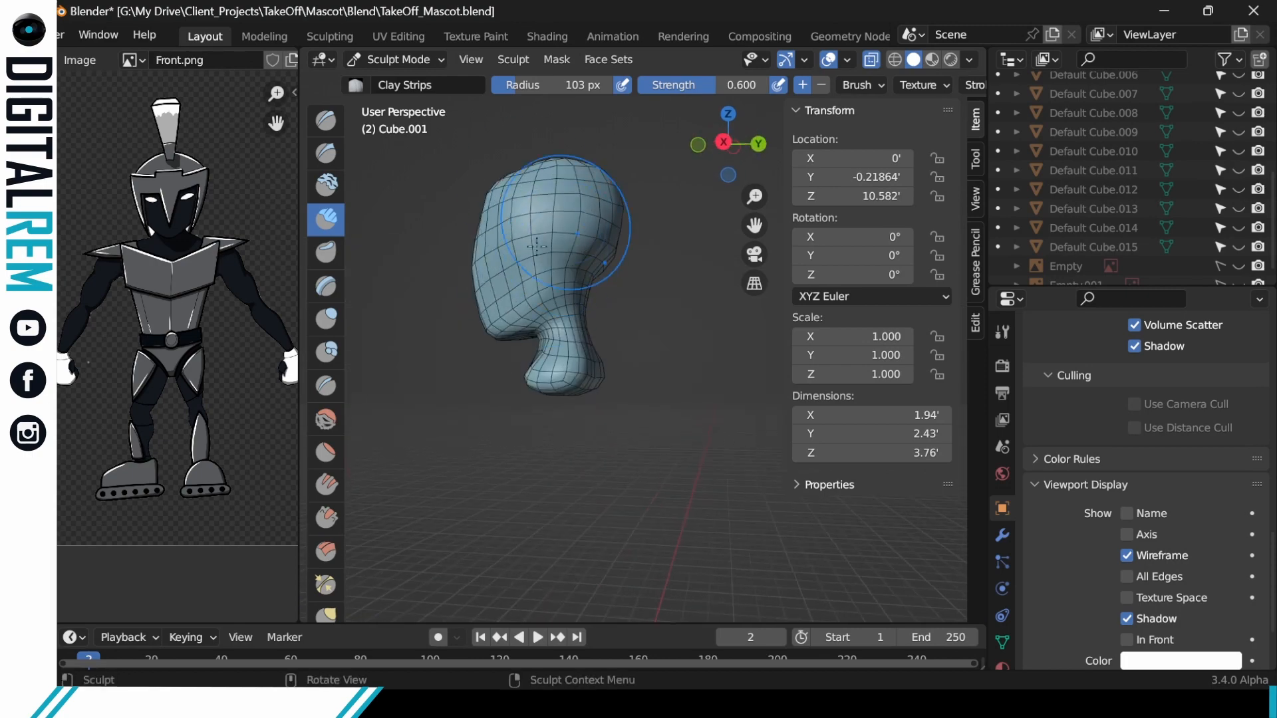
{"action": "middle_click_drag", "start_coordinate": [633, 232], "coordinate": [655, 256]}
{"action": "scroll", "coordinate": [625, 280], "scroll_direction": "up", "scroll_amount": 2}
{"action": "left_click_drag", "start_coordinate": [621, 285], "coordinate": [565, 226]}
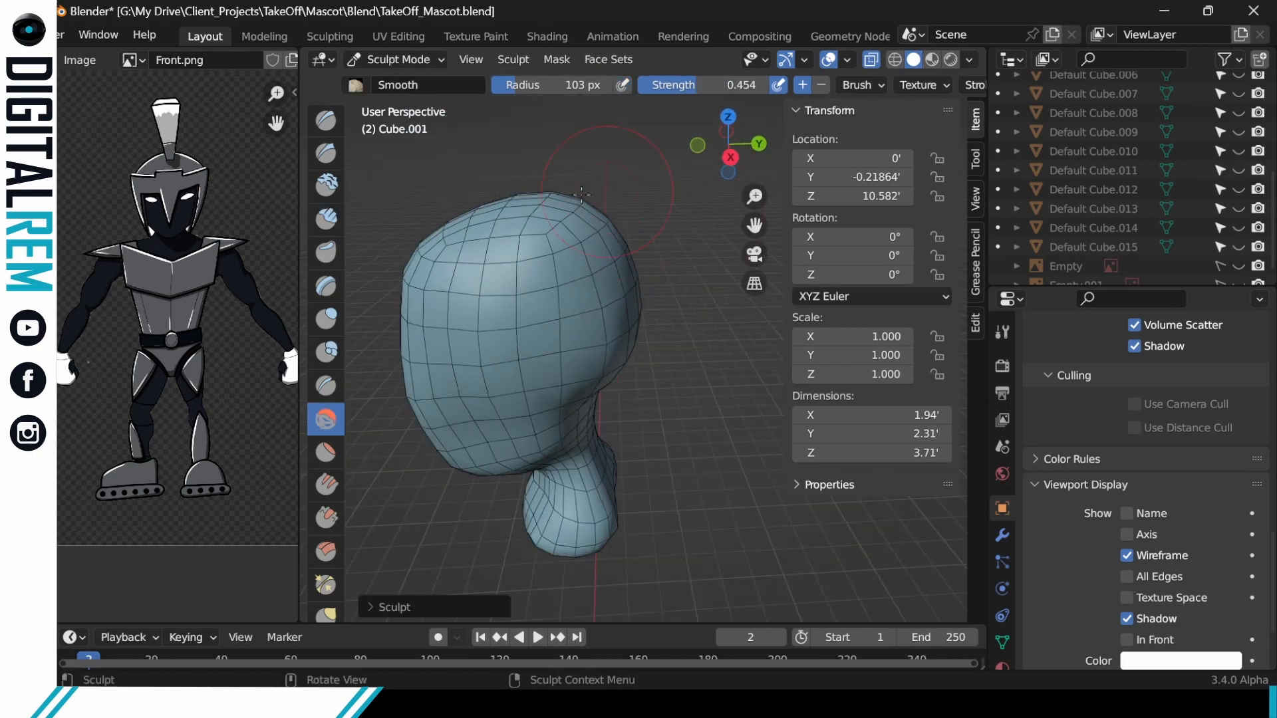
Smooth the crown, back and sides of the head with the Smooth brush.
{"action": "middle_click_drag", "start_coordinate": [565, 266], "coordinate": [605, 279]}
{"action": "left_click_drag", "start_coordinate": [558, 220], "coordinate": [513, 274]}
{"action": "mouse_move", "coordinate": [598, 360]}
{"action": "middle_mouse_down"}
{"action": "mouse_move", "coordinate": [623, 349]}
{"action": "mouse_move", "coordinate": [565, 313]}
{"action": "middle_mouse_up"}
{"action": "left_click_drag", "start_coordinate": [566, 312], "coordinate": [584, 242]}
{"action": "middle_click_drag", "start_coordinate": [585, 242], "coordinate": [545, 233]}
{"action": "left_click_drag", "start_coordinate": [532, 227], "coordinate": [585, 100]}
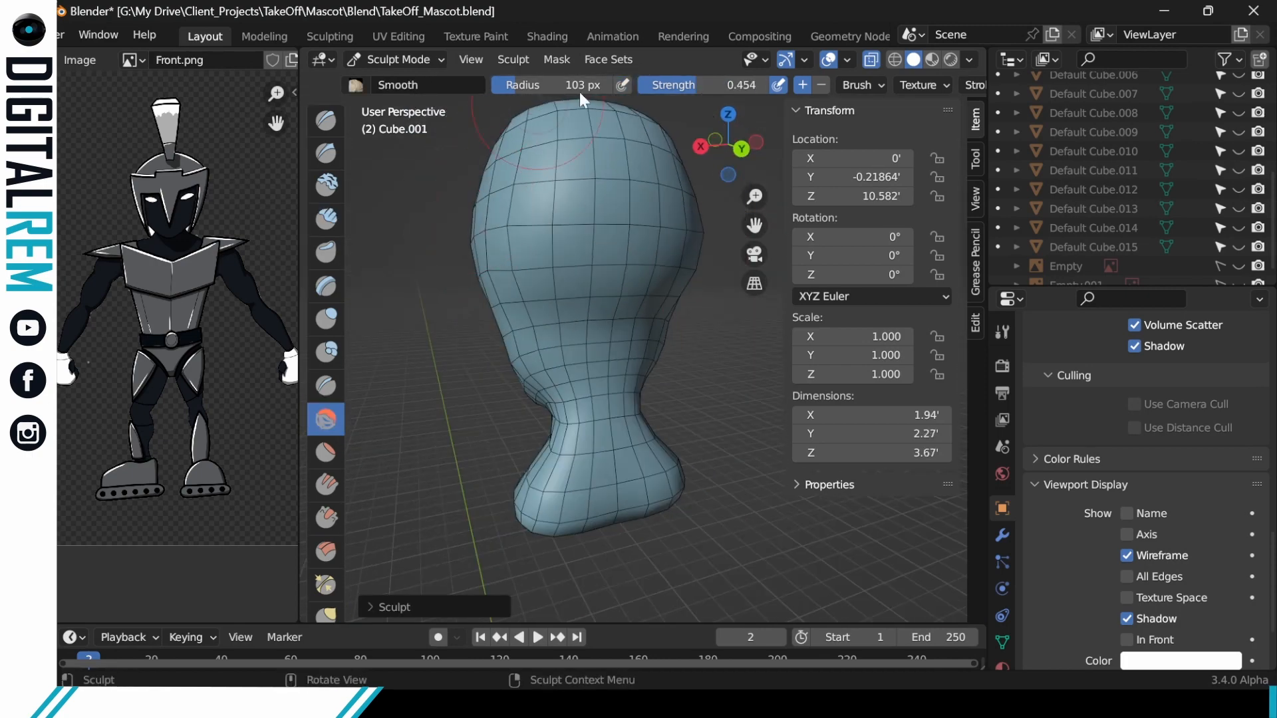
Even out the jaw, the neck transition and the face sides with the Smooth brush at 103 px radius.
{"action": "scroll", "coordinate": [585, 166], "scroll_direction": "down", "scroll_amount": 3}
{"action": "middle_click_drag", "start_coordinate": [585, 167], "coordinate": [625, 171]}
{"action": "left_click_drag", "start_coordinate": [576, 319], "coordinate": [580, 223]}
{"action": "mouse_move", "coordinate": [585, 223]}
{"action": "middle_mouse_down"}
{"action": "mouse_move", "coordinate": [600, 229]}
{"action": "mouse_move", "coordinate": [572, 243]}
{"action": "middle_mouse_up"}
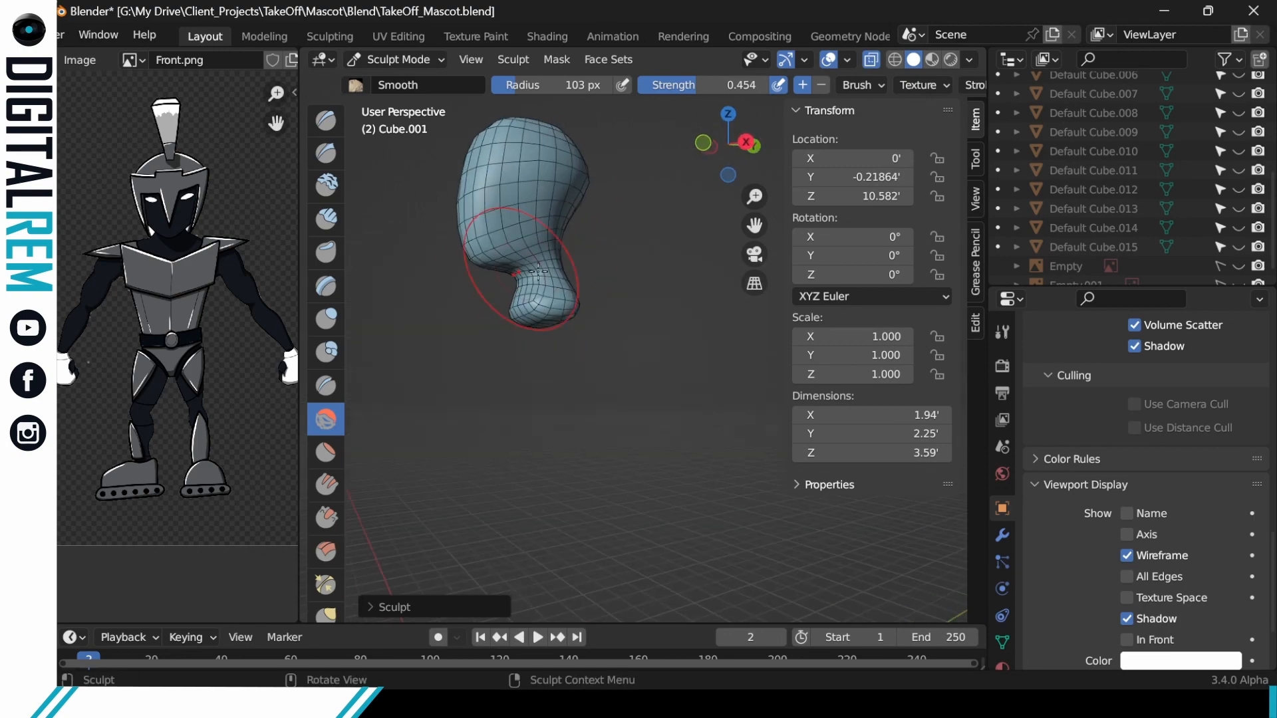
{"action": "scroll", "coordinate": [512, 252], "scroll_direction": "up", "scroll_amount": 1}
{"action": "left_click_drag", "start_coordinate": [502, 266], "coordinate": [493, 217]}
{"action": "middle_click_drag", "start_coordinate": [439, 273], "coordinate": [599, 282], "text": "shift"}
{"action": "left_click_drag", "start_coordinate": [592, 299], "coordinate": [600, 250]}
{"action": "middle_click_drag", "start_coordinate": [600, 251], "coordinate": [615, 249]}
{"action": "left_click_drag", "start_coordinate": [608, 259], "coordinate": [619, 206]}
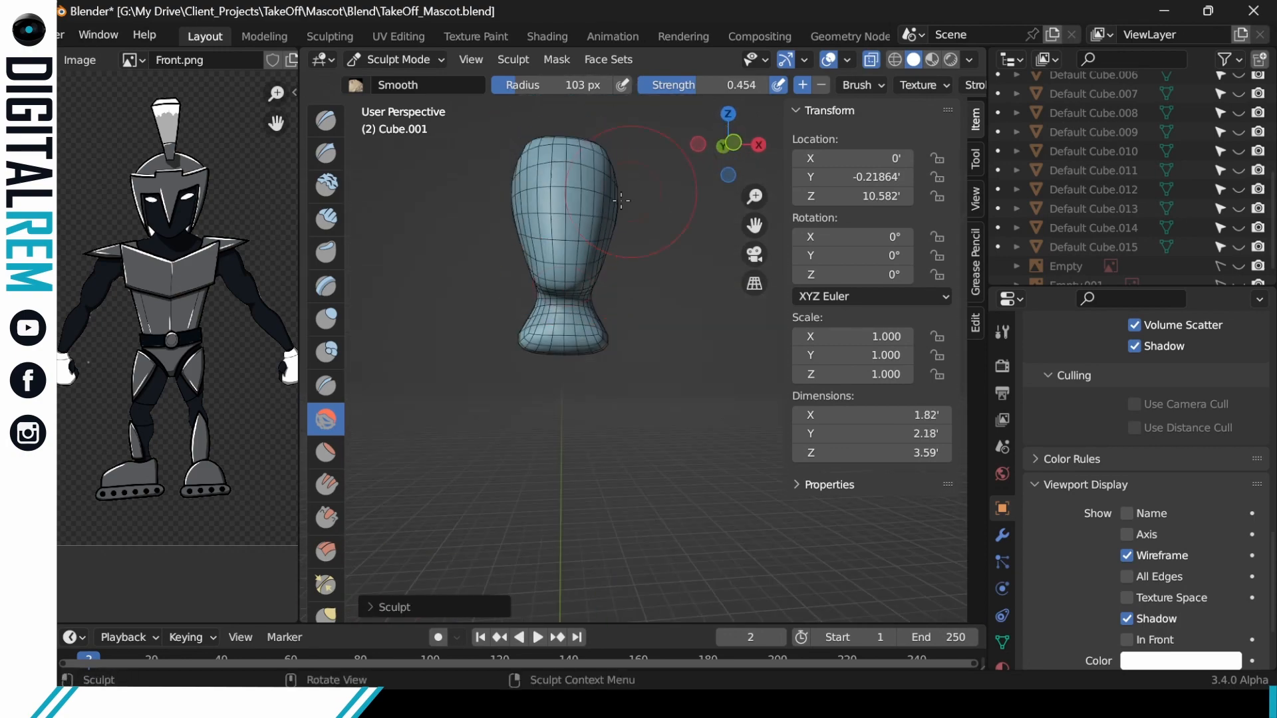
Build up the front of the face with the Draw brush at 0.500 strength.
{"action": "mouse_move", "coordinate": [505, 293]}
{"action": "middle_mouse_down"}
{"action": "mouse_move", "coordinate": [589, 243]}
{"action": "mouse_move", "coordinate": [535, 330]}
{"action": "middle_mouse_up"}
{"action": "left_click", "coordinate": [332, 131]}
{"action": "middle_click_drag", "start_coordinate": [535, 330], "coordinate": [542, 324]}
{"action": "left_click_drag", "start_coordinate": [557, 299], "coordinate": [552, 337]}
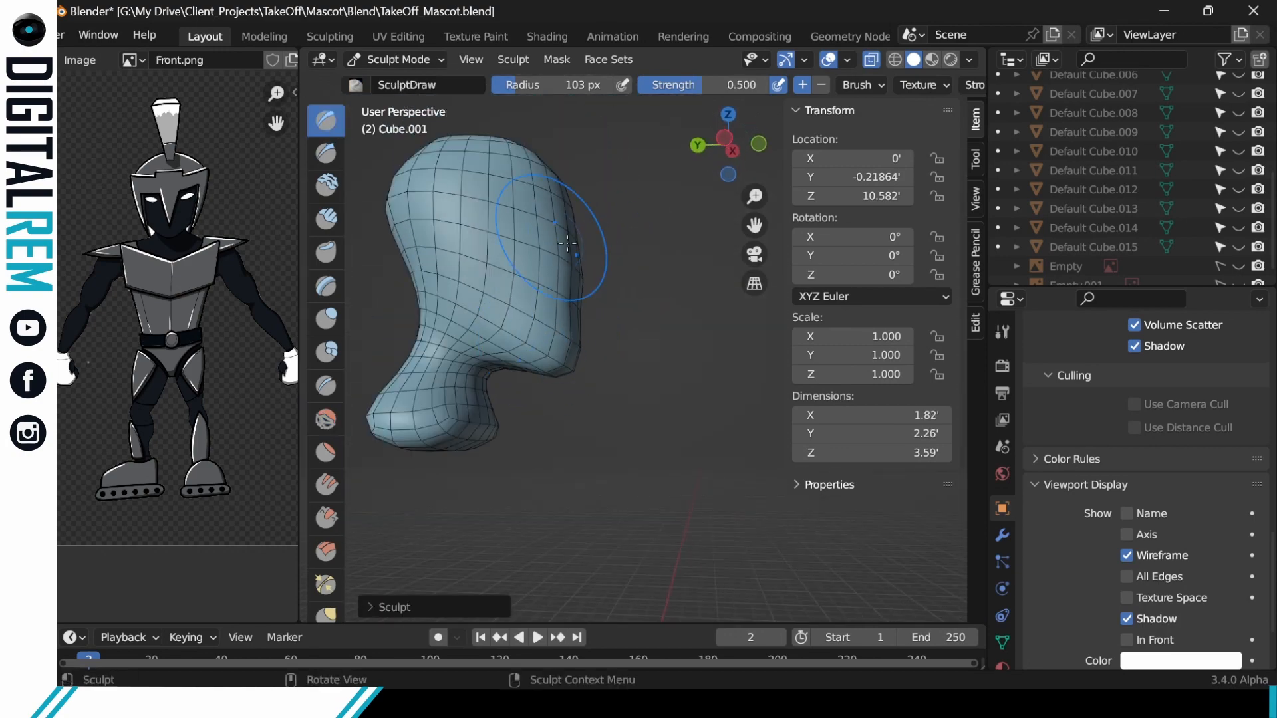
{"action": "mouse_move", "coordinate": [567, 244]}
{"action": "left_mouse_down"}
{"action": "mouse_move", "coordinate": [585, 293]}
{"action": "mouse_move", "coordinate": [565, 199]}
{"action": "left_mouse_up"}
Check the sculpting options and smooth the front of the face down to a flatter profile.
{"action": "scroll", "coordinate": [825, 86], "scroll_direction": "down", "scroll_amount": 6}
{"action": "left_click", "coordinate": [958, 85]}
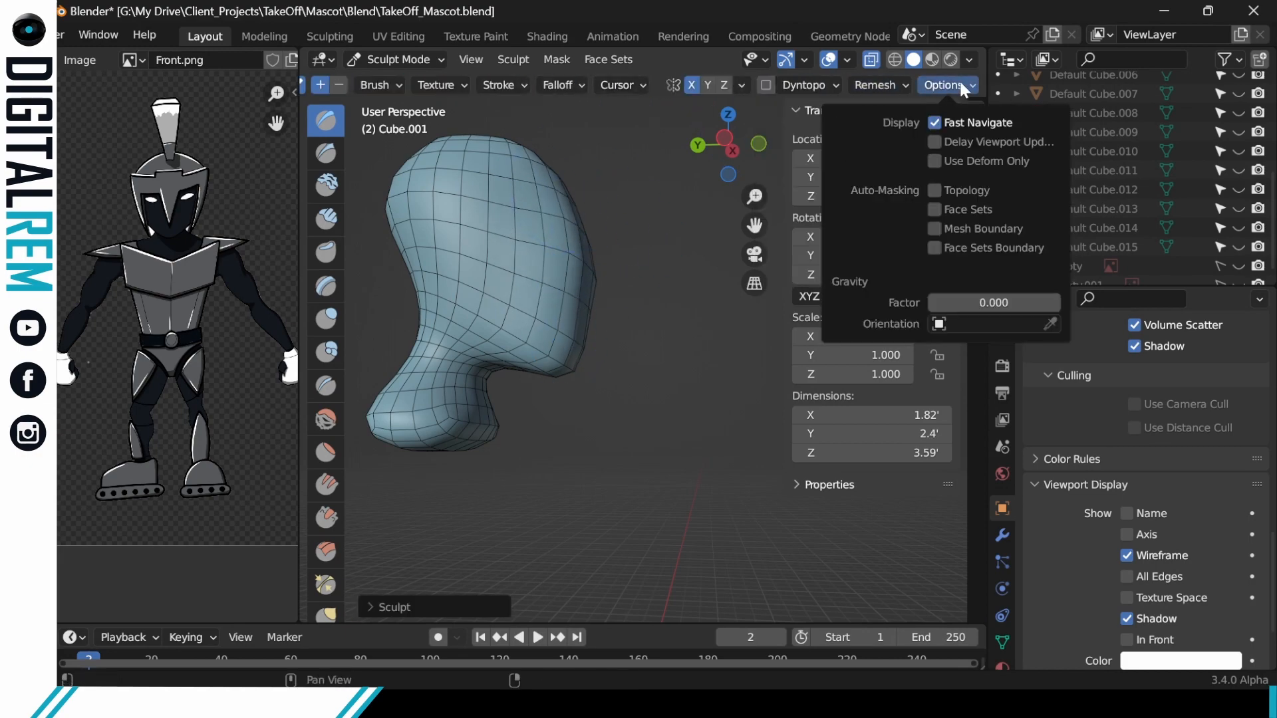
{"action": "mouse_move", "coordinate": [406, 79]}
{"action": "left_click_drag", "start_coordinate": [580, 263], "coordinate": [584, 299], "text": "shift"}
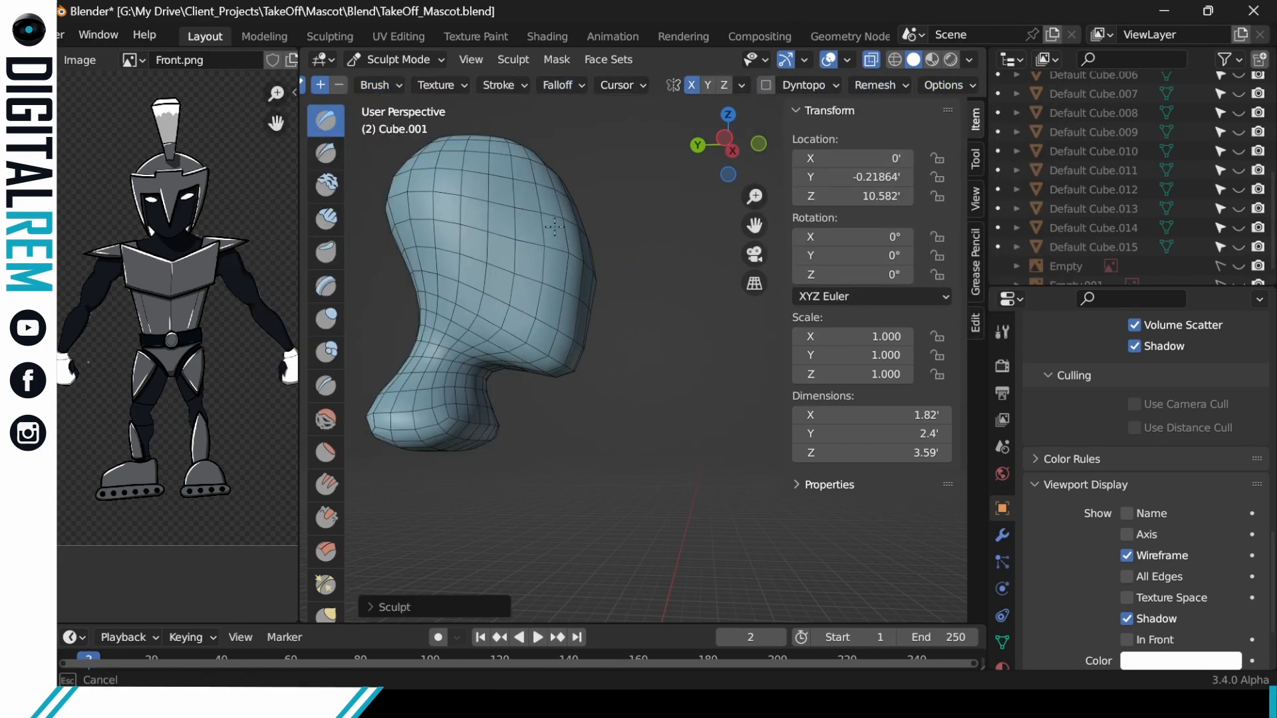
{"action": "mouse_move", "coordinate": [565, 220]}
{"action": "middle_mouse_down"}
{"action": "mouse_move", "coordinate": [585, 266]}
{"action": "mouse_move", "coordinate": [500, 273]}
{"action": "mouse_move", "coordinate": [553, 220]}
{"action": "middle_mouse_up"}
{"action": "left_click_drag", "start_coordinate": [549, 280], "coordinate": [577, 335], "text": "shift"}
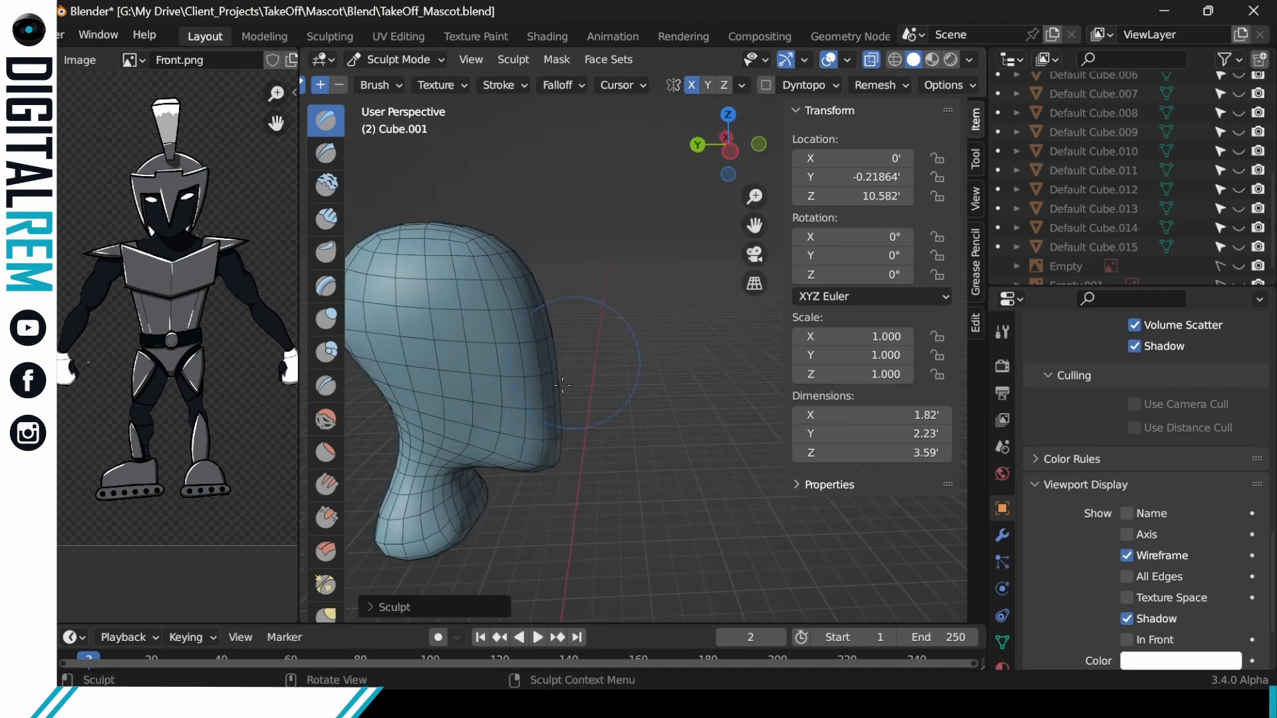
{"action": "middle_click_drag", "start_coordinate": [578, 336], "coordinate": [599, 319]}
{"action": "middle_click_drag", "start_coordinate": [570, 439], "coordinate": [577, 373]}
Restore fullness to the face with Draw brush strokes along the front of the head.
{"action": "left_click", "coordinate": [490, 86]}
{"action": "left_click_drag", "start_coordinate": [394, 194], "coordinate": [361, 201]}
{"action": "middle_click_drag", "start_coordinate": [589, 372], "coordinate": [602, 399]}
{"action": "left_click_drag", "start_coordinate": [599, 359], "coordinate": [588, 300]}
{"action": "middle_click_drag", "start_coordinate": [588, 332], "coordinate": [609, 362]}
{"action": "left_click_drag", "start_coordinate": [621, 379], "coordinate": [615, 336]}
{"action": "middle_click_drag", "start_coordinate": [615, 359], "coordinate": [592, 345]}
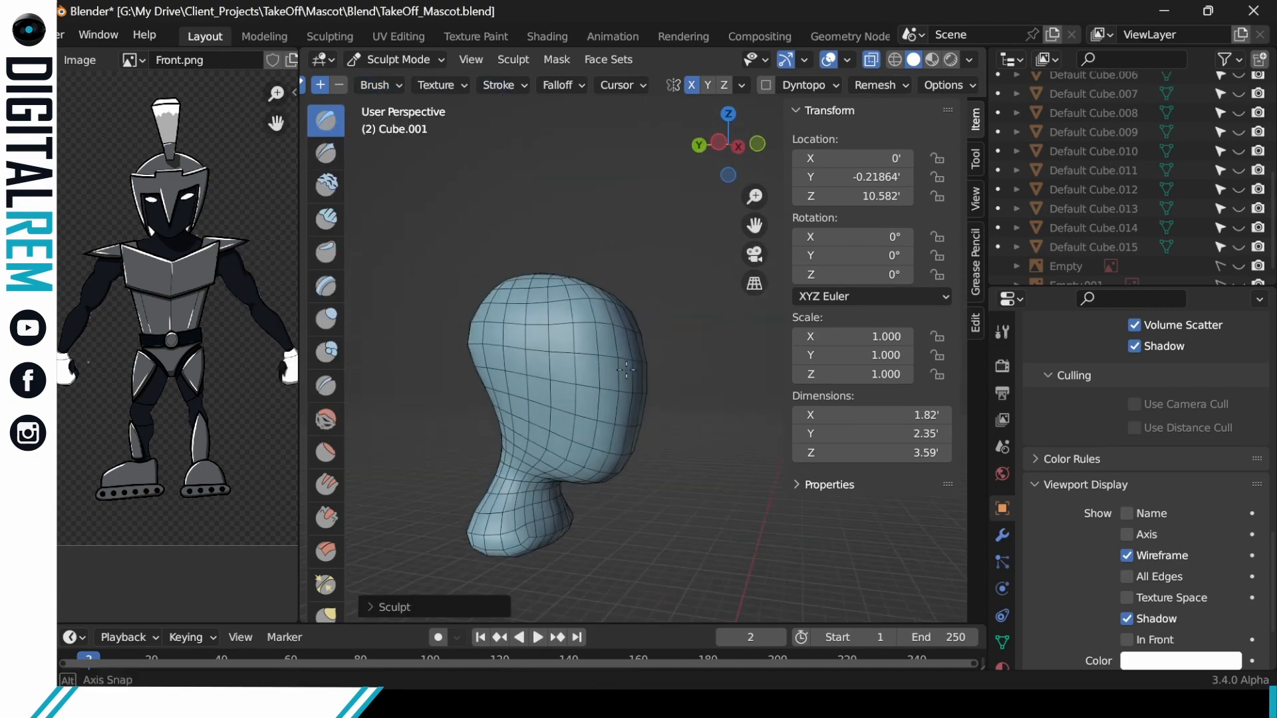
Widen the sides and back of the head with Draw brush strokes.
{"action": "left_click_drag", "start_coordinate": [585, 313], "coordinate": [578, 353]}
{"action": "middle_click_drag", "start_coordinate": [586, 352], "coordinate": [545, 332]}
{"action": "left_click_drag", "start_coordinate": [552, 299], "coordinate": [539, 339]}
{"action": "middle_click_drag", "start_coordinate": [486, 319], "coordinate": [516, 314]}
{"action": "left_click_drag", "start_coordinate": [516, 314], "coordinate": [499, 339]}
{"action": "middle_click_drag", "start_coordinate": [426, 339], "coordinate": [466, 339]}
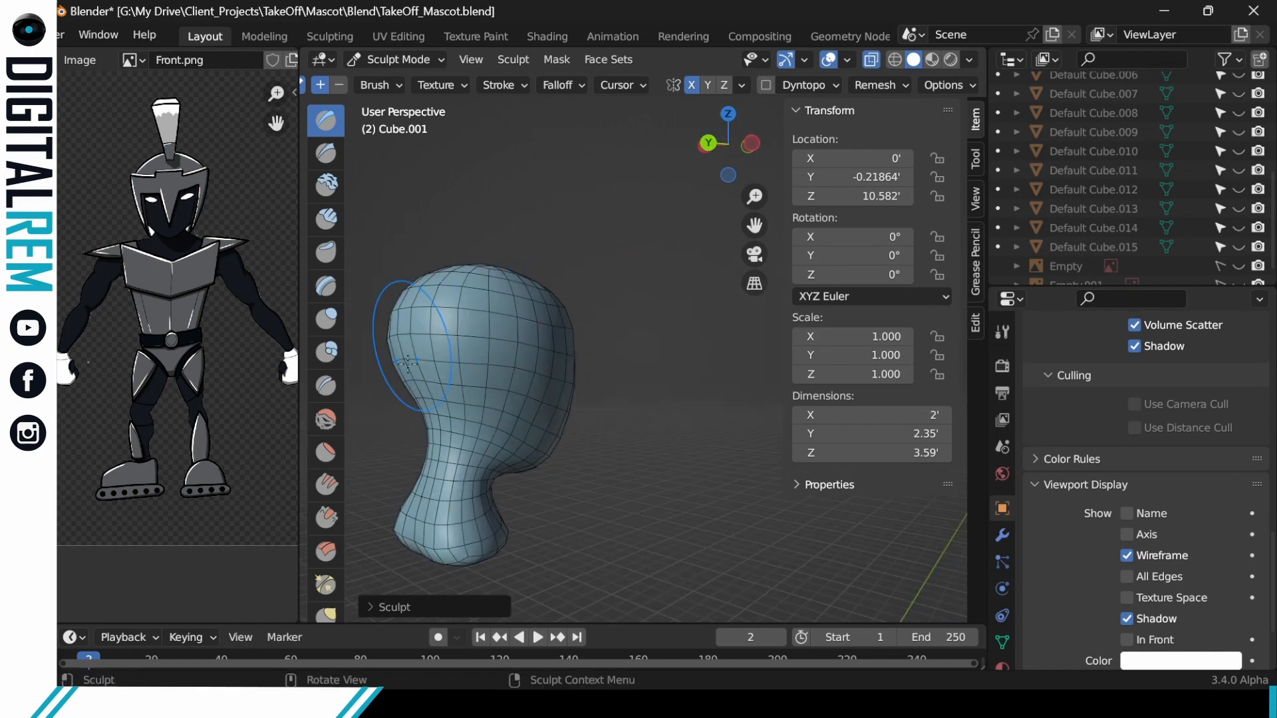
{"action": "left_click_drag", "start_coordinate": [426, 326], "coordinate": [428, 352]}
{"action": "middle_click_drag", "start_coordinate": [506, 413], "coordinate": [566, 343]}
{"action": "left_click_drag", "start_coordinate": [546, 346], "coordinate": [536, 312]}
{"action": "mouse_move", "coordinate": [609, 373]}
{"action": "middle_mouse_down"}
{"action": "mouse_move", "coordinate": [565, 384]}
{"action": "mouse_move", "coordinate": [557, 417]}
{"action": "middle_mouse_up"}
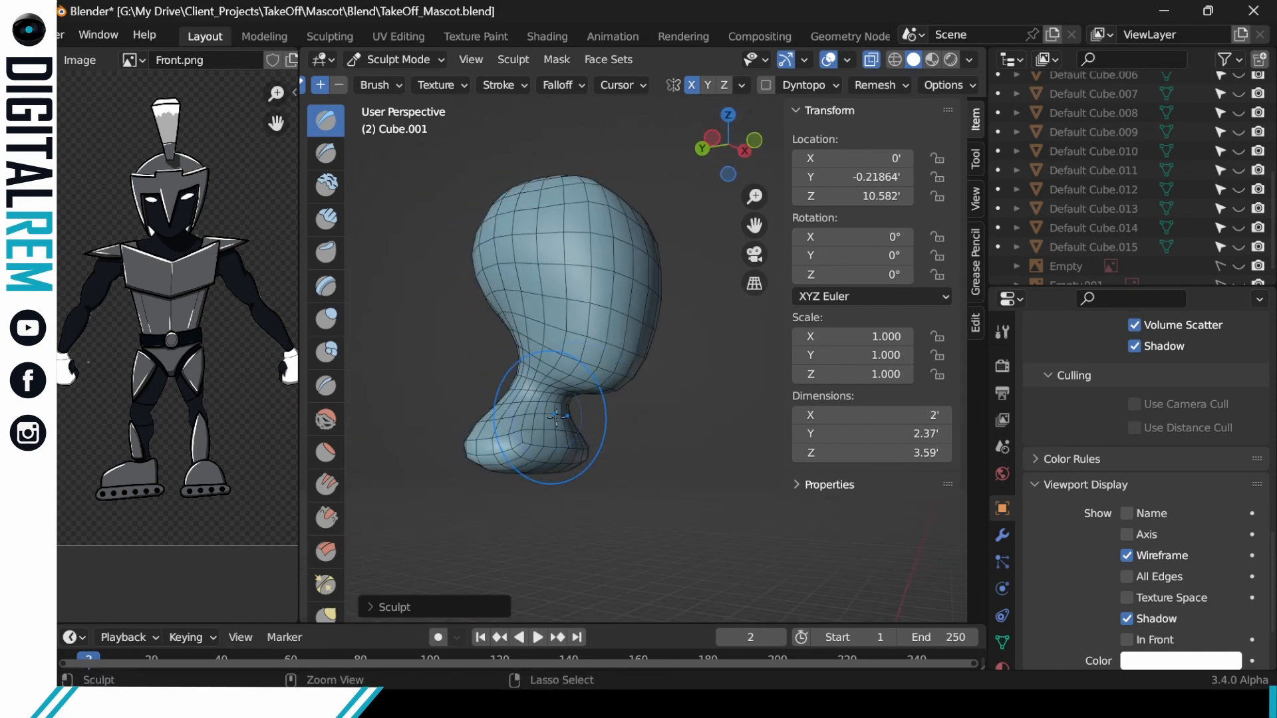
Carve the face side with the inverted Draw brush and add volume to the crown and forehead.
{"action": "mouse_move", "coordinate": [628, 380]}
{"action": "middle_mouse_down"}
{"action": "mouse_move", "coordinate": [618, 342]}
{"action": "mouse_move", "coordinate": [632, 258]}
{"action": "middle_mouse_up"}
{"action": "left_click_drag", "start_coordinate": [632, 258], "coordinate": [635, 280], "text": "ctrl"}
{"action": "scroll", "coordinate": [628, 271], "scroll_direction": "down", "scroll_amount": 4}
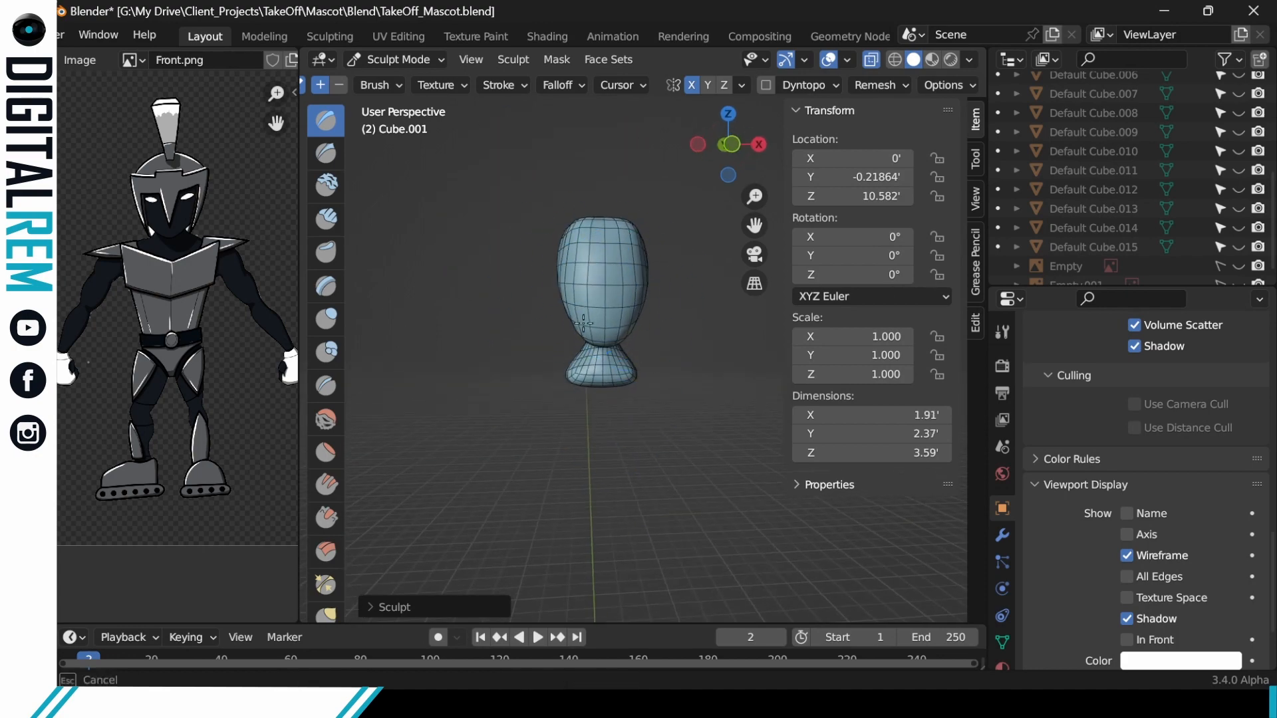
{"action": "left_click_drag", "start_coordinate": [603, 221], "coordinate": [603, 230]}
{"action": "middle_click_drag", "start_coordinate": [603, 233], "coordinate": [709, 246]}
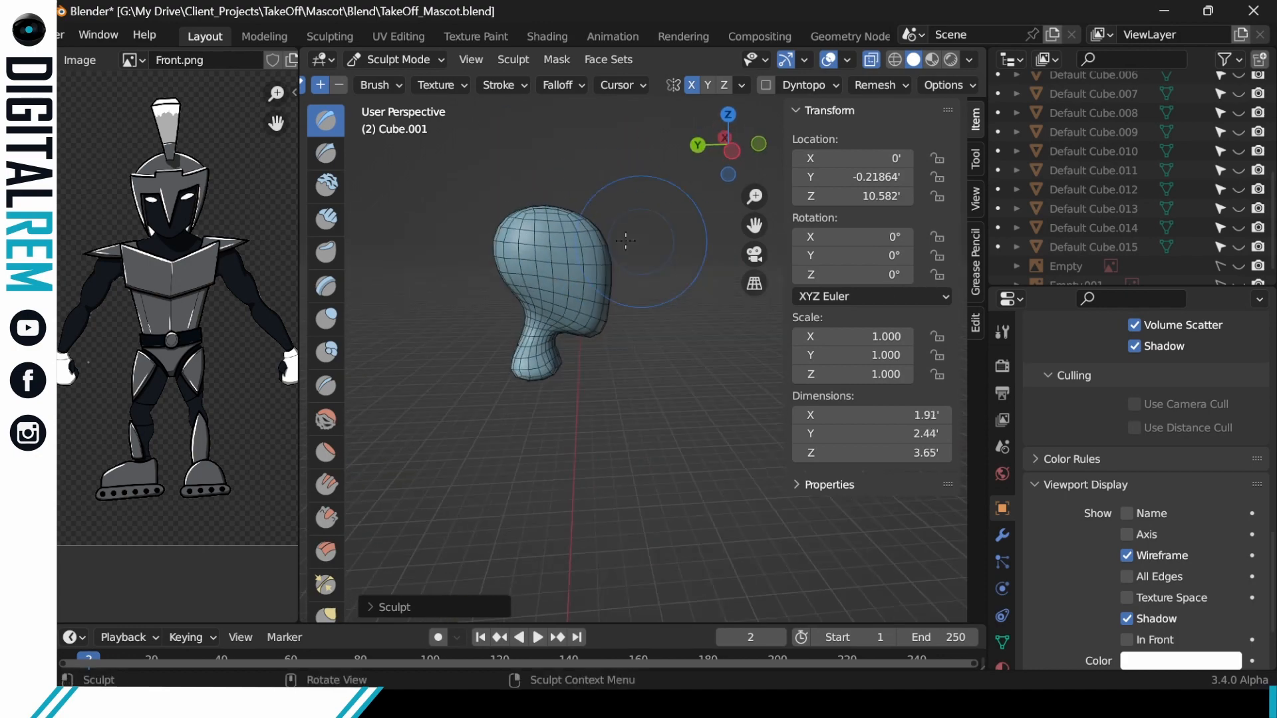
{"action": "left_click_drag", "start_coordinate": [602, 226], "coordinate": [615, 256]}
{"action": "middle_click_drag", "start_coordinate": [601, 319], "coordinate": [465, 326]}
Leave sculpting on the head, reveal all hidden body parts and put the torso into Sculpt Mode.
{"action": "key", "text": "ctrl+Tab"}
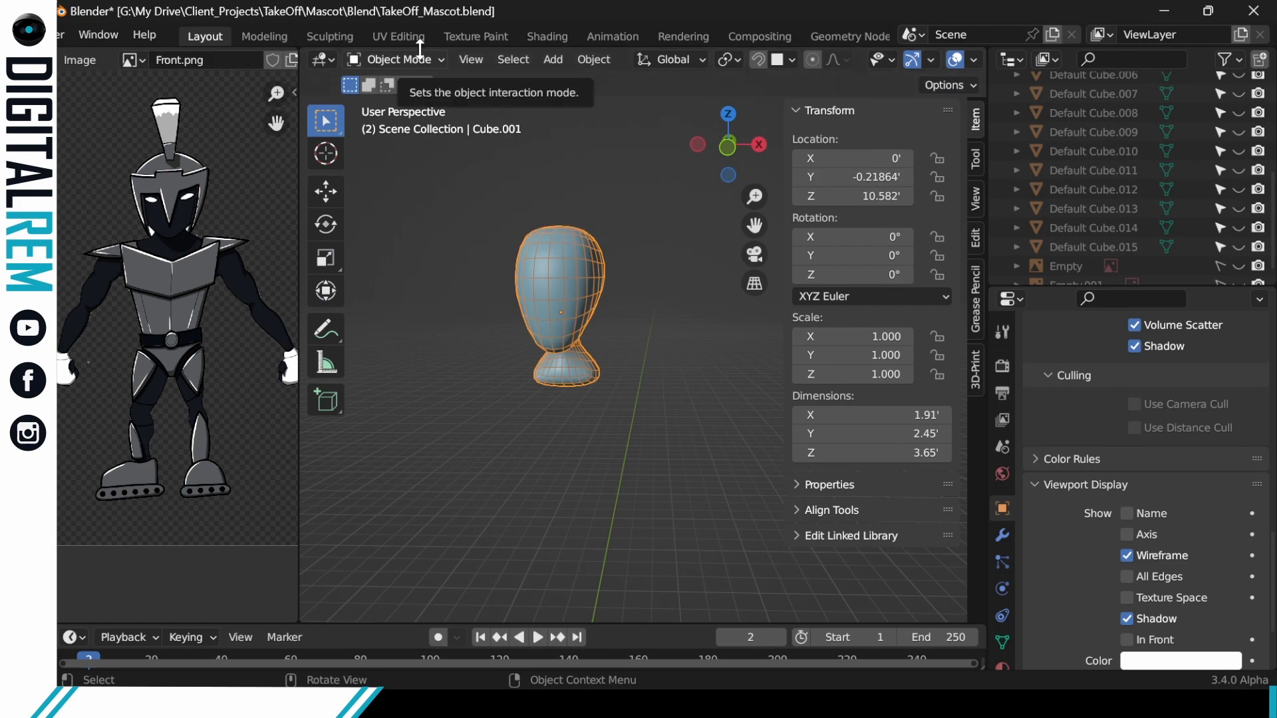
{"action": "left_click", "coordinate": [618, 270]}
{"action": "key", "text": "alt+h"}
{"action": "middle_click_drag", "start_coordinate": [617, 269], "coordinate": [609, 156], "text": "shift"}
{"action": "mouse_move", "coordinate": [587, 285]}
{"action": "middle_mouse_down"}
{"action": "mouse_move", "coordinate": [567, 293]}
{"action": "mouse_move", "coordinate": [559, 271]}
{"action": "mouse_move", "coordinate": [466, 313]}
{"action": "mouse_move", "coordinate": [525, 346]}
{"action": "mouse_move", "coordinate": [499, 399]}
{"action": "mouse_move", "coordinate": [507, 407]}
{"action": "mouse_move", "coordinate": [586, 286]}
{"action": "mouse_move", "coordinate": [534, 365]}
{"action": "mouse_move", "coordinate": [531, 291]}
{"action": "mouse_move", "coordinate": [440, 321]}
{"action": "mouse_move", "coordinate": [459, 346]}
{"action": "middle_mouse_up"}
{"action": "left_click", "coordinate": [567, 294]}
{"action": "key", "text": "ctrl+Tab"}
Sculpt the torso's shoulders and upper chest with the Draw brush.
{"action": "scroll", "coordinate": [567, 289], "scroll_direction": "up", "scroll_amount": 2}
{"action": "scroll", "coordinate": [440, 320], "scroll_direction": "down", "scroll_amount": 5}
{"action": "left_click_drag", "start_coordinate": [492, 293], "coordinate": [492, 319], "text": "shift"}
{"action": "middle_click_drag", "start_coordinate": [466, 293], "coordinate": [482, 333]}
{"action": "middle_click_drag", "start_coordinate": [426, 286], "coordinate": [373, 266]}
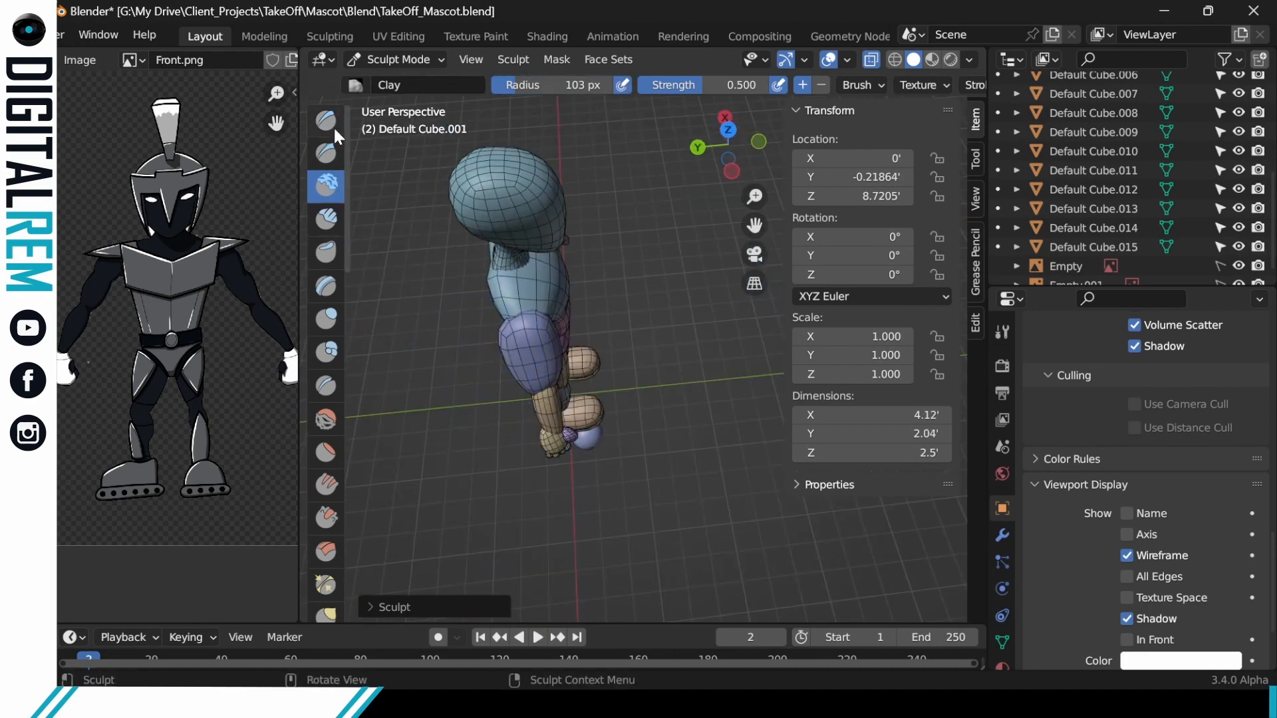
{"action": "mouse_move", "coordinate": [551, 291]}
{"action": "middle_mouse_down"}
{"action": "mouse_move", "coordinate": [790, 415]}
{"action": "mouse_move", "coordinate": [685, 254]}
{"action": "mouse_move", "coordinate": [558, 367]}
{"action": "mouse_move", "coordinate": [459, 369]}
{"action": "mouse_move", "coordinate": [505, 353]}
{"action": "middle_mouse_up"}
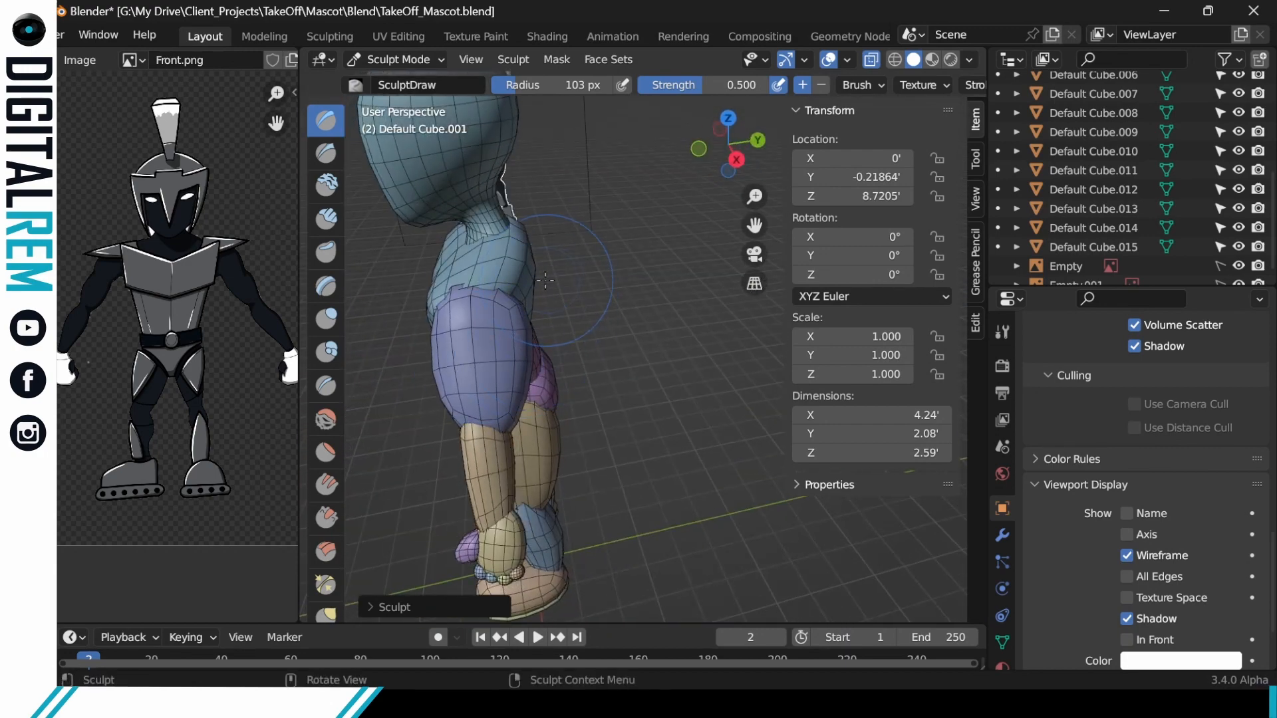
Select the upper arms and put them into Sculpt Mode.
{"action": "key", "text": "ctrl+Tab"}
{"action": "left_click", "coordinate": [373, 279]}
{"action": "left_click", "coordinate": [514, 383]}
{"action": "key", "text": "ctrl+Tab"}
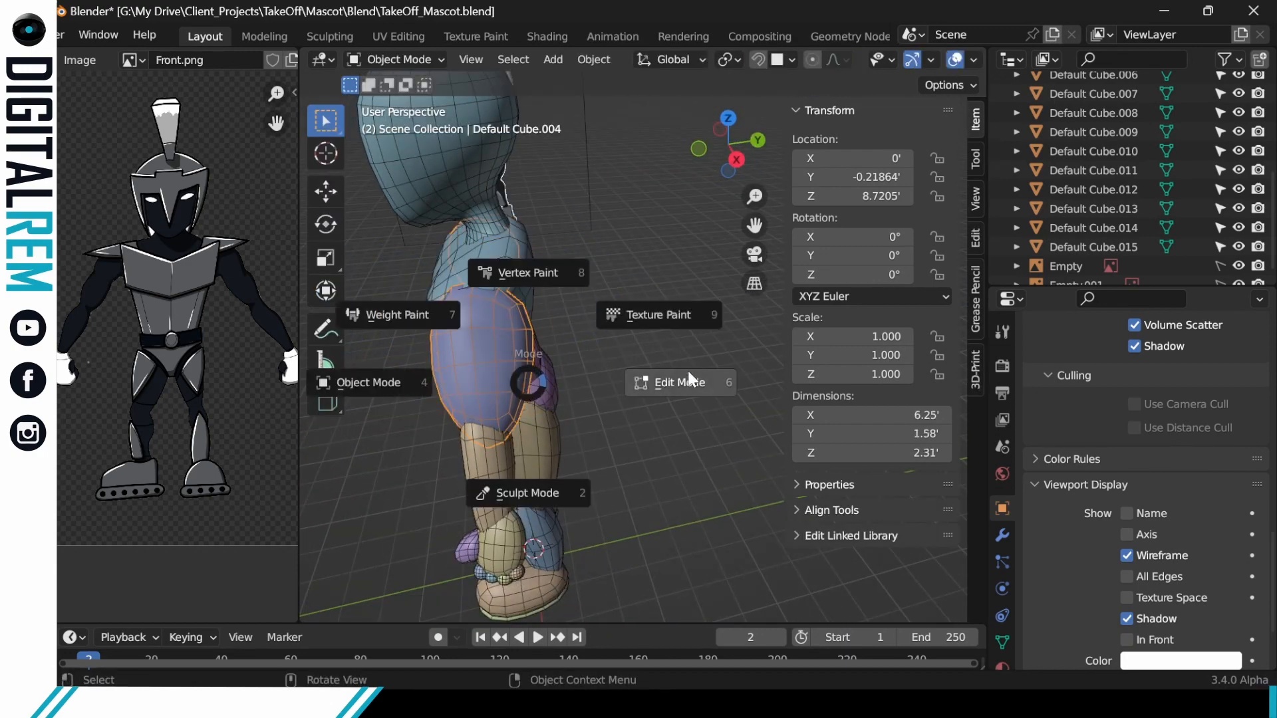
{"action": "left_click", "coordinate": [684, 383]}
{"action": "middle_click_drag", "start_coordinate": [482, 322], "coordinate": [580, 288]}
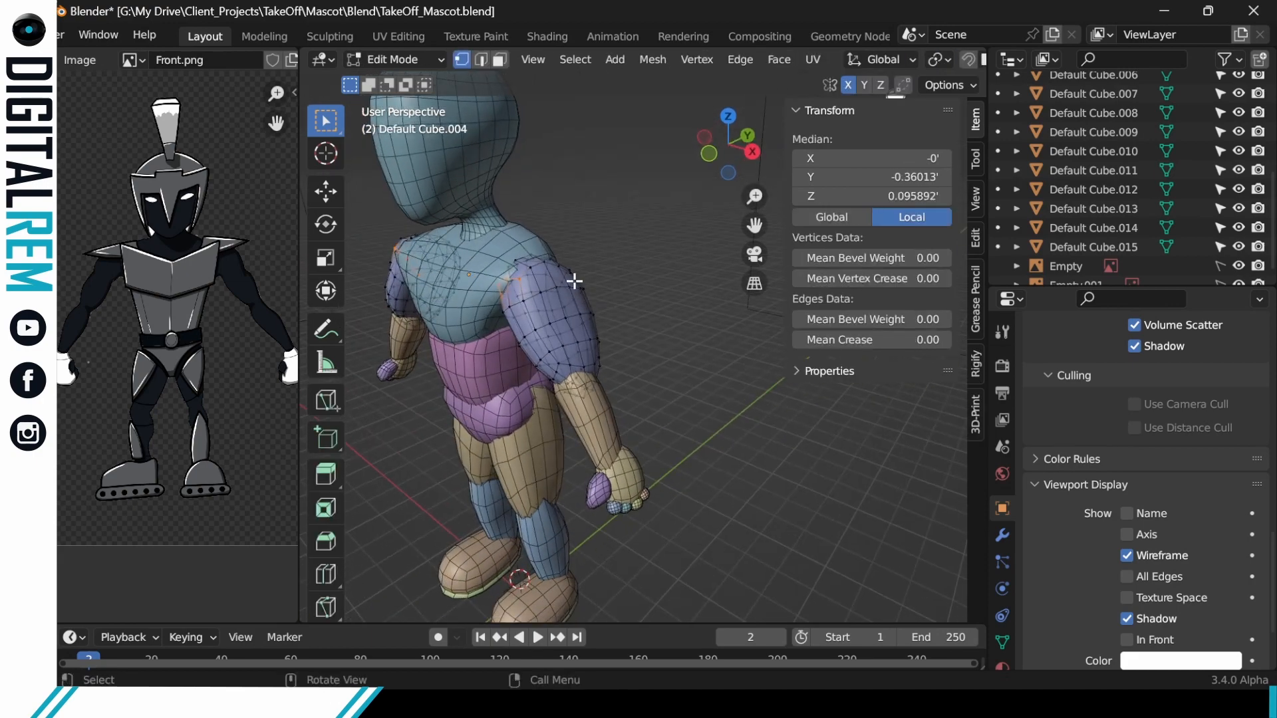
{"action": "key", "text": "ctrl+Tab"}
{"action": "left_click", "coordinate": [552, 411]}
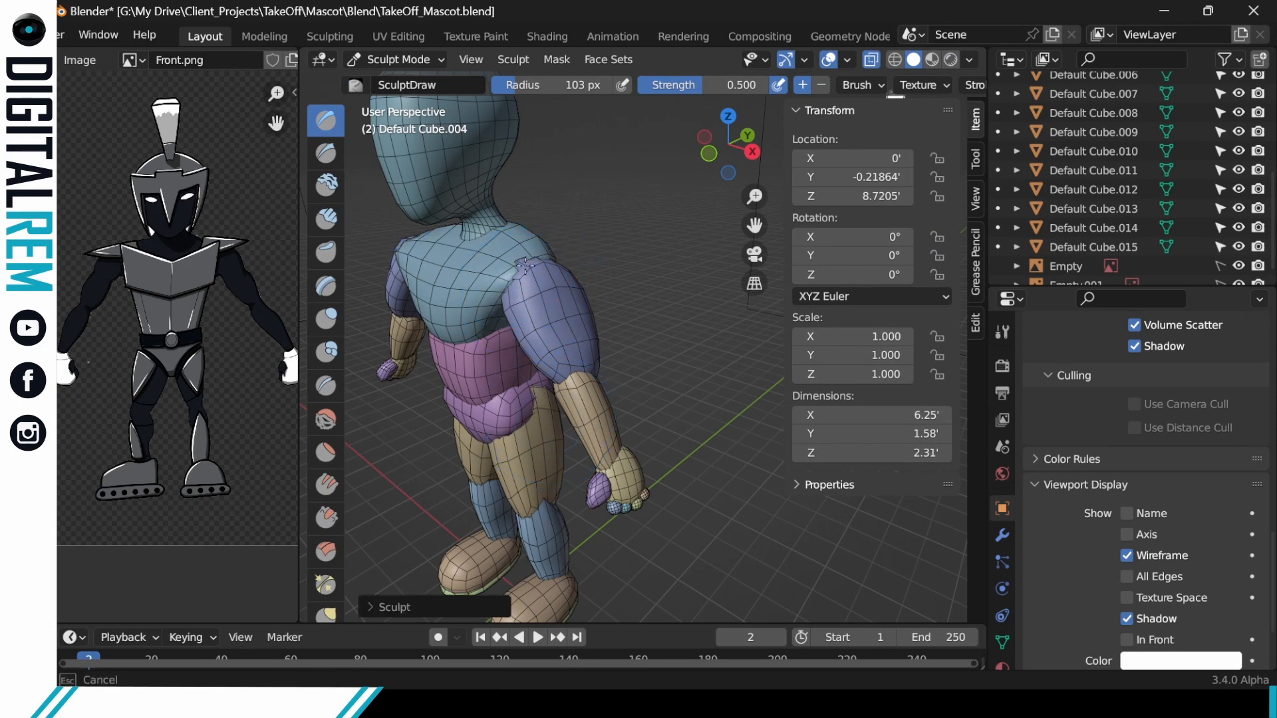
Reshape the upper arms around the shoulders with the Draw brush, keeping both sides symmetrical.
{"action": "mouse_move", "coordinate": [547, 255]}
{"action": "middle_mouse_down", "text": "shift"}
{"action": "mouse_move", "coordinate": [532, 226]}
{"action": "mouse_move", "coordinate": [512, 309]}
{"action": "mouse_move", "coordinate": [486, 312]}
{"action": "mouse_move", "coordinate": [533, 320]}
{"action": "mouse_move", "coordinate": [550, 278]}
{"action": "middle_mouse_up", "text": "shift"}
{"action": "scroll", "coordinate": [529, 223], "scroll_direction": "up", "scroll_amount": 2}
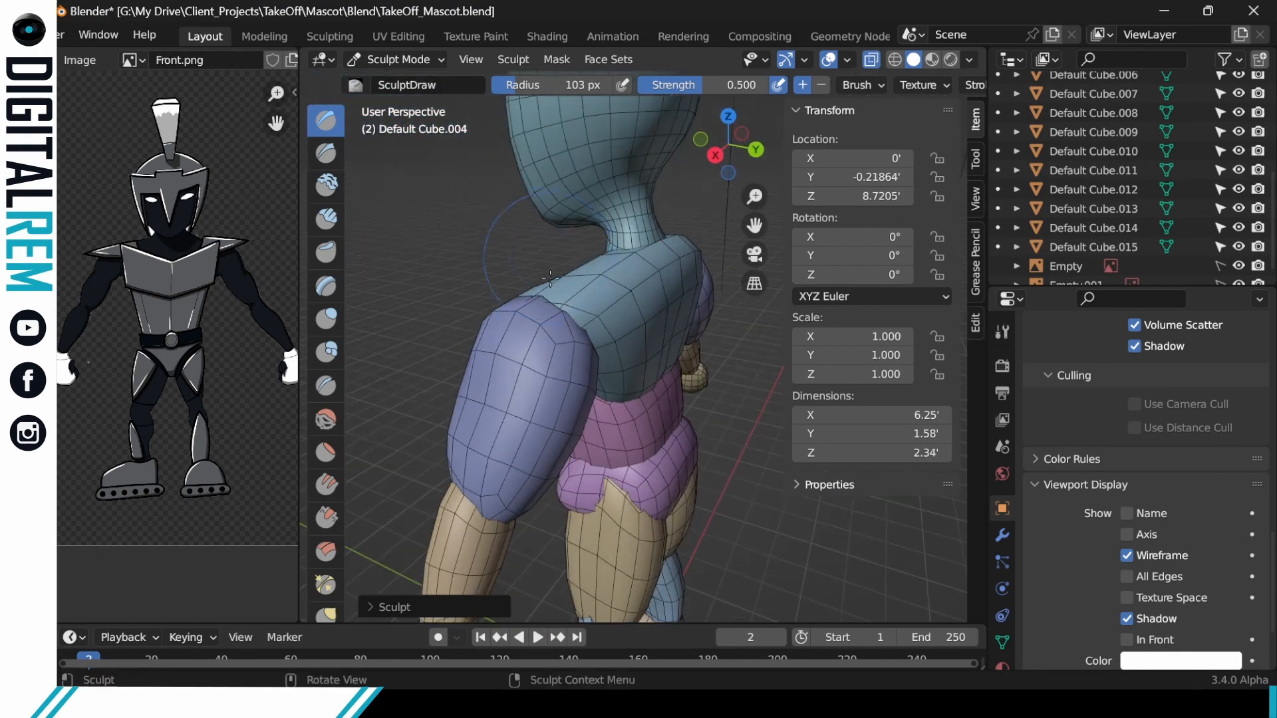
{"action": "middle_click_drag", "start_coordinate": [511, 324], "coordinate": [652, 312]}
{"action": "scroll", "coordinate": [653, 312], "scroll_direction": "down", "scroll_amount": 10}
{"action": "scroll", "coordinate": [654, 302], "scroll_direction": "up", "scroll_amount": 4}
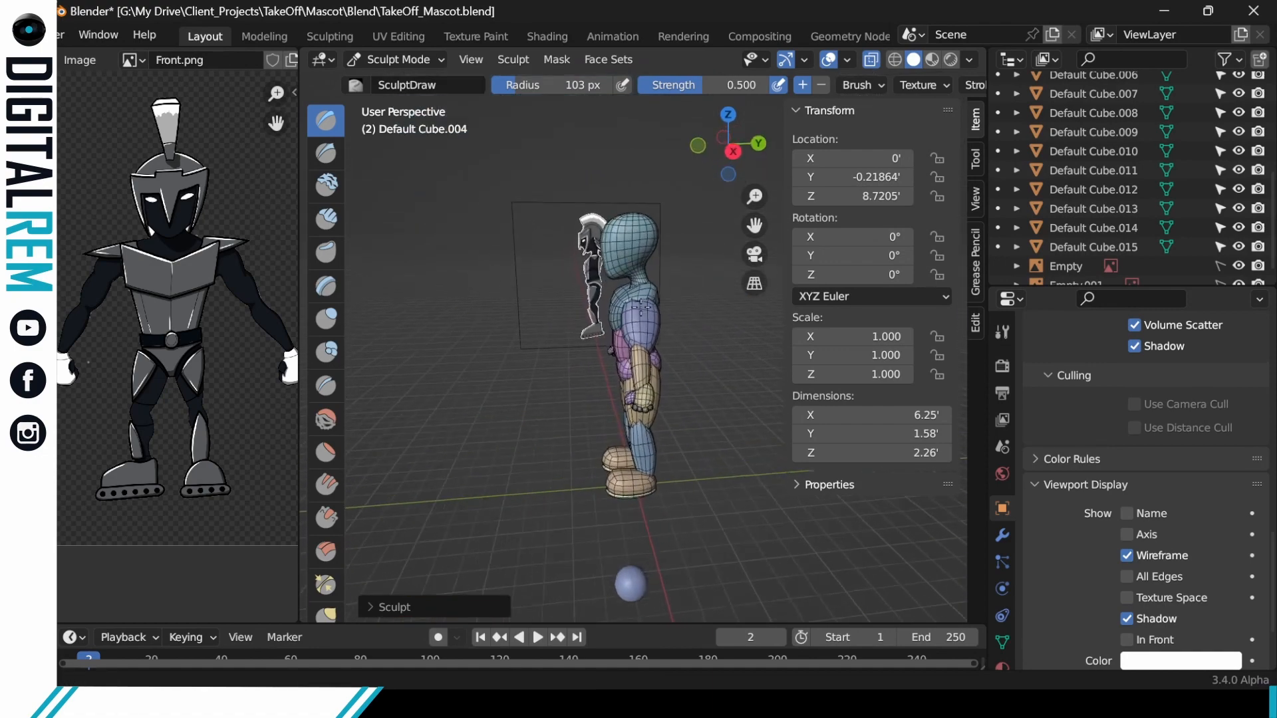
{"action": "middle_click_drag", "start_coordinate": [693, 266], "coordinate": [570, 363]}
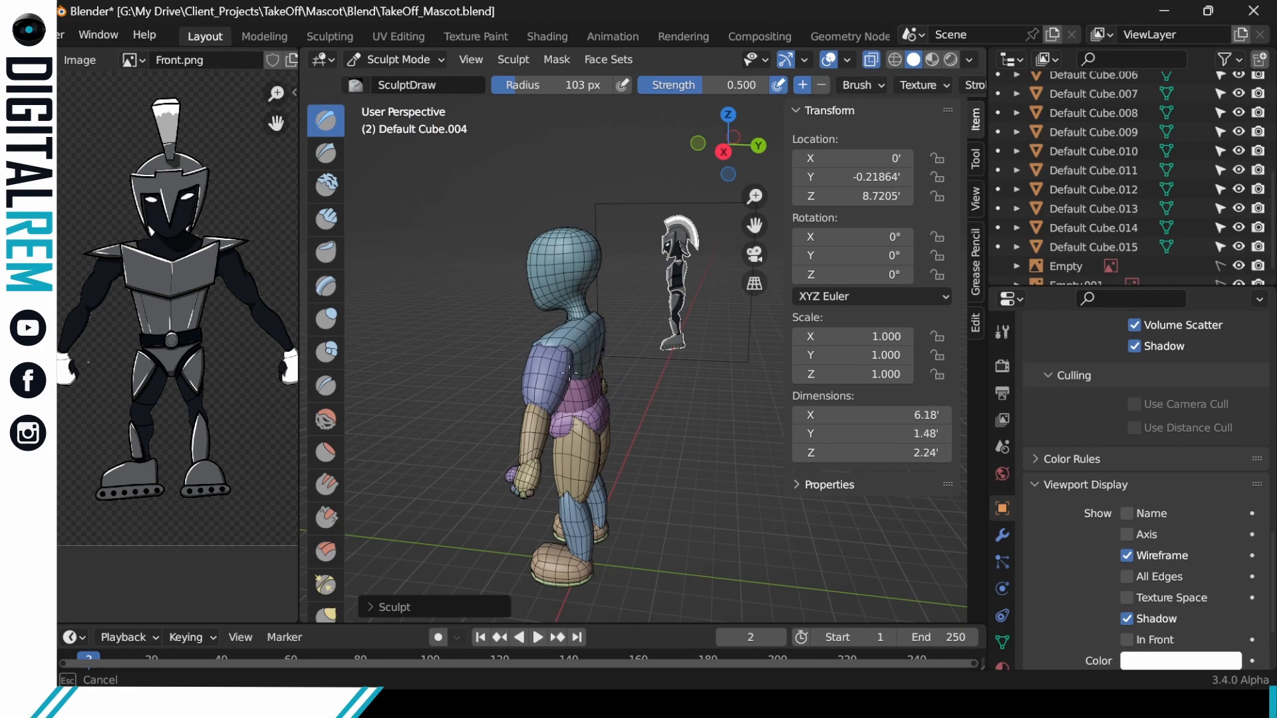
Slim the upper arms with further sculpt strokes along their sides, undoing one stroke along the way.
{"action": "middle_click_drag", "start_coordinate": [579, 392], "coordinate": [672, 258], "text": "ctrl"}
{"action": "middle_click_drag", "start_coordinate": [528, 333], "coordinate": [592, 347], "text": "shift"}
{"action": "mouse_move", "coordinate": [522, 352]}
{"action": "middle_mouse_down"}
{"action": "mouse_move", "coordinate": [529, 382]}
{"action": "mouse_move", "coordinate": [506, 360]}
{"action": "middle_mouse_up"}
{"action": "left_click_drag", "start_coordinate": [506, 359], "coordinate": [525, 373]}
{"action": "mouse_move", "coordinate": [525, 372]}
{"action": "middle_mouse_down"}
{"action": "mouse_move", "coordinate": [565, 399]}
{"action": "mouse_move", "coordinate": [544, 404]}
{"action": "mouse_move", "coordinate": [645, 406]}
{"action": "mouse_move", "coordinate": [712, 456]}
{"action": "middle_mouse_up"}
{"action": "key", "text": "ctrl+z"}
{"action": "left_click_drag", "start_coordinate": [518, 332], "coordinate": [520, 366]}
{"action": "middle_click_drag", "start_coordinate": [639, 393], "coordinate": [547, 341]}
{"action": "left_click_drag", "start_coordinate": [547, 340], "coordinate": [535, 349]}
{"action": "mouse_move", "coordinate": [535, 350]}
{"action": "middle_mouse_down"}
{"action": "mouse_move", "coordinate": [632, 372]}
{"action": "mouse_move", "coordinate": [665, 362]}
{"action": "mouse_move", "coordinate": [618, 399]}
{"action": "mouse_move", "coordinate": [583, 373]}
{"action": "middle_mouse_up"}
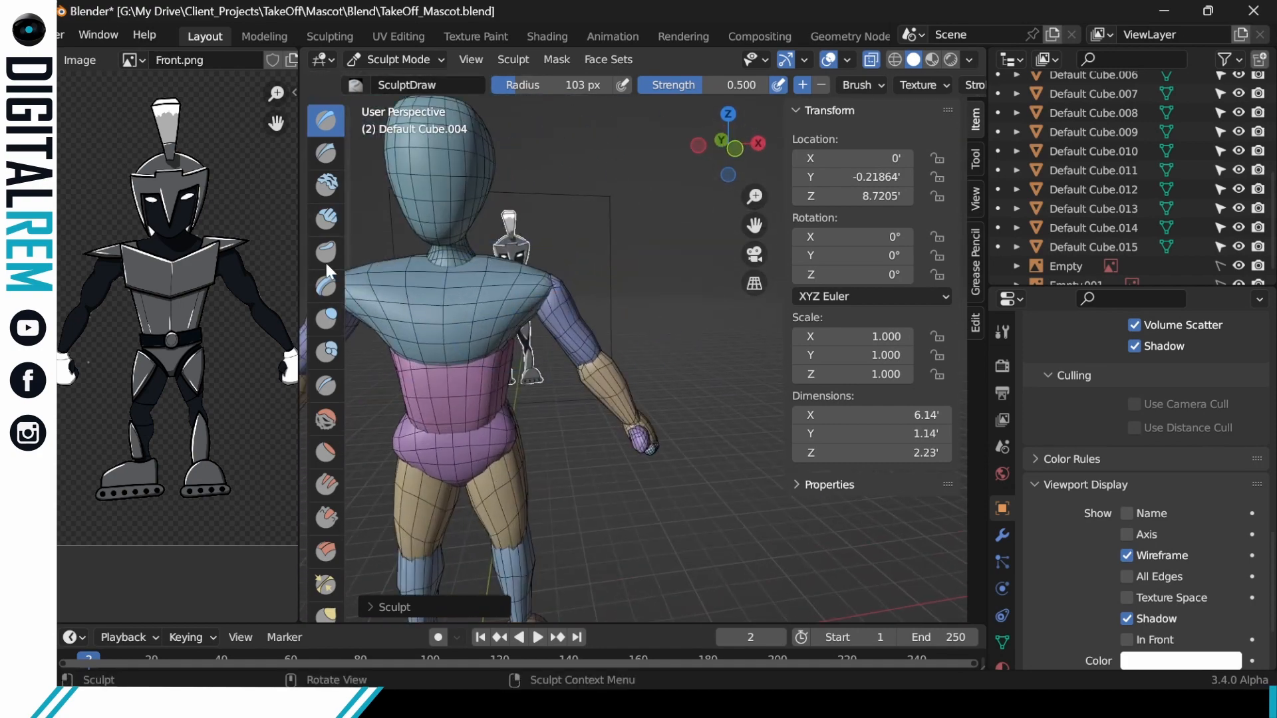
Smooth the upper arms with the Smooth brush at 0.454 strength.
{"action": "left_click", "coordinate": [326, 419]}
{"action": "mouse_move", "coordinate": [612, 284]}
{"action": "middle_mouse_down"}
{"action": "mouse_move", "coordinate": [574, 315]}
{"action": "mouse_move", "coordinate": [692, 339]}
{"action": "middle_mouse_up"}
{"action": "left_click_drag", "start_coordinate": [606, 346], "coordinate": [596, 396]}
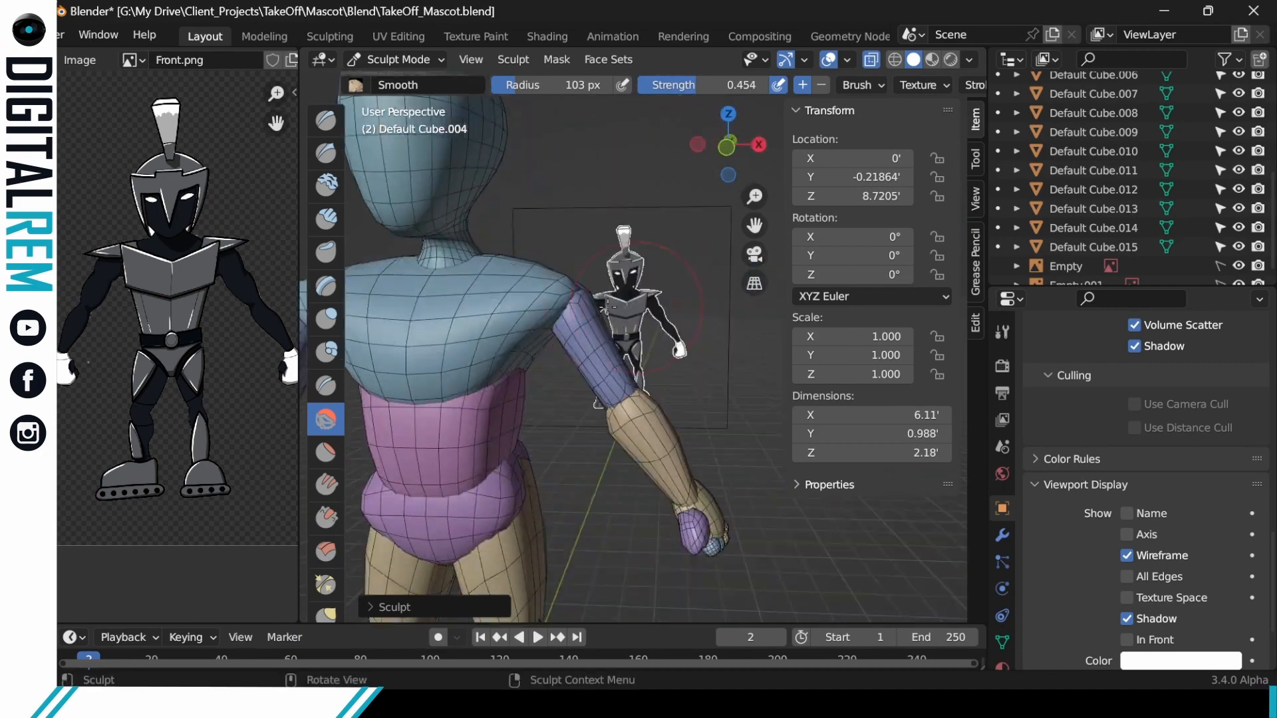
{"action": "scroll", "coordinate": [596, 399], "scroll_direction": "down", "scroll_amount": 4}
{"action": "middle_click_drag", "start_coordinate": [588, 426], "coordinate": [598, 379], "text": "shift"}
Select the forearms and put them into Sculpt Mode.
{"action": "key", "text": "ctrl+Tab"}
{"action": "scroll", "coordinate": [602, 356], "scroll_direction": "up", "scroll_amount": 4}
{"action": "left_click", "coordinate": [600, 347]}
{"action": "key", "text": "Tab"}
{"action": "key", "text": "ctrl+Tab"}
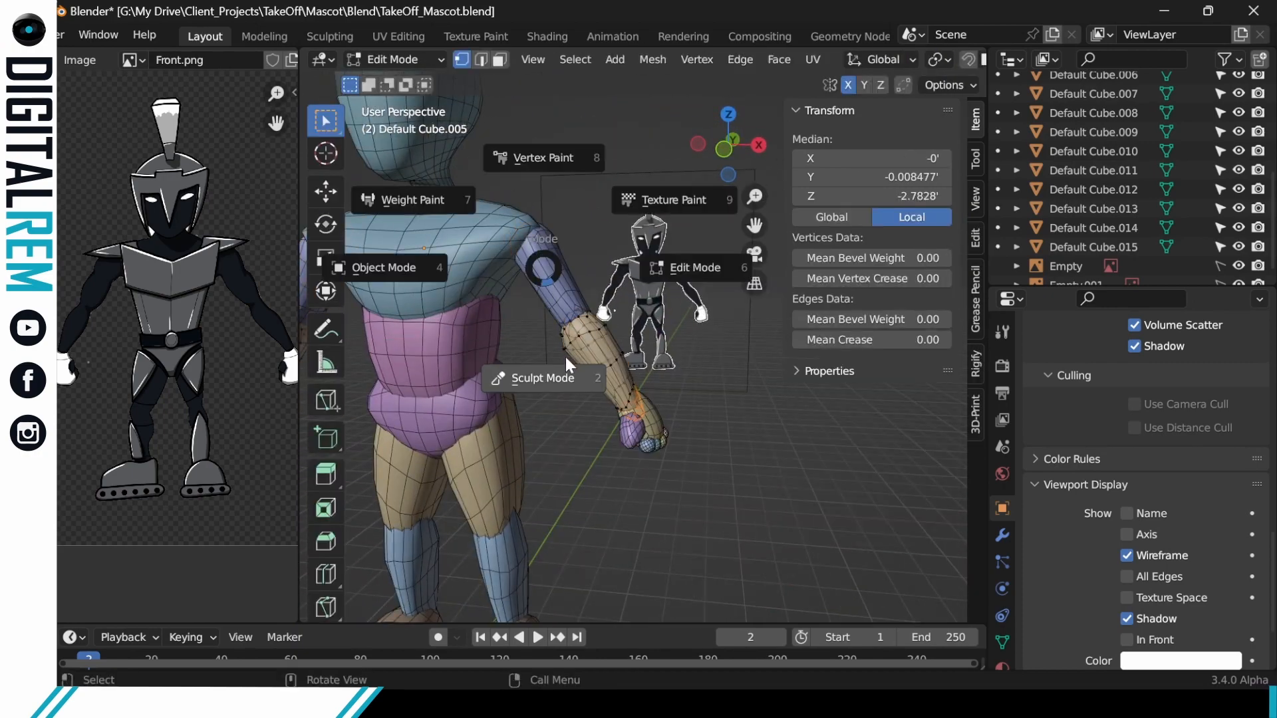
{"action": "left_click", "coordinate": [585, 447]}
Shape the forearms near the elbows with the Draw brush.
{"action": "mouse_move", "coordinate": [586, 447]}
{"action": "middle_mouse_down"}
{"action": "mouse_move", "coordinate": [613, 442]}
{"action": "mouse_move", "coordinate": [637, 377]}
{"action": "mouse_move", "coordinate": [612, 320]}
{"action": "mouse_move", "coordinate": [607, 342]}
{"action": "middle_mouse_up"}
{"action": "left_click_drag", "start_coordinate": [607, 342], "coordinate": [591, 356]}
{"action": "mouse_move", "coordinate": [592, 356]}
{"action": "middle_mouse_down"}
{"action": "mouse_move", "coordinate": [560, 290]}
{"action": "mouse_move", "coordinate": [547, 364]}
{"action": "middle_mouse_up"}
{"action": "key", "text": "ctrl+Tab"}
{"action": "left_click", "coordinate": [564, 326]}
{"action": "left_click_drag", "start_coordinate": [546, 365], "coordinate": [561, 363]}
{"action": "key", "text": "x"}
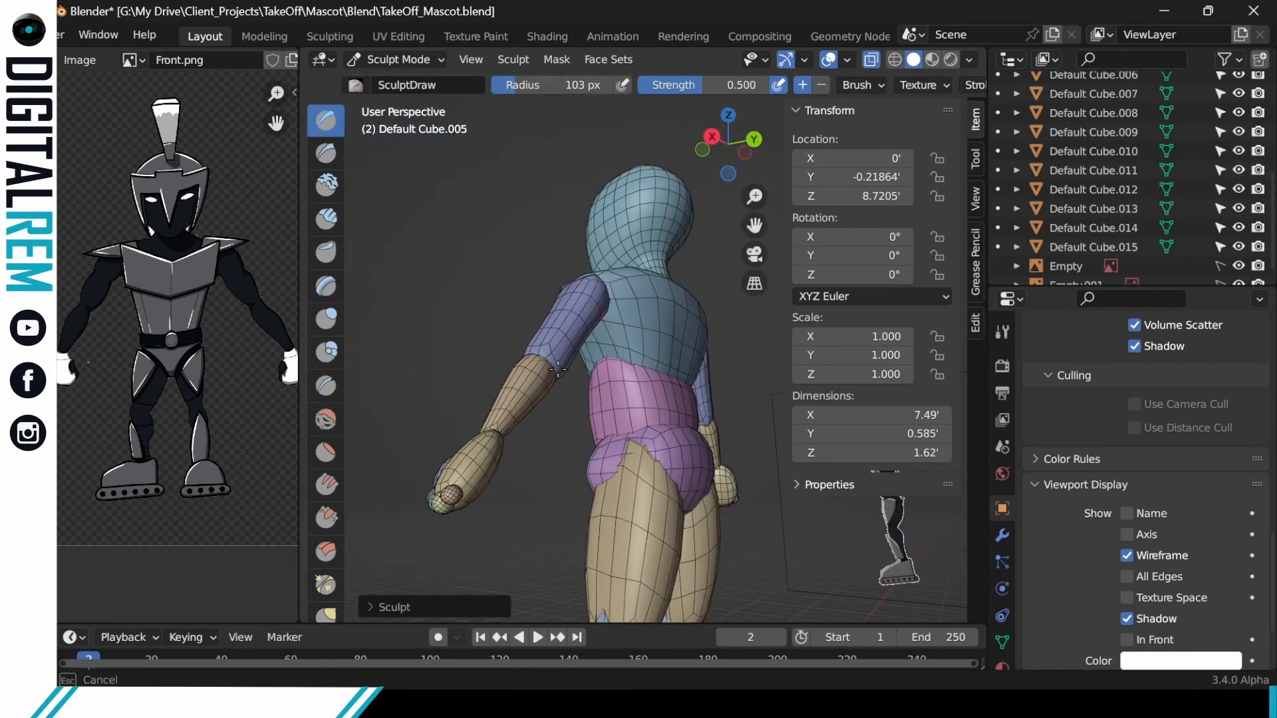
{"action": "mouse_move", "coordinate": [561, 362]}
{"action": "middle_mouse_down"}
{"action": "mouse_move", "coordinate": [590, 351]}
{"action": "mouse_move", "coordinate": [629, 291]}
{"action": "middle_mouse_up"}
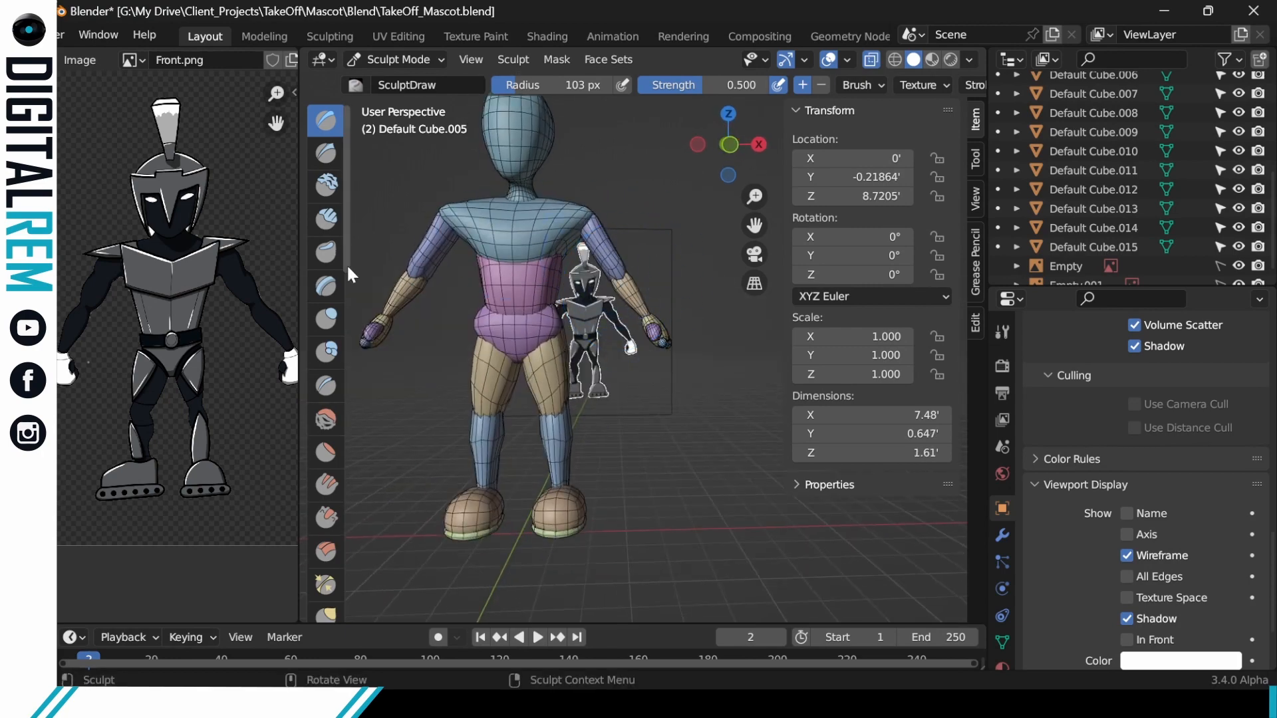
Adjust the forearm outline with the Elastic Deform brush.
{"action": "scroll", "coordinate": [325, 299], "scroll_direction": "down", "scroll_amount": 5}
{"action": "left_click", "coordinate": [325, 349]}
{"action": "mouse_move", "coordinate": [621, 300]}
{"action": "left_mouse_down"}
{"action": "mouse_move", "coordinate": [637, 303]}
{"action": "mouse_move", "coordinate": [628, 277]}
{"action": "left_mouse_up"}
Switch sculpting back to the upper arms.
{"action": "key", "text": "ctrl+Tab"}
{"action": "left_click", "coordinate": [434, 263]}
{"action": "left_click", "coordinate": [595, 258]}
{"action": "key", "text": "ctrl+Tab"}
{"action": "left_click", "coordinate": [593, 373]}
{"action": "middle_click_drag", "start_coordinate": [628, 277], "coordinate": [633, 274]}
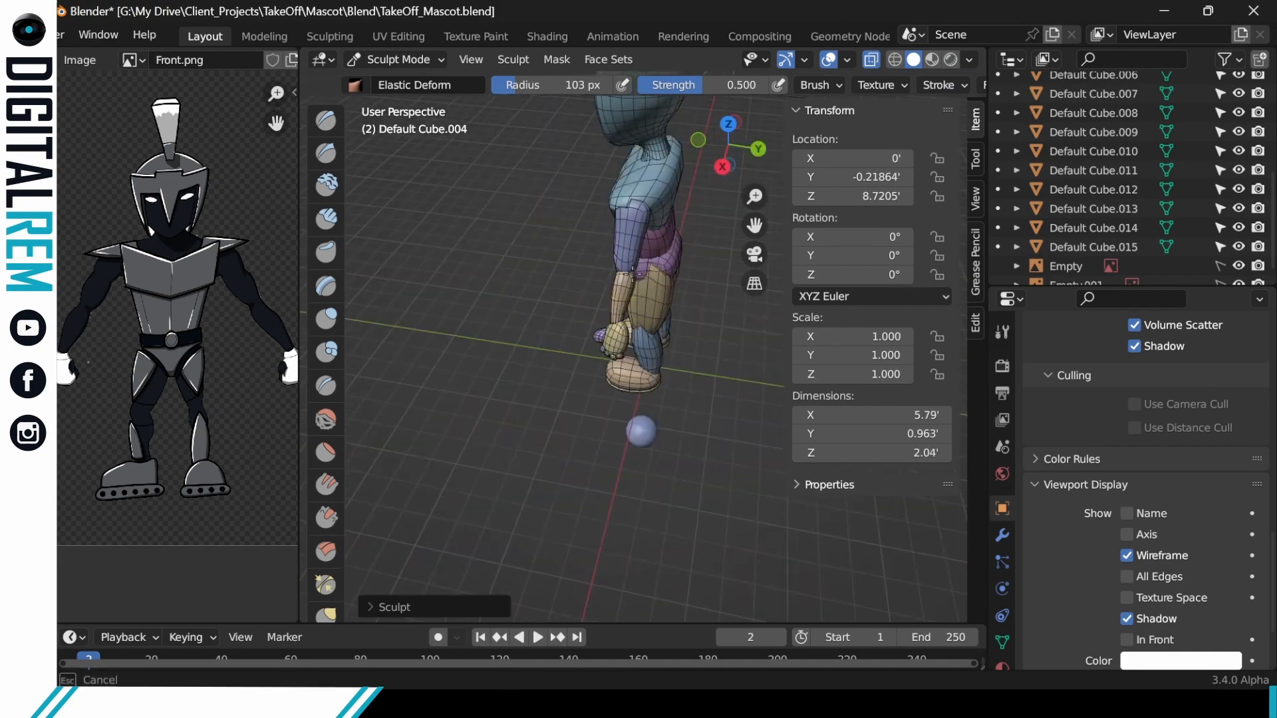
Pull the upper arms' contours into shape with the Elastic Deform brush, reducing its radius to 43 px.
{"action": "left_click_drag", "start_coordinate": [632, 273], "coordinate": [636, 272]}
{"action": "left_click_drag", "start_coordinate": [639, 205], "coordinate": [642, 202]}
{"action": "middle_click_drag", "start_coordinate": [642, 203], "coordinate": [607, 179]}
{"action": "left_click_drag", "start_coordinate": [655, 216], "coordinate": [657, 214]}
{"action": "mouse_move", "coordinate": [657, 214]}
{"action": "middle_mouse_down"}
{"action": "mouse_move", "coordinate": [645, 203]}
{"action": "mouse_move", "coordinate": [682, 230]}
{"action": "middle_mouse_up"}
{"action": "left_click_drag", "start_coordinate": [628, 251], "coordinate": [634, 250]}
{"action": "middle_click_drag", "start_coordinate": [635, 250], "coordinate": [565, 229]}
{"action": "left_click_drag", "start_coordinate": [651, 216], "coordinate": [658, 232]}
{"action": "middle_click_drag", "start_coordinate": [658, 232], "coordinate": [698, 206]}
{"action": "left_click_drag", "start_coordinate": [661, 186], "coordinate": [670, 179]}
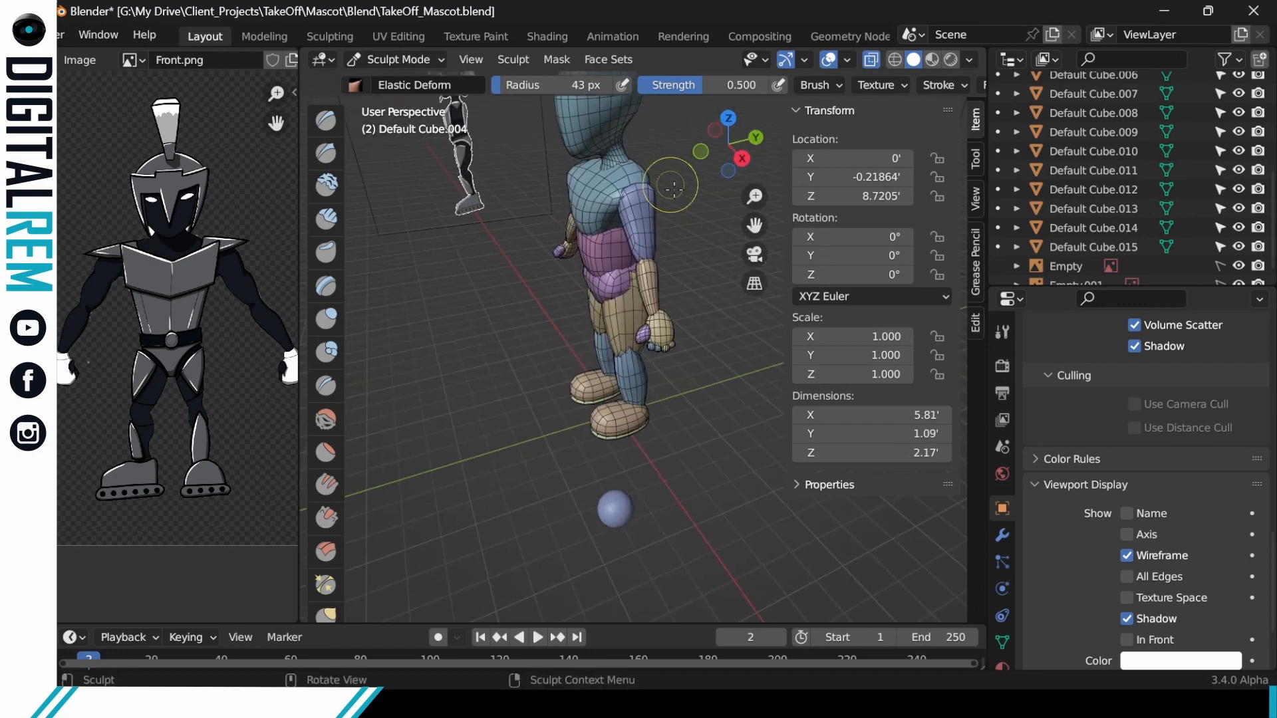
Refine the shoulder and elbow ends of the upper arms with Elastic Deform, and switch sculpting to the forearms.
{"action": "middle_click_drag", "start_coordinate": [670, 179], "coordinate": [675, 216]}
{"action": "left_click_drag", "start_coordinate": [619, 190], "coordinate": [616, 179]}
{"action": "mouse_move", "coordinate": [615, 180]}
{"action": "middle_mouse_down"}
{"action": "mouse_move", "coordinate": [562, 221]}
{"action": "mouse_move", "coordinate": [601, 174]}
{"action": "middle_mouse_up"}
{"action": "left_click_drag", "start_coordinate": [644, 160], "coordinate": [651, 153]}
{"action": "middle_click_drag", "start_coordinate": [651, 153], "coordinate": [681, 160]}
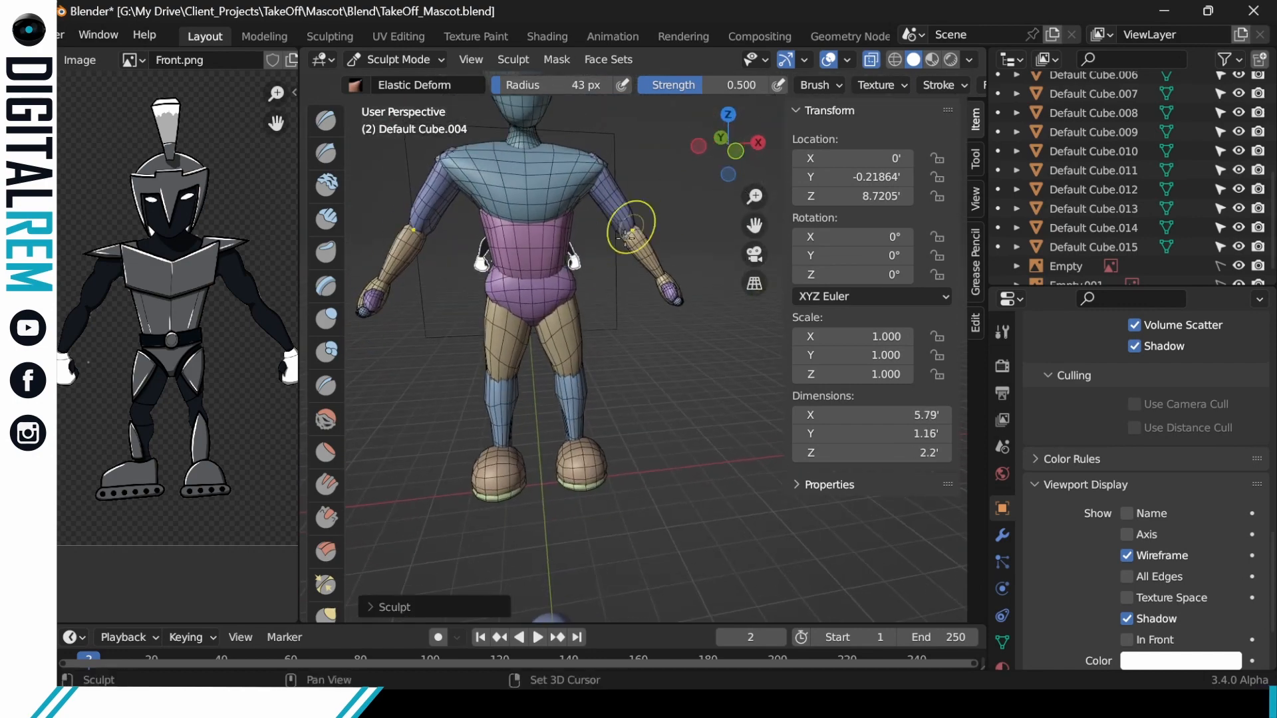
{"action": "left_click_drag", "start_coordinate": [632, 228], "coordinate": [623, 226], "text": "shift"}
{"action": "key", "text": "alt+q"}
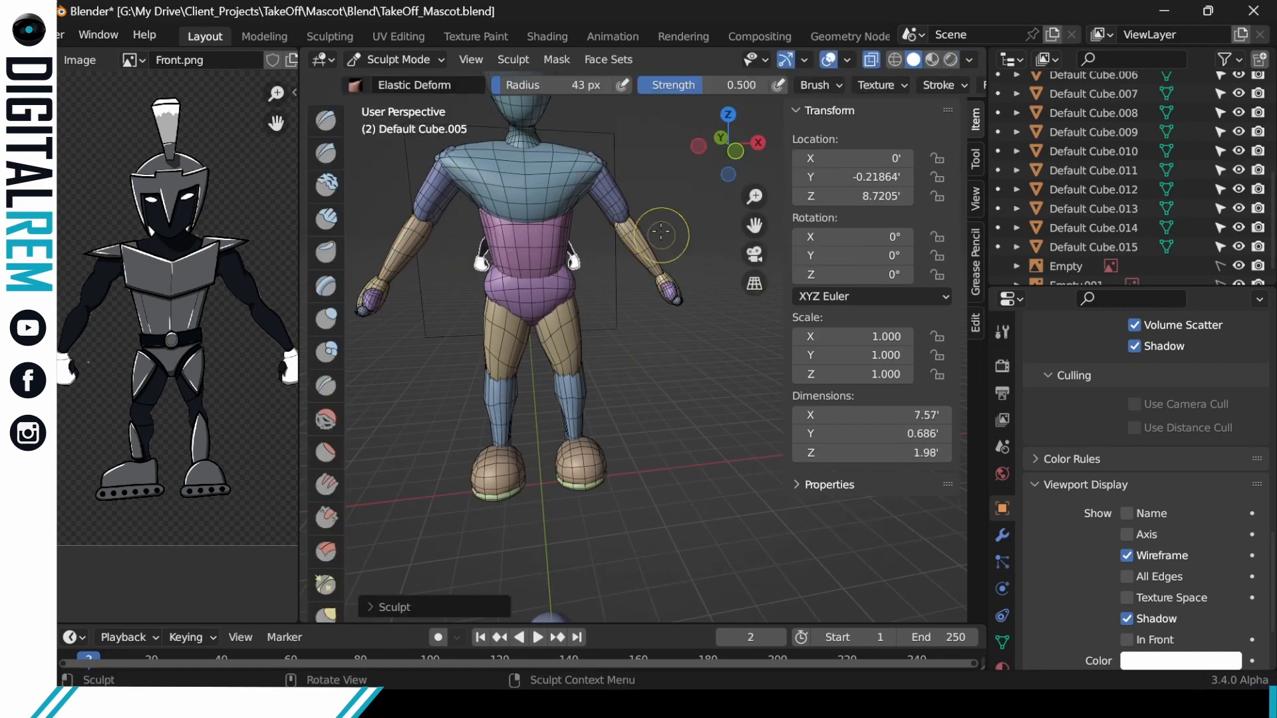
Select the forearm and hand objects together, enter Edit Mode in front view and select one arm's linked geometry.
{"action": "mouse_move", "coordinate": [661, 238]}
{"action": "middle_mouse_down", "text": "ctrl"}
{"action": "mouse_move", "coordinate": [645, 349]}
{"action": "mouse_move", "coordinate": [645, 303]}
{"action": "middle_mouse_up", "text": "ctrl"}
{"action": "middle_click_drag", "start_coordinate": [645, 303], "coordinate": [654, 287]}
{"action": "middle_click_drag", "start_coordinate": [654, 287], "coordinate": [638, 236], "text": "ctrl"}
{"action": "key", "text": "ctrl+Tab"}
{"action": "mouse_move", "coordinate": [592, 281]}
{"action": "left_mouse_down"}
{"action": "mouse_move", "coordinate": [618, 271]}
{"action": "mouse_move", "coordinate": [570, 313]}
{"action": "left_mouse_up"}
{"action": "left_click", "coordinate": [606, 283]}
{"action": "key", "text": "Tab"}
{"action": "key", "text": "l"}
Try to move the selected forearm and hand geometry down along the arm.
{"action": "key", "text": "g"}
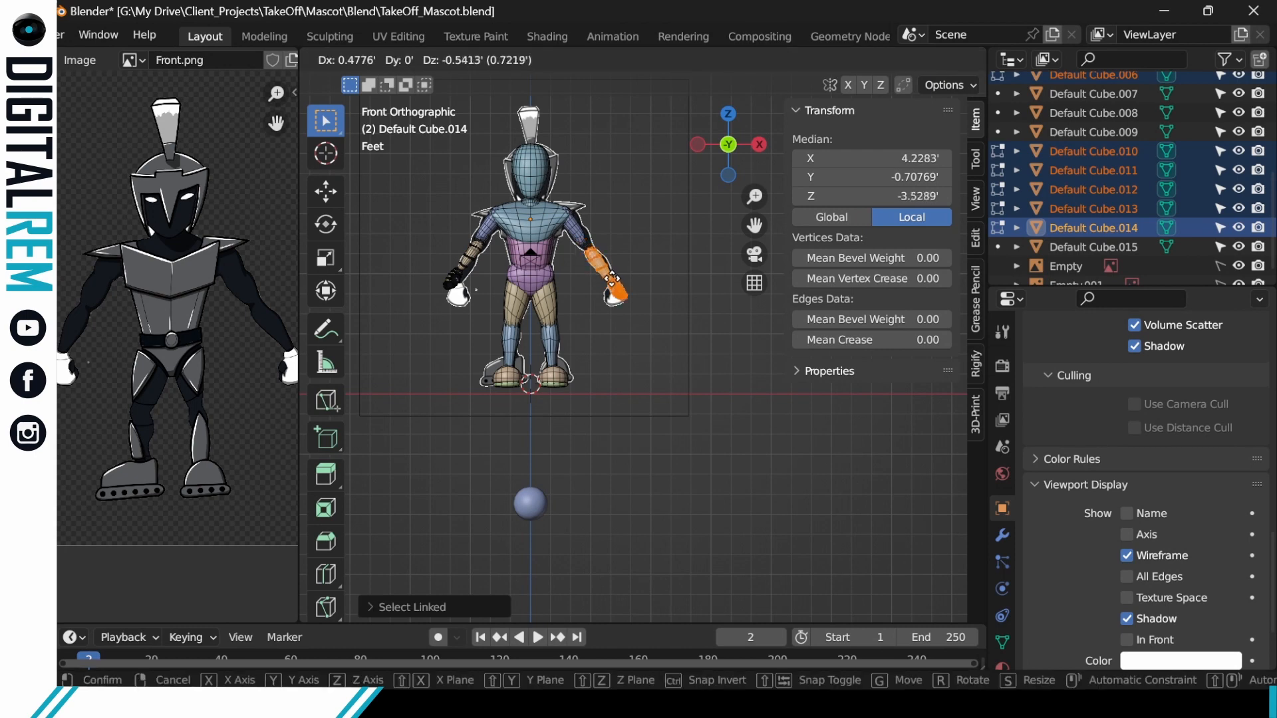
{"action": "left_click", "coordinate": [621, 274]}
{"action": "key", "text": "ctrl+z"}
Delete the vertices of the forearm and hand on the negative X side and return to Object Mode.
{"action": "key", "text": "Tab"}
{"action": "key", "text": "ctrl+Tab"}
{"action": "left_click", "coordinate": [613, 273]}
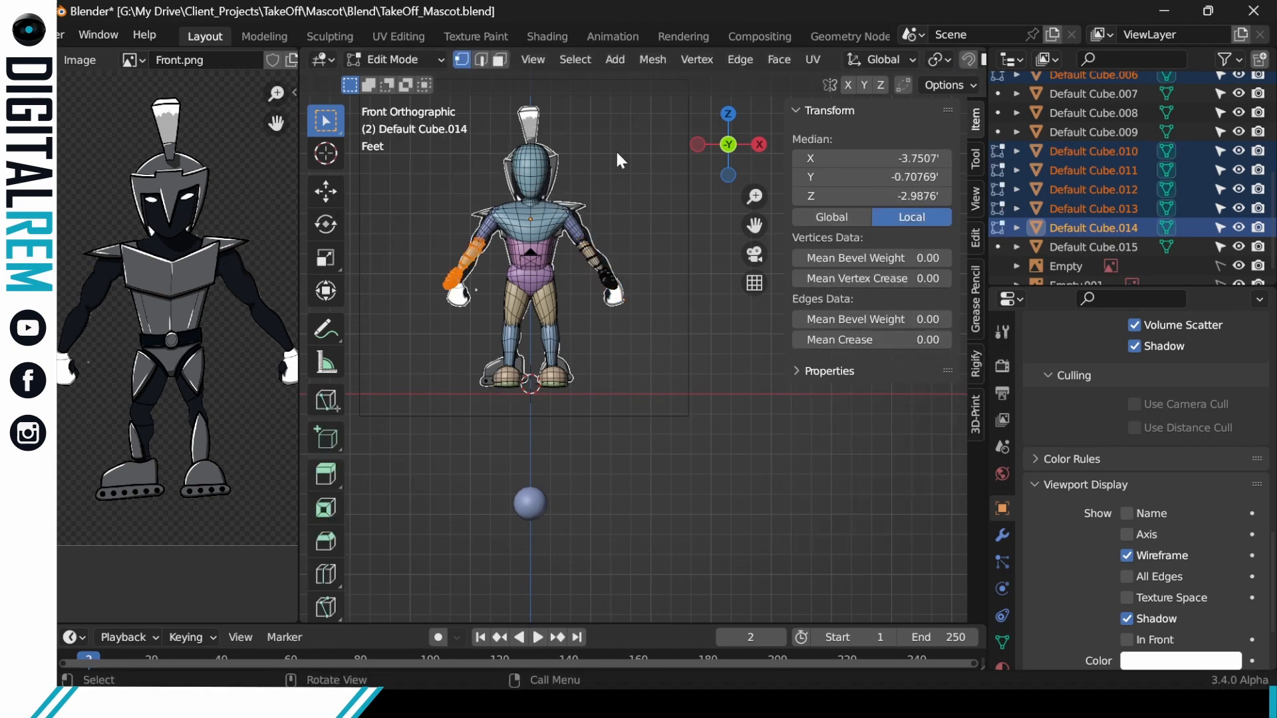
{"action": "key", "text": "x"}
{"action": "left_click", "coordinate": [437, 269]}
{"action": "key", "text": "Tab"}
Add X-axis Mirror modifiers to the hand parts Default Cube.014 and Default Cube.006.
{"action": "left_click", "coordinate": [1002, 536]}
{"action": "left_click", "coordinate": [1091, 363]}
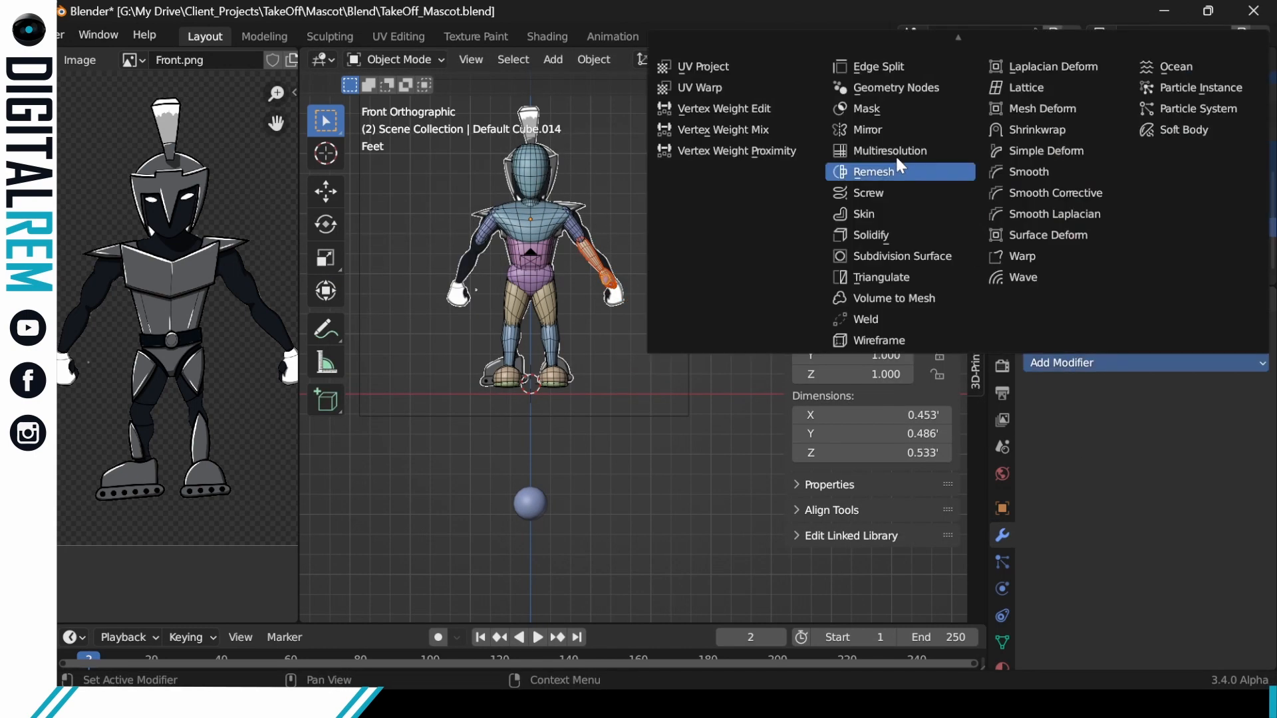
{"action": "left_click", "coordinate": [881, 129]}
{"action": "left_click", "coordinate": [594, 257]}
{"action": "left_click", "coordinate": [1090, 362]}
{"action": "left_click", "coordinate": [881, 128]}
{"action": "left_click", "coordinate": [604, 273]}
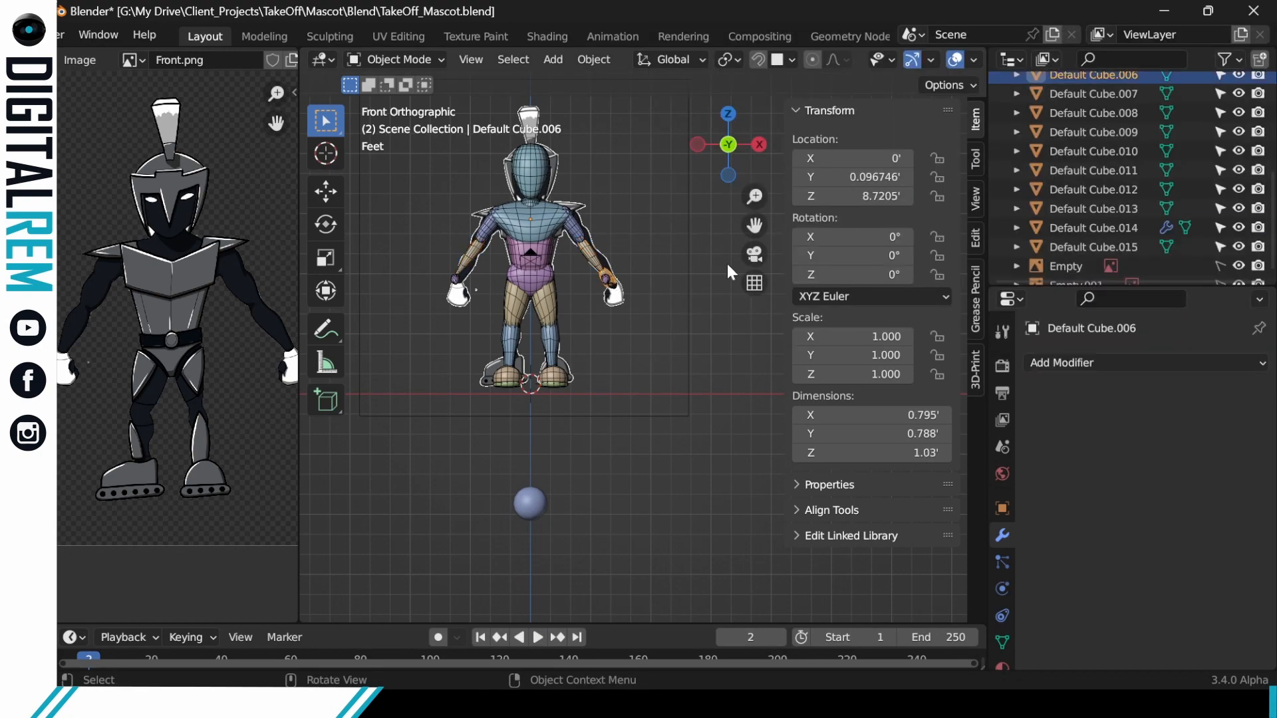
{"action": "left_click", "coordinate": [1091, 363]}
{"action": "left_click", "coordinate": [882, 128]}
Copy the Mirror modifier from Default Cube.006 to the remaining hand parts, Default Cube.010 through Default Cube.013.
{"action": "left_click", "coordinate": [606, 279]}
{"action": "left_click", "coordinate": [611, 283]}
{"action": "left_click", "coordinate": [630, 260]}
{"action": "middle_click_drag", "start_coordinate": [628, 257], "coordinate": [599, 246]}
{"action": "scroll", "coordinate": [625, 279], "scroll_direction": "up", "scroll_amount": 6}
{"action": "left_click", "coordinate": [628, 326], "text": "shift"}
{"action": "left_click", "coordinate": [637, 326], "text": "shift"}
{"action": "left_click", "coordinate": [652, 327], "text": "shift"}
{"action": "left_click", "coordinate": [640, 293], "text": "shift"}
{"action": "left_click", "coordinate": [594, 60]}
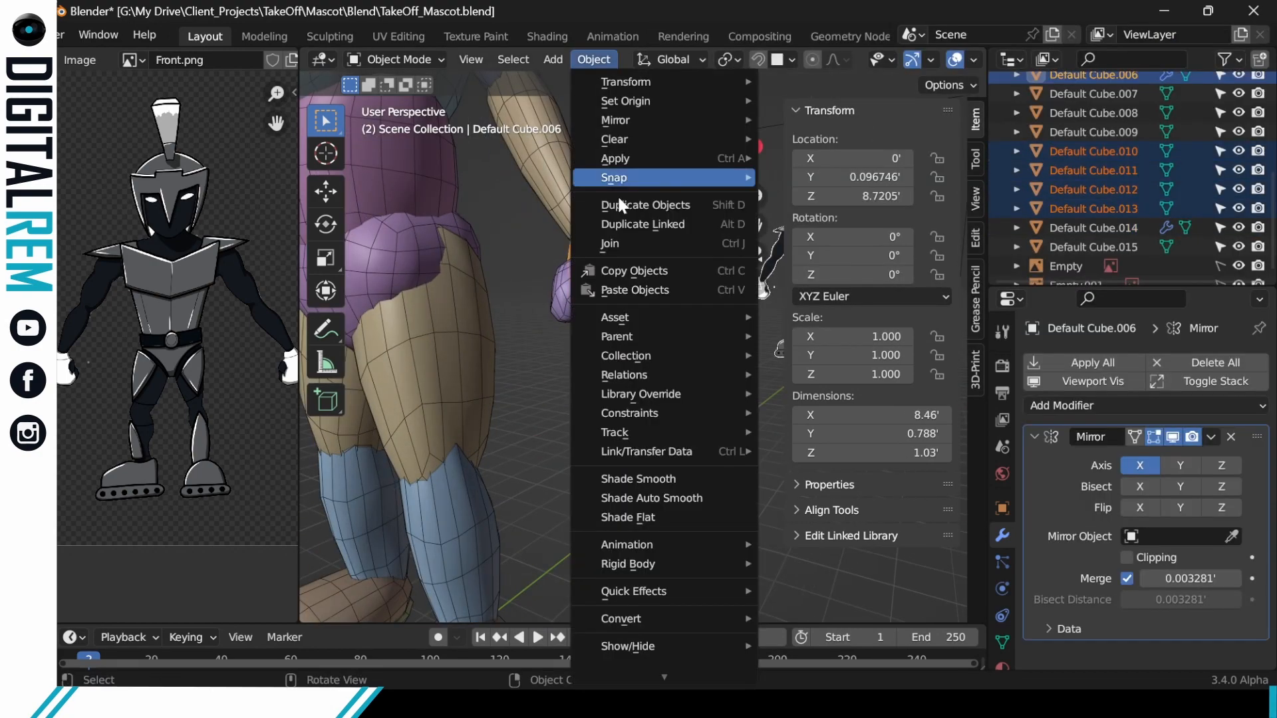
{"action": "mouse_move", "coordinate": [691, 452]}
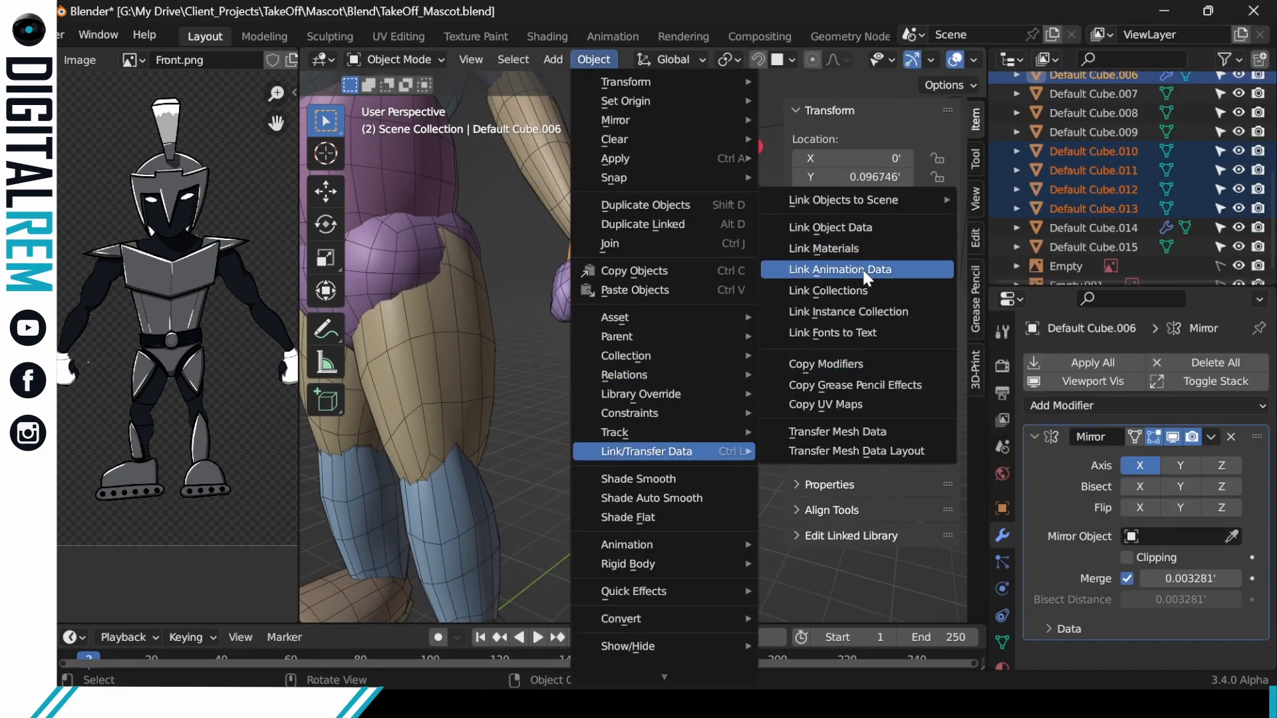
{"action": "left_click", "coordinate": [879, 364]}
{"action": "scroll", "coordinate": [599, 372], "scroll_direction": "down", "scroll_amount": 4}
{"action": "left_click", "coordinate": [599, 362]}
Delete one side's linked geometry of the upper arms and keep the other arm mirrored with an X-axis Mirror modifier.
{"action": "middle_click_drag", "start_coordinate": [585, 398], "coordinate": [665, 373]}
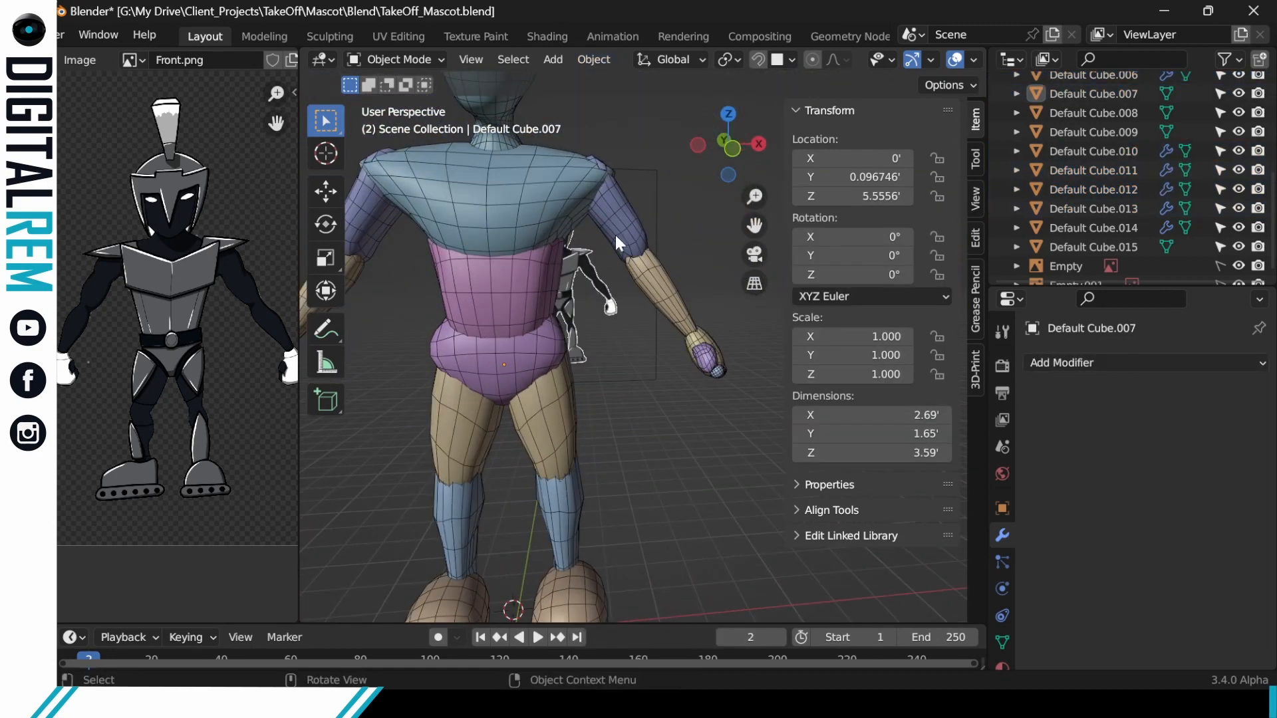
{"action": "left_click", "coordinate": [616, 235]}
{"action": "key", "text": "ctrl+Tab"}
{"action": "key", "text": "l"}
{"action": "key", "text": "x"}
{"action": "key", "text": "Return"}
{"action": "key", "text": "ctrl+KP_7"}
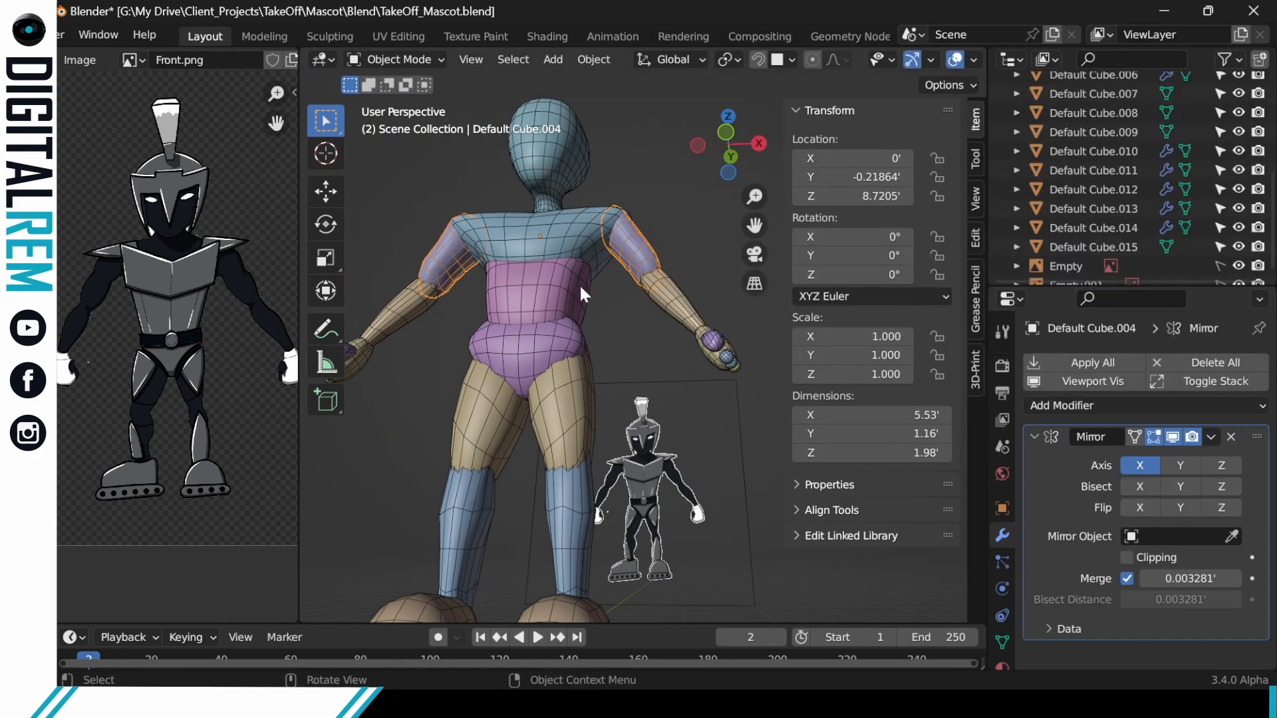
Refine the jaw and neck area of the head mesh with Elastic Deform strokes from front and angled views.
{"action": "mouse_move", "coordinate": [580, 286]}
{"action": "middle_mouse_down"}
{"action": "mouse_move", "coordinate": [590, 213]}
{"action": "mouse_move", "coordinate": [560, 204]}
{"action": "middle_mouse_up"}
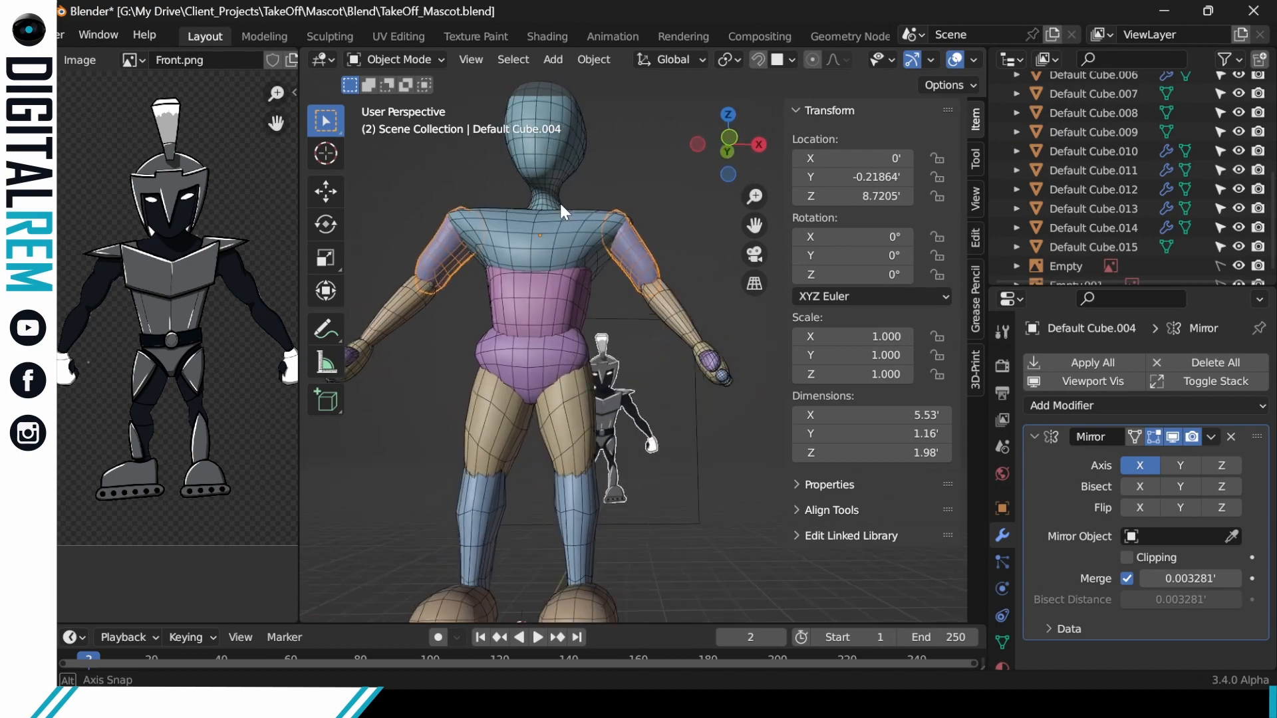
{"action": "left_click", "coordinate": [557, 201]}
{"action": "key", "text": "ctrl+Tab"}
{"action": "left_click_drag", "start_coordinate": [558, 204], "coordinate": [564, 211]}
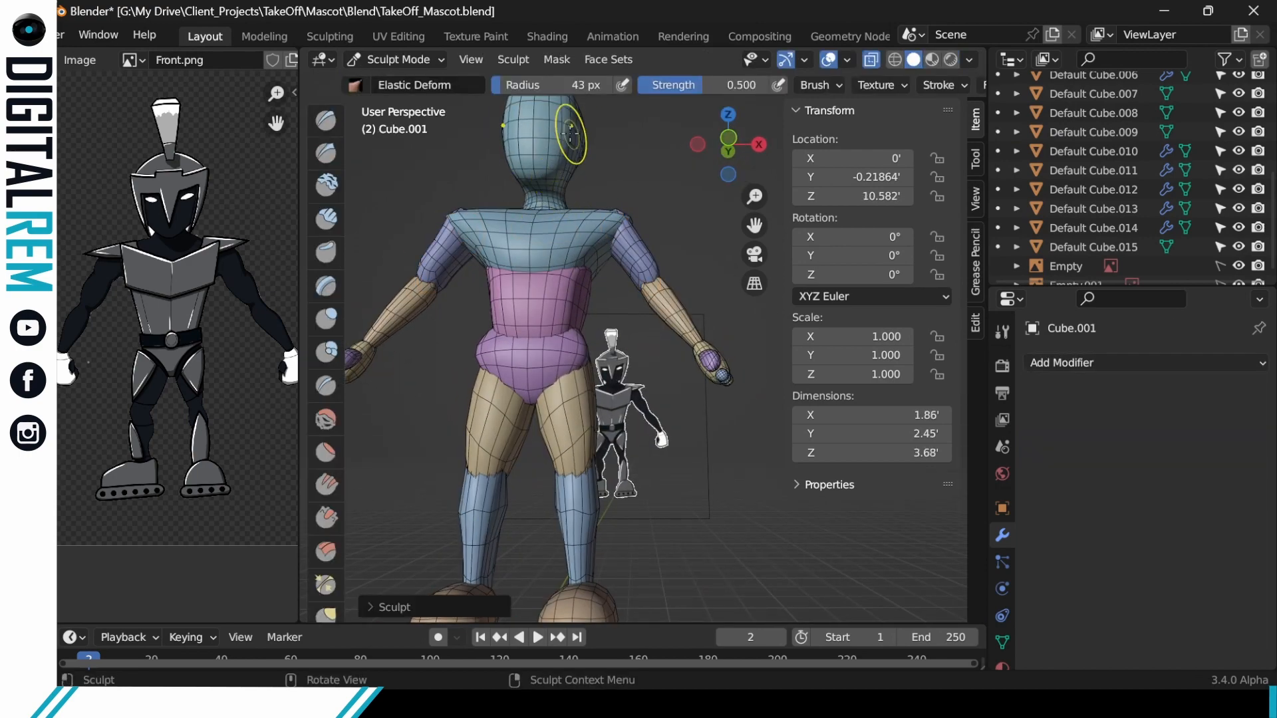
{"action": "middle_click_drag", "start_coordinate": [571, 133], "coordinate": [580, 188], "text": "shift"}
{"action": "middle_click_drag", "start_coordinate": [590, 189], "coordinate": [576, 191]}
{"action": "left_click_drag", "start_coordinate": [567, 193], "coordinate": [573, 191]}
{"action": "middle_click_drag", "start_coordinate": [565, 212], "coordinate": [571, 189]}
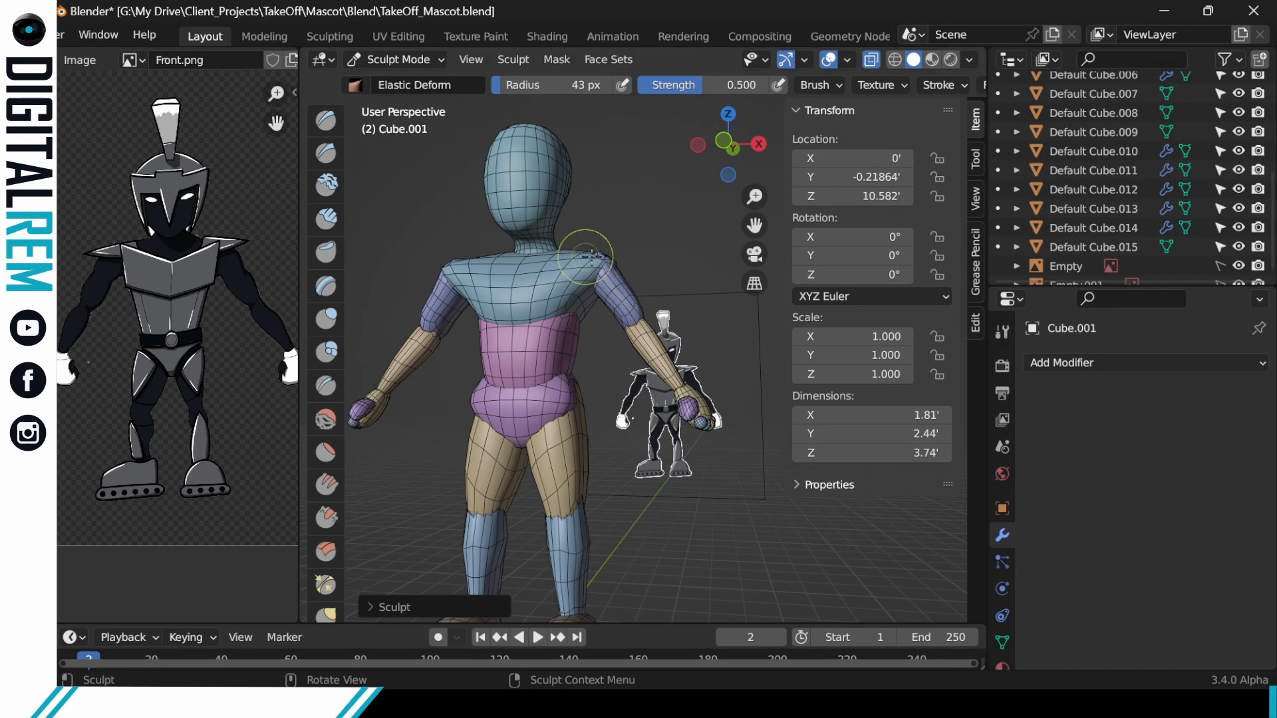
{"action": "key", "text": "ctrl+Tab"}
{"action": "left_click", "coordinate": [596, 268]}
{"action": "left_click", "coordinate": [690, 406]}
{"action": "left_click", "coordinate": [703, 406]}
{"action": "key", "text": "ctrl+Tab"}
{"action": "left_click", "coordinate": [702, 511]}
{"action": "middle_click_drag", "start_coordinate": [710, 407], "coordinate": [698, 406]}
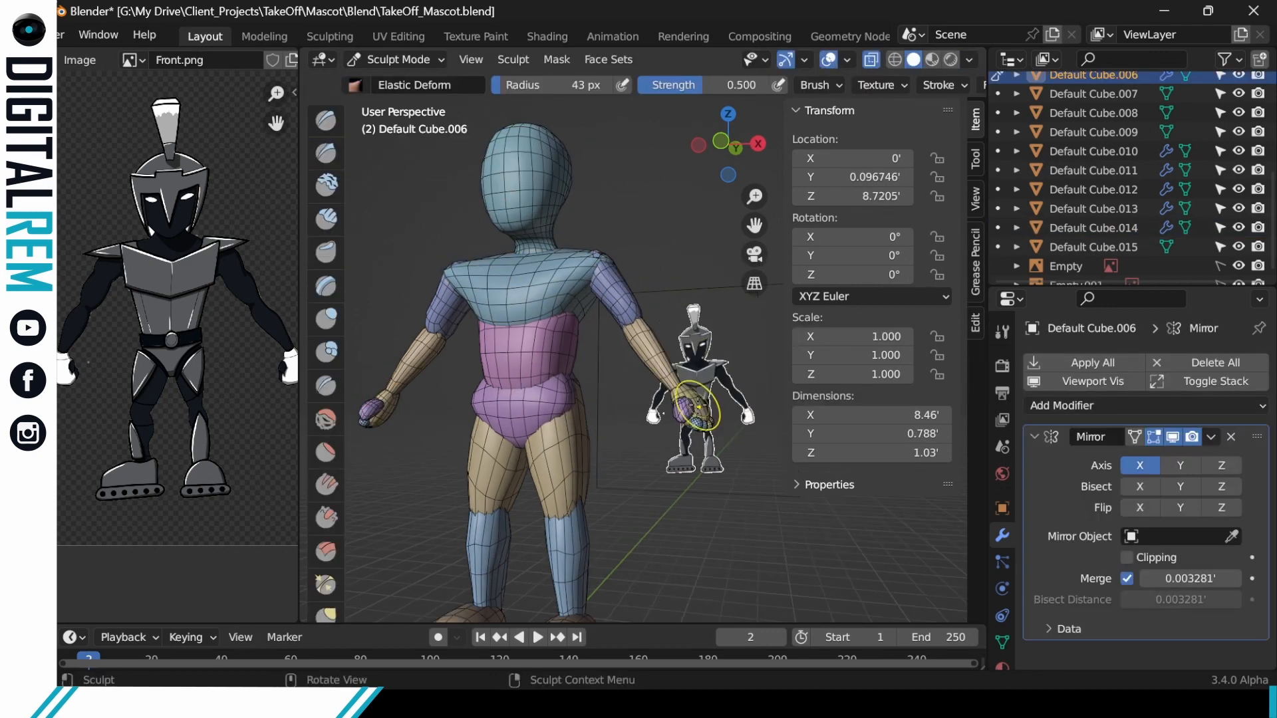
In front view Edit Mode, move the linked forearm and hand geometry about 0.5' outward along X and 0.5' down.
{"action": "left_click", "coordinate": [721, 141]}
{"action": "key", "text": "ctrl+Tab"}
{"action": "left_click_drag", "start_coordinate": [640, 343], "coordinate": [721, 453]}
{"action": "key", "text": "Tab"}
{"action": "left_click_drag", "start_coordinate": [722, 452], "coordinate": [653, 360]}
{"action": "key", "text": "l"}
{"action": "key", "text": "g"}
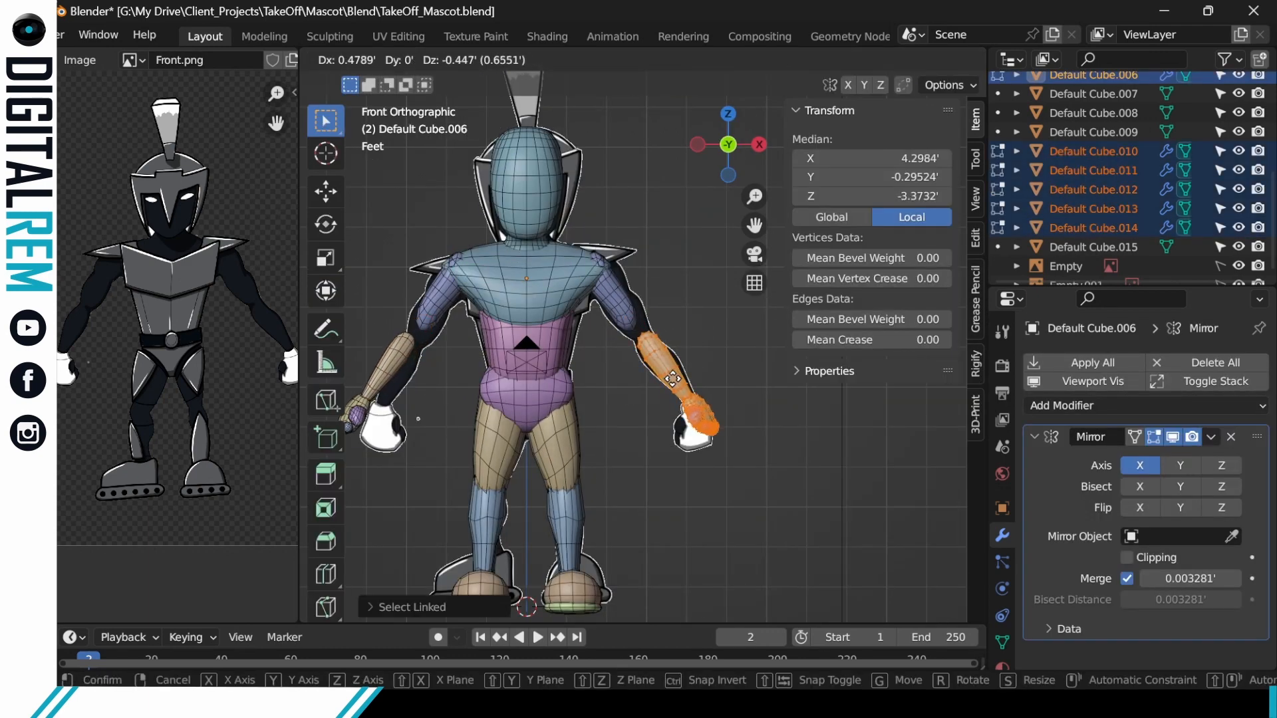
{"action": "left_click", "coordinate": [673, 380]}
{"action": "scroll", "coordinate": [674, 340], "scroll_direction": "down", "scroll_amount": 4}
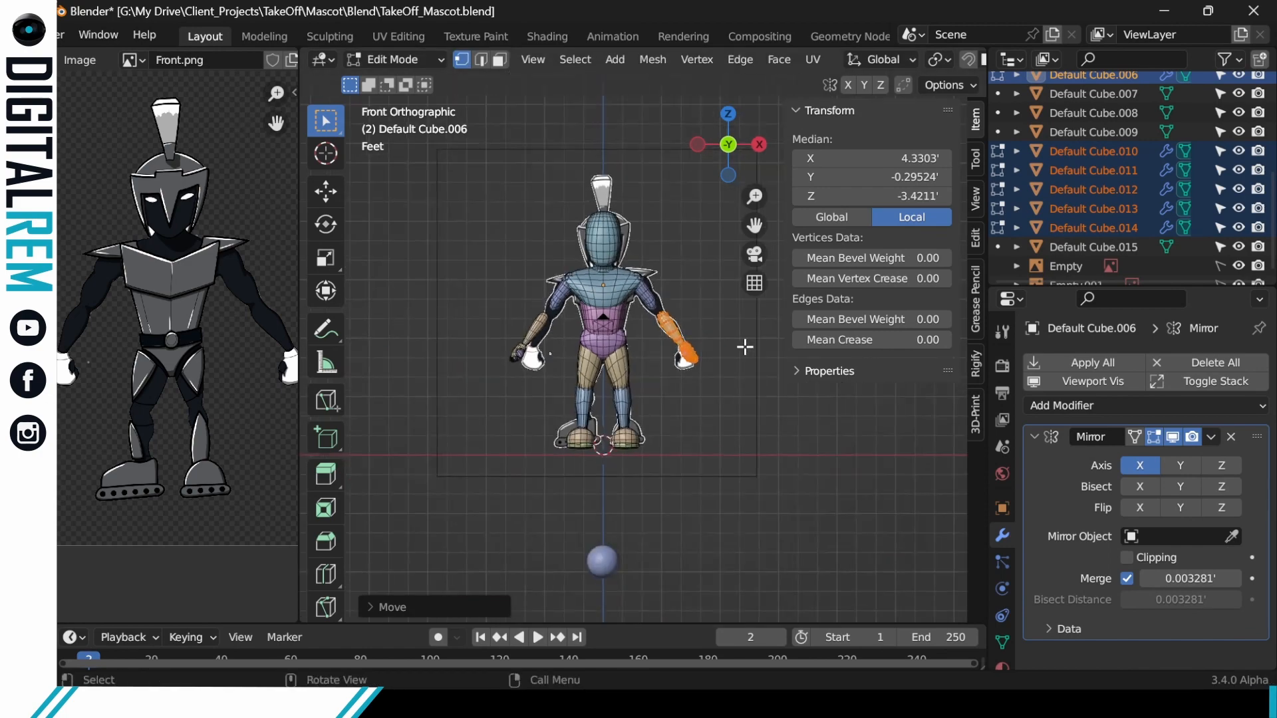
Reshape the elbow and shoulder ends of the upper arms with Elastic Deform to follow the front reference.
{"action": "scroll", "coordinate": [685, 348], "scroll_direction": "up", "scroll_amount": 5}
{"action": "key", "text": "ctrl+Tab"}
{"action": "left_click", "coordinate": [609, 222]}
{"action": "key", "text": "Tab"}
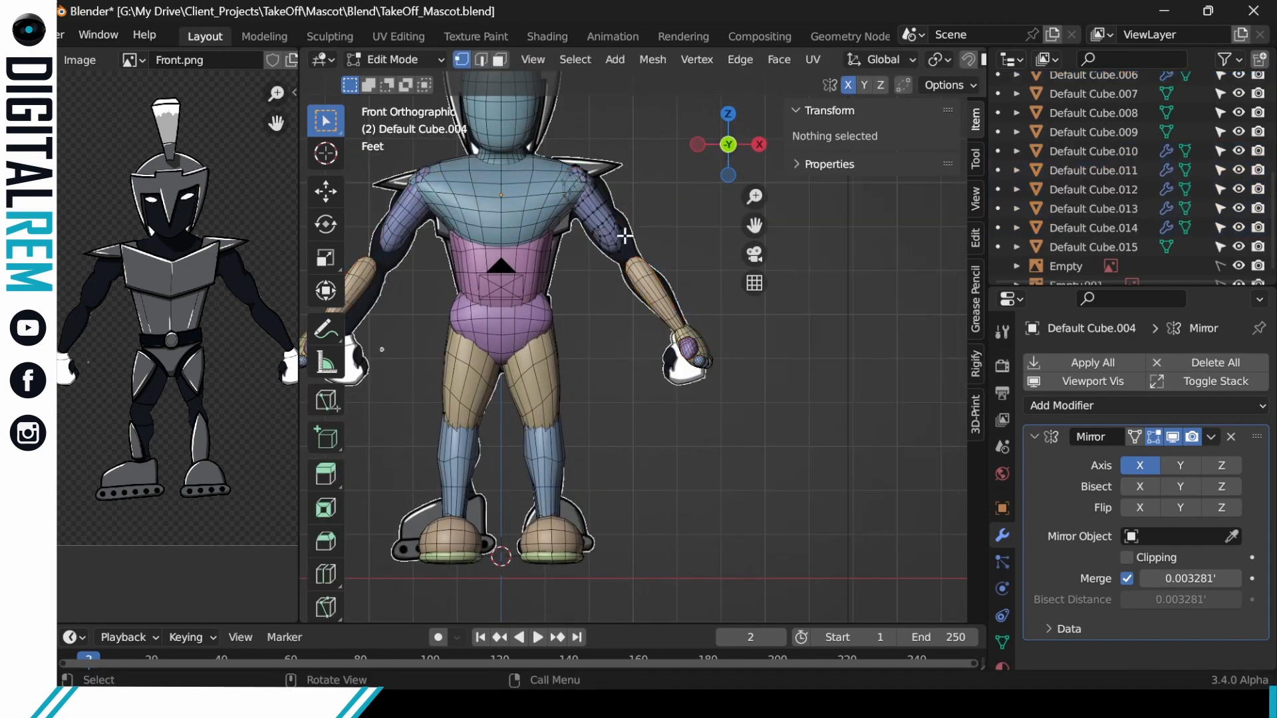
{"action": "key", "text": "ctrl+Tab"}
{"action": "left_click_drag", "start_coordinate": [613, 242], "coordinate": [631, 258]}
{"action": "left_click_drag", "start_coordinate": [599, 212], "coordinate": [605, 182]}
{"action": "left_click_drag", "start_coordinate": [604, 207], "coordinate": [611, 205]}
{"action": "key", "text": "ctrl+Tab"}
Adjust the forearms with Elastic Deform near the elbows and set the brush radius to 30 px.
{"action": "left_click", "coordinate": [648, 285]}
{"action": "key", "text": "ctrl+Tab"}
{"action": "left_click_drag", "start_coordinate": [655, 286], "coordinate": [657, 291]}
{"action": "left_click_drag", "start_coordinate": [506, 89], "coordinate": [502, 89]}
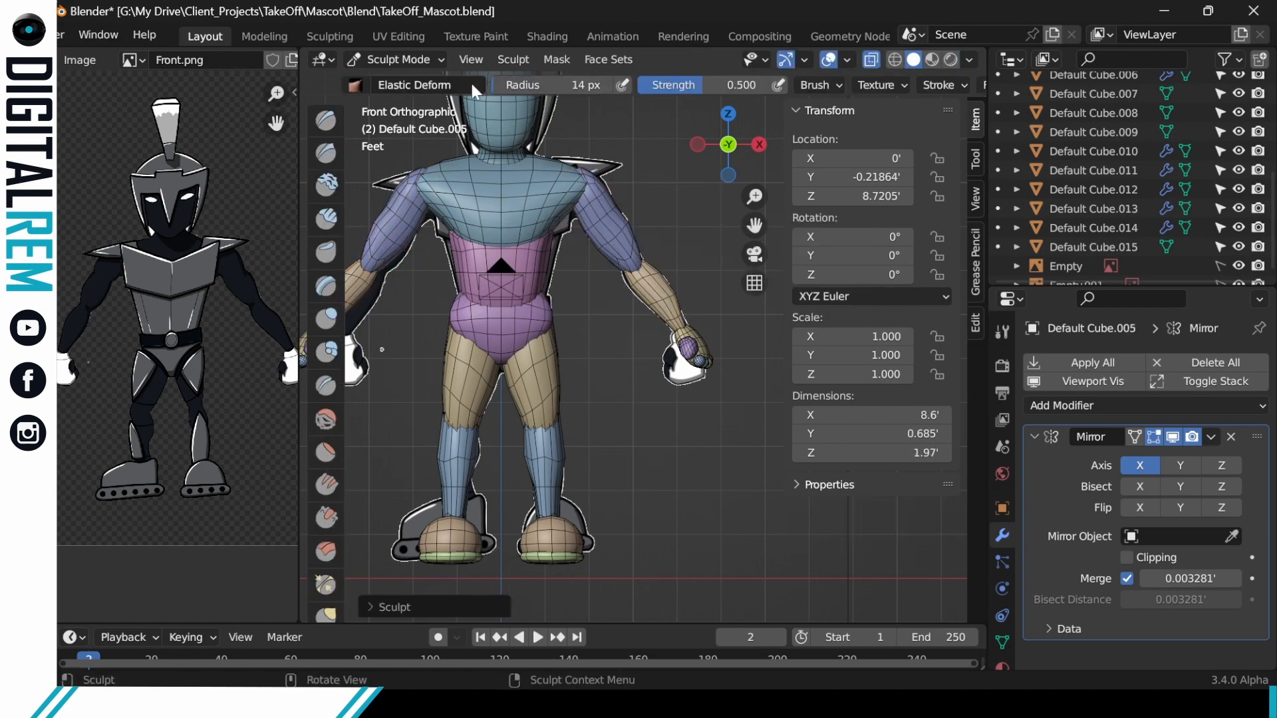
{"action": "key", "text": "ctrl+Tab"}
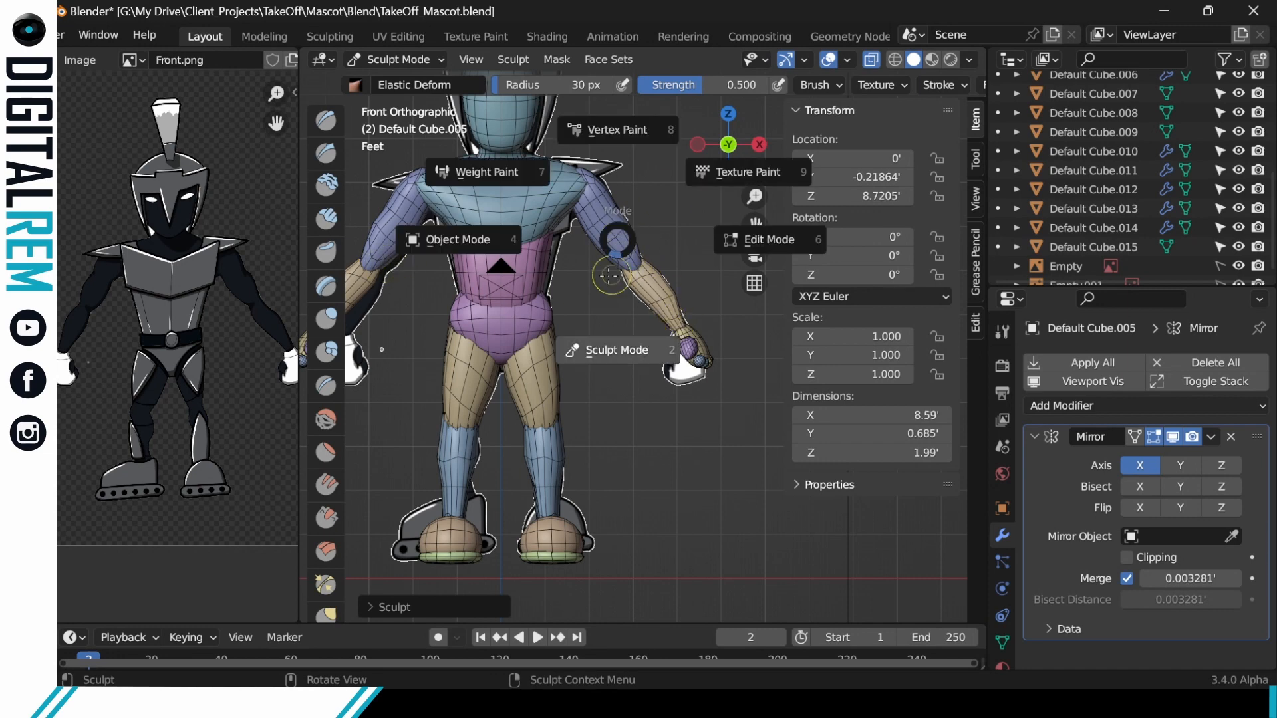
Pull the shoulder ends of the upper arms slightly up and outward with Elastic Deform.
{"action": "left_click", "coordinate": [624, 235]}
{"action": "key", "text": "ctrl+Tab"}
{"action": "left_click_drag", "start_coordinate": [593, 181], "coordinate": [600, 176]}
{"action": "key", "text": "ctrl+Tab"}
Widen the chest and shoulders of the upper torso with Elastic Deform, setting the brush radius to 59 px.
{"action": "left_click", "coordinate": [550, 210]}
{"action": "key", "text": "ctrl+Tab"}
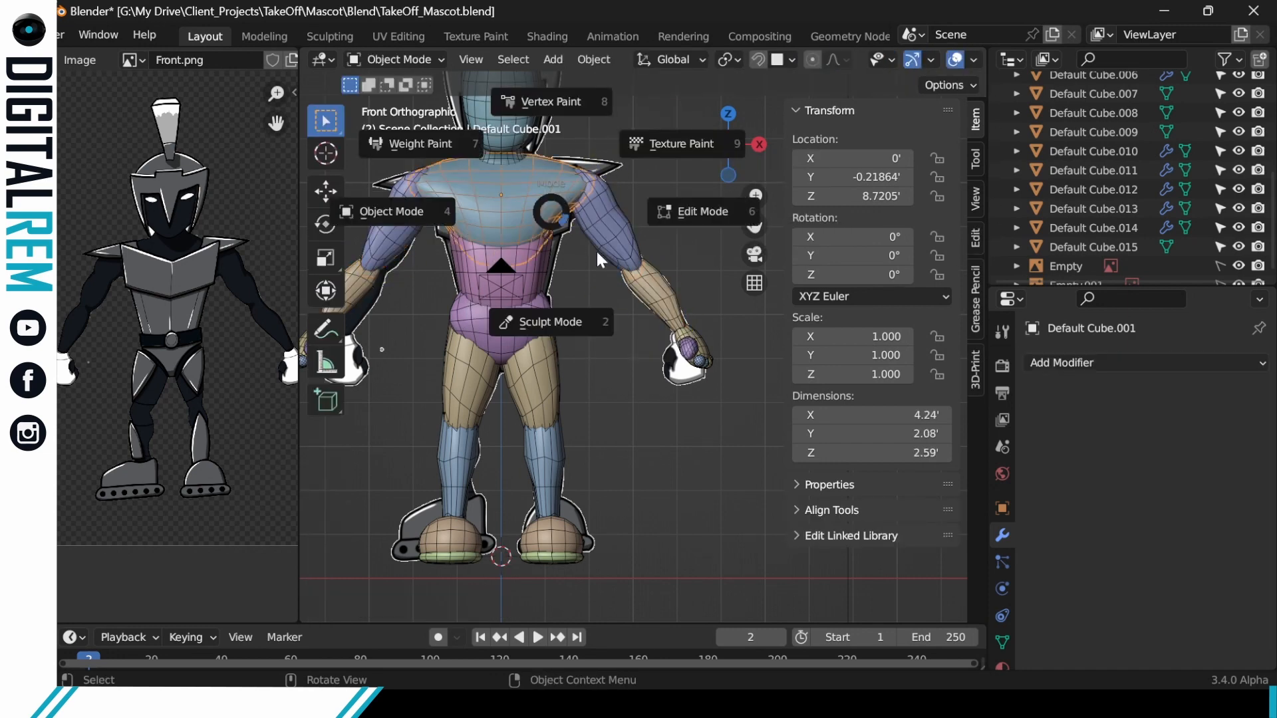
{"action": "left_click_drag", "start_coordinate": [548, 223], "coordinate": [566, 227]}
{"action": "left_click_drag", "start_coordinate": [585, 193], "coordinate": [578, 197]}
{"action": "left_click_drag", "start_coordinate": [506, 85], "coordinate": [514, 85]}
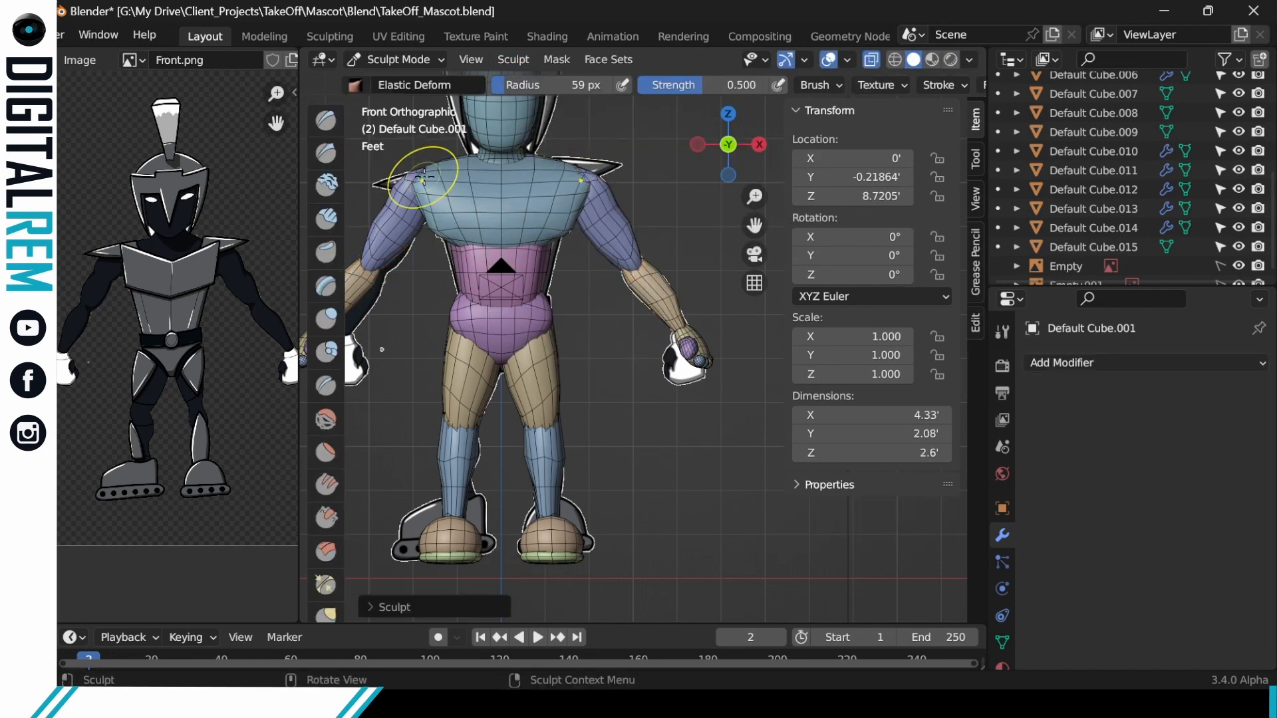
{"action": "key", "text": "ctrl+Tab"}
Adjust the sides of the abdomen with Elastic Deform to match the reference waist.
{"action": "left_click", "coordinate": [509, 279]}
{"action": "key", "text": "ctrl+Tab"}
{"action": "left_click_drag", "start_coordinate": [531, 253], "coordinate": [538, 252]}
{"action": "key", "text": "ctrl+Tab"}
Reshape the pelvis with Elastic Deform to widen the hips against the front reference.
{"action": "left_click", "coordinate": [552, 319]}
{"action": "key", "text": "ctrl+Tab"}
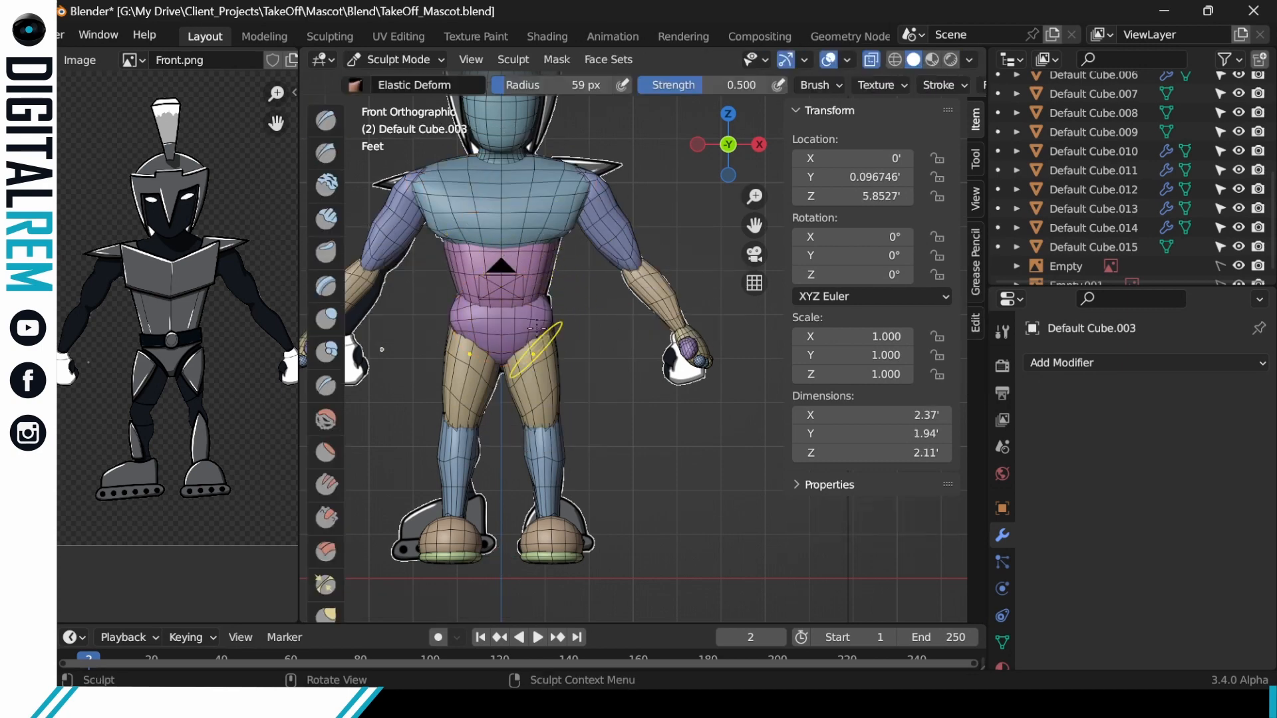
{"action": "left_click_drag", "start_coordinate": [492, 291], "coordinate": [552, 294]}
{"action": "key", "text": "ctrl+Tab"}
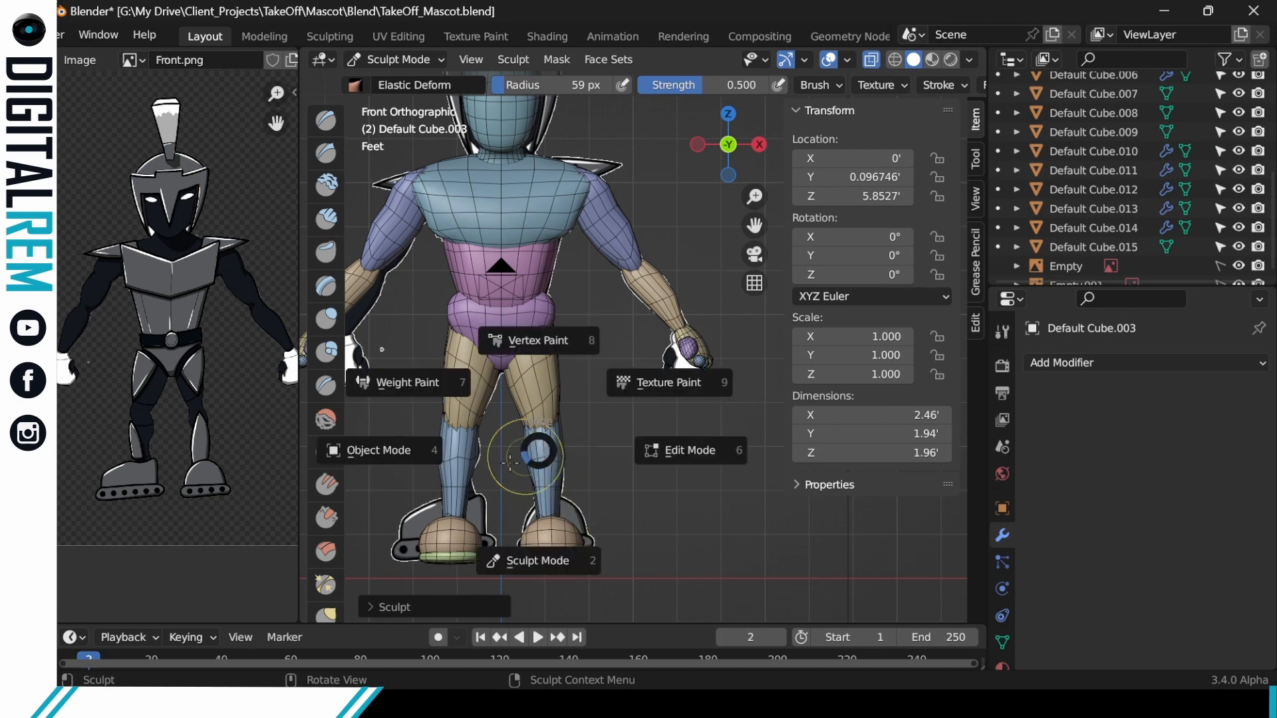
Sculpt the feet and their soles with Elastic Deform to fit the boots in the front reference.
{"action": "left_click", "coordinate": [549, 526]}
{"action": "key", "text": "Tab"}
{"action": "key", "text": "ctrl+Tab"}
{"action": "mouse_move", "coordinate": [553, 524]}
{"action": "left_mouse_down"}
{"action": "mouse_move", "coordinate": [566, 503]}
{"action": "mouse_move", "coordinate": [590, 532]}
{"action": "mouse_move", "coordinate": [522, 542]}
{"action": "mouse_move", "coordinate": [592, 557]}
{"action": "mouse_move", "coordinate": [522, 554]}
{"action": "left_mouse_up"}
{"action": "key", "text": "ctrl+Tab"}
{"action": "left_click", "coordinate": [563, 556]}
{"action": "key", "text": "ctrl+Tab"}
{"action": "left_click", "coordinate": [684, 556]}
{"action": "key", "text": "ctrl+Tab"}
{"action": "key", "text": "ctrl+Tab"}
Reshape the lower legs with Elastic Deform to match the front reference, and return to Object Mode.
{"action": "left_click", "coordinate": [561, 478]}
{"action": "key", "text": "ctrl+Tab"}
{"action": "left_click", "coordinate": [662, 500]}
{"action": "key", "text": "ctrl+Tab"}
{"action": "left_click_drag", "start_coordinate": [567, 465], "coordinate": [531, 416]}
{"action": "scroll", "coordinate": [647, 319], "scroll_direction": "down", "scroll_amount": 4}
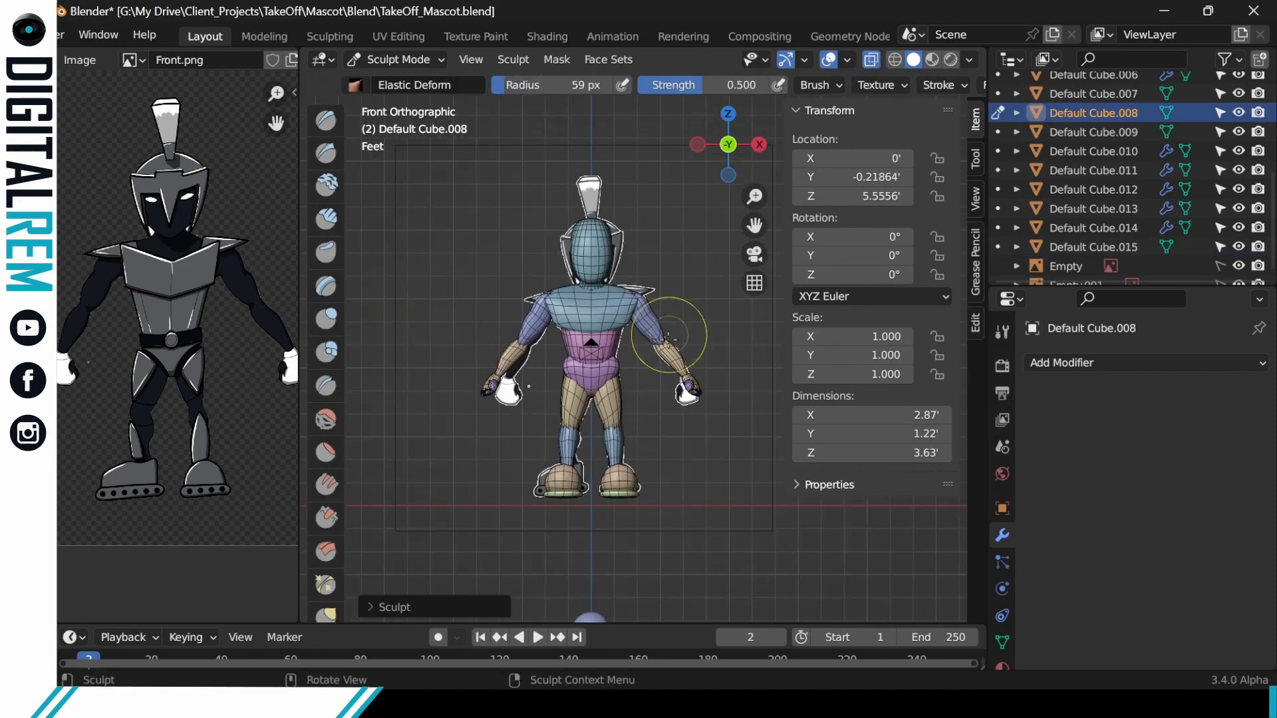
{"action": "key", "text": "ctrl+Tab"}
In right view, nudge the side reference image Empty.001 up along Z and slightly along negative Y, and toggle the reference's selectability.
{"action": "middle_click_drag", "start_coordinate": [655, 333], "coordinate": [536, 342]}
{"action": "key", "text": "KP_3"}
{"action": "scroll", "coordinate": [629, 326], "scroll_direction": "up", "scroll_amount": 4}
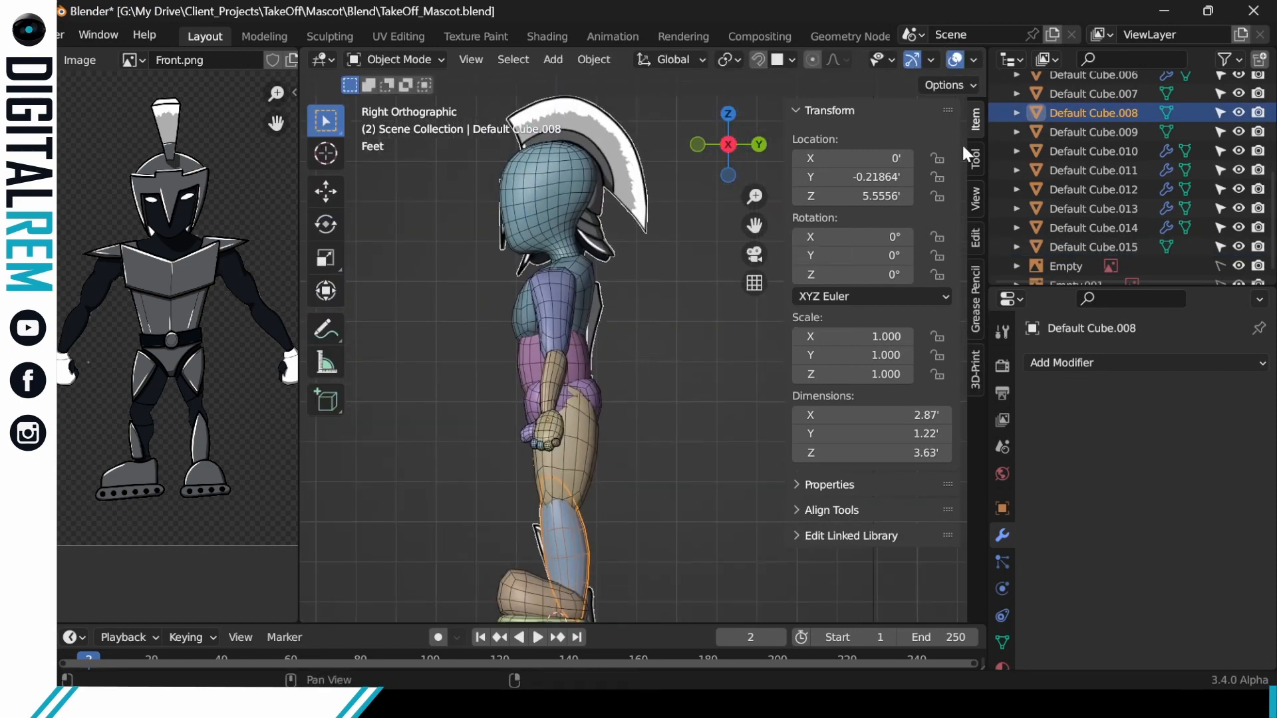
{"action": "scroll", "coordinate": [1238, 280], "scroll_direction": "down", "scroll_amount": 1}
{"action": "key", "text": "z"}
{"action": "scroll", "coordinate": [674, 352], "scroll_direction": "down", "scroll_amount": 4}
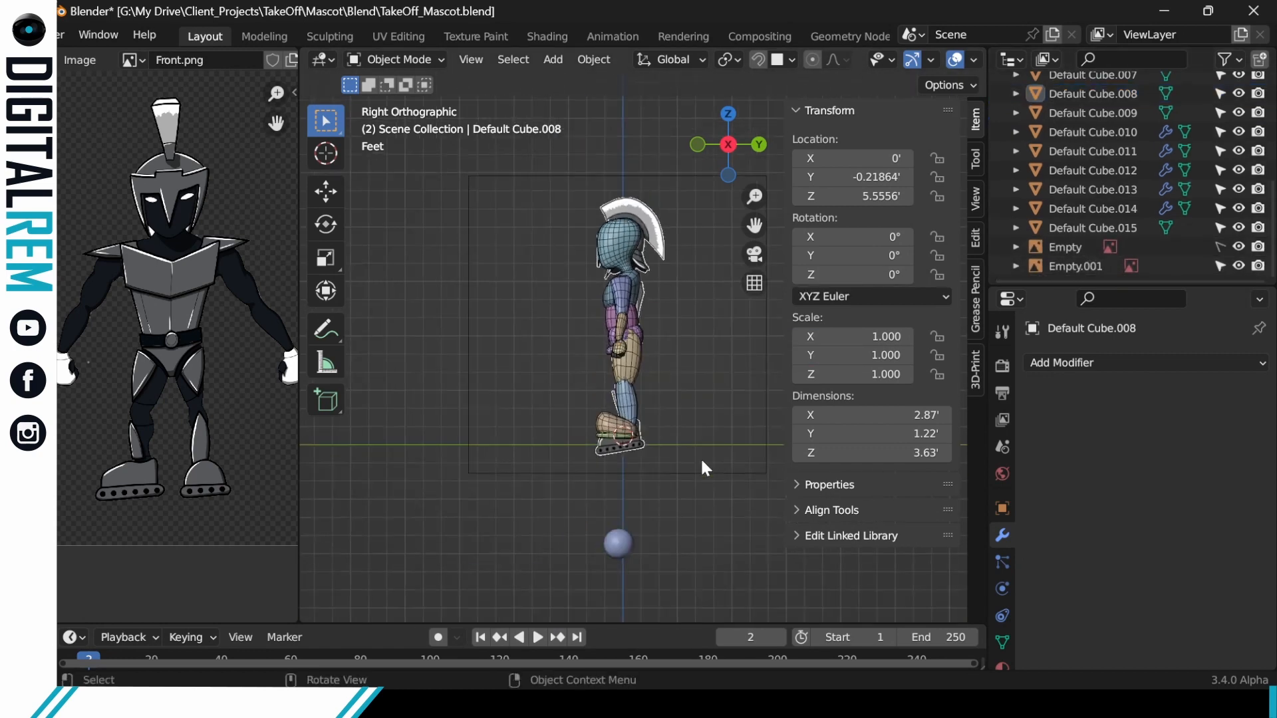
{"action": "left_click_drag", "start_coordinate": [700, 460], "coordinate": [691, 412]}
{"action": "key", "text": "g"}
{"action": "key", "text": "z"}
{"action": "left_click", "coordinate": [685, 374]}
{"action": "key", "text": "g"}
{"action": "key", "text": "y"}
{"action": "left_click", "coordinate": [678, 376]}
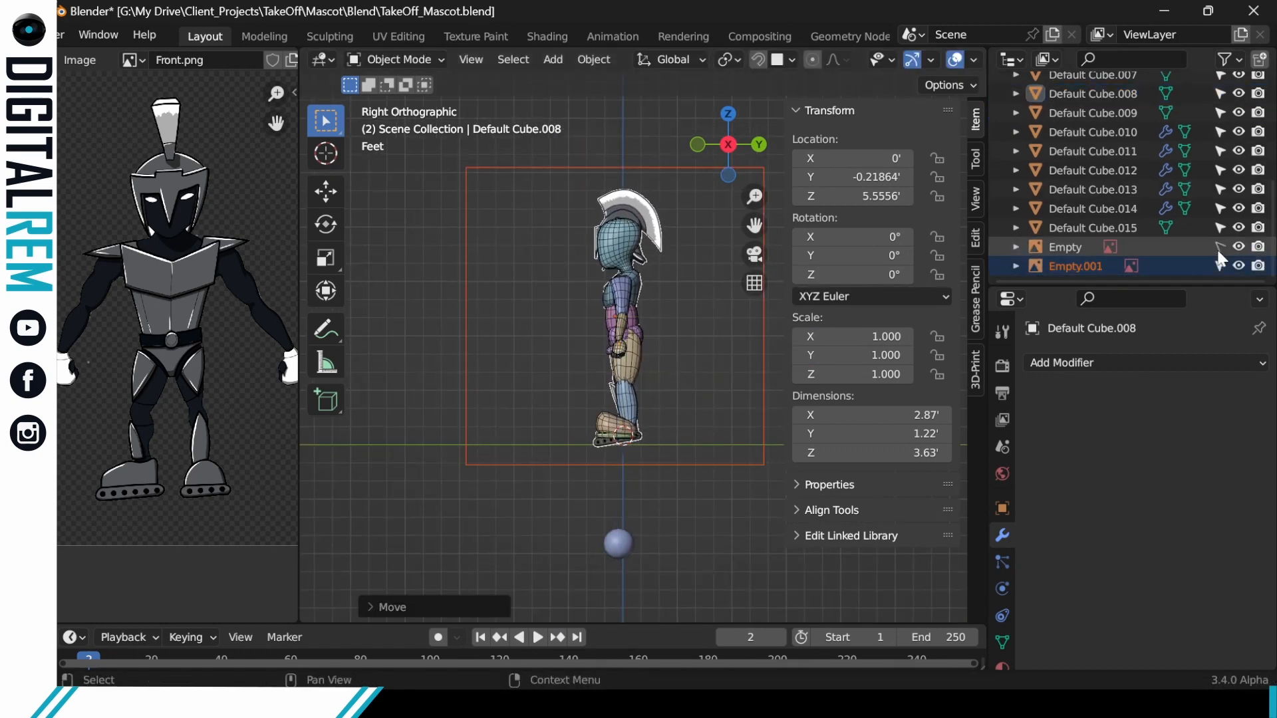
{"action": "left_click", "coordinate": [1219, 250]}
Sculpt the head and neck with Elastic Deform in right view to match the side reference.
{"action": "scroll", "coordinate": [605, 296], "scroll_direction": "up", "scroll_amount": 3}
{"action": "middle_click_drag", "start_coordinate": [604, 294], "coordinate": [573, 358], "text": "shift"}
{"action": "left_click", "coordinate": [589, 260]}
{"action": "key", "text": "ctrl+Tab"}
{"action": "mouse_move", "coordinate": [584, 292]}
{"action": "left_mouse_down"}
{"action": "mouse_move", "coordinate": [616, 266]}
{"action": "mouse_move", "coordinate": [596, 313]}
{"action": "left_mouse_up"}
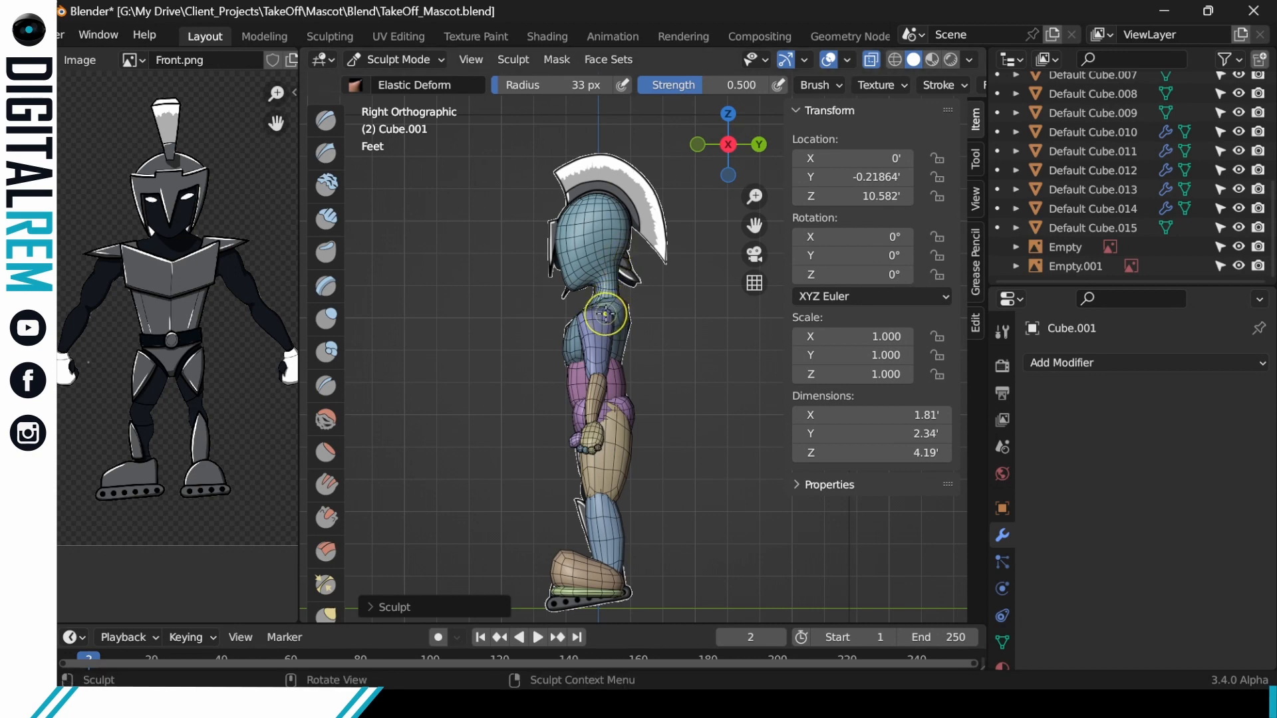
{"action": "key", "text": "ctrl+Tab"}
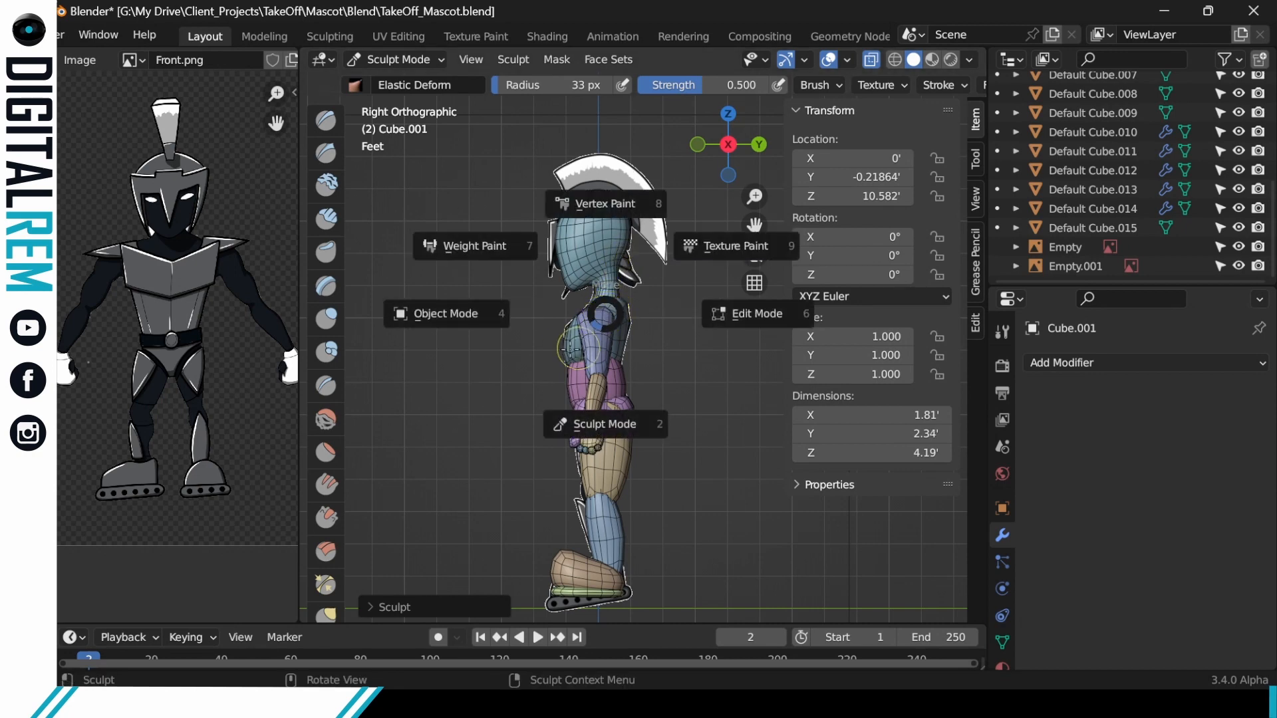
{"action": "left_click", "coordinate": [507, 313]}
Reshape the back and chest profile of the upper torso with Elastic Deform in right view.
{"action": "left_click", "coordinate": [625, 330]}
{"action": "key", "text": "ctrl+Tab"}
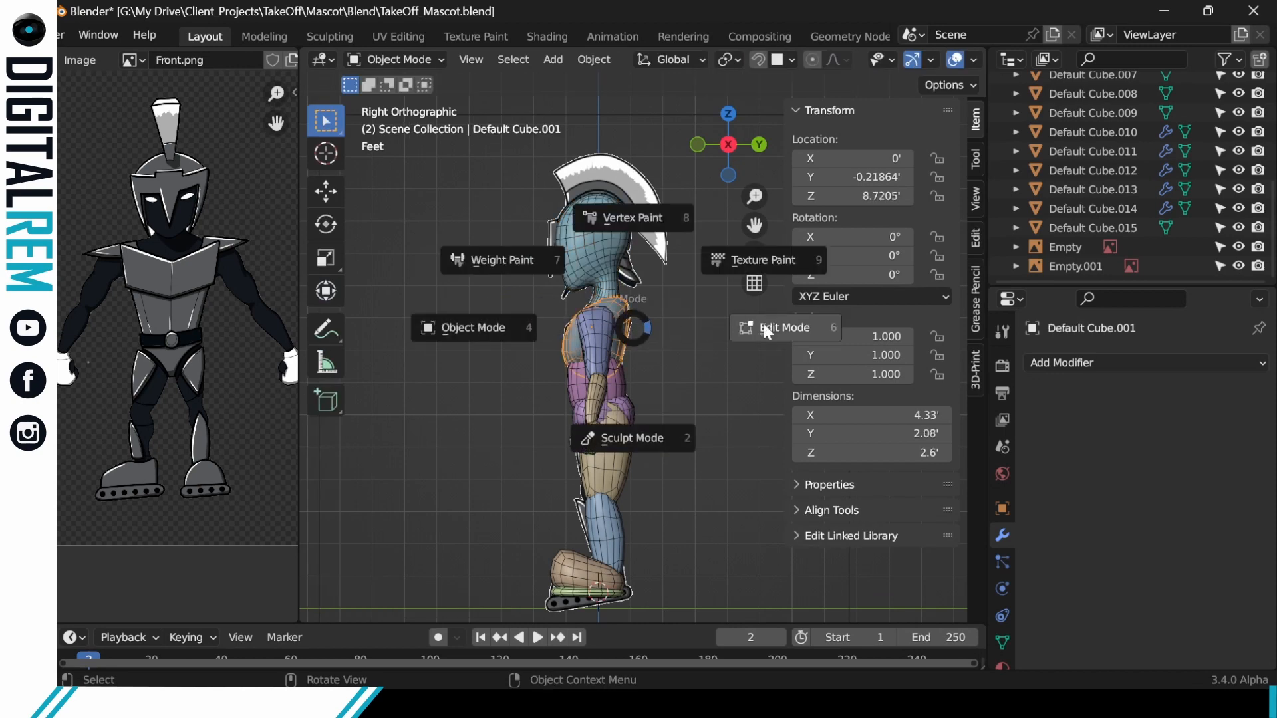
{"action": "left_click", "coordinate": [622, 436]}
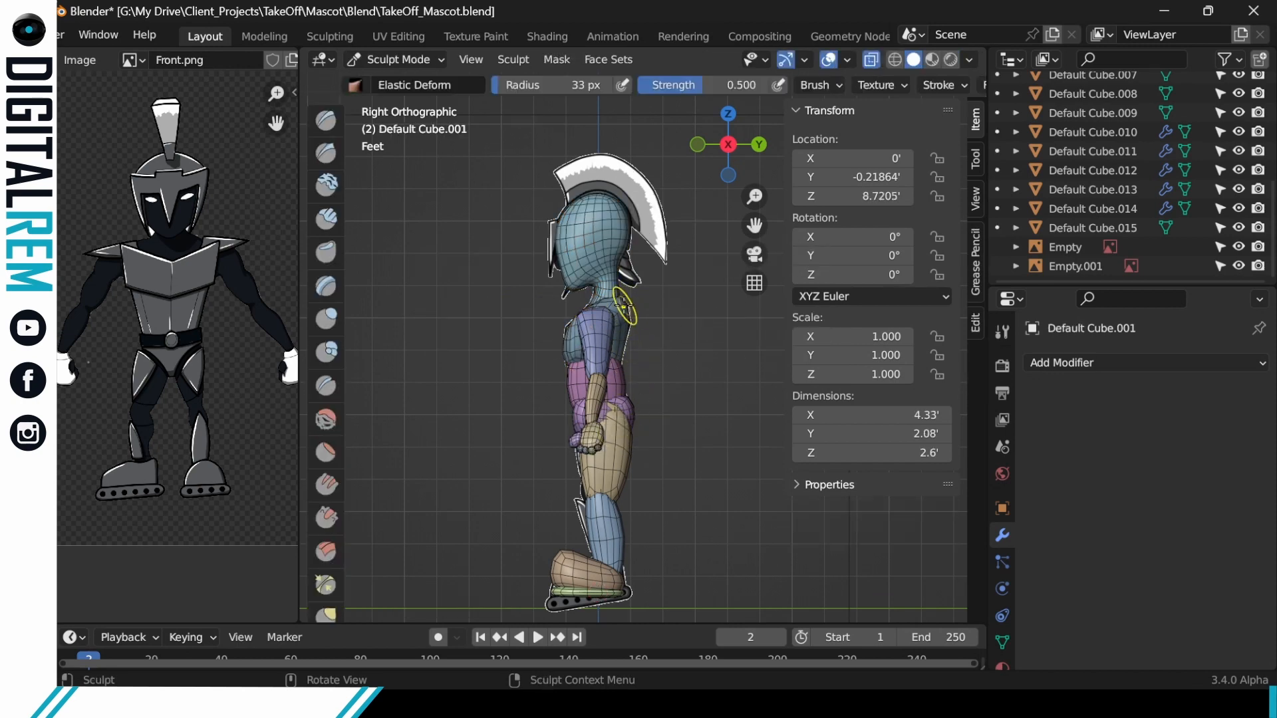
{"action": "mouse_move", "coordinate": [625, 306]}
{"action": "left_mouse_down"}
{"action": "mouse_move", "coordinate": [623, 354]}
{"action": "mouse_move", "coordinate": [577, 375]}
{"action": "mouse_move", "coordinate": [622, 399]}
{"action": "mouse_move", "coordinate": [584, 400]}
{"action": "mouse_move", "coordinate": [593, 387]}
{"action": "left_mouse_up"}
{"action": "key", "text": "ctrl+Tab"}
{"action": "left_click", "coordinate": [507, 307]}
Sculpt the abdomen in right view to follow the side reference's waist profile.
{"action": "left_click", "coordinate": [581, 383]}
{"action": "key", "text": "ctrl+Tab"}
{"action": "left_click", "coordinate": [591, 489]}
{"action": "key", "text": "ctrl+Tab"}
{"action": "left_click", "coordinate": [580, 375]}
Reshape the pelvis profile with Elastic Deform in right view to match the side reference.
{"action": "left_click", "coordinate": [623, 412]}
{"action": "key", "text": "ctrl+Tab"}
{"action": "left_click", "coordinate": [626, 494]}
{"action": "scroll", "coordinate": [325, 424], "scroll_direction": "down", "scroll_amount": 9}
{"action": "mouse_move", "coordinate": [625, 419]}
{"action": "middle_mouse_down"}
{"action": "mouse_move", "coordinate": [576, 405]}
{"action": "mouse_move", "coordinate": [638, 373]}
{"action": "mouse_move", "coordinate": [669, 320]}
{"action": "middle_mouse_up"}
{"action": "key", "text": "KP_3"}
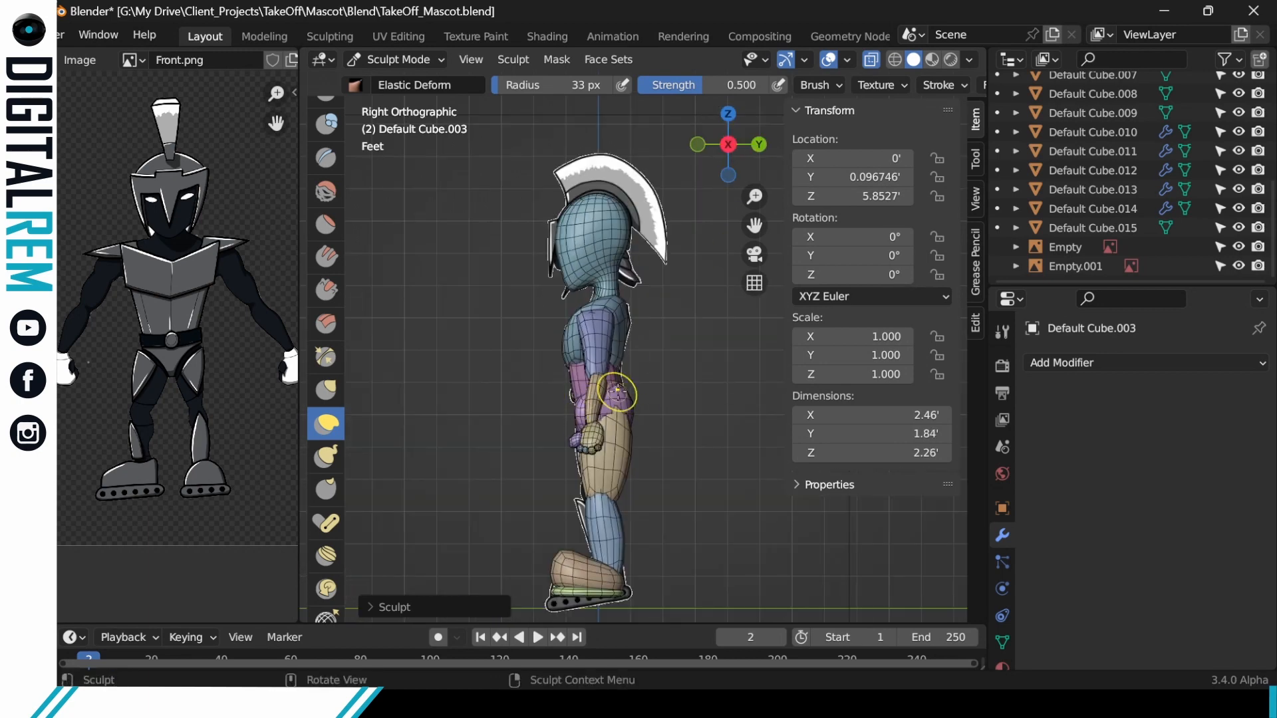
{"action": "key", "text": "ctrl+Tab"}
{"action": "left_click", "coordinate": [577, 444]}
Reshape the thighs with Elastic Deform in right view to follow the side reference.
{"action": "left_click", "coordinate": [616, 452]}
{"action": "key", "text": "ctrl+Tab"}
{"action": "left_click", "coordinate": [619, 481]}
{"action": "left_click_drag", "start_coordinate": [626, 439], "coordinate": [583, 479]}
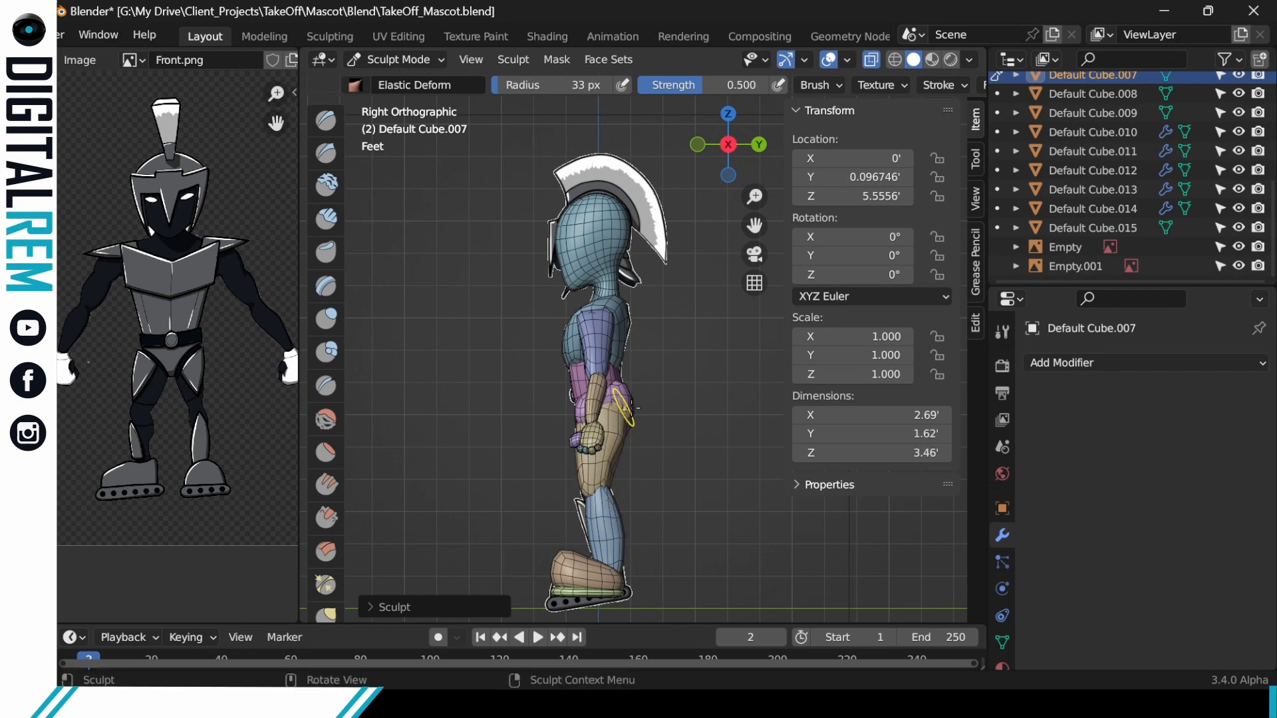
{"action": "key", "text": "ctrl+Tab"}
Sculpt the knee, calf and ankle areas of the lower legs with Elastic Deform to match the side reference.
{"action": "left_click", "coordinate": [605, 526]}
{"action": "key", "text": "ctrl+Tab"}
{"action": "left_click_drag", "start_coordinate": [603, 565], "coordinate": [600, 561]}
{"action": "left_click_drag", "start_coordinate": [602, 536], "coordinate": [600, 490]}
{"action": "mouse_move", "coordinate": [600, 499]}
{"action": "middle_mouse_down"}
{"action": "mouse_move", "coordinate": [618, 521]}
{"action": "mouse_move", "coordinate": [629, 436]}
{"action": "mouse_move", "coordinate": [607, 392]}
{"action": "middle_mouse_up"}
{"action": "left_click_drag", "start_coordinate": [593, 472], "coordinate": [589, 467]}
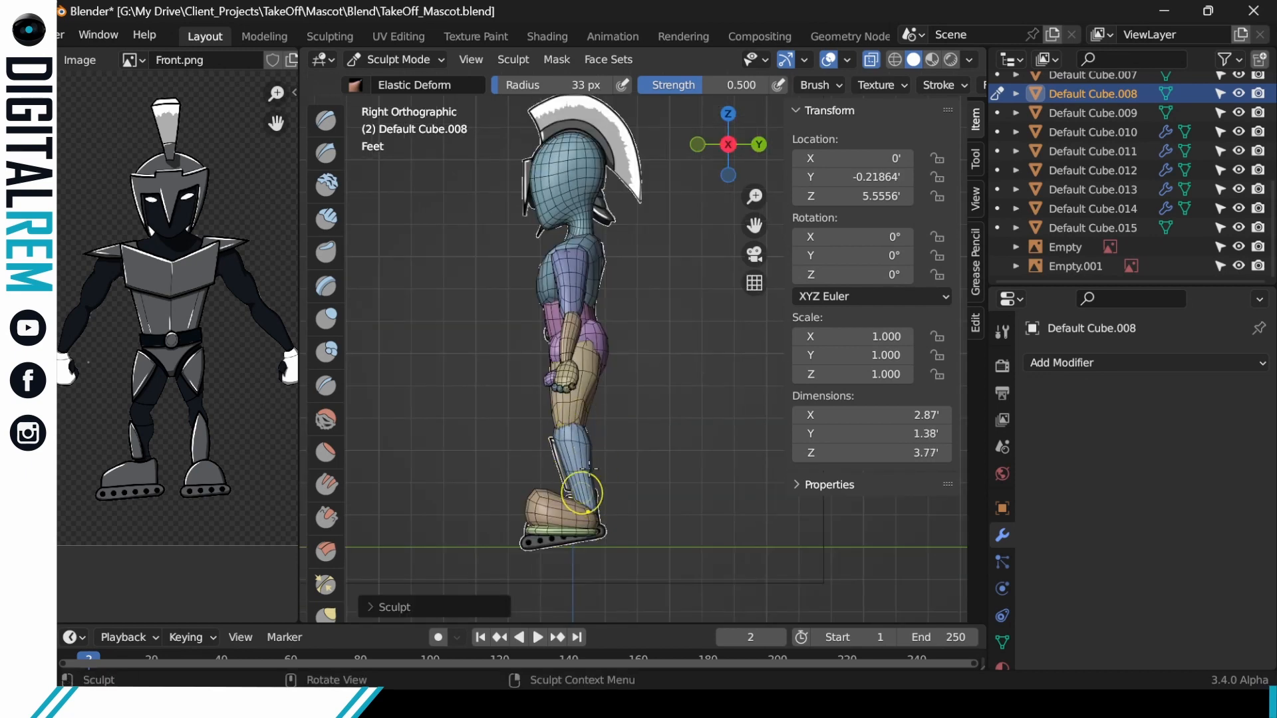
Switch sculpting to the feet and reshape them lower and longer with Elastic Deform to fit the side reference.
{"action": "middle_click_drag", "start_coordinate": [582, 493], "coordinate": [588, 433], "text": "shift"}
{"action": "key", "text": "alt+q"}
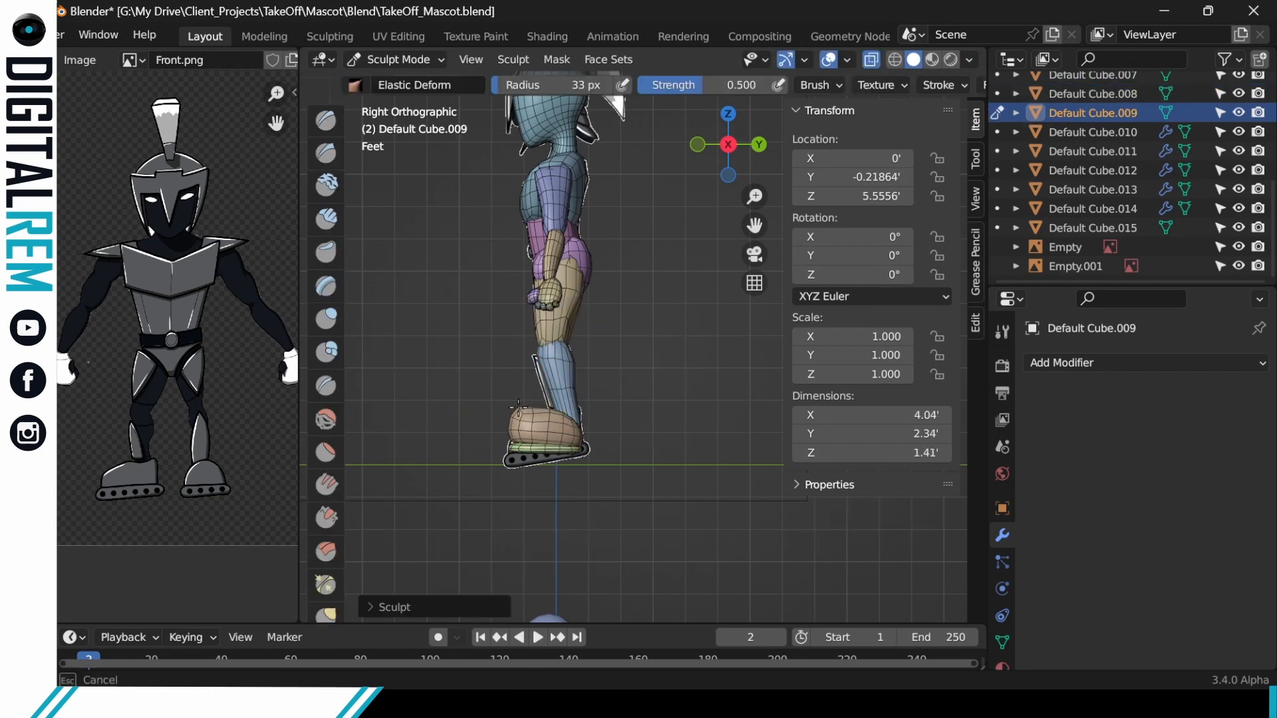
{"action": "key", "text": "ctrl+Tab"}
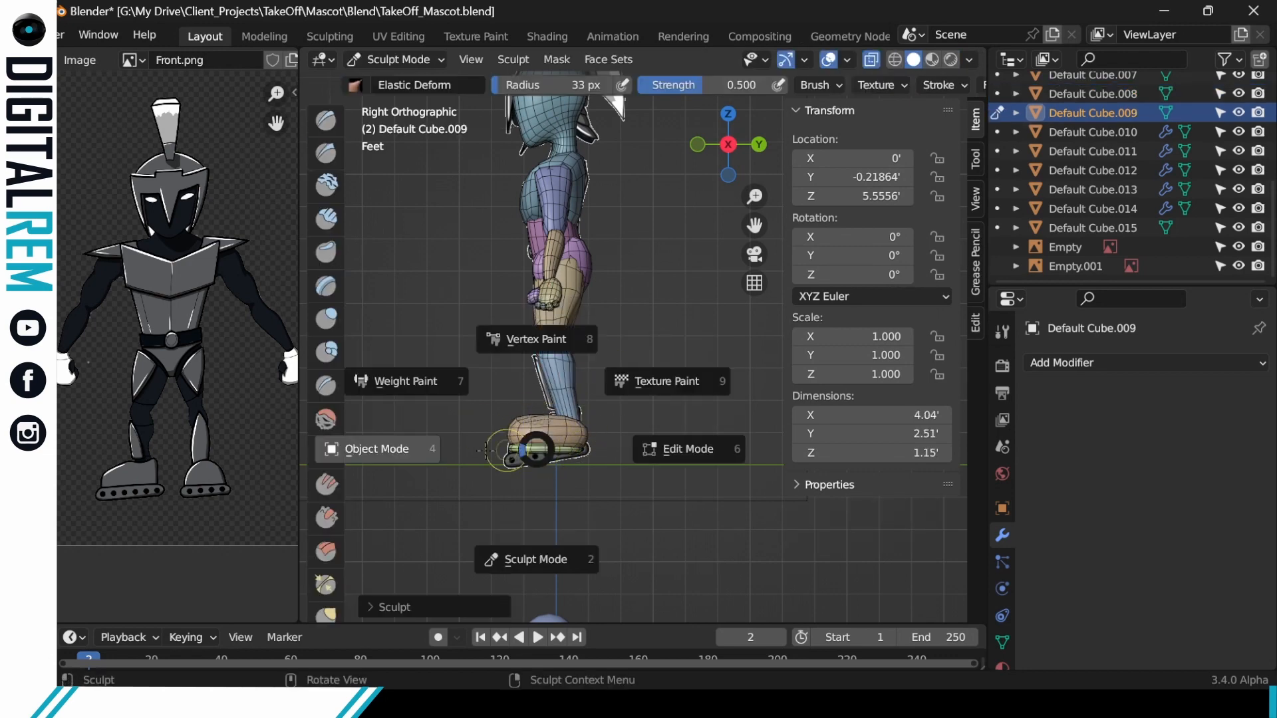
Switch sculpting between the soles and the feet to finish their side profiles, ending in Object Mode with the feet selected.
{"action": "left_click", "coordinate": [379, 447]}
{"action": "left_click", "coordinate": [538, 450]}
{"action": "key", "text": "ctrl+Tab"}
{"action": "left_click", "coordinate": [537, 556]}
{"action": "key", "text": "ctrl+Tab"}
{"action": "left_click", "coordinate": [433, 436]}
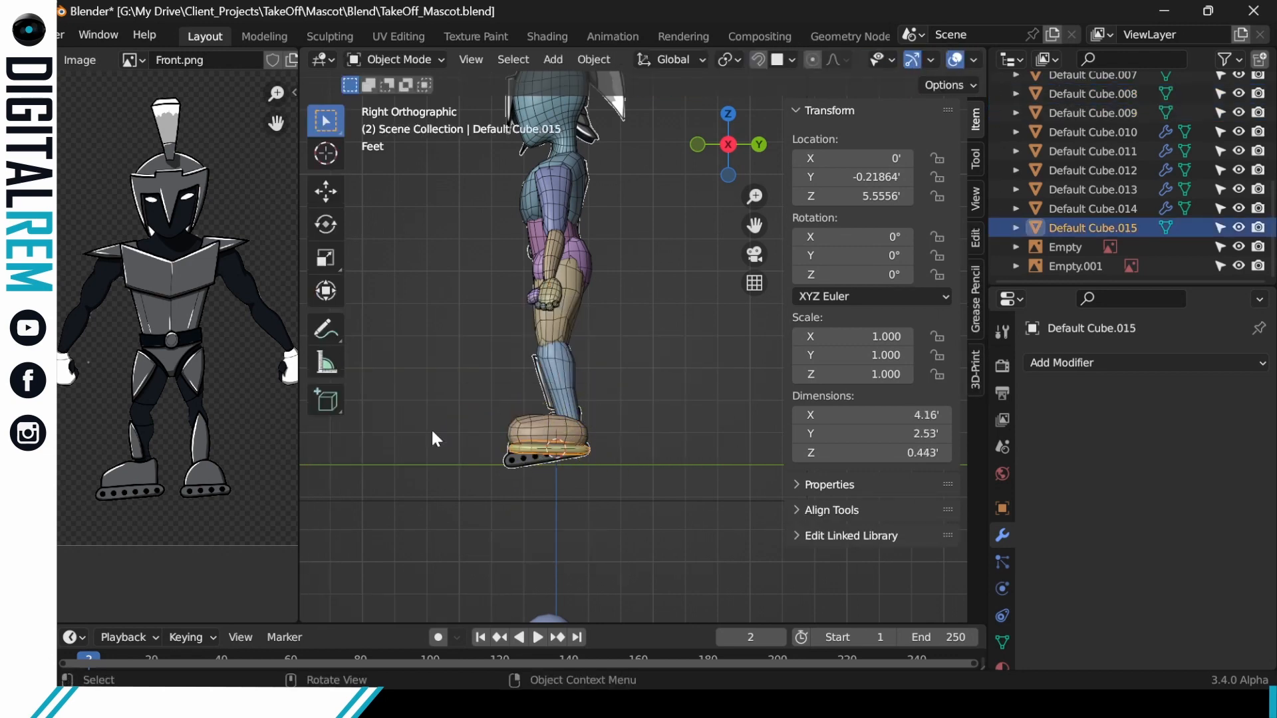
{"action": "left_click", "coordinate": [532, 425]}
{"action": "key", "text": "ctrl+Tab"}
{"action": "left_click", "coordinate": [533, 525]}
{"action": "key", "text": "ctrl+Tab"}
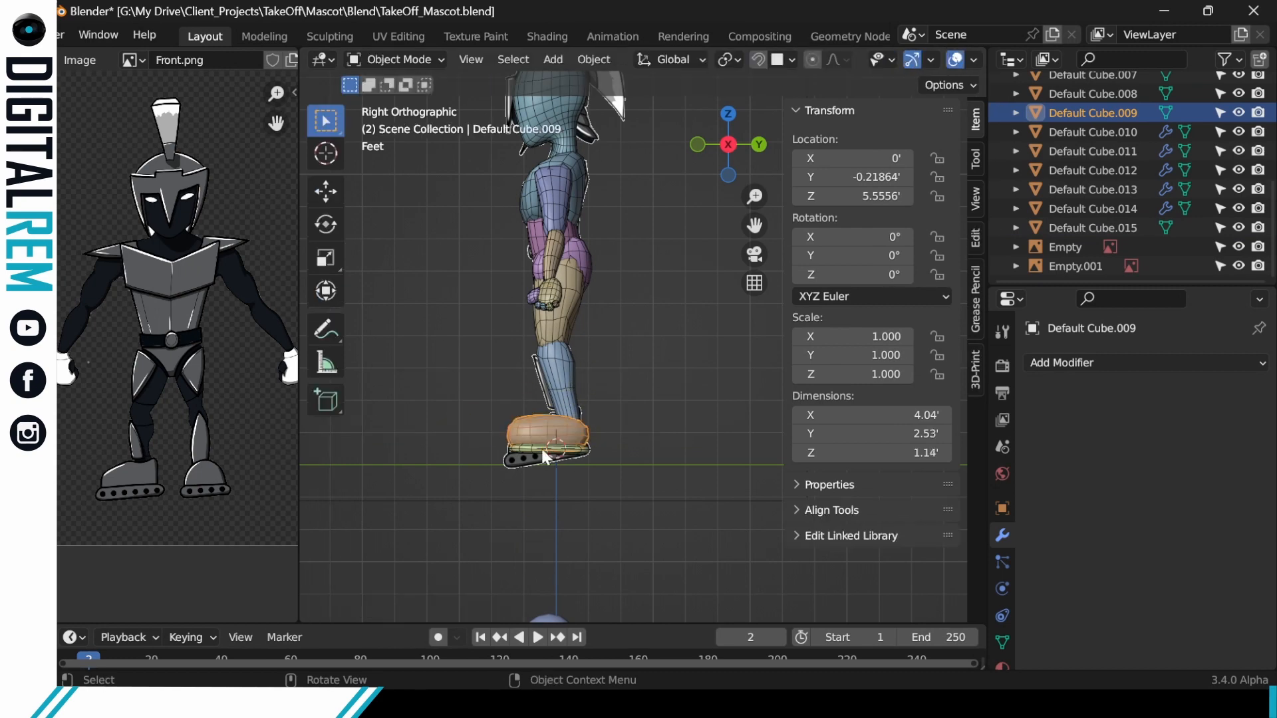
Delete the foot on the character's right side and add a Mirror modifier to the remaining foot.
{"action": "middle_click_drag", "start_coordinate": [479, 379], "coordinate": [574, 370]}
{"action": "key", "text": "Tab"}
{"action": "key", "text": "l"}
{"action": "key", "text": "x"}
{"action": "left_click", "coordinate": [578, 426]}
{"action": "key", "text": "Tab"}
{"action": "left_click", "coordinate": [1068, 363]}
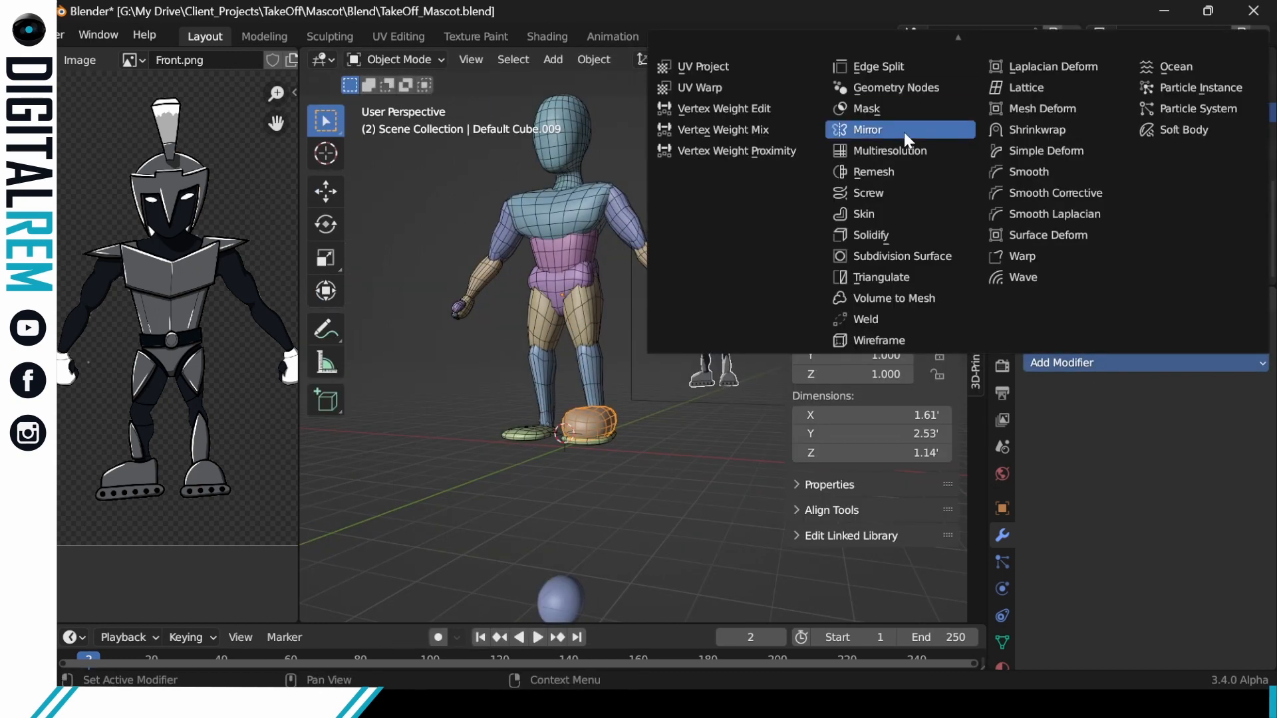
{"action": "left_click", "coordinate": [904, 131]}
Delete the sole on the character's right side and add a Mirror modifier to the remaining sole.
{"action": "left_click", "coordinate": [536, 436]}
{"action": "key", "text": "Tab"}
{"action": "key", "text": "alt+a"}
{"action": "key", "text": "l"}
{"action": "key", "text": "x"}
{"action": "left_click", "coordinate": [540, 447]}
{"action": "left_click", "coordinate": [1064, 363]}
{"action": "left_click", "coordinate": [891, 133]}
Delete the lower leg on the character's right side and add a Mirror modifier to the remaining lower leg.
{"action": "left_click", "coordinate": [582, 367]}
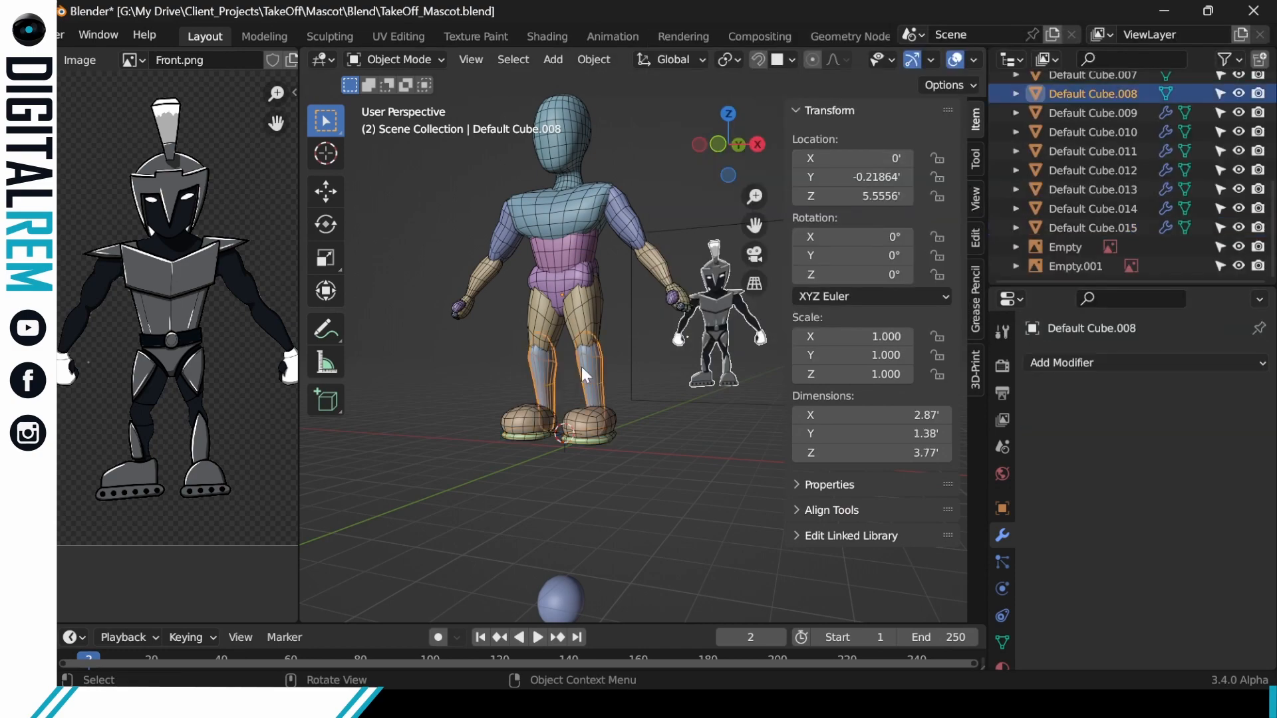
{"action": "key", "text": "Tab"}
{"action": "left_click", "coordinate": [553, 365]}
{"action": "key", "text": "l"}
{"action": "key", "text": "x"}
{"action": "left_click", "coordinate": [667, 417]}
{"action": "left_click", "coordinate": [878, 138]}
{"action": "key", "text": "Tab"}
Delete one of the two thighs and add a Mirror modifier to the remaining thigh mesh.
{"action": "left_click", "coordinate": [577, 318]}
{"action": "key", "text": "Tab"}
{"action": "key", "text": "l"}
{"action": "key", "text": "x"}
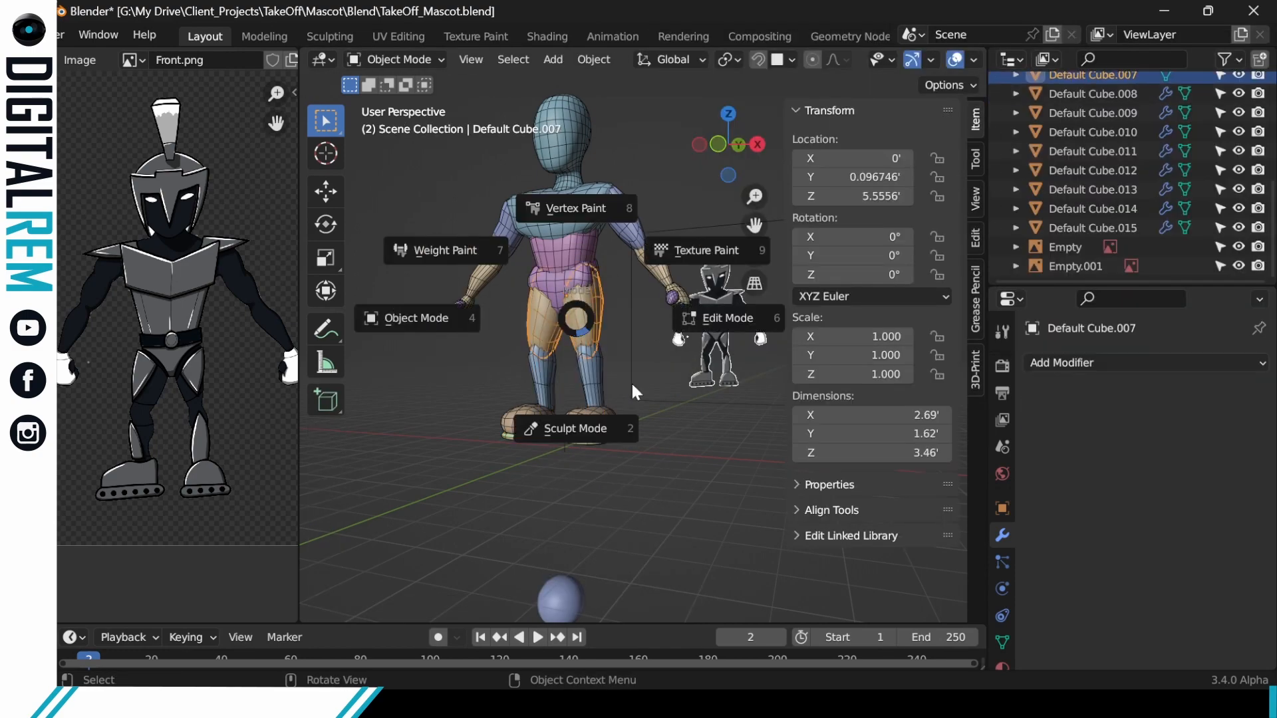
{"action": "left_click", "coordinate": [619, 360]}
{"action": "left_click", "coordinate": [1064, 363]}
{"action": "left_click", "coordinate": [891, 139]}
{"action": "key", "text": "Tab"}
Select the pelvis together with the adjoining waist and thigh meshes.
{"action": "left_click", "coordinate": [565, 271]}
{"action": "middle_click_drag", "start_coordinate": [565, 270], "coordinate": [550, 345]}
{"action": "middle_click_drag", "start_coordinate": [586, 302], "coordinate": [524, 443]}
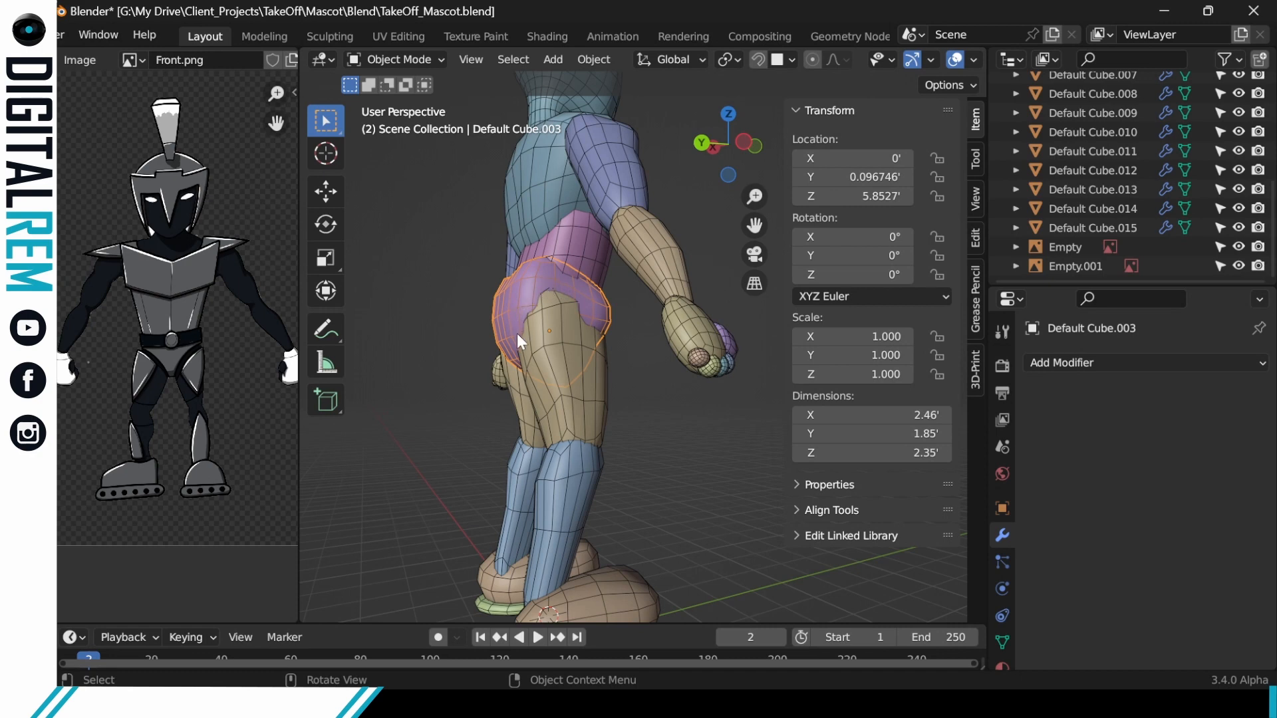
{"action": "left_click_drag", "start_coordinate": [557, 278], "coordinate": [521, 333]}
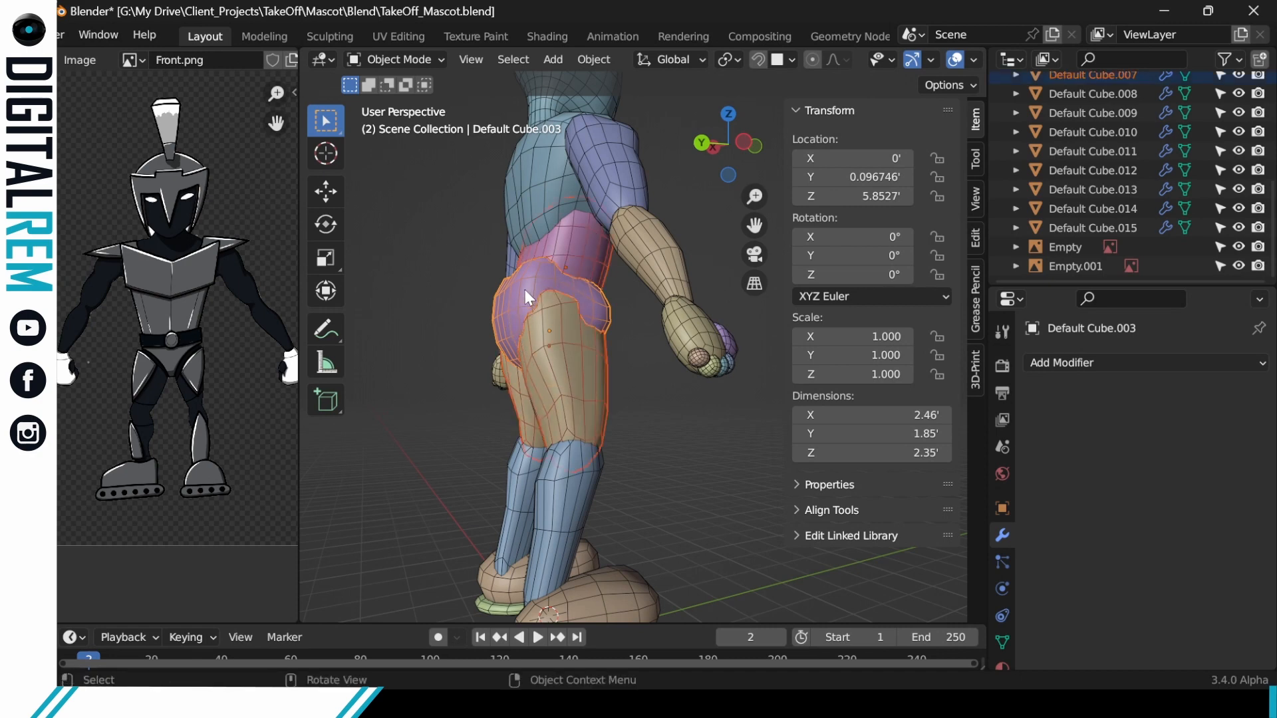
Put the pelvis mesh into Sculpt Mode.
{"action": "middle_click_drag", "start_coordinate": [531, 322], "coordinate": [605, 346]}
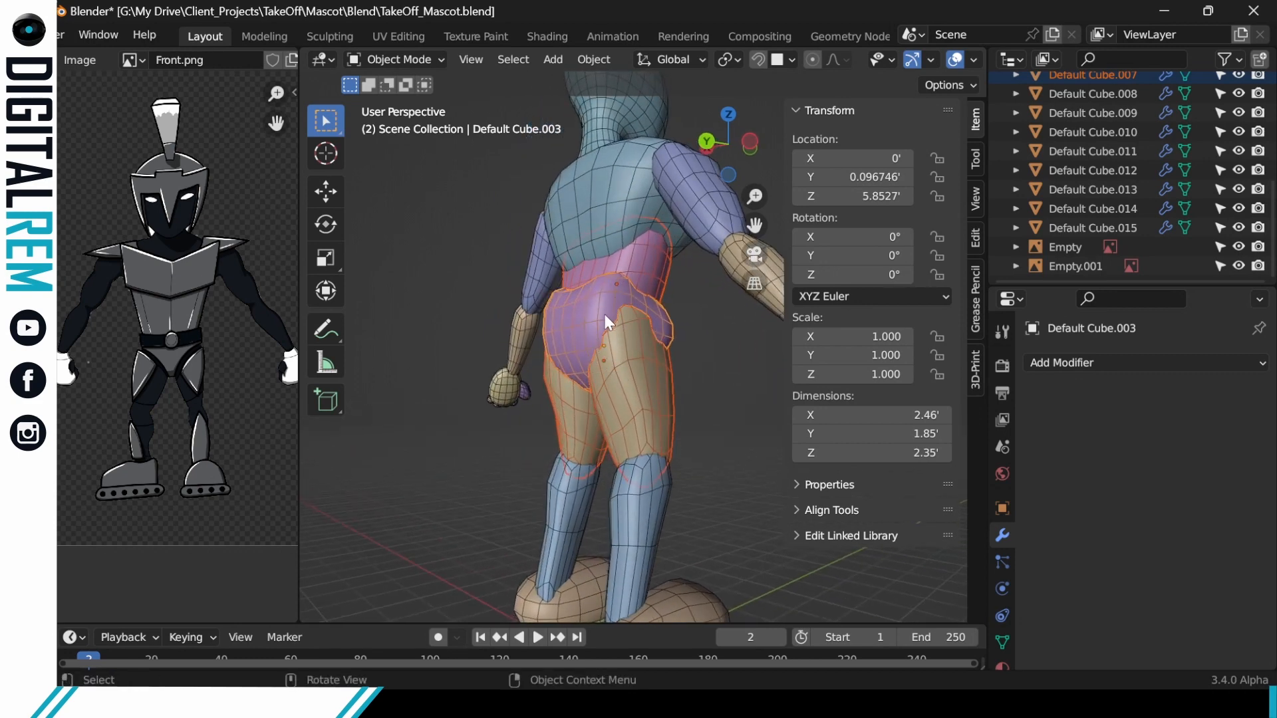
{"action": "key", "text": "ctrl+Tab"}
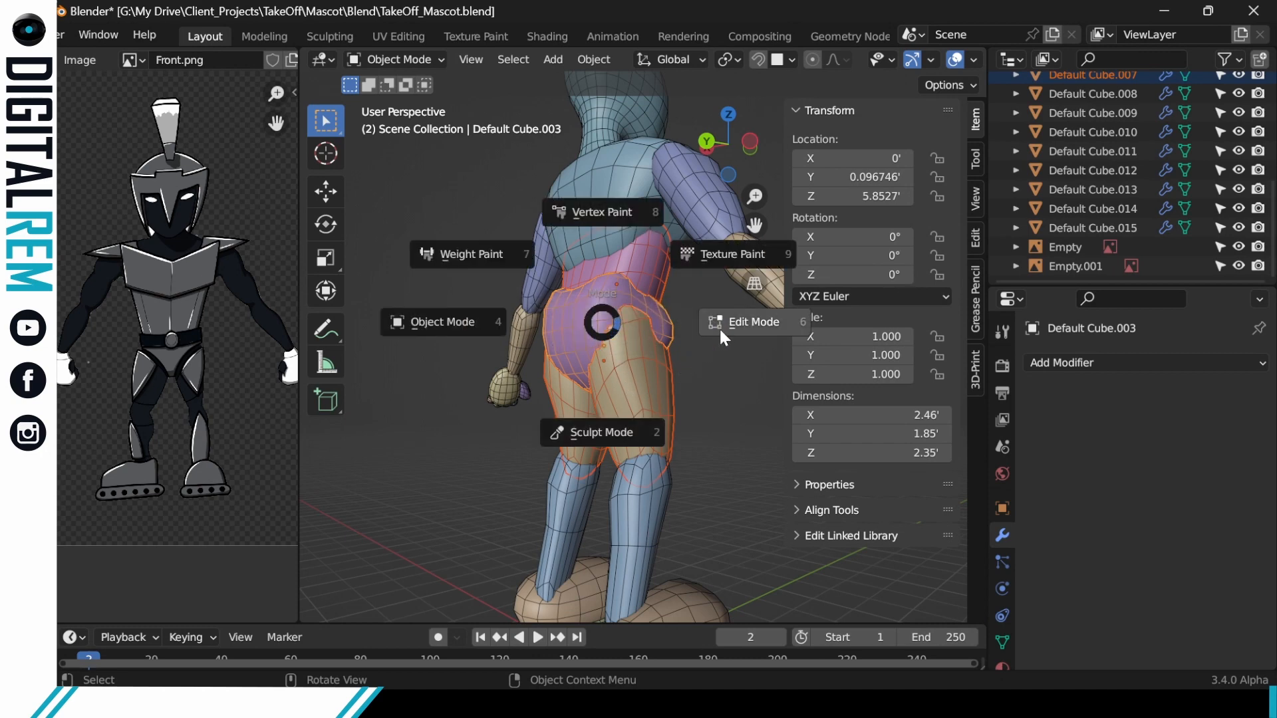
{"action": "left_click", "coordinate": [626, 412]}
{"action": "left_click", "coordinate": [504, 344]}
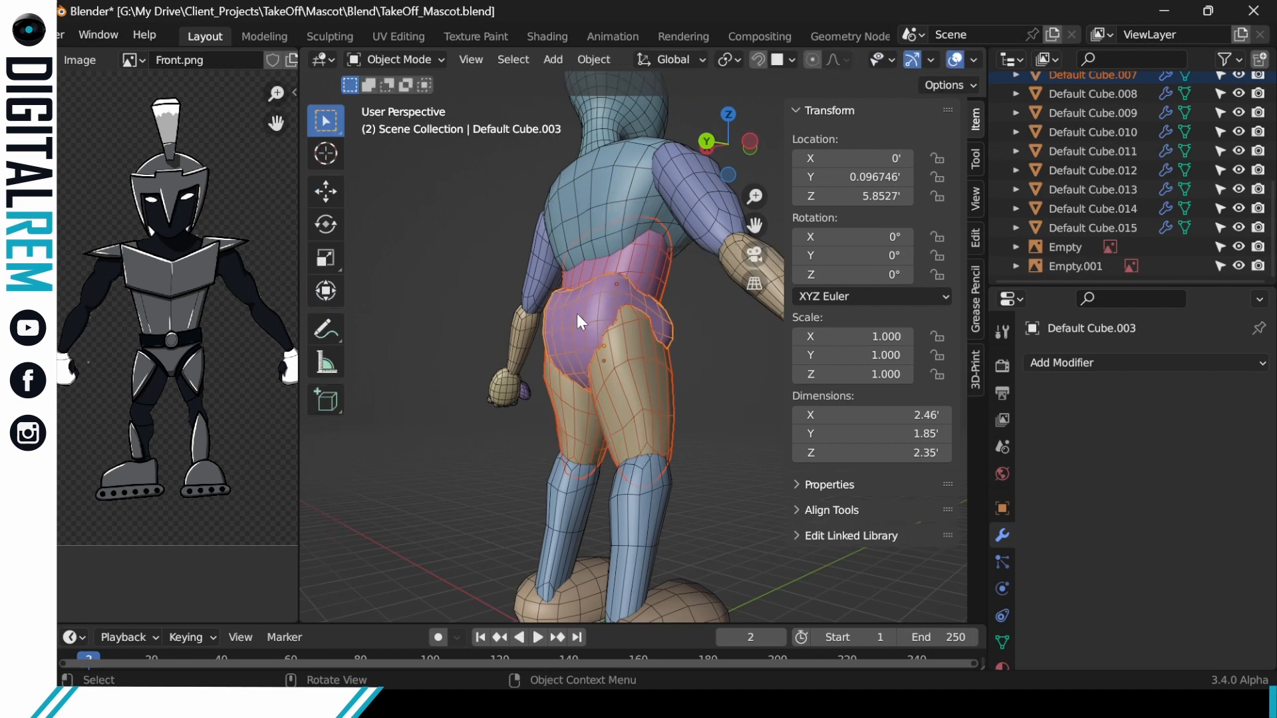
{"action": "key", "text": "ctrl+Tab"}
{"action": "left_click", "coordinate": [728, 312]}
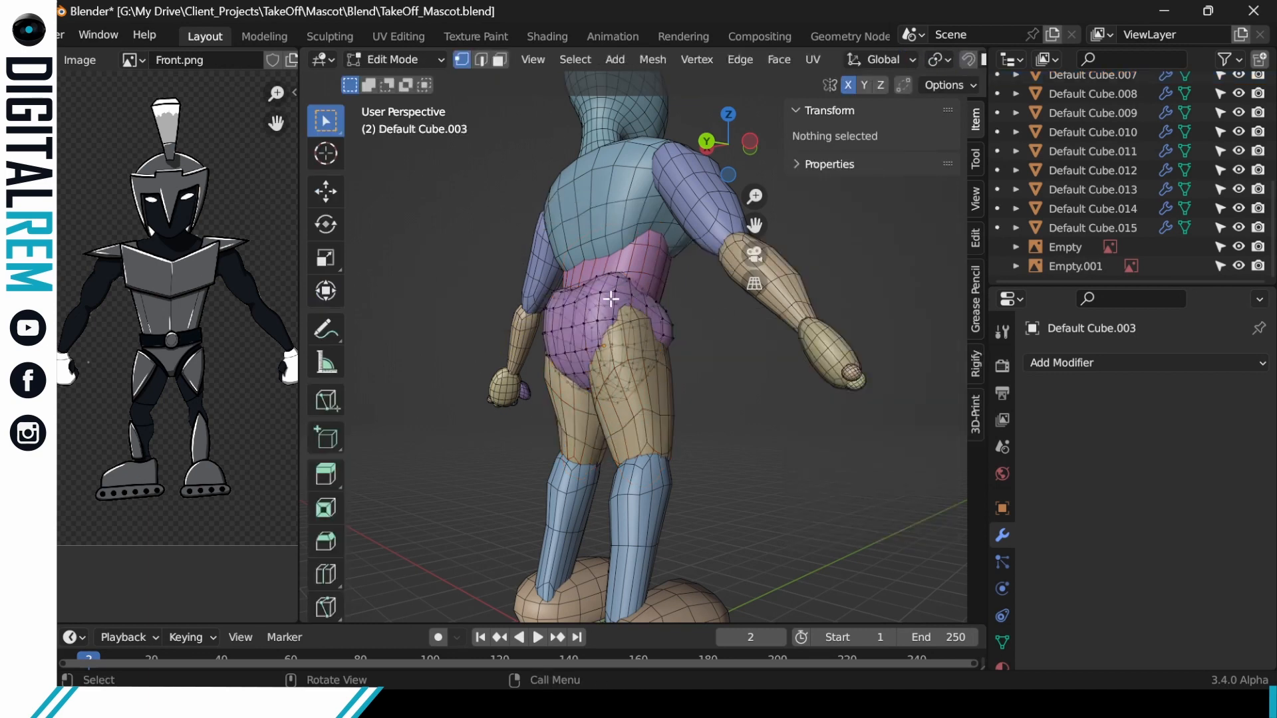
{"action": "key", "text": "ctrl+Tab"}
{"action": "left_click", "coordinate": [598, 414]}
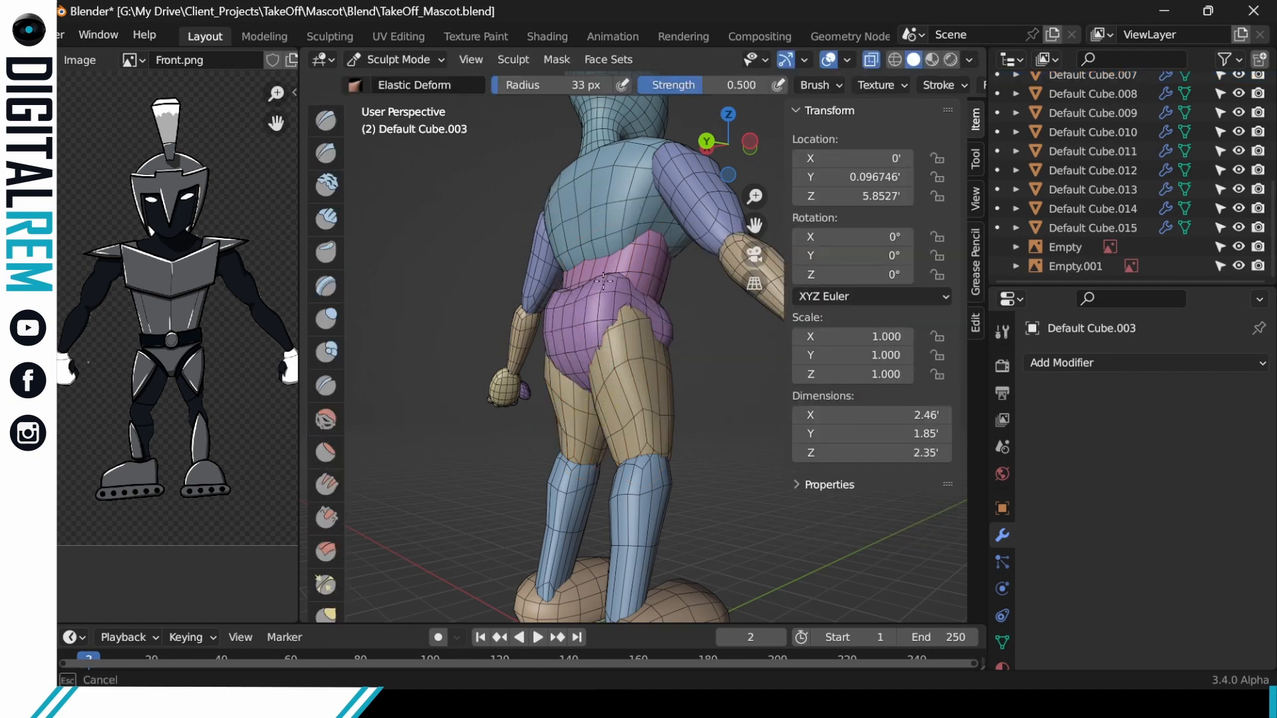
Smooth the pelvis along the waistline and front with the Smooth brush, enlarging the brush radius to 106 px.
{"action": "left_click_drag", "start_coordinate": [603, 281], "coordinate": [623, 269]}
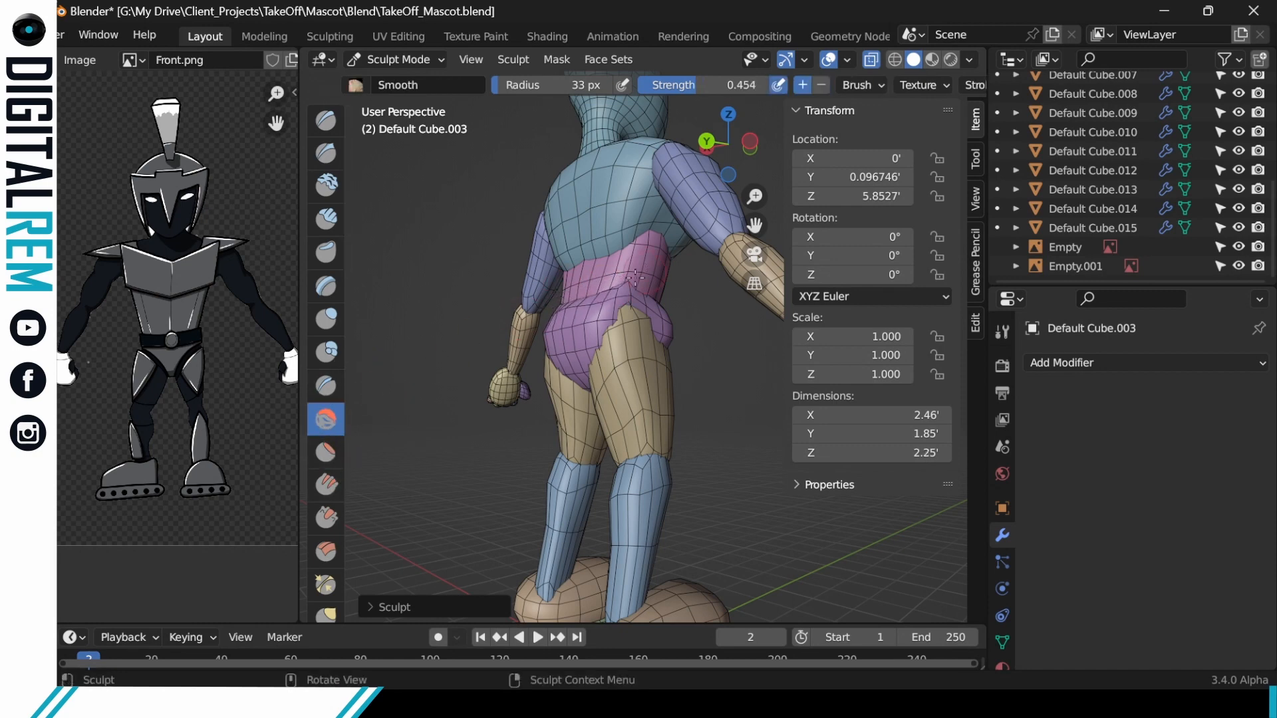
{"action": "mouse_move", "coordinate": [598, 279]}
{"action": "middle_mouse_down"}
{"action": "mouse_move", "coordinate": [654, 283]}
{"action": "mouse_move", "coordinate": [601, 300]}
{"action": "middle_mouse_up"}
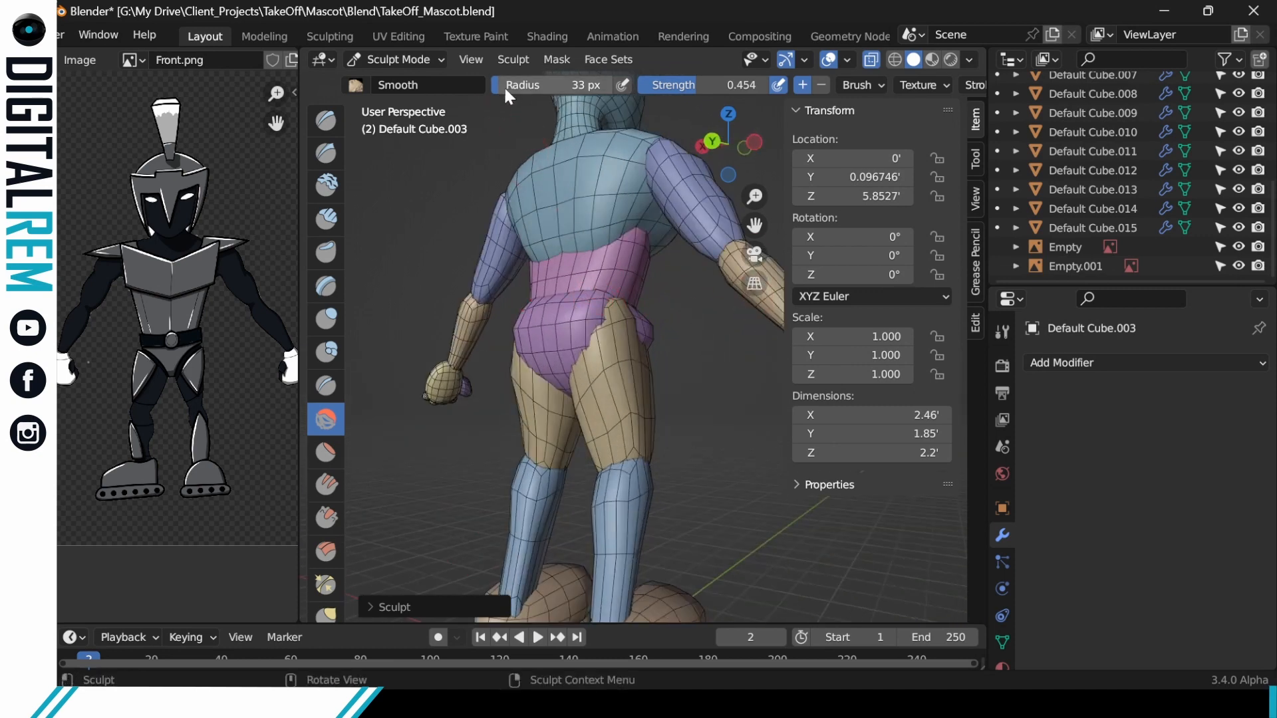
{"action": "left_click_drag", "start_coordinate": [504, 85], "coordinate": [524, 84]}
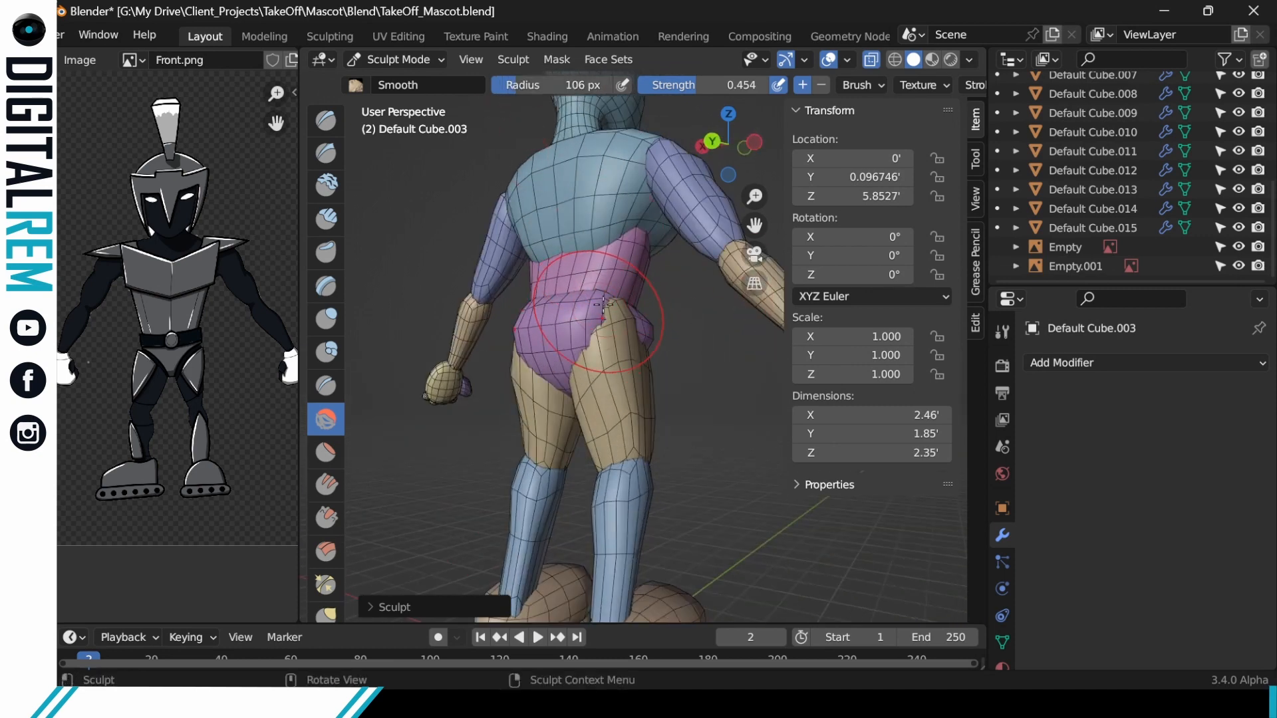
{"action": "left_click_drag", "start_coordinate": [603, 305], "coordinate": [585, 305]}
{"action": "middle_click_drag", "start_coordinate": [631, 290], "coordinate": [665, 293]}
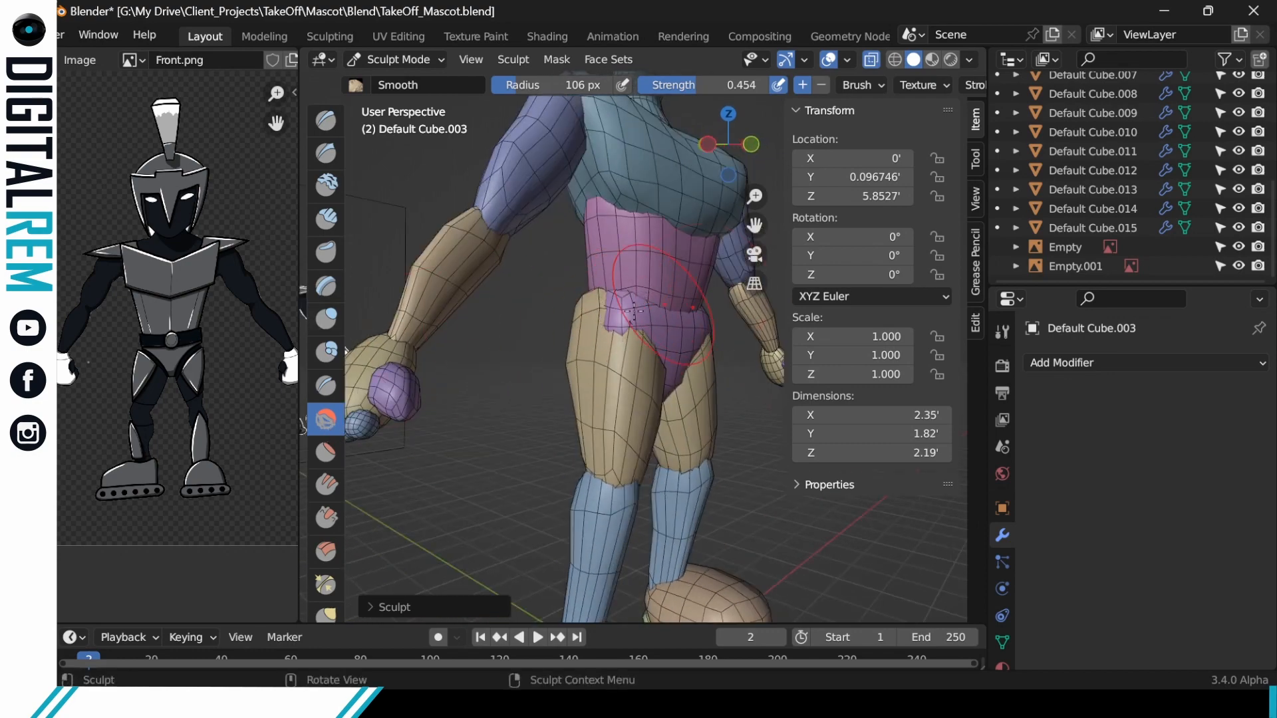
{"action": "middle_click_drag", "start_coordinate": [572, 286], "coordinate": [616, 283]}
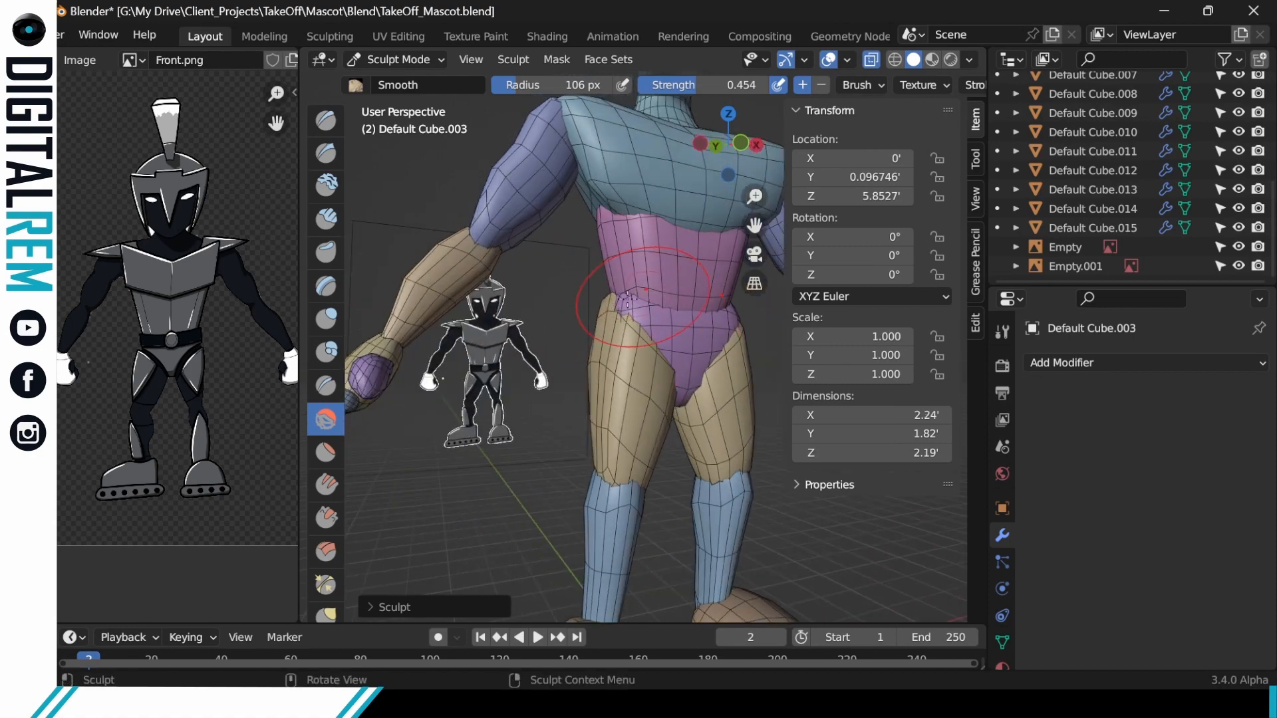
{"action": "middle_click_drag", "start_coordinate": [696, 279], "coordinate": [748, 322]}
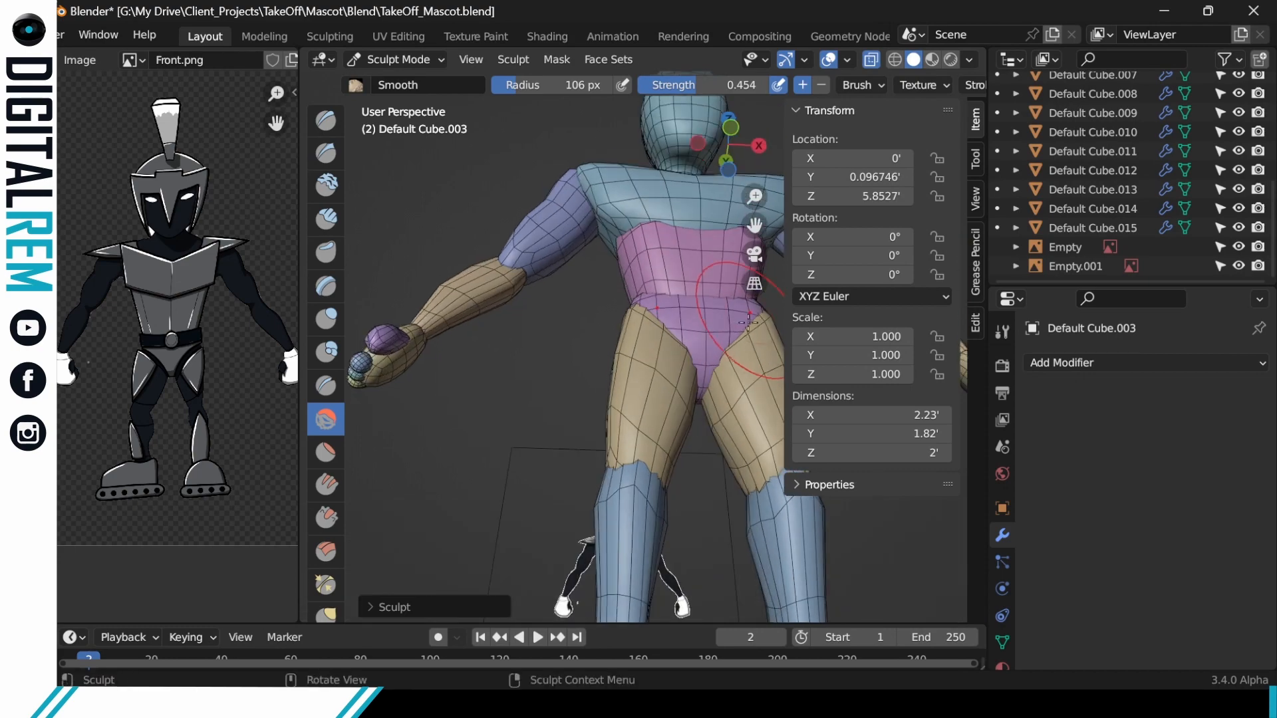
{"action": "middle_click_drag", "start_coordinate": [711, 370], "coordinate": [631, 352]}
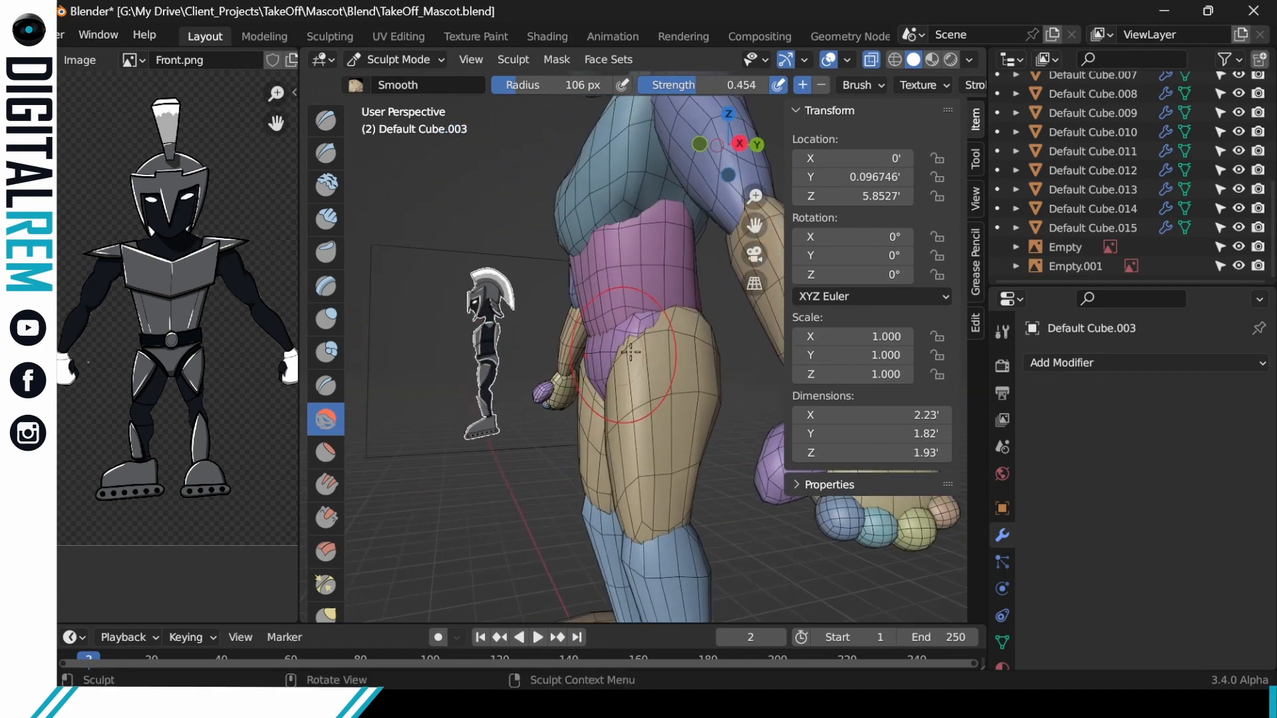
Smooth the sides of the pelvis where it meets the upper thighs with the Smooth brush.
{"action": "left_click_drag", "start_coordinate": [641, 342], "coordinate": [637, 343]}
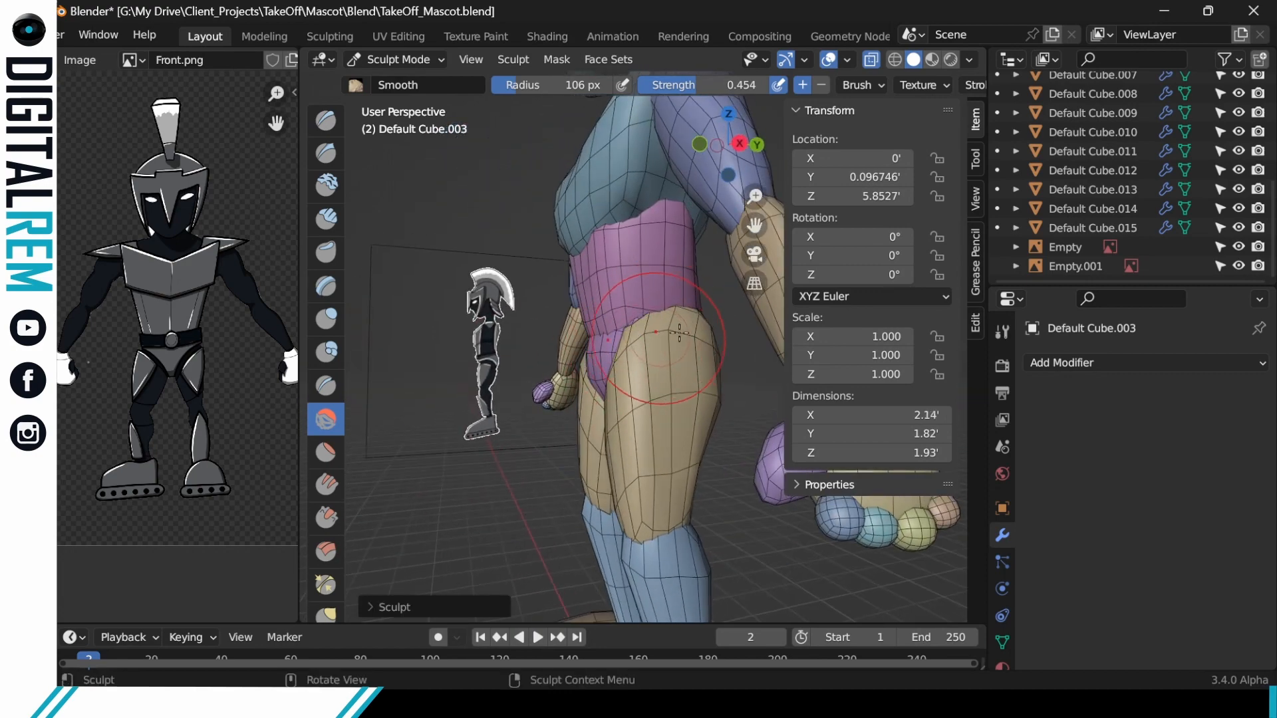
{"action": "middle_click_drag", "start_coordinate": [679, 333], "coordinate": [743, 327]}
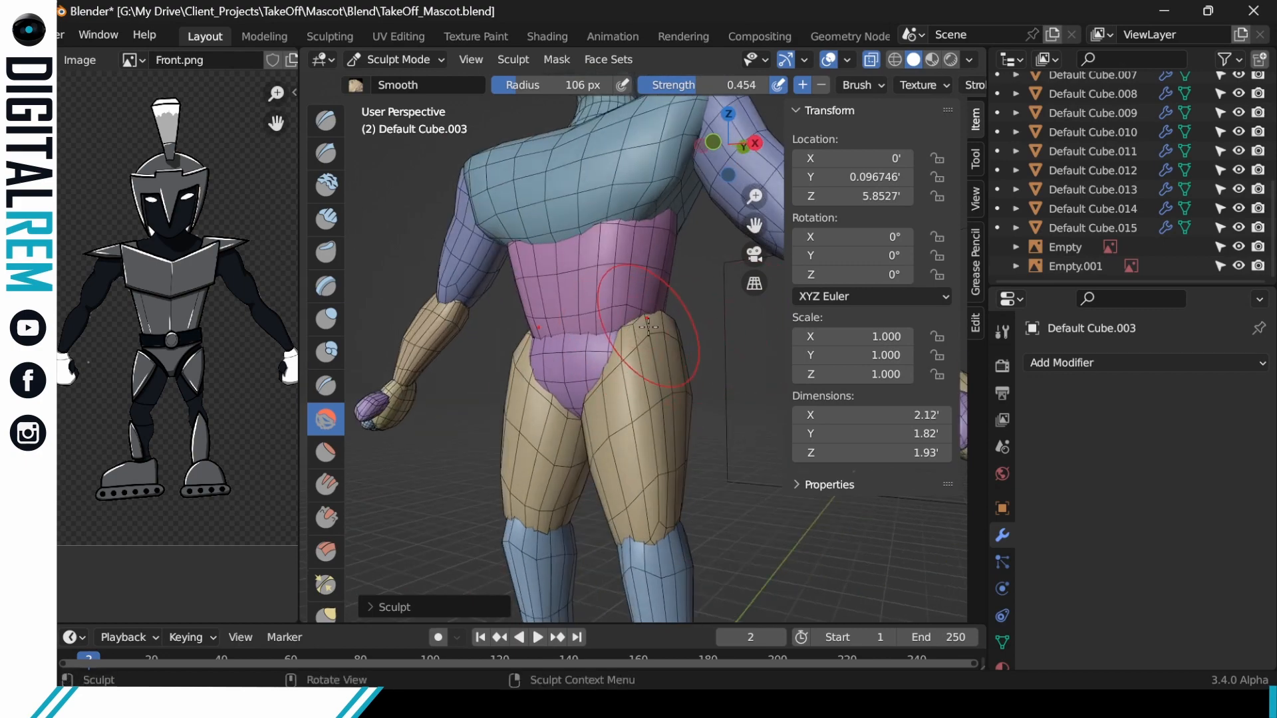
{"action": "left_click_drag", "start_coordinate": [649, 326], "coordinate": [648, 334]}
{"action": "middle_click_drag", "start_coordinate": [637, 344], "coordinate": [657, 324]}
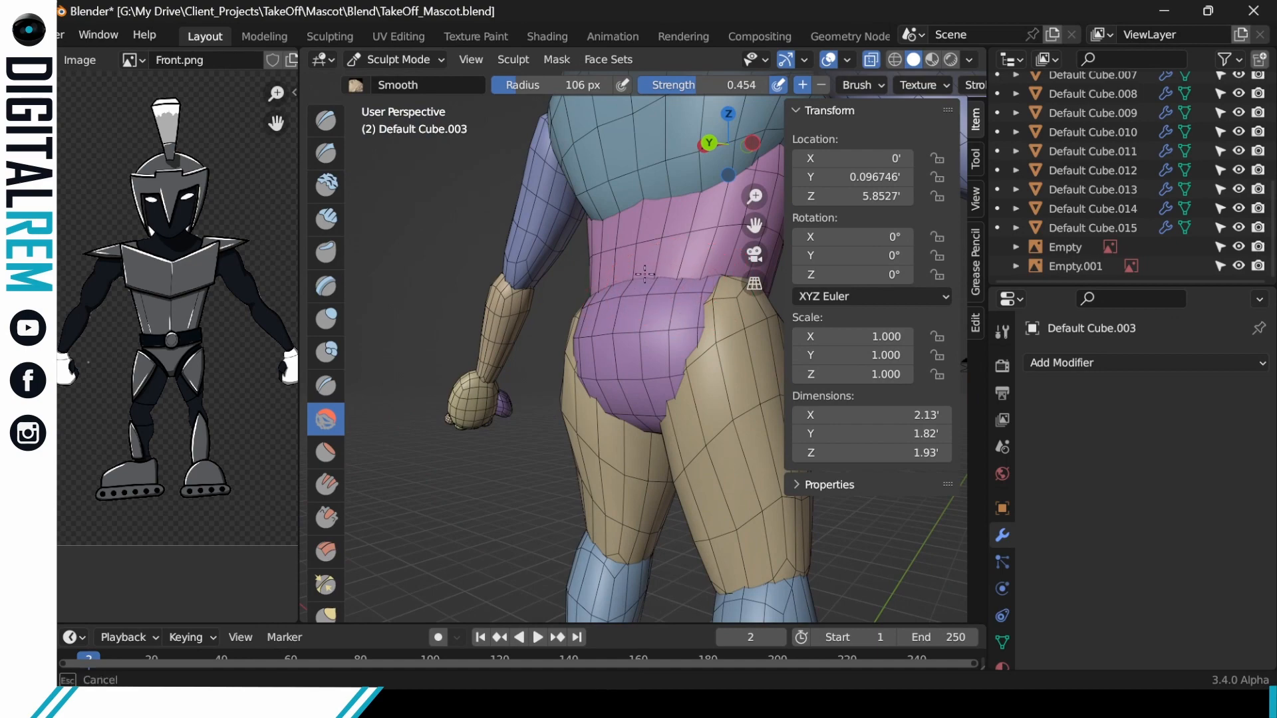
{"action": "scroll", "coordinate": [696, 256], "scroll_direction": "down", "scroll_amount": 8}
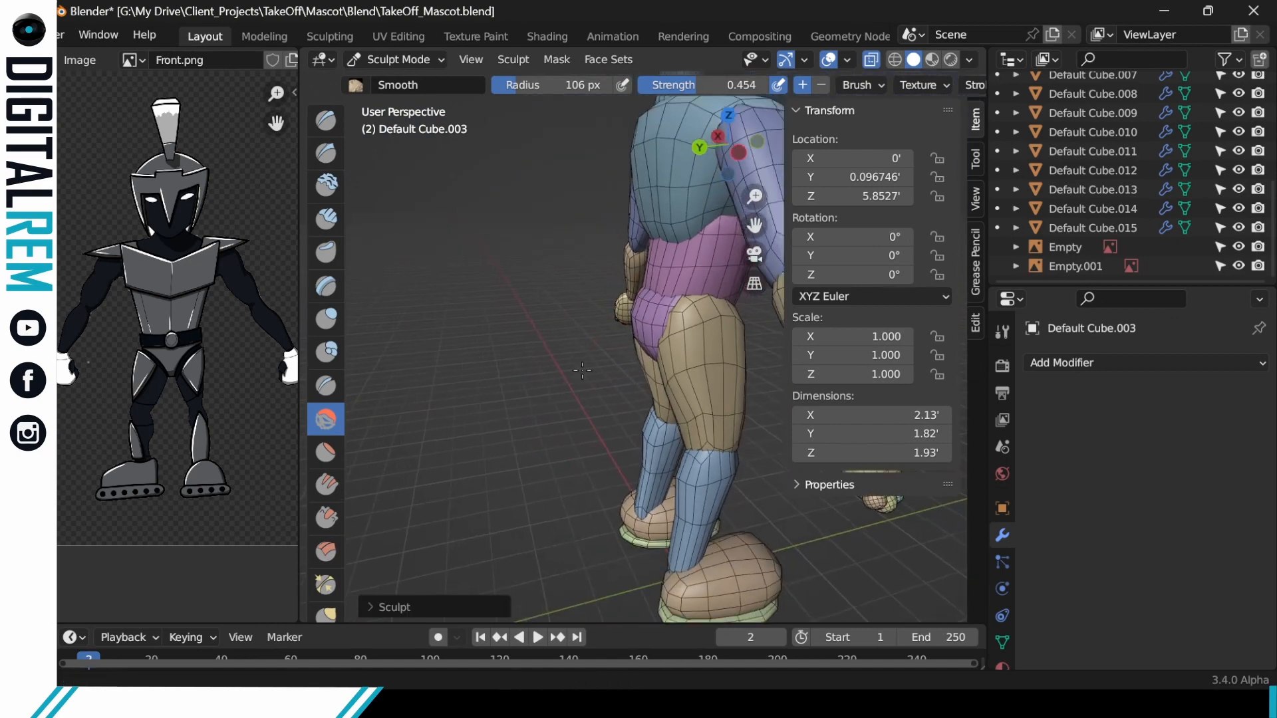
{"action": "middle_click_drag", "start_coordinate": [745, 346], "coordinate": [810, 364]}
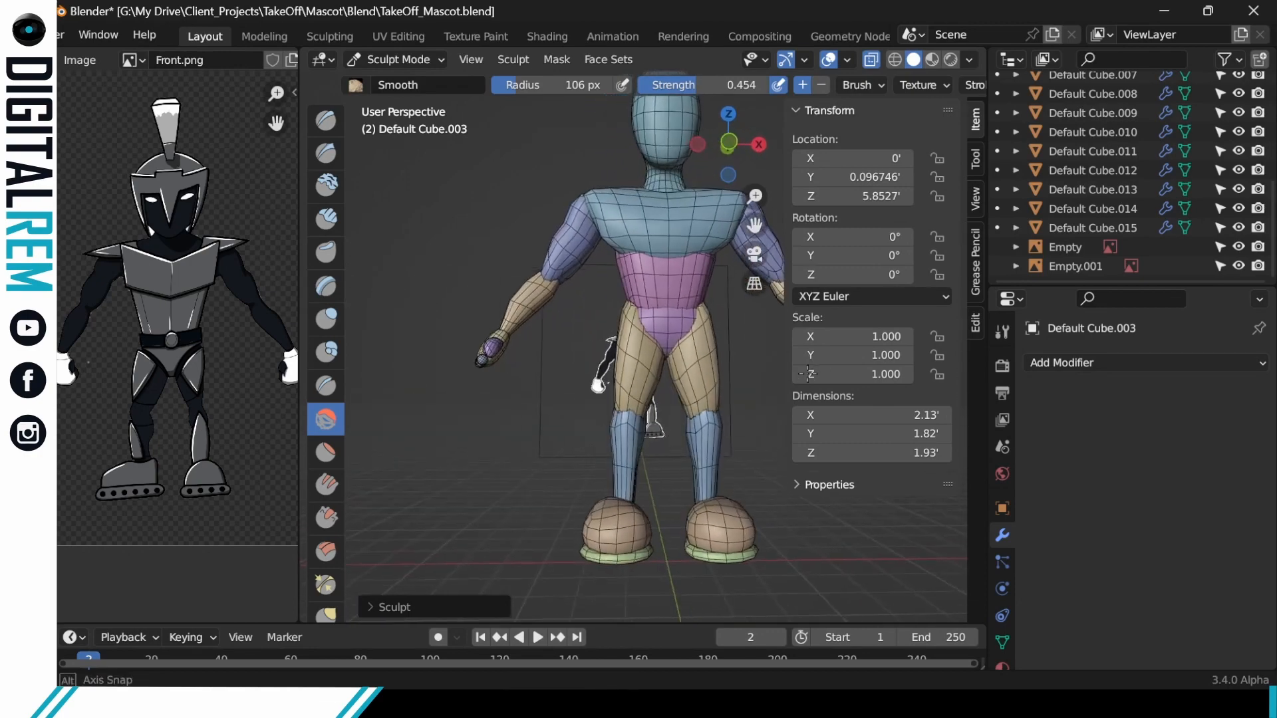
{"action": "middle_click_drag", "start_coordinate": [720, 395], "coordinate": [466, 425]}
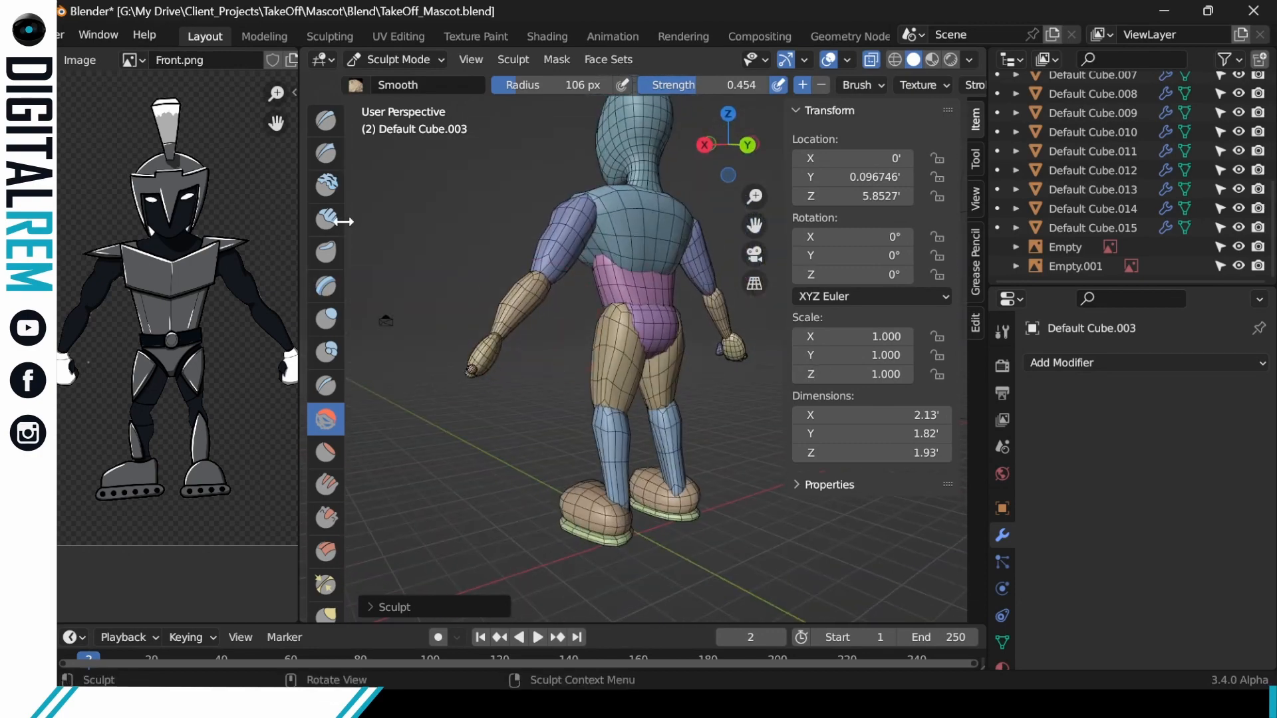
Build up the sides of the pelvis at the hips with the Draw brush and smooth the result.
{"action": "key", "text": "l"}
{"action": "left_click", "coordinate": [328, 123]}
{"action": "left_click_drag", "start_coordinate": [615, 306], "coordinate": [620, 309]}
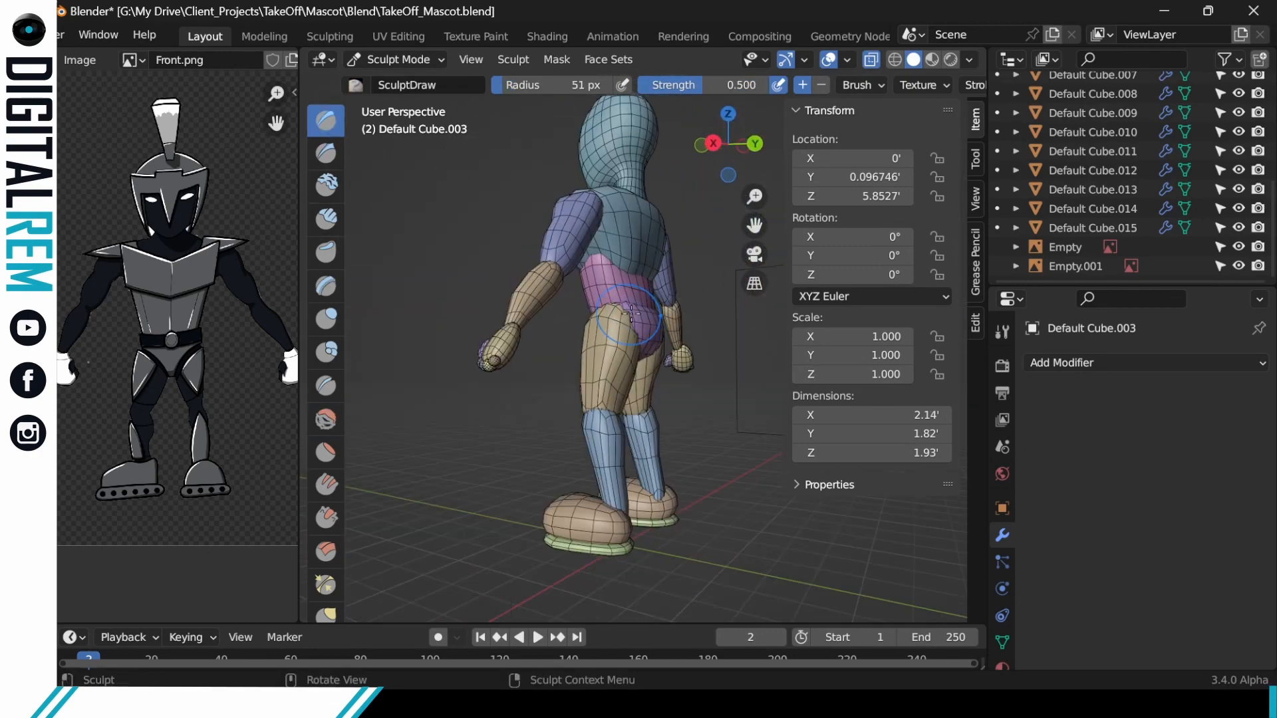
{"action": "middle_click_drag", "start_coordinate": [588, 328], "coordinate": [613, 286]}
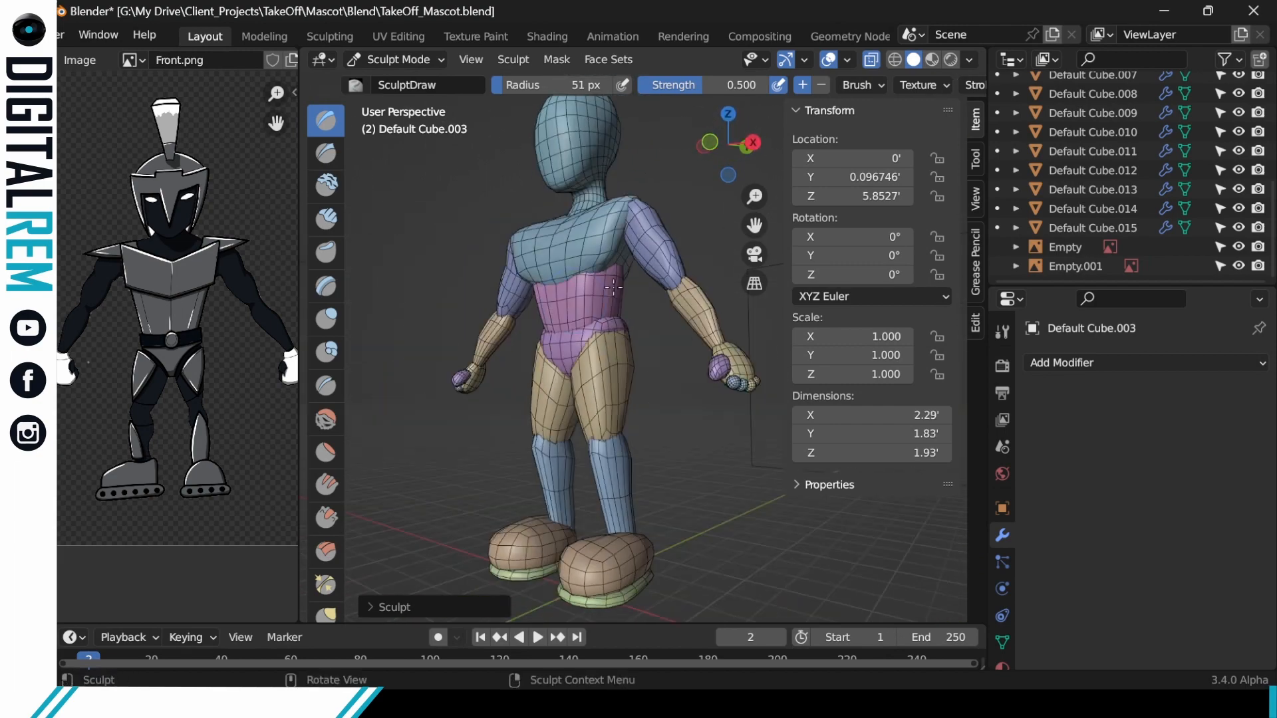
{"action": "left_click", "coordinate": [326, 419]}
{"action": "left_click_drag", "start_coordinate": [572, 314], "coordinate": [602, 318]}
{"action": "mouse_move", "coordinate": [532, 332]}
{"action": "middle_mouse_down"}
{"action": "mouse_move", "coordinate": [585, 326]}
{"action": "mouse_move", "coordinate": [565, 339]}
{"action": "middle_mouse_up"}
Switch sculpting to the abdomen mesh and reshape its sides with adding and subtracting Draw brush strokes.
{"action": "key", "text": "ctrl+Tab"}
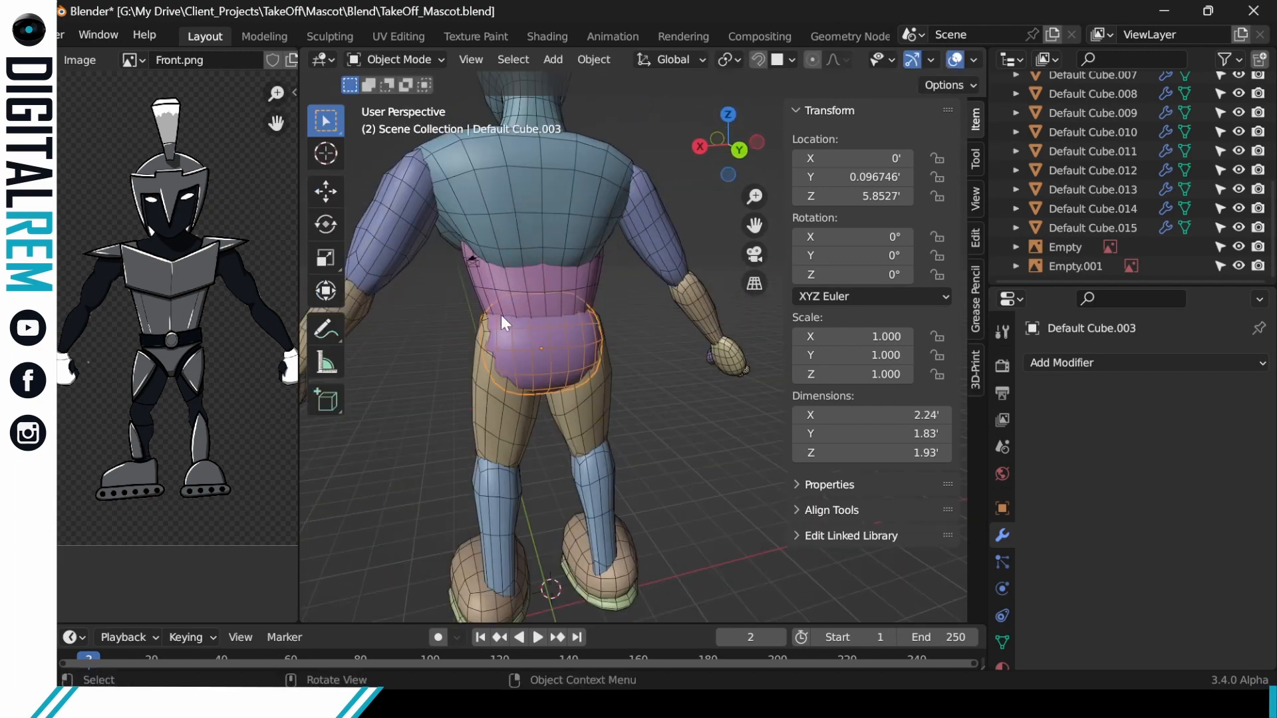
{"action": "left_click", "coordinate": [525, 226]}
{"action": "key", "text": "ctrl+Tab"}
{"action": "middle_click_drag", "start_coordinate": [505, 266], "coordinate": [546, 233]}
{"action": "left_click", "coordinate": [332, 127]}
{"action": "middle_click_drag", "start_coordinate": [532, 286], "coordinate": [509, 206]}
{"action": "left_click_drag", "start_coordinate": [495, 166], "coordinate": [509, 207]}
{"action": "mouse_move", "coordinate": [519, 213]}
{"action": "middle_mouse_down"}
{"action": "mouse_move", "coordinate": [599, 292]}
{"action": "mouse_move", "coordinate": [574, 259]}
{"action": "middle_mouse_up"}
{"action": "left_click_drag", "start_coordinate": [639, 278], "coordinate": [635, 286], "text": "ctrl"}
{"action": "mouse_move", "coordinate": [565, 259]}
{"action": "middle_mouse_down"}
{"action": "mouse_move", "coordinate": [619, 299]}
{"action": "mouse_move", "coordinate": [679, 282]}
{"action": "mouse_move", "coordinate": [545, 300]}
{"action": "mouse_move", "coordinate": [593, 254]}
{"action": "mouse_move", "coordinate": [626, 279]}
{"action": "mouse_move", "coordinate": [532, 292]}
{"action": "middle_mouse_up"}
Smooth the abdomen's back and sides above the pelvis with the Smooth brush.
{"action": "left_click", "coordinate": [326, 419]}
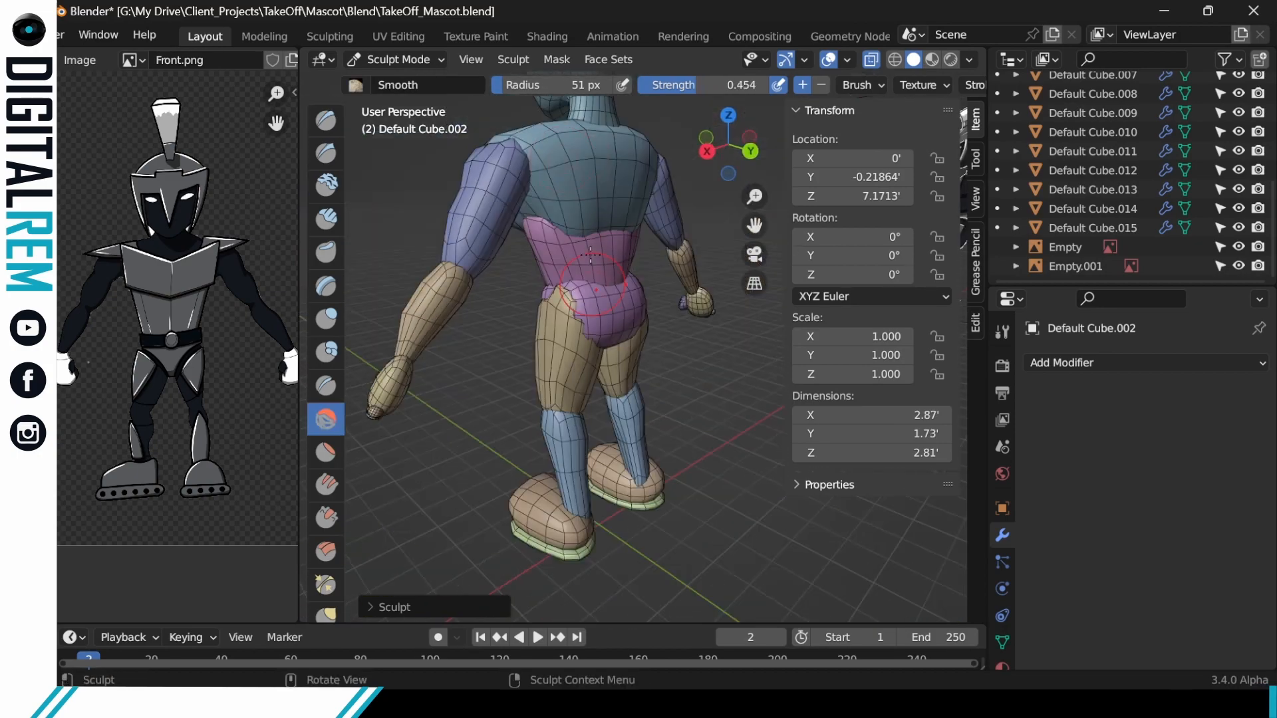
{"action": "left_click_drag", "start_coordinate": [566, 247], "coordinate": [599, 256]}
{"action": "middle_click_drag", "start_coordinate": [599, 286], "coordinate": [592, 253]}
{"action": "scroll", "coordinate": [618, 246], "scroll_direction": "up", "scroll_amount": 3}
{"action": "left_click_drag", "start_coordinate": [638, 266], "coordinate": [650, 238]}
{"action": "middle_click_drag", "start_coordinate": [650, 238], "coordinate": [765, 256]}
{"action": "scroll", "coordinate": [679, 280], "scroll_direction": "down", "scroll_amount": 6}
{"action": "scroll", "coordinate": [665, 292], "scroll_direction": "up", "scroll_amount": 6}
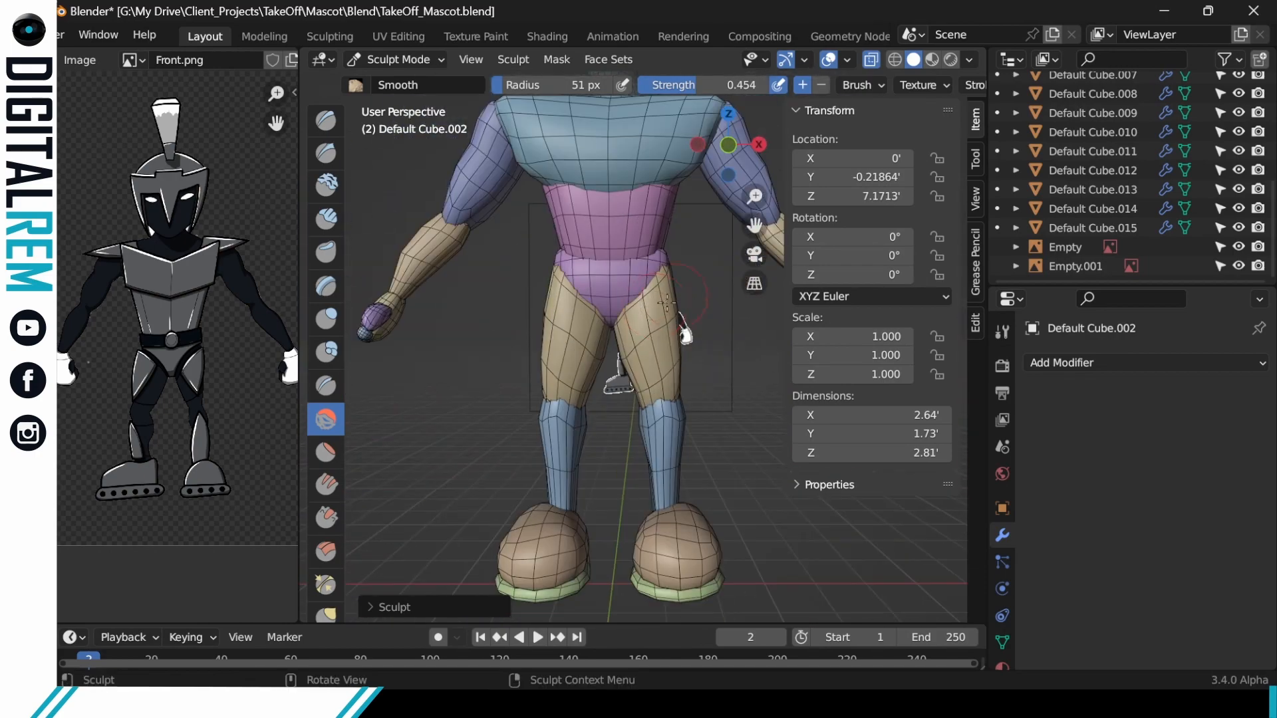
Switch sculpting to the thighs and smooth their upper outer areas at the hips.
{"action": "key", "text": "alt+q"}
{"action": "mouse_move", "coordinate": [705, 286]}
{"action": "middle_mouse_down"}
{"action": "mouse_move", "coordinate": [643, 265]}
{"action": "mouse_move", "coordinate": [764, 256]}
{"action": "middle_mouse_up"}
{"action": "left_click_drag", "start_coordinate": [715, 247], "coordinate": [715, 316]}
{"action": "middle_click_drag", "start_coordinate": [718, 306], "coordinate": [872, 505]}
{"action": "left_click_drag", "start_coordinate": [715, 273], "coordinate": [715, 319]}
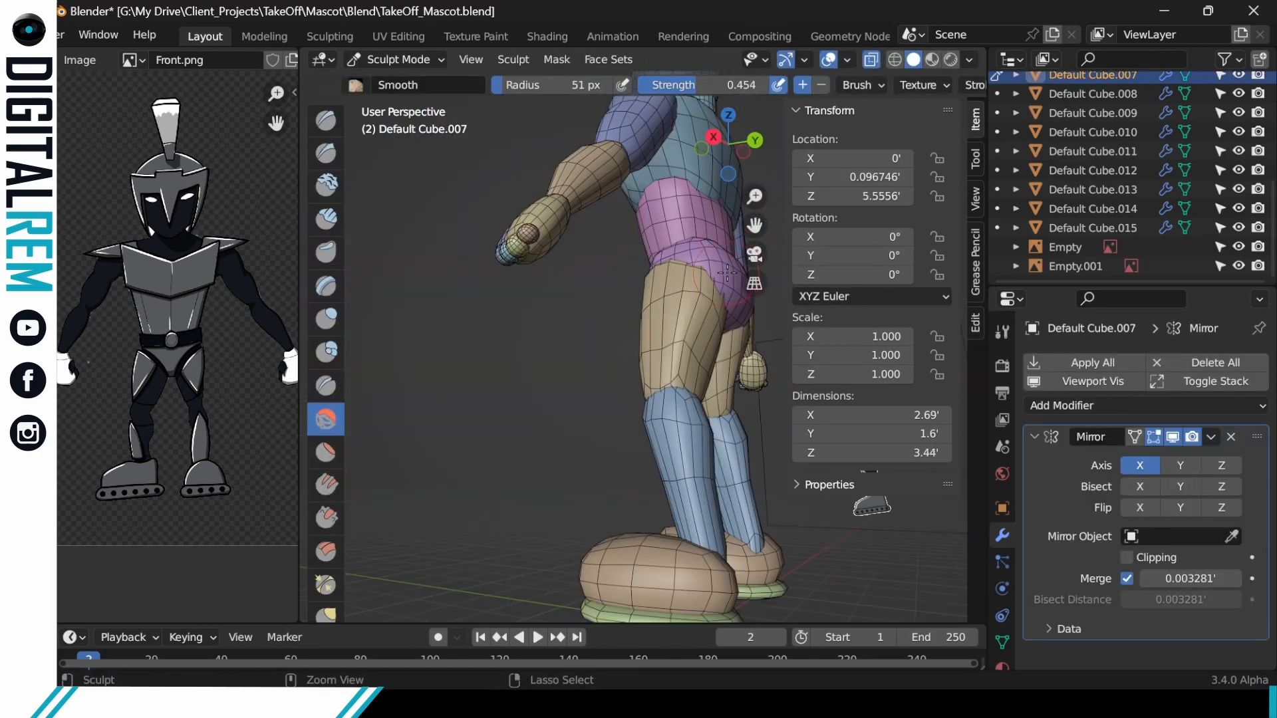
{"action": "middle_click_drag", "start_coordinate": [715, 286], "coordinate": [812, 248]}
Refine the thighs with the Smooth brush in the front orthographic view, following the reference image.
{"action": "key", "text": "KP_1"}
{"action": "middle_click_drag", "start_coordinate": [636, 123], "coordinate": [633, 239], "text": "shift"}
{"action": "middle_click_drag", "start_coordinate": [618, 408], "coordinate": [618, 310], "text": "shift"}
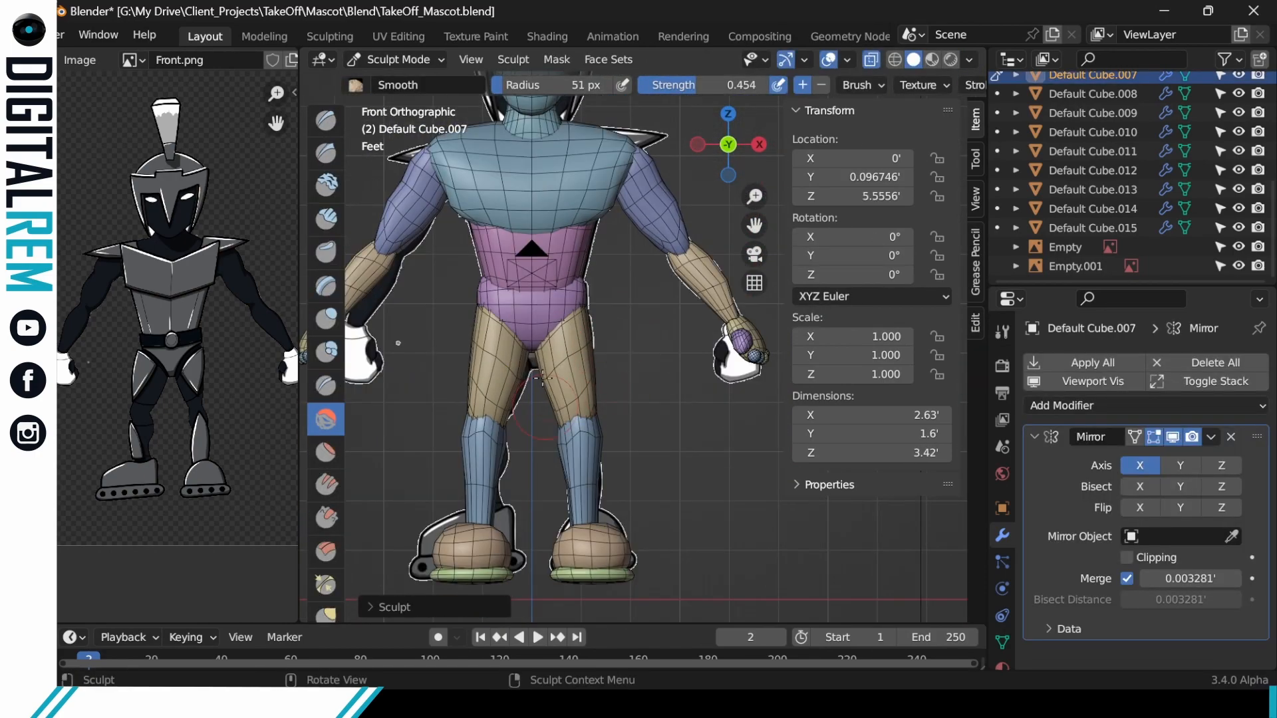
{"action": "middle_click_drag", "start_coordinate": [601, 394], "coordinate": [596, 293], "text": "shift"}
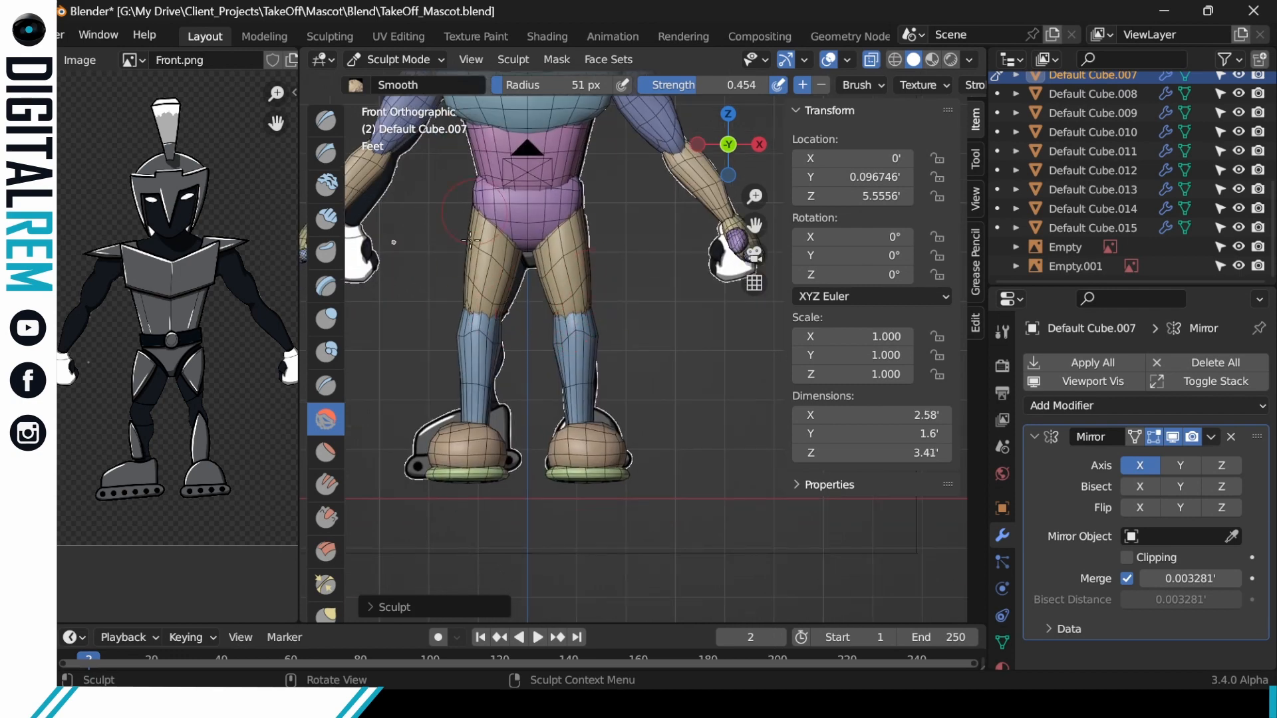
{"action": "middle_click_drag", "start_coordinate": [592, 383], "coordinate": [581, 343], "text": "shift"}
Switch sculpting to the lower legs and smooth their shape below the knees.
{"action": "key", "text": "alt+q"}
{"action": "left_click_drag", "start_coordinate": [580, 275], "coordinate": [587, 292]}
{"action": "middle_click_drag", "start_coordinate": [587, 293], "coordinate": [597, 283]}
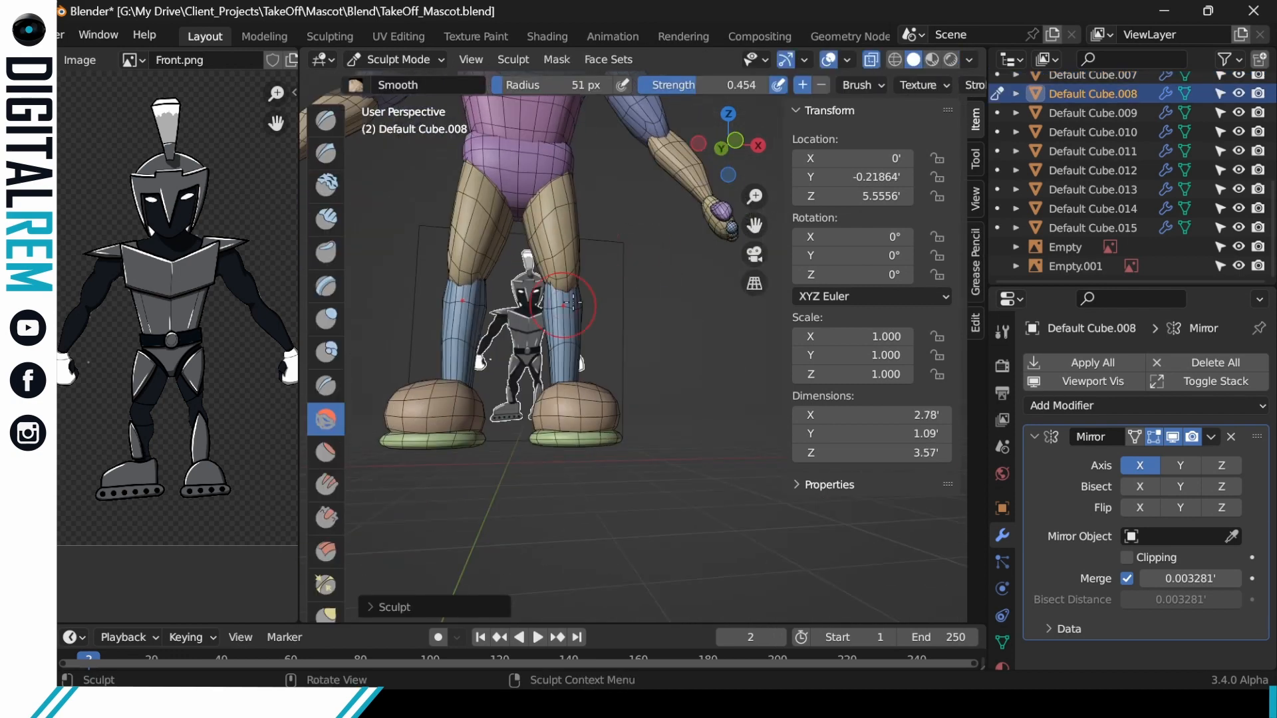
{"action": "key", "text": "KP_1"}
{"action": "left_click_drag", "start_coordinate": [469, 301], "coordinate": [479, 286]}
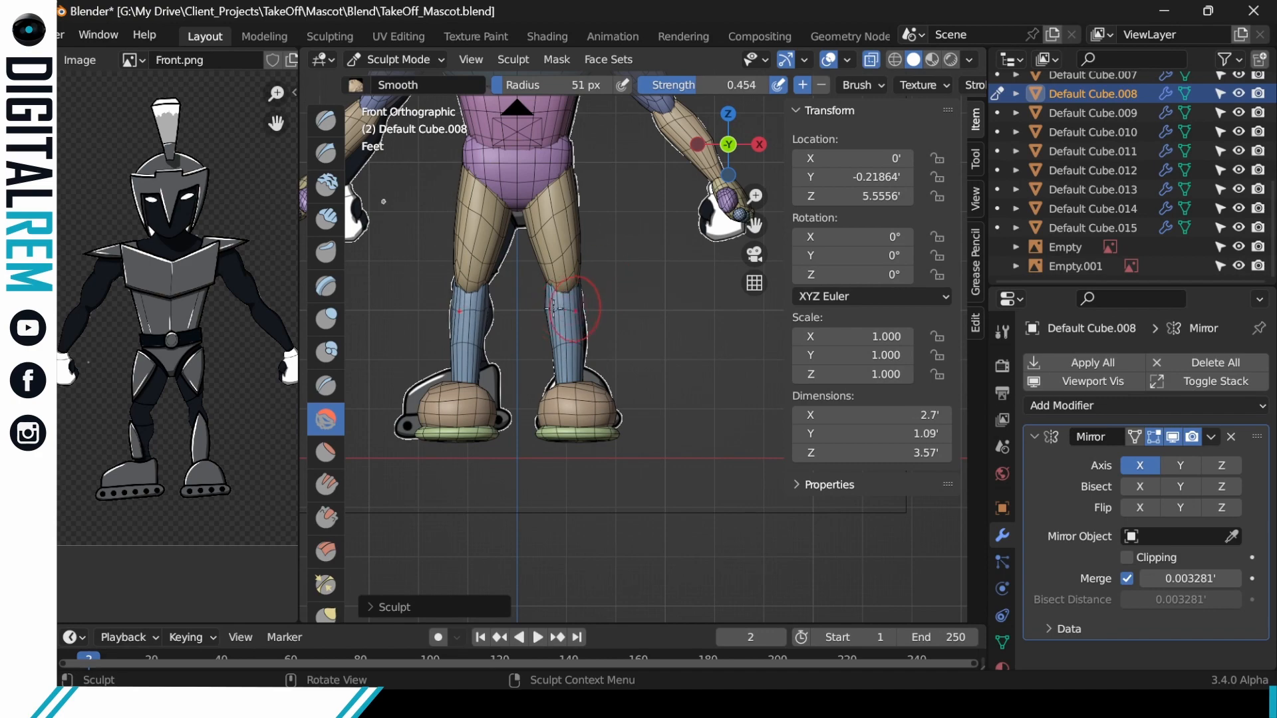
{"action": "left_click_drag", "start_coordinate": [563, 355], "coordinate": [582, 316]}
Build up the front of the knees on the lower legs with the Draw brush.
{"action": "middle_click_drag", "start_coordinate": [583, 305], "coordinate": [594, 290]}
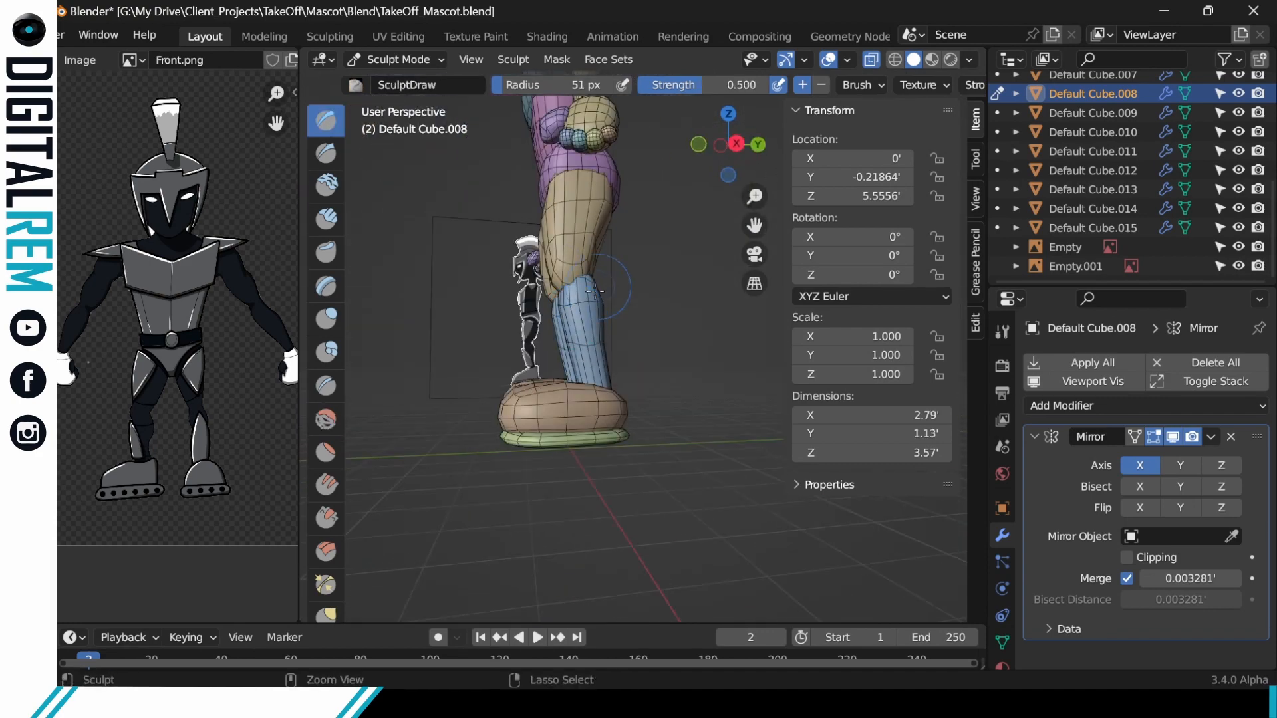
{"action": "left_click_drag", "start_coordinate": [555, 290], "coordinate": [547, 293]}
{"action": "mouse_move", "coordinate": [546, 293]}
{"action": "middle_mouse_down"}
{"action": "mouse_move", "coordinate": [618, 293]}
{"action": "mouse_move", "coordinate": [578, 303]}
{"action": "mouse_move", "coordinate": [565, 322]}
{"action": "middle_mouse_up"}
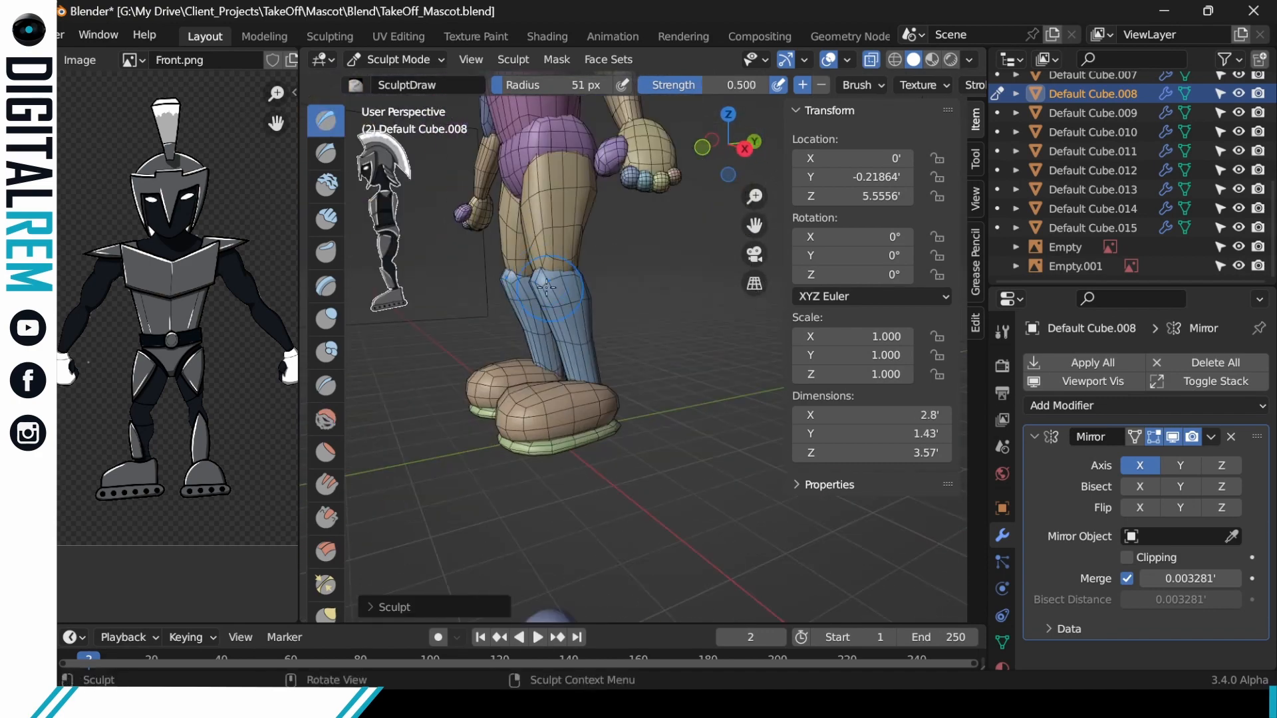
Start reshaping the knees of the lower legs with the Elastic Deform brush.
{"action": "left_click_drag", "start_coordinate": [349, 263], "coordinate": [351, 323]}
{"action": "left_click", "coordinate": [328, 464]}
{"action": "left_click_drag", "start_coordinate": [543, 284], "coordinate": [543, 259]}
{"action": "mouse_move", "coordinate": [543, 266]}
{"action": "middle_mouse_down"}
{"action": "mouse_move", "coordinate": [598, 293]}
{"action": "mouse_move", "coordinate": [587, 279]}
{"action": "middle_mouse_up"}
{"action": "key", "text": "bracketright"}
{"action": "key", "text": "bracketright"}
{"action": "middle_click_drag", "start_coordinate": [461, 302], "coordinate": [511, 188]}
{"action": "middle_click_drag", "start_coordinate": [564, 284], "coordinate": [480, 349]}
Pull the upper part of the lower legs into shape around the knees and calves with Elastic Deform.
{"action": "left_click_drag", "start_coordinate": [556, 285], "coordinate": [546, 286]}
{"action": "middle_click_drag", "start_coordinate": [546, 286], "coordinate": [626, 219]}
{"action": "left_click_drag", "start_coordinate": [543, 253], "coordinate": [533, 248]}
{"action": "middle_click_drag", "start_coordinate": [533, 248], "coordinate": [456, 319]}
{"action": "left_click_drag", "start_coordinate": [540, 291], "coordinate": [532, 287]}
{"action": "middle_click_drag", "start_coordinate": [532, 287], "coordinate": [541, 251]}
{"action": "left_click_drag", "start_coordinate": [559, 261], "coordinate": [564, 256]}
{"action": "mouse_move", "coordinate": [564, 256]}
{"action": "middle_mouse_down"}
{"action": "mouse_move", "coordinate": [584, 262]}
{"action": "mouse_move", "coordinate": [604, 305]}
{"action": "mouse_move", "coordinate": [636, 276]}
{"action": "mouse_move", "coordinate": [732, 311]}
{"action": "mouse_move", "coordinate": [925, 336]}
{"action": "middle_mouse_up"}
Select the linked foot and sole geometry in Edit Mode and move it under the lower leg.
{"action": "key", "text": "ctrl+Tab"}
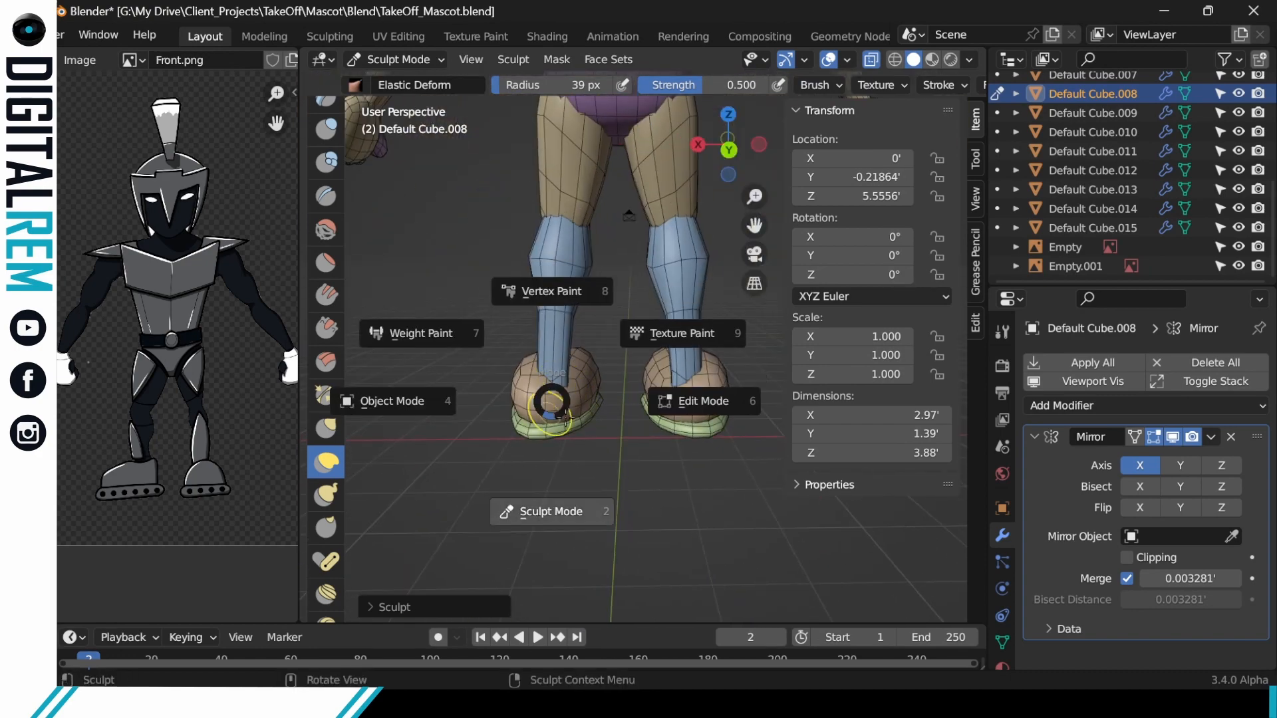
{"action": "left_click_drag", "start_coordinate": [482, 442], "coordinate": [515, 403]}
{"action": "key", "text": "ctrl+Tab"}
{"action": "key", "text": "l"}
{"action": "key", "text": "alt+a"}
{"action": "key", "text": "l"}
{"action": "key", "text": "l"}
{"action": "key", "text": "g"}
{"action": "left_click", "coordinate": [593, 366]}
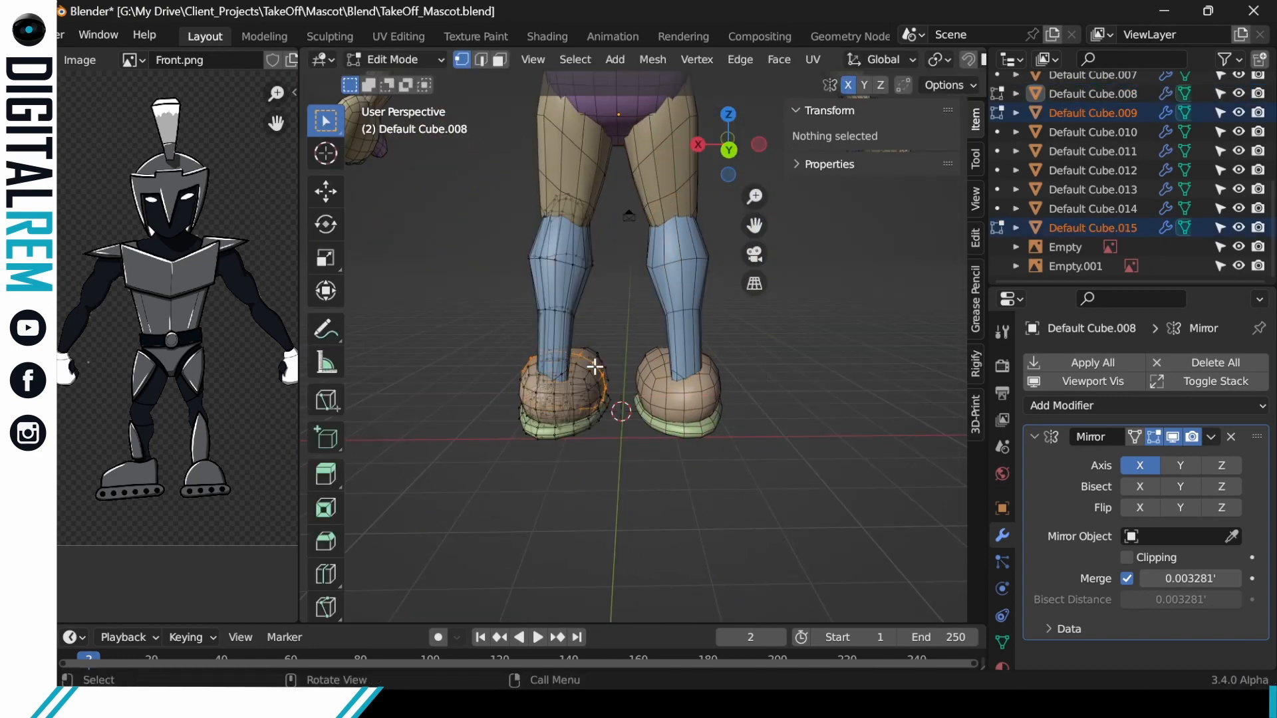
{"action": "mouse_move", "coordinate": [658, 352]}
{"action": "middle_mouse_down"}
{"action": "mouse_move", "coordinate": [698, 304]}
{"action": "mouse_move", "coordinate": [725, 326]}
{"action": "mouse_move", "coordinate": [507, 408]}
{"action": "middle_mouse_up"}
{"action": "left_click", "coordinate": [621, 336]}
Return the lower legs to Sculpt Mode and adjust the calves and ankles with the 39 px Elastic Deform brush.
{"action": "key", "text": "ctrl+Tab"}
{"action": "left_click", "coordinate": [652, 405]}
{"action": "left_click_drag", "start_coordinate": [615, 266], "coordinate": [629, 256]}
{"action": "mouse_move", "coordinate": [572, 266]}
{"action": "middle_mouse_down"}
{"action": "mouse_move", "coordinate": [645, 282]}
{"action": "mouse_move", "coordinate": [685, 266]}
{"action": "middle_mouse_up"}
{"action": "mouse_move", "coordinate": [685, 266]}
{"action": "middle_mouse_down", "text": "shift"}
{"action": "mouse_move", "coordinate": [659, 365]}
{"action": "mouse_move", "coordinate": [721, 272]}
{"action": "mouse_move", "coordinate": [646, 265]}
{"action": "middle_mouse_up", "text": "shift"}
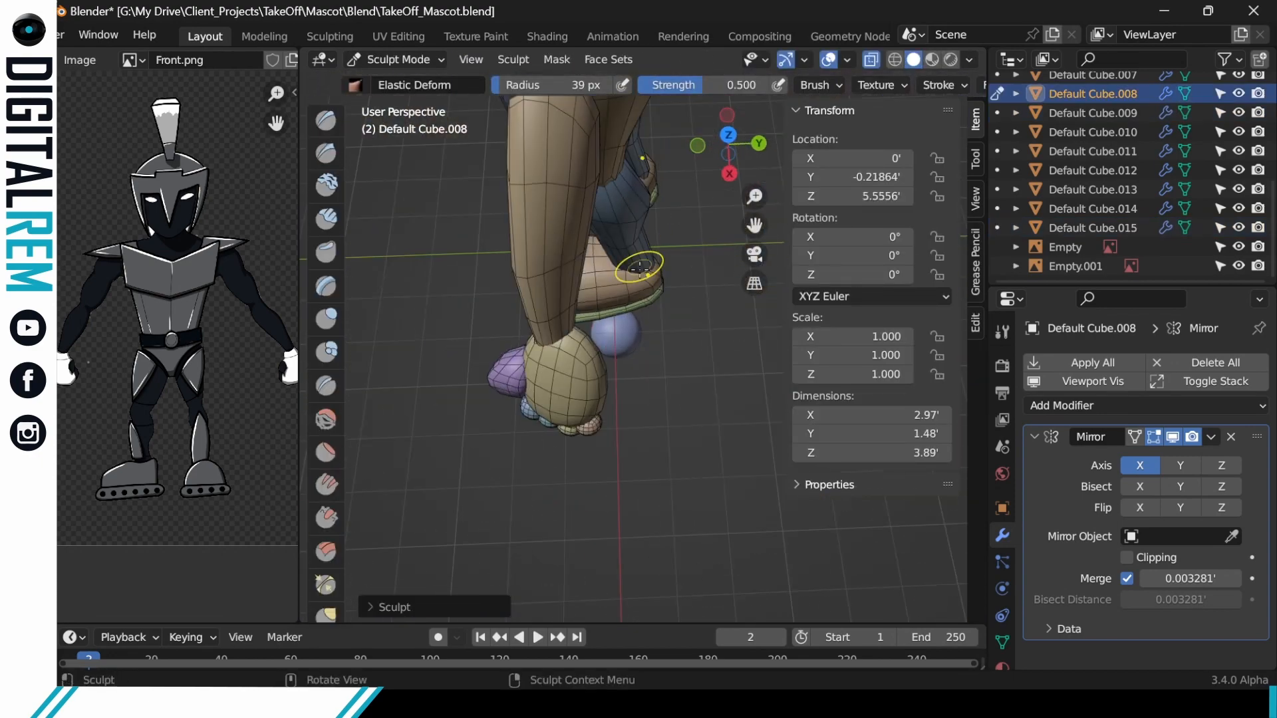
{"action": "left_click_drag", "start_coordinate": [644, 264], "coordinate": [624, 266]}
{"action": "mouse_move", "coordinate": [624, 266]}
{"action": "middle_mouse_down"}
{"action": "mouse_move", "coordinate": [592, 340]}
{"action": "mouse_move", "coordinate": [587, 402]}
{"action": "mouse_move", "coordinate": [542, 366]}
{"action": "middle_mouse_up"}
Switch from the lower legs to the upper legs and return to Sculpt Mode with the 49 px SculptDraw brush.
{"action": "scroll", "coordinate": [587, 402], "scroll_direction": "down", "scroll_amount": 3}
{"action": "key", "text": "KP_1"}
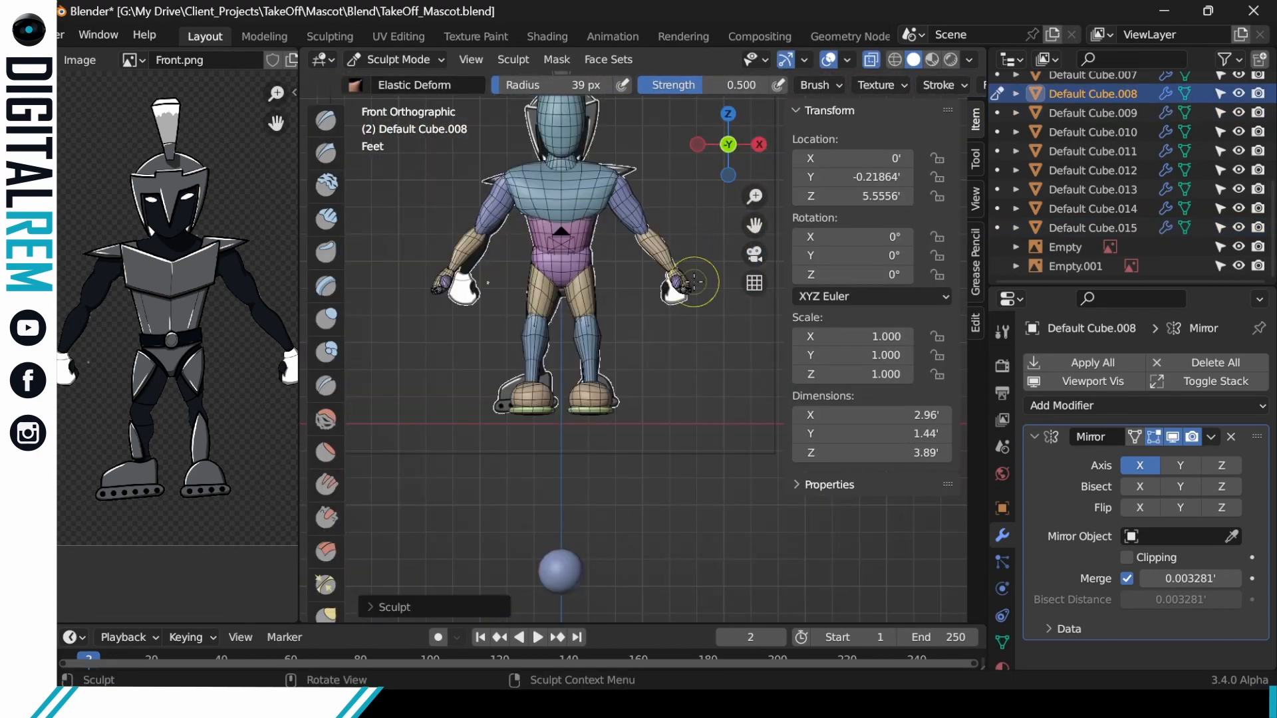
{"action": "key", "text": "ctrl+Tab"}
{"action": "left_click", "coordinate": [675, 285]}
{"action": "scroll", "coordinate": [590, 278], "scroll_direction": "up", "scroll_amount": 4}
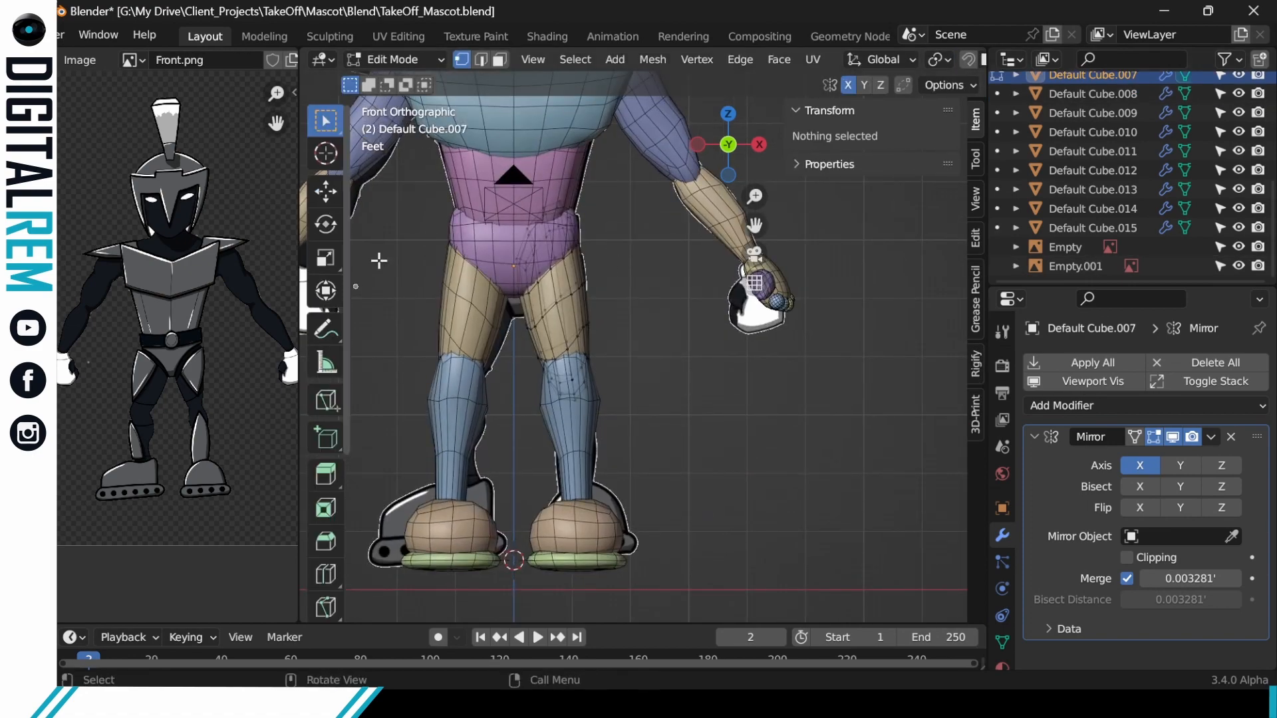
{"action": "key", "text": "ctrl+Tab"}
{"action": "left_click", "coordinate": [381, 338]}
{"action": "mouse_move", "coordinate": [565, 253]}
{"action": "middle_mouse_down"}
{"action": "mouse_move", "coordinate": [592, 283]}
{"action": "mouse_move", "coordinate": [680, 286]}
{"action": "mouse_move", "coordinate": [601, 230]}
{"action": "mouse_move", "coordinate": [542, 239]}
{"action": "mouse_move", "coordinate": [589, 273]}
{"action": "mouse_move", "coordinate": [565, 266]}
{"action": "mouse_move", "coordinate": [679, 273]}
{"action": "middle_mouse_up"}
{"action": "middle_click_drag", "start_coordinate": [678, 273], "coordinate": [629, 426], "text": "ctrl"}
{"action": "middle_click_drag", "start_coordinate": [618, 253], "coordinate": [620, 299], "text": "ctrl"}
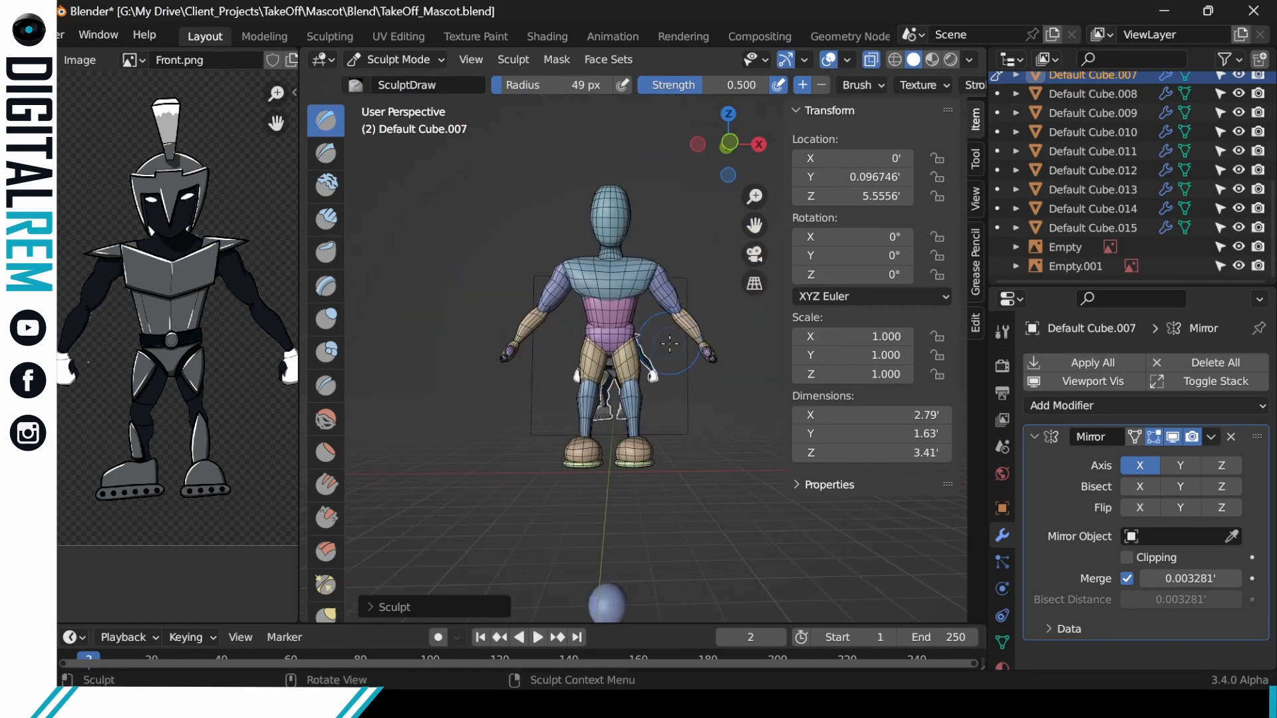
{"action": "middle_click_drag", "start_coordinate": [615, 220], "coordinate": [621, 255]}
Switch sculpting to the head and refine its volume with the 49 px SculptDraw brush, undoing the last stroke.
{"action": "key", "text": "alt+q"}
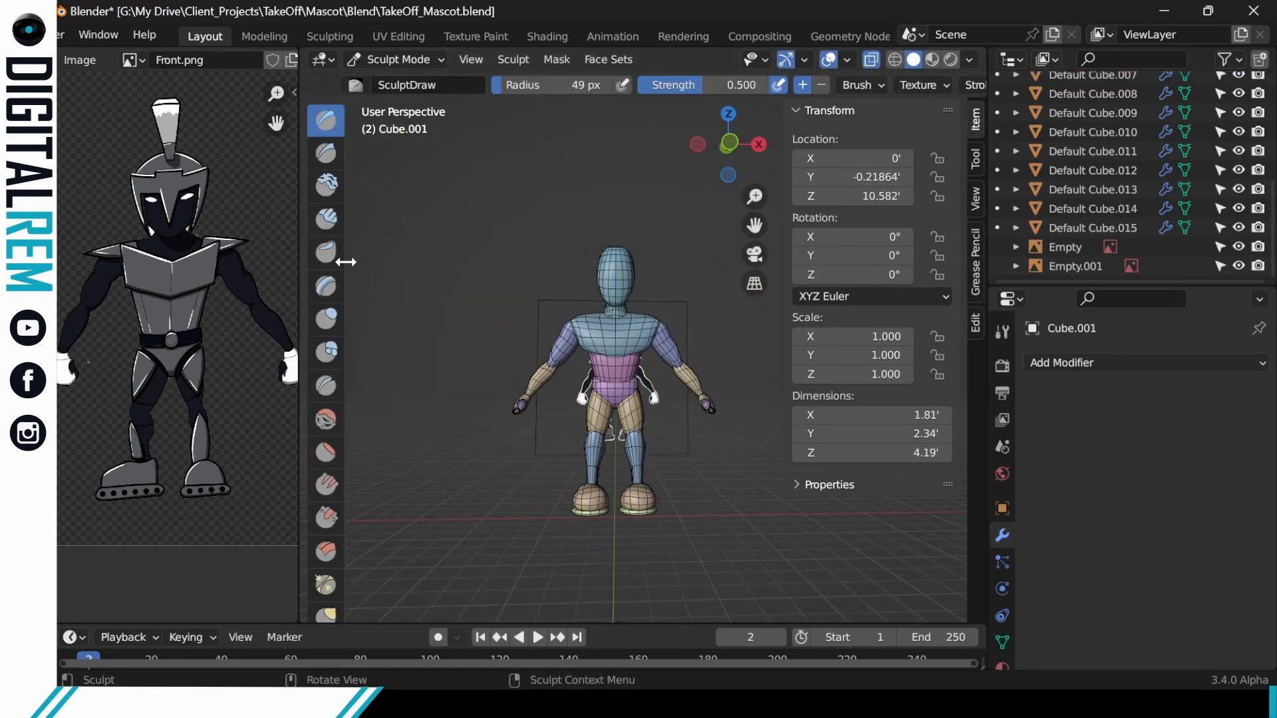
{"action": "scroll", "coordinate": [339, 262], "scroll_direction": "down", "scroll_amount": 4}
{"action": "middle_click_drag", "start_coordinate": [635, 296], "coordinate": [639, 260], "text": "ctrl"}
{"action": "middle_click_drag", "start_coordinate": [639, 260], "coordinate": [592, 286]}
{"action": "scroll", "coordinate": [334, 200], "scroll_direction": "up", "scroll_amount": 4}
{"action": "left_click_drag", "start_coordinate": [585, 283], "coordinate": [588, 306]}
{"action": "middle_click_drag", "start_coordinate": [599, 292], "coordinate": [621, 289]}
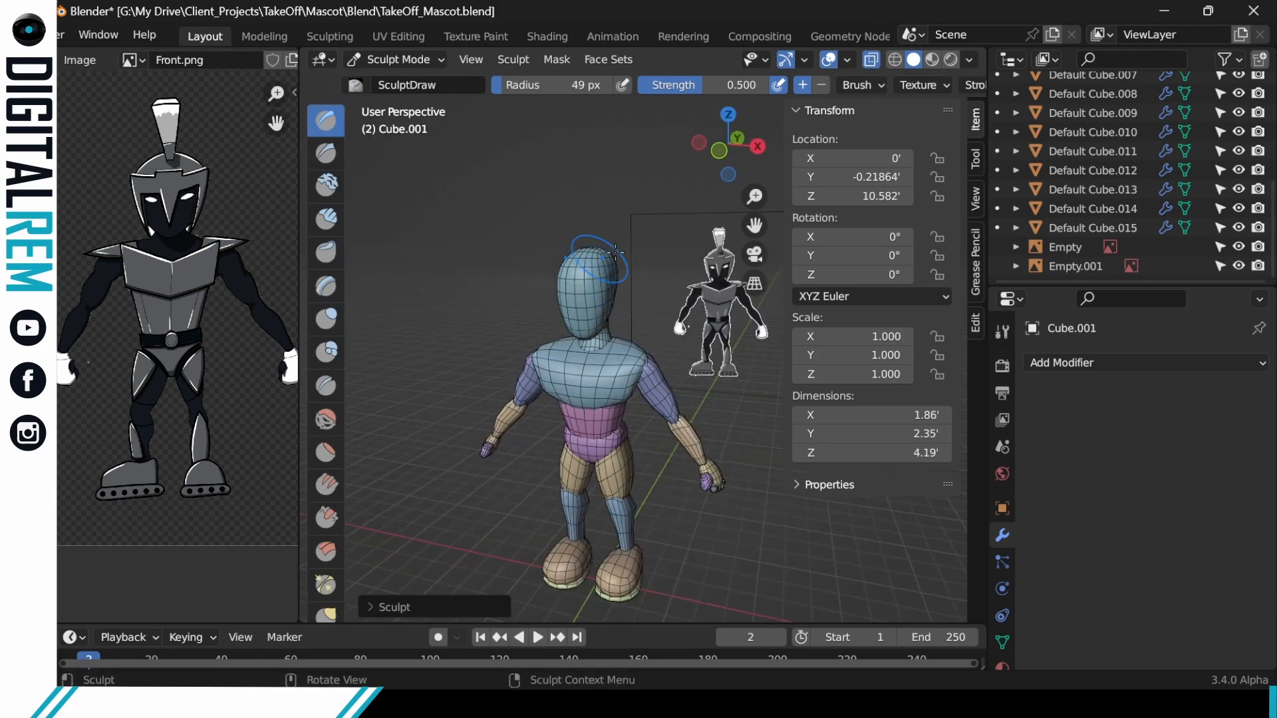
{"action": "left_click_drag", "start_coordinate": [598, 279], "coordinate": [602, 306]}
{"action": "mouse_move", "coordinate": [605, 299]}
{"action": "middle_mouse_down"}
{"action": "mouse_move", "coordinate": [653, 293]}
{"action": "mouse_move", "coordinate": [656, 359]}
{"action": "middle_mouse_up"}
{"action": "mouse_move", "coordinate": [656, 360]}
{"action": "middle_mouse_down"}
{"action": "mouse_move", "coordinate": [576, 366]}
{"action": "mouse_move", "coordinate": [575, 293]}
{"action": "middle_mouse_up"}
{"action": "middle_click_drag", "start_coordinate": [576, 293], "coordinate": [606, 289]}
{"action": "left_click_drag", "start_coordinate": [555, 276], "coordinate": [552, 299]}
{"action": "mouse_move", "coordinate": [566, 293]}
{"action": "middle_mouse_down"}
{"action": "mouse_move", "coordinate": [525, 286]}
{"action": "mouse_move", "coordinate": [583, 282]}
{"action": "middle_mouse_up"}
{"action": "key", "text": "ctrl+z"}
{"action": "middle_click_drag", "start_coordinate": [712, 266], "coordinate": [572, 276]}
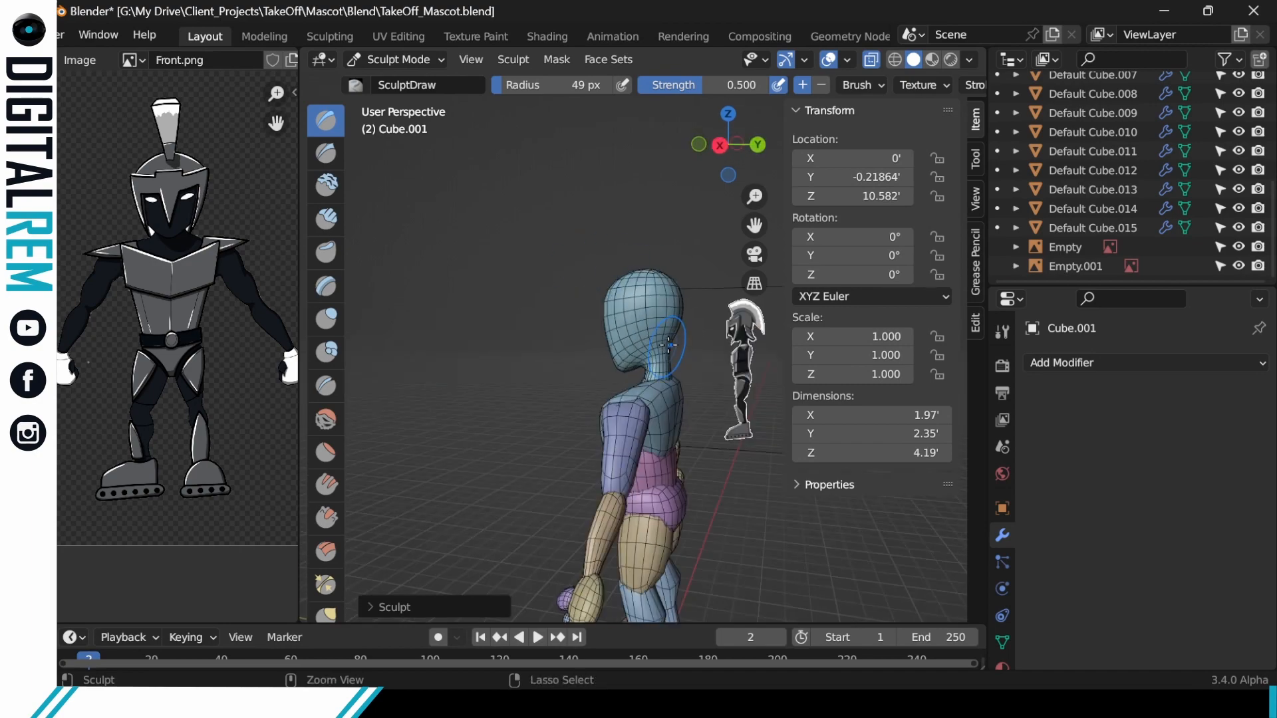
Shape the back of the head and neck and widen the neck toward the shoulders with SculptDraw.
{"action": "middle_click_drag", "start_coordinate": [646, 406], "coordinate": [673, 399]}
{"action": "middle_click_drag", "start_coordinate": [673, 399], "coordinate": [673, 319], "text": "ctrl"}
{"action": "left_click_drag", "start_coordinate": [635, 293], "coordinate": [638, 319]}
{"action": "mouse_move", "coordinate": [731, 319]}
{"action": "middle_mouse_down"}
{"action": "mouse_move", "coordinate": [755, 319]}
{"action": "mouse_move", "coordinate": [625, 360]}
{"action": "mouse_move", "coordinate": [758, 332]}
{"action": "middle_mouse_up"}
{"action": "left_click_drag", "start_coordinate": [665, 346], "coordinate": [672, 372]}
{"action": "mouse_move", "coordinate": [752, 352]}
{"action": "middle_mouse_down"}
{"action": "mouse_move", "coordinate": [660, 369]}
{"action": "mouse_move", "coordinate": [751, 373]}
{"action": "middle_mouse_up"}
{"action": "left_click_drag", "start_coordinate": [513, 363], "coordinate": [490, 399]}
{"action": "middle_click_drag", "start_coordinate": [572, 379], "coordinate": [492, 372]}
{"action": "left_click_drag", "start_coordinate": [512, 386], "coordinate": [532, 392]}
{"action": "mouse_move", "coordinate": [492, 373]}
{"action": "middle_mouse_down"}
{"action": "mouse_move", "coordinate": [572, 340]}
{"action": "mouse_move", "coordinate": [581, 314]}
{"action": "mouse_move", "coordinate": [655, 326]}
{"action": "mouse_move", "coordinate": [669, 312]}
{"action": "mouse_move", "coordinate": [575, 326]}
{"action": "middle_mouse_up"}
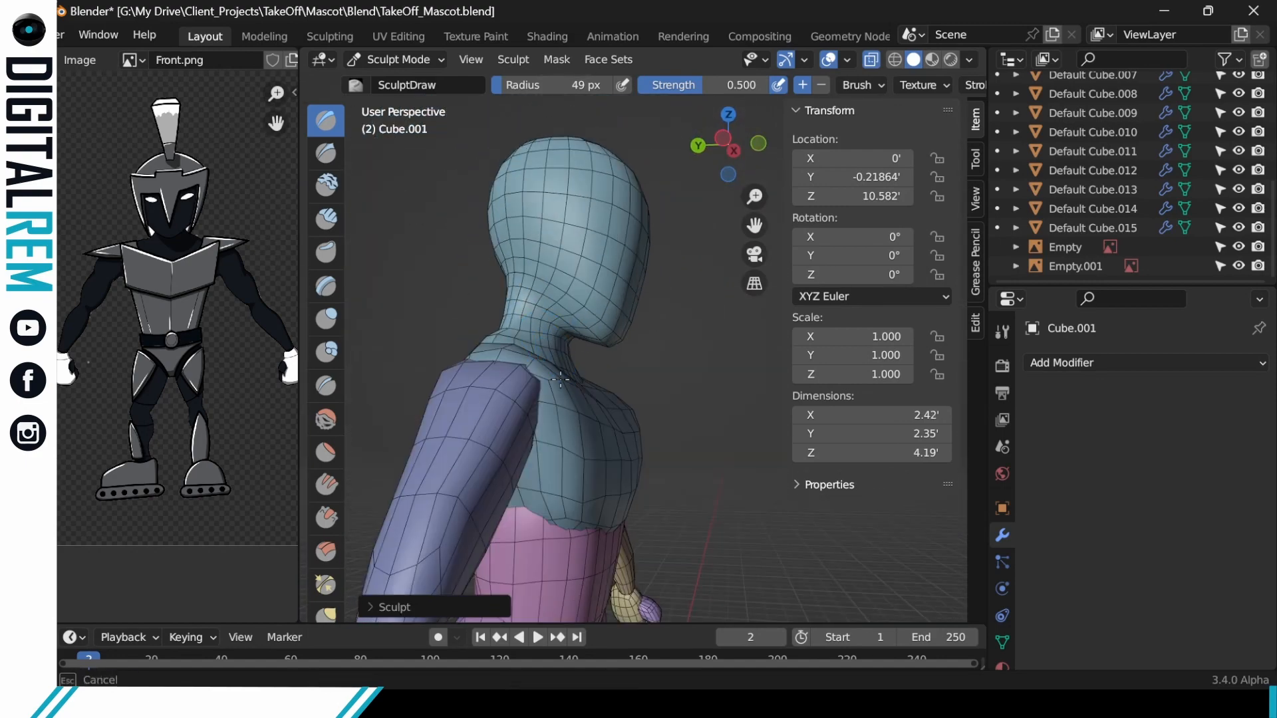
Blend the base of the neck into the upper chest and shoulders from several angles.
{"action": "left_click_drag", "start_coordinate": [558, 319], "coordinate": [568, 339]}
{"action": "mouse_move", "coordinate": [641, 346]}
{"action": "middle_mouse_down"}
{"action": "mouse_move", "coordinate": [591, 353]}
{"action": "mouse_move", "coordinate": [626, 366]}
{"action": "middle_mouse_up"}
{"action": "left_click_drag", "start_coordinate": [578, 346], "coordinate": [572, 362]}
{"action": "mouse_move", "coordinate": [665, 362]}
{"action": "middle_mouse_down"}
{"action": "mouse_move", "coordinate": [585, 366]}
{"action": "mouse_move", "coordinate": [663, 392]}
{"action": "mouse_move", "coordinate": [642, 384]}
{"action": "middle_mouse_up"}
{"action": "mouse_move", "coordinate": [590, 346]}
{"action": "middle_mouse_down"}
{"action": "mouse_move", "coordinate": [632, 353]}
{"action": "mouse_move", "coordinate": [597, 342]}
{"action": "middle_mouse_up"}
{"action": "scroll", "coordinate": [597, 342], "scroll_direction": "down", "scroll_amount": 9}
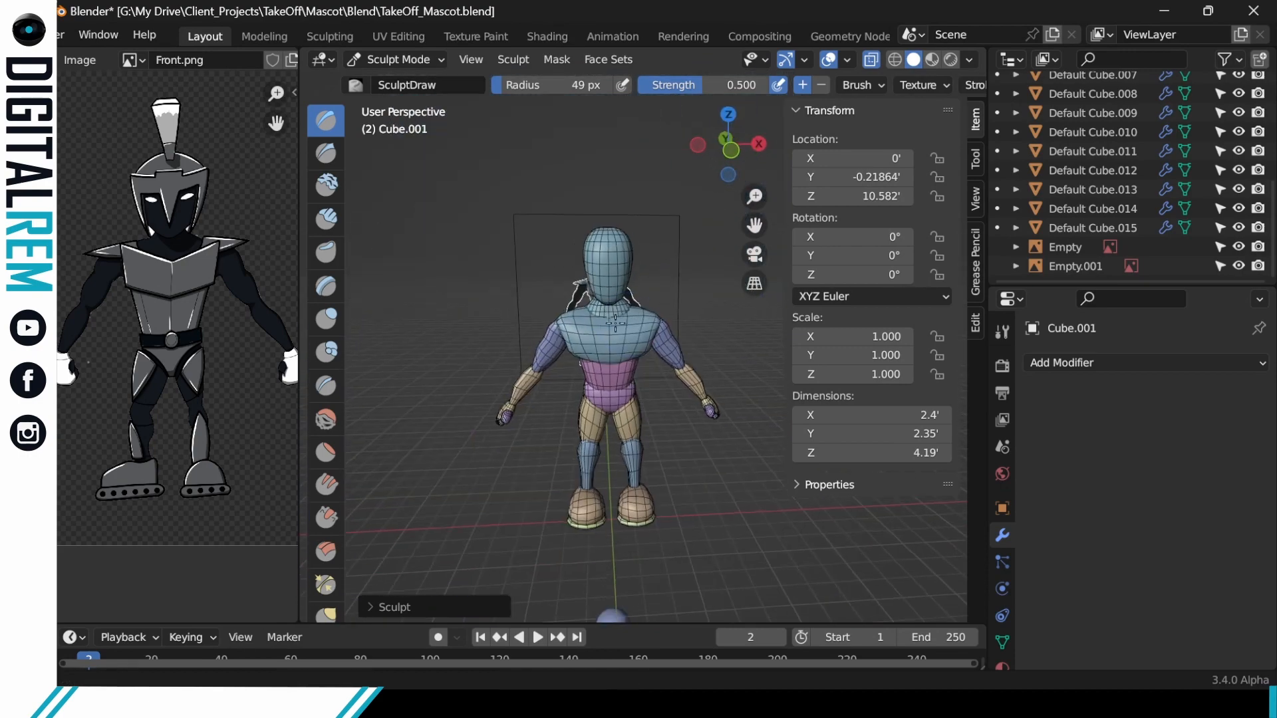
{"action": "scroll", "coordinate": [639, 336], "scroll_direction": "up", "scroll_amount": 3}
{"action": "middle_click_drag", "start_coordinate": [725, 332], "coordinate": [617, 285]}
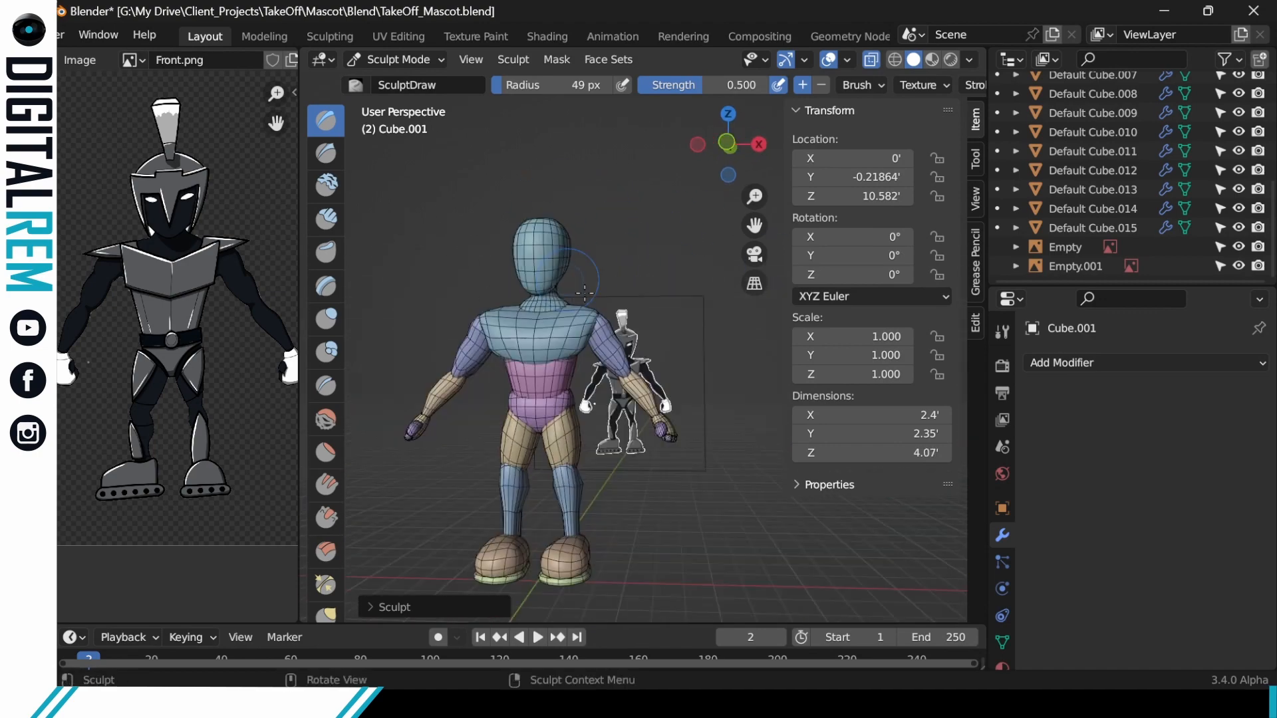
Switch to the chest in Sculpt Mode and choose the 49 px Clay Strips brush at 0.600 strength.
{"action": "key", "text": "ctrl+Tab"}
{"action": "left_click", "coordinate": [576, 333]}
{"action": "key", "text": "ctrl+Tab"}
{"action": "left_click", "coordinate": [578, 439]}
{"action": "mouse_move", "coordinate": [539, 312]}
{"action": "middle_mouse_down"}
{"action": "mouse_move", "coordinate": [602, 294]}
{"action": "mouse_move", "coordinate": [577, 317]}
{"action": "mouse_move", "coordinate": [459, 329]}
{"action": "mouse_move", "coordinate": [546, 314]}
{"action": "middle_mouse_up"}
{"action": "scroll", "coordinate": [573, 317], "scroll_direction": "up", "scroll_amount": 3}
{"action": "key", "text": "c"}
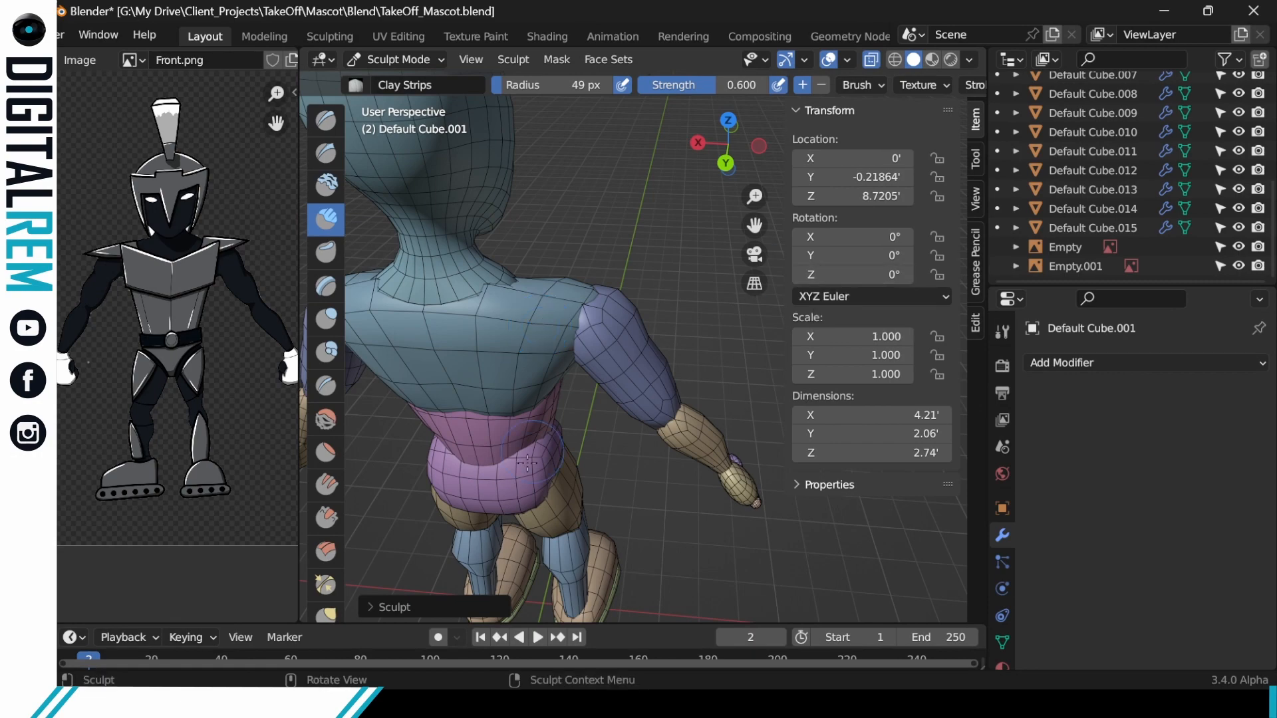
Switch to the pelvis and start reducing the bulge at its rear in Sculpt Mode.
{"action": "middle_click_drag", "start_coordinate": [542, 493], "coordinate": [542, 450]}
{"action": "key", "text": "ctrl+Tab"}
{"action": "left_click", "coordinate": [388, 451]}
{"action": "left_click", "coordinate": [537, 452]}
{"action": "key", "text": "Tab"}
{"action": "mouse_move", "coordinate": [552, 399]}
{"action": "middle_mouse_down"}
{"action": "mouse_move", "coordinate": [512, 390]}
{"action": "mouse_move", "coordinate": [525, 405]}
{"action": "mouse_move", "coordinate": [515, 441]}
{"action": "middle_mouse_up"}
{"action": "key", "text": "ctrl+Tab"}
{"action": "left_click_drag", "start_coordinate": [500, 431], "coordinate": [538, 441]}
{"action": "mouse_move", "coordinate": [537, 441]}
{"action": "middle_mouse_down"}
{"action": "mouse_move", "coordinate": [557, 469]}
{"action": "mouse_move", "coordinate": [522, 479]}
{"action": "mouse_move", "coordinate": [721, 503]}
{"action": "mouse_move", "coordinate": [908, 555]}
{"action": "mouse_move", "coordinate": [465, 452]}
{"action": "mouse_move", "coordinate": [509, 443]}
{"action": "middle_mouse_up"}
{"action": "middle_click_drag", "start_coordinate": [510, 452], "coordinate": [510, 417], "text": "ctrl"}
{"action": "middle_click_drag", "start_coordinate": [570, 453], "coordinate": [385, 502]}
Smooth the rear of the pelvis with the Smooth brush at 0.265 strength.
{"action": "key", "text": "shift+f"}
{"action": "left_click", "coordinate": [565, 200]}
{"action": "left_click_drag", "start_coordinate": [539, 372], "coordinate": [519, 393]}
{"action": "mouse_move", "coordinate": [585, 399]}
{"action": "middle_mouse_down"}
{"action": "mouse_move", "coordinate": [512, 399]}
{"action": "mouse_move", "coordinate": [586, 405]}
{"action": "middle_mouse_up"}
{"action": "left_click_drag", "start_coordinate": [519, 392], "coordinate": [551, 416]}
{"action": "middle_click_drag", "start_coordinate": [551, 416], "coordinate": [570, 440]}
Switch to the upper legs and build up the tops of the thighs around the hips with SculptDraw.
{"action": "key", "text": "ctrl+Tab"}
{"action": "left_click", "coordinate": [570, 440]}
{"action": "key", "text": "ctrl+Tab"}
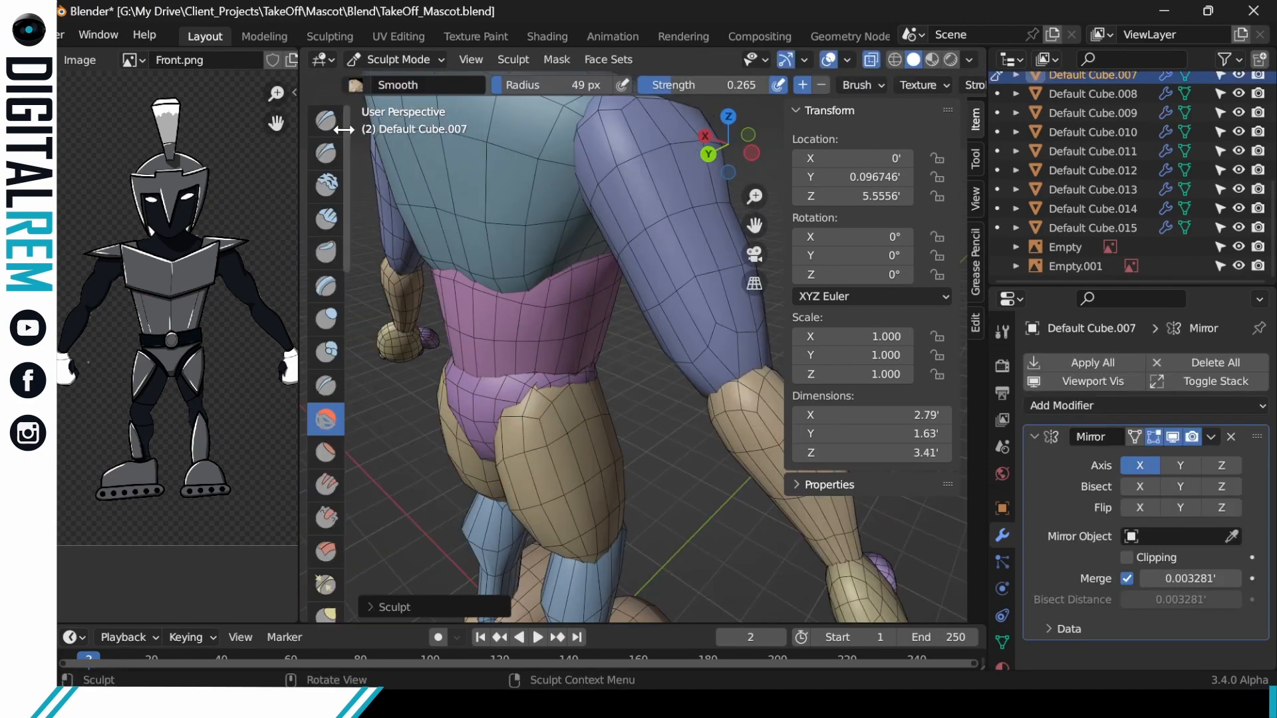
{"action": "left_click", "coordinate": [326, 120]}
{"action": "left_click_drag", "start_coordinate": [515, 415], "coordinate": [509, 417]}
{"action": "middle_click_drag", "start_coordinate": [508, 417], "coordinate": [562, 373]}
{"action": "mouse_move", "coordinate": [452, 392]}
{"action": "left_mouse_down"}
{"action": "mouse_move", "coordinate": [457, 377]}
{"action": "mouse_move", "coordinate": [452, 392]}
{"action": "left_mouse_up"}
{"action": "mouse_move", "coordinate": [452, 392]}
{"action": "middle_mouse_down"}
{"action": "mouse_move", "coordinate": [565, 386]}
{"action": "mouse_move", "coordinate": [525, 406]}
{"action": "middle_mouse_up"}
{"action": "left_click_drag", "start_coordinate": [446, 392], "coordinate": [453, 412]}
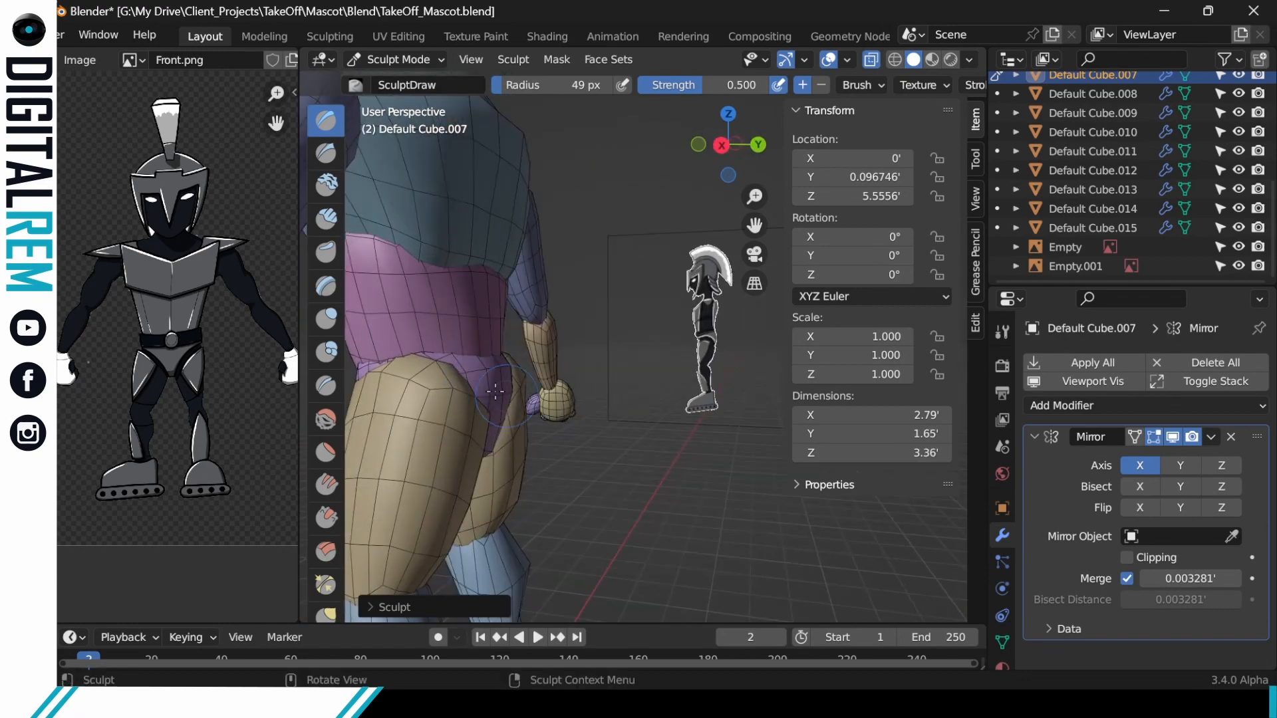
{"action": "mouse_move", "coordinate": [526, 406]}
{"action": "middle_mouse_down"}
{"action": "mouse_move", "coordinate": [479, 386]}
{"action": "mouse_move", "coordinate": [570, 355]}
{"action": "mouse_move", "coordinate": [445, 412]}
{"action": "middle_mouse_up"}
{"action": "left_click_drag", "start_coordinate": [489, 398], "coordinate": [482, 416], "text": "ctrl"}
{"action": "middle_click_drag", "start_coordinate": [483, 433], "coordinate": [468, 399]}
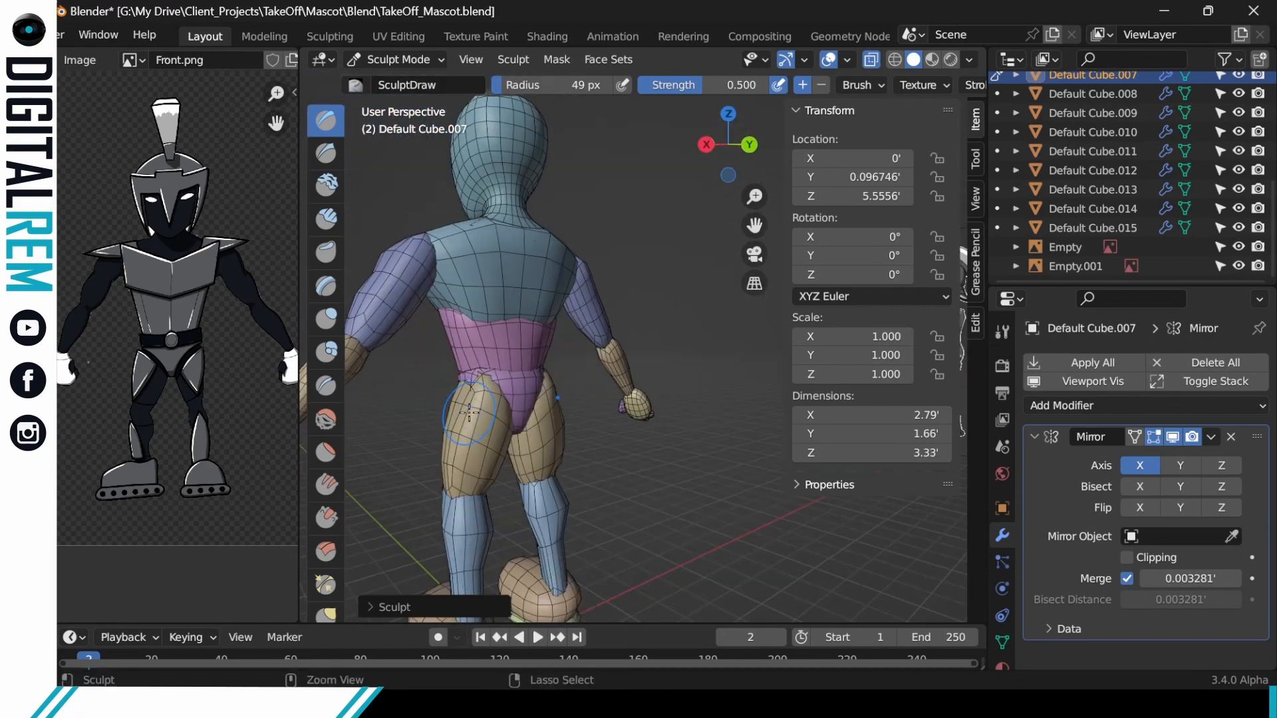
Add fullness to the back of the upper thighs to form the glutes with SculptDraw.
{"action": "left_click_drag", "start_coordinate": [508, 406], "coordinate": [511, 398]}
{"action": "mouse_move", "coordinate": [511, 398]}
{"action": "middle_mouse_down"}
{"action": "mouse_move", "coordinate": [432, 399]}
{"action": "mouse_move", "coordinate": [478, 352]}
{"action": "middle_mouse_up"}
{"action": "left_click_drag", "start_coordinate": [523, 407], "coordinate": [525, 426]}
{"action": "middle_click_drag", "start_coordinate": [525, 426], "coordinate": [499, 419]}
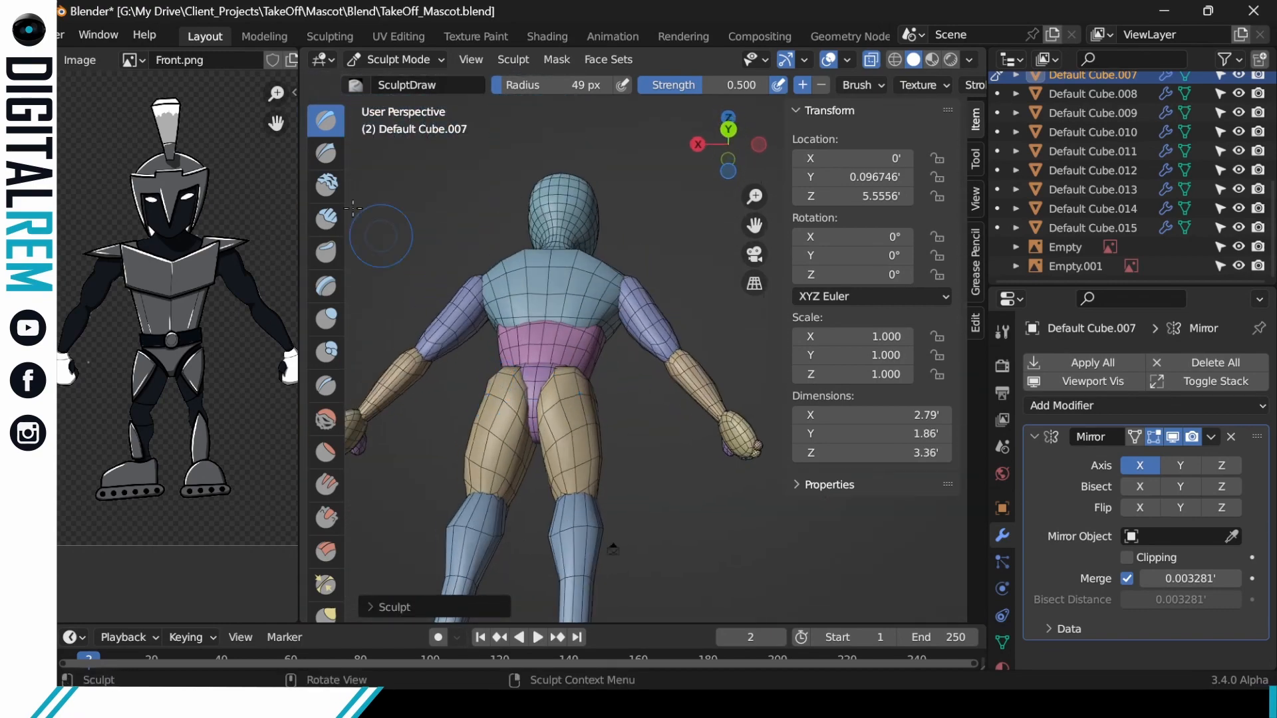
{"action": "left_click_drag", "start_coordinate": [527, 398], "coordinate": [530, 413]}
{"action": "middle_click_drag", "start_coordinate": [530, 414], "coordinate": [566, 425]}
{"action": "left_click_drag", "start_coordinate": [542, 414], "coordinate": [547, 433]}
{"action": "mouse_move", "coordinate": [547, 432]}
{"action": "middle_mouse_down"}
{"action": "mouse_move", "coordinate": [612, 419]}
{"action": "mouse_move", "coordinate": [532, 372]}
{"action": "mouse_move", "coordinate": [592, 352]}
{"action": "middle_mouse_up"}
{"action": "middle_click_drag", "start_coordinate": [592, 352], "coordinate": [499, 326]}
{"action": "left_click_drag", "start_coordinate": [532, 393], "coordinate": [537, 409], "text": "ctrl"}
{"action": "mouse_move", "coordinate": [536, 409]}
{"action": "middle_mouse_down"}
{"action": "mouse_move", "coordinate": [582, 399]}
{"action": "mouse_move", "coordinate": [513, 426]}
{"action": "middle_mouse_up"}
Switch sculpting to the pelvis and round out its rear above the thighs, smoothing the surface.
{"action": "key", "text": "alt+q"}
{"action": "left_click_drag", "start_coordinate": [528, 377], "coordinate": [532, 393]}
{"action": "middle_click_drag", "start_coordinate": [533, 393], "coordinate": [586, 352]}
{"action": "left_click_drag", "start_coordinate": [532, 373], "coordinate": [535, 389]}
{"action": "middle_click_drag", "start_coordinate": [535, 389], "coordinate": [592, 379]}
{"action": "left_click_drag", "start_coordinate": [499, 372], "coordinate": [502, 389]}
{"action": "middle_click_drag", "start_coordinate": [502, 389], "coordinate": [544, 386]}
{"action": "scroll", "coordinate": [545, 386], "scroll_direction": "down", "scroll_amount": 3}
{"action": "left_click_drag", "start_coordinate": [545, 386], "coordinate": [549, 373]}
{"action": "middle_click_drag", "start_coordinate": [665, 379], "coordinate": [619, 371]}
{"action": "left_click_drag", "start_coordinate": [540, 363], "coordinate": [544, 376]}
{"action": "middle_click_drag", "start_coordinate": [532, 372], "coordinate": [598, 365]}
{"action": "left_click_drag", "start_coordinate": [532, 359], "coordinate": [537, 372], "text": "shift"}
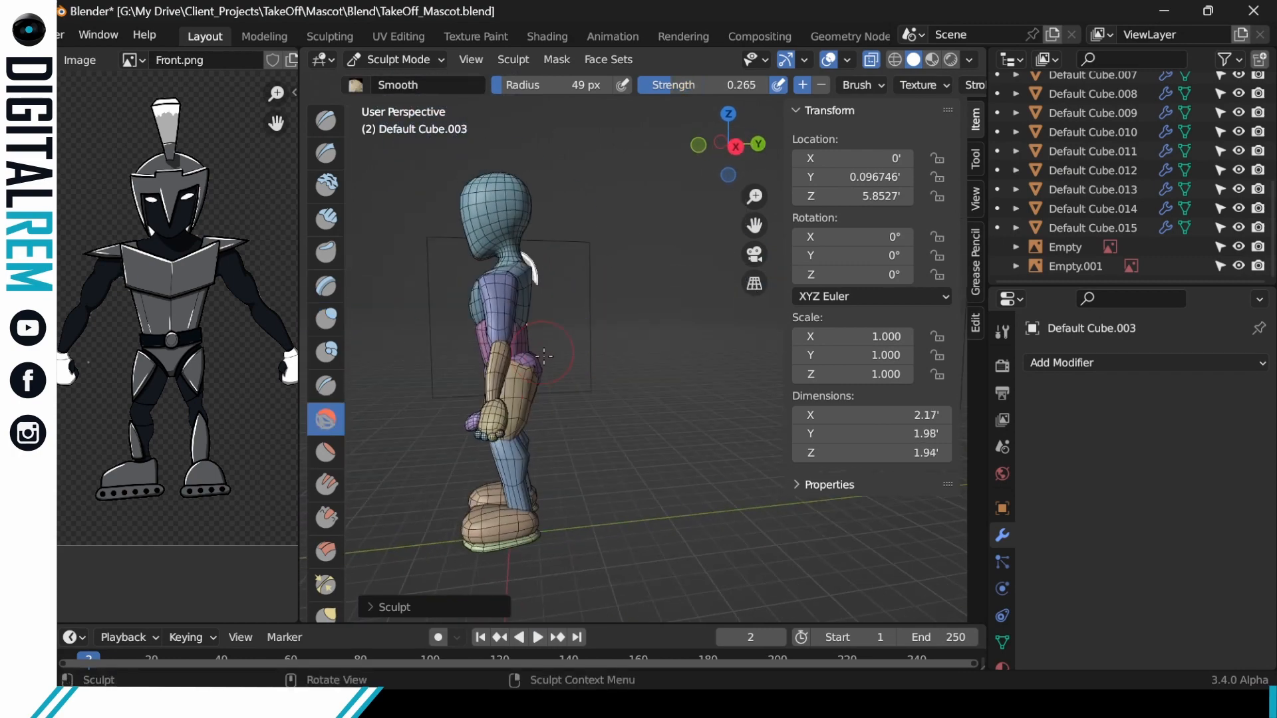
Smooth the upper legs and the rear of the pelvis together, checking the profile from the right view.
{"action": "key", "text": "ctrl+Tab"}
{"action": "left_click", "coordinate": [532, 392]}
{"action": "key", "text": "KP_3"}
{"action": "key", "text": "ctrl+Tab"}
{"action": "scroll", "coordinate": [552, 370], "scroll_direction": "up", "scroll_amount": 2}
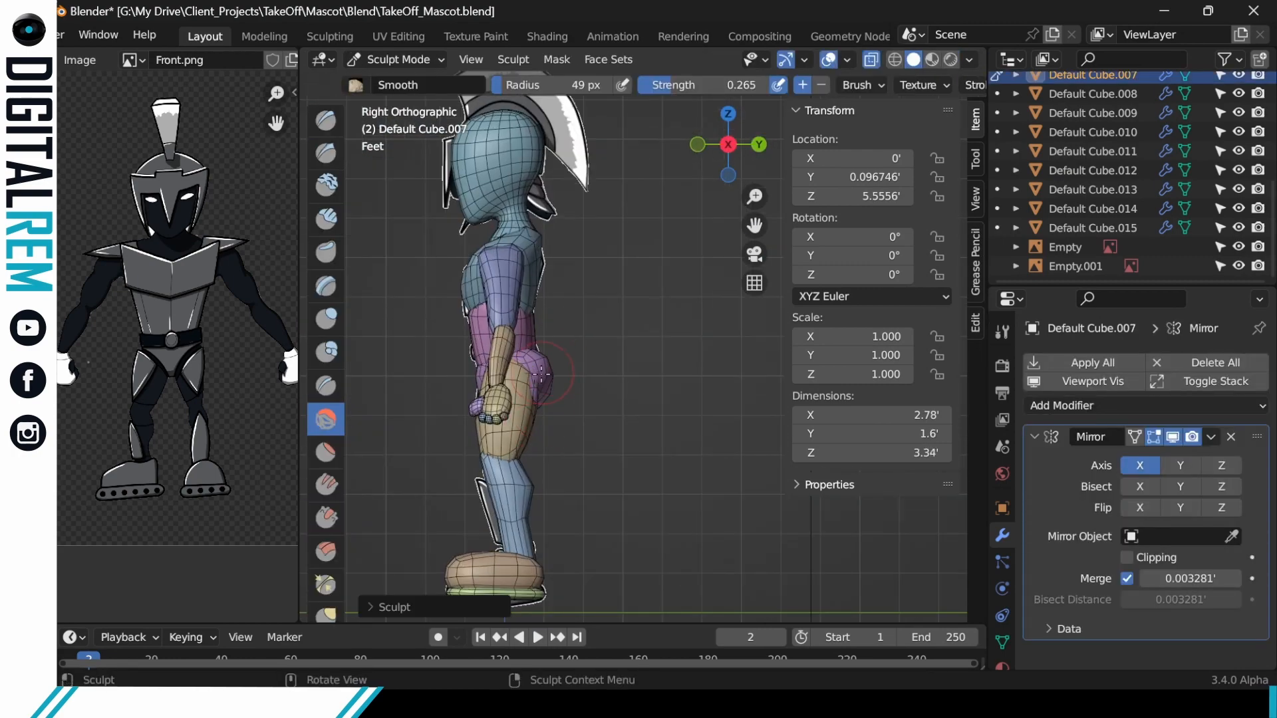
{"action": "key", "text": "alt+q"}
{"action": "middle_click_drag", "start_coordinate": [582, 325], "coordinate": [534, 392]}
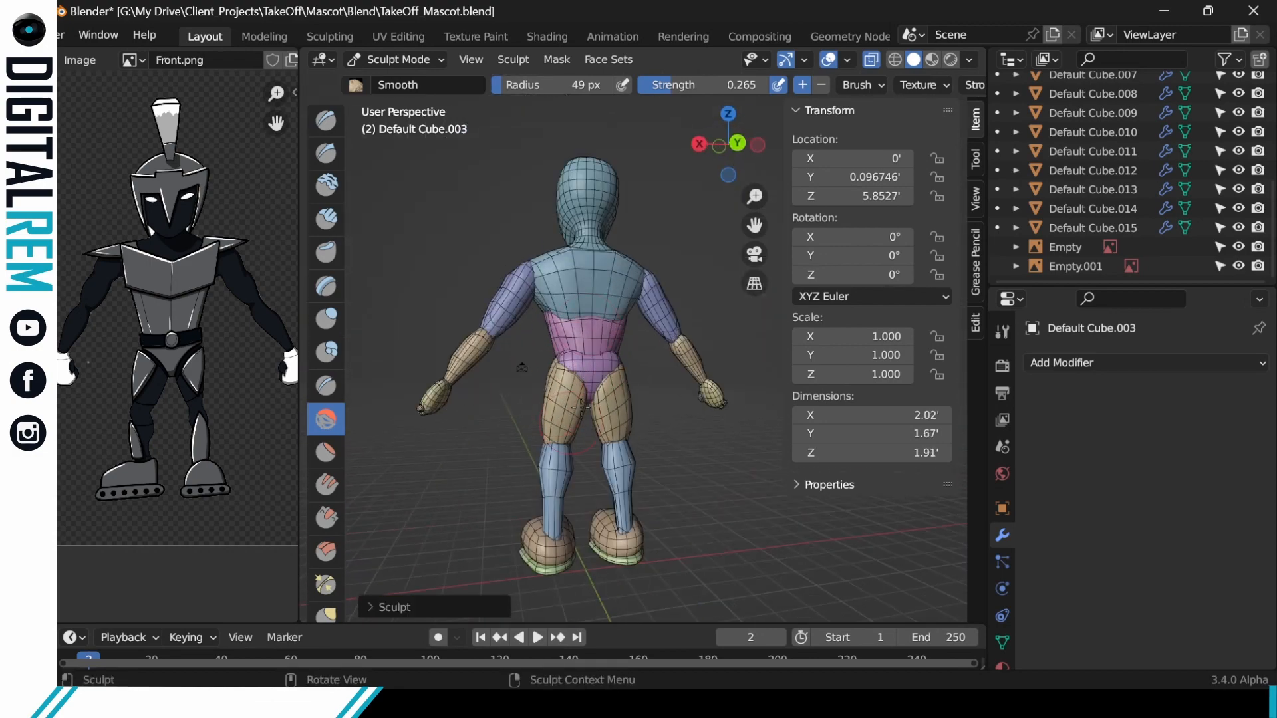
{"action": "key", "text": "alt+q"}
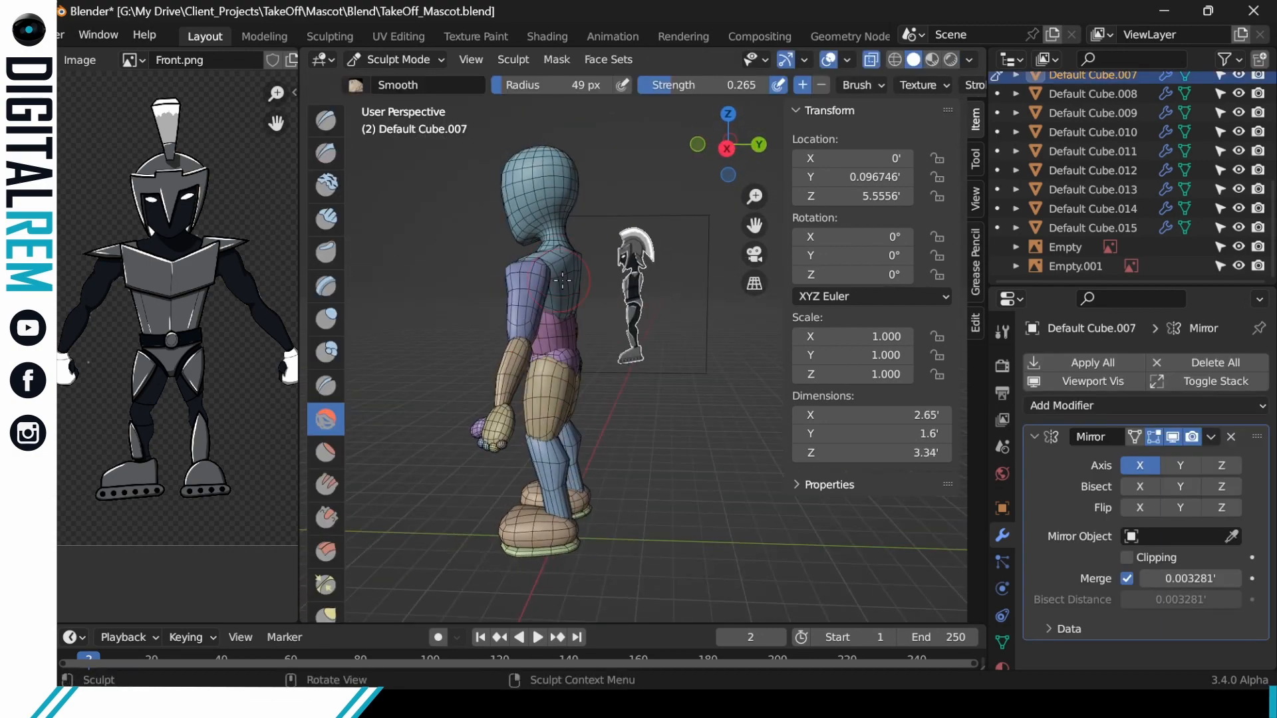
Smooth the chest and switch sculpting to the upper arms to smooth them as well.
{"action": "key", "text": "alt+q"}
{"action": "middle_click_drag", "start_coordinate": [562, 281], "coordinate": [653, 280]}
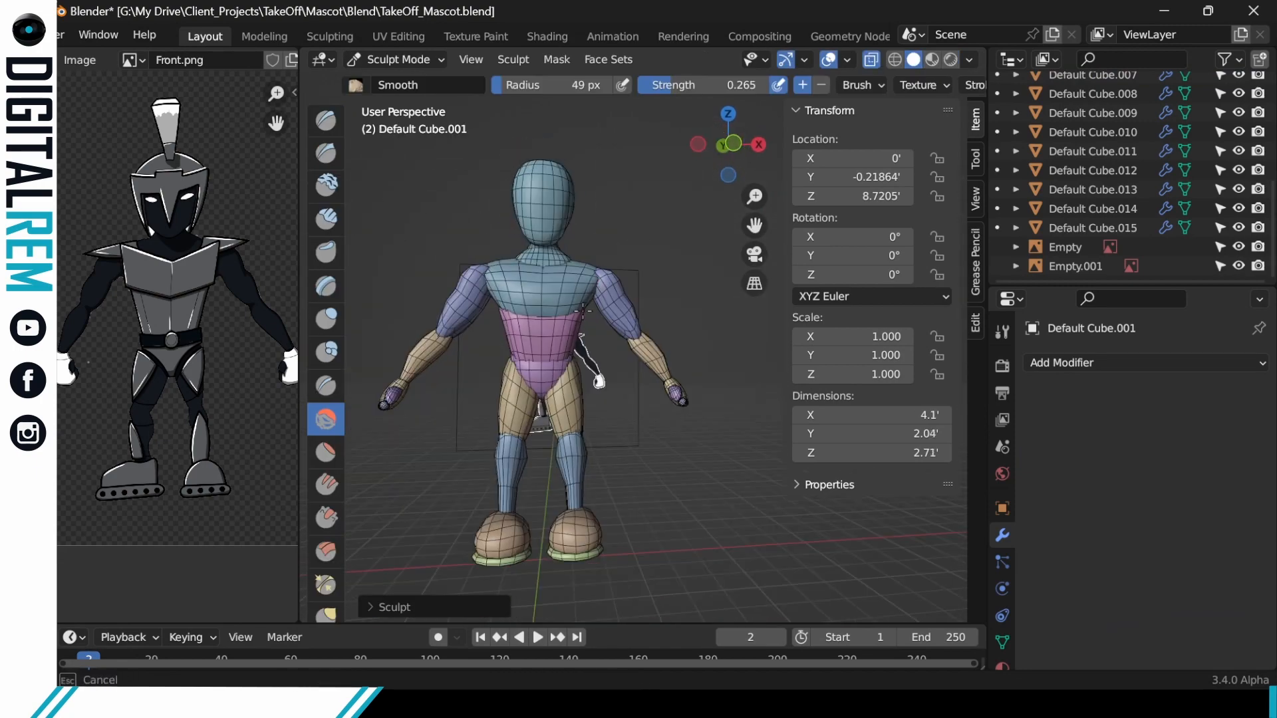
{"action": "key", "text": "alt+q"}
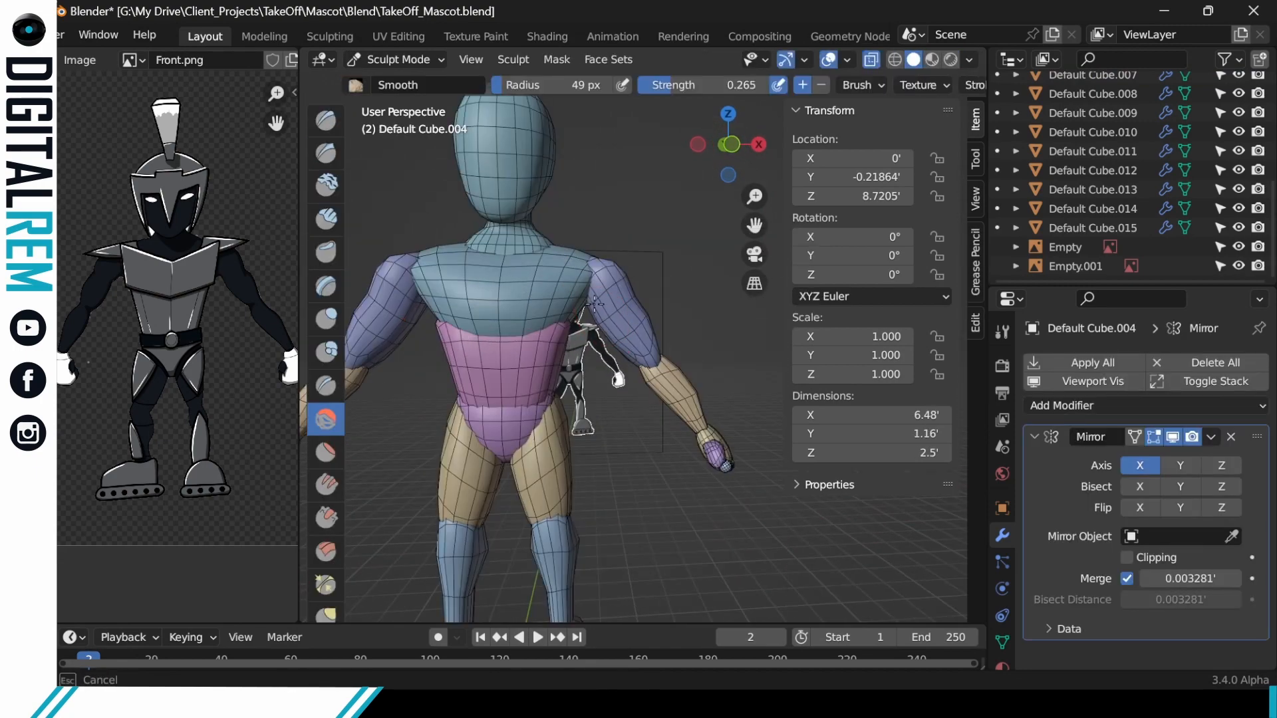
{"action": "middle_click_drag", "start_coordinate": [611, 345], "coordinate": [610, 362]}
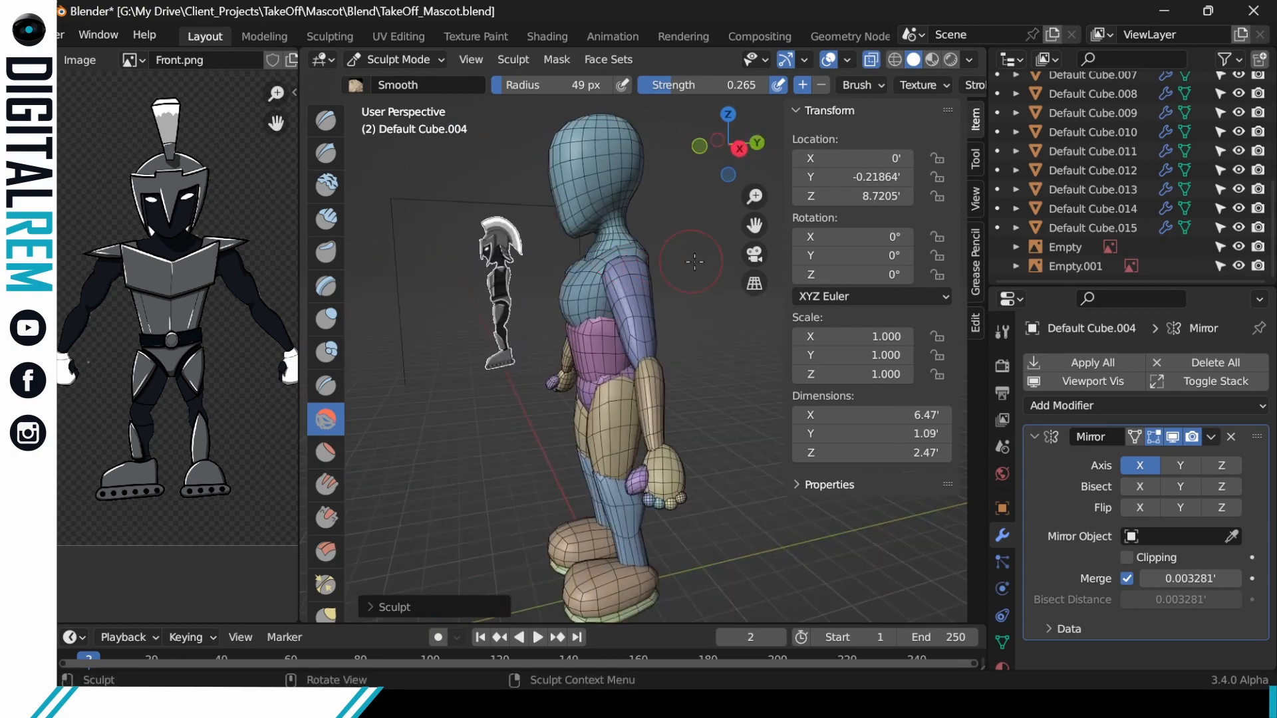
Work on the upper arms with the 49 px SculptDraw brush and undo the last stroke.
{"action": "key", "text": "x"}
{"action": "mouse_move", "coordinate": [694, 261]}
{"action": "middle_mouse_down"}
{"action": "mouse_move", "coordinate": [617, 312]}
{"action": "mouse_move", "coordinate": [648, 278]}
{"action": "mouse_move", "coordinate": [734, 298]}
{"action": "mouse_move", "coordinate": [780, 328]}
{"action": "mouse_move", "coordinate": [960, 305]}
{"action": "mouse_move", "coordinate": [775, 336]}
{"action": "mouse_move", "coordinate": [672, 291]}
{"action": "mouse_move", "coordinate": [646, 344]}
{"action": "mouse_move", "coordinate": [525, 465]}
{"action": "mouse_move", "coordinate": [588, 370]}
{"action": "mouse_move", "coordinate": [615, 201]}
{"action": "middle_mouse_up"}
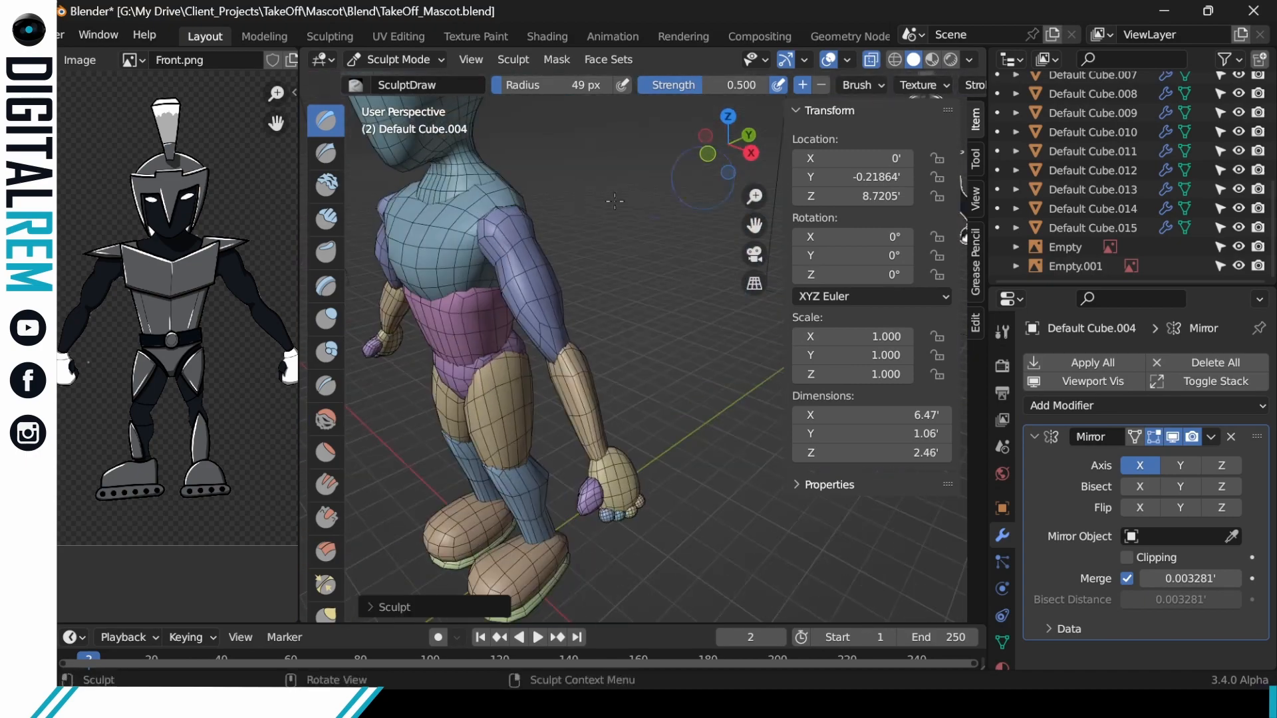
{"action": "scroll", "coordinate": [545, 266], "scroll_direction": "up", "scroll_amount": 3}
{"action": "mouse_move", "coordinate": [572, 280]}
{"action": "middle_mouse_down"}
{"action": "mouse_move", "coordinate": [465, 313]}
{"action": "mouse_move", "coordinate": [557, 377]}
{"action": "mouse_move", "coordinate": [572, 353]}
{"action": "mouse_move", "coordinate": [722, 321]}
{"action": "mouse_move", "coordinate": [564, 379]}
{"action": "mouse_move", "coordinate": [775, 359]}
{"action": "mouse_move", "coordinate": [611, 348]}
{"action": "mouse_move", "coordinate": [348, 295]}
{"action": "middle_mouse_up"}
{"action": "key", "text": "ctrl+z"}
Pull the upper arms into a fuller muscle shape and raise the shoulders with the 49 px Elastic Deform brush.
{"action": "left_click", "coordinate": [326, 475]}
{"action": "middle_click_drag", "start_coordinate": [532, 370], "coordinate": [612, 386]}
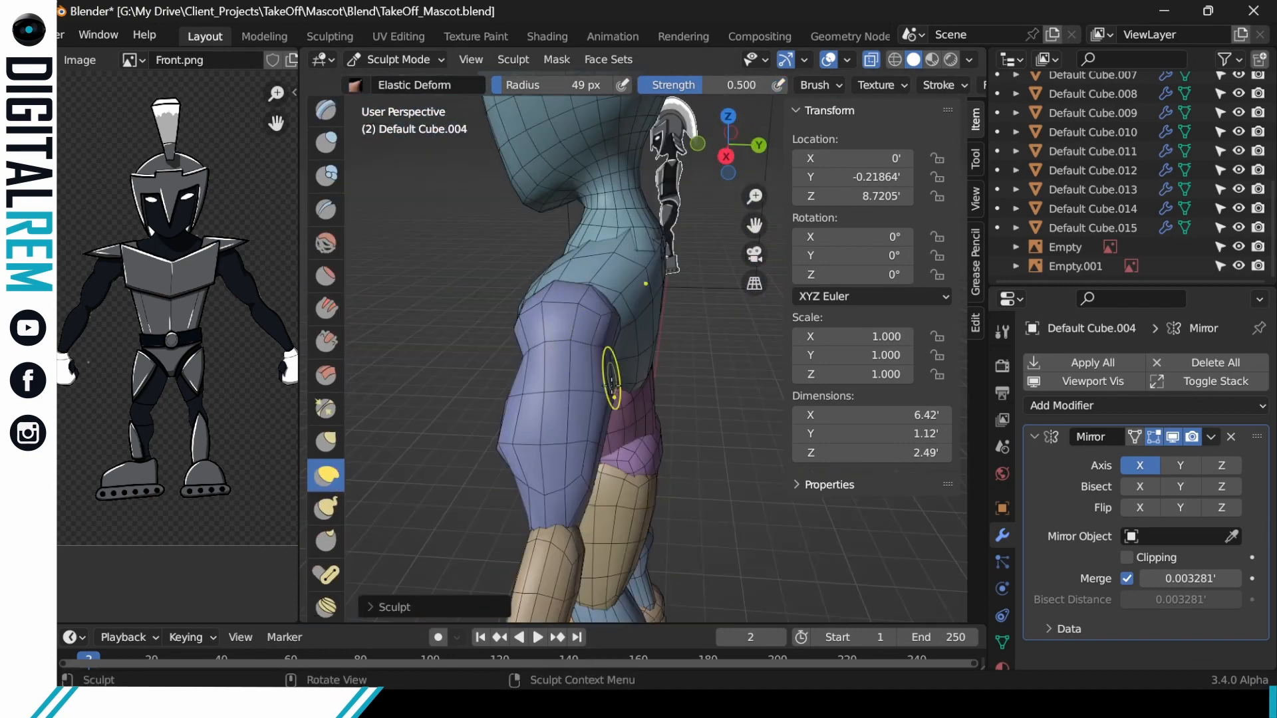
{"action": "left_click_drag", "start_coordinate": [531, 387], "coordinate": [538, 386]}
{"action": "middle_click_drag", "start_coordinate": [525, 383], "coordinate": [612, 366]}
{"action": "left_click_drag", "start_coordinate": [513, 345], "coordinate": [518, 339]}
{"action": "middle_click_drag", "start_coordinate": [525, 332], "coordinate": [425, 359]}
{"action": "left_click_drag", "start_coordinate": [492, 292], "coordinate": [498, 282]}
{"action": "middle_click_drag", "start_coordinate": [499, 286], "coordinate": [612, 299]}
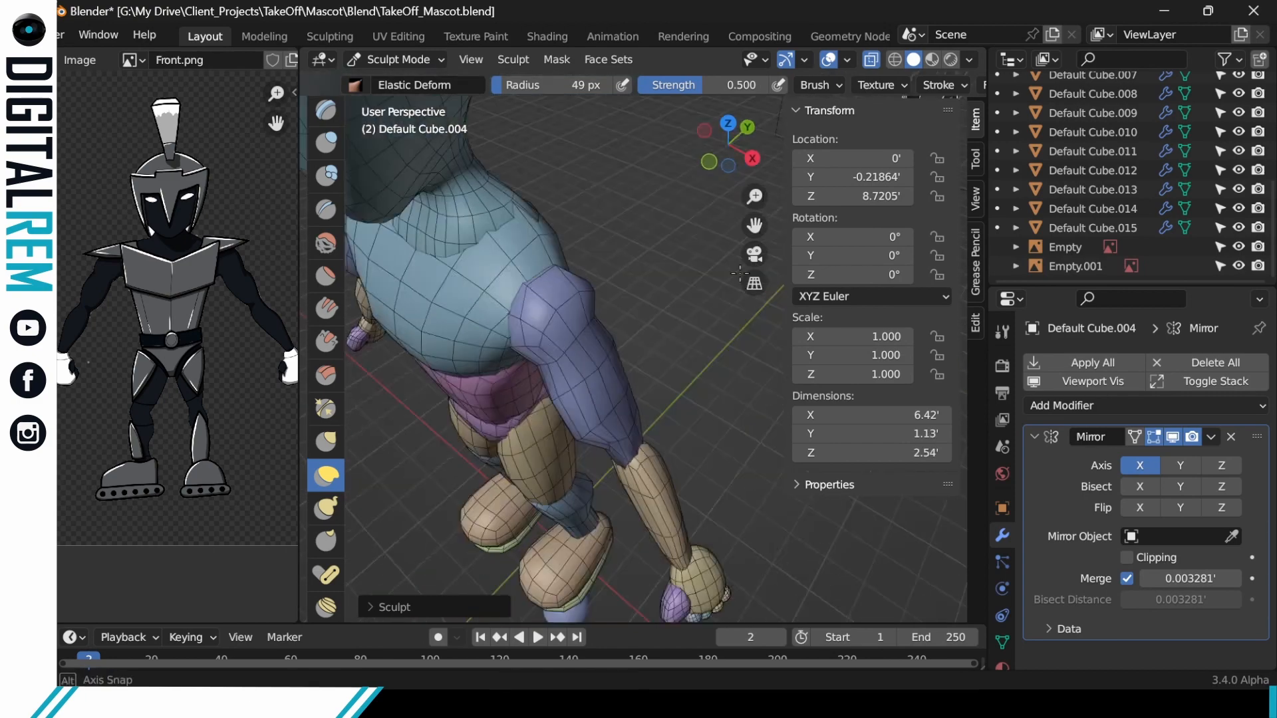
Adjust the shoulder caps and the outer contour of the upper arms with Elastic Deform.
{"action": "left_click_drag", "start_coordinate": [566, 286], "coordinate": [558, 293]}
{"action": "middle_click_drag", "start_coordinate": [519, 299], "coordinate": [414, 288]}
{"action": "left_click_drag", "start_coordinate": [480, 326], "coordinate": [471, 318]}
{"action": "middle_click_drag", "start_coordinate": [426, 333], "coordinate": [566, 292]}
{"action": "left_click_drag", "start_coordinate": [510, 409], "coordinate": [507, 419]}
{"action": "mouse_move", "coordinate": [507, 419]}
{"action": "middle_mouse_down"}
{"action": "mouse_move", "coordinate": [521, 499]}
{"action": "mouse_move", "coordinate": [439, 532]}
{"action": "middle_mouse_up"}
{"action": "left_click_drag", "start_coordinate": [635, 367], "coordinate": [645, 383]}
{"action": "middle_click_drag", "start_coordinate": [665, 452], "coordinate": [629, 405]}
Refine the front of the upper arms and their lower ends near the elbows with Elastic Deform.
{"action": "middle_click_drag", "start_coordinate": [519, 412], "coordinate": [592, 439]}
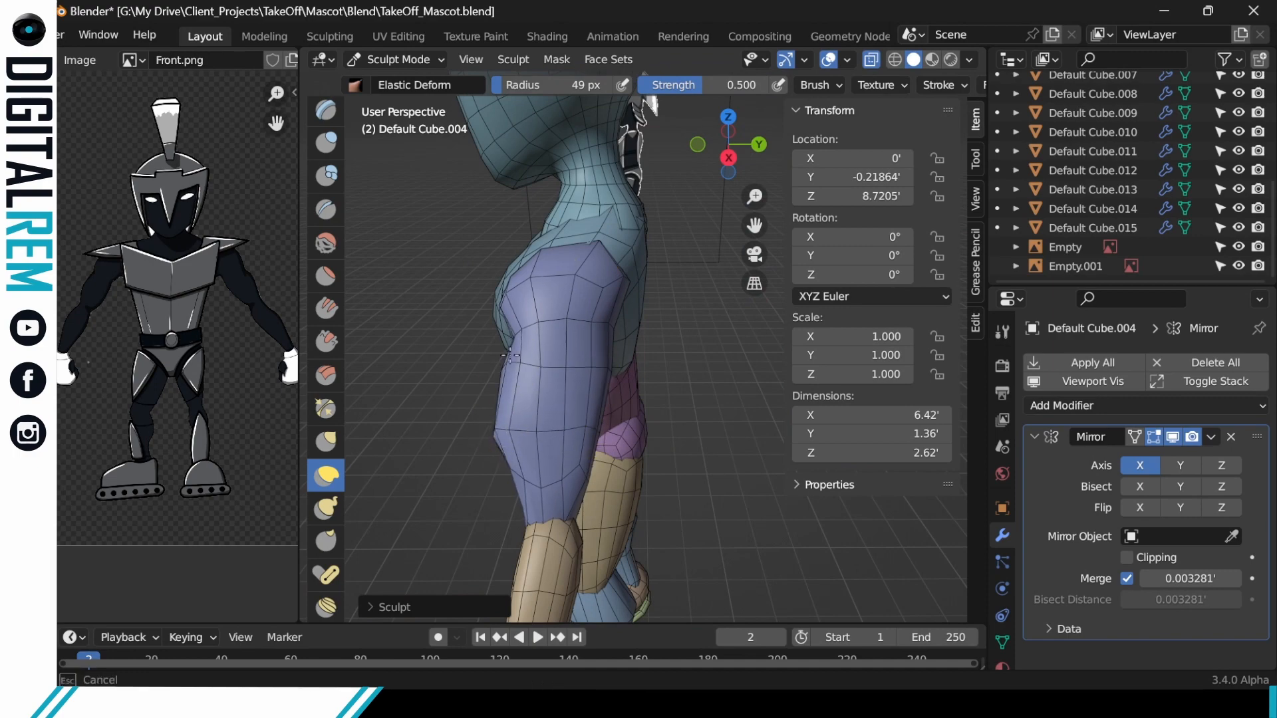
{"action": "left_click_drag", "start_coordinate": [511, 355], "coordinate": [516, 353]}
{"action": "middle_click_drag", "start_coordinate": [525, 413], "coordinate": [659, 479]}
{"action": "middle_click_drag", "start_coordinate": [565, 478], "coordinate": [639, 465]}
{"action": "left_click_drag", "start_coordinate": [548, 501], "coordinate": [536, 487]}
{"action": "scroll", "coordinate": [536, 479], "scroll_direction": "down", "scroll_amount": 5}
{"action": "mouse_move", "coordinate": [572, 425]}
{"action": "middle_mouse_down"}
{"action": "mouse_move", "coordinate": [492, 346]}
{"action": "mouse_move", "coordinate": [578, 310]}
{"action": "middle_mouse_up"}
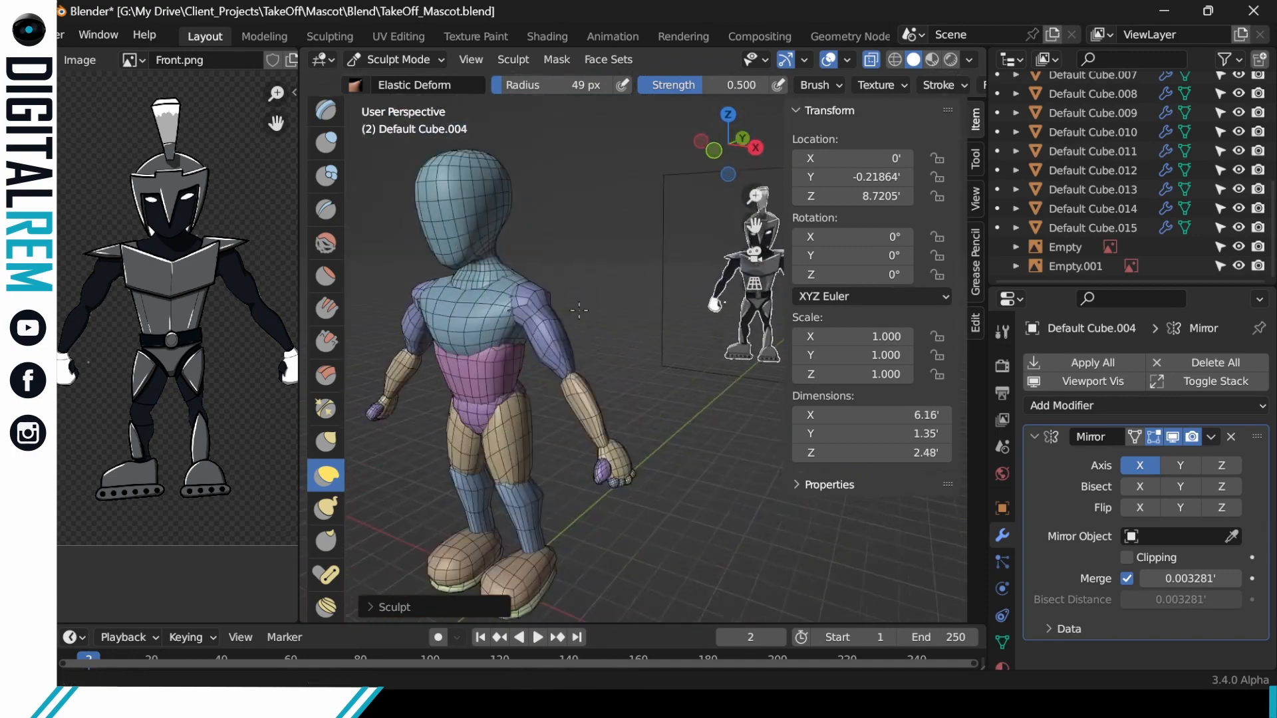
Shape the upper arms around the elbows from several sides with the 49 px Elastic Deform brush.
{"action": "scroll", "coordinate": [579, 333], "scroll_direction": "up", "scroll_amount": 5}
{"action": "left_click_drag", "start_coordinate": [560, 392], "coordinate": [549, 382]}
{"action": "middle_click_drag", "start_coordinate": [639, 393], "coordinate": [566, 406]}
{"action": "left_click_drag", "start_coordinate": [566, 409], "coordinate": [562, 399]}
{"action": "middle_click_drag", "start_coordinate": [512, 379], "coordinate": [585, 352]}
{"action": "left_click_drag", "start_coordinate": [549, 343], "coordinate": [556, 344]}
{"action": "mouse_move", "coordinate": [668, 313]}
{"action": "middle_mouse_down"}
{"action": "mouse_move", "coordinate": [576, 349]}
{"action": "mouse_move", "coordinate": [705, 293]}
{"action": "mouse_move", "coordinate": [579, 319]}
{"action": "mouse_move", "coordinate": [572, 373]}
{"action": "middle_mouse_up"}
Switch sculpting to the forearms and pull their elbow ends upward with the 49 px Elastic Deform brush.
{"action": "key", "text": "ctrl+Tab"}
{"action": "left_click", "coordinate": [588, 464]}
{"action": "key", "text": "ctrl+Tab"}
{"action": "left_click", "coordinate": [620, 532]}
{"action": "left_click_drag", "start_coordinate": [565, 432], "coordinate": [558, 406]}
{"action": "middle_click_drag", "start_coordinate": [665, 346], "coordinate": [621, 302]}
{"action": "left_click_drag", "start_coordinate": [556, 330], "coordinate": [548, 312]}
{"action": "mouse_move", "coordinate": [599, 306]}
{"action": "middle_mouse_down"}
{"action": "mouse_move", "coordinate": [530, 348]}
{"action": "mouse_move", "coordinate": [598, 320]}
{"action": "middle_mouse_up"}
{"action": "left_click_drag", "start_coordinate": [522, 392], "coordinate": [519, 379]}
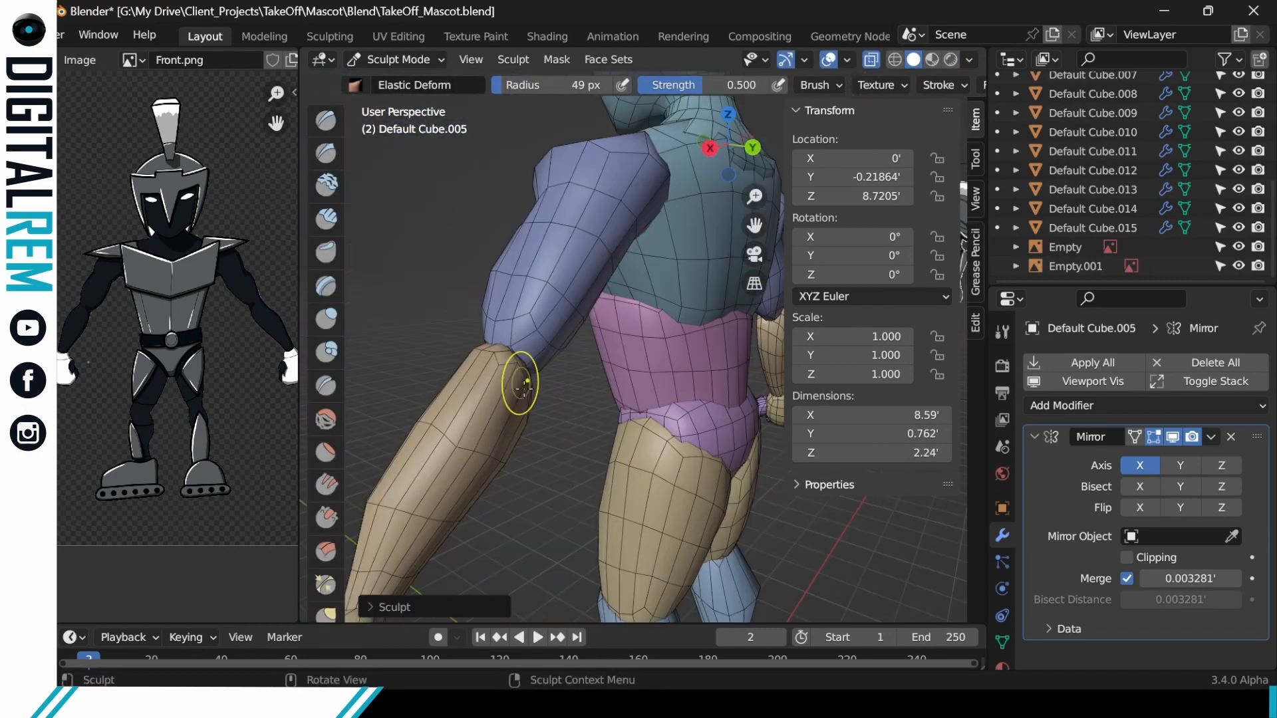
Extend the forearms' upper ends further into the upper arms from all sides with Elastic Deform.
{"action": "middle_click_drag", "start_coordinate": [518, 379], "coordinate": [599, 359]}
{"action": "left_click_drag", "start_coordinate": [526, 348], "coordinate": [524, 338]}
{"action": "middle_click_drag", "start_coordinate": [524, 338], "coordinate": [626, 332]}
{"action": "left_click_drag", "start_coordinate": [536, 351], "coordinate": [532, 341]}
{"action": "middle_click_drag", "start_coordinate": [532, 340], "coordinate": [622, 338]}
{"action": "left_click_drag", "start_coordinate": [492, 362], "coordinate": [491, 352]}
{"action": "middle_click_drag", "start_coordinate": [491, 351], "coordinate": [552, 346]}
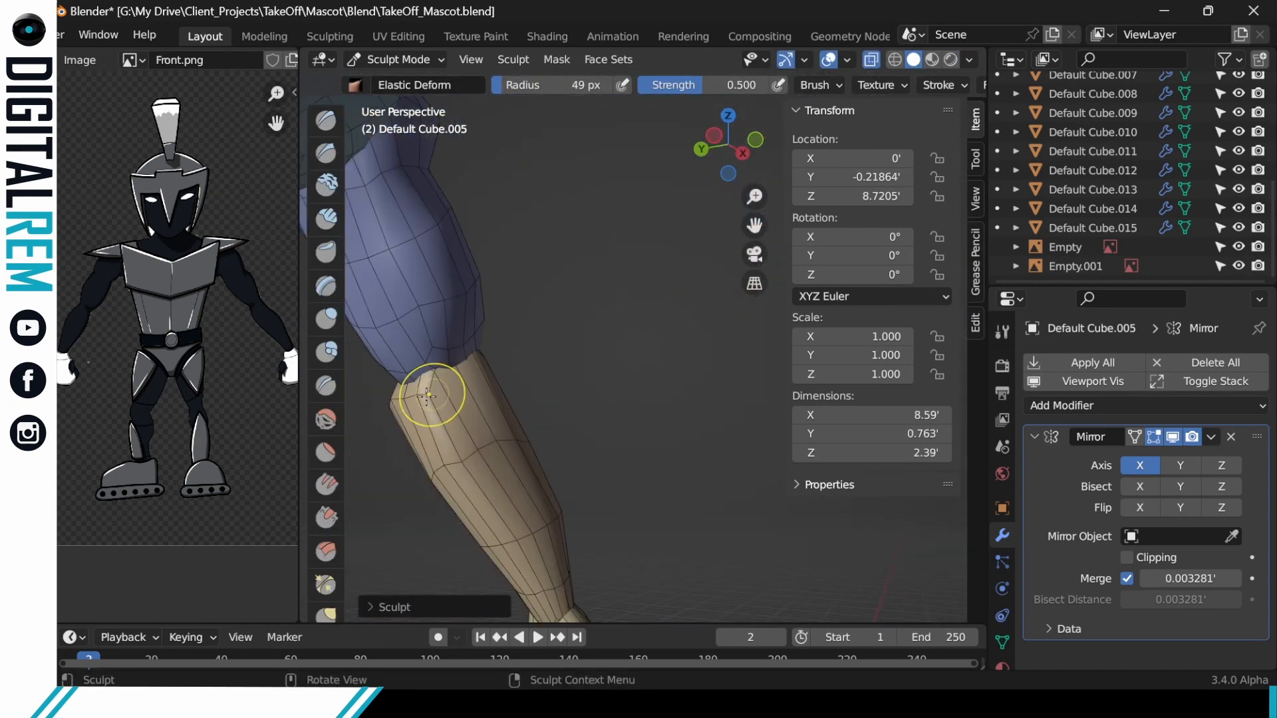
{"action": "left_click_drag", "start_coordinate": [433, 393], "coordinate": [433, 378]}
{"action": "mouse_move", "coordinate": [432, 372]}
{"action": "middle_mouse_down"}
{"action": "mouse_move", "coordinate": [512, 337]}
{"action": "mouse_move", "coordinate": [572, 356]}
{"action": "middle_mouse_up"}
{"action": "left_click_drag", "start_coordinate": [407, 361], "coordinate": [405, 348]}
{"action": "mouse_move", "coordinate": [405, 348]}
{"action": "middle_mouse_down"}
{"action": "mouse_move", "coordinate": [532, 373]}
{"action": "mouse_move", "coordinate": [554, 366]}
{"action": "mouse_move", "coordinate": [570, 331]}
{"action": "mouse_move", "coordinate": [544, 439]}
{"action": "middle_mouse_up"}
{"action": "middle_click_drag", "start_coordinate": [546, 387], "coordinate": [655, 376]}
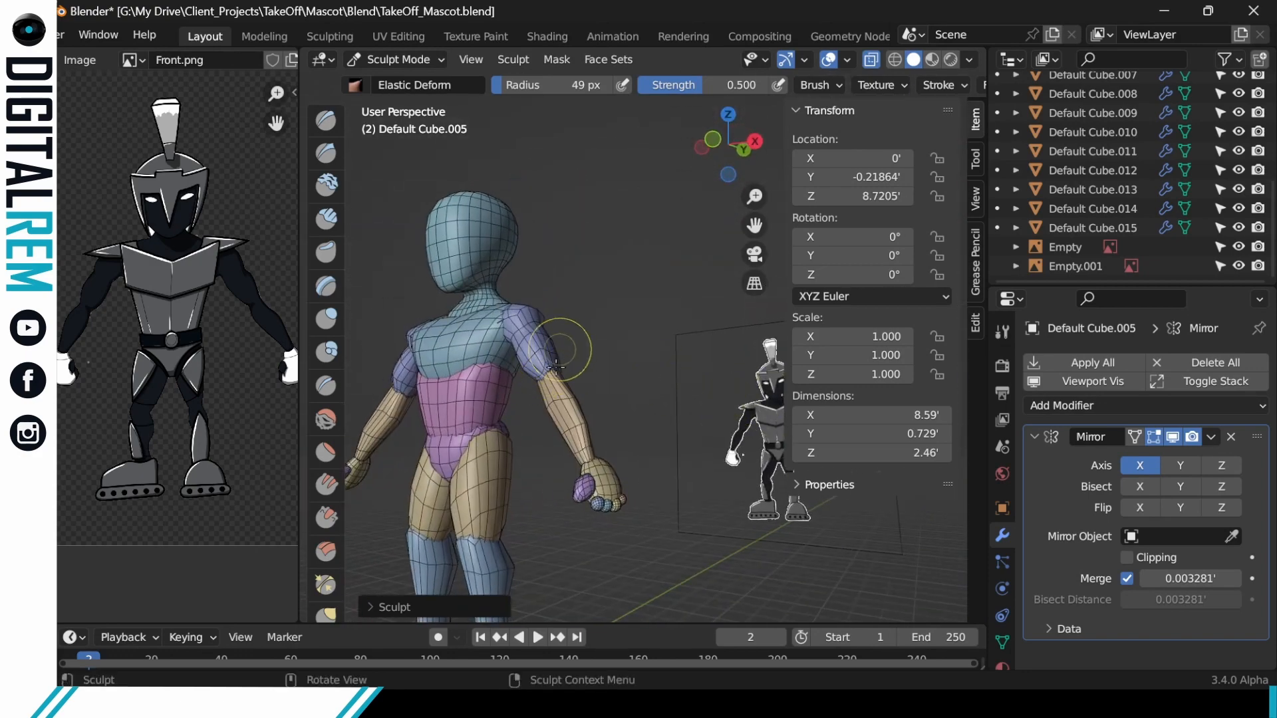
Switch sculpting back to the upper arms and stretch their lower ends over the forearms with Elastic Deform.
{"action": "middle_click_drag", "start_coordinate": [554, 359], "coordinate": [526, 344]}
{"action": "key", "text": "ctrl+Tab"}
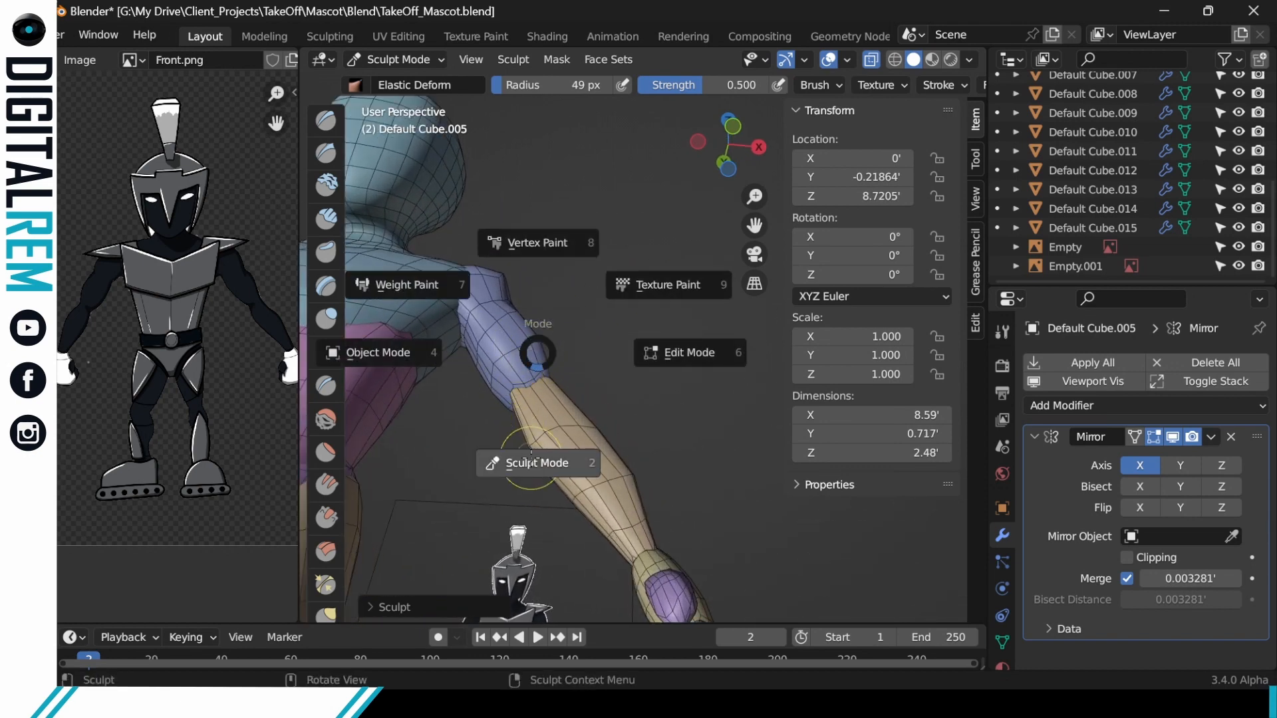
{"action": "left_click", "coordinate": [530, 459]}
{"action": "left_click", "coordinate": [542, 362]}
{"action": "key", "text": "ctrl+Tab"}
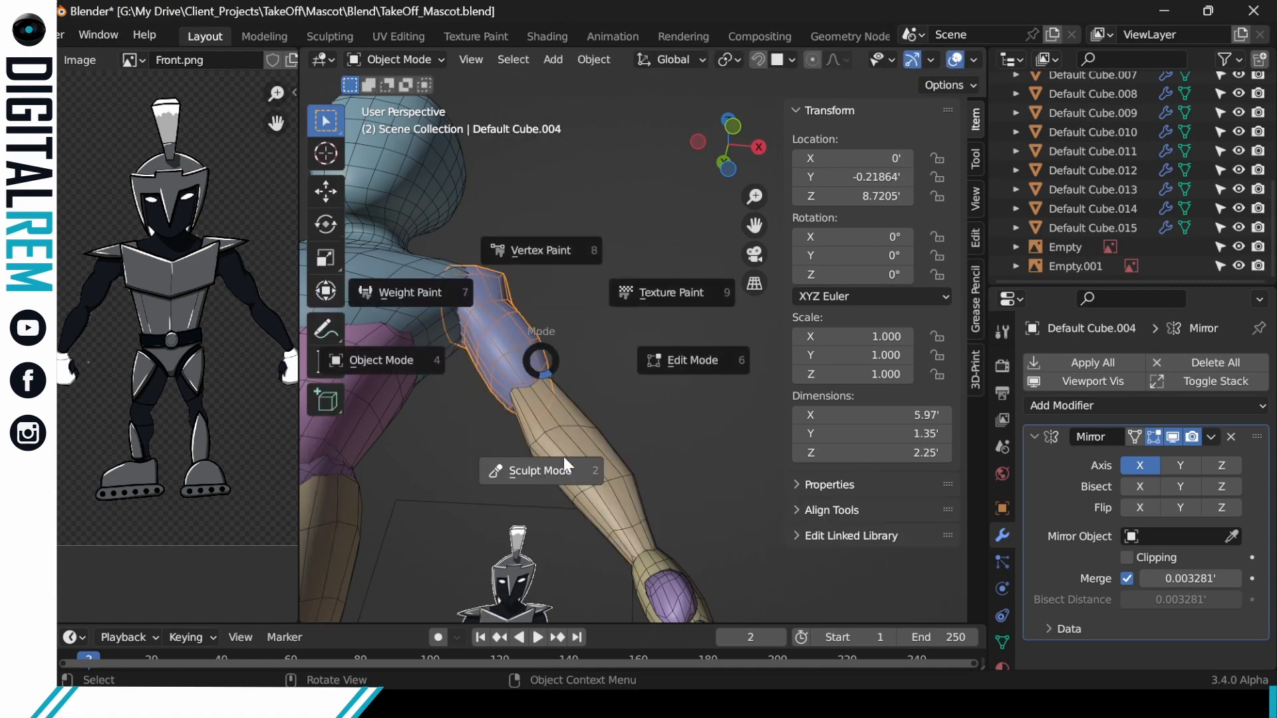
{"action": "left_click", "coordinate": [564, 459]}
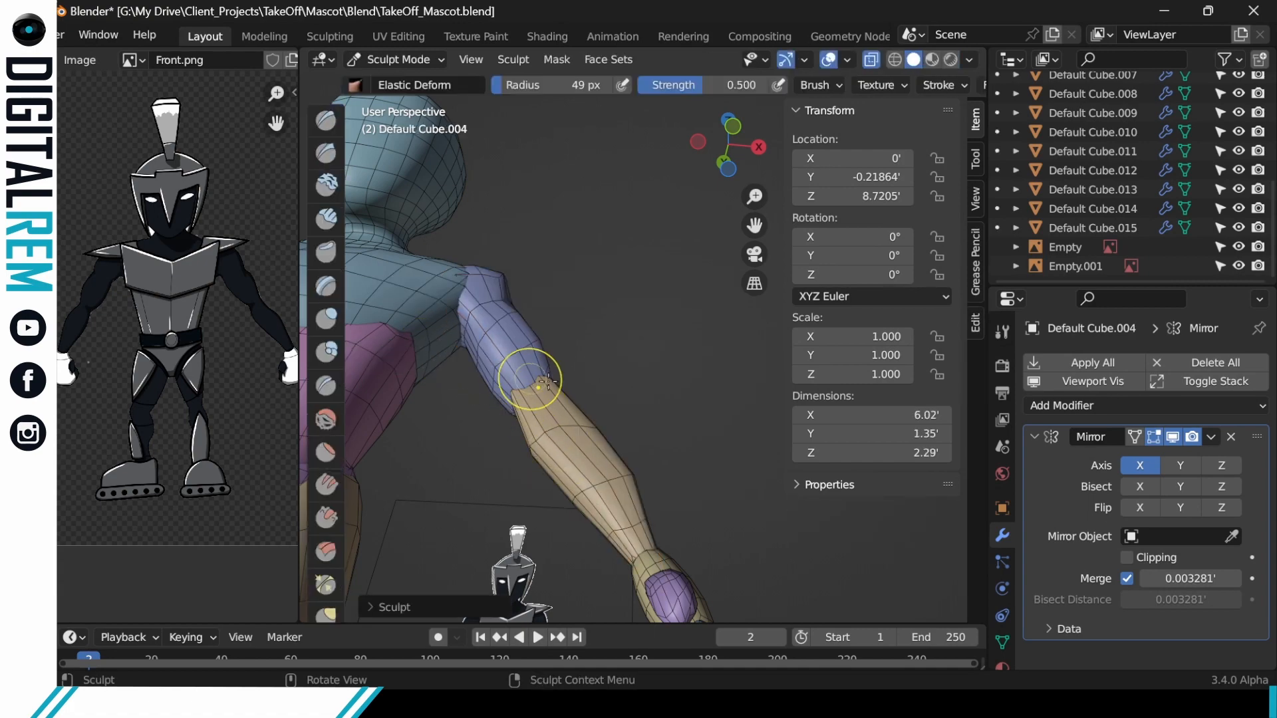
{"action": "middle_click_drag", "start_coordinate": [547, 381], "coordinate": [510, 398]}
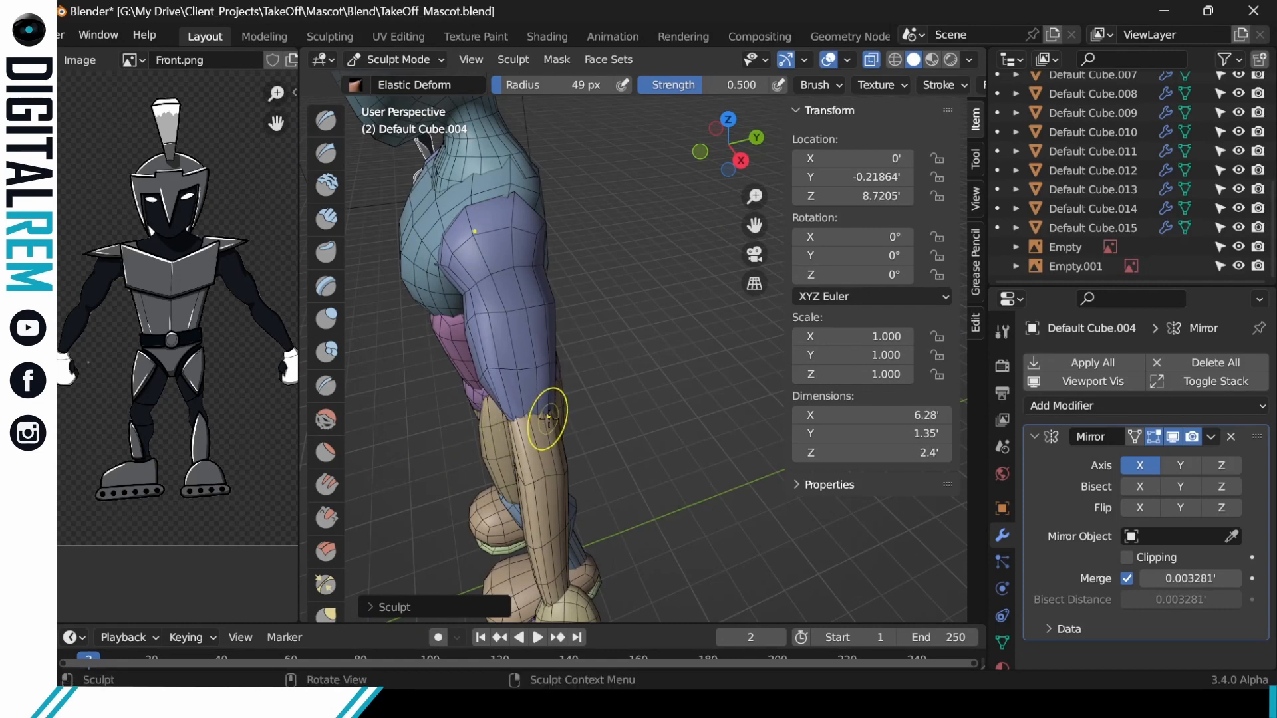
{"action": "middle_click_drag", "start_coordinate": [565, 409], "coordinate": [531, 406]}
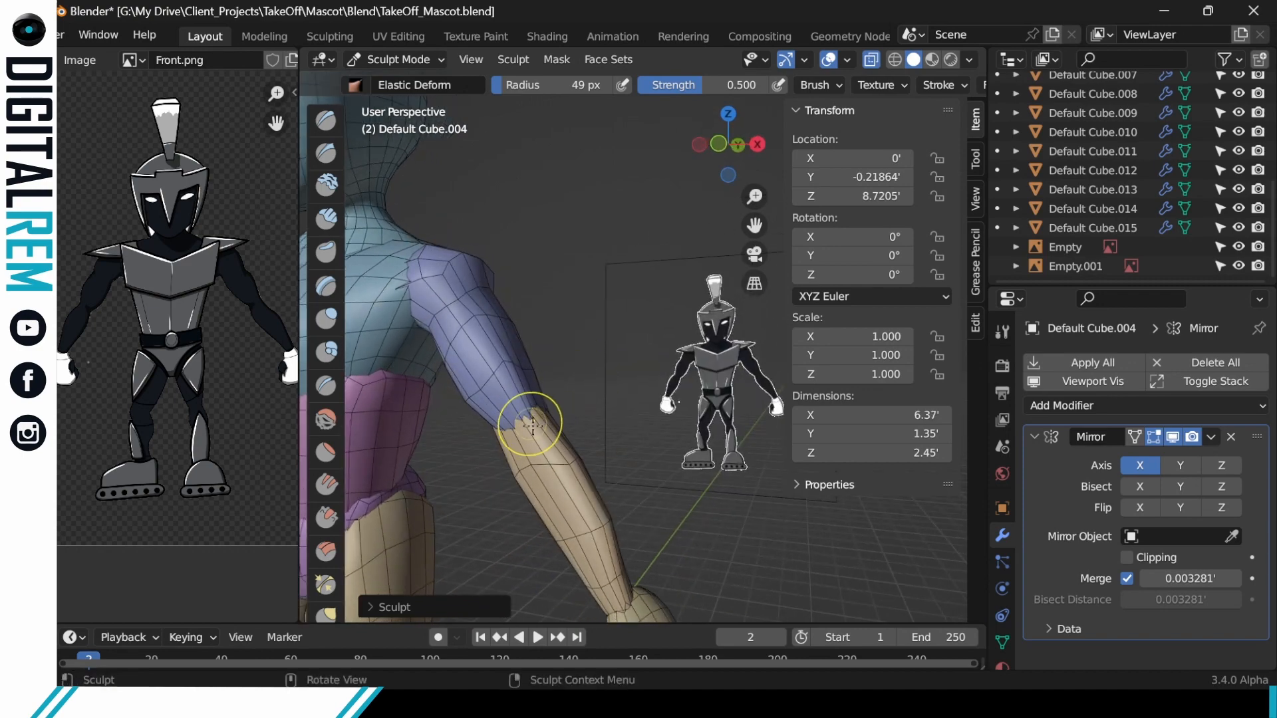
{"action": "middle_click_drag", "start_coordinate": [525, 419], "coordinate": [410, 186]}
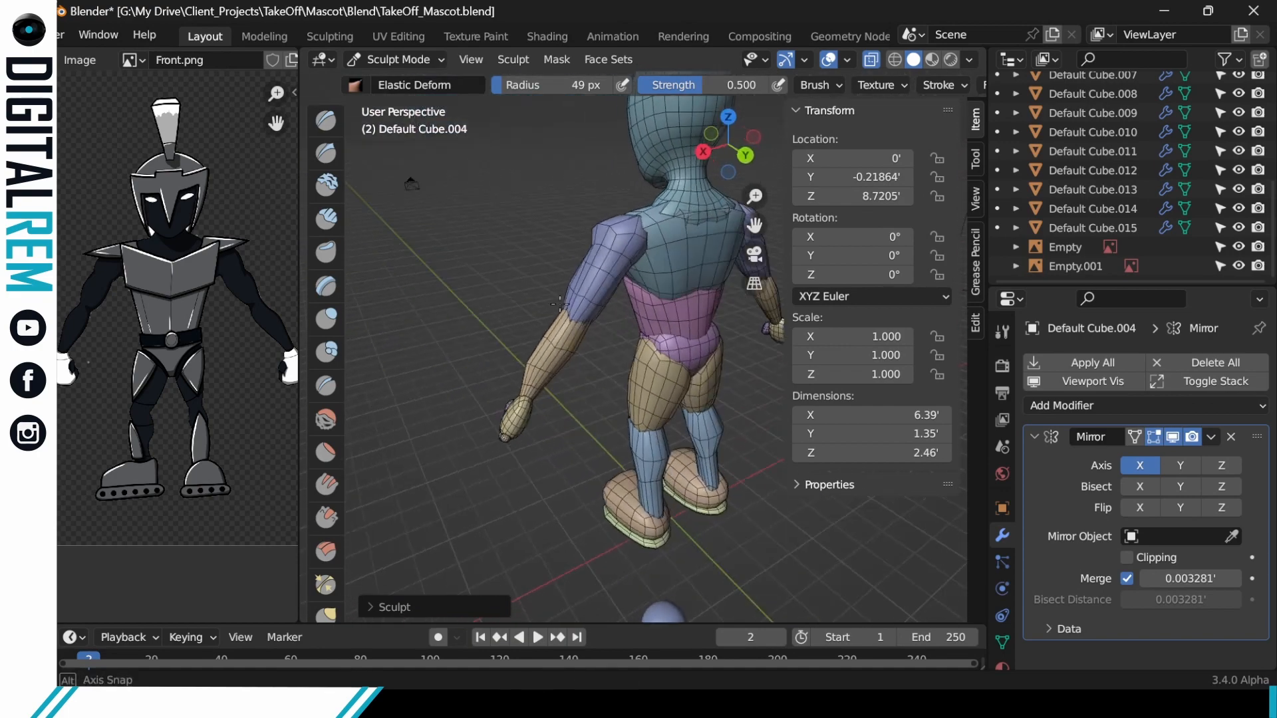
{"action": "middle_click_drag", "start_coordinate": [578, 312], "coordinate": [548, 234]}
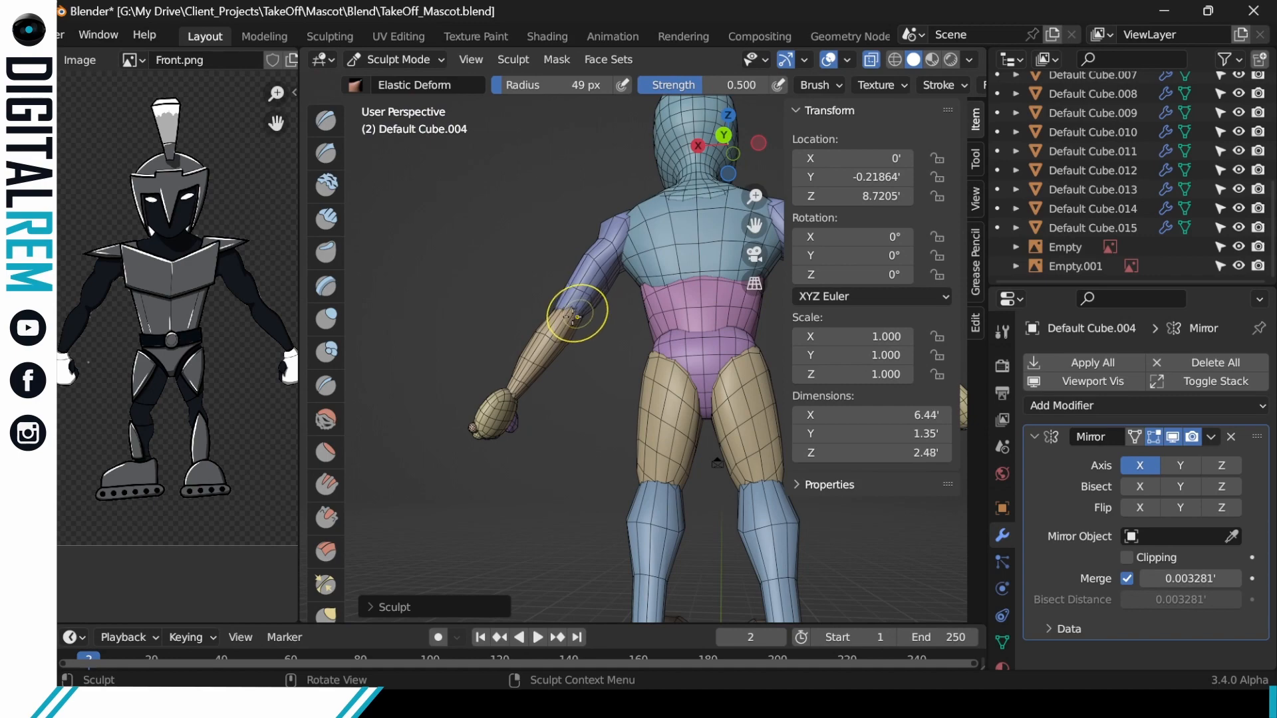
{"action": "middle_click_drag", "start_coordinate": [582, 318], "coordinate": [629, 313]}
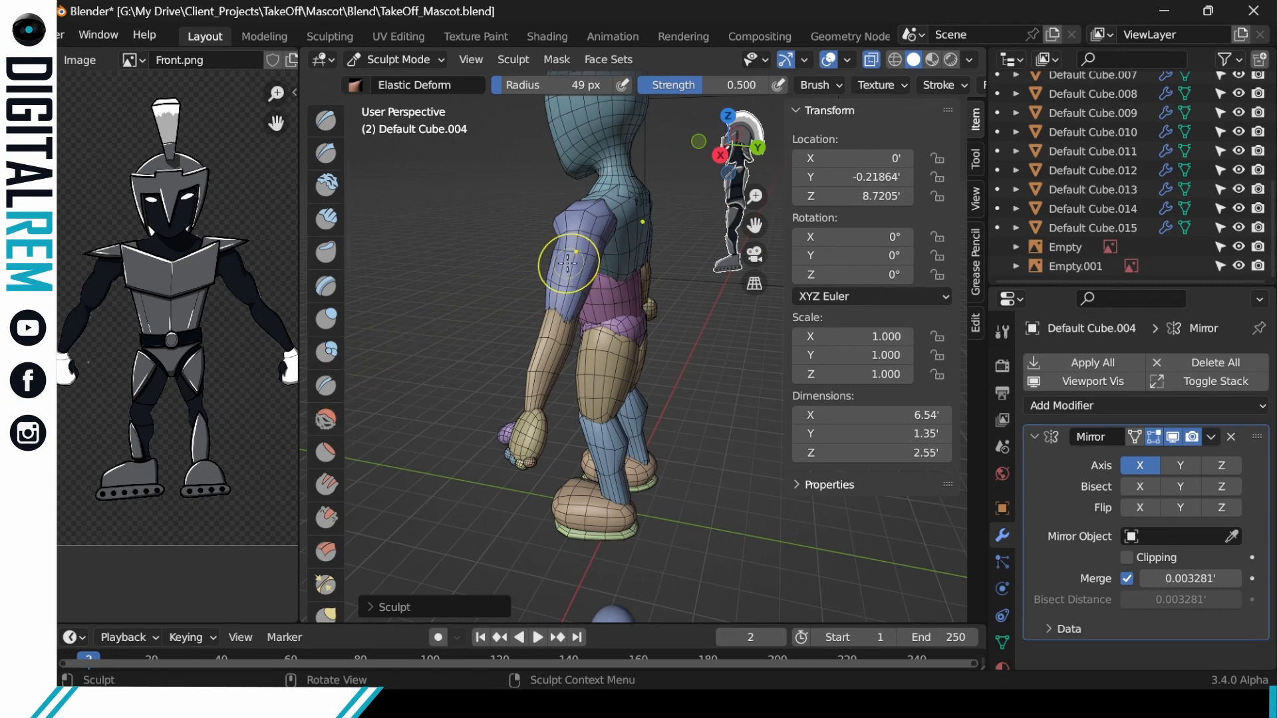
In Edit Mode, add single loop cuts around the upper arm's lower half and close to the elbow, undoing the first misplaced cut.
{"action": "key", "text": "ctrl+Tab"}
{"action": "left_click", "coordinate": [552, 294]}
{"action": "key", "text": "ctrl+Tab"}
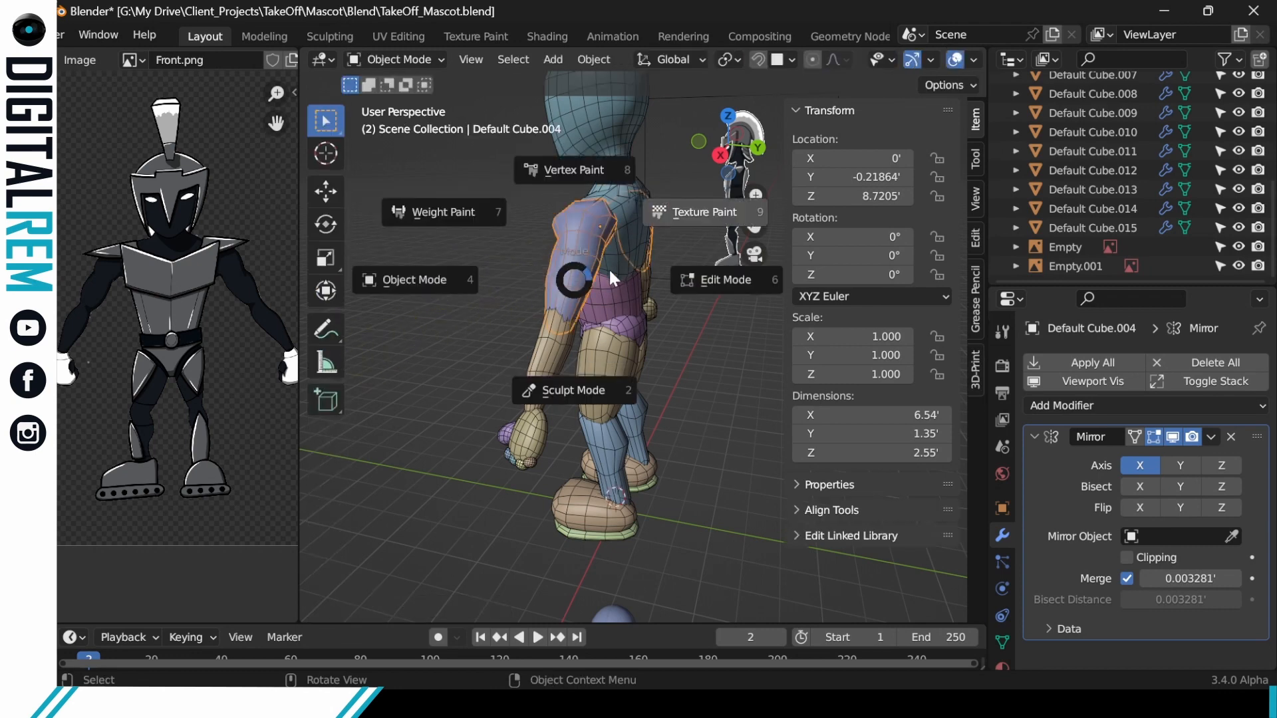
{"action": "left_click", "coordinate": [709, 278]}
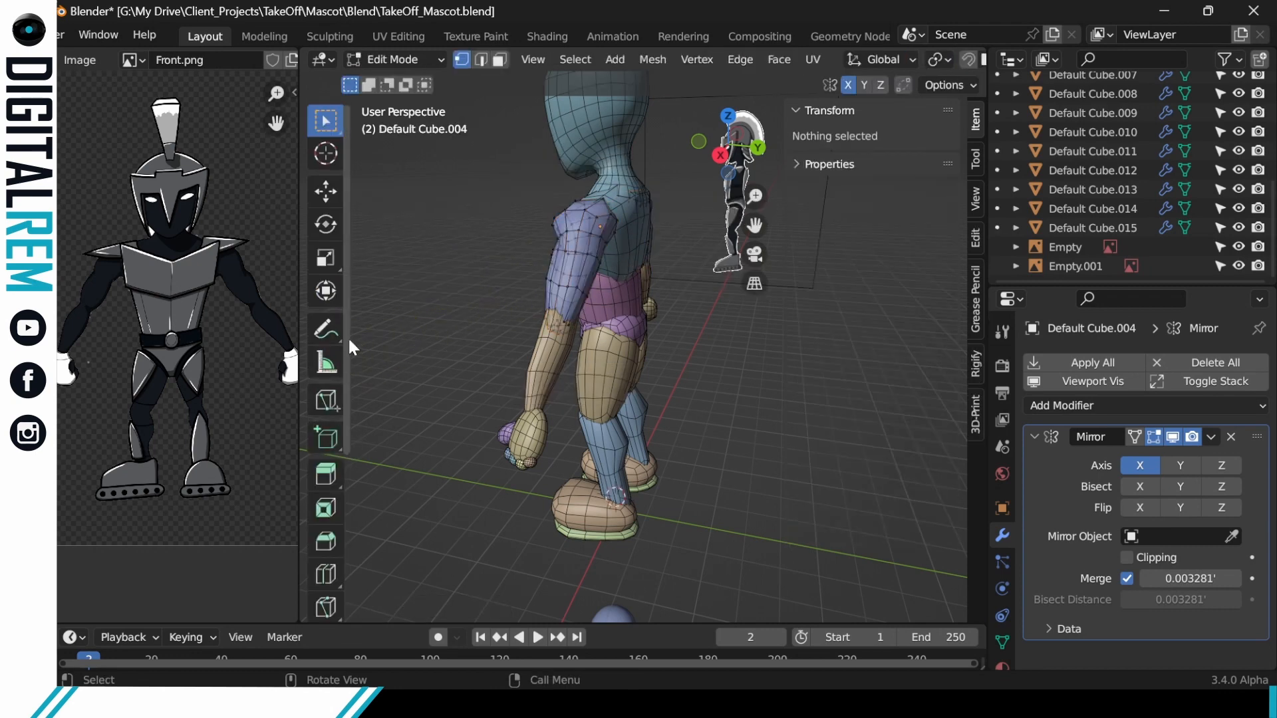
{"action": "scroll", "coordinate": [347, 361], "scroll_direction": "down", "scroll_amount": 6}
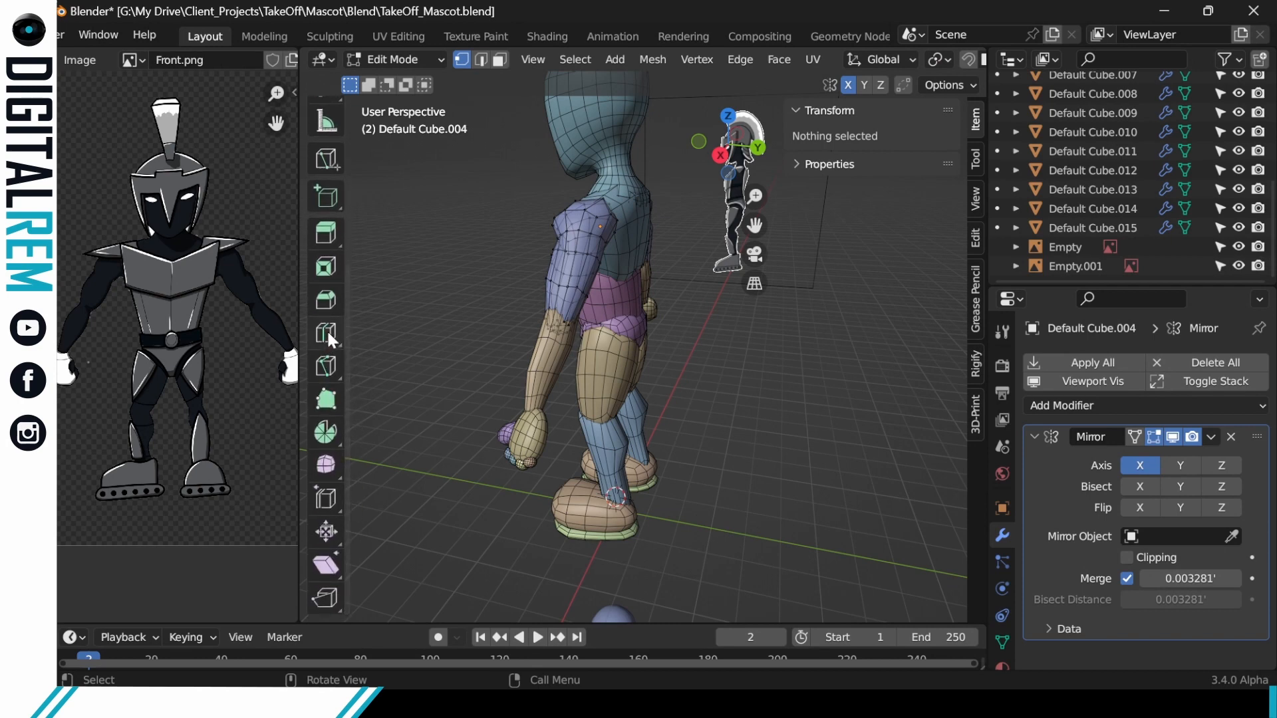
{"action": "left_click", "coordinate": [326, 333]}
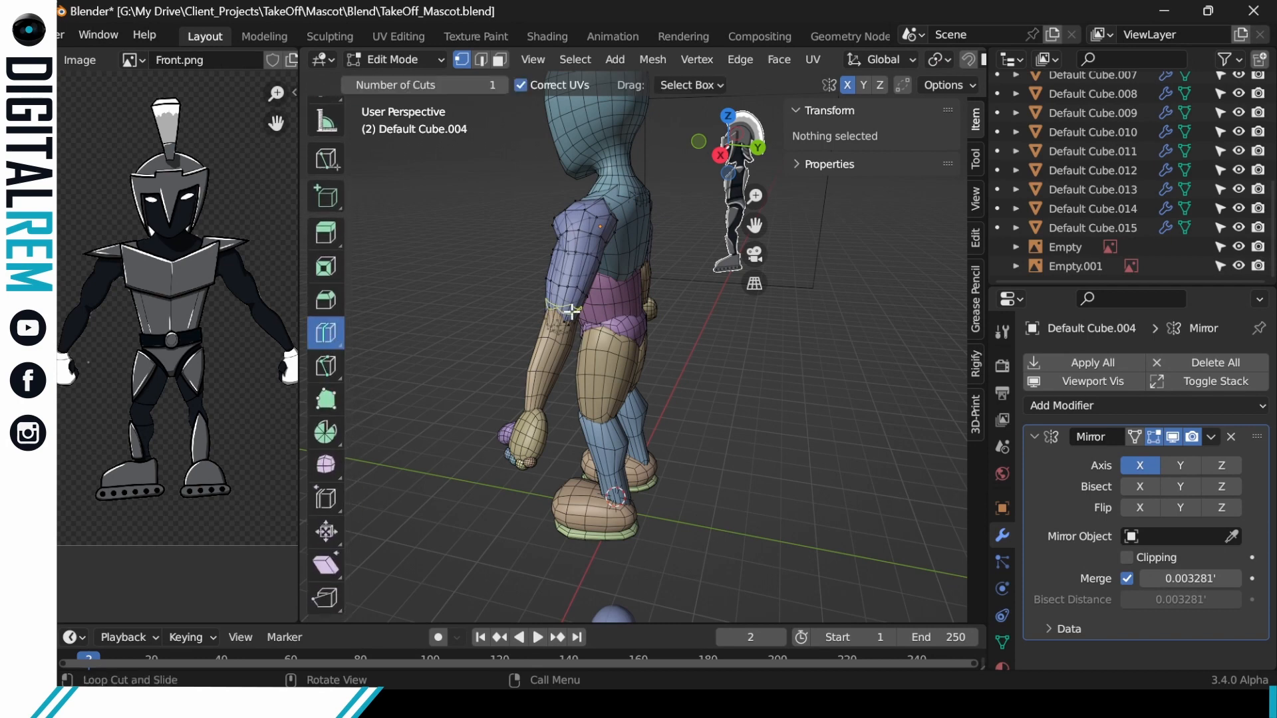
{"action": "left_click", "coordinate": [583, 273]}
{"action": "key", "text": "ctrl+z"}
{"action": "left_click", "coordinate": [586, 275]}
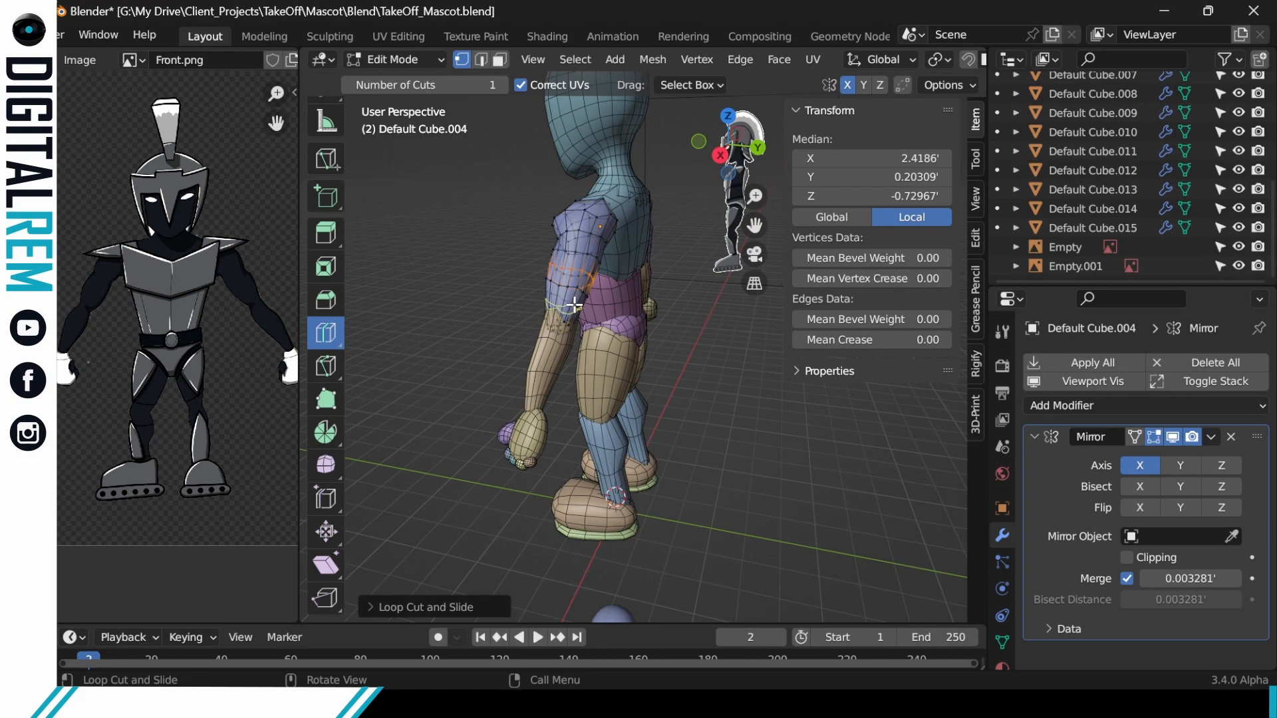
{"action": "left_click", "coordinate": [574, 304]}
{"action": "middle_click_drag", "start_coordinate": [612, 229], "coordinate": [615, 311]}
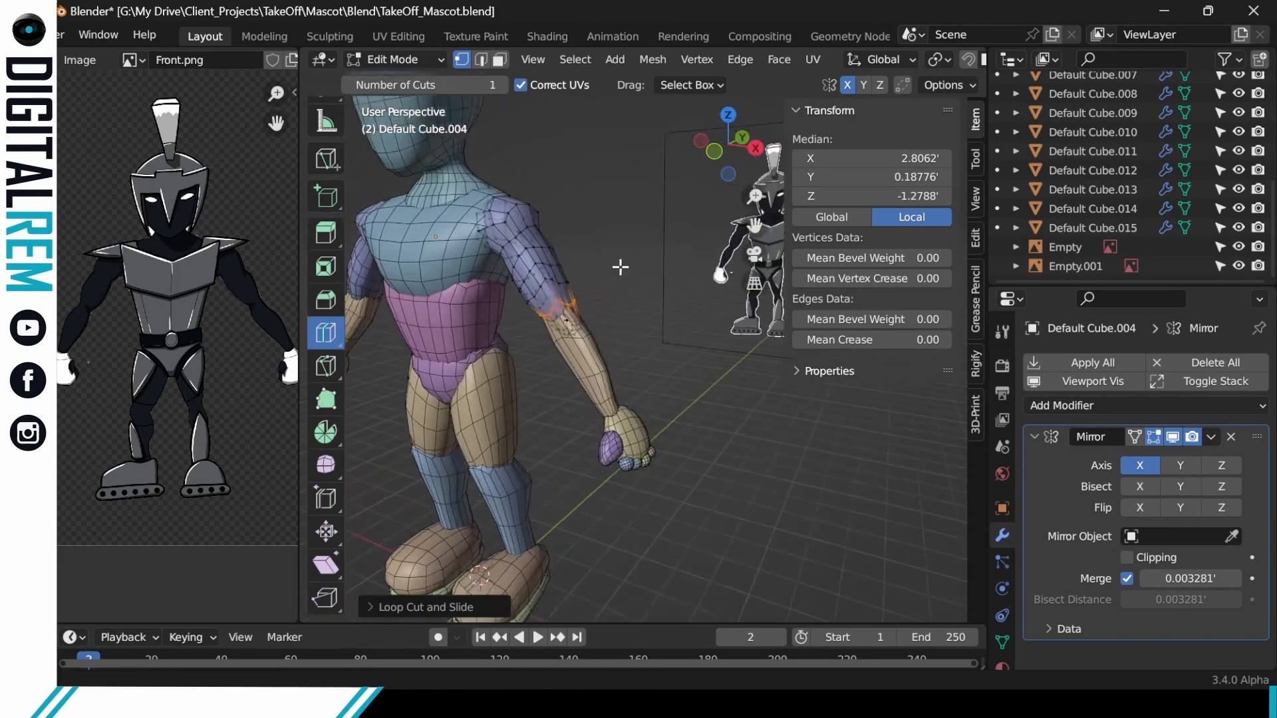
Add loop cuts around the forearms, including one just below the elbow, and return to Object Mode.
{"action": "scroll", "coordinate": [590, 317], "scroll_direction": "up", "scroll_amount": 4}
{"action": "key", "text": "ctrl+Tab"}
{"action": "left_click", "coordinate": [401, 357]}
{"action": "left_click", "coordinate": [568, 405]}
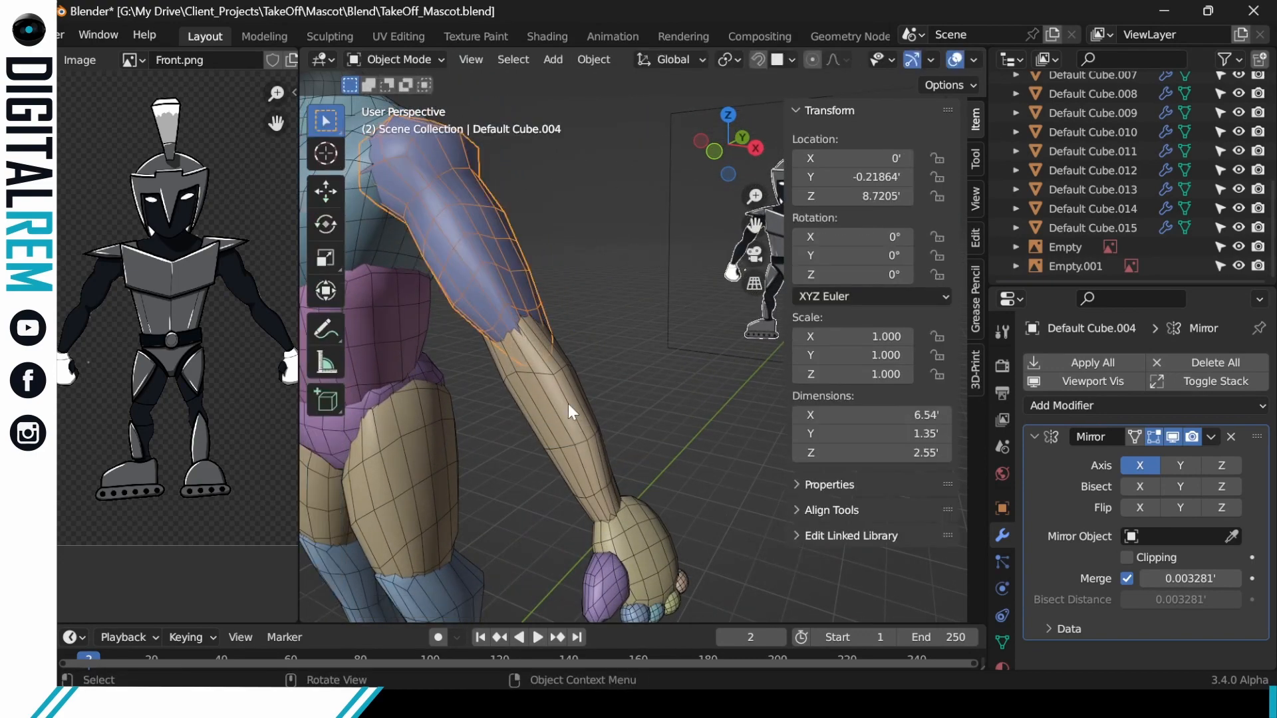
{"action": "key", "text": "ctrl+Tab"}
{"action": "left_click", "coordinate": [689, 411]}
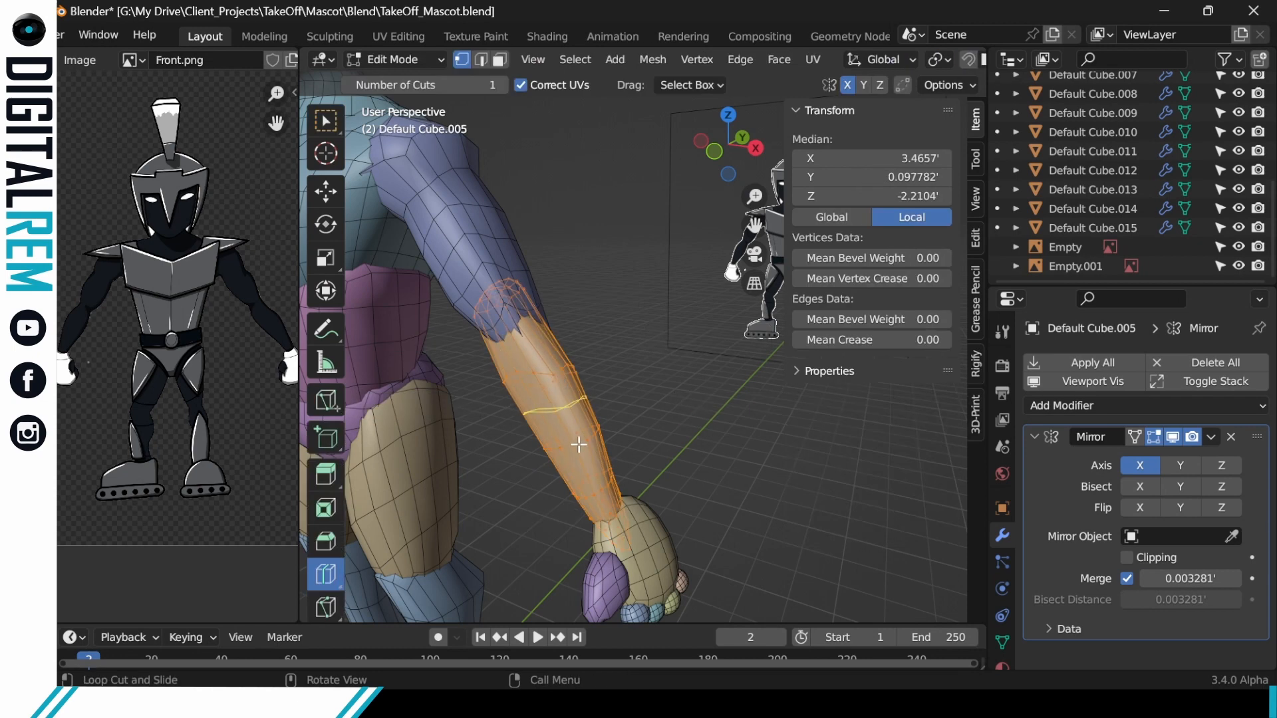
{"action": "left_click", "coordinate": [563, 410]}
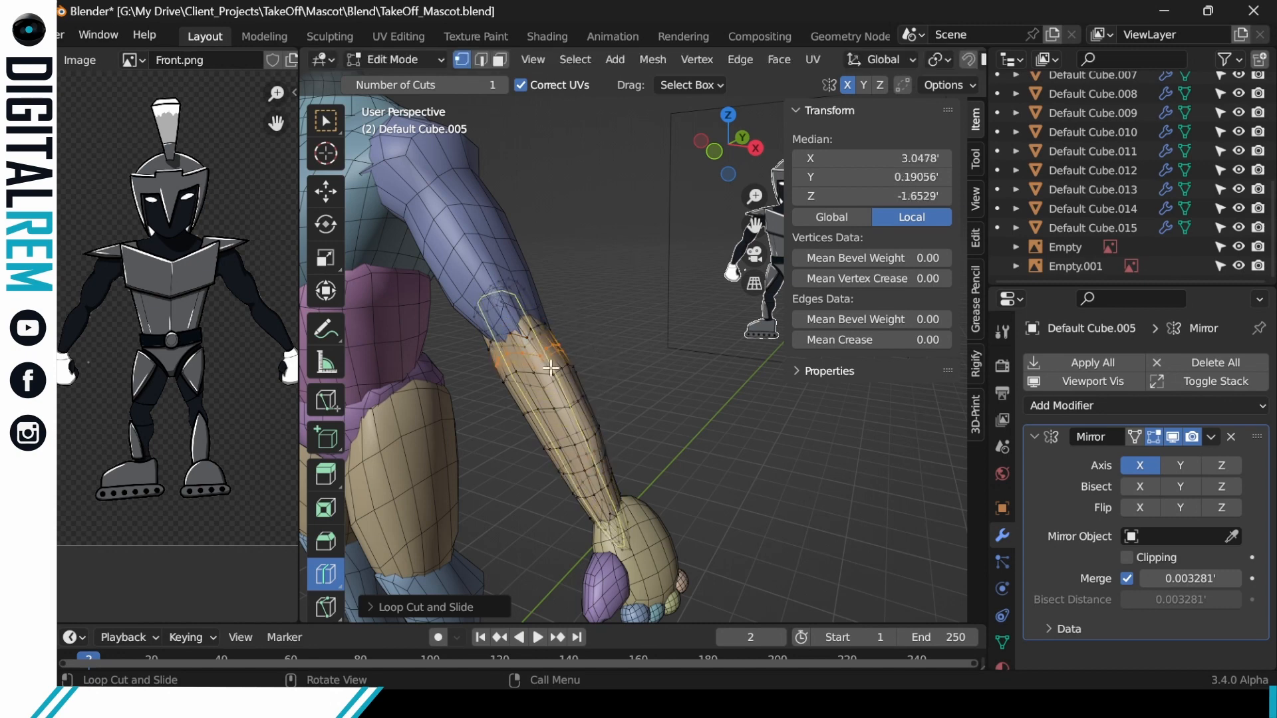
{"action": "key", "text": "ctrl+Tab"}
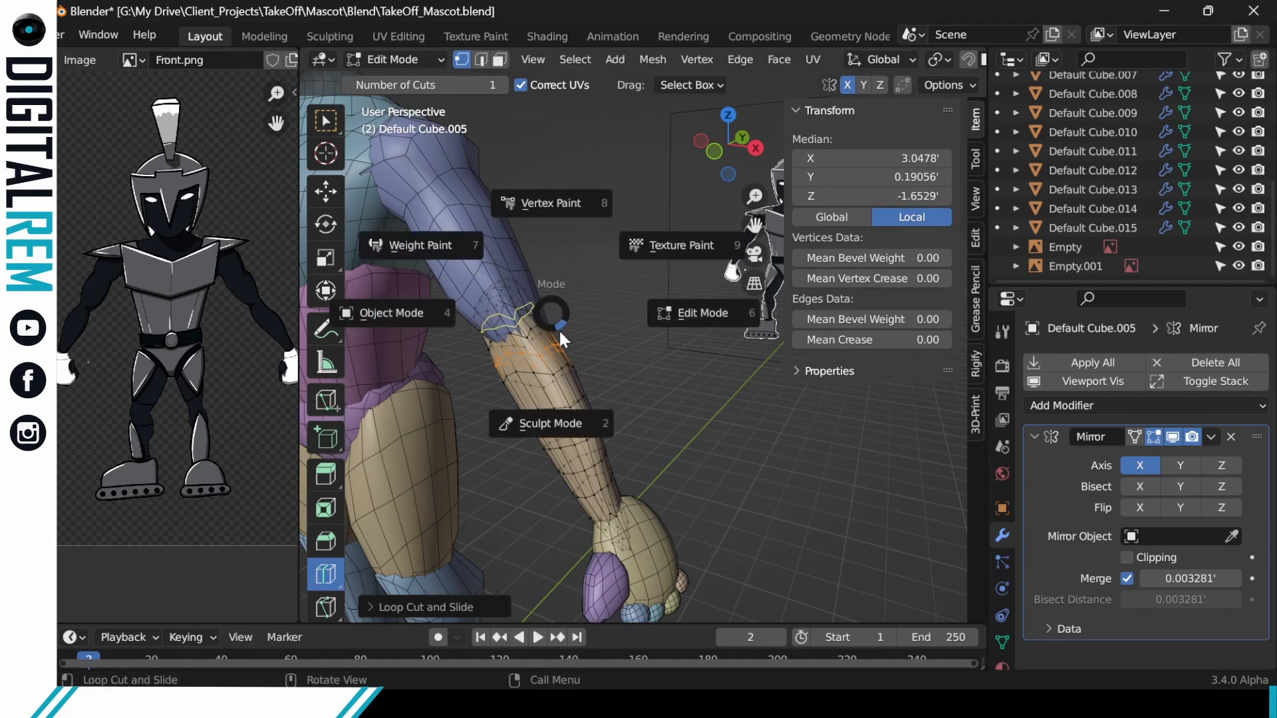
{"action": "left_click", "coordinate": [433, 322]}
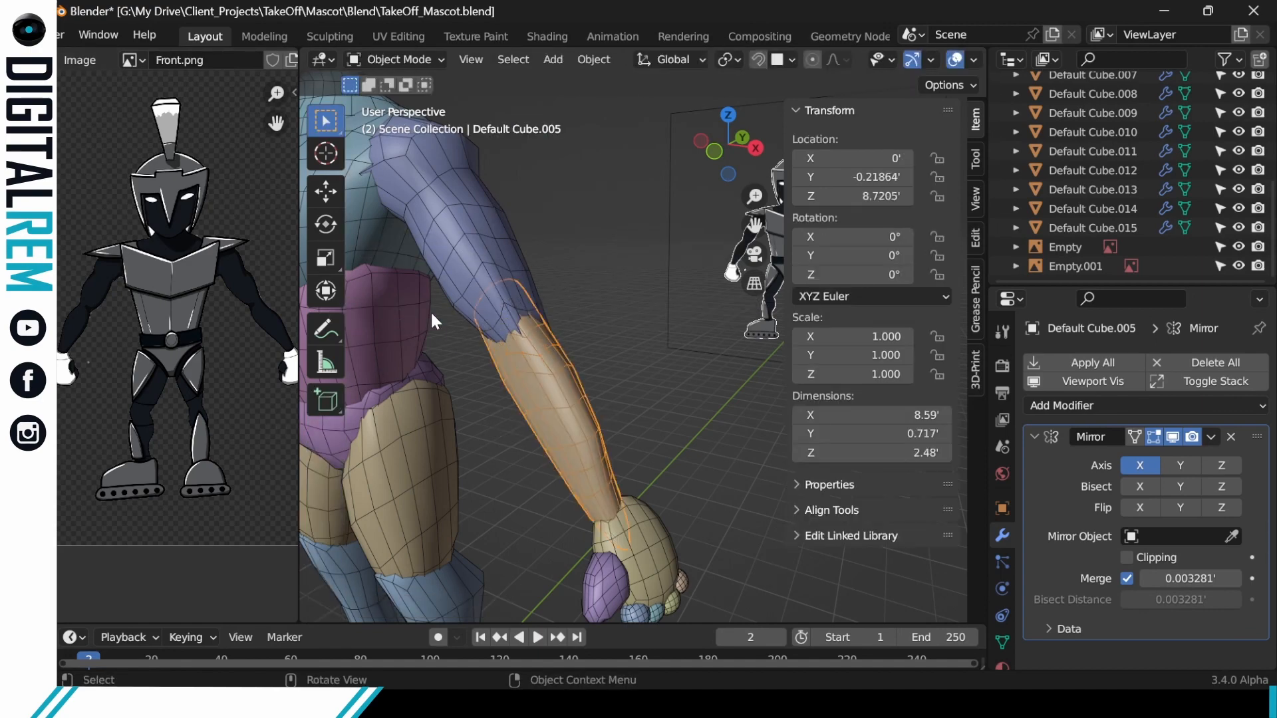
Put the forearms into Sculpt Mode and check the arm and elbow shape from the side and front.
{"action": "middle_click_drag", "start_coordinate": [568, 342], "coordinate": [521, 386]}
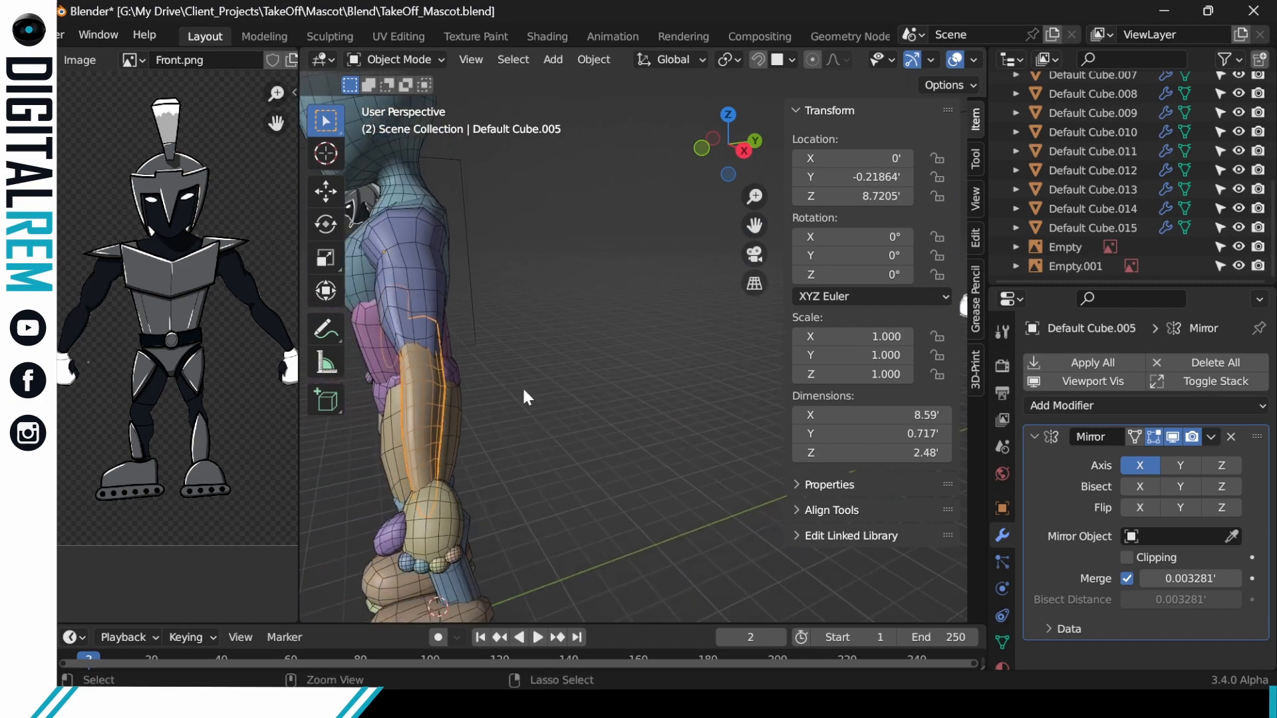
{"action": "scroll", "coordinate": [516, 388], "scroll_direction": "down", "scroll_amount": 2}
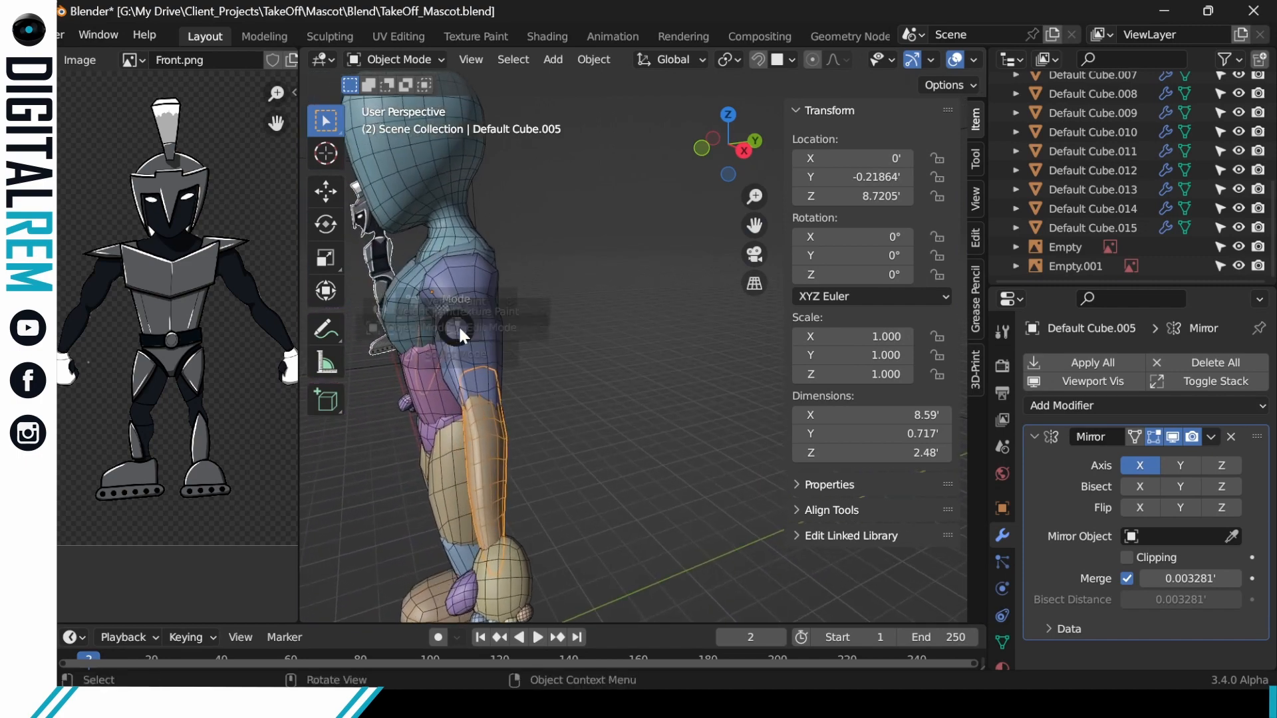
{"action": "key", "text": "ctrl+Tab"}
{"action": "left_click", "coordinate": [469, 427]}
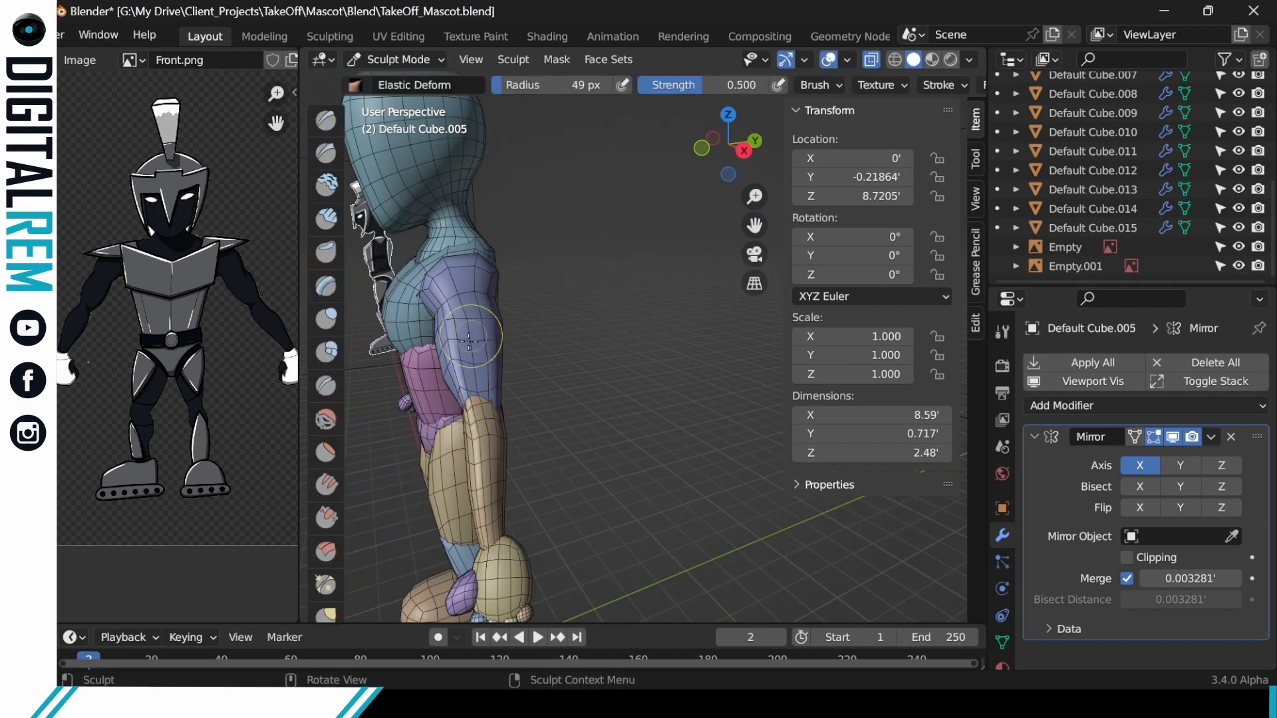
{"action": "middle_click_drag", "start_coordinate": [469, 341], "coordinate": [527, 286]}
{"action": "scroll", "coordinate": [506, 306], "scroll_direction": "up", "scroll_amount": 4}
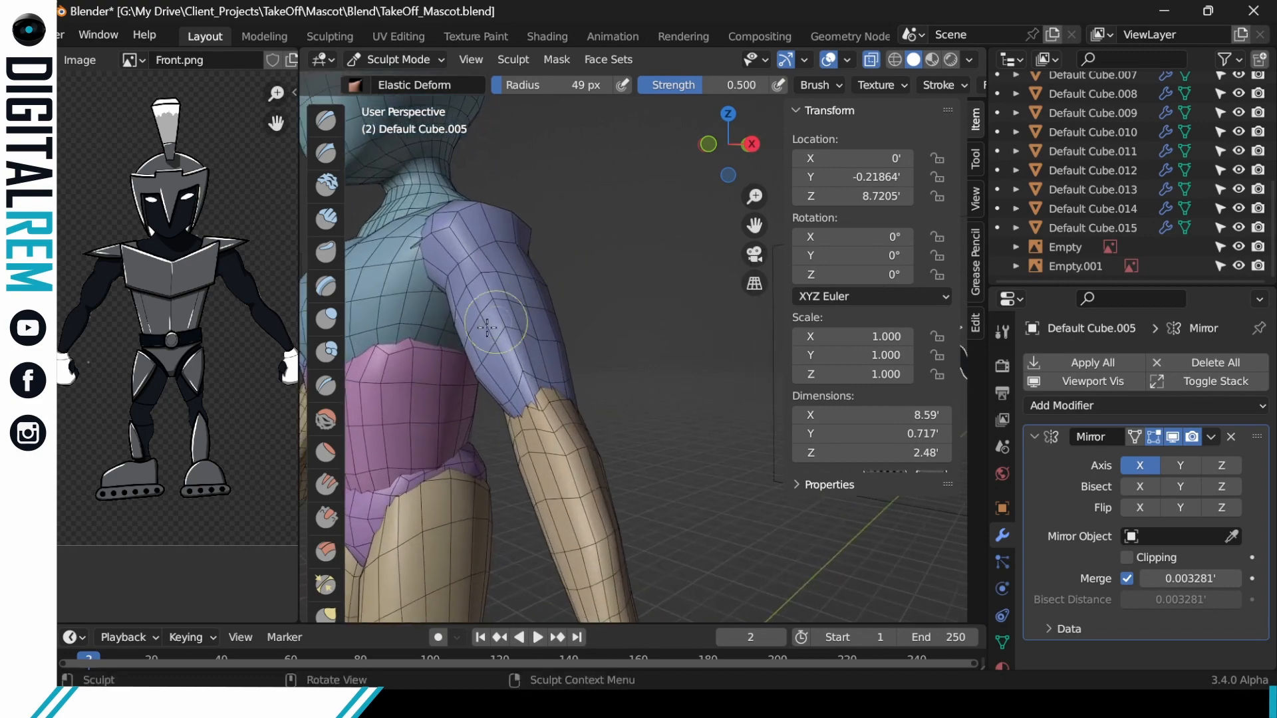
{"action": "middle_click_drag", "start_coordinate": [476, 325], "coordinate": [554, 317]}
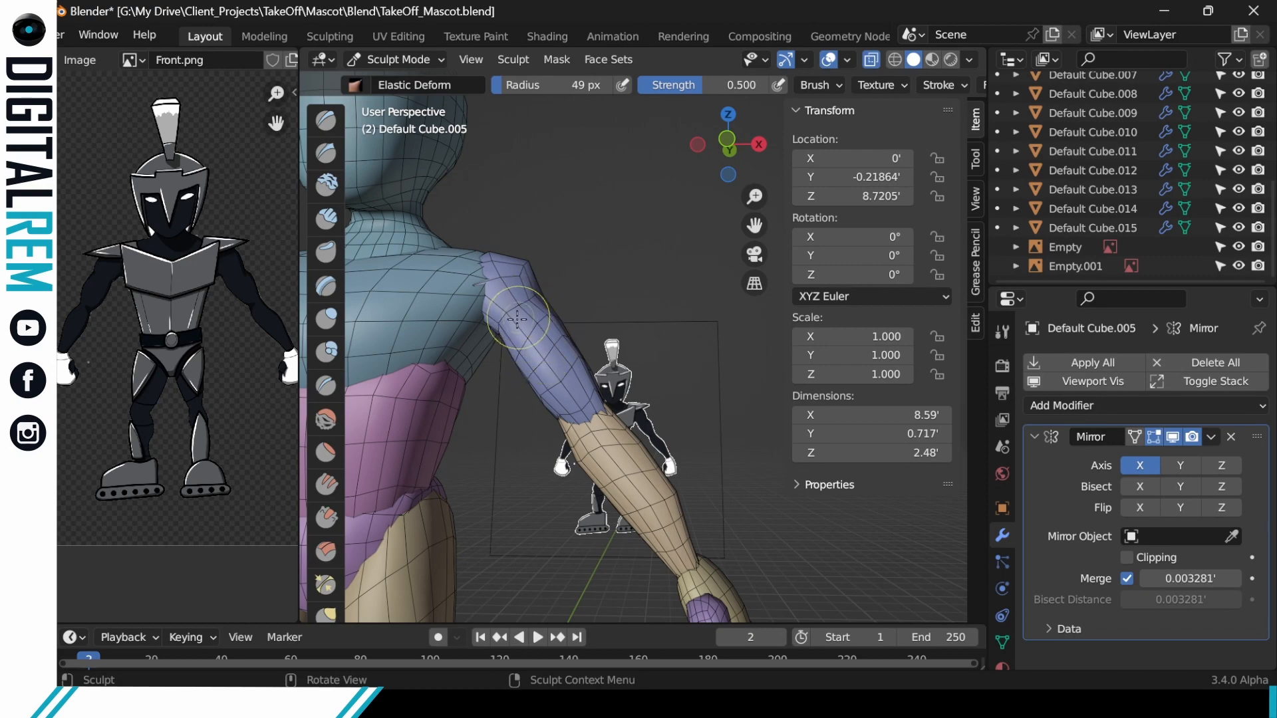
Transfer sculpting from the forearms to the upper arms and refine their contour with the 49 px Elastic Deform brush.
{"action": "mouse_move", "coordinate": [517, 319]}
{"action": "middle_mouse_down"}
{"action": "mouse_move", "coordinate": [433, 403]}
{"action": "mouse_move", "coordinate": [336, 187]}
{"action": "middle_mouse_up"}
{"action": "scroll", "coordinate": [342, 266], "scroll_direction": "down", "scroll_amount": 5}
{"action": "mouse_move", "coordinate": [519, 286]}
{"action": "middle_mouse_down"}
{"action": "mouse_move", "coordinate": [426, 292]}
{"action": "mouse_move", "coordinate": [519, 286]}
{"action": "middle_mouse_up"}
{"action": "left_click_drag", "start_coordinate": [512, 279], "coordinate": [536, 300]}
{"action": "key", "text": "alt+q"}
{"action": "middle_click_drag", "start_coordinate": [521, 362], "coordinate": [432, 332]}
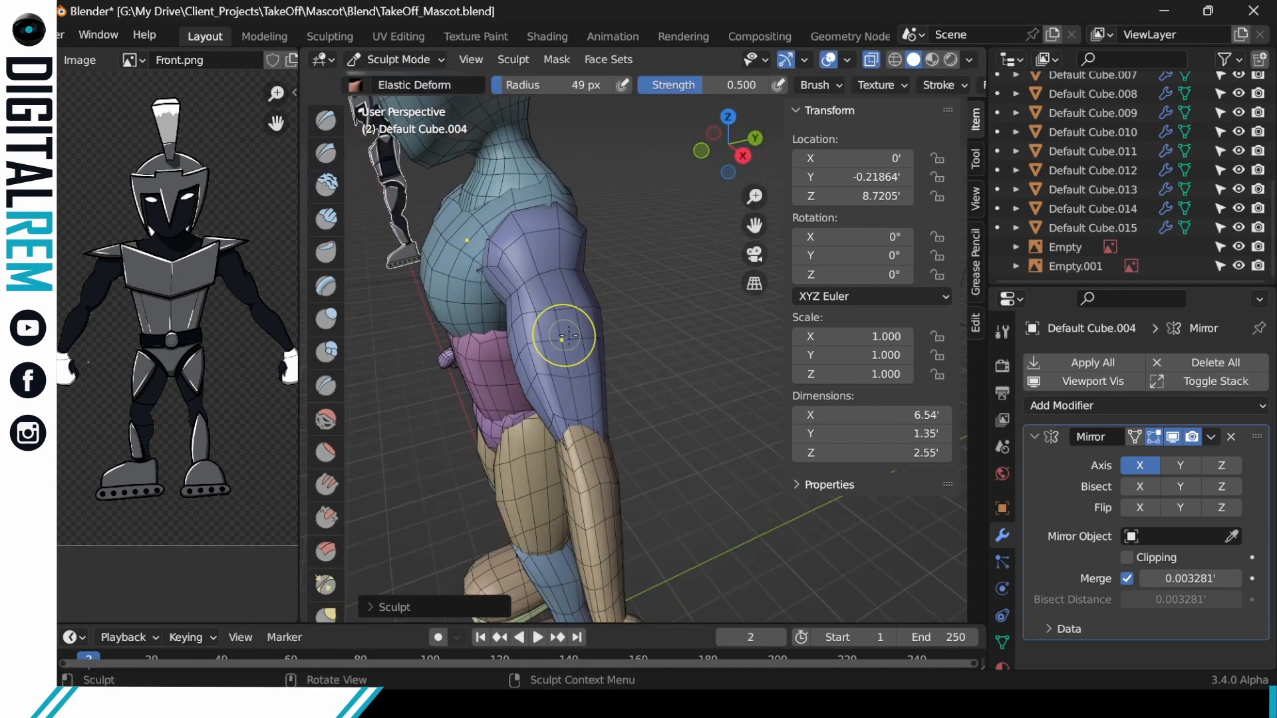
{"action": "middle_click_drag", "start_coordinate": [608, 369], "coordinate": [604, 293]}
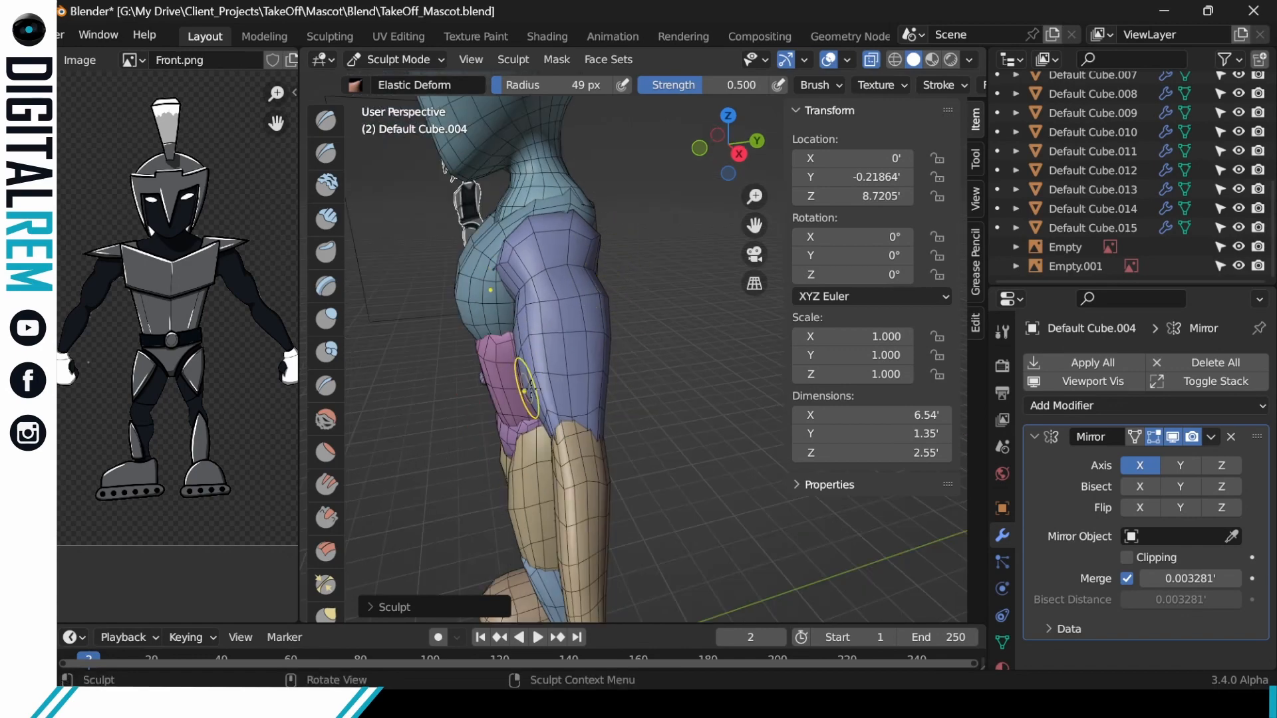
{"action": "middle_click_drag", "start_coordinate": [575, 433], "coordinate": [553, 308]}
{"action": "mouse_move", "coordinate": [752, 360]}
{"action": "middle_mouse_down"}
{"action": "mouse_move", "coordinate": [676, 373]}
{"action": "mouse_move", "coordinate": [648, 335]}
{"action": "mouse_move", "coordinate": [653, 300]}
{"action": "mouse_move", "coordinate": [663, 364]}
{"action": "mouse_move", "coordinate": [622, 367]}
{"action": "mouse_move", "coordinate": [585, 332]}
{"action": "mouse_move", "coordinate": [527, 350]}
{"action": "mouse_move", "coordinate": [562, 386]}
{"action": "mouse_move", "coordinate": [634, 386]}
{"action": "middle_mouse_up"}
Save the file and smooth the forearms with the 49 px Smooth brush at strength 0.265.
{"action": "key", "text": "x"}
{"action": "key", "text": "ctrl+s"}
{"action": "key", "text": "alt+q"}
{"action": "scroll", "coordinate": [572, 292], "scroll_direction": "up", "scroll_amount": 2}
{"action": "key", "text": "shift+s"}
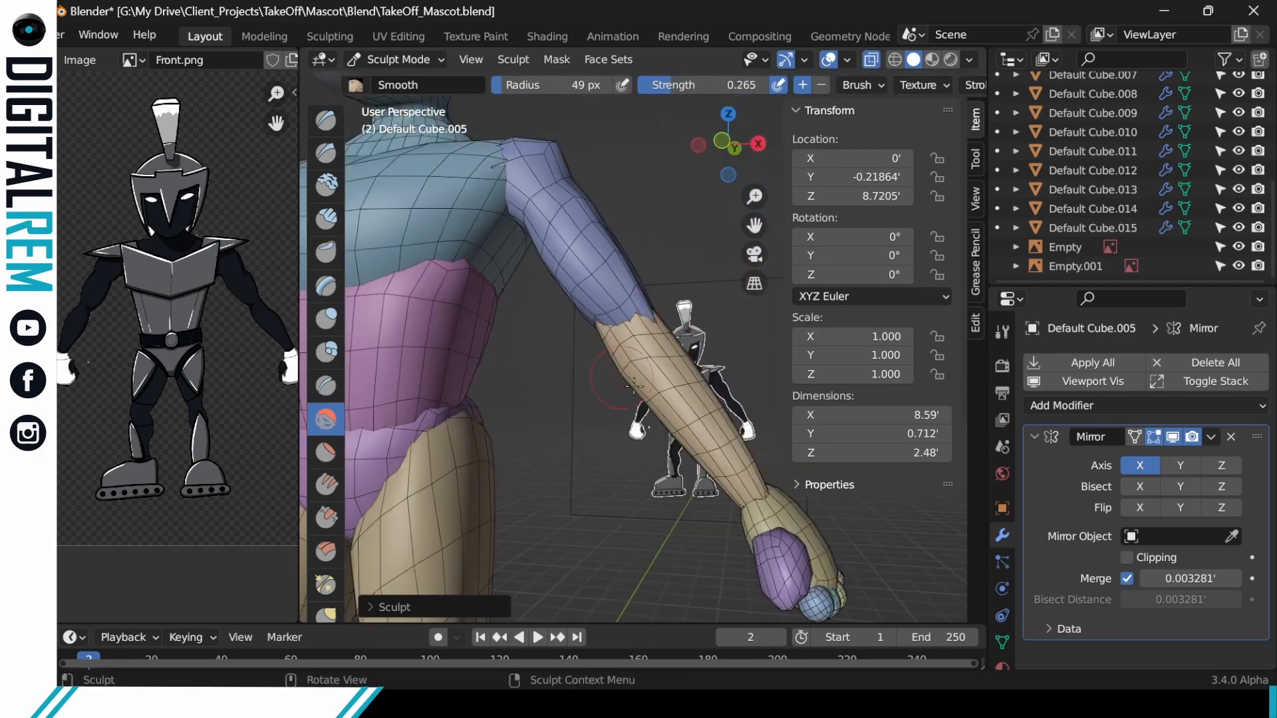
{"action": "middle_click_drag", "start_coordinate": [572, 320], "coordinate": [532, 432]}
{"action": "mouse_move", "coordinate": [645, 348]}
{"action": "middle_mouse_down"}
{"action": "mouse_move", "coordinate": [639, 524]}
{"action": "mouse_move", "coordinate": [596, 363]}
{"action": "mouse_move", "coordinate": [679, 485]}
{"action": "mouse_move", "coordinate": [668, 525]}
{"action": "mouse_move", "coordinate": [691, 492]}
{"action": "mouse_move", "coordinate": [702, 523]}
{"action": "mouse_move", "coordinate": [677, 510]}
{"action": "mouse_move", "coordinate": [756, 373]}
{"action": "mouse_move", "coordinate": [659, 372]}
{"action": "middle_mouse_up"}
{"action": "left_click_drag", "start_coordinate": [665, 266], "coordinate": [655, 292], "text": "shift"}
{"action": "mouse_move", "coordinate": [655, 372]}
{"action": "middle_mouse_down"}
{"action": "mouse_move", "coordinate": [756, 457]}
{"action": "mouse_move", "coordinate": [731, 519]}
{"action": "mouse_move", "coordinate": [679, 453]}
{"action": "middle_mouse_up"}
{"action": "left_click_drag", "start_coordinate": [615, 426], "coordinate": [609, 441], "text": "shift"}
{"action": "middle_click_drag", "start_coordinate": [610, 441], "coordinate": [672, 426]}
{"action": "left_click_drag", "start_coordinate": [615, 412], "coordinate": [602, 439]}
{"action": "mouse_move", "coordinate": [602, 459]}
{"action": "middle_mouse_down"}
{"action": "mouse_move", "coordinate": [405, 508]}
{"action": "mouse_move", "coordinate": [585, 452]}
{"action": "middle_mouse_up"}
{"action": "left_click_drag", "start_coordinate": [585, 399], "coordinate": [578, 426]}
{"action": "middle_click_drag", "start_coordinate": [572, 426], "coordinate": [532, 306], "text": "ctrl"}
Select the SculptDraw brush, save the file and lightly smooth the next body part.
{"action": "left_click", "coordinate": [326, 126]}
{"action": "mouse_move", "coordinate": [638, 426]}
{"action": "middle_mouse_down"}
{"action": "mouse_move", "coordinate": [675, 505]}
{"action": "mouse_move", "coordinate": [678, 558]}
{"action": "mouse_move", "coordinate": [598, 525]}
{"action": "mouse_move", "coordinate": [649, 520]}
{"action": "mouse_move", "coordinate": [573, 393]}
{"action": "mouse_move", "coordinate": [585, 332]}
{"action": "mouse_move", "coordinate": [652, 421]}
{"action": "mouse_move", "coordinate": [678, 356]}
{"action": "middle_mouse_up"}
{"action": "key", "text": "ctrl+s"}
{"action": "mouse_move", "coordinate": [678, 356]}
{"action": "middle_mouse_down"}
{"action": "mouse_move", "coordinate": [699, 363]}
{"action": "mouse_move", "coordinate": [696, 393]}
{"action": "mouse_move", "coordinate": [625, 399]}
{"action": "middle_mouse_up"}
{"action": "key", "text": "ctrl+Tab"}
{"action": "left_click", "coordinate": [540, 306]}
{"action": "key", "text": "ctrl+Tab"}
{"action": "mouse_move", "coordinate": [540, 313]}
{"action": "middle_mouse_down"}
{"action": "mouse_move", "coordinate": [530, 283]}
{"action": "mouse_move", "coordinate": [541, 282]}
{"action": "middle_mouse_up"}
{"action": "left_click_drag", "start_coordinate": [541, 282], "coordinate": [548, 287], "text": "shift"}
{"action": "middle_click_drag", "start_coordinate": [599, 267], "coordinate": [633, 256]}
{"action": "scroll", "coordinate": [655, 306], "scroll_direction": "down", "scroll_amount": 5}
{"action": "scroll", "coordinate": [695, 322], "scroll_direction": "up", "scroll_amount": 4}
{"action": "mouse_move", "coordinate": [667, 322]}
{"action": "middle_mouse_down", "text": "shift"}
{"action": "mouse_move", "coordinate": [682, 405]}
{"action": "mouse_move", "coordinate": [706, 321]}
{"action": "mouse_move", "coordinate": [758, 316]}
{"action": "middle_mouse_up", "text": "shift"}
Make the chest the sculpted part and check it against the whole figure from different sides.
{"action": "key", "text": "ctrl+Tab"}
{"action": "left_click", "coordinate": [571, 276]}
{"action": "key", "text": "ctrl+Tab"}
{"action": "middle_click_drag", "start_coordinate": [565, 313], "coordinate": [545, 365], "text": "ctrl"}
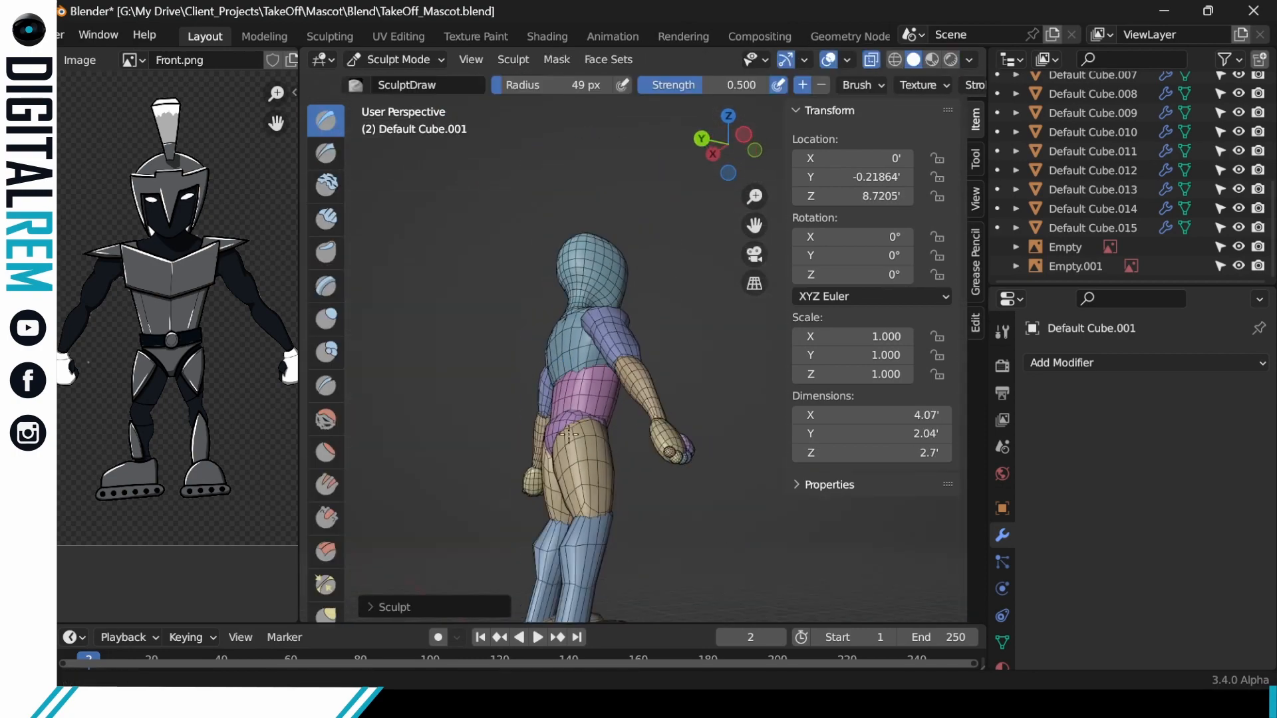
{"action": "mouse_move", "coordinate": [439, 366]}
{"action": "middle_mouse_down"}
{"action": "mouse_move", "coordinate": [515, 349]}
{"action": "mouse_move", "coordinate": [569, 399]}
{"action": "middle_mouse_up"}
{"action": "key", "text": "ctrl+Tab"}
{"action": "left_click", "coordinate": [532, 512]}
{"action": "mouse_move", "coordinate": [532, 513]}
{"action": "middle_mouse_down"}
{"action": "mouse_move", "coordinate": [604, 361]}
{"action": "mouse_move", "coordinate": [592, 312]}
{"action": "mouse_move", "coordinate": [518, 320]}
{"action": "middle_mouse_up"}
{"action": "mouse_move", "coordinate": [652, 266]}
{"action": "middle_mouse_down", "text": "shift"}
{"action": "mouse_move", "coordinate": [519, 379]}
{"action": "mouse_move", "coordinate": [602, 385]}
{"action": "mouse_move", "coordinate": [556, 373]}
{"action": "mouse_move", "coordinate": [592, 353]}
{"action": "mouse_move", "coordinate": [599, 399]}
{"action": "middle_mouse_up", "text": "shift"}
Carve the lower edge of the chest with inverted 49 px SculptDraw strokes, undoing one stroke.
{"action": "key", "text": "ctrl+Tab"}
{"action": "left_click", "coordinate": [466, 299]}
{"action": "left_click", "coordinate": [544, 295]}
{"action": "key", "text": "ctrl+Tab"}
{"action": "left_click", "coordinate": [586, 397]}
{"action": "mouse_move", "coordinate": [599, 399]}
{"action": "middle_mouse_down"}
{"action": "mouse_move", "coordinate": [572, 346]}
{"action": "mouse_move", "coordinate": [544, 338]}
{"action": "middle_mouse_up"}
{"action": "middle_click_drag", "start_coordinate": [544, 338], "coordinate": [546, 286], "text": "ctrl"}
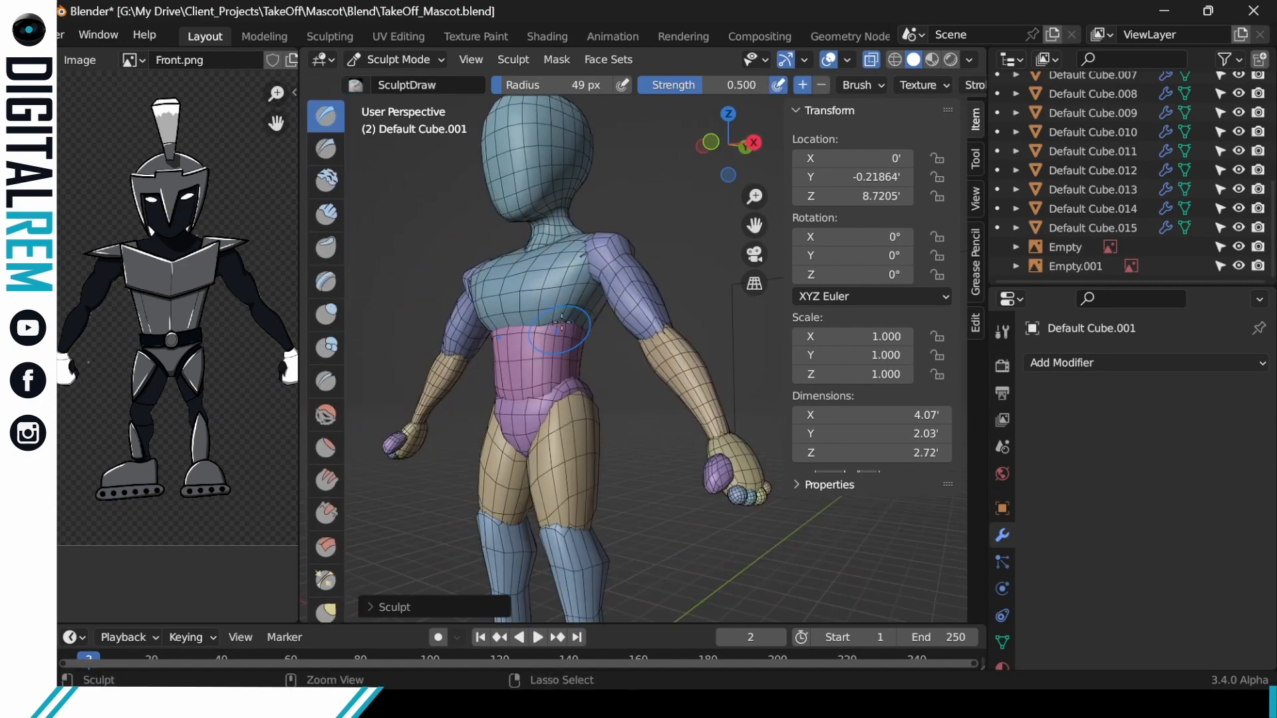
{"action": "left_click_drag", "start_coordinate": [562, 322], "coordinate": [577, 314], "text": "ctrl"}
{"action": "mouse_move", "coordinate": [577, 320]}
{"action": "middle_mouse_down"}
{"action": "mouse_move", "coordinate": [667, 337]}
{"action": "mouse_move", "coordinate": [598, 313]}
{"action": "middle_mouse_up"}
{"action": "key", "text": "ctrl+z"}
{"action": "middle_click_drag", "start_coordinate": [599, 313], "coordinate": [589, 333], "text": "ctrl"}
{"action": "left_click_drag", "start_coordinate": [579, 316], "coordinate": [589, 296], "text": "ctrl"}
{"action": "mouse_move", "coordinate": [589, 300]}
{"action": "middle_mouse_down"}
{"action": "mouse_move", "coordinate": [661, 302]}
{"action": "mouse_move", "coordinate": [532, 293]}
{"action": "middle_mouse_up"}
{"action": "middle_click_drag", "start_coordinate": [532, 293], "coordinate": [532, 359], "text": "ctrl"}
{"action": "middle_click_drag", "start_coordinate": [532, 359], "coordinate": [519, 351]}
Widen the reference image area and split it into two stacked areas.
{"action": "left_click_drag", "start_coordinate": [299, 258], "coordinate": [401, 258]}
{"action": "left_click_drag", "start_coordinate": [397, 619], "coordinate": [372, 324]}
{"action": "left_click", "coordinate": [128, 60]}
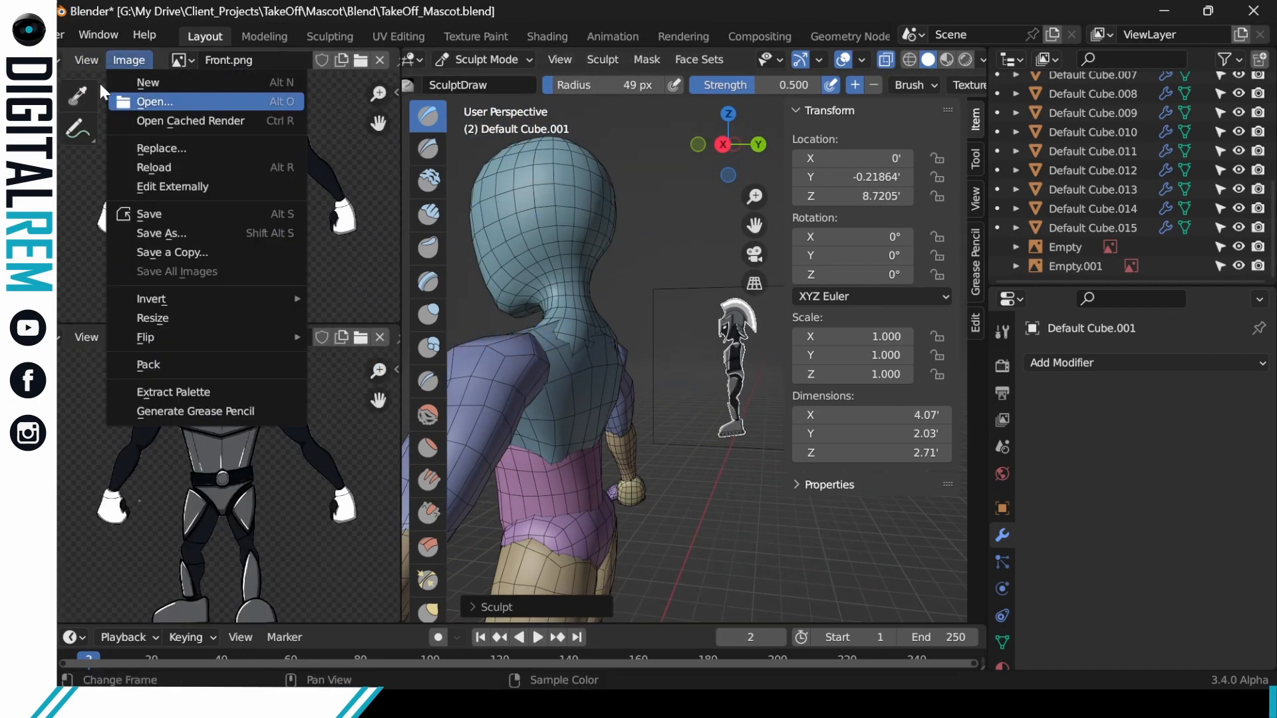
{"action": "mouse_move", "coordinate": [86, 59]}
{"action": "middle_click_drag", "start_coordinate": [293, 61], "coordinate": [444, 73]}
Turn the upper reference area into a 3D viewport and enable its quad view.
{"action": "left_click", "coordinate": [79, 60]}
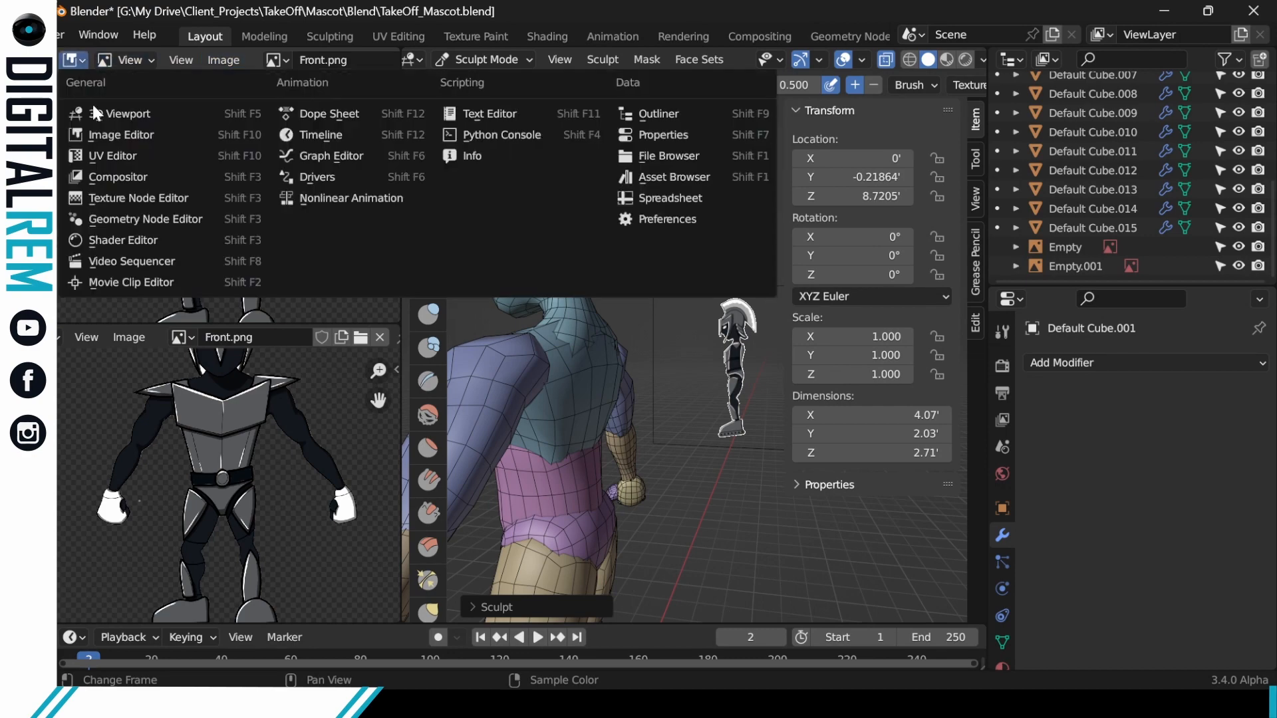
{"action": "left_click", "coordinate": [94, 112]}
{"action": "left_click", "coordinate": [127, 60]}
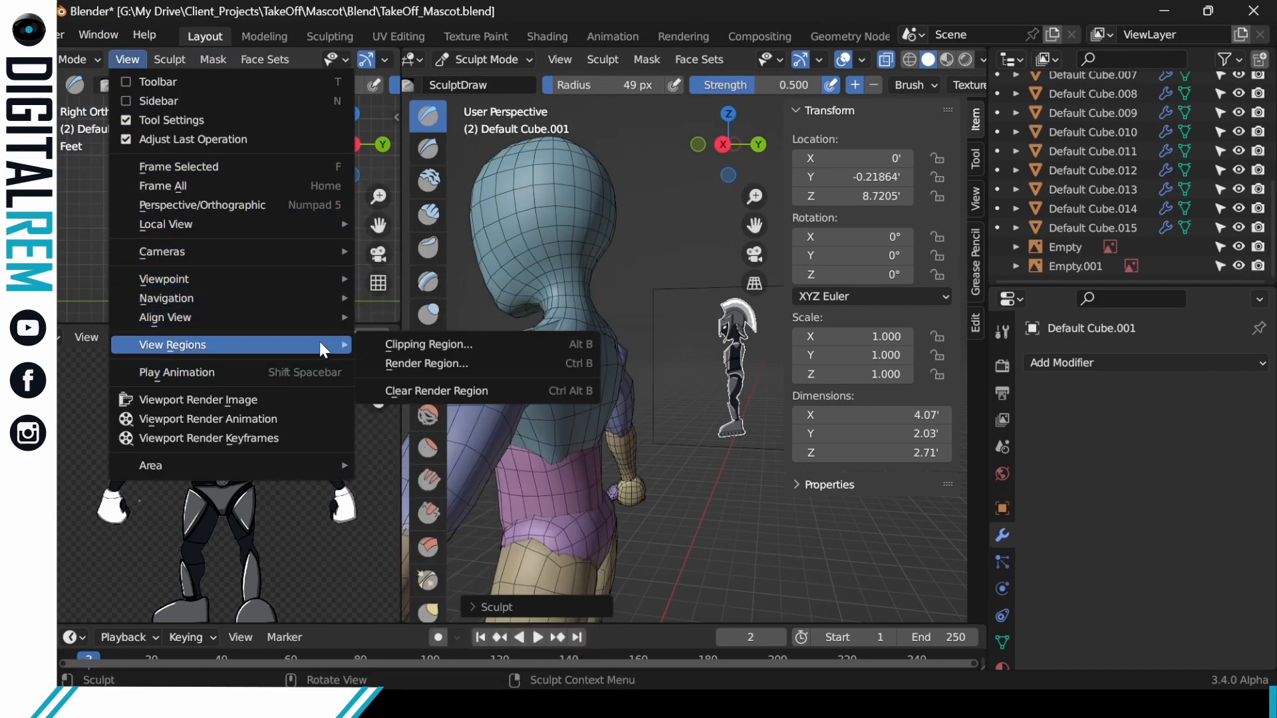
{"action": "mouse_move", "coordinate": [333, 466]}
{"action": "left_click", "coordinate": [441, 465]}
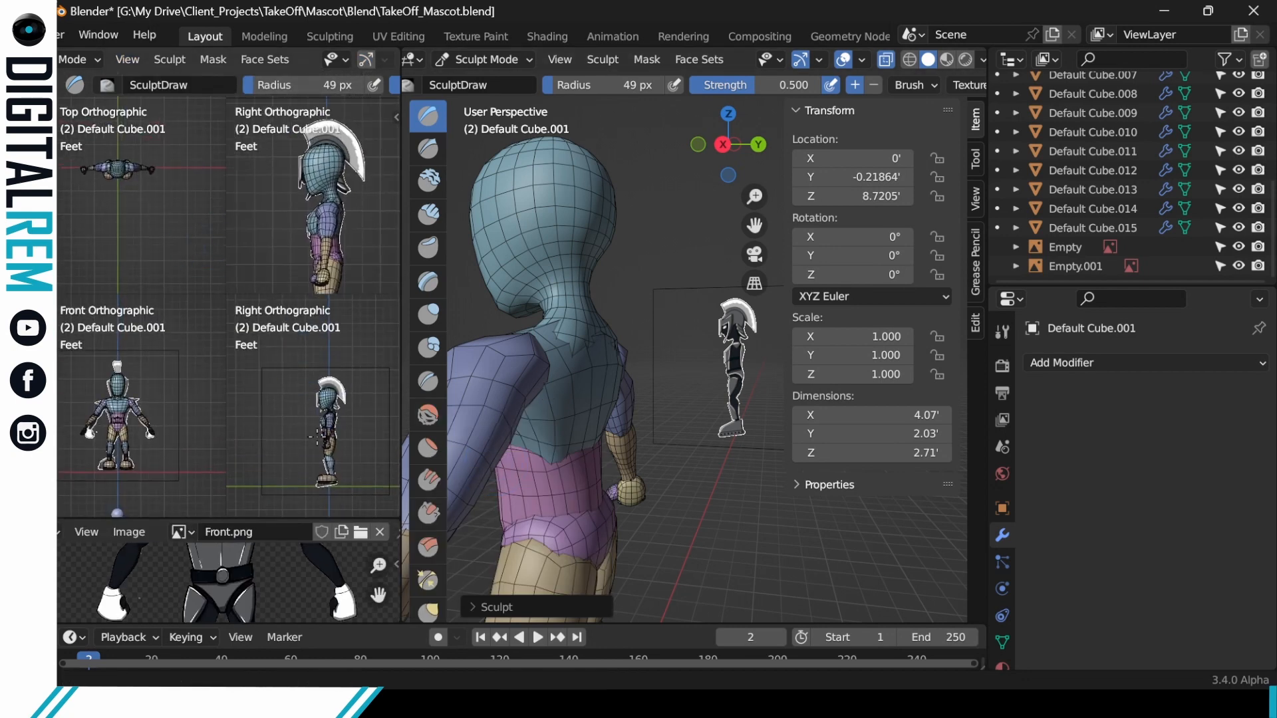
Enlarge the figure in the quad views and hide their text info overlay.
{"action": "scroll", "coordinate": [318, 436], "scroll_direction": "up", "scroll_amount": 3}
{"action": "scroll", "coordinate": [96, 427], "scroll_direction": "up", "scroll_amount": 4}
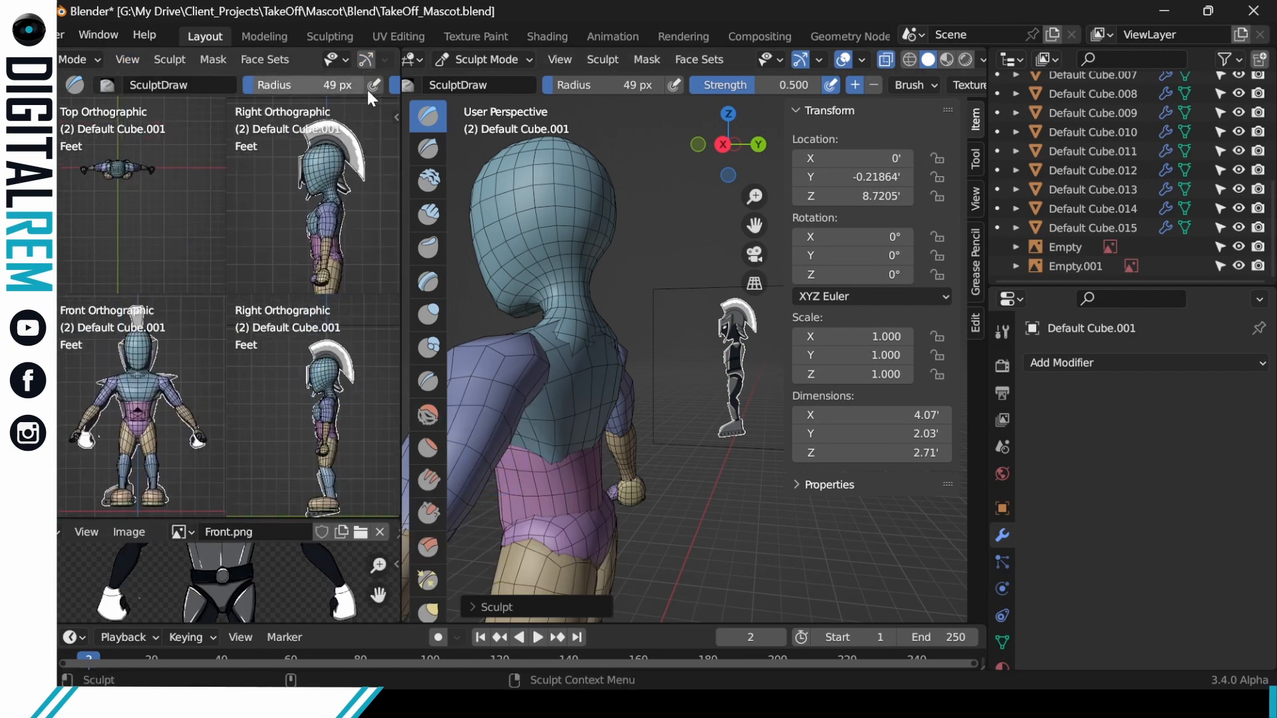
{"action": "scroll", "coordinate": [333, 61], "scroll_direction": "down", "scroll_amount": 6}
{"action": "left_click", "coordinate": [271, 60]}
{"action": "left_click", "coordinate": [161, 194]}
{"action": "scroll", "coordinate": [160, 198], "scroll_direction": "up", "scroll_amount": 5}
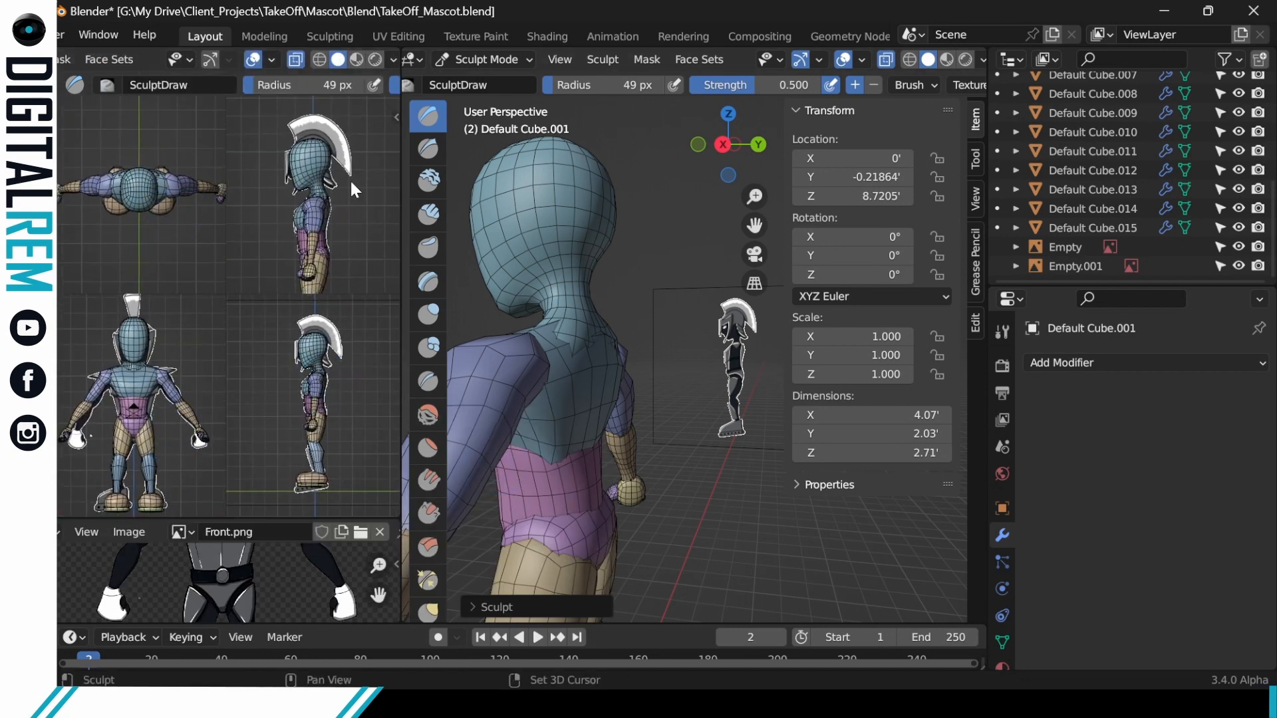
Make the waist the sculpted part and apply a 49 px SculptDraw stroke at strength 0.500.
{"action": "middle_click_drag", "start_coordinate": [545, 309], "coordinate": [575, 313]}
{"action": "mouse_move", "coordinate": [624, 369]}
{"action": "middle_mouse_down"}
{"action": "mouse_move", "coordinate": [679, 432]}
{"action": "mouse_move", "coordinate": [619, 395]}
{"action": "mouse_move", "coordinate": [595, 415]}
{"action": "mouse_move", "coordinate": [610, 426]}
{"action": "mouse_move", "coordinate": [622, 432]}
{"action": "mouse_move", "coordinate": [569, 347]}
{"action": "mouse_move", "coordinate": [539, 352]}
{"action": "middle_mouse_up"}
{"action": "key", "text": "alt+q"}
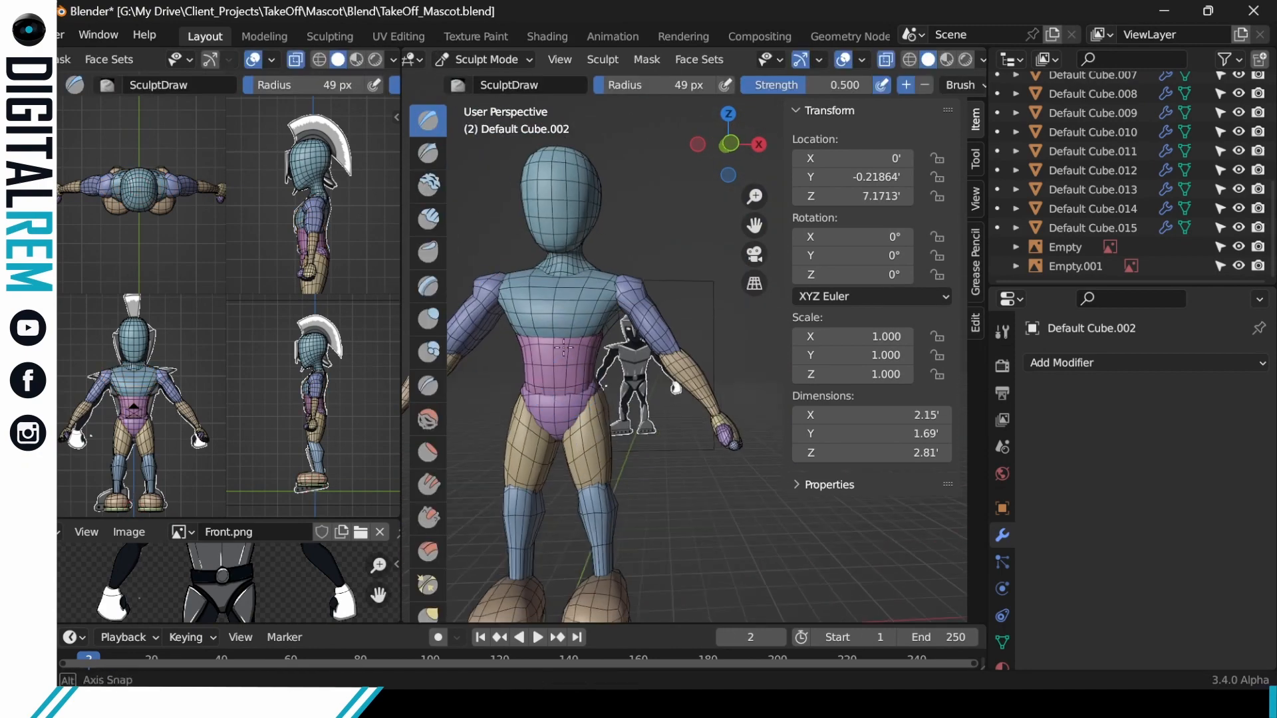
{"action": "left_click_drag", "start_coordinate": [599, 386], "coordinate": [589, 392]}
{"action": "mouse_move", "coordinate": [589, 392]}
{"action": "middle_mouse_down"}
{"action": "mouse_move", "coordinate": [545, 390]}
{"action": "mouse_move", "coordinate": [592, 379]}
{"action": "mouse_move", "coordinate": [532, 366]}
{"action": "middle_mouse_up"}
{"action": "scroll", "coordinate": [578, 386], "scroll_direction": "up", "scroll_amount": 4}
Smooth the waist surface from several sides, undoing one stroke.
{"action": "left_click_drag", "start_coordinate": [555, 356], "coordinate": [565, 350], "text": "shift"}
{"action": "mouse_move", "coordinate": [565, 349]}
{"action": "middle_mouse_down"}
{"action": "mouse_move", "coordinate": [556, 326]}
{"action": "mouse_move", "coordinate": [585, 302]}
{"action": "middle_mouse_up"}
{"action": "left_click_drag", "start_coordinate": [580, 303], "coordinate": [607, 303], "text": "shift"}
{"action": "mouse_move", "coordinate": [607, 303]}
{"action": "middle_mouse_down"}
{"action": "mouse_move", "coordinate": [625, 304]}
{"action": "mouse_move", "coordinate": [552, 309]}
{"action": "middle_mouse_up"}
{"action": "left_click_drag", "start_coordinate": [552, 309], "coordinate": [543, 313], "text": "shift"}
{"action": "middle_click_drag", "start_coordinate": [542, 313], "coordinate": [535, 314]}
{"action": "key", "text": "ctrl+z"}
{"action": "left_click_drag", "start_coordinate": [535, 314], "coordinate": [533, 363], "text": "shift"}
{"action": "middle_click_drag", "start_coordinate": [534, 363], "coordinate": [685, 387]}
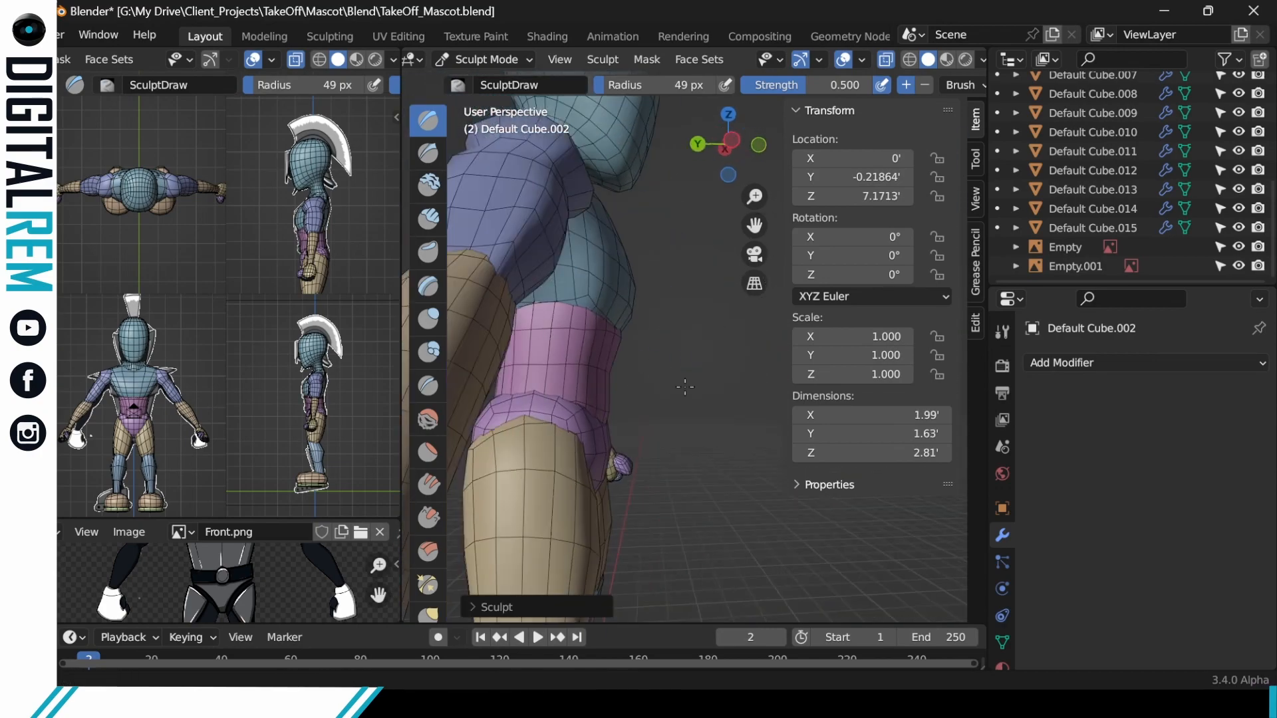
Pull the upper and lower edges of the waist into shape with the 49 px Elastic Deform brush at strength 0.500.
{"action": "left_click", "coordinate": [429, 557]}
{"action": "mouse_move", "coordinate": [545, 346]}
{"action": "middle_mouse_down"}
{"action": "mouse_move", "coordinate": [599, 340]}
{"action": "mouse_move", "coordinate": [575, 342]}
{"action": "mouse_move", "coordinate": [622, 363]}
{"action": "middle_mouse_up"}
{"action": "left_click_drag", "start_coordinate": [573, 409], "coordinate": [569, 419]}
{"action": "middle_click_drag", "start_coordinate": [569, 419], "coordinate": [615, 399]}
{"action": "left_click_drag", "start_coordinate": [567, 282], "coordinate": [571, 287]}
{"action": "middle_click_drag", "start_coordinate": [570, 287], "coordinate": [538, 282]}
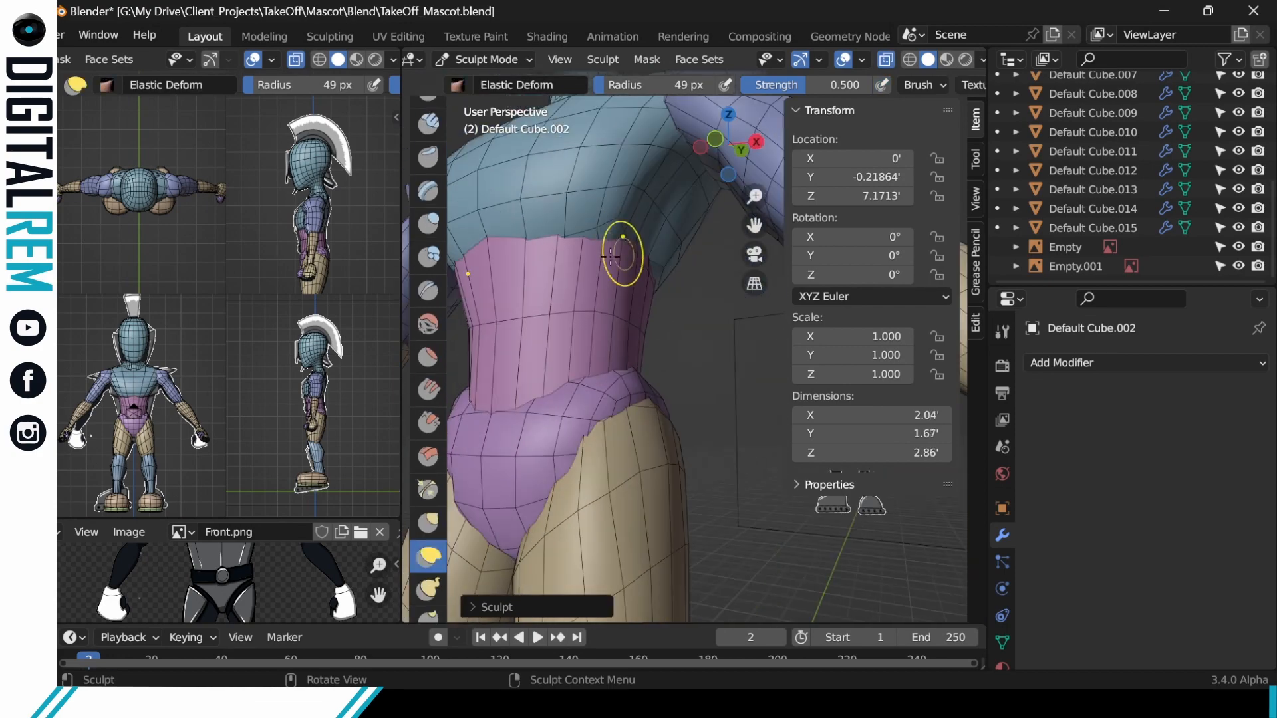
{"action": "left_click_drag", "start_coordinate": [622, 256], "coordinate": [630, 254]}
{"action": "middle_click_drag", "start_coordinate": [665, 253], "coordinate": [632, 248]}
{"action": "middle_click_drag", "start_coordinate": [732, 255], "coordinate": [824, 266]}
{"action": "middle_click_drag", "start_coordinate": [604, 270], "coordinate": [616, 313]}
Look at the waist mesh in Edit Mode and return to Sculpt Mode.
{"action": "key", "text": "ctrl+Tab"}
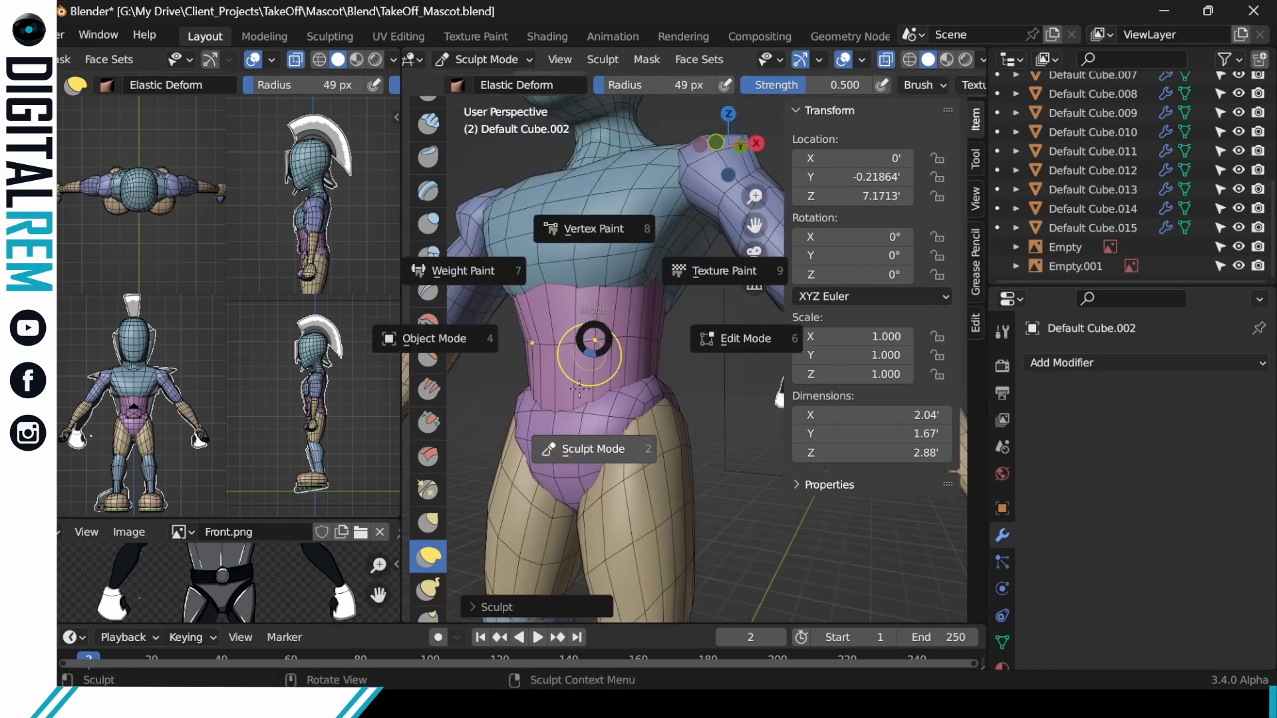
{"action": "left_click", "coordinate": [745, 338]}
{"action": "left_click", "coordinate": [613, 365]}
{"action": "key", "text": "ctrl+Tab"}
{"action": "left_click", "coordinate": [565, 452]}
{"action": "middle_click_drag", "start_coordinate": [565, 400], "coordinate": [616, 382]}
{"action": "middle_click_drag", "start_coordinate": [563, 316], "coordinate": [618, 318]}
{"action": "key", "text": "x"}
Pull the waist's upper side edges up under the chest with Elastic Deform strokes.
{"action": "left_click_drag", "start_coordinate": [585, 313], "coordinate": [592, 332]}
{"action": "mouse_move", "coordinate": [592, 333]}
{"action": "middle_mouse_down"}
{"action": "mouse_move", "coordinate": [609, 313]}
{"action": "mouse_move", "coordinate": [625, 325]}
{"action": "middle_mouse_up"}
{"action": "mouse_move", "coordinate": [725, 316]}
{"action": "middle_mouse_down"}
{"action": "mouse_move", "coordinate": [644, 309]}
{"action": "mouse_move", "coordinate": [683, 310]}
{"action": "middle_mouse_up"}
{"action": "mouse_move", "coordinate": [572, 339]}
{"action": "middle_mouse_down"}
{"action": "mouse_move", "coordinate": [692, 355]}
{"action": "mouse_move", "coordinate": [639, 353]}
{"action": "mouse_move", "coordinate": [638, 332]}
{"action": "mouse_move", "coordinate": [672, 326]}
{"action": "mouse_move", "coordinate": [639, 312]}
{"action": "middle_mouse_up"}
{"action": "scroll", "coordinate": [564, 355], "scroll_direction": "down", "scroll_amount": 4}
{"action": "scroll", "coordinate": [618, 349], "scroll_direction": "up", "scroll_amount": 4}
{"action": "scroll", "coordinate": [619, 326], "scroll_direction": "down", "scroll_amount": 3}
{"action": "left_click_drag", "start_coordinate": [564, 296], "coordinate": [570, 256]}
{"action": "middle_click_drag", "start_coordinate": [570, 250], "coordinate": [705, 261]}
{"action": "left_click_drag", "start_coordinate": [668, 286], "coordinate": [669, 265]}
{"action": "mouse_move", "coordinate": [578, 269]}
{"action": "middle_mouse_down"}
{"action": "mouse_move", "coordinate": [712, 278]}
{"action": "mouse_move", "coordinate": [635, 292]}
{"action": "middle_mouse_up"}
Pull the side of the waist down and inward and smooth it.
{"action": "left_click_drag", "start_coordinate": [629, 299], "coordinate": [615, 326]}
{"action": "mouse_move", "coordinate": [665, 300]}
{"action": "middle_mouse_down"}
{"action": "mouse_move", "coordinate": [584, 299]}
{"action": "mouse_move", "coordinate": [675, 326]}
{"action": "mouse_move", "coordinate": [705, 415]}
{"action": "middle_mouse_up"}
{"action": "left_click_drag", "start_coordinate": [632, 299], "coordinate": [611, 323], "text": "shift"}
{"action": "mouse_move", "coordinate": [665, 333]}
{"action": "middle_mouse_down", "text": "ctrl"}
{"action": "mouse_move", "coordinate": [672, 499]}
{"action": "mouse_move", "coordinate": [658, 371]}
{"action": "mouse_move", "coordinate": [681, 280]}
{"action": "mouse_move", "coordinate": [674, 307]}
{"action": "middle_mouse_up", "text": "ctrl"}
Make the pelvis the sculpted part and pull its upper edge up over the waist with Elastic Deform.
{"action": "key", "text": "ctrl+Tab"}
{"action": "left_click", "coordinate": [656, 313]}
{"action": "key", "text": "ctrl+Tab"}
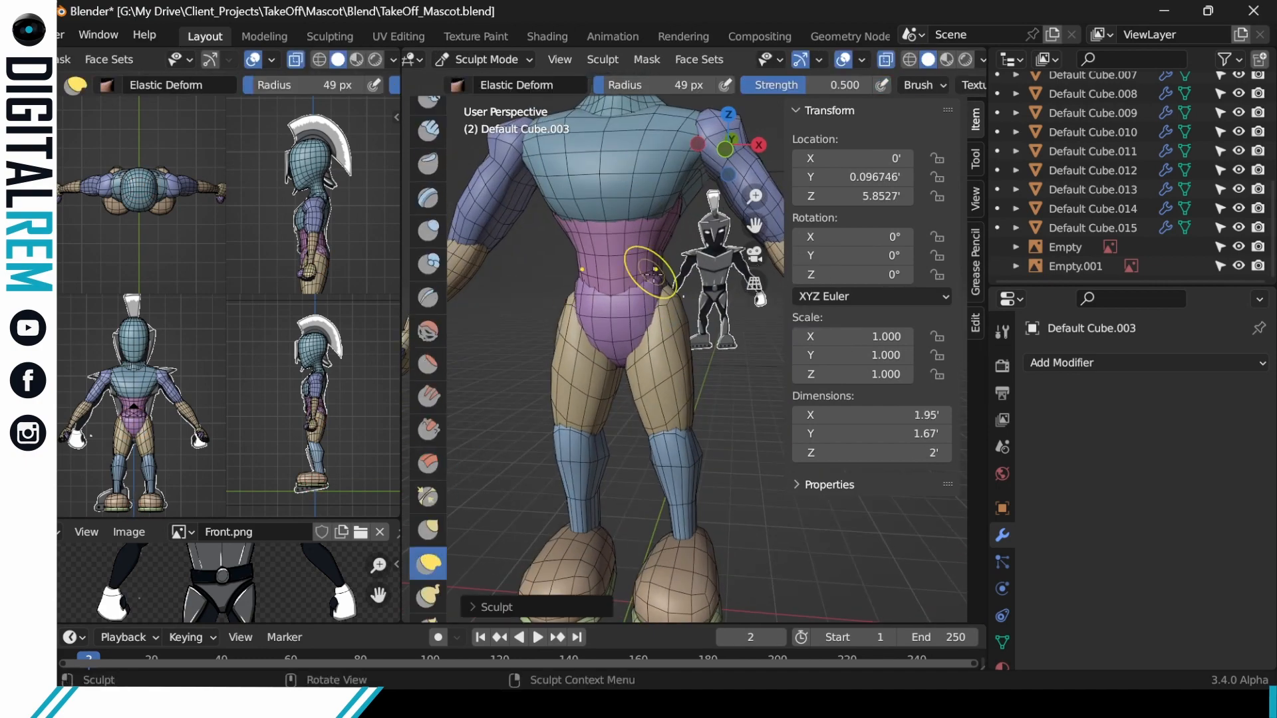
{"action": "left_click_drag", "start_coordinate": [654, 274], "coordinate": [646, 266]}
{"action": "middle_click_drag", "start_coordinate": [598, 269], "coordinate": [698, 292]}
{"action": "left_click_drag", "start_coordinate": [702, 296], "coordinate": [695, 273]}
{"action": "mouse_move", "coordinate": [695, 272]}
{"action": "middle_mouse_down"}
{"action": "mouse_move", "coordinate": [627, 277]}
{"action": "mouse_move", "coordinate": [675, 310]}
{"action": "mouse_move", "coordinate": [659, 353]}
{"action": "middle_mouse_up"}
{"action": "left_click_drag", "start_coordinate": [659, 353], "coordinate": [653, 361]}
{"action": "mouse_move", "coordinate": [745, 369]}
{"action": "middle_mouse_down"}
{"action": "mouse_move", "coordinate": [722, 399]}
{"action": "mouse_move", "coordinate": [566, 411]}
{"action": "middle_mouse_up"}
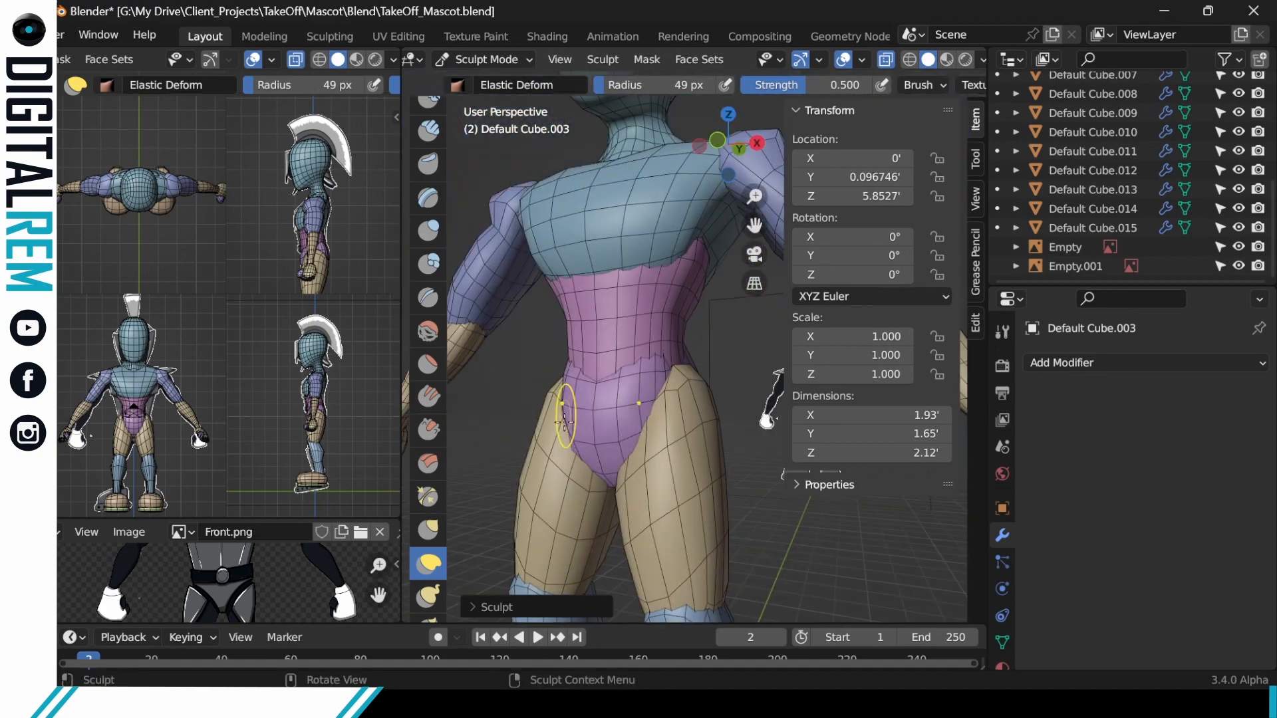
Reshape the front and hip sides of the pelvis around the thighs with short Elastic Deform strokes.
{"action": "left_click_drag", "start_coordinate": [565, 411], "coordinate": [574, 404]}
{"action": "middle_click_drag", "start_coordinate": [574, 404], "coordinate": [565, 393]}
{"action": "left_click_drag", "start_coordinate": [565, 393], "coordinate": [560, 385]}
{"action": "middle_click_drag", "start_coordinate": [560, 386], "coordinate": [632, 376]}
{"action": "left_click_drag", "start_coordinate": [632, 375], "coordinate": [637, 365]}
{"action": "mouse_move", "coordinate": [637, 365]}
{"action": "middle_mouse_down"}
{"action": "mouse_move", "coordinate": [672, 363]}
{"action": "mouse_move", "coordinate": [661, 345]}
{"action": "mouse_move", "coordinate": [685, 380]}
{"action": "middle_mouse_up"}
{"action": "left_click_drag", "start_coordinate": [686, 380], "coordinate": [688, 359]}
{"action": "middle_click_drag", "start_coordinate": [689, 359], "coordinate": [701, 341]}
{"action": "left_click_drag", "start_coordinate": [702, 341], "coordinate": [694, 355]}
{"action": "middle_click_drag", "start_coordinate": [694, 354], "coordinate": [601, 380]}
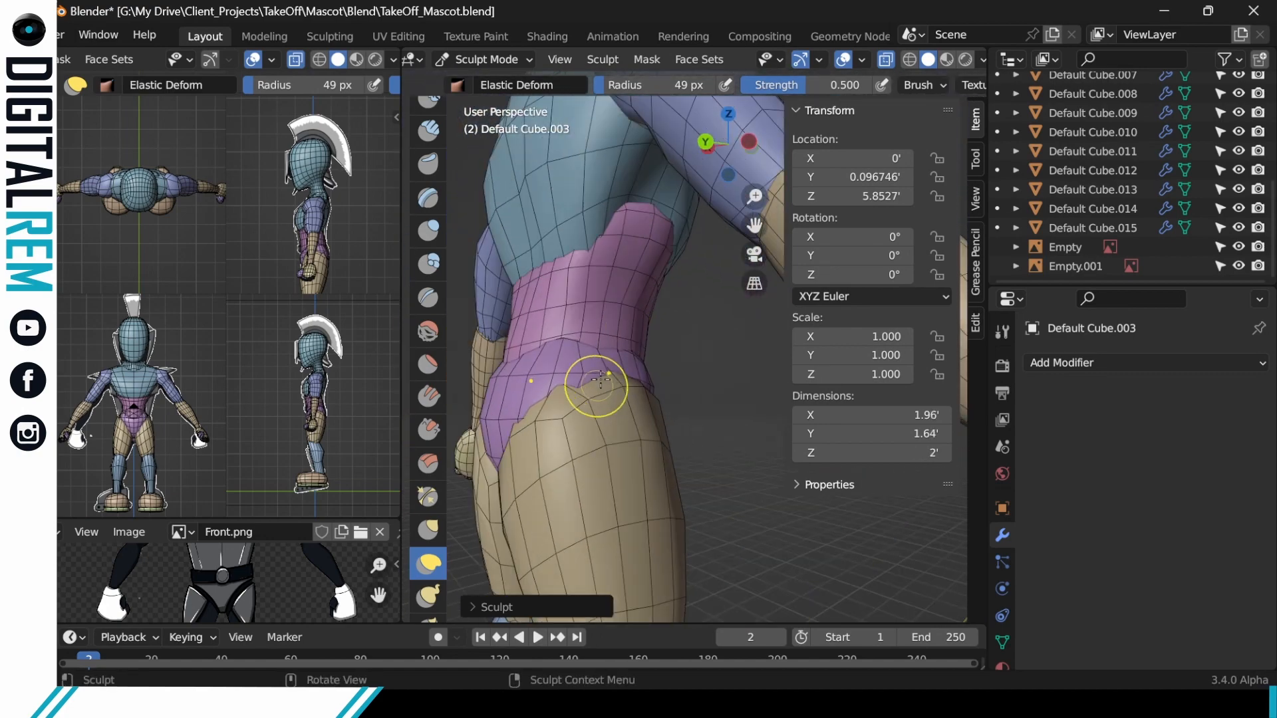
Adjust the pelvis's upper edge at the side and back where it meets the waist.
{"action": "left_click_drag", "start_coordinate": [587, 324], "coordinate": [586, 318]}
{"action": "middle_click_drag", "start_coordinate": [586, 318], "coordinate": [579, 333]}
{"action": "left_click_drag", "start_coordinate": [579, 333], "coordinate": [580, 346]}
{"action": "scroll", "coordinate": [586, 346], "scroll_direction": "down", "scroll_amount": 3}
{"action": "middle_click_drag", "start_coordinate": [588, 349], "coordinate": [661, 391]}
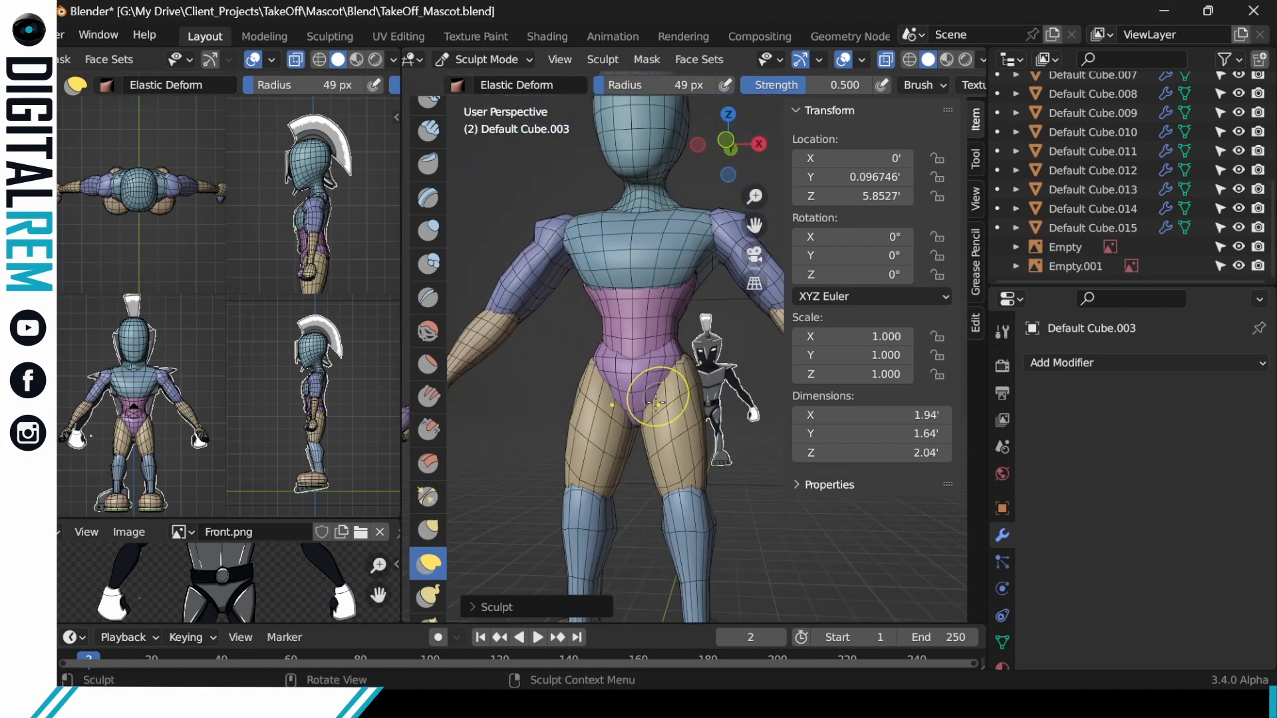
Pull the crotch and the hip sides of the pelvis into shape with Elastic Deform.
{"action": "left_click_drag", "start_coordinate": [661, 390], "coordinate": [648, 402]}
{"action": "middle_click_drag", "start_coordinate": [648, 403], "coordinate": [618, 404]}
{"action": "mouse_move", "coordinate": [702, 351]}
{"action": "middle_mouse_down"}
{"action": "mouse_move", "coordinate": [610, 348]}
{"action": "mouse_move", "coordinate": [640, 349]}
{"action": "middle_mouse_up"}
{"action": "left_click_drag", "start_coordinate": [640, 349], "coordinate": [632, 347]}
{"action": "middle_click_drag", "start_coordinate": [633, 347], "coordinate": [628, 334]}
{"action": "left_click_drag", "start_coordinate": [628, 334], "coordinate": [617, 331]}
{"action": "mouse_move", "coordinate": [613, 331]}
{"action": "middle_mouse_down"}
{"action": "mouse_move", "coordinate": [580, 329]}
{"action": "mouse_move", "coordinate": [578, 293]}
{"action": "middle_mouse_up"}
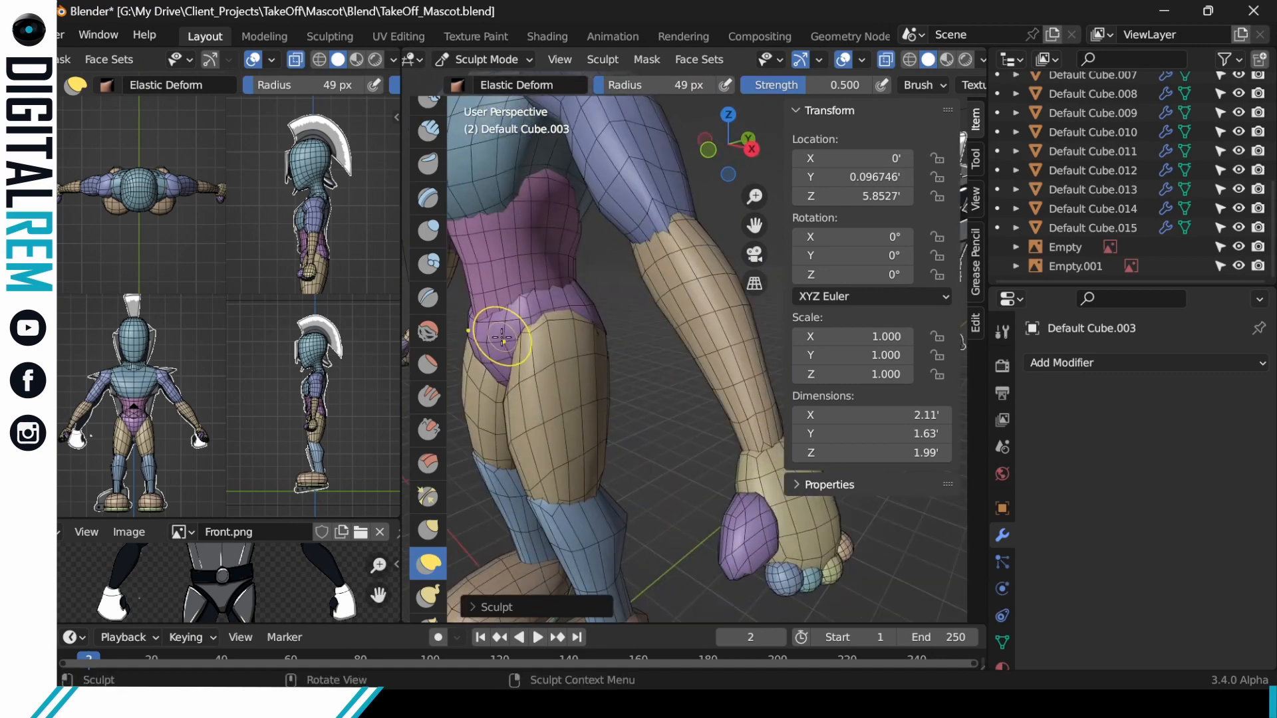
Add a loop cut to the pelvis mesh in Edit Mode and return to Sculpt Mode.
{"action": "key", "text": "Tab"}
{"action": "key", "text": "ctrl+r"}
{"action": "left_click", "coordinate": [577, 288]}
{"action": "left_click", "coordinate": [516, 387]}
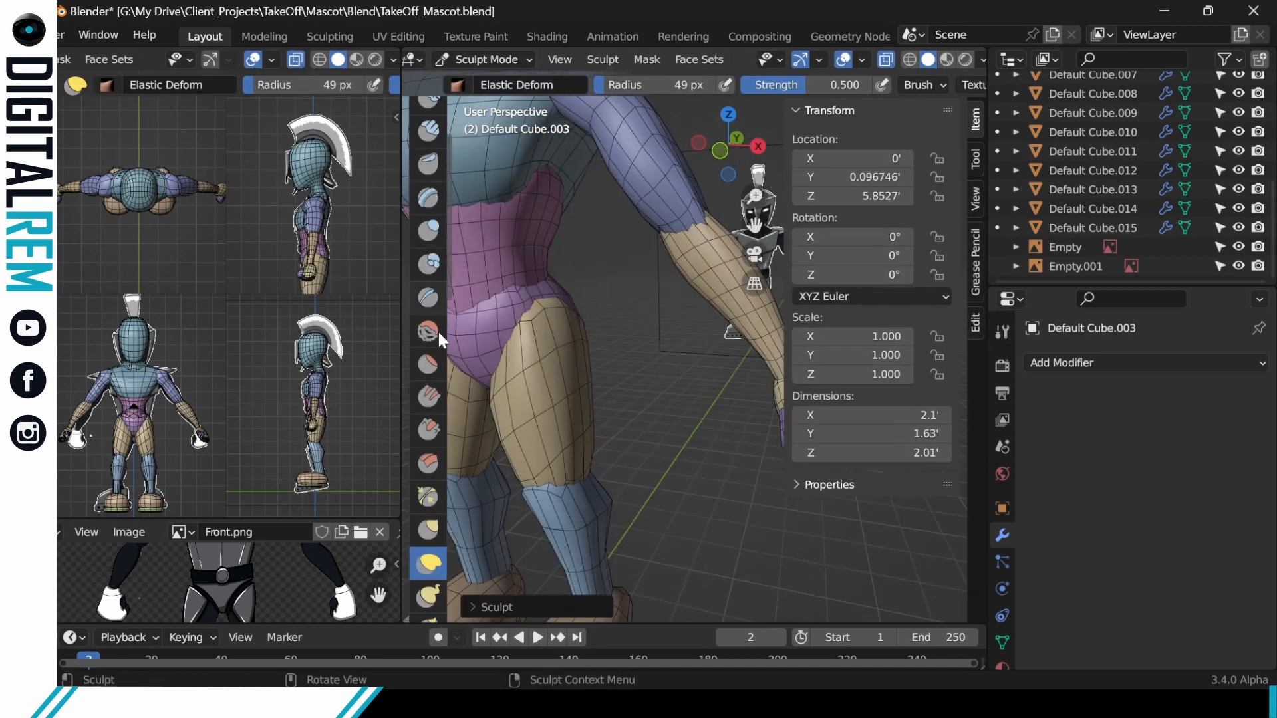
Build up the hips and back of the pelvis with the 49 px SculptDraw brush at strength 0.500.
{"action": "left_click", "coordinate": [429, 121]}
{"action": "middle_click_drag", "start_coordinate": [655, 318], "coordinate": [562, 323]}
{"action": "left_click_drag", "start_coordinate": [558, 325], "coordinate": [563, 333]}
{"action": "middle_click_drag", "start_coordinate": [599, 330], "coordinate": [573, 331]}
{"action": "middle_click_drag", "start_coordinate": [685, 326], "coordinate": [637, 324]}
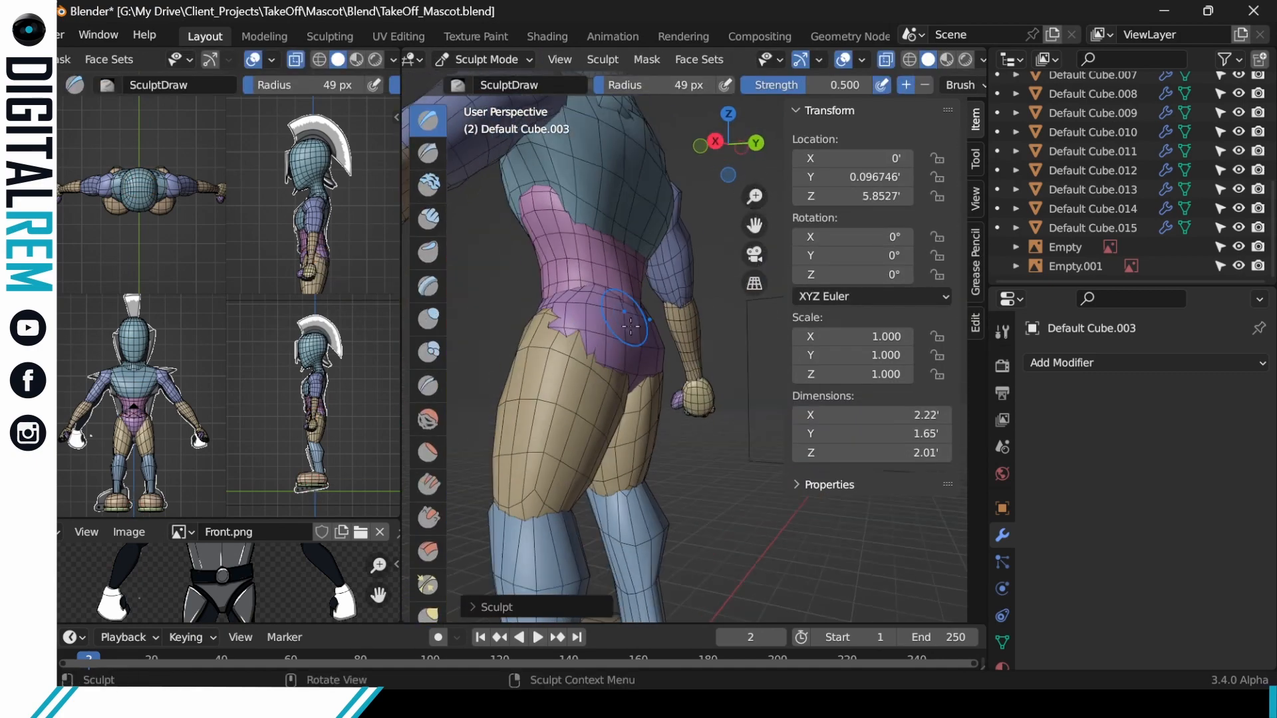
{"action": "middle_click_drag", "start_coordinate": [722, 362], "coordinate": [565, 374]}
{"action": "left_click_drag", "start_coordinate": [708, 346], "coordinate": [718, 367]}
{"action": "middle_click_drag", "start_coordinate": [585, 379], "coordinate": [485, 388]}
{"action": "mouse_move", "coordinate": [765, 349]}
{"action": "middle_mouse_down"}
{"action": "mouse_move", "coordinate": [684, 348]}
{"action": "mouse_move", "coordinate": [745, 356]}
{"action": "middle_mouse_up"}
Smooth the built-up hip areas of the pelvis and check them against the whole figure.
{"action": "left_click_drag", "start_coordinate": [582, 333], "coordinate": [558, 336], "text": "shift"}
{"action": "mouse_move", "coordinate": [599, 333]}
{"action": "middle_mouse_down"}
{"action": "mouse_move", "coordinate": [518, 332]}
{"action": "mouse_move", "coordinate": [512, 319]}
{"action": "middle_mouse_up"}
{"action": "mouse_move", "coordinate": [512, 313]}
{"action": "left_mouse_down", "text": "shift"}
{"action": "mouse_move", "coordinate": [485, 306]}
{"action": "mouse_move", "coordinate": [522, 294]}
{"action": "left_mouse_up", "text": "shift"}
{"action": "middle_click_drag", "start_coordinate": [522, 299], "coordinate": [619, 306]}
{"action": "left_click_drag", "start_coordinate": [545, 339], "coordinate": [579, 316], "text": "shift"}
{"action": "middle_click_drag", "start_coordinate": [665, 300], "coordinate": [618, 286]}
{"action": "scroll", "coordinate": [692, 260], "scroll_direction": "down", "scroll_amount": 5}
{"action": "middle_click_drag", "start_coordinate": [716, 282], "coordinate": [691, 275]}
{"action": "scroll", "coordinate": [691, 276], "scroll_direction": "up", "scroll_amount": 3}
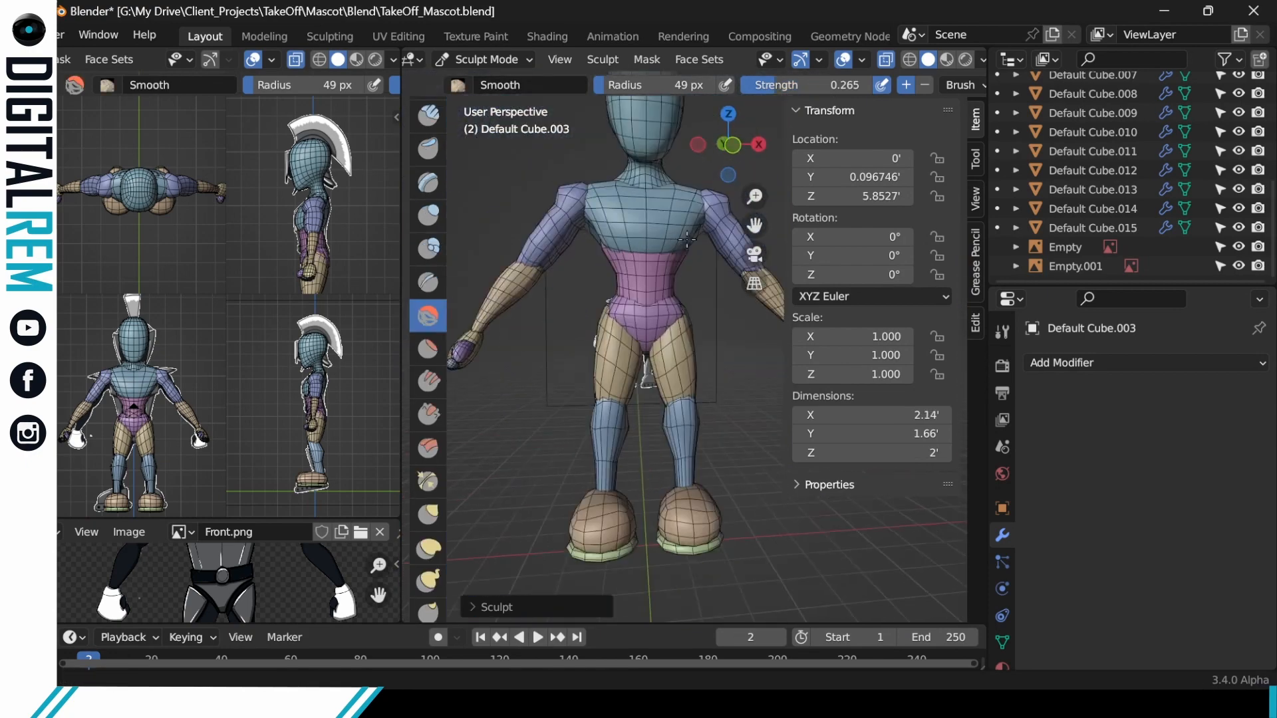
Smooth the front, sides and back of the pelvis with the 49 px Smooth brush at strength 0.265.
{"action": "middle_click_drag", "start_coordinate": [614, 322], "coordinate": [649, 316]}
{"action": "left_click_drag", "start_coordinate": [632, 313], "coordinate": [652, 311]}
{"action": "middle_click_drag", "start_coordinate": [638, 313], "coordinate": [692, 303]}
{"action": "left_click_drag", "start_coordinate": [679, 299], "coordinate": [661, 308]}
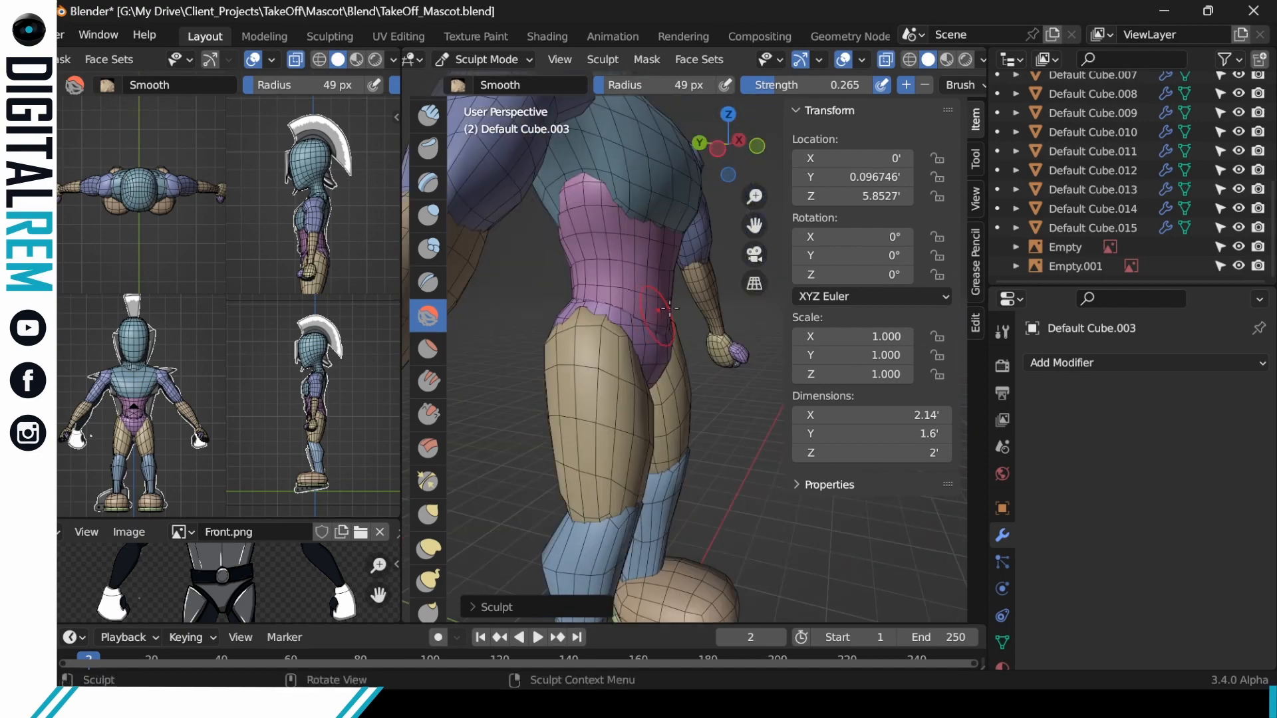
{"action": "middle_click_drag", "start_coordinate": [585, 313], "coordinate": [705, 309]}
{"action": "left_click_drag", "start_coordinate": [552, 347], "coordinate": [619, 396]}
{"action": "middle_click_drag", "start_coordinate": [758, 309], "coordinate": [716, 300]}
{"action": "left_click_drag", "start_coordinate": [716, 300], "coordinate": [691, 307]}
{"action": "middle_click_drag", "start_coordinate": [665, 302], "coordinate": [783, 283]}
{"action": "mouse_move", "coordinate": [638, 333]}
{"action": "middle_mouse_down"}
{"action": "mouse_move", "coordinate": [745, 326]}
{"action": "mouse_move", "coordinate": [698, 332]}
{"action": "middle_mouse_up"}
{"action": "mouse_move", "coordinate": [692, 333]}
{"action": "middle_mouse_down", "text": "ctrl"}
{"action": "mouse_move", "coordinate": [685, 393]}
{"action": "mouse_move", "coordinate": [672, 393]}
{"action": "middle_mouse_up", "text": "ctrl"}
{"action": "mouse_move", "coordinate": [669, 413]}
{"action": "middle_mouse_down", "text": "ctrl"}
{"action": "mouse_move", "coordinate": [629, 352]}
{"action": "mouse_move", "coordinate": [595, 345]}
{"action": "middle_mouse_up", "text": "ctrl"}
Select the mirrored thighs in Object Mode and make them the sculpted part, passing through Edit Mode.
{"action": "key", "text": "ctrl+Tab"}
{"action": "left_click", "coordinate": [519, 350]}
{"action": "left_click", "coordinate": [596, 346]}
{"action": "key", "text": "ctrl+Tab"}
{"action": "left_click", "coordinate": [736, 349]}
{"action": "left_click", "coordinate": [605, 359]}
{"action": "key", "text": "ctrl+Tab"}
{"action": "left_click", "coordinate": [602, 426]}
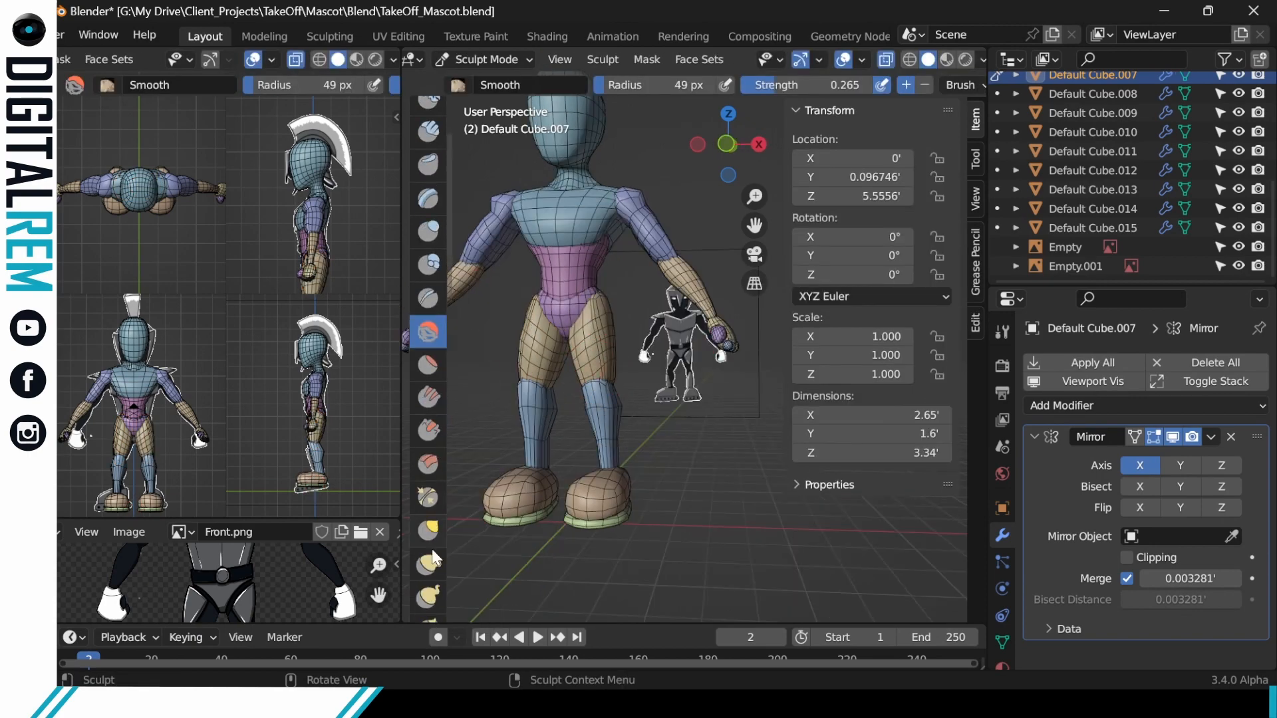
Reshape the lower ends of the thighs around the knees with the 49 px Elastic Deform brush at strength 0.500.
{"action": "left_click", "coordinate": [432, 559]}
{"action": "left_click_drag", "start_coordinate": [608, 393], "coordinate": [615, 379]}
{"action": "mouse_move", "coordinate": [599, 372]}
{"action": "middle_mouse_down"}
{"action": "mouse_move", "coordinate": [718, 366]}
{"action": "mouse_move", "coordinate": [632, 379]}
{"action": "middle_mouse_up"}
{"action": "left_click_drag", "start_coordinate": [619, 372], "coordinate": [615, 356]}
{"action": "middle_click_drag", "start_coordinate": [665, 392], "coordinate": [598, 386]}
{"action": "left_click_drag", "start_coordinate": [602, 386], "coordinate": [597, 399]}
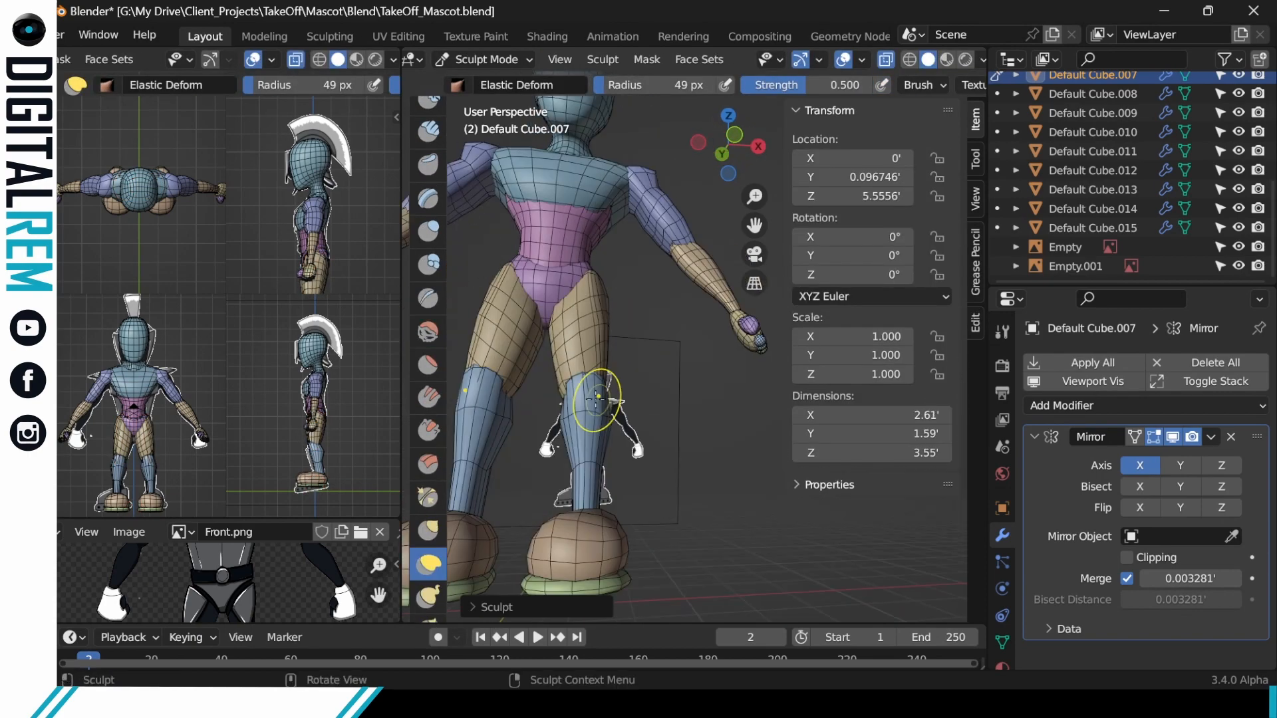
Smooth the thighs lightly with the 49 px Smooth brush at strength 0.265 and check them from the side.
{"action": "scroll", "coordinate": [599, 397], "scroll_direction": "down", "scroll_amount": 6}
{"action": "left_click", "coordinate": [428, 330]}
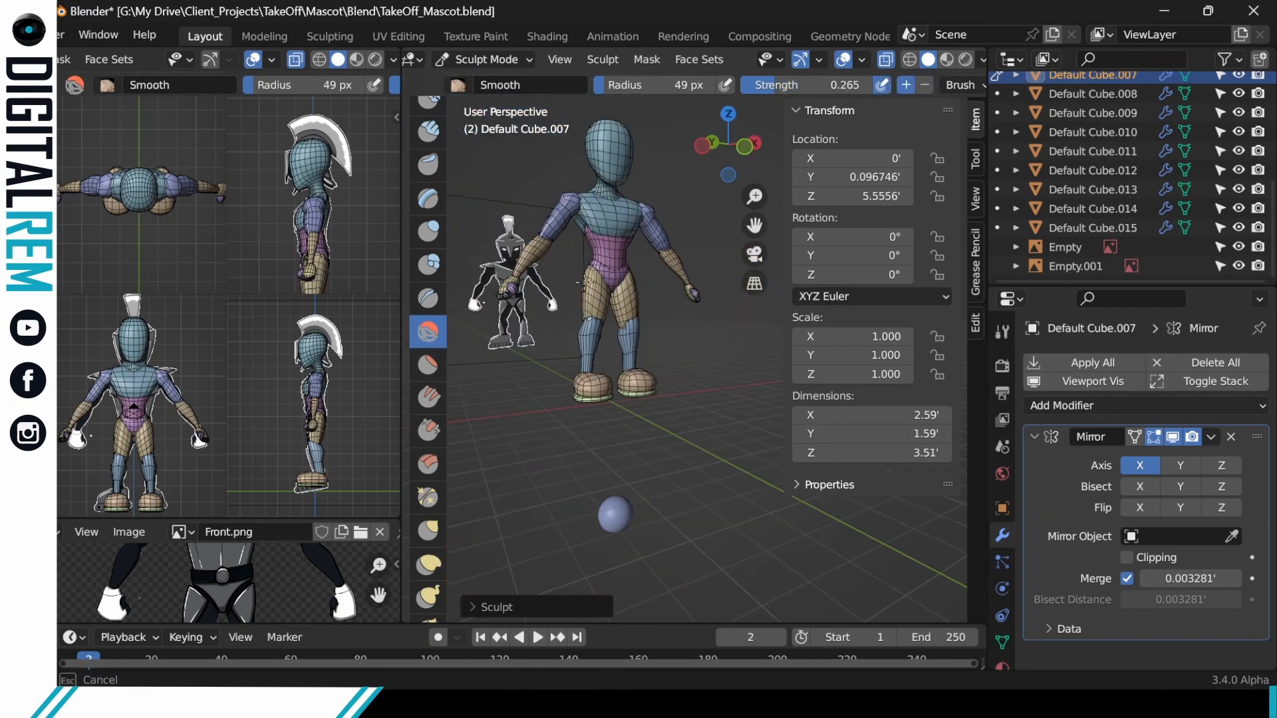
{"action": "left_click_drag", "start_coordinate": [582, 283], "coordinate": [584, 296]}
{"action": "scroll", "coordinate": [599, 289], "scroll_direction": "down", "scroll_amount": 5}
{"action": "middle_click_drag", "start_coordinate": [731, 286], "coordinate": [604, 287]}
{"action": "scroll", "coordinate": [606, 287], "scroll_direction": "up", "scroll_amount": 6}
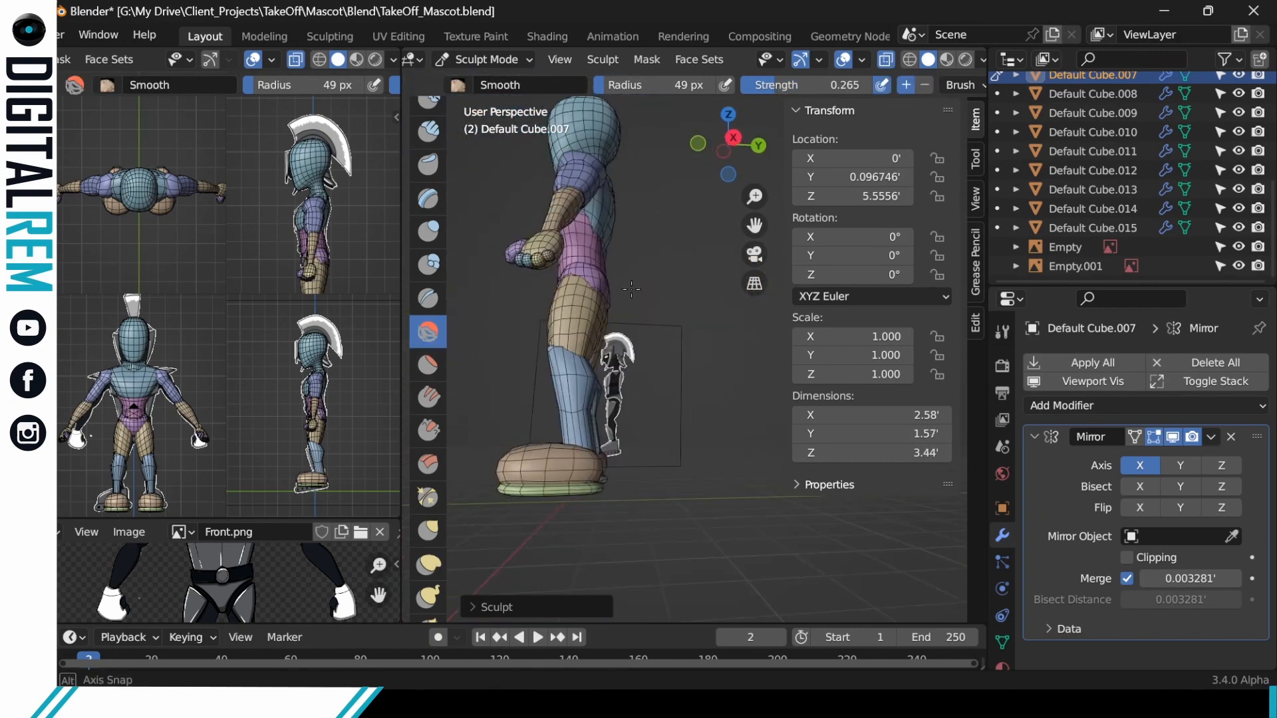
Smooth the thighs a little more with the 49 px Smooth brush at strength 0.265.
{"action": "middle_click_drag", "start_coordinate": [621, 365], "coordinate": [722, 365]}
{"action": "left_click_drag", "start_coordinate": [602, 333], "coordinate": [598, 355]}
{"action": "middle_click_drag", "start_coordinate": [599, 356], "coordinate": [639, 339]}
{"action": "scroll", "coordinate": [622, 342], "scroll_direction": "down", "scroll_amount": 5}
Select the mirrored lower legs in Object Mode and make them the sculpted part.
{"action": "key", "text": "ctrl+Tab"}
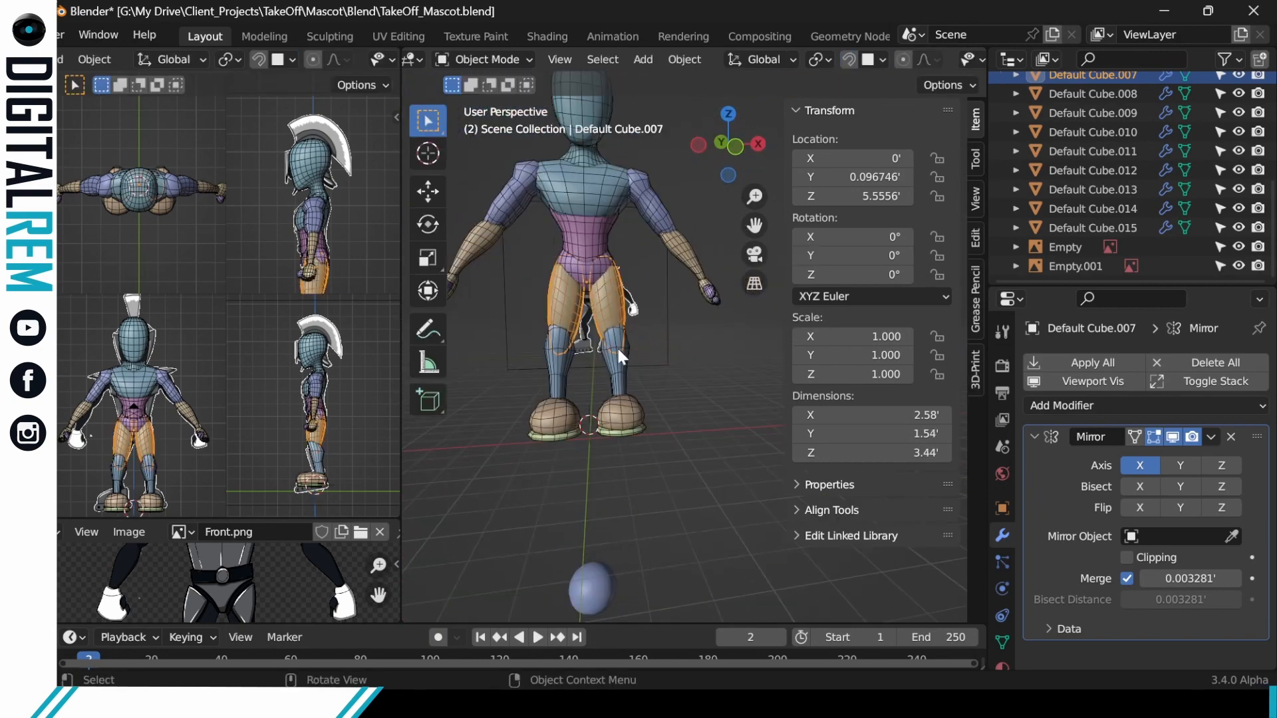
{"action": "left_click", "coordinate": [617, 346]}
{"action": "key", "text": "Tab"}
{"action": "left_click", "coordinate": [620, 356]}
{"action": "left_click", "coordinate": [624, 393]}
{"action": "scroll", "coordinate": [622, 385], "scroll_direction": "up", "scroll_amount": 4}
{"action": "middle_click_drag", "start_coordinate": [642, 392], "coordinate": [612, 399]}
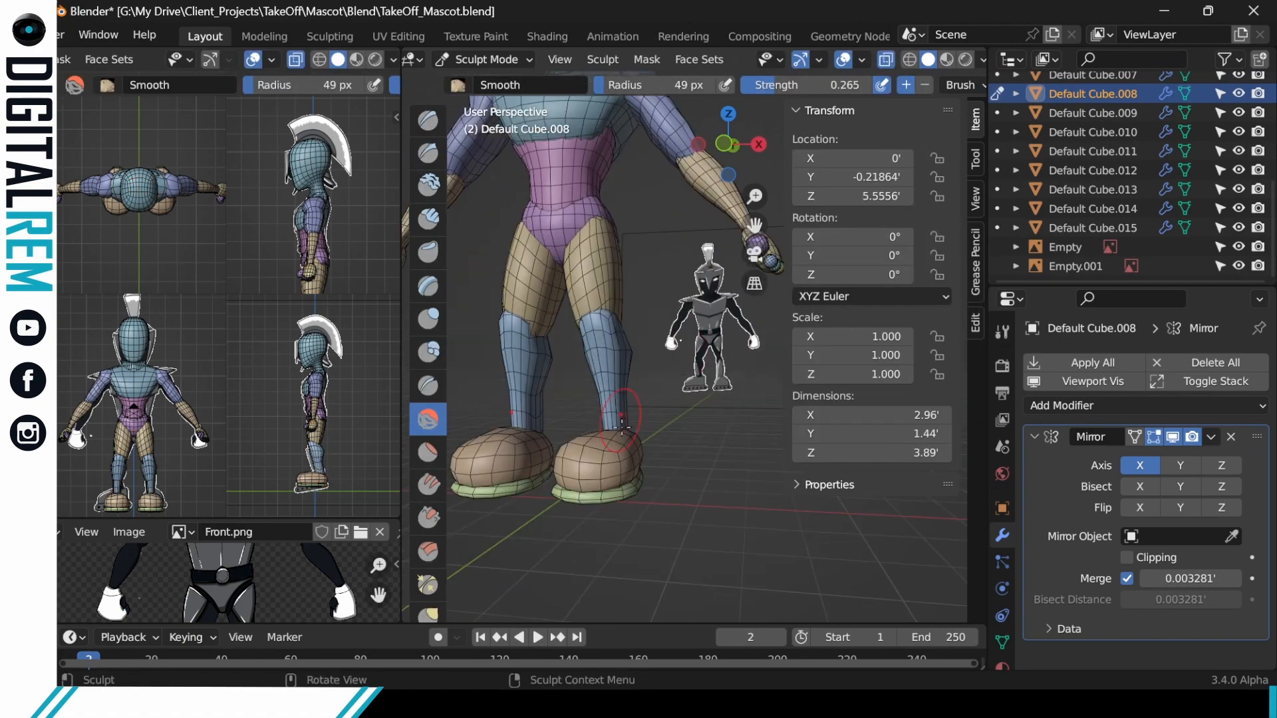
Smooth the lower legs from the front, back and sides with the 49 px Smooth brush at strength 0.265.
{"action": "left_click_drag", "start_coordinate": [608, 406], "coordinate": [606, 372]}
{"action": "middle_click_drag", "start_coordinate": [607, 339], "coordinate": [553, 329]}
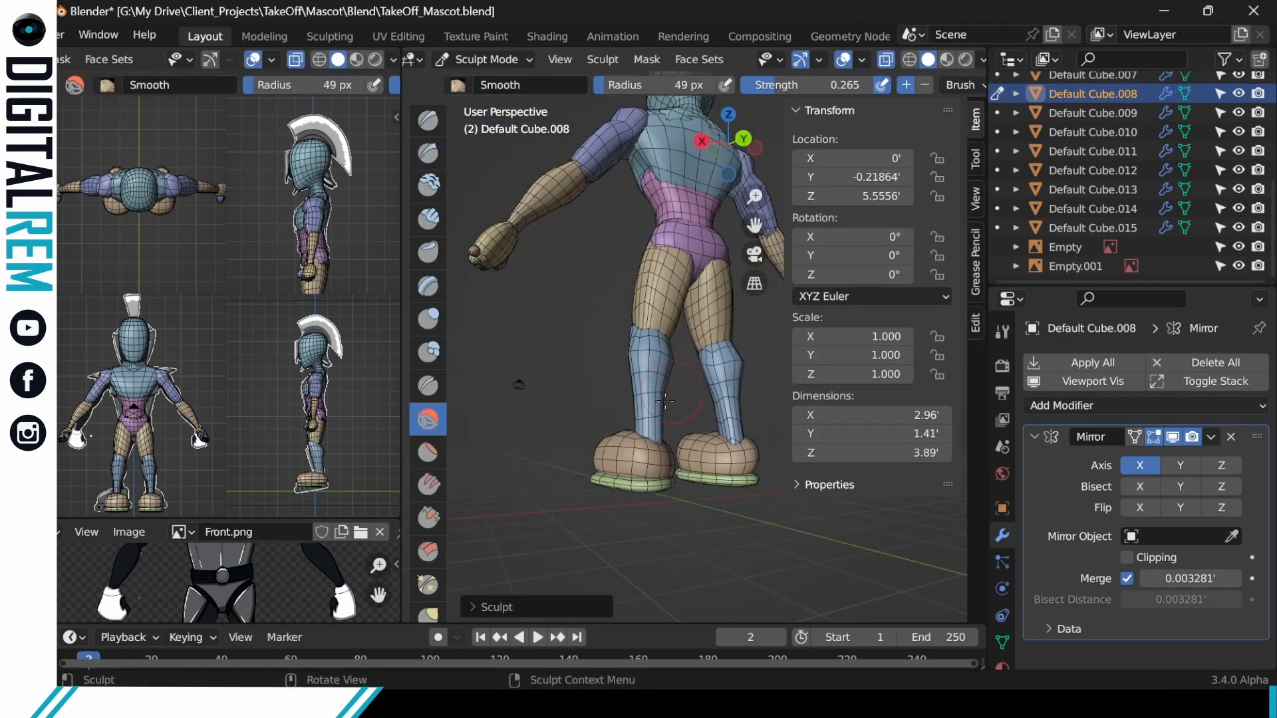
{"action": "left_click_drag", "start_coordinate": [643, 438], "coordinate": [644, 416]}
{"action": "middle_click_drag", "start_coordinate": [644, 416], "coordinate": [718, 415]}
{"action": "left_click_drag", "start_coordinate": [602, 423], "coordinate": [605, 399]}
{"action": "middle_click_drag", "start_coordinate": [566, 409], "coordinate": [638, 409]}
{"action": "left_click_drag", "start_coordinate": [499, 419], "coordinate": [495, 399]}
{"action": "middle_click_drag", "start_coordinate": [495, 405], "coordinate": [545, 416]}
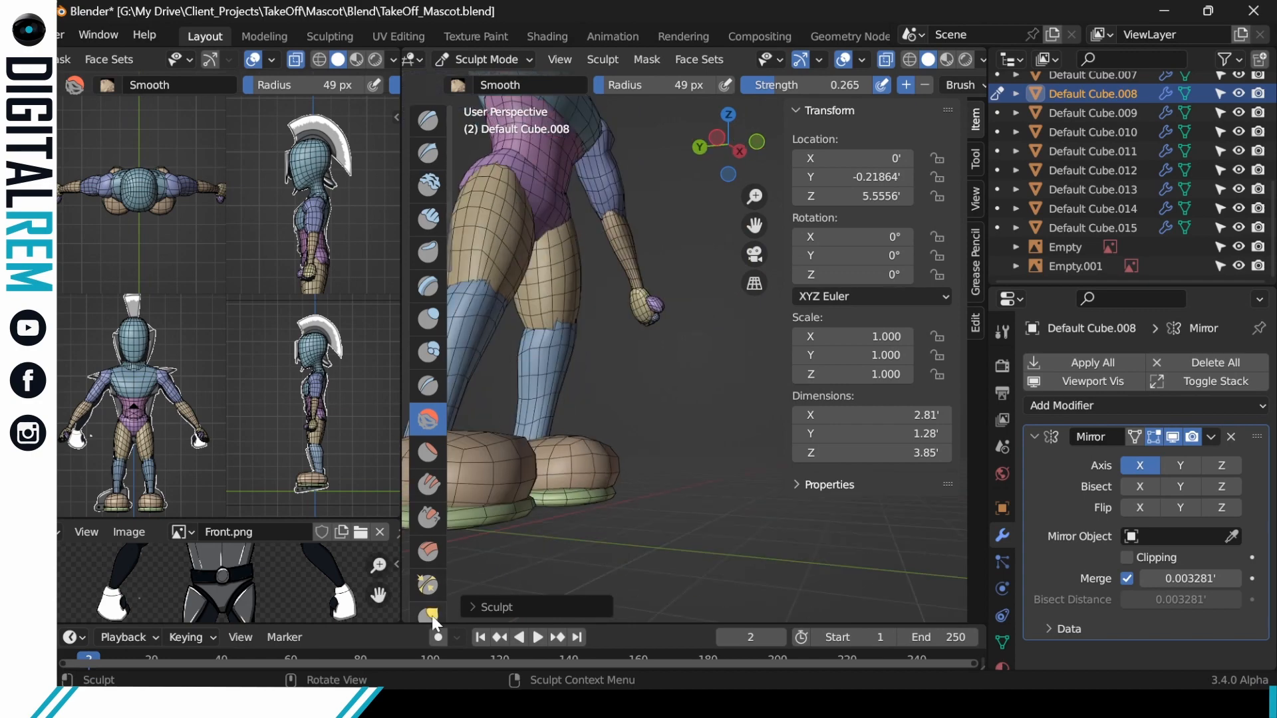
Reshape the knees and calves of the lower legs with the 49 px Elastic Deform brush at strength 0.500.
{"action": "middle_click_drag", "start_coordinate": [557, 302], "coordinate": [602, 299]}
{"action": "left_click_drag", "start_coordinate": [598, 312], "coordinate": [592, 303]}
{"action": "middle_click_drag", "start_coordinate": [718, 299], "coordinate": [545, 300]}
{"action": "left_click_drag", "start_coordinate": [648, 379], "coordinate": [639, 378]}
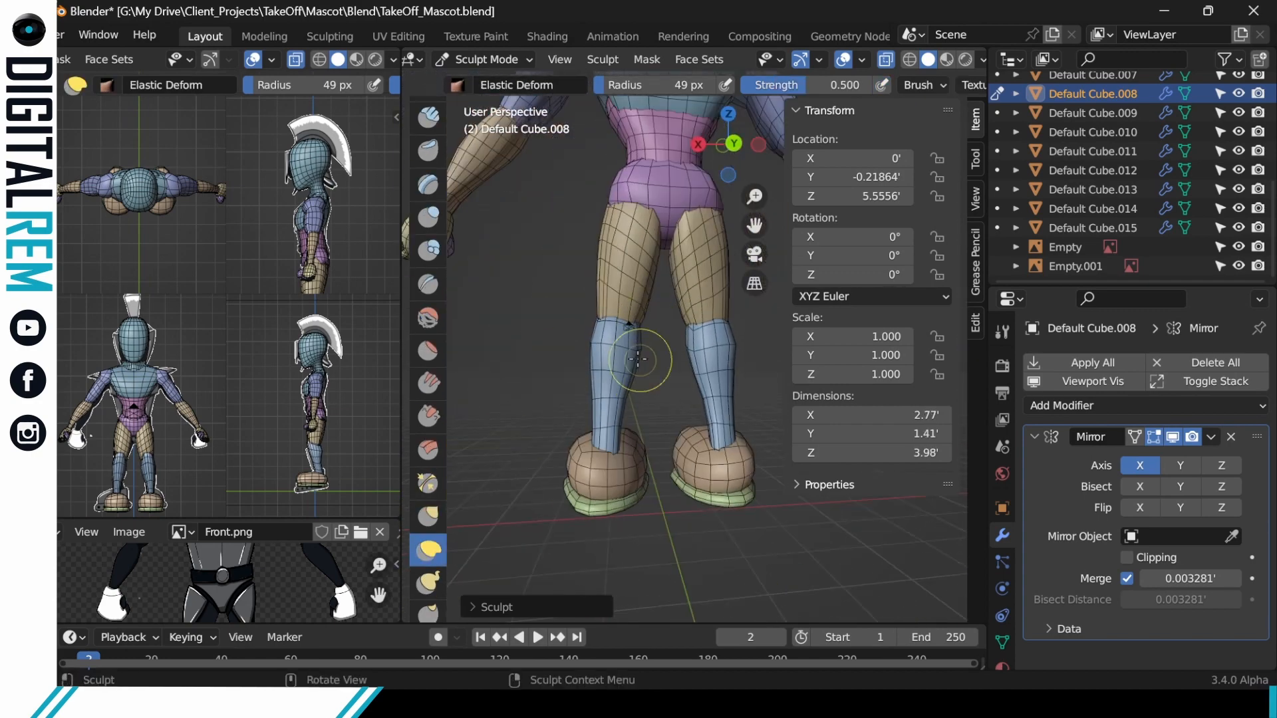
{"action": "mouse_move", "coordinate": [610, 378]}
{"action": "middle_mouse_down"}
{"action": "mouse_move", "coordinate": [661, 342]}
{"action": "mouse_move", "coordinate": [575, 337]}
{"action": "middle_mouse_up"}
{"action": "left_click_drag", "start_coordinate": [575, 337], "coordinate": [585, 337]}
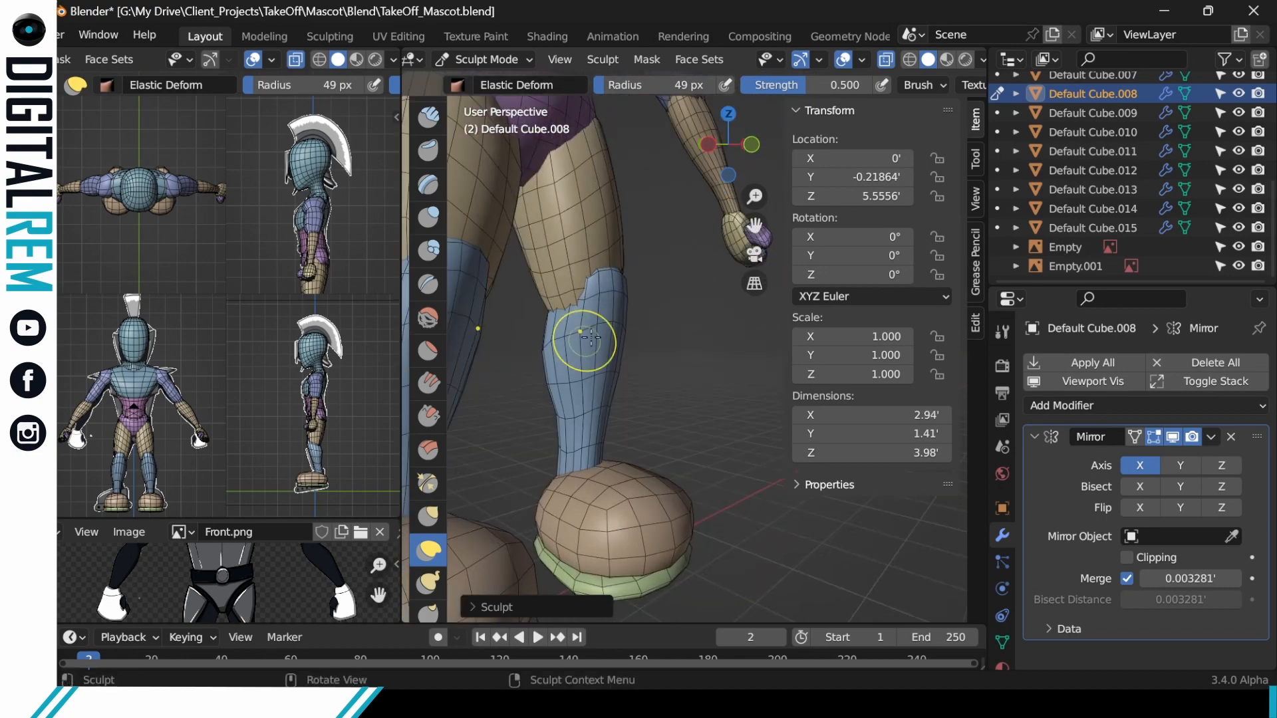
Refine the calves and shins and smooth them with the 49 px Smooth brush at strength 0.265.
{"action": "key", "text": "x"}
{"action": "mouse_move", "coordinate": [585, 337]}
{"action": "middle_mouse_down"}
{"action": "mouse_move", "coordinate": [546, 339]}
{"action": "mouse_move", "coordinate": [607, 383]}
{"action": "middle_mouse_up"}
{"action": "left_click_drag", "start_coordinate": [607, 383], "coordinate": [596, 318]}
{"action": "mouse_move", "coordinate": [597, 318]}
{"action": "middle_mouse_down"}
{"action": "mouse_move", "coordinate": [654, 332]}
{"action": "mouse_move", "coordinate": [584, 350]}
{"action": "mouse_move", "coordinate": [676, 365]}
{"action": "middle_mouse_up"}
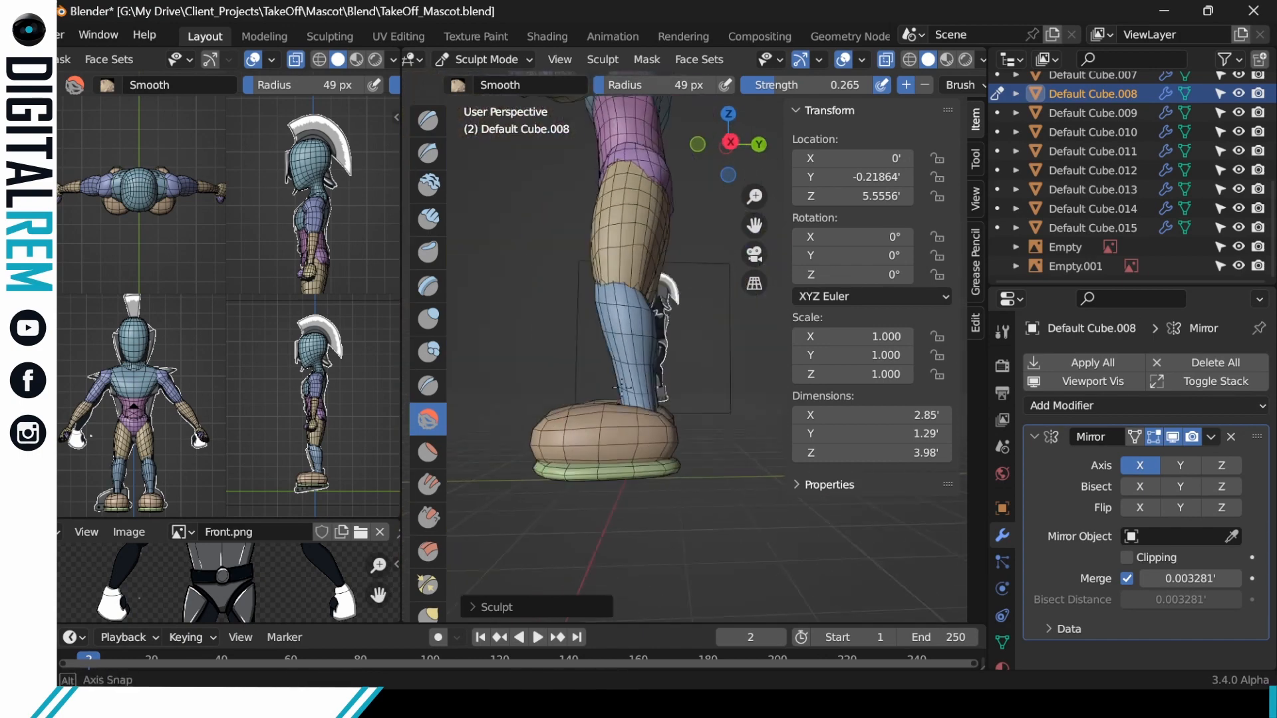
{"action": "left_click", "coordinate": [731, 386]}
{"action": "key", "text": "Tab"}
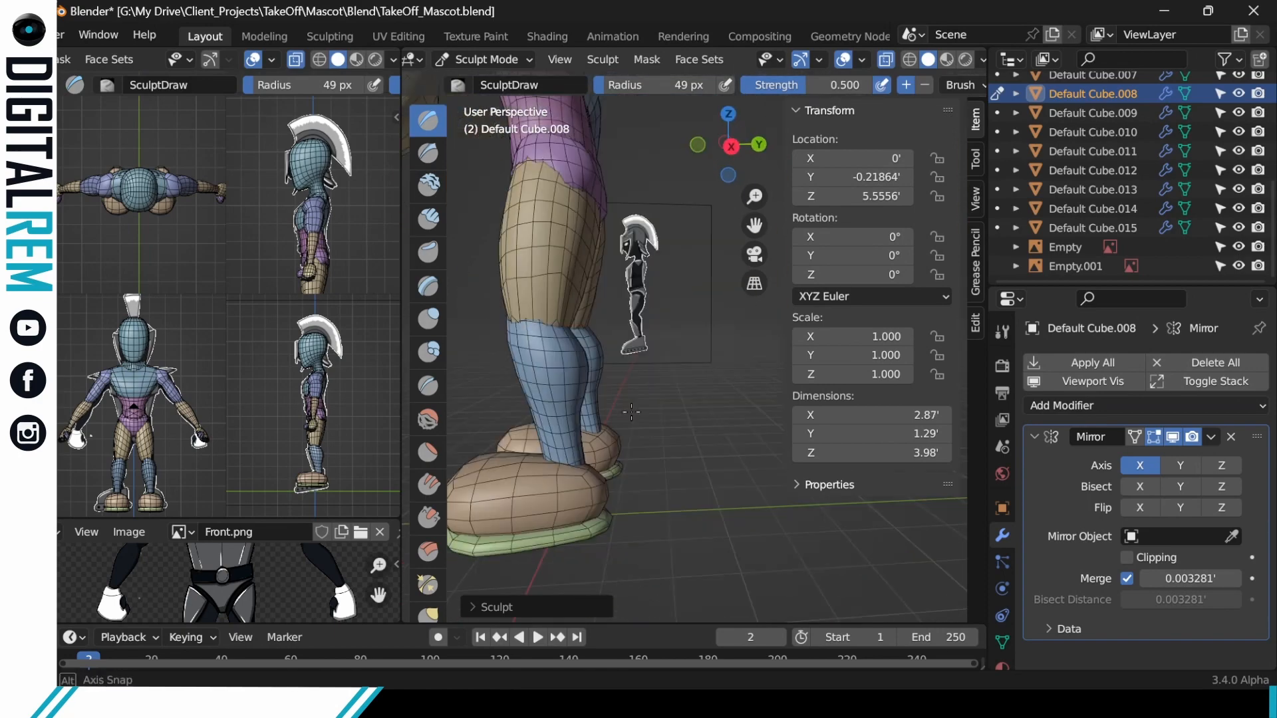
Build up the lower legs' muscle volume with the 49 px SculptDraw brush at strength 0.500 and smooth the result.
{"action": "left_click_drag", "start_coordinate": [591, 314], "coordinate": [594, 319]}
{"action": "middle_click_drag", "start_coordinate": [618, 333], "coordinate": [519, 336]}
{"action": "mouse_move", "coordinate": [638, 372]}
{"action": "middle_mouse_down"}
{"action": "mouse_move", "coordinate": [548, 359]}
{"action": "mouse_move", "coordinate": [638, 386]}
{"action": "middle_mouse_up"}
{"action": "mouse_move", "coordinate": [709, 415]}
{"action": "middle_mouse_down"}
{"action": "mouse_move", "coordinate": [513, 408]}
{"action": "mouse_move", "coordinate": [581, 362]}
{"action": "middle_mouse_up"}
{"action": "scroll", "coordinate": [654, 424], "scroll_direction": "down", "scroll_amount": 3}
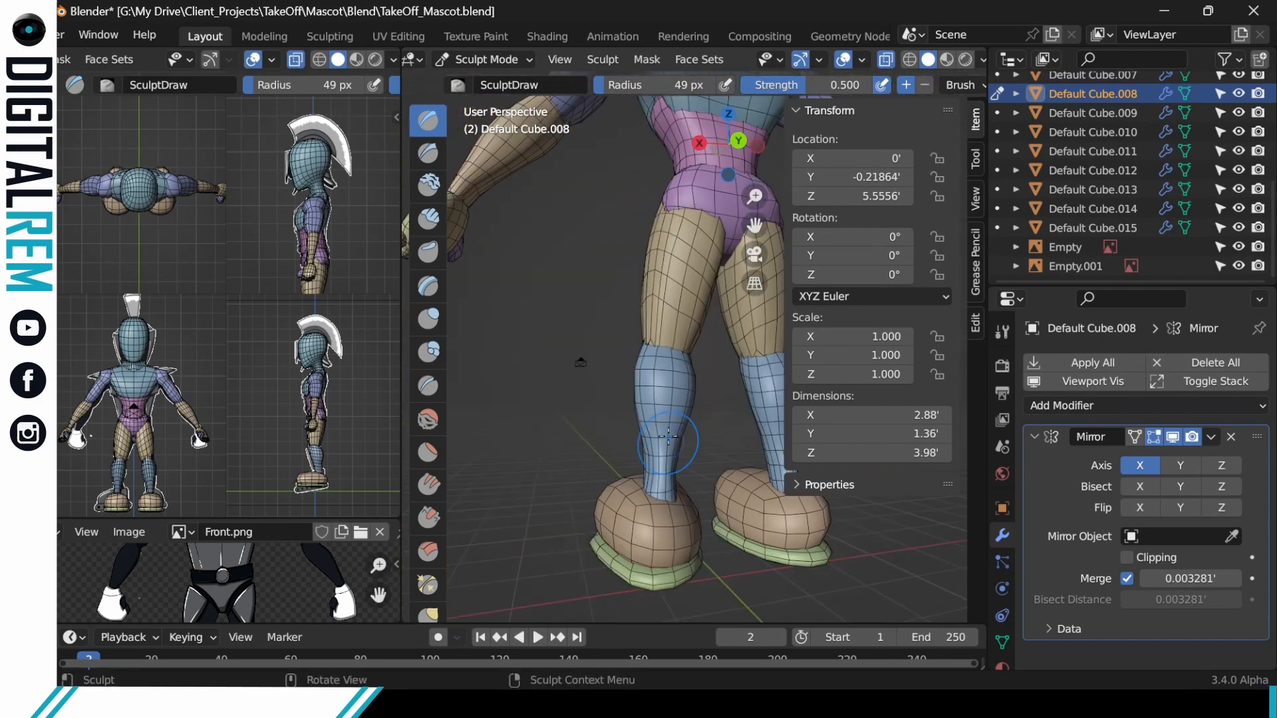
{"action": "mouse_move", "coordinate": [685, 393]}
{"action": "middle_mouse_down"}
{"action": "mouse_move", "coordinate": [618, 399]}
{"action": "mouse_move", "coordinate": [692, 422]}
{"action": "mouse_move", "coordinate": [613, 368]}
{"action": "mouse_move", "coordinate": [699, 292]}
{"action": "mouse_move", "coordinate": [582, 298]}
{"action": "mouse_move", "coordinate": [619, 366]}
{"action": "middle_mouse_up"}
{"action": "key", "text": "shift+s"}
{"action": "left_click_drag", "start_coordinate": [618, 366], "coordinate": [625, 346]}
{"action": "middle_click_drag", "start_coordinate": [626, 346], "coordinate": [639, 410]}
{"action": "left_click_drag", "start_coordinate": [599, 359], "coordinate": [600, 352]}
{"action": "mouse_move", "coordinate": [601, 353]}
{"action": "middle_mouse_down"}
{"action": "mouse_move", "coordinate": [705, 362]}
{"action": "mouse_move", "coordinate": [680, 457]}
{"action": "middle_mouse_up"}
Select the separate green shoe soles in Object Mode and delete them.
{"action": "key", "text": "ctrl+Tab"}
{"action": "left_click", "coordinate": [655, 528]}
{"action": "key", "text": "Tab"}
{"action": "mouse_move", "coordinate": [658, 525]}
{"action": "middle_mouse_down"}
{"action": "mouse_move", "coordinate": [688, 459]}
{"action": "mouse_move", "coordinate": [651, 506]}
{"action": "middle_mouse_up"}
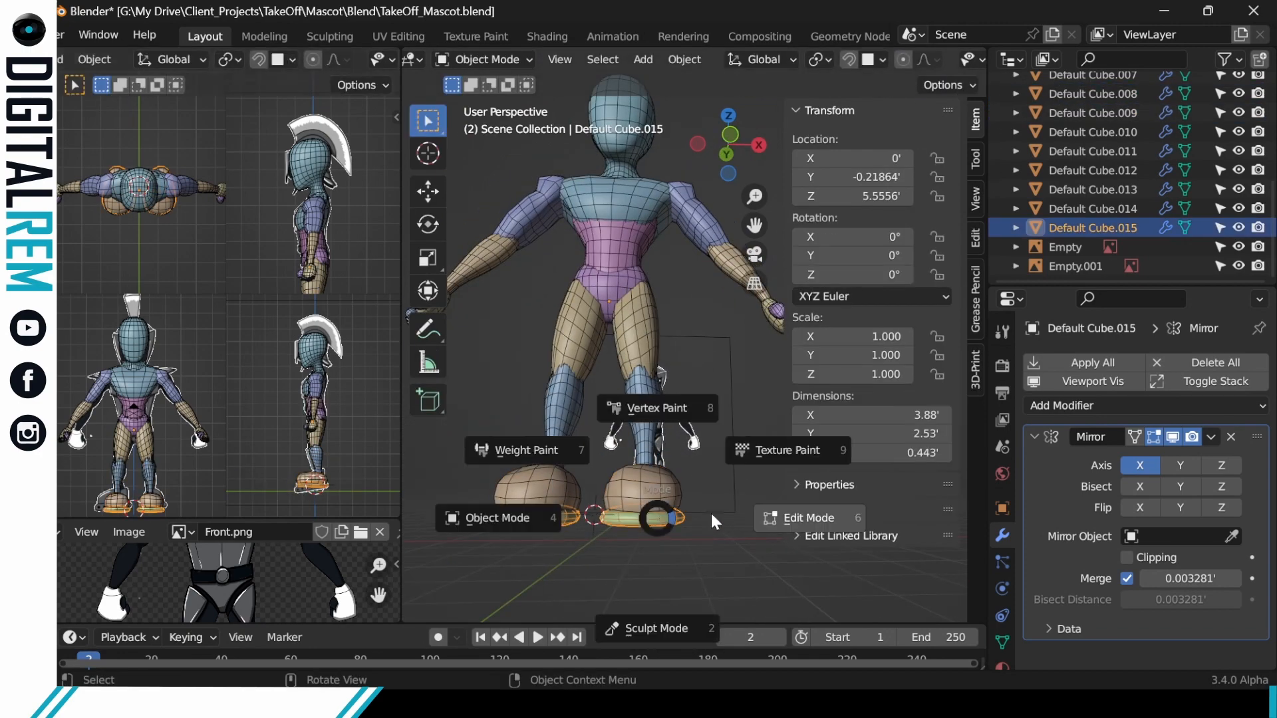
{"action": "left_click", "coordinate": [632, 516]}
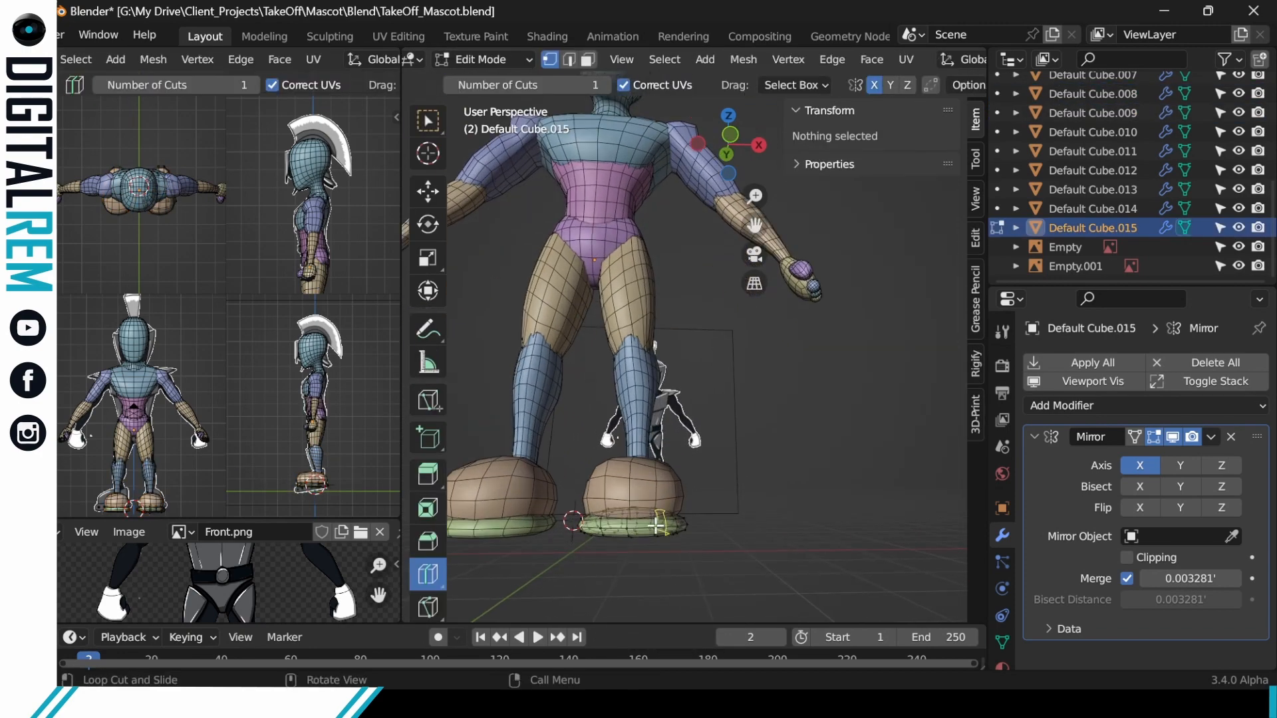
{"action": "key", "text": "Tab"}
{"action": "key", "text": "Delete"}
Duplicate the foot mesh in Edit Mode, flatten the copy and fit it under the foot as a sole.
{"action": "left_click", "coordinate": [654, 491]}
{"action": "key", "text": "Tab"}
{"action": "key", "text": "l"}
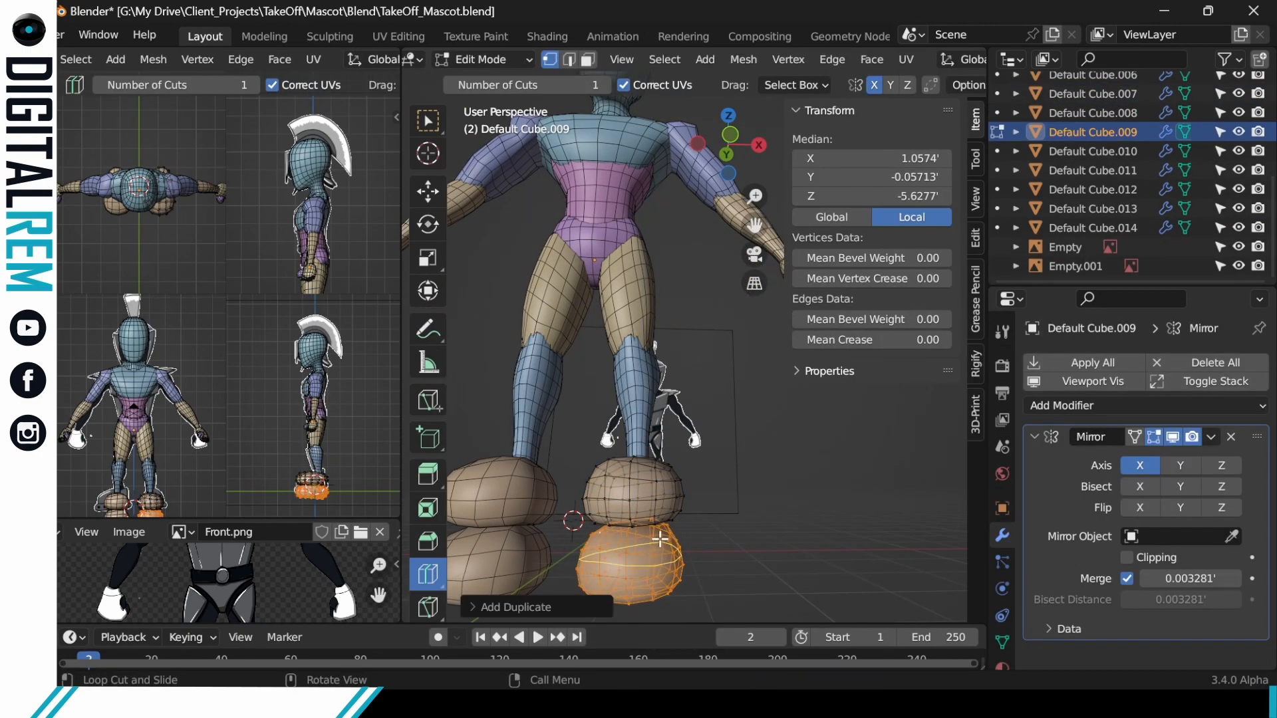
{"action": "left_click", "coordinate": [645, 472]}
{"action": "key", "text": "w"}
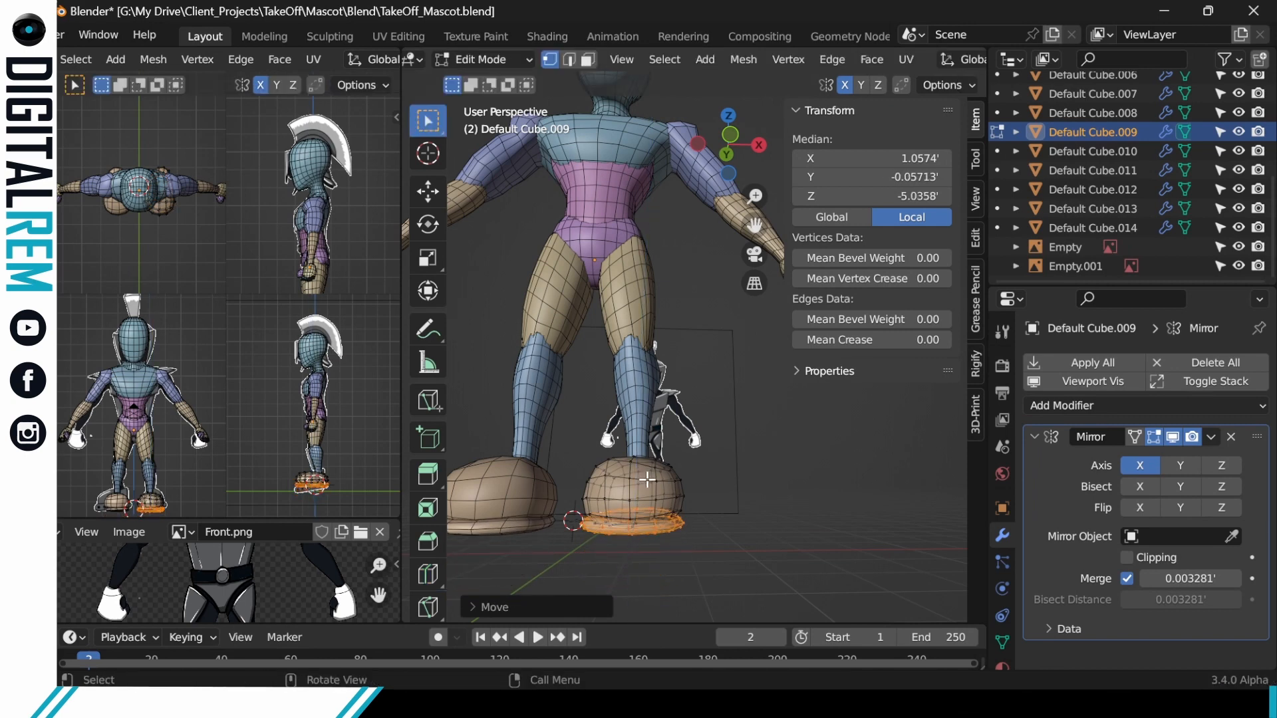
{"action": "key", "text": "g"}
{"action": "middle_click_drag", "start_coordinate": [647, 479], "coordinate": [681, 424]}
{"action": "left_click", "coordinate": [661, 390]}
Return the feet to Sculpt Mode and narrow them with the 49 px Grab brush at strength 0.400 and Elastic Deform at 0.500.
{"action": "key", "text": "ctrl+Tab"}
{"action": "left_click", "coordinate": [682, 525]}
{"action": "key", "text": "Tab"}
{"action": "key", "text": "Tab"}
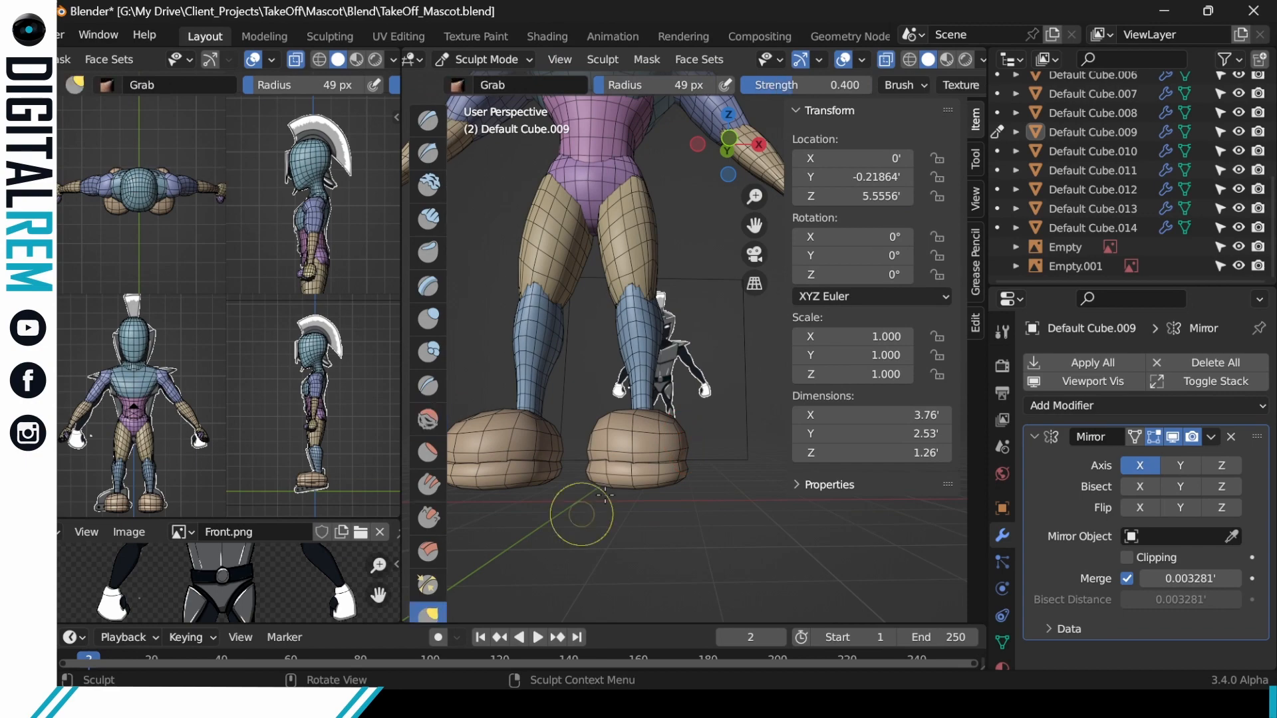
{"action": "left_click_drag", "start_coordinate": [682, 444], "coordinate": [657, 445]}
{"action": "middle_click_drag", "start_coordinate": [696, 511], "coordinate": [706, 540]}
{"action": "left_click_drag", "start_coordinate": [619, 457], "coordinate": [633, 456]}
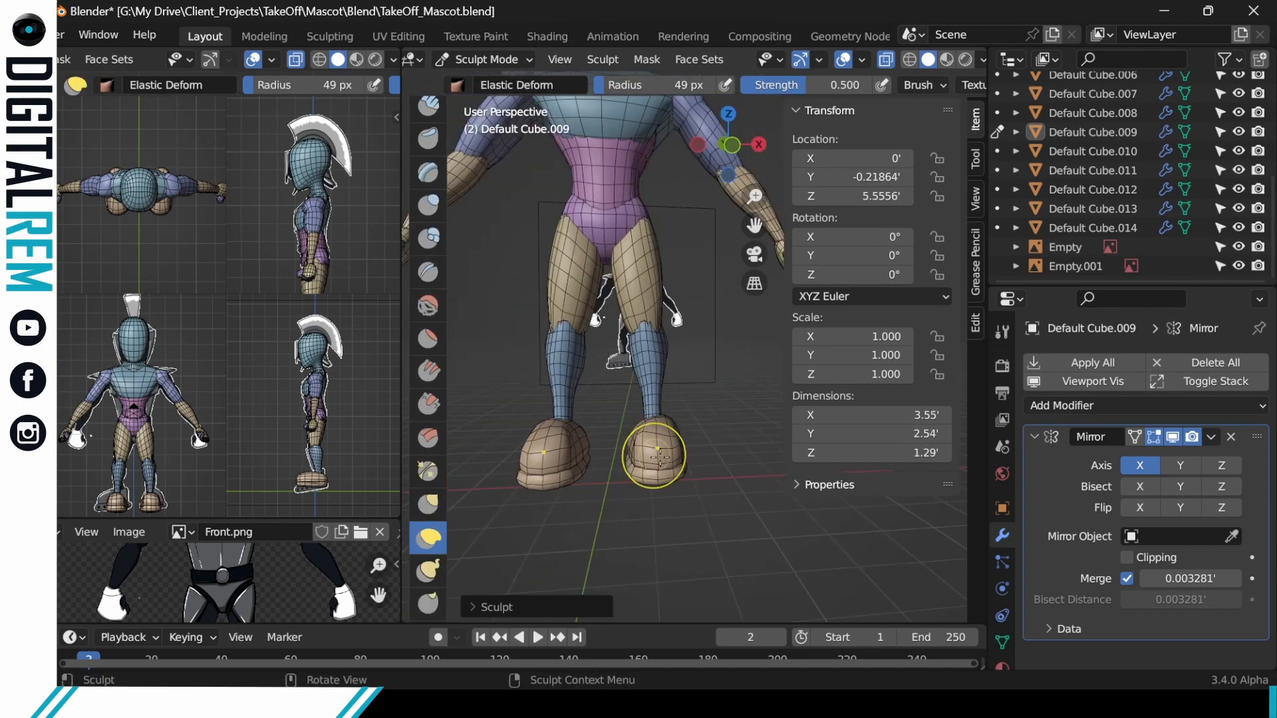
Slim and shorten the feet from the bottom view with the 49 px Elastic Deform brush at strength 0.500.
{"action": "middle_click_drag", "start_coordinate": [660, 458], "coordinate": [712, 419]}
{"action": "left_click", "coordinate": [728, 171]}
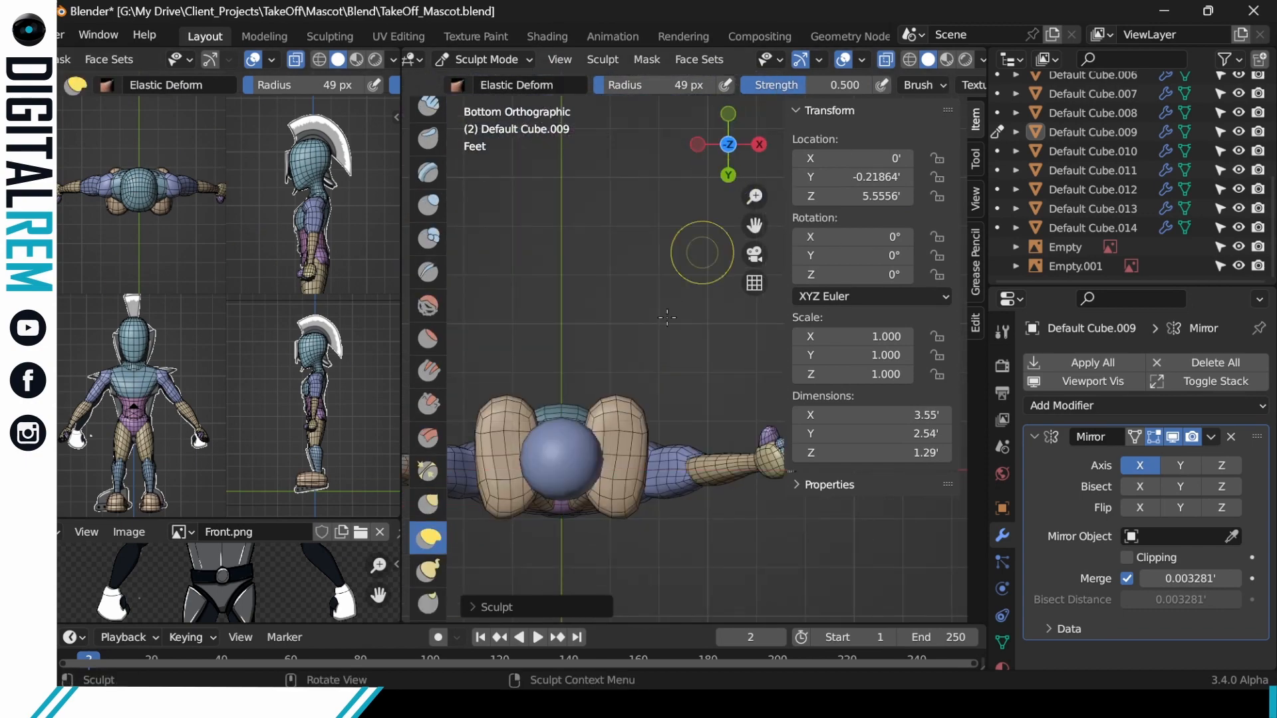
{"action": "left_click_drag", "start_coordinate": [654, 445], "coordinate": [647, 445]}
{"action": "left_click_drag", "start_coordinate": [624, 515], "coordinate": [622, 504]}
Hide the sphere covering the feet in Object Mode and resume sculpting the feet.
{"action": "key", "text": "ctrl+Tab"}
{"action": "left_click", "coordinate": [426, 459]}
{"action": "left_click", "coordinate": [559, 457]}
{"action": "key", "text": "h"}
{"action": "left_click", "coordinate": [611, 437]}
{"action": "key", "text": "ctrl+Tab"}
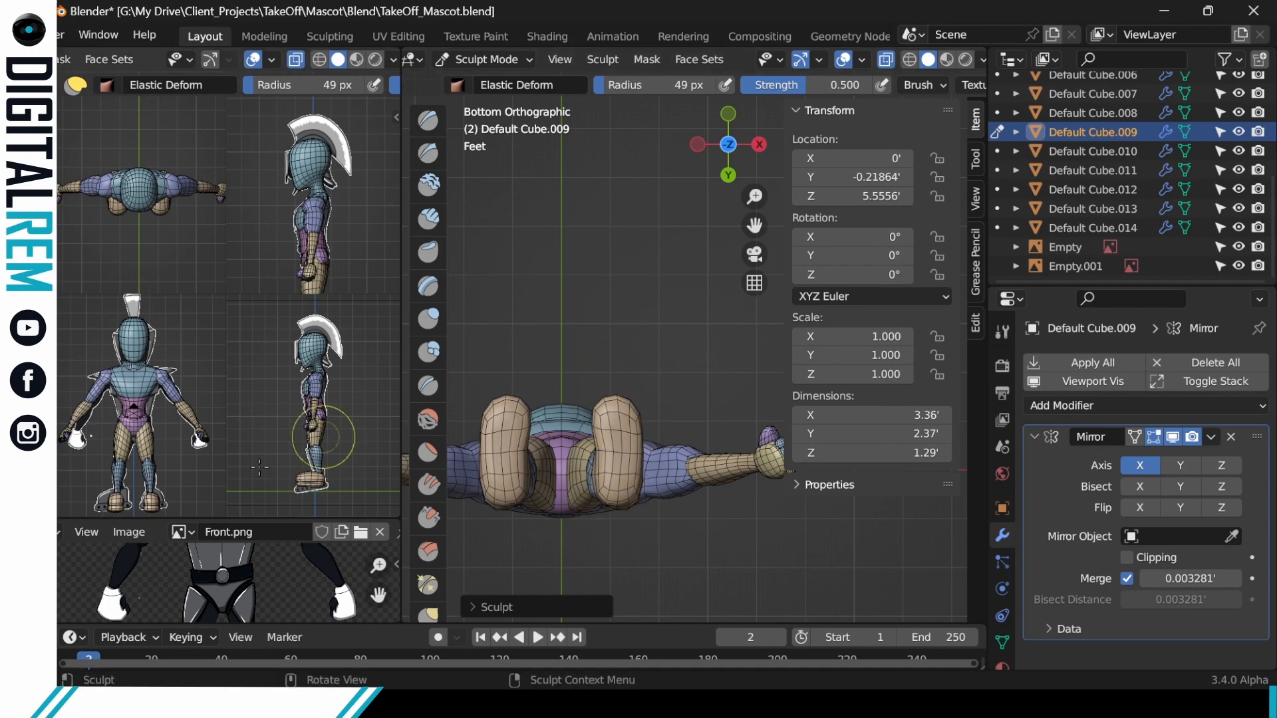
Build up the feet around the ankles with the 49 px SculptDraw brush at strength 0.500.
{"action": "left_click", "coordinate": [728, 113]}
{"action": "middle_click_drag", "start_coordinate": [592, 447], "coordinate": [644, 439]}
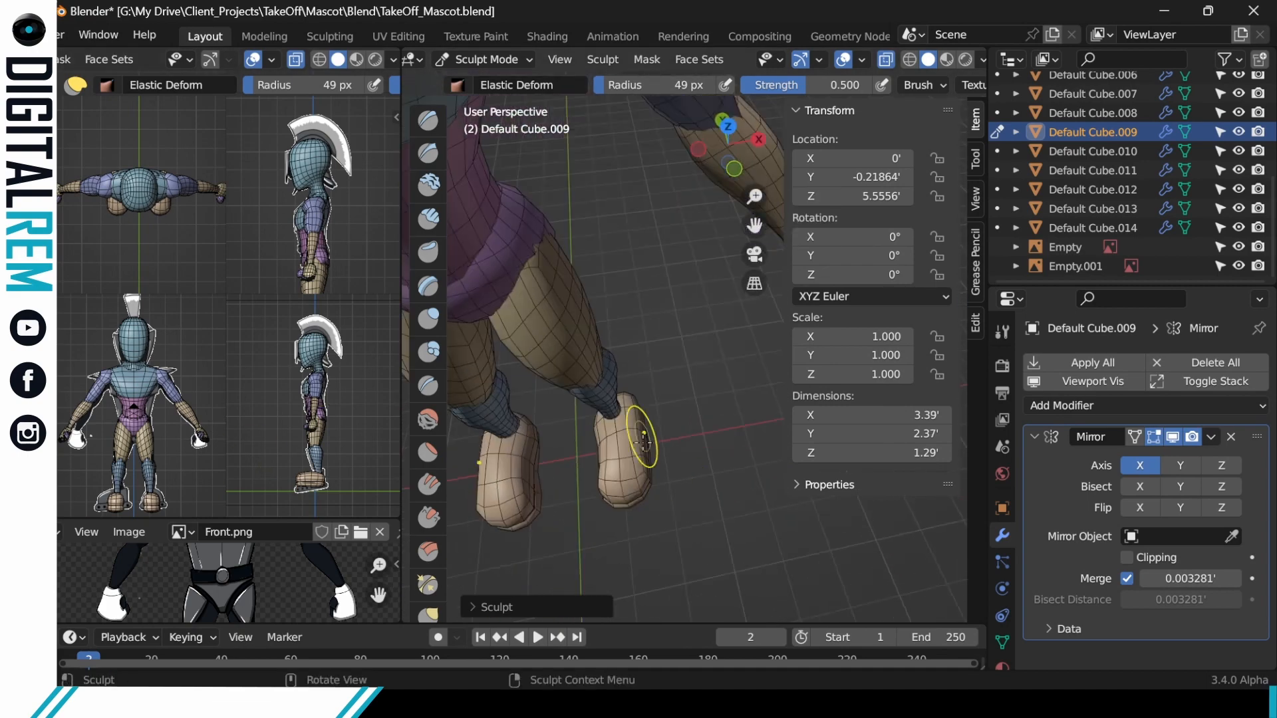
{"action": "mouse_move", "coordinate": [662, 391]}
{"action": "middle_mouse_down"}
{"action": "mouse_move", "coordinate": [578, 333]}
{"action": "mouse_move", "coordinate": [655, 409]}
{"action": "mouse_move", "coordinate": [611, 421]}
{"action": "middle_mouse_up"}
{"action": "left_click", "coordinate": [428, 121]}
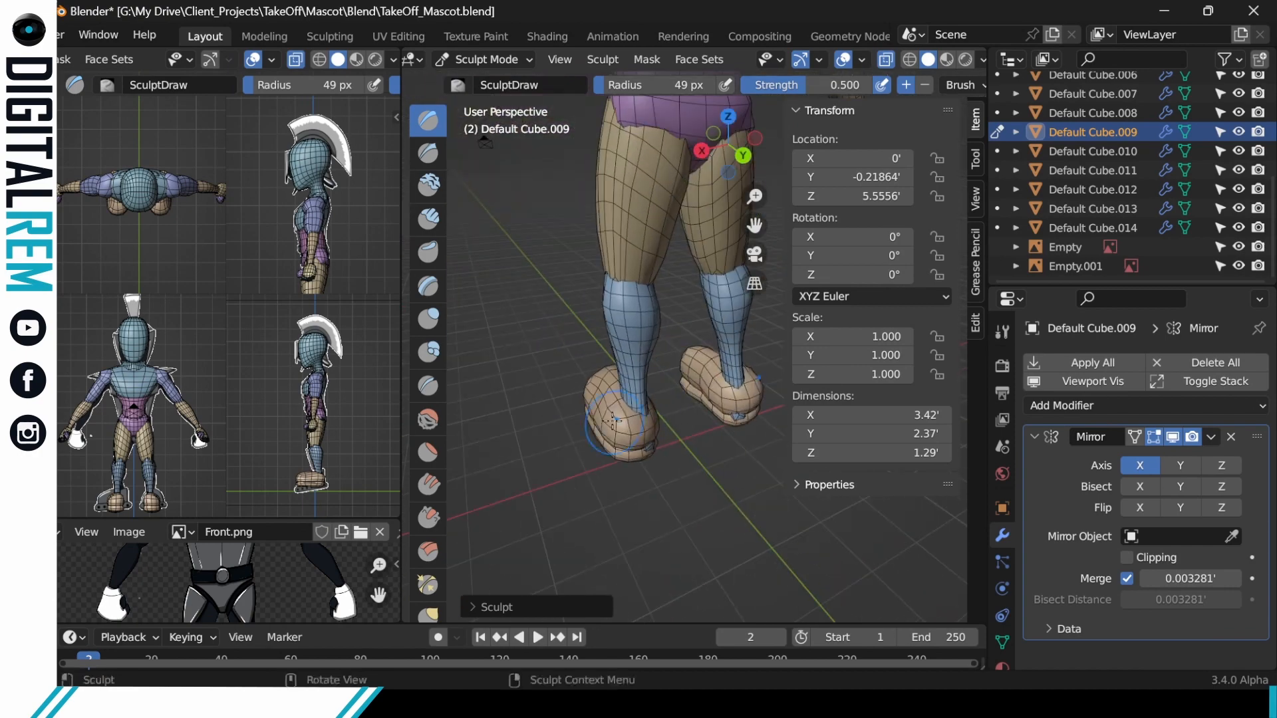
{"action": "middle_click_drag", "start_coordinate": [691, 427], "coordinate": [654, 429]}
{"action": "left_click_drag", "start_coordinate": [653, 429], "coordinate": [654, 443]}
Shape the feet's side profile at the instep and heel with the 49 px Elastic Deform brush at strength 0.500.
{"action": "middle_click_drag", "start_coordinate": [707, 436], "coordinate": [535, 451]}
{"action": "middle_click_drag", "start_coordinate": [648, 432], "coordinate": [706, 442]}
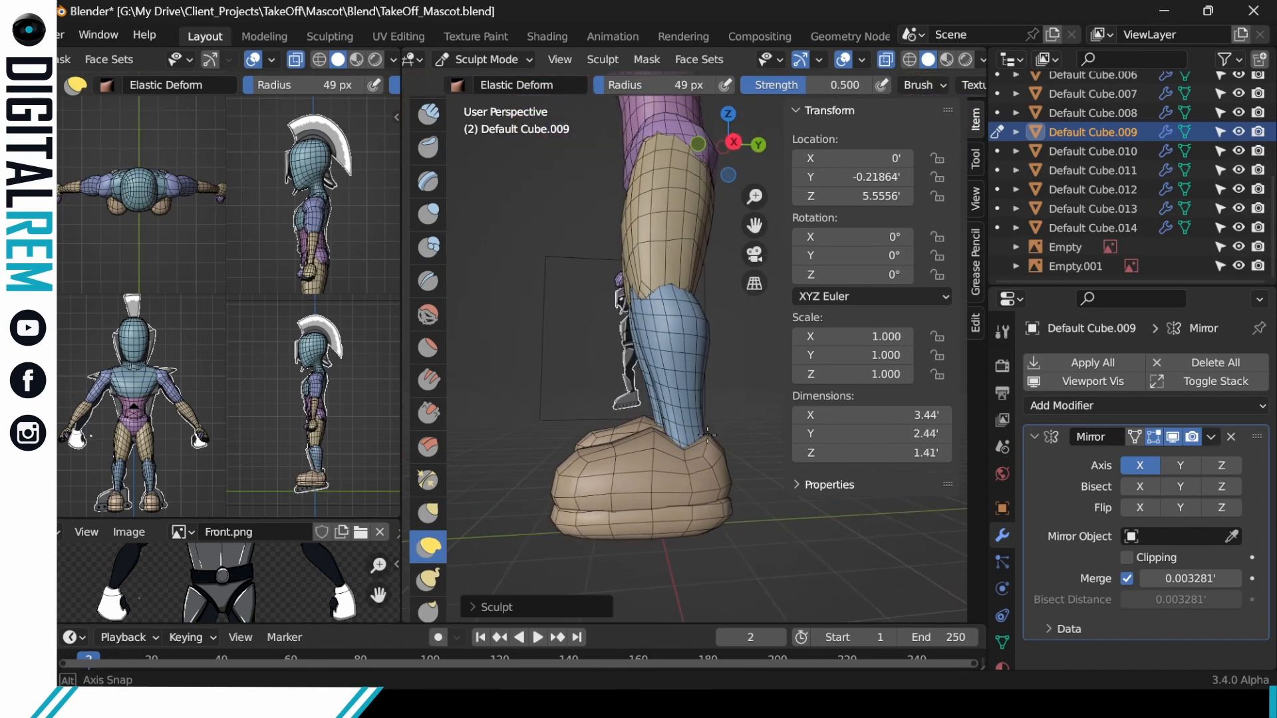
{"action": "middle_click_drag", "start_coordinate": [581, 459], "coordinate": [664, 406]}
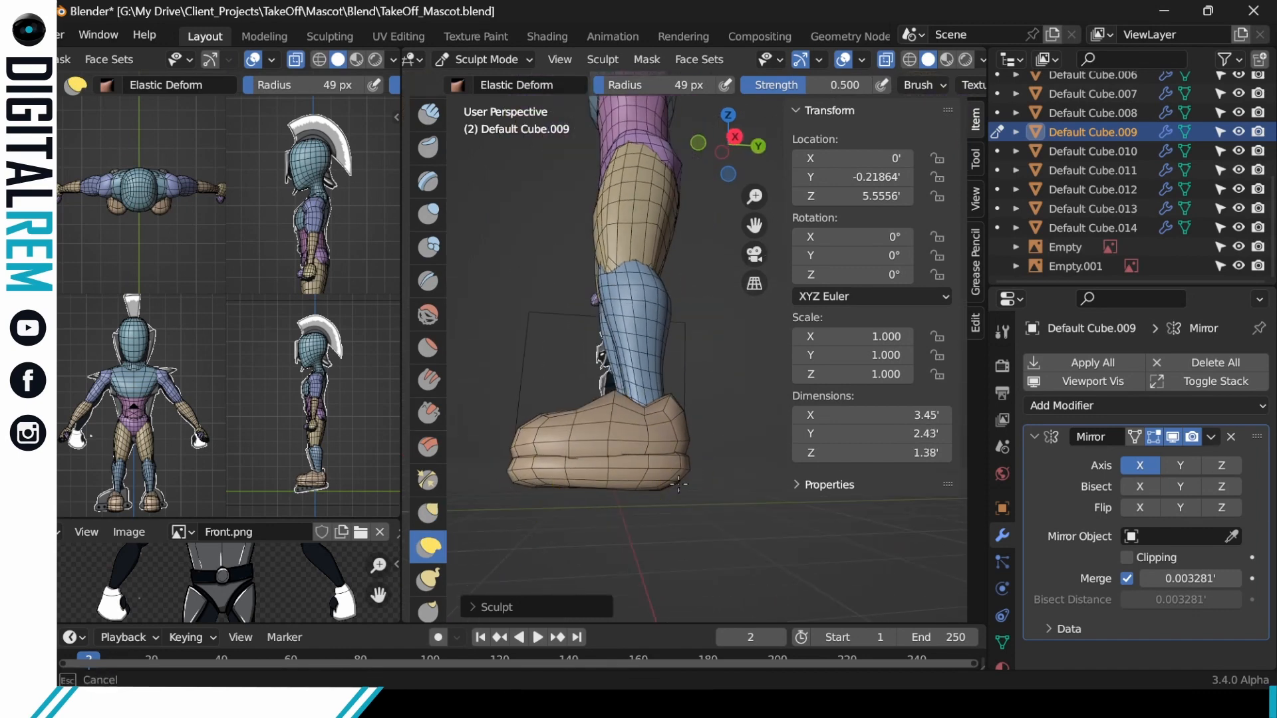
Flatten the undersides of the feet with the Flatten/Contrast brush at a 103 px radius and strength 0.500.
{"action": "middle_click_drag", "start_coordinate": [691, 455], "coordinate": [447, 282]}
{"action": "left_click_drag", "start_coordinate": [450, 189], "coordinate": [450, 226]}
{"action": "left_click", "coordinate": [429, 235]}
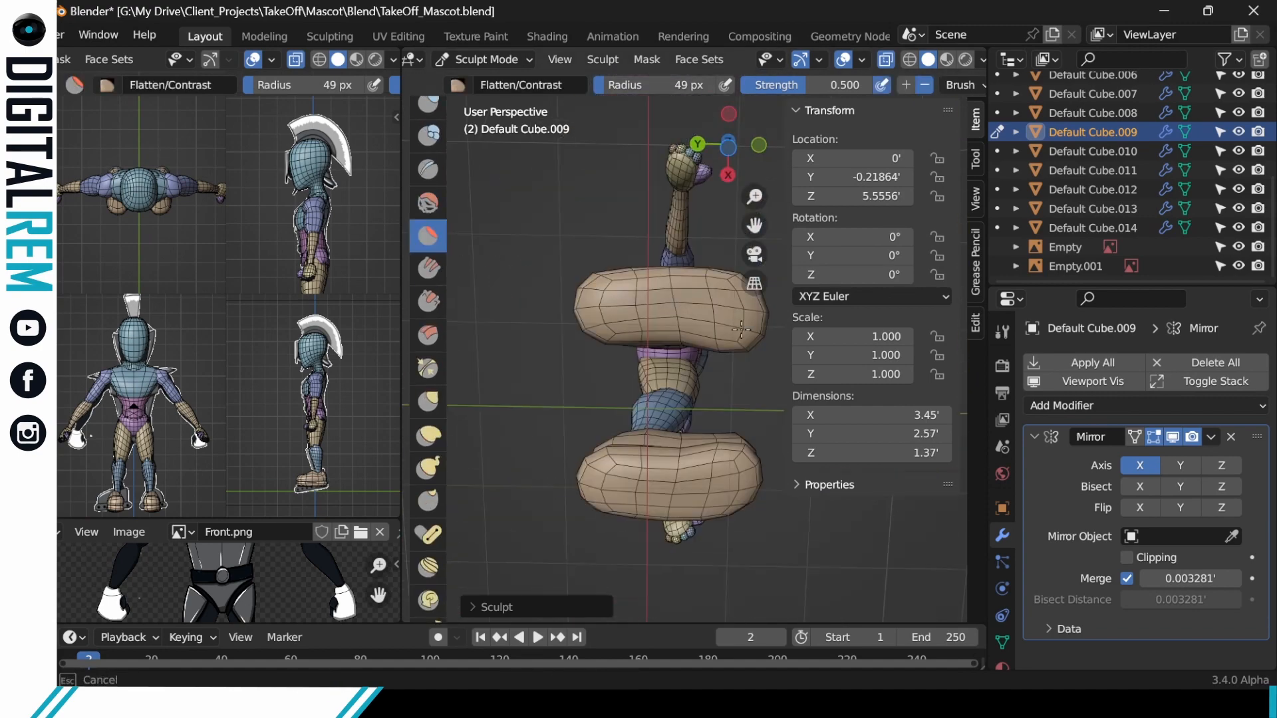
{"action": "middle_click_drag", "start_coordinate": [741, 329], "coordinate": [523, 322]}
{"action": "left_click_drag", "start_coordinate": [643, 86], "coordinate": [650, 87]}
{"action": "mouse_move", "coordinate": [598, 319]}
{"action": "middle_mouse_down"}
{"action": "mouse_move", "coordinate": [632, 259]}
{"action": "mouse_move", "coordinate": [585, 373]}
{"action": "mouse_move", "coordinate": [585, 319]}
{"action": "middle_mouse_up"}
{"action": "mouse_move", "coordinate": [585, 319]}
{"action": "middle_mouse_down"}
{"action": "mouse_move", "coordinate": [539, 372]}
{"action": "mouse_move", "coordinate": [536, 299]}
{"action": "mouse_move", "coordinate": [675, 379]}
{"action": "middle_mouse_up"}
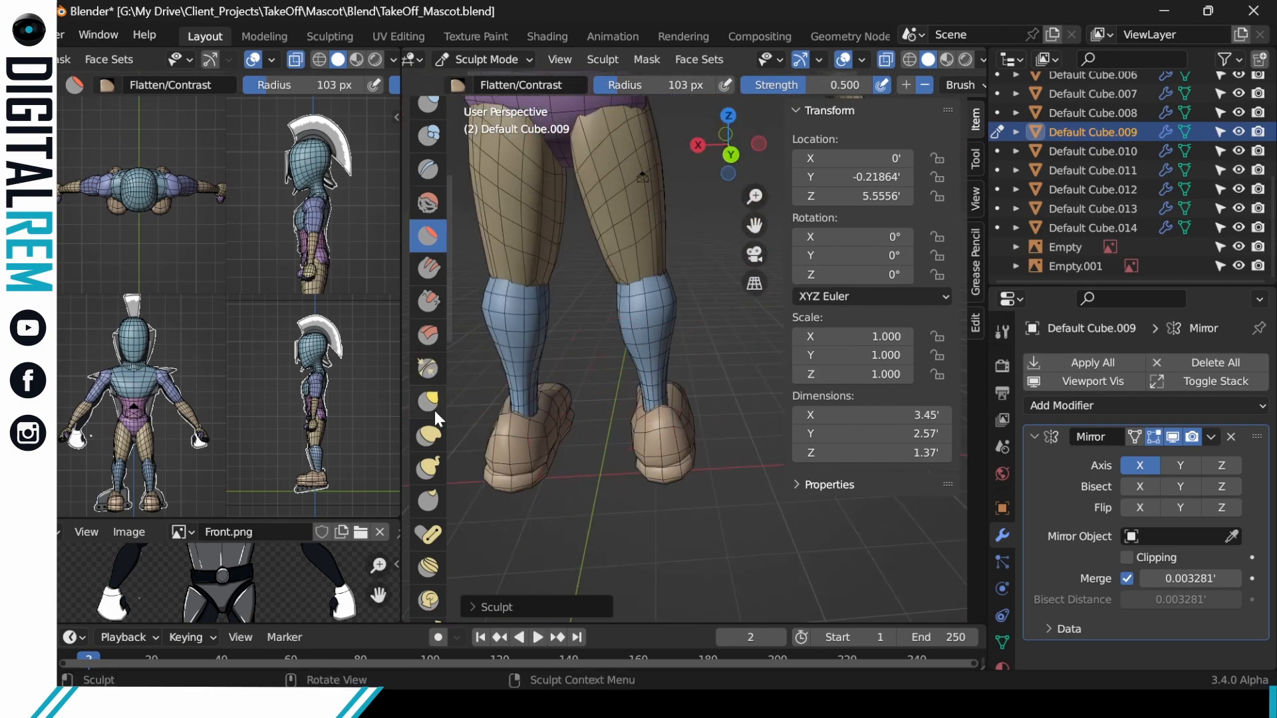
Refine the toes and upper surfaces of the feet with the SculptDraw brush at a 41 px radius and strength 0.500.
{"action": "middle_click_drag", "start_coordinate": [675, 437], "coordinate": [601, 286]}
{"action": "left_click_drag", "start_coordinate": [610, 88], "coordinate": [604, 89]}
{"action": "middle_click_drag", "start_coordinate": [700, 480], "coordinate": [687, 359]}
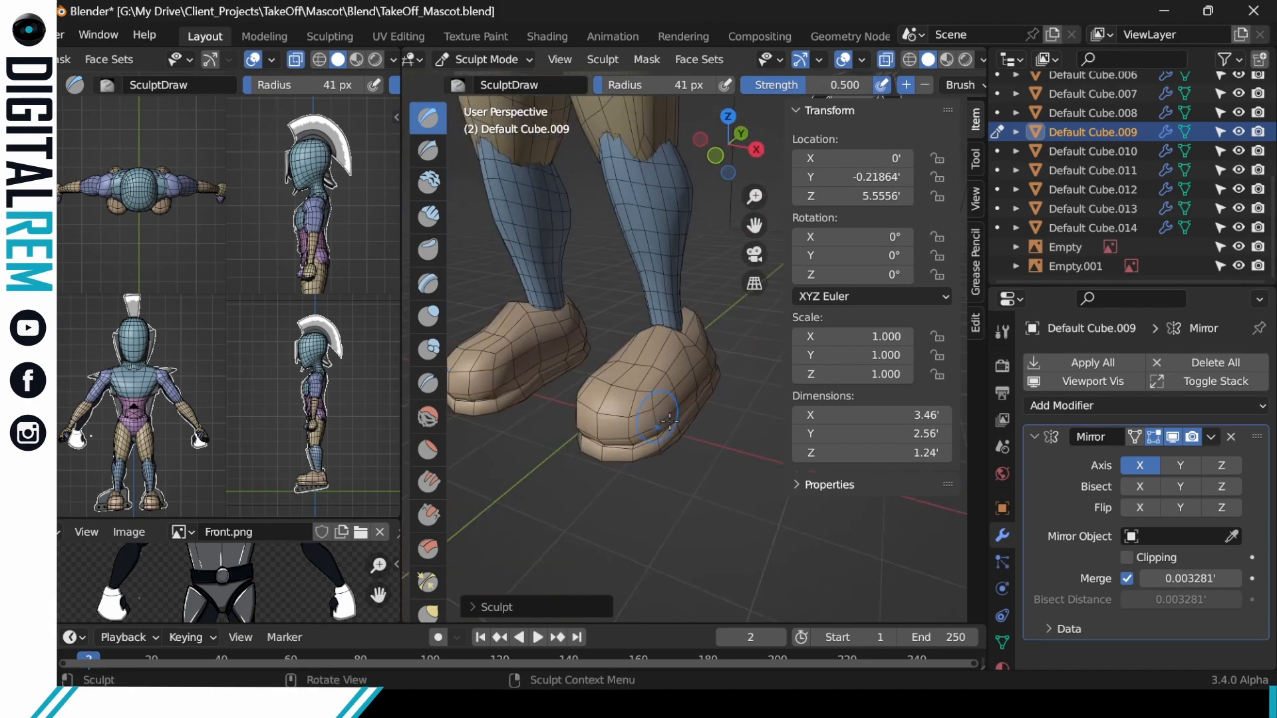
{"action": "middle_click_drag", "start_coordinate": [666, 411], "coordinate": [624, 404]}
{"action": "middle_click_drag", "start_coordinate": [700, 426], "coordinate": [645, 326]}
{"action": "middle_click_drag", "start_coordinate": [645, 326], "coordinate": [710, 384]}
Move the linked foot mesh slightly in Edit Mode to sit better under the ankle, and return to Object Mode.
{"action": "key", "text": "Tab"}
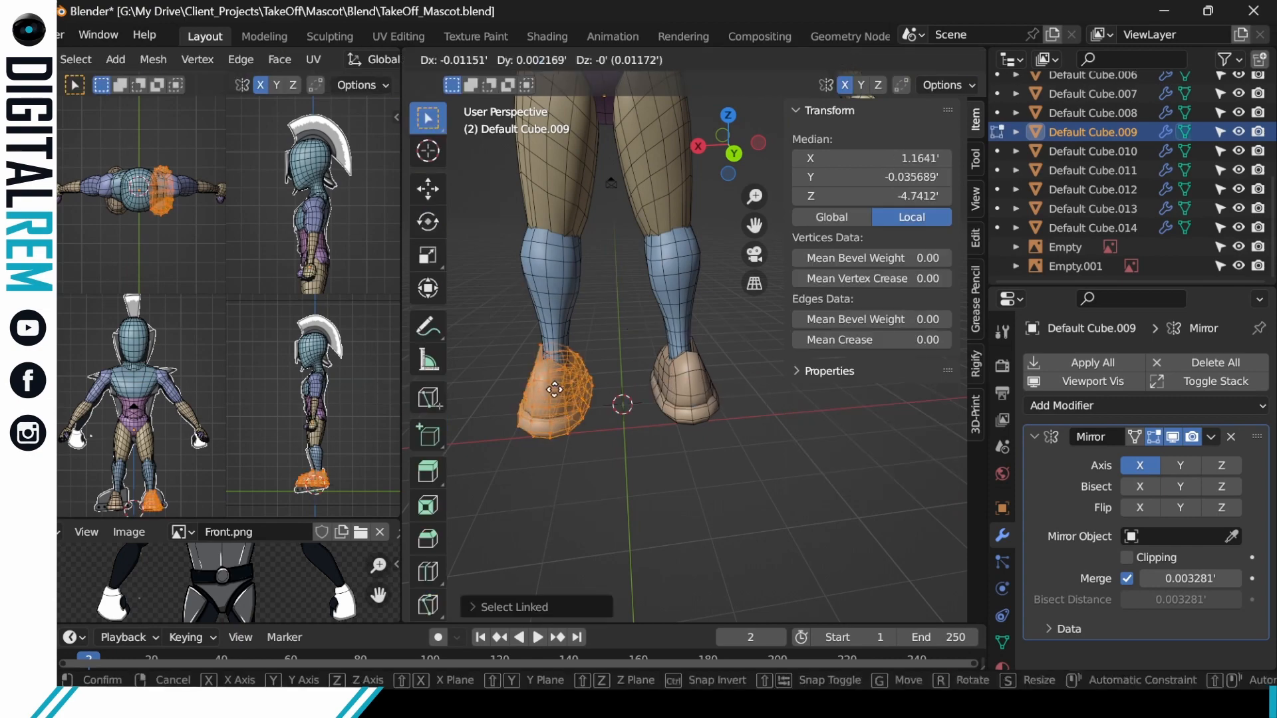
{"action": "key", "text": "Tab"}
{"action": "scroll", "coordinate": [596, 366], "scroll_direction": "down", "scroll_amount": 5}
{"action": "mouse_move", "coordinate": [596, 366]}
{"action": "middle_mouse_down"}
{"action": "mouse_move", "coordinate": [481, 341]}
{"action": "mouse_move", "coordinate": [649, 410]}
{"action": "middle_mouse_up"}
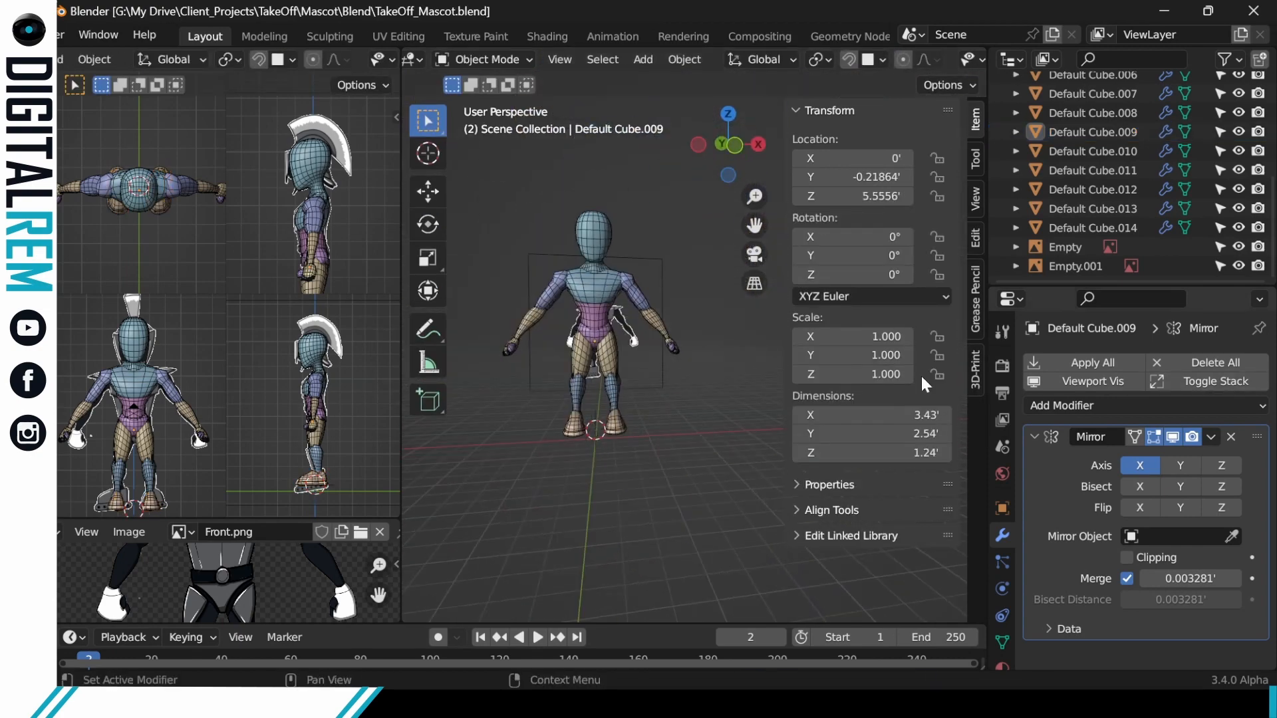
Select the purple thumb piece on the hand and open it in Edit Mode.
{"action": "scroll", "coordinate": [619, 316], "scroll_direction": "up", "scroll_amount": 5}
{"action": "middle_click_drag", "start_coordinate": [632, 316], "coordinate": [547, 333], "text": "shift"}
{"action": "left_click", "coordinate": [544, 377]}
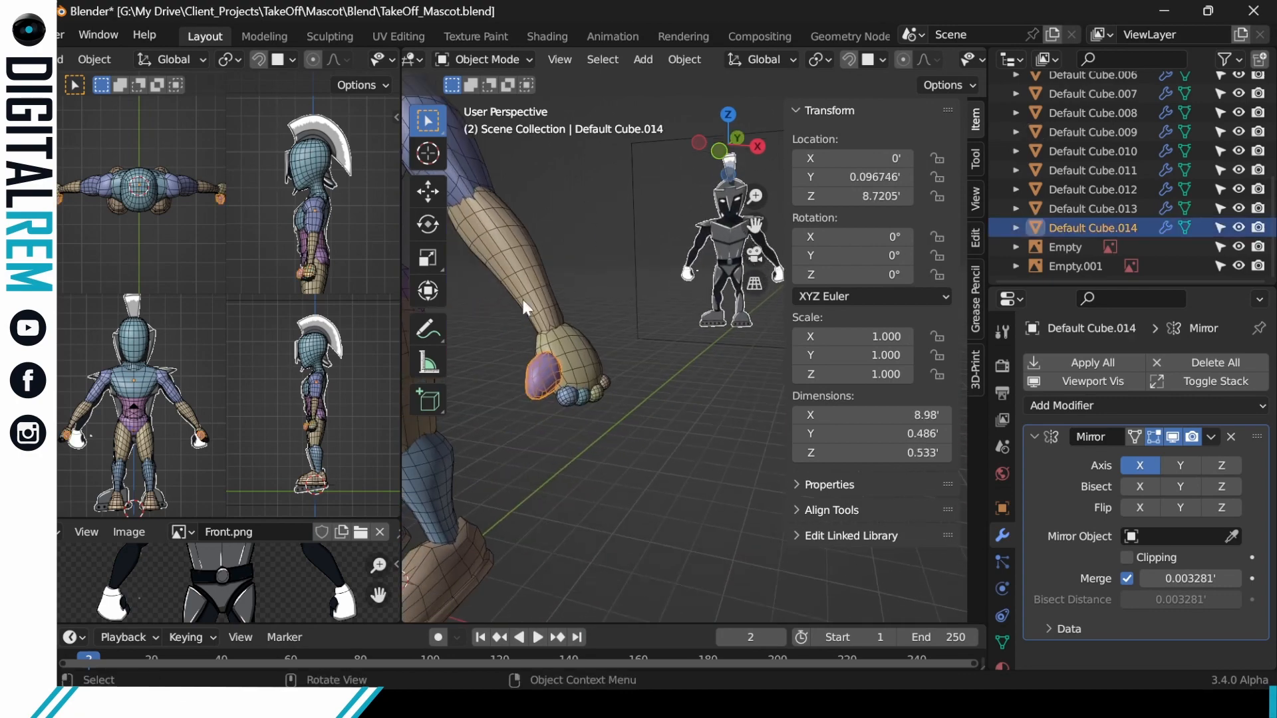
{"action": "scroll", "coordinate": [552, 444], "scroll_direction": "up", "scroll_amount": 6}
{"action": "middle_click_drag", "start_coordinate": [552, 444], "coordinate": [557, 354], "text": "shift"}
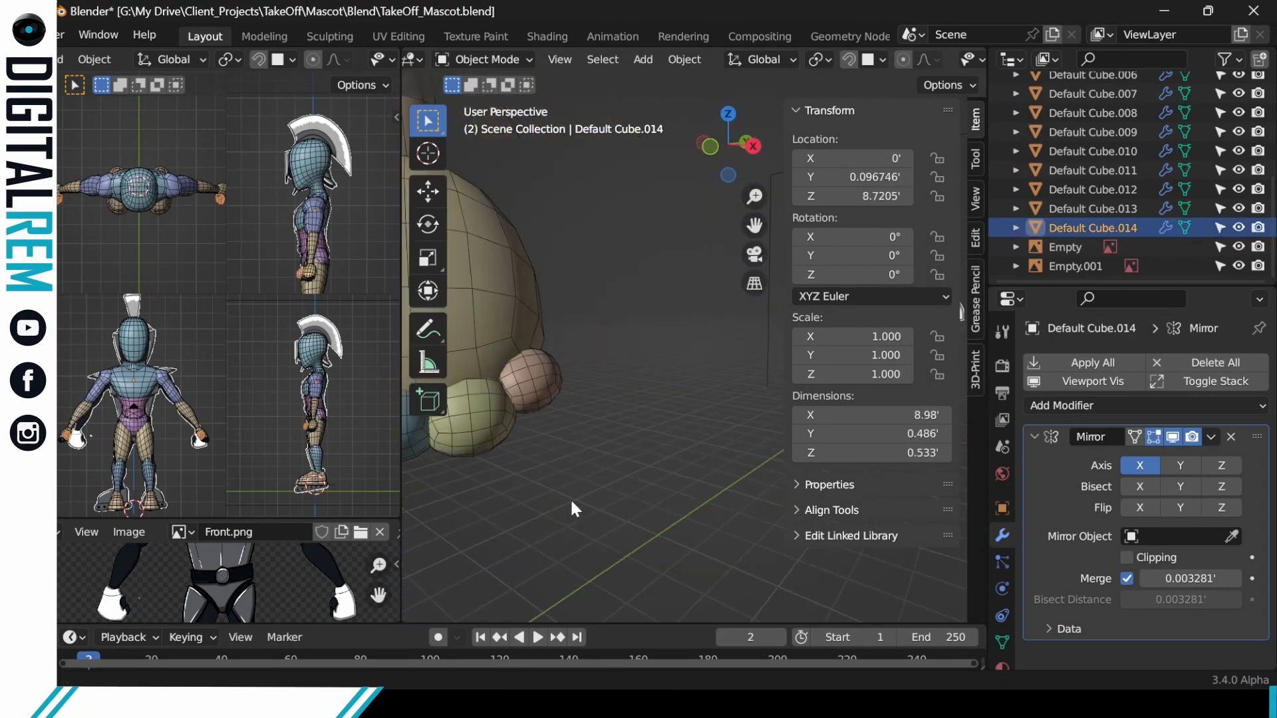
{"action": "scroll", "coordinate": [569, 498], "scroll_direction": "down", "scroll_amount": 3}
{"action": "middle_click_drag", "start_coordinate": [569, 499], "coordinate": [628, 352], "text": "shift"}
{"action": "key", "text": "ctrl+Tab"}
{"action": "left_click", "coordinate": [705, 325]}
{"action": "middle_click_drag", "start_coordinate": [625, 299], "coordinate": [599, 137]}
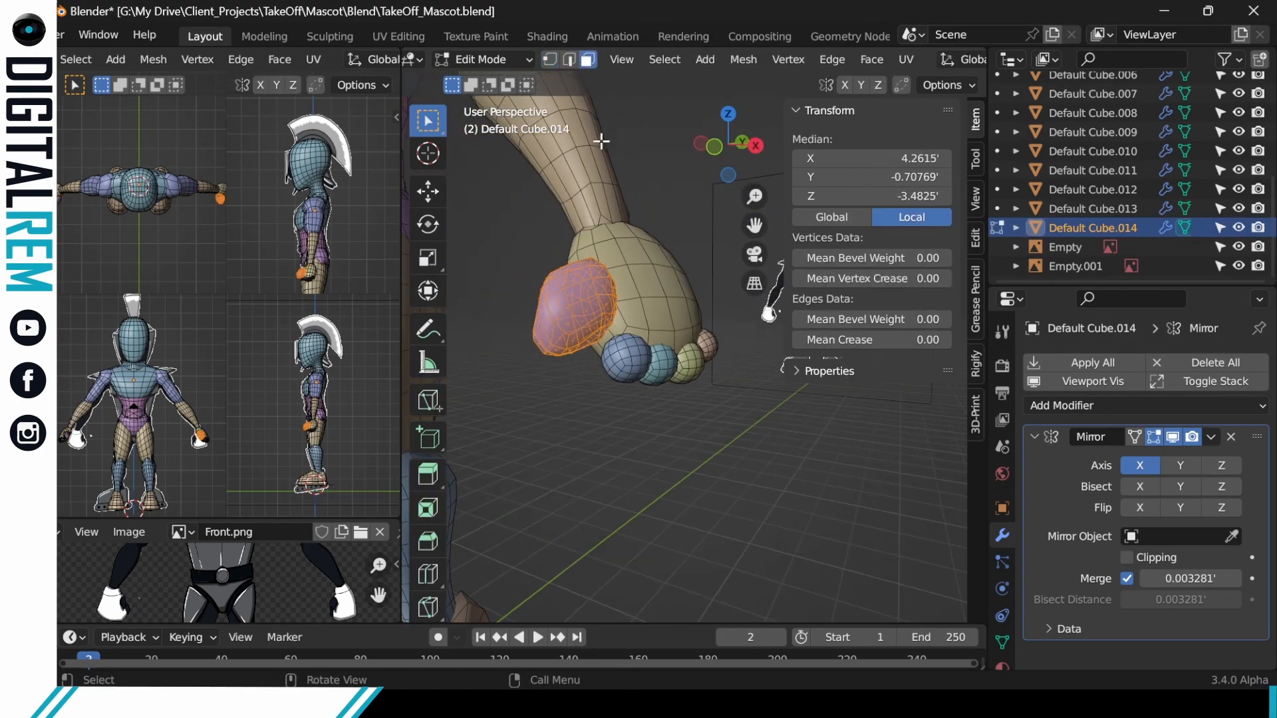
Select the faces at the thumb's end and pull them outward into a longer, tapered thumb.
{"action": "left_click", "coordinate": [576, 319]}
{"action": "middle_click_drag", "start_coordinate": [585, 313], "coordinate": [649, 309]}
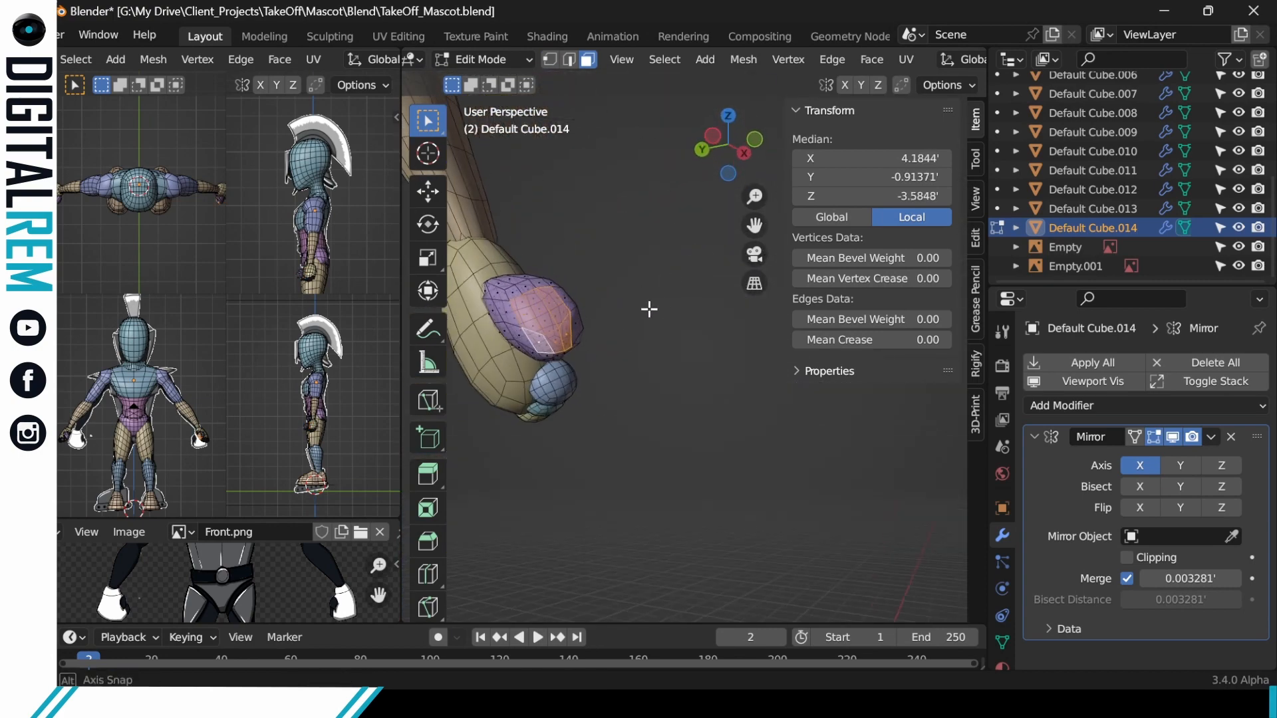
{"action": "middle_click_drag", "start_coordinate": [560, 331], "coordinate": [562, 304]}
{"action": "key", "text": "ctrl+KP_Add"}
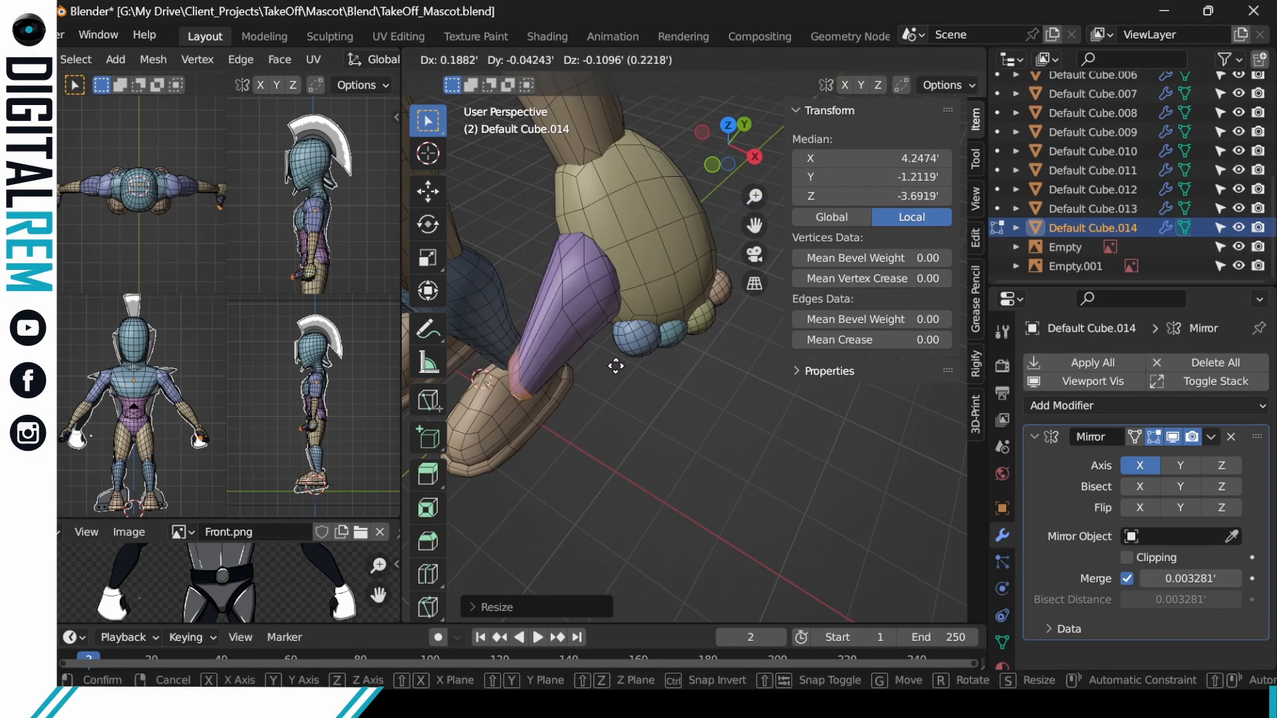
{"action": "left_click", "coordinate": [615, 366]}
{"action": "middle_click_drag", "start_coordinate": [615, 366], "coordinate": [607, 315]}
{"action": "middle_click_drag", "start_coordinate": [532, 370], "coordinate": [465, 365]}
Delete the three finger spheres farthest from the thumb in Object Mode.
{"action": "key", "text": "Tab"}
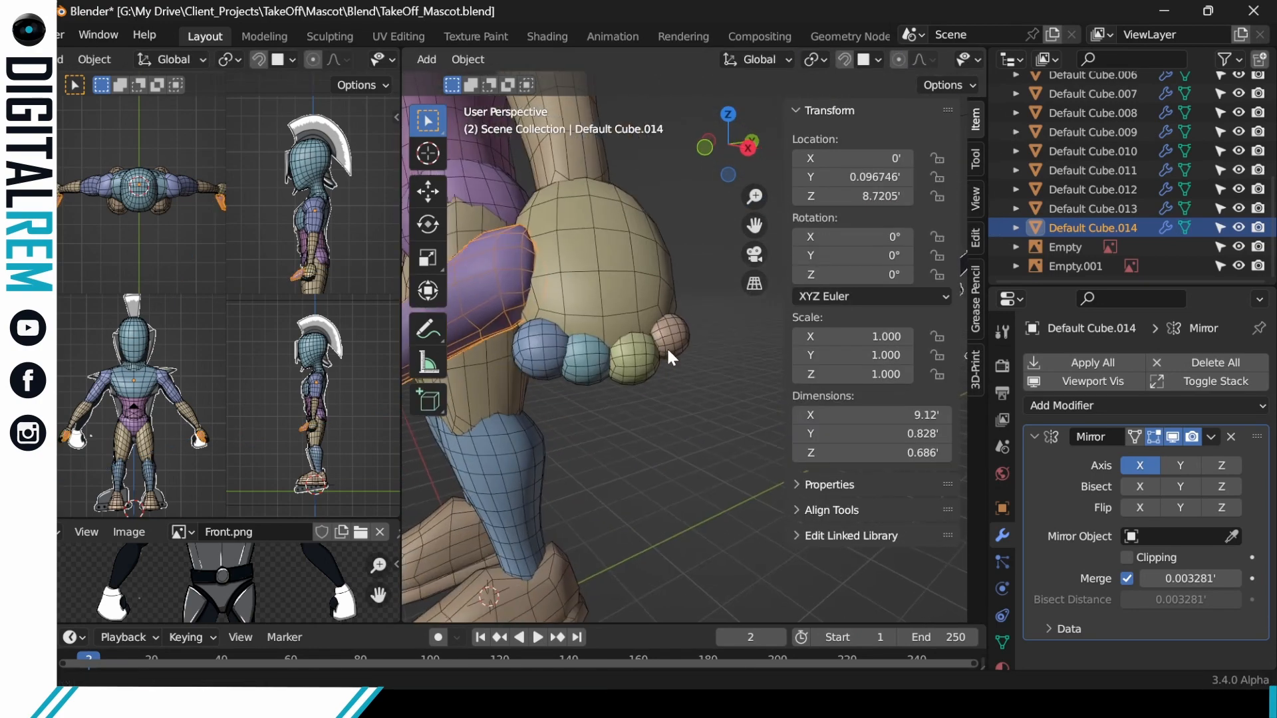
{"action": "left_click", "coordinate": [668, 345]}
{"action": "middle_click_drag", "start_coordinate": [668, 344], "coordinate": [677, 348]}
{"action": "key", "text": "Tab"}
{"action": "key", "text": "Tab"}
{"action": "left_click", "coordinate": [620, 346], "text": "shift"}
{"action": "left_click", "coordinate": [669, 343], "text": "shift"}
{"action": "key", "text": "Delete"}
Extrude the lower faces of the remaining finger sphere along their normal into a long finger, and return to Object Mode.
{"action": "left_click", "coordinate": [577, 339]}
{"action": "key", "text": "Tab"}
{"action": "middle_click_drag", "start_coordinate": [577, 340], "coordinate": [684, 454]}
{"action": "left_click", "coordinate": [585, 349]}
{"action": "key", "text": "ctrl+KP_Add"}
{"action": "key", "text": "ctrl+KP_Add"}
{"action": "left_click", "coordinate": [448, 59]}
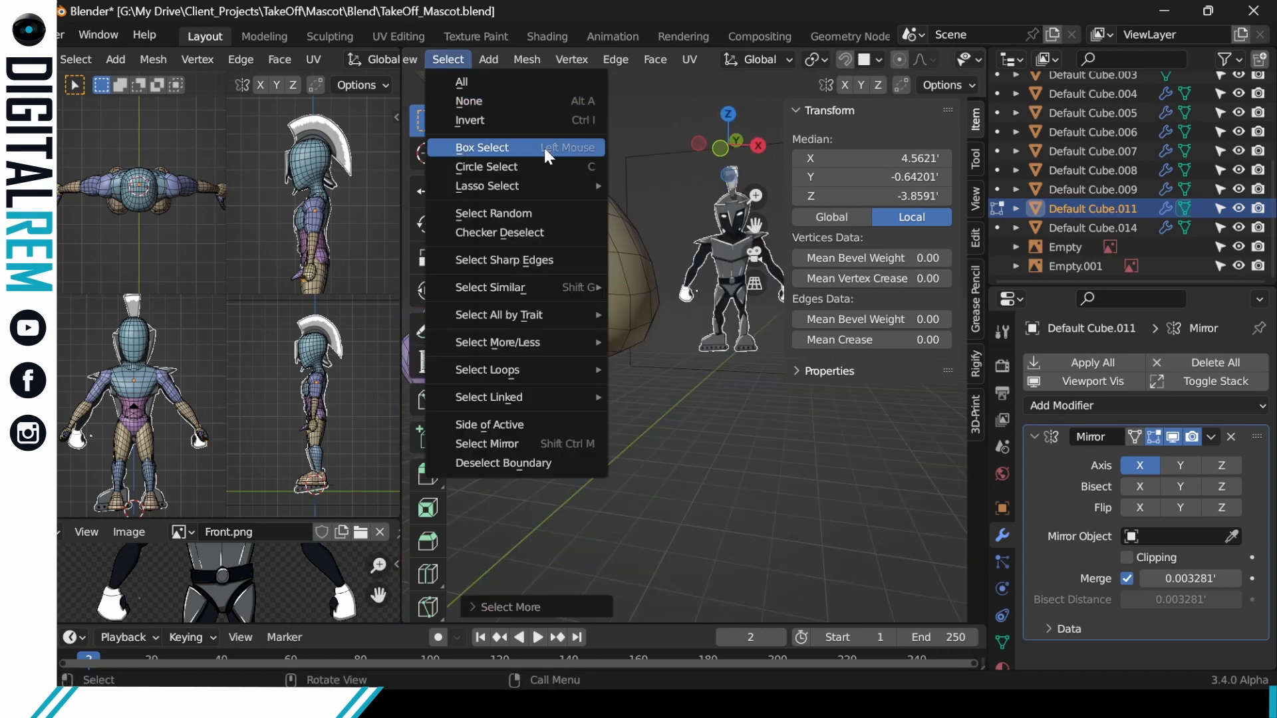
{"action": "left_click", "coordinate": [550, 148]}
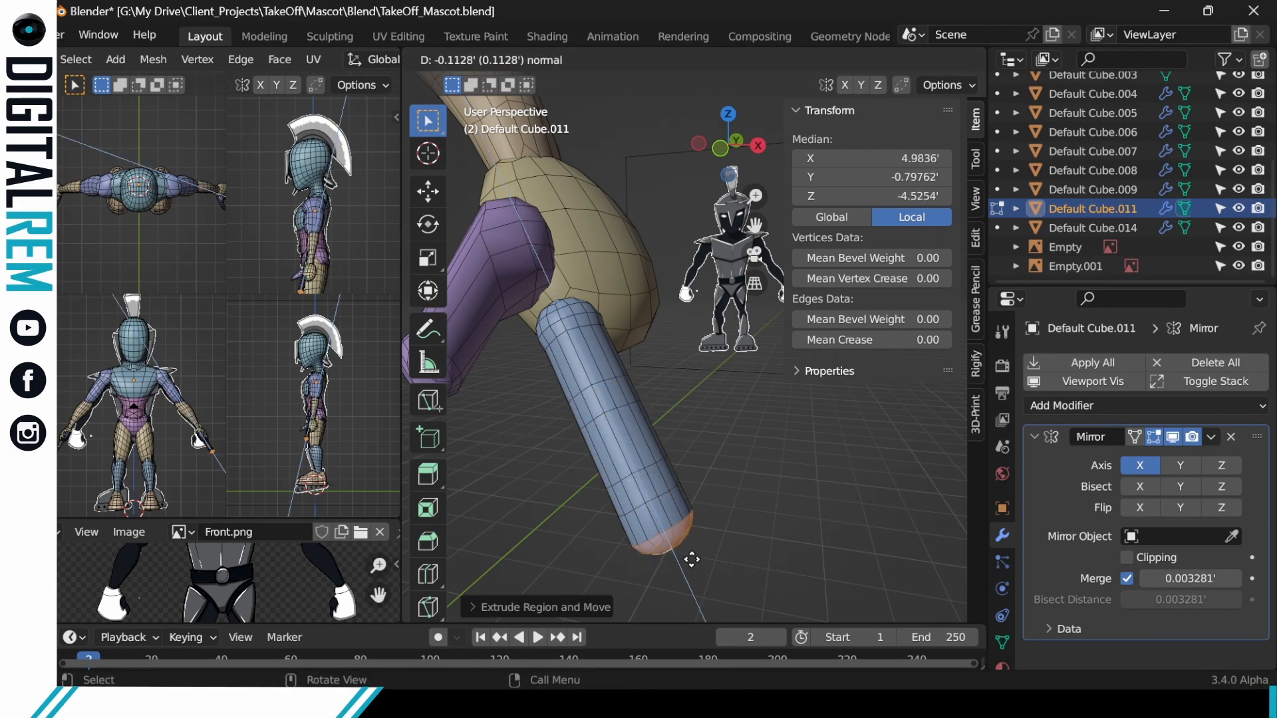
{"action": "key", "text": "Tab"}
{"action": "middle_click_drag", "start_coordinate": [683, 432], "coordinate": [709, 374]}
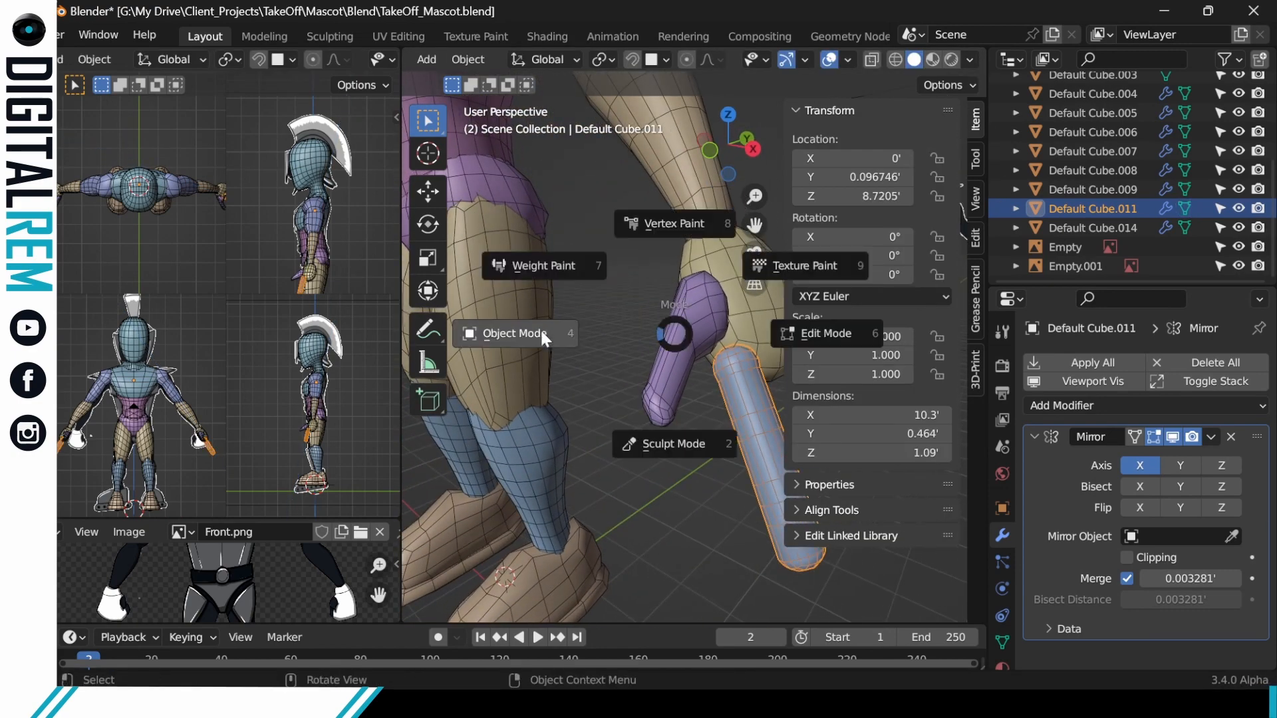
Duplicate the long finger in Object Mode, place the copy beside the palm and open it in Edit Mode.
{"action": "left_click", "coordinate": [541, 338]}
{"action": "key", "text": "shift+d"}
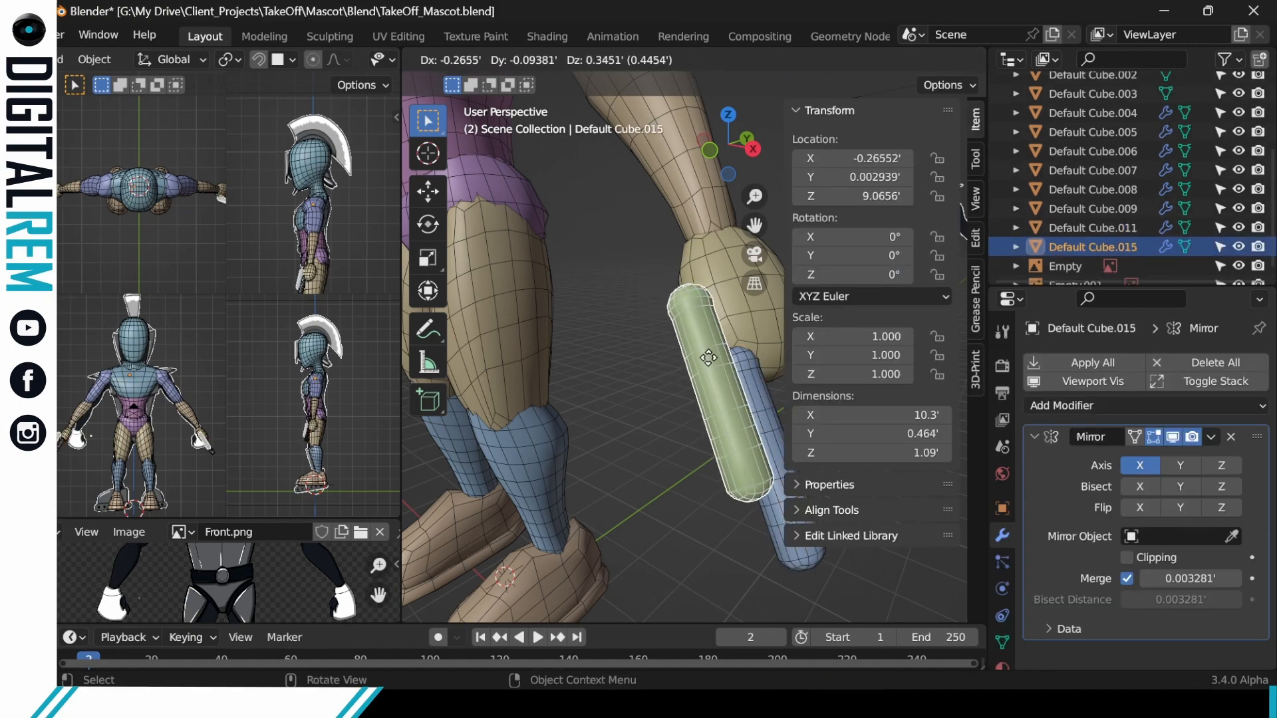
{"action": "left_click", "coordinate": [708, 360]}
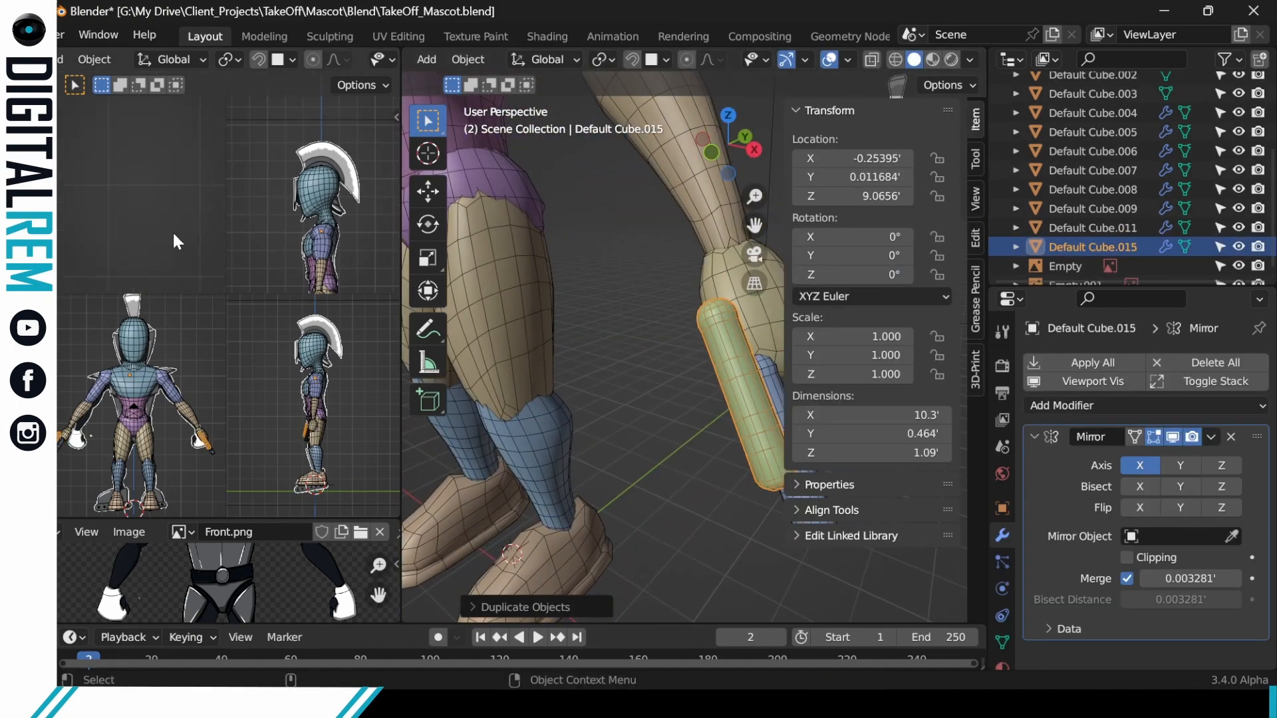
{"action": "key", "text": "g"}
{"action": "left_click", "coordinate": [223, 217]}
{"action": "key", "text": "r"}
{"action": "left_click", "coordinate": [228, 186]}
{"action": "key", "text": "ctrl+z"}
{"action": "key", "text": "Tab"}
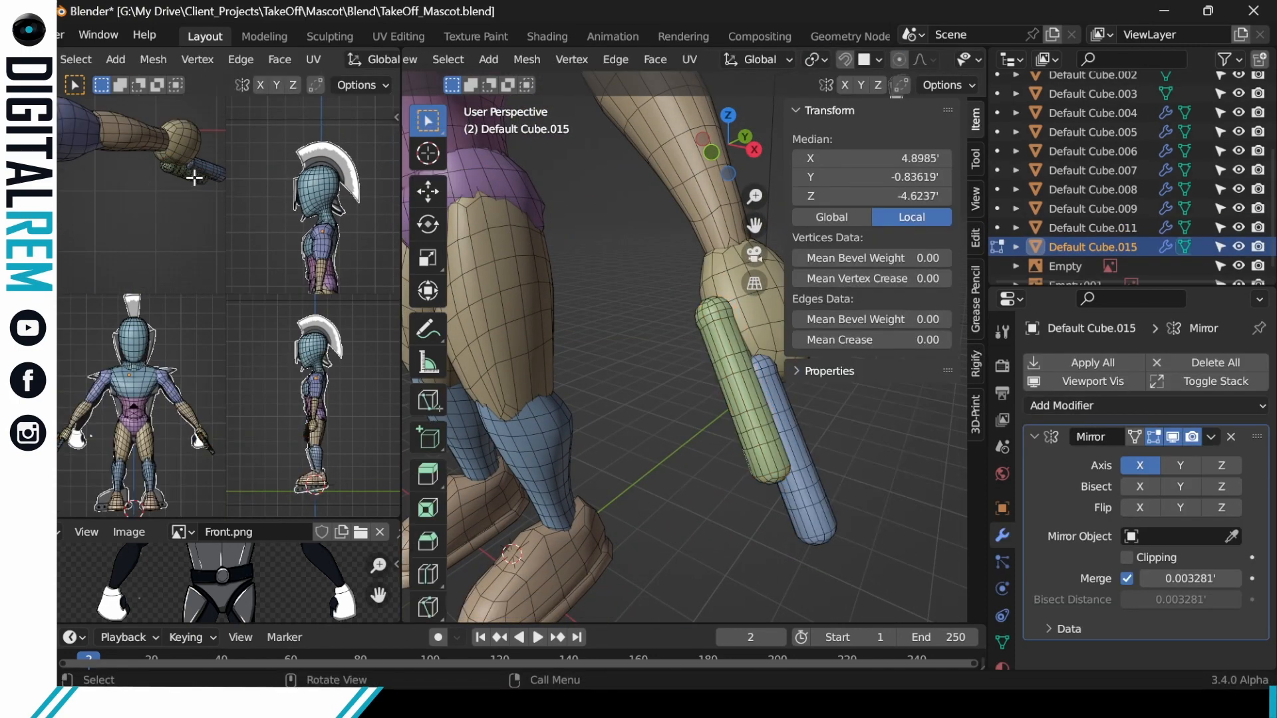
Select the copied finger's whole linked mesh and position it as a thumb beside the palm, turning it 21.7° in the top view.
{"action": "key", "text": "l"}
{"action": "key", "text": "r"}
{"action": "left_click", "coordinate": [195, 179]}
{"action": "scroll", "coordinate": [331, 228], "scroll_direction": "up", "scroll_amount": 8}
{"action": "left_click", "coordinate": [344, 367]}
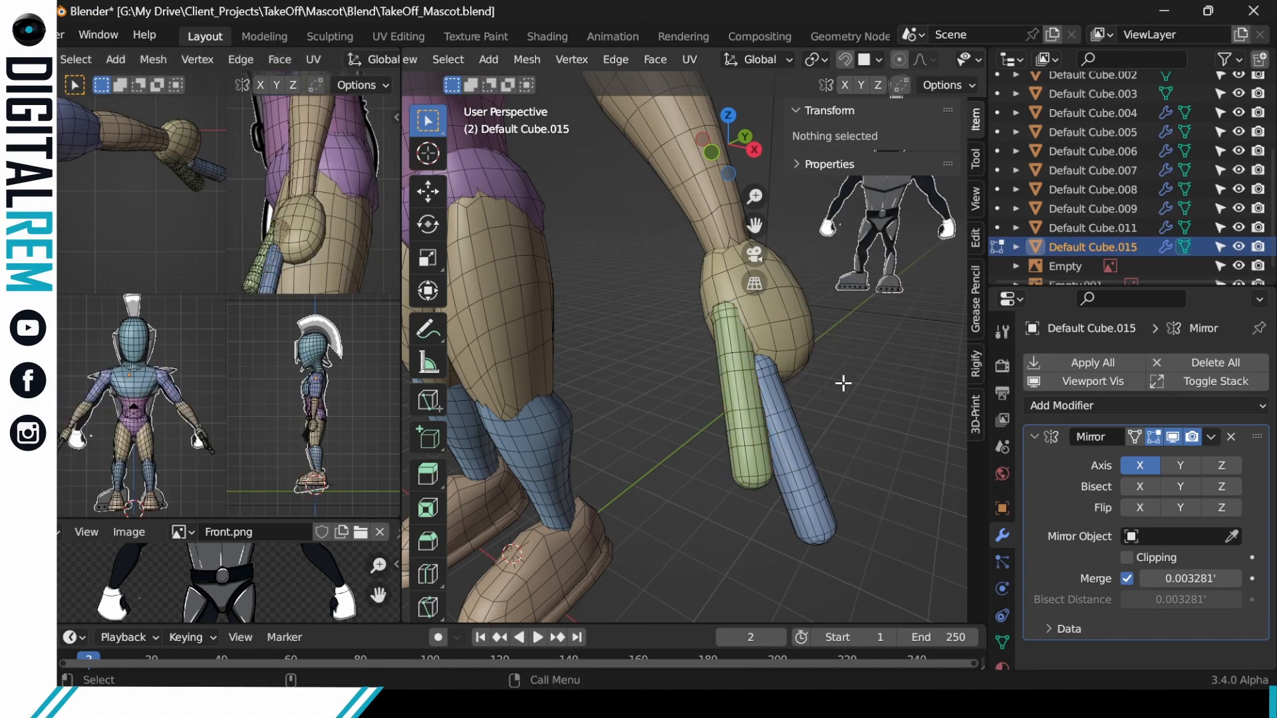
{"action": "middle_click_drag", "start_coordinate": [843, 383], "coordinate": [720, 343]}
{"action": "key", "text": "l"}
{"action": "key", "text": "g"}
{"action": "key", "text": "g"}
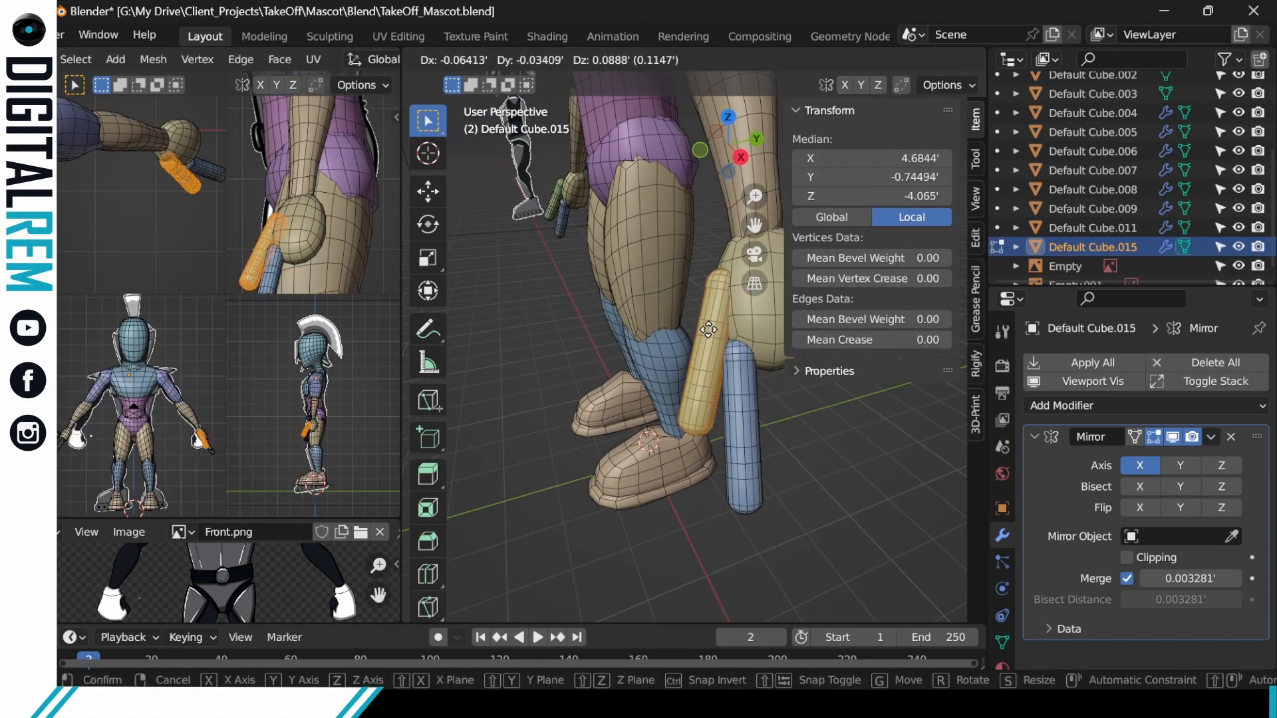
{"action": "left_click", "coordinate": [181, 200]}
{"action": "mouse_move", "coordinate": [585, 319]}
{"action": "middle_mouse_down"}
{"action": "mouse_move", "coordinate": [457, 348]}
{"action": "mouse_move", "coordinate": [566, 319]}
{"action": "middle_mouse_up"}
{"action": "key", "text": "r"}
{"action": "left_click", "coordinate": [163, 209]}
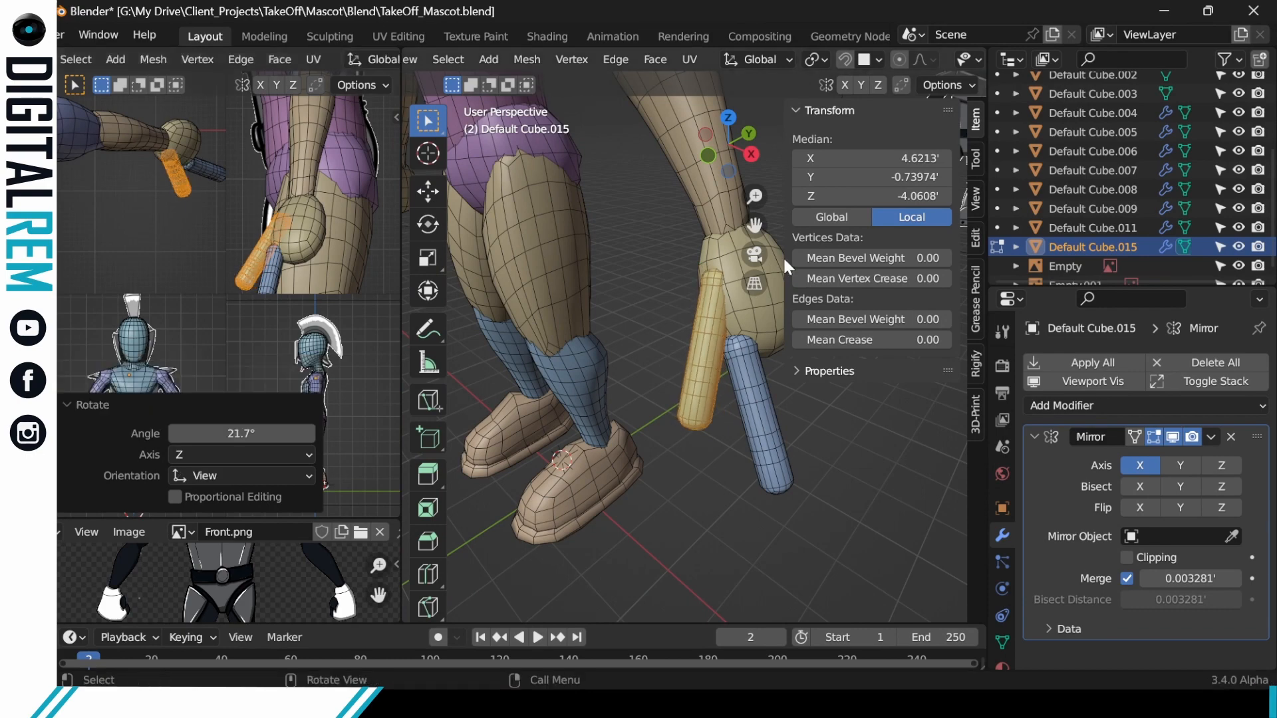
Open the original finger in Edit Mode and move its whole mesh under the lower edge of the palm.
{"action": "middle_click_drag", "start_coordinate": [782, 256], "coordinate": [698, 346]}
{"action": "left_click", "coordinate": [640, 429]}
{"action": "key", "text": "Tab"}
{"action": "left_click", "coordinate": [644, 437]}
{"action": "key", "text": "Tab"}
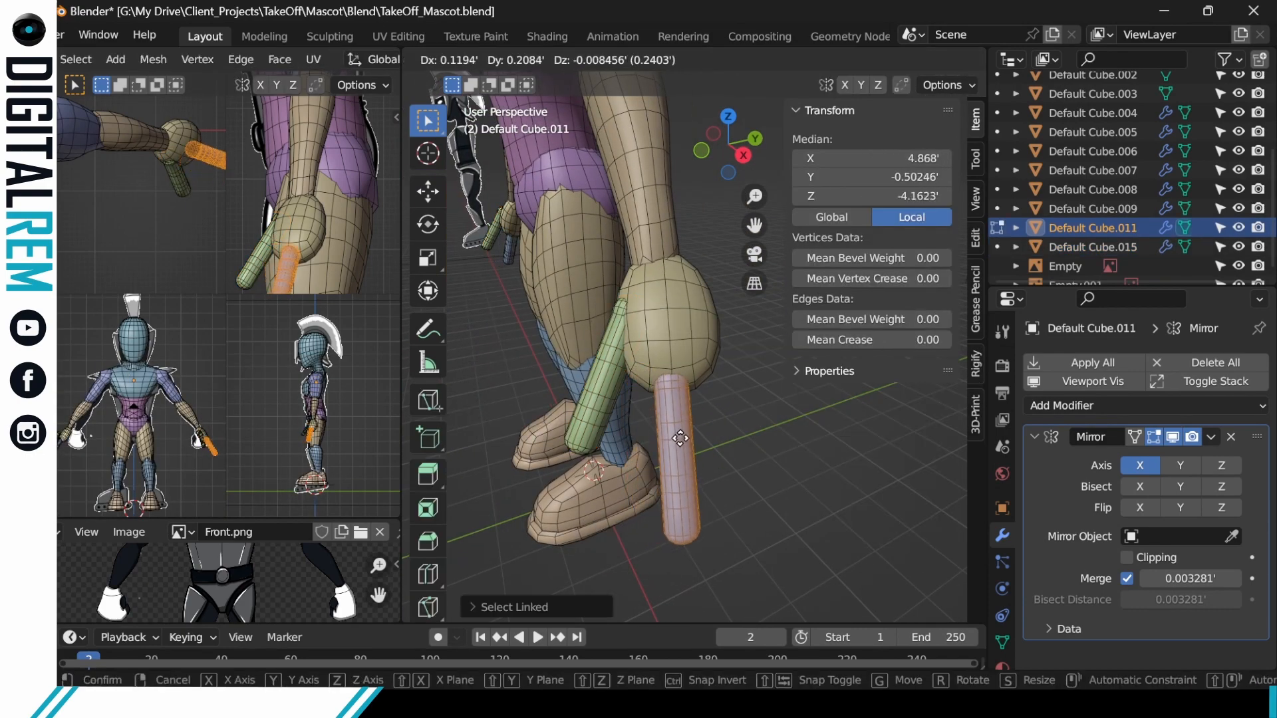
{"action": "left_click", "coordinate": [650, 431]}
{"action": "middle_click_drag", "start_coordinate": [650, 431], "coordinate": [746, 329]}
{"action": "key", "text": "g"}
{"action": "left_click", "coordinate": [700, 358]}
{"action": "key", "text": "g"}
{"action": "middle_click_drag", "start_coordinate": [658, 369], "coordinate": [625, 399]}
{"action": "left_click", "coordinate": [605, 406]}
{"action": "key", "text": "g"}
{"action": "left_click", "coordinate": [600, 429]}
Reopen the thumb piece in Edit Mode and reposition its linked mesh against the side of the palm.
{"action": "key", "text": "Tab"}
{"action": "left_click", "coordinate": [523, 387]}
{"action": "key", "text": "Tab"}
{"action": "key", "text": "l"}
{"action": "middle_click_drag", "start_coordinate": [525, 390], "coordinate": [625, 322]}
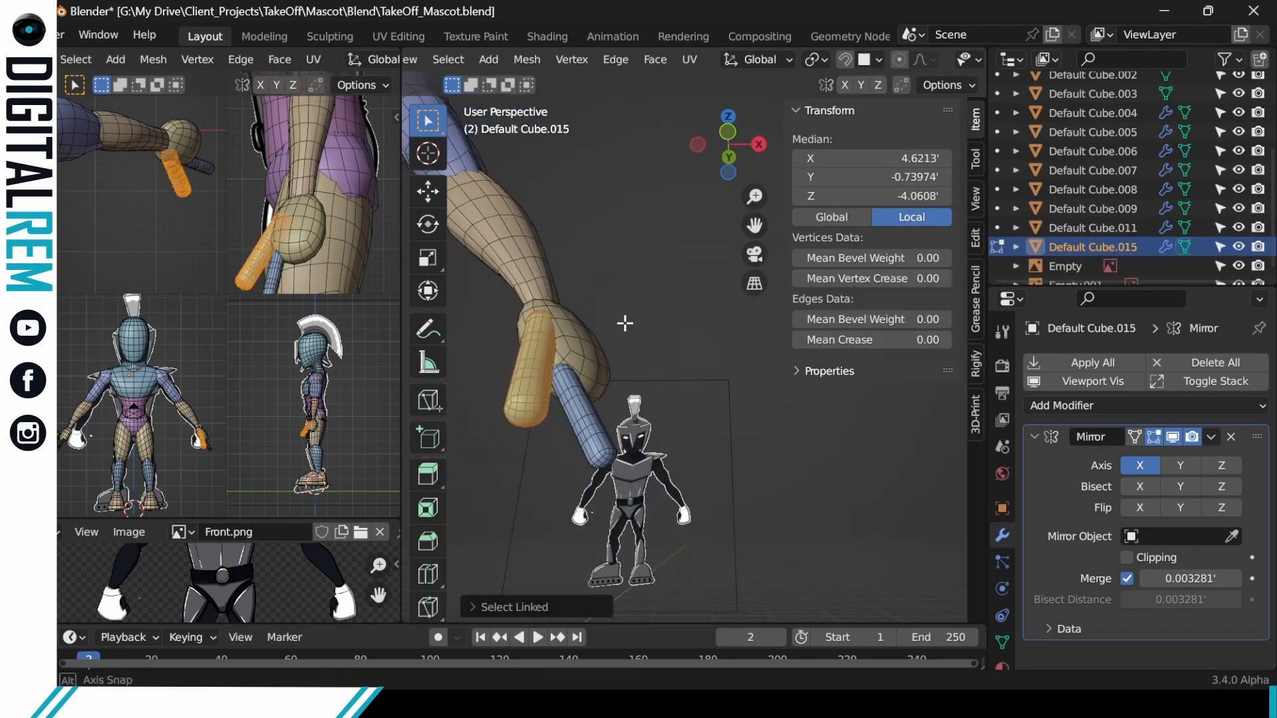
{"action": "key", "text": "g"}
{"action": "key", "text": "r"}
{"action": "key", "text": "g"}
{"action": "middle_click_drag", "start_coordinate": [556, 399], "coordinate": [599, 454]}
{"action": "key", "text": "g"}
{"action": "left_click", "coordinate": [519, 403]}
Undo the thumb's last rotation, nudge the thumb closer to the palm and scale it to fit.
{"action": "key", "text": "r"}
{"action": "left_click", "coordinate": [552, 367]}
{"action": "key", "text": "ctrl+z"}
{"action": "key", "text": "ctrl+z"}
{"action": "key", "text": "g"}
{"action": "left_click", "coordinate": [541, 361]}
{"action": "key", "text": "g"}
{"action": "left_click", "coordinate": [530, 361]}
{"action": "key", "text": "s"}
{"action": "left_click", "coordinate": [573, 399]}
Select the thumb piece in Object Mode and apply Symmetrize to its mesh in Edit Mode.
{"action": "scroll", "coordinate": [600, 393], "scroll_direction": "down", "scroll_amount": 5}
{"action": "scroll", "coordinate": [598, 454], "scroll_direction": "up", "scroll_amount": 3}
{"action": "key", "text": "ctrl+Tab"}
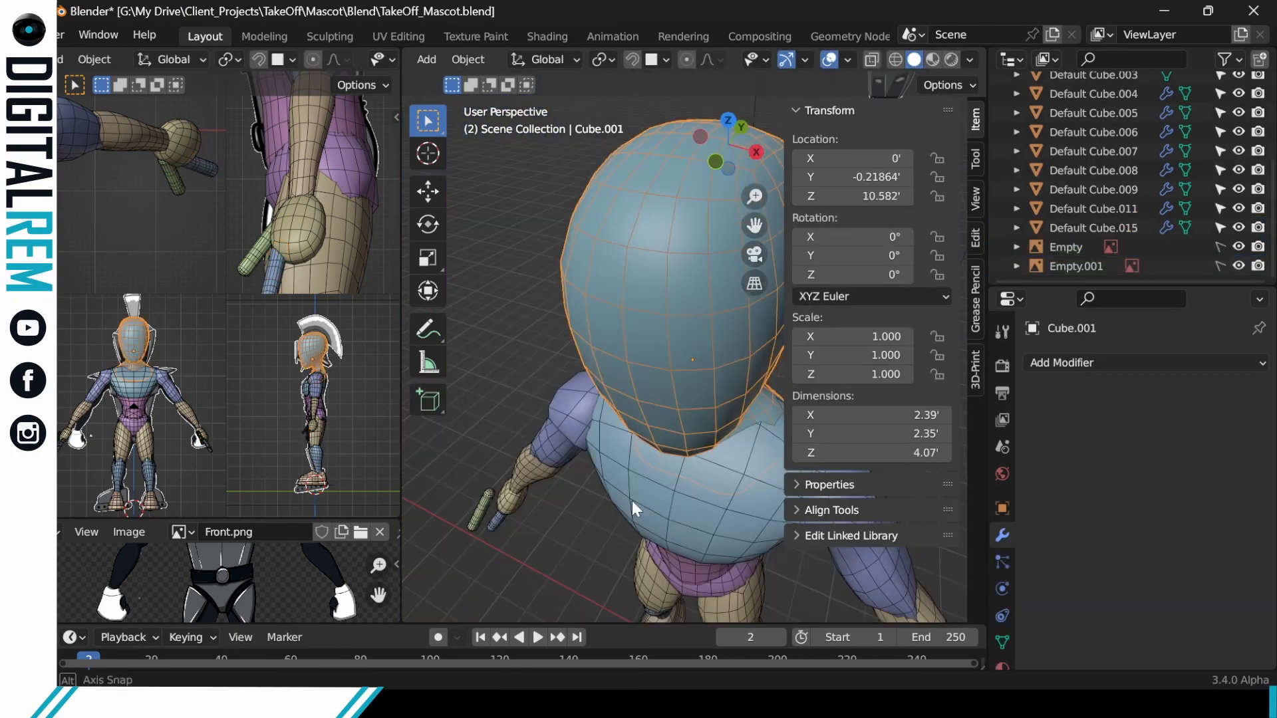
{"action": "scroll", "coordinate": [665, 532], "scroll_direction": "down", "scroll_amount": 4}
{"action": "left_click", "coordinate": [532, 461]}
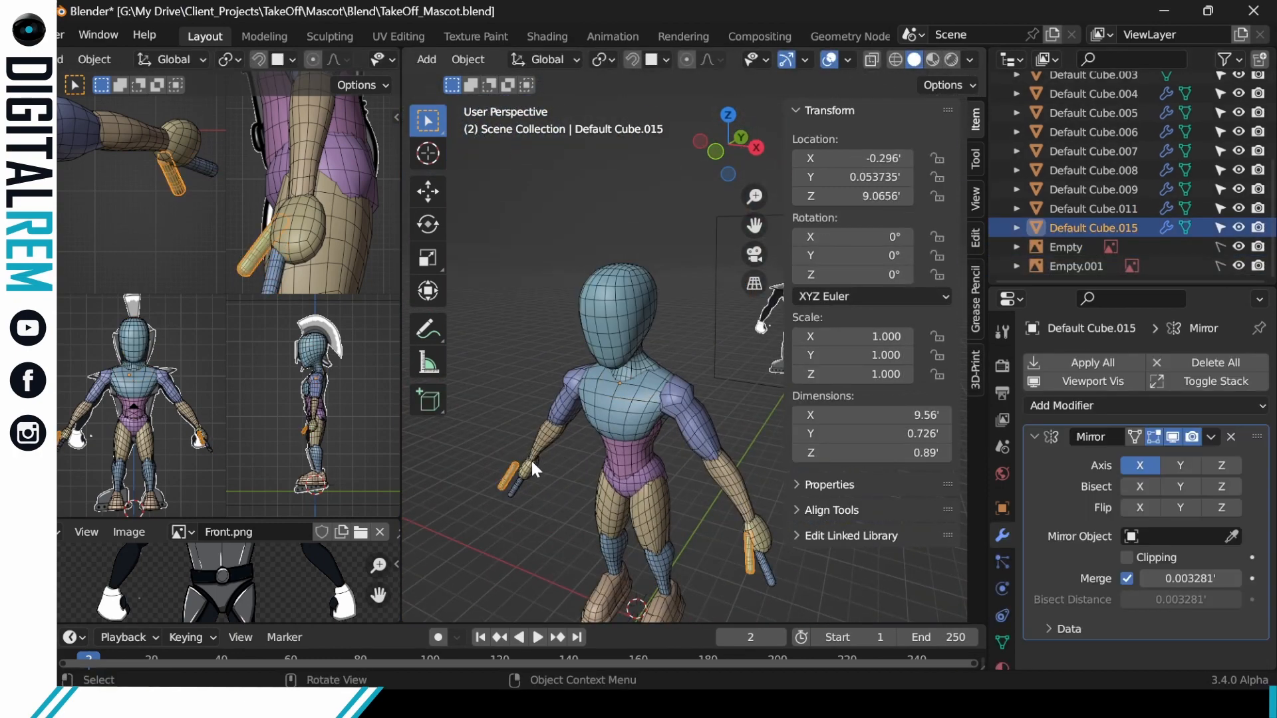
{"action": "left_click_drag", "start_coordinate": [718, 120], "coordinate": [561, 130]}
{"action": "key", "text": "Tab"}
{"action": "left_click", "coordinate": [527, 60]}
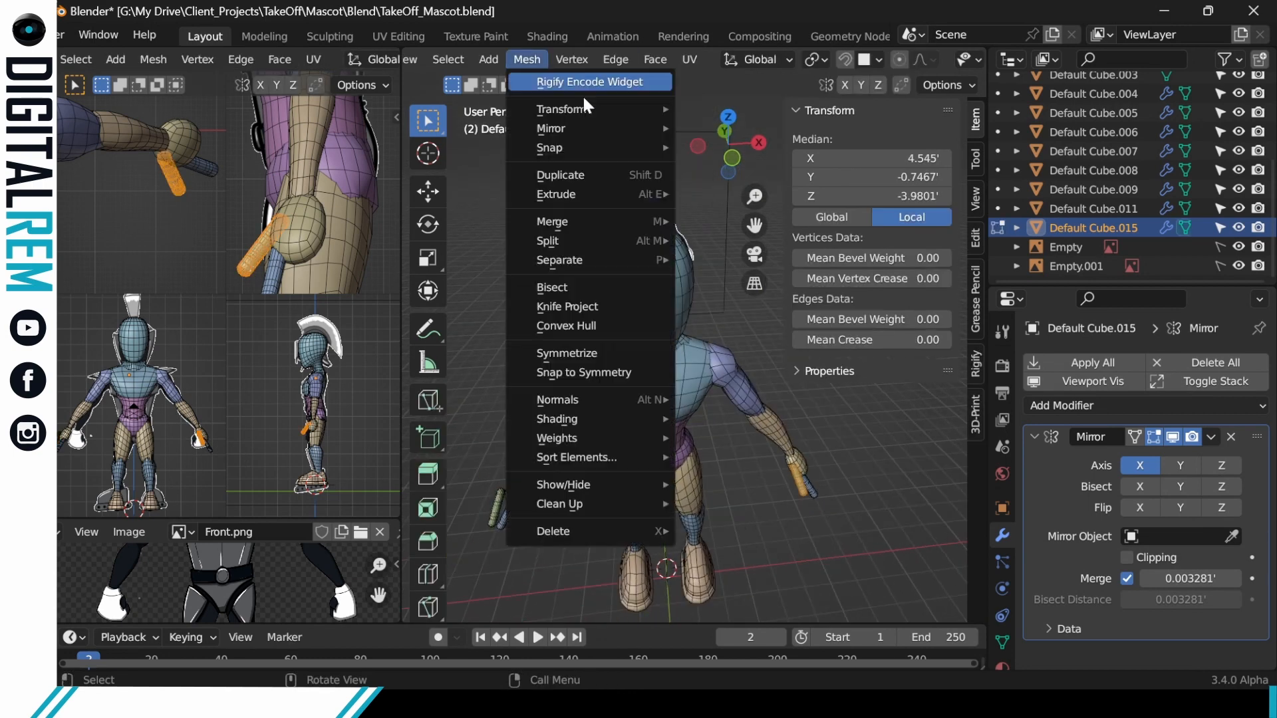
{"action": "left_click", "coordinate": [542, 353]}
{"action": "key", "text": "Tab"}
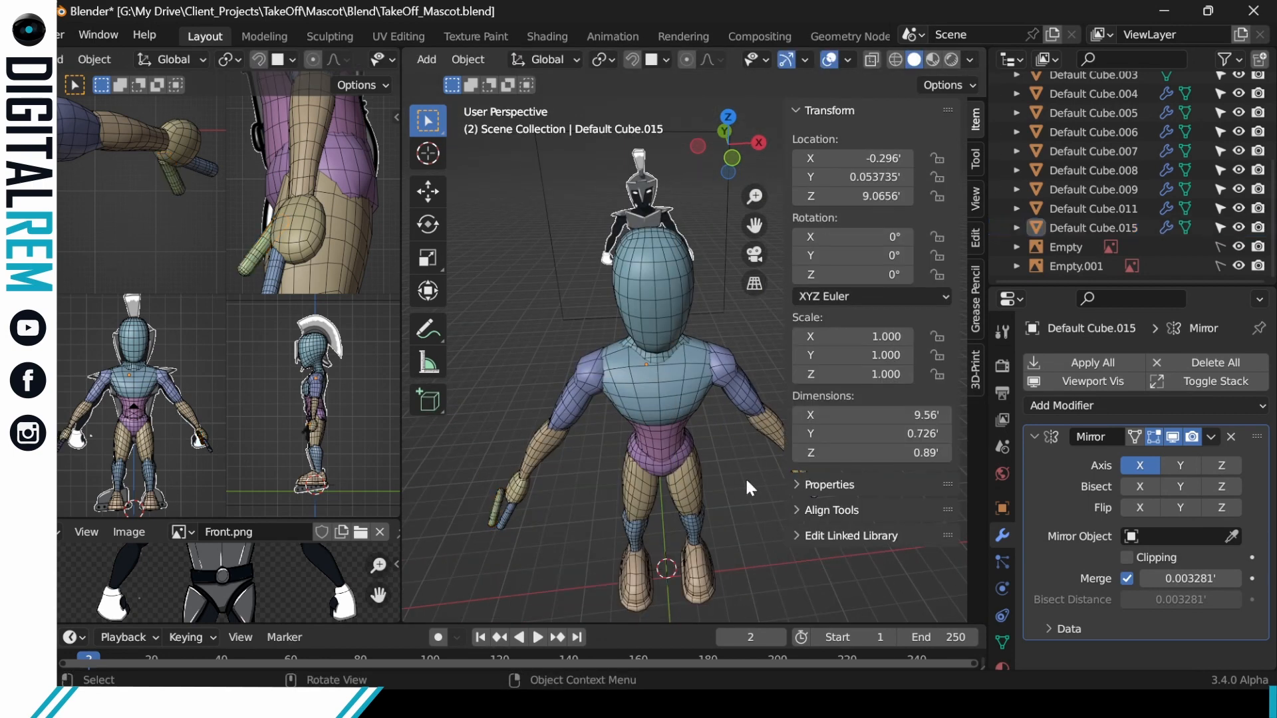
Shift the thumb geometry along the global X axis to line up its mirrored copy with the opposite hand.
{"action": "key", "text": "Return"}
{"action": "left_click", "coordinate": [800, 109]}
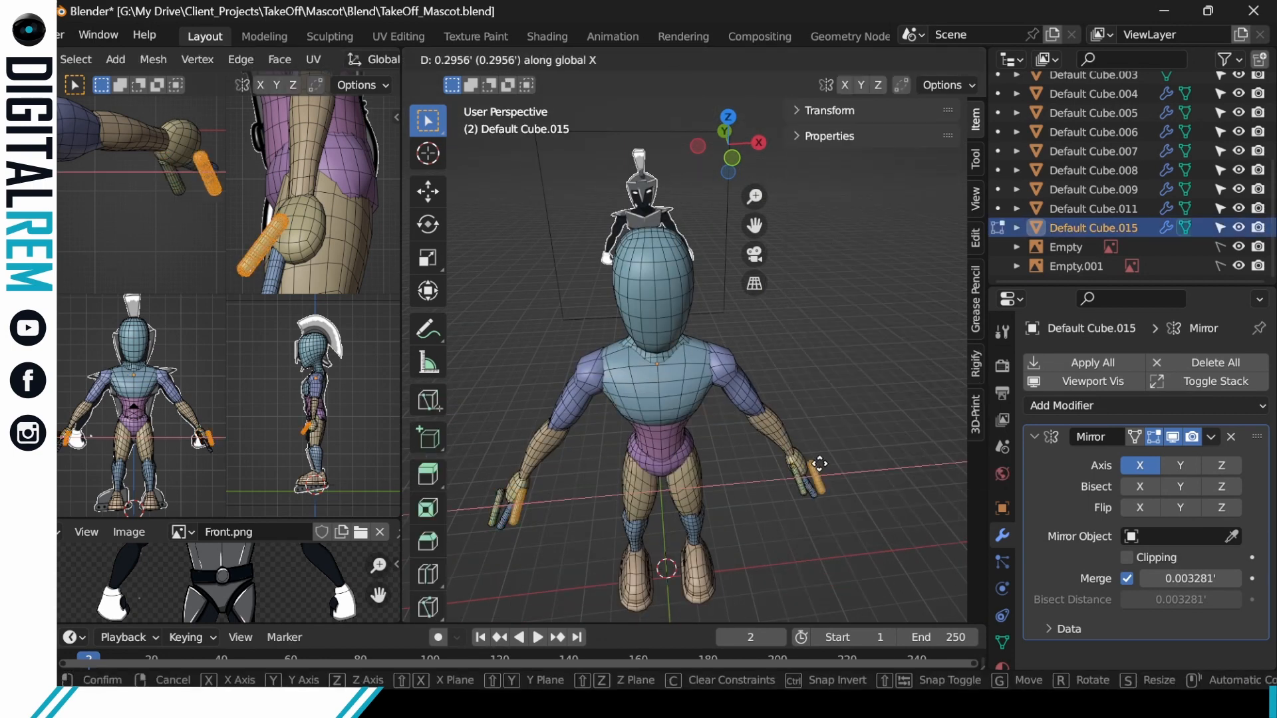
{"action": "left_click", "coordinate": [820, 463]}
{"action": "key", "text": "Tab"}
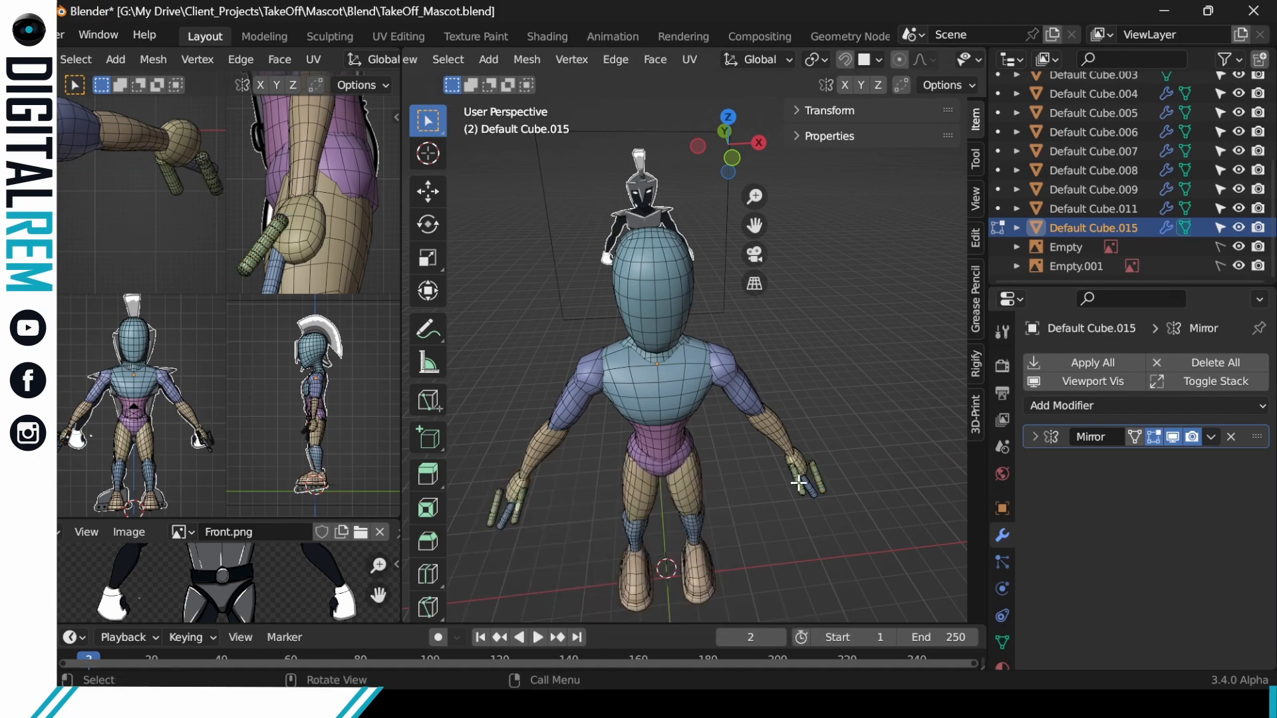
{"action": "key", "text": "g"}
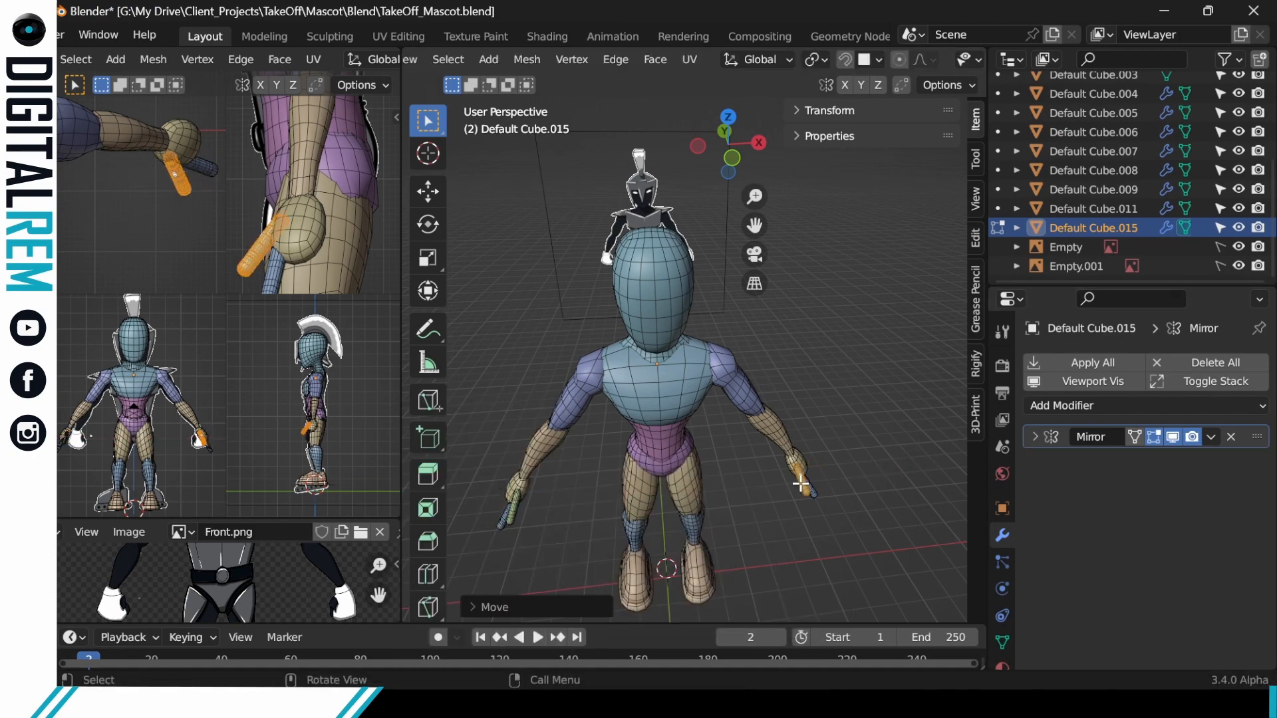
{"action": "mouse_move", "coordinate": [801, 483]}
{"action": "middle_mouse_down"}
{"action": "mouse_move", "coordinate": [807, 393]}
{"action": "mouse_move", "coordinate": [738, 406]}
{"action": "mouse_move", "coordinate": [885, 462]}
{"action": "mouse_move", "coordinate": [750, 368]}
{"action": "middle_mouse_up"}
Select the palm piece, switch it to Sculpt Mode and start reshaping it at the wrist with Elastic Deform.
{"action": "key", "text": "Tab"}
{"action": "left_click", "coordinate": [817, 484]}
{"action": "key", "text": "ctrl+Tab"}
{"action": "left_click", "coordinate": [979, 461]}
{"action": "scroll", "coordinate": [749, 368], "scroll_direction": "up", "scroll_amount": 4}
{"action": "key", "text": "Tab"}
{"action": "left_click", "coordinate": [599, 399]}
{"action": "key", "text": "ctrl+Tab"}
{"action": "left_click_drag", "start_coordinate": [592, 406], "coordinate": [572, 437]}
{"action": "middle_click_drag", "start_coordinate": [572, 437], "coordinate": [550, 414]}
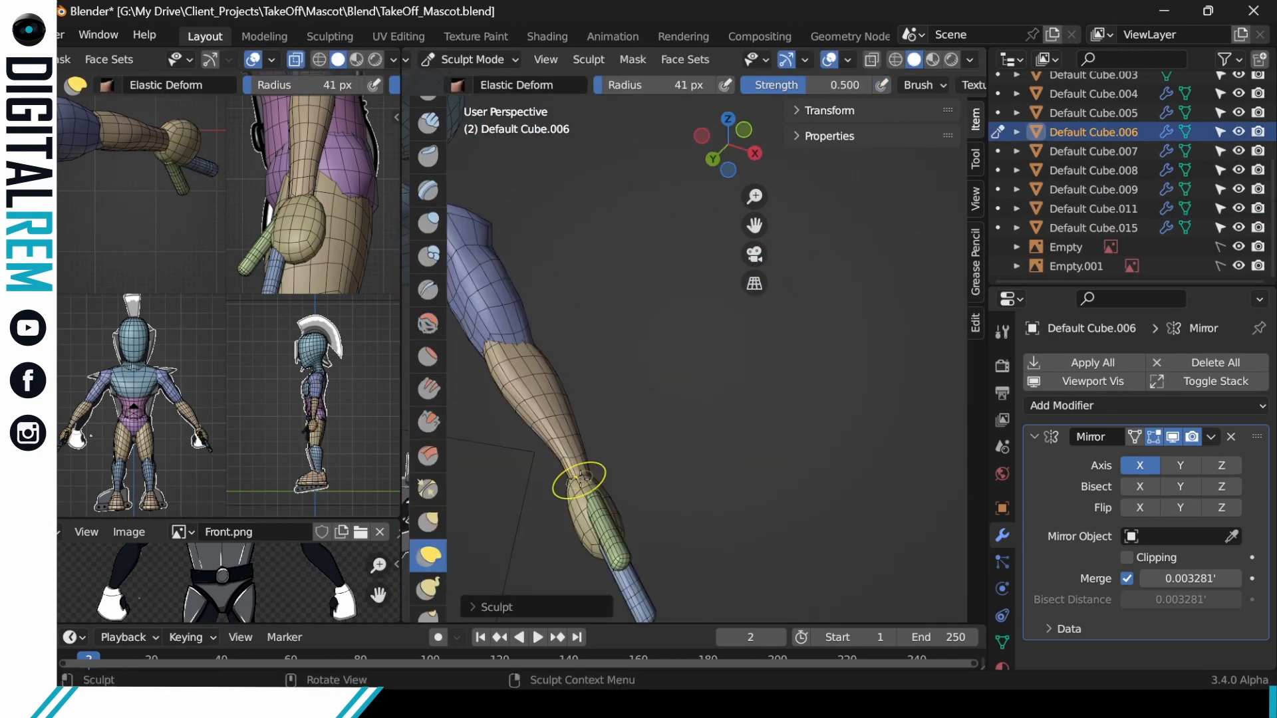
Sculpt the palm with Elastic Deform at a 41 px radius into a flatter hand with a narrow wrist and wide knuckles.
{"action": "mouse_move", "coordinate": [579, 479]}
{"action": "middle_mouse_down"}
{"action": "mouse_move", "coordinate": [547, 465]}
{"action": "mouse_move", "coordinate": [699, 425]}
{"action": "middle_mouse_up"}
{"action": "left_click_drag", "start_coordinate": [508, 436], "coordinate": [521, 430]}
{"action": "middle_click_drag", "start_coordinate": [521, 431], "coordinate": [534, 425]}
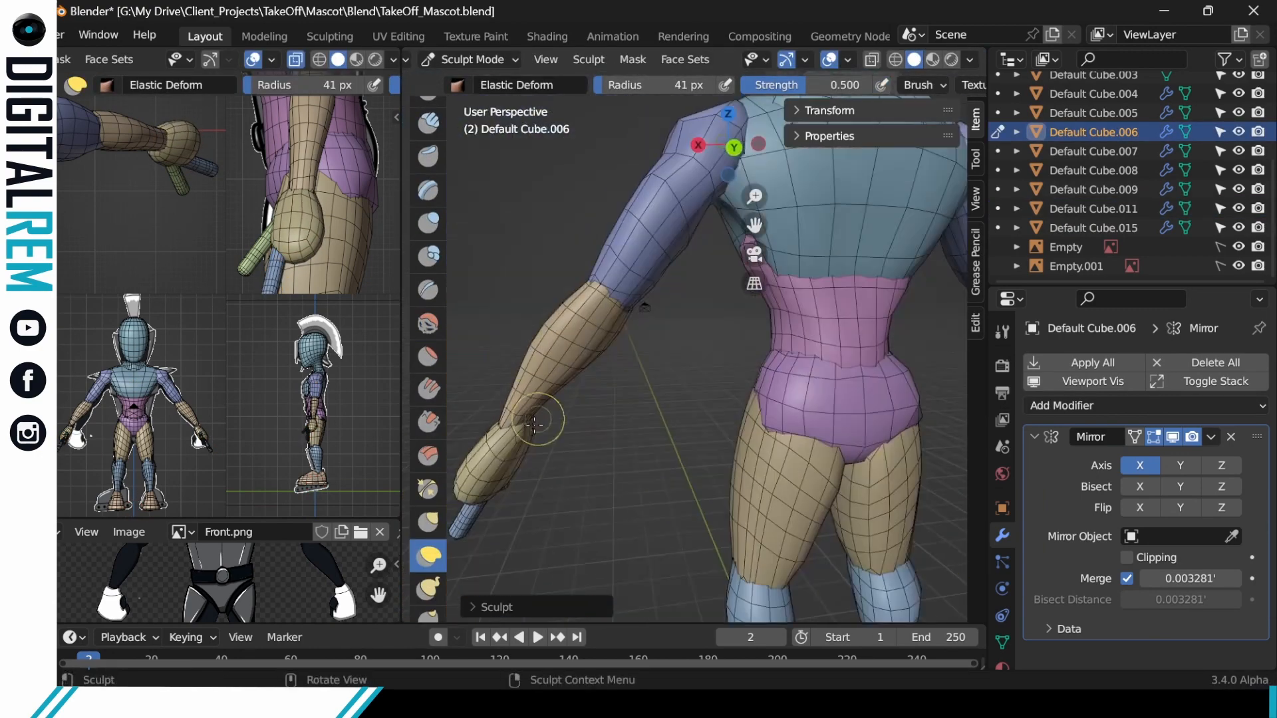
{"action": "left_click_drag", "start_coordinate": [532, 424], "coordinate": [522, 420]}
{"action": "mouse_move", "coordinate": [525, 420]}
{"action": "middle_mouse_down"}
{"action": "mouse_move", "coordinate": [665, 426]}
{"action": "mouse_move", "coordinate": [577, 426]}
{"action": "middle_mouse_up"}
{"action": "mouse_move", "coordinate": [522, 432]}
{"action": "left_mouse_down"}
{"action": "mouse_move", "coordinate": [512, 437]}
{"action": "mouse_move", "coordinate": [557, 445]}
{"action": "left_mouse_up"}
{"action": "mouse_move", "coordinate": [558, 445]}
{"action": "middle_mouse_down"}
{"action": "mouse_move", "coordinate": [618, 426]}
{"action": "mouse_move", "coordinate": [595, 412]}
{"action": "middle_mouse_up"}
{"action": "left_click_drag", "start_coordinate": [558, 405], "coordinate": [568, 405]}
{"action": "mouse_move", "coordinate": [568, 405]}
{"action": "middle_mouse_down"}
{"action": "mouse_move", "coordinate": [579, 426]}
{"action": "mouse_move", "coordinate": [599, 418]}
{"action": "mouse_move", "coordinate": [597, 403]}
{"action": "middle_mouse_up"}
{"action": "left_click_drag", "start_coordinate": [507, 467], "coordinate": [508, 464]}
{"action": "mouse_move", "coordinate": [509, 465]}
{"action": "middle_mouse_down"}
{"action": "mouse_move", "coordinate": [522, 436]}
{"action": "mouse_move", "coordinate": [566, 429]}
{"action": "mouse_move", "coordinate": [540, 367]}
{"action": "mouse_move", "coordinate": [596, 415]}
{"action": "mouse_move", "coordinate": [685, 350]}
{"action": "mouse_move", "coordinate": [623, 336]}
{"action": "middle_mouse_up"}
{"action": "scroll", "coordinate": [521, 413], "scroll_direction": "down", "scroll_amount": 3}
{"action": "scroll", "coordinate": [540, 368], "scroll_direction": "up", "scroll_amount": 4}
{"action": "scroll", "coordinate": [540, 367], "scroll_direction": "down", "scroll_amount": 4}
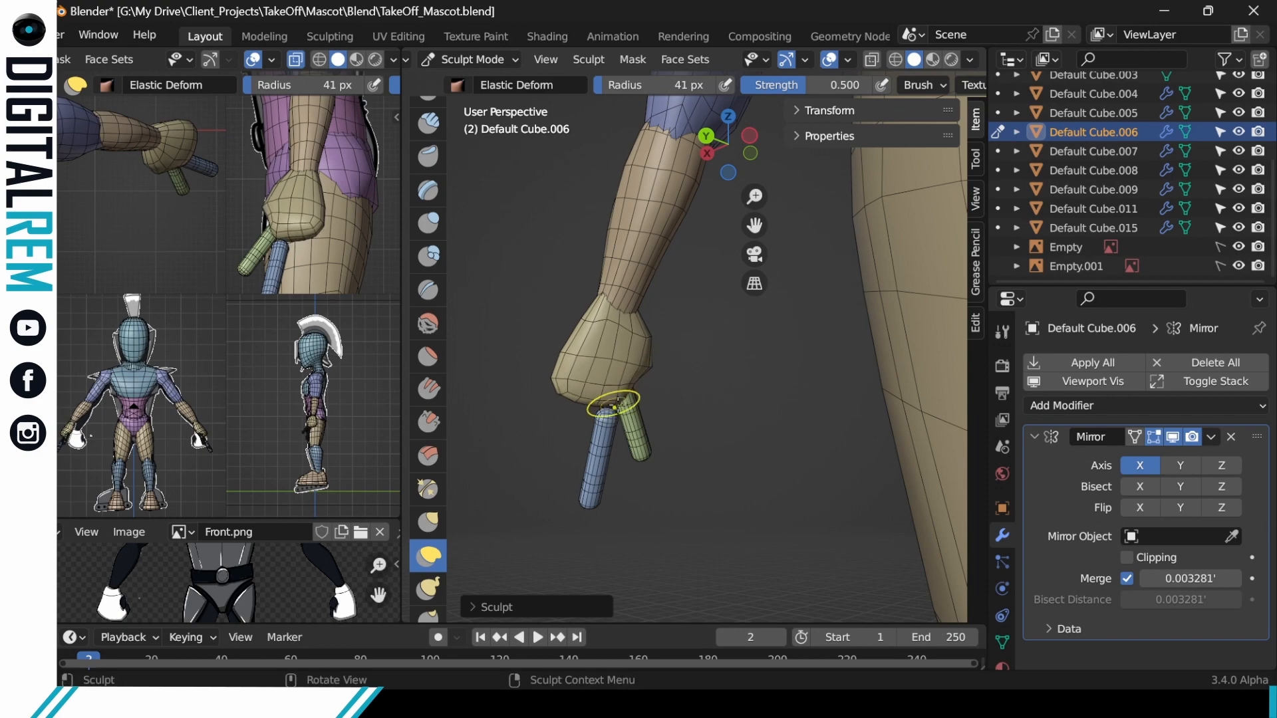
Open the thumb in Edit Mode and move it against the lower inner side of the reshaped palm.
{"action": "key", "text": "ctrl+Tab"}
{"action": "left_click", "coordinate": [422, 397]}
{"action": "left_click", "coordinate": [618, 444]}
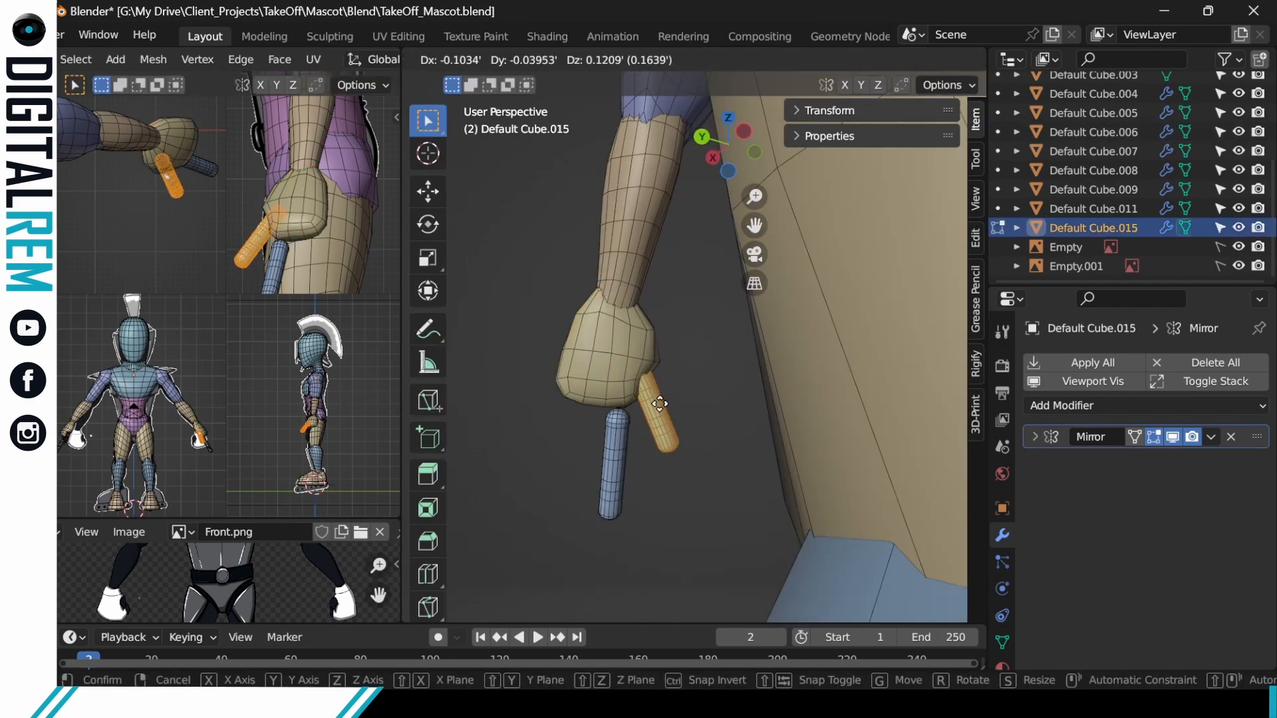
{"action": "key", "text": "Tab"}
{"action": "mouse_move", "coordinate": [633, 408]}
{"action": "middle_mouse_down"}
{"action": "mouse_move", "coordinate": [672, 380]}
{"action": "mouse_move", "coordinate": [627, 416]}
{"action": "mouse_move", "coordinate": [689, 342]}
{"action": "mouse_move", "coordinate": [671, 279]}
{"action": "middle_mouse_up"}
Reposition and tilt the blue finger so its base meets the palm's lower edge near the thumb.
{"action": "key", "text": "ctrl+Tab"}
{"action": "left_click", "coordinate": [668, 399]}
{"action": "middle_click_drag", "start_coordinate": [668, 399], "coordinate": [691, 415]}
{"action": "key", "text": "ctrl+Tab"}
{"action": "left_click", "coordinate": [653, 460]}
{"action": "mouse_move", "coordinate": [653, 460]}
{"action": "middle_mouse_down"}
{"action": "mouse_move", "coordinate": [681, 429]}
{"action": "mouse_move", "coordinate": [680, 389]}
{"action": "middle_mouse_up"}
{"action": "scroll", "coordinate": [665, 383], "scroll_direction": "up", "scroll_amount": 3}
{"action": "mouse_move", "coordinate": [565, 426]}
{"action": "middle_mouse_down", "text": "shift"}
{"action": "mouse_move", "coordinate": [621, 361]}
{"action": "mouse_move", "coordinate": [618, 320]}
{"action": "mouse_move", "coordinate": [596, 354]}
{"action": "mouse_move", "coordinate": [586, 342]}
{"action": "mouse_move", "coordinate": [641, 327]}
{"action": "mouse_move", "coordinate": [725, 343]}
{"action": "mouse_move", "coordinate": [765, 319]}
{"action": "mouse_move", "coordinate": [754, 259]}
{"action": "middle_mouse_up", "text": "shift"}
Put the palm in Sculpt Mode and refine its shape around the thumb and finger bases.
{"action": "key", "text": "ctrl+Tab"}
{"action": "key", "text": "x"}
{"action": "key", "text": "KP_5"}
{"action": "key", "text": "KP_0"}
{"action": "middle_click_drag", "start_coordinate": [756, 194], "coordinate": [609, 302]}
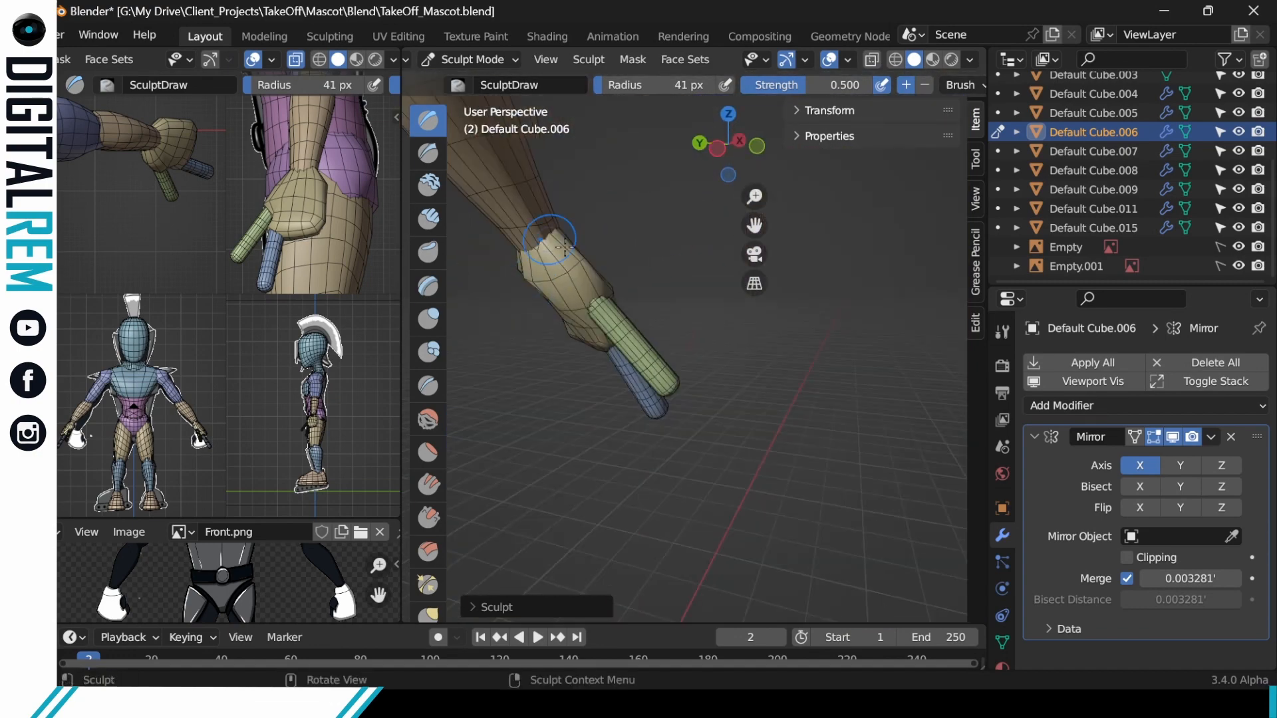
{"action": "scroll", "coordinate": [500, 255], "scroll_direction": "down", "scroll_amount": 4}
{"action": "middle_click_drag", "start_coordinate": [500, 255], "coordinate": [730, 389]}
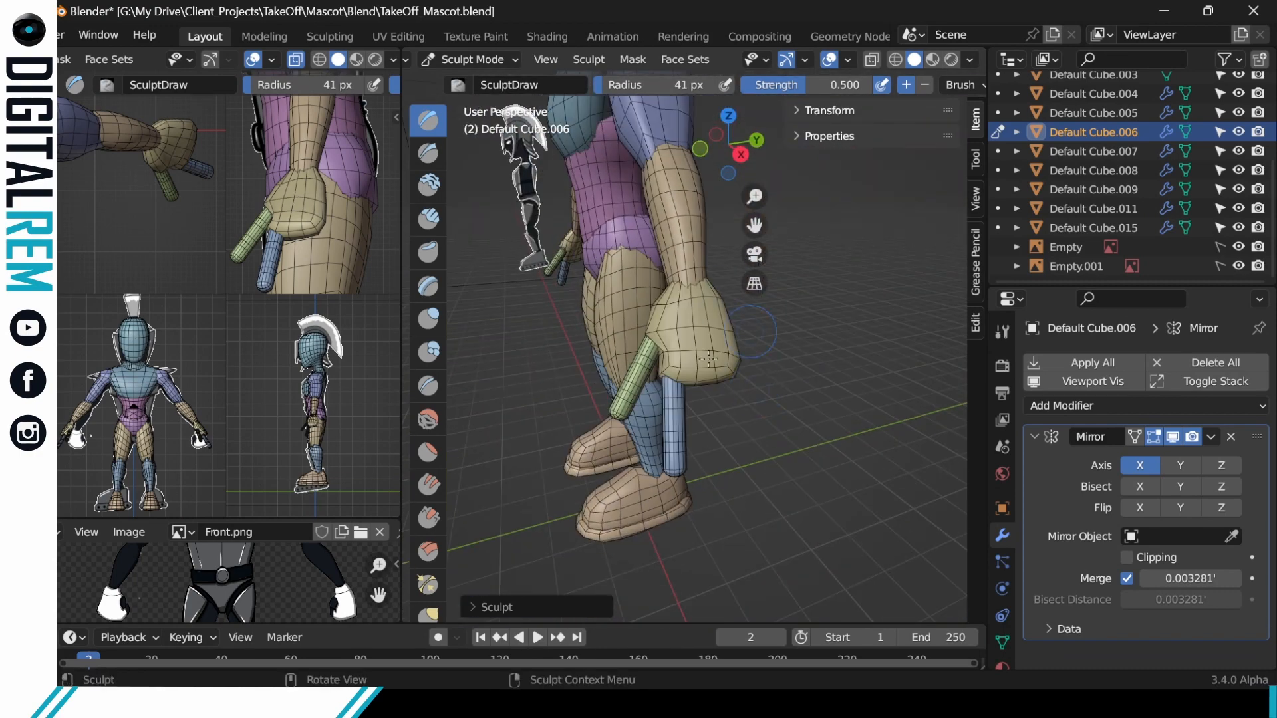
Switch sculpting to the thumb piece and bend it with Elastic Deform, widening its base against the palm.
{"action": "key", "text": "alt+q"}
{"action": "middle_click_drag", "start_coordinate": [638, 372], "coordinate": [698, 286]}
{"action": "scroll", "coordinate": [428, 466], "scroll_direction": "down", "scroll_amount": 4}
{"action": "left_click", "coordinate": [428, 527]}
{"action": "left_click_drag", "start_coordinate": [559, 283], "coordinate": [574, 256]}
{"action": "mouse_move", "coordinate": [574, 256]}
{"action": "middle_mouse_down"}
{"action": "mouse_move", "coordinate": [692, 251]}
{"action": "mouse_move", "coordinate": [618, 257]}
{"action": "middle_mouse_up"}
{"action": "left_click_drag", "start_coordinate": [548, 263], "coordinate": [536, 245]}
{"action": "mouse_move", "coordinate": [536, 245]}
{"action": "middle_mouse_down"}
{"action": "mouse_move", "coordinate": [585, 242]}
{"action": "mouse_move", "coordinate": [608, 279]}
{"action": "middle_mouse_up"}
{"action": "scroll", "coordinate": [585, 242], "scroll_direction": "down", "scroll_amount": 4}
{"action": "left_click_drag", "start_coordinate": [598, 234], "coordinate": [586, 229]}
{"action": "middle_click_drag", "start_coordinate": [610, 236], "coordinate": [627, 220]}
Smooth the thumb's surface and refine its bend and rounded tip from several sides.
{"action": "middle_click_drag", "start_coordinate": [609, 177], "coordinate": [615, 213]}
{"action": "left_click_drag", "start_coordinate": [615, 213], "coordinate": [628, 229], "text": "shift"}
{"action": "mouse_move", "coordinate": [628, 229]}
{"action": "middle_mouse_down"}
{"action": "mouse_move", "coordinate": [608, 201]}
{"action": "mouse_move", "coordinate": [639, 266]}
{"action": "mouse_move", "coordinate": [665, 272]}
{"action": "mouse_move", "coordinate": [619, 313]}
{"action": "middle_mouse_up"}
{"action": "left_click_drag", "start_coordinate": [621, 356], "coordinate": [598, 346]}
{"action": "mouse_move", "coordinate": [585, 319]}
{"action": "middle_mouse_down"}
{"action": "mouse_move", "coordinate": [648, 314]}
{"action": "mouse_move", "coordinate": [569, 266]}
{"action": "middle_mouse_up"}
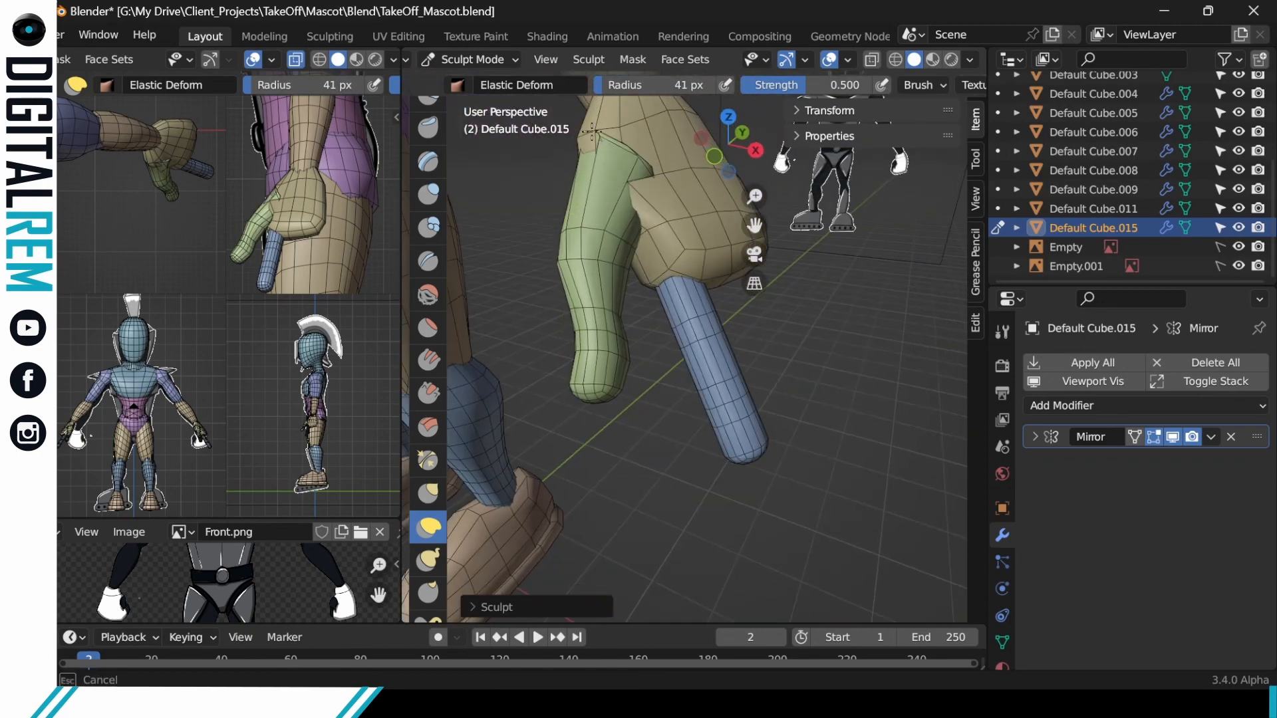
{"action": "middle_click_drag", "start_coordinate": [591, 132], "coordinate": [555, 346]}
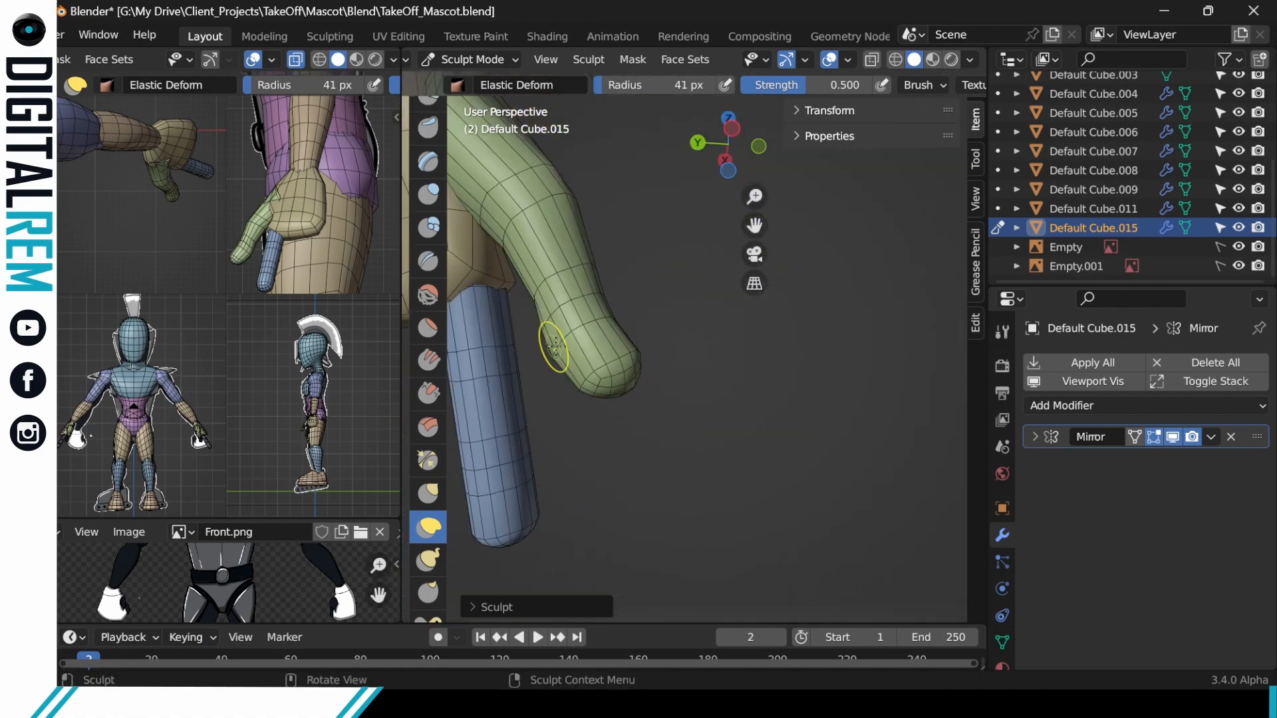
{"action": "mouse_move", "coordinate": [632, 355]}
{"action": "middle_mouse_down"}
{"action": "mouse_move", "coordinate": [562, 370]}
{"action": "mouse_move", "coordinate": [659, 276]}
{"action": "mouse_move", "coordinate": [576, 362]}
{"action": "mouse_move", "coordinate": [600, 387]}
{"action": "mouse_move", "coordinate": [586, 332]}
{"action": "middle_mouse_up"}
{"action": "left_click_drag", "start_coordinate": [588, 293], "coordinate": [602, 309], "text": "shift"}
{"action": "mouse_move", "coordinate": [602, 309]}
{"action": "middle_mouse_down"}
{"action": "mouse_move", "coordinate": [659, 299]}
{"action": "mouse_move", "coordinate": [566, 316]}
{"action": "mouse_move", "coordinate": [561, 297]}
{"action": "mouse_move", "coordinate": [493, 332]}
{"action": "mouse_move", "coordinate": [506, 379]}
{"action": "middle_mouse_up"}
{"action": "mouse_move", "coordinate": [572, 359]}
{"action": "middle_mouse_down"}
{"action": "mouse_move", "coordinate": [526, 412]}
{"action": "mouse_move", "coordinate": [536, 406]}
{"action": "mouse_move", "coordinate": [466, 279]}
{"action": "middle_mouse_up"}
Select the straight blue finger and put it in Sculpt Mode with Elastic Deform at a 56 px radius.
{"action": "key", "text": "ctrl+Tab"}
{"action": "left_click", "coordinate": [615, 414]}
{"action": "key", "text": "ctrl+Tab"}
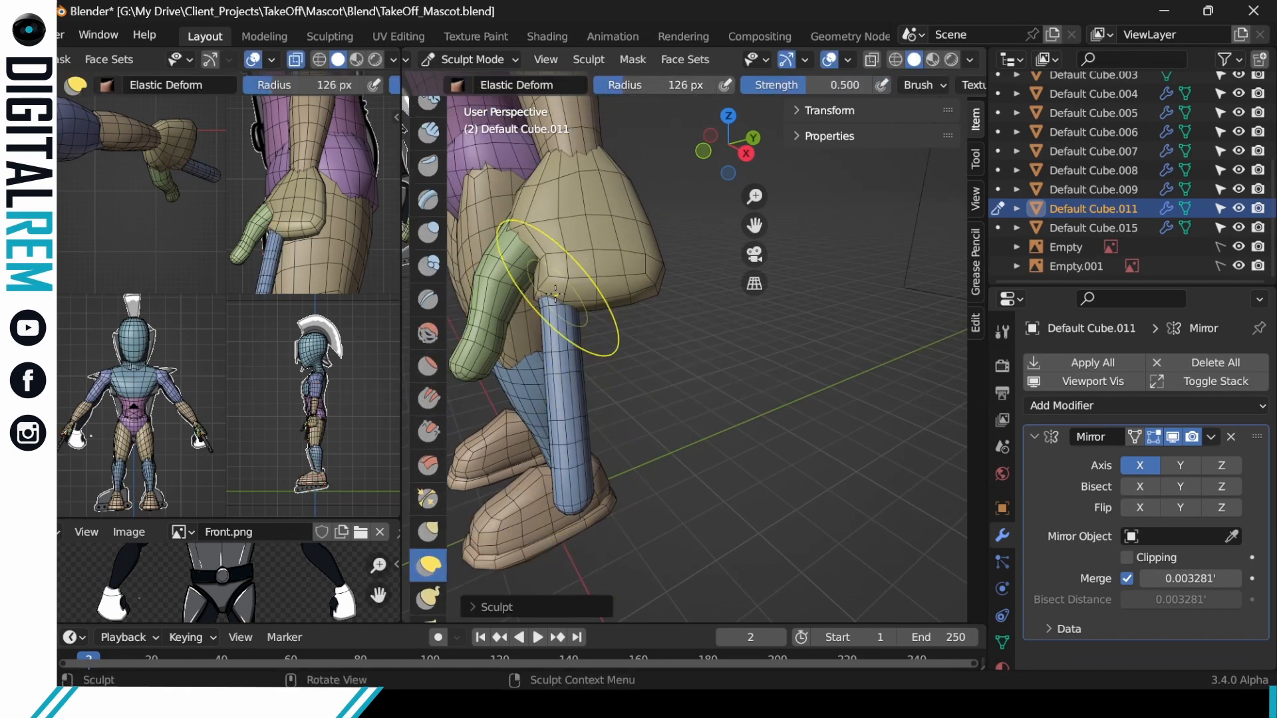
{"action": "middle_click_drag", "start_coordinate": [701, 370], "coordinate": [629, 459], "text": "ctrl"}
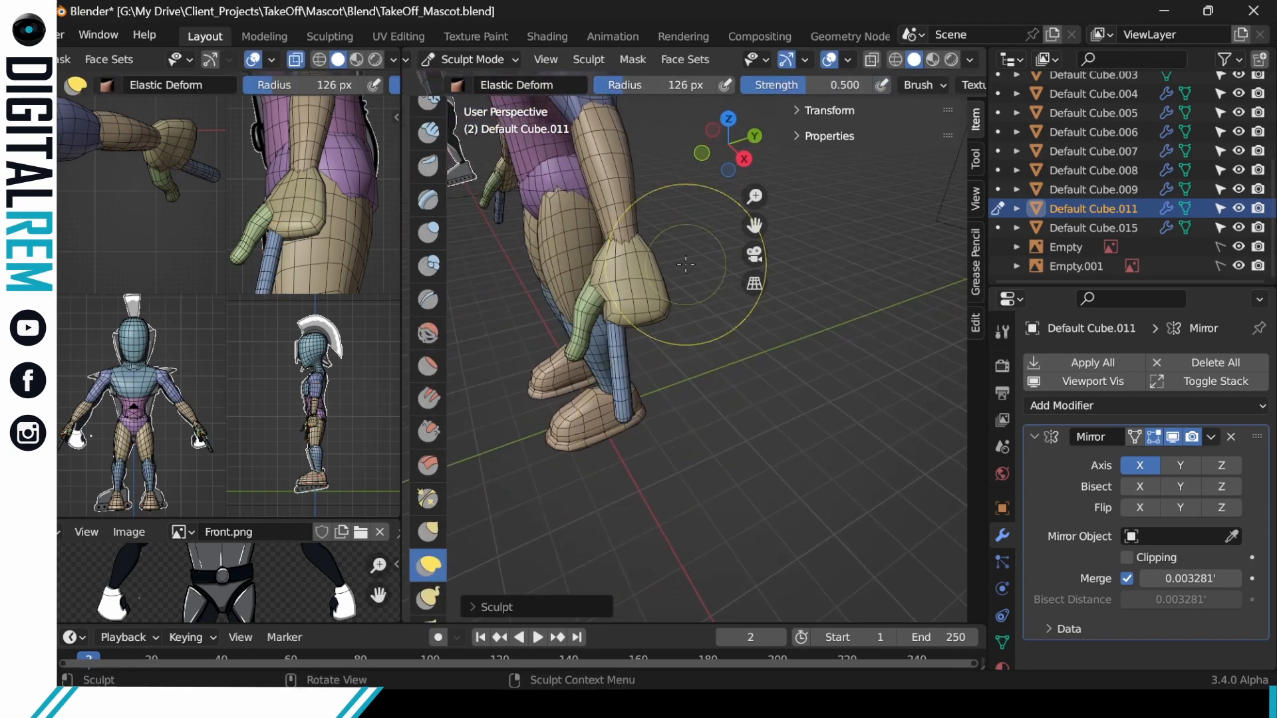
{"action": "key", "text": "alt+q"}
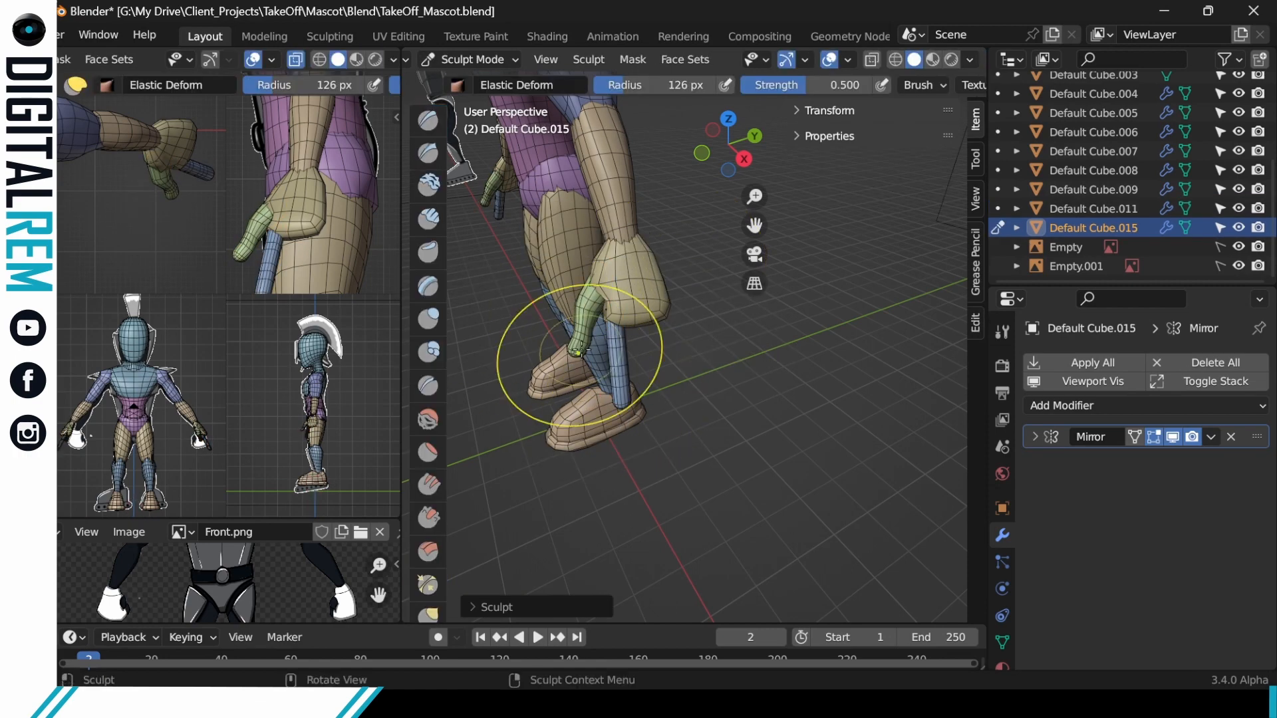
{"action": "key", "text": "ctrl+Tab"}
{"action": "left_click", "coordinate": [550, 301]}
{"action": "key", "text": "ctrl+Tab"}
{"action": "left_click", "coordinate": [613, 458]}
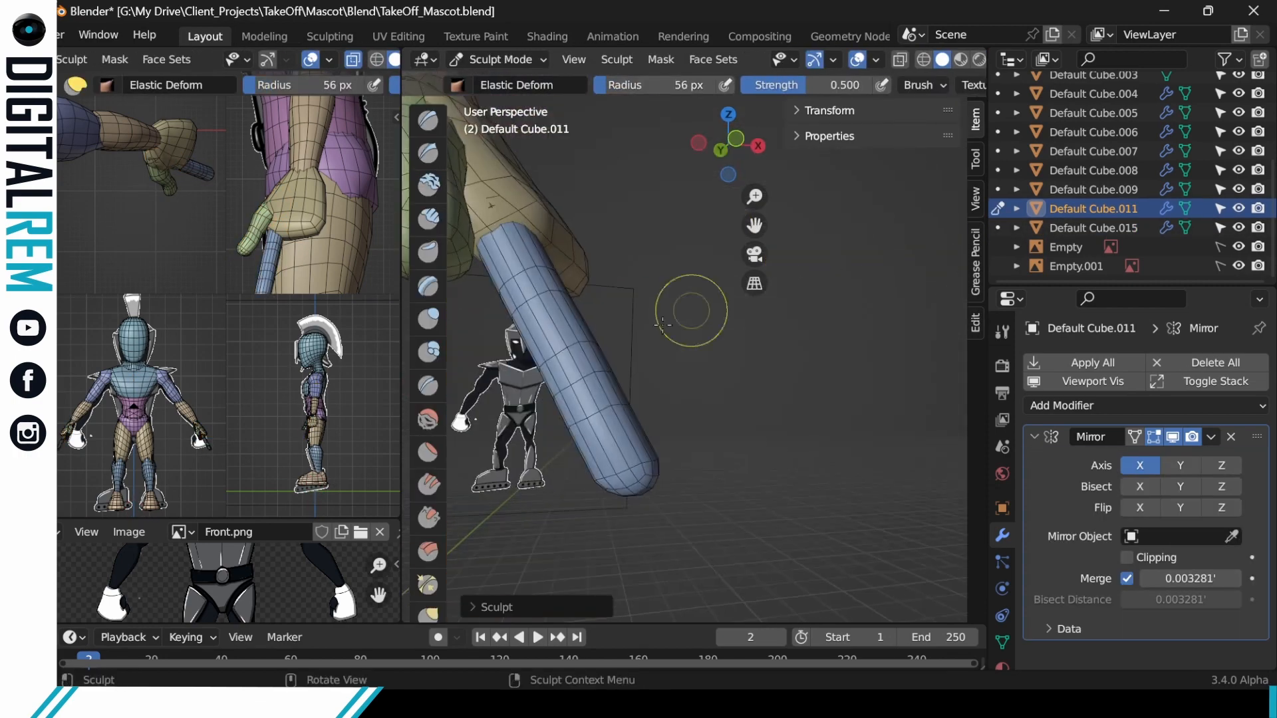
Sculpt the blue finger into a slightly bent shape with defined joints.
{"action": "middle_click_drag", "start_coordinate": [662, 323], "coordinate": [611, 267]}
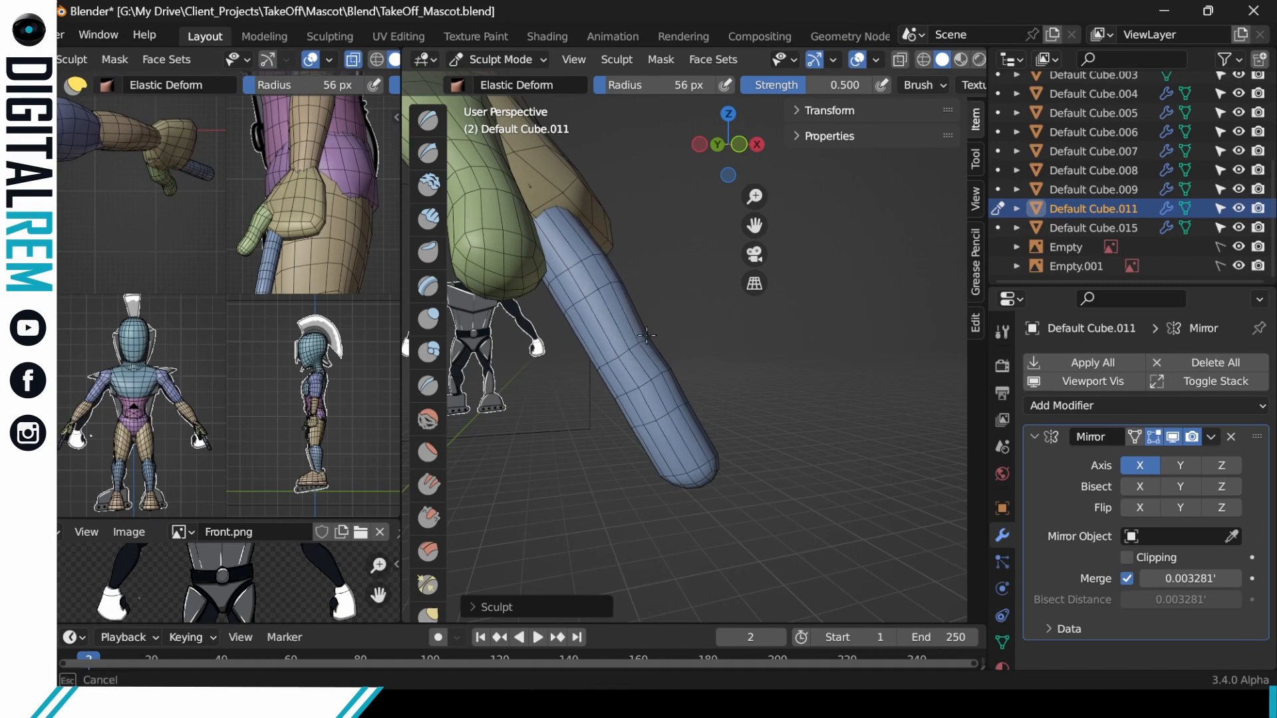
{"action": "mouse_move", "coordinate": [646, 335]}
{"action": "middle_mouse_down"}
{"action": "mouse_move", "coordinate": [676, 399]}
{"action": "mouse_move", "coordinate": [798, 306]}
{"action": "mouse_move", "coordinate": [675, 303]}
{"action": "mouse_move", "coordinate": [664, 276]}
{"action": "mouse_move", "coordinate": [741, 376]}
{"action": "mouse_move", "coordinate": [624, 307]}
{"action": "middle_mouse_up"}
{"action": "key", "text": "Tab"}
{"action": "key", "text": "Tab"}
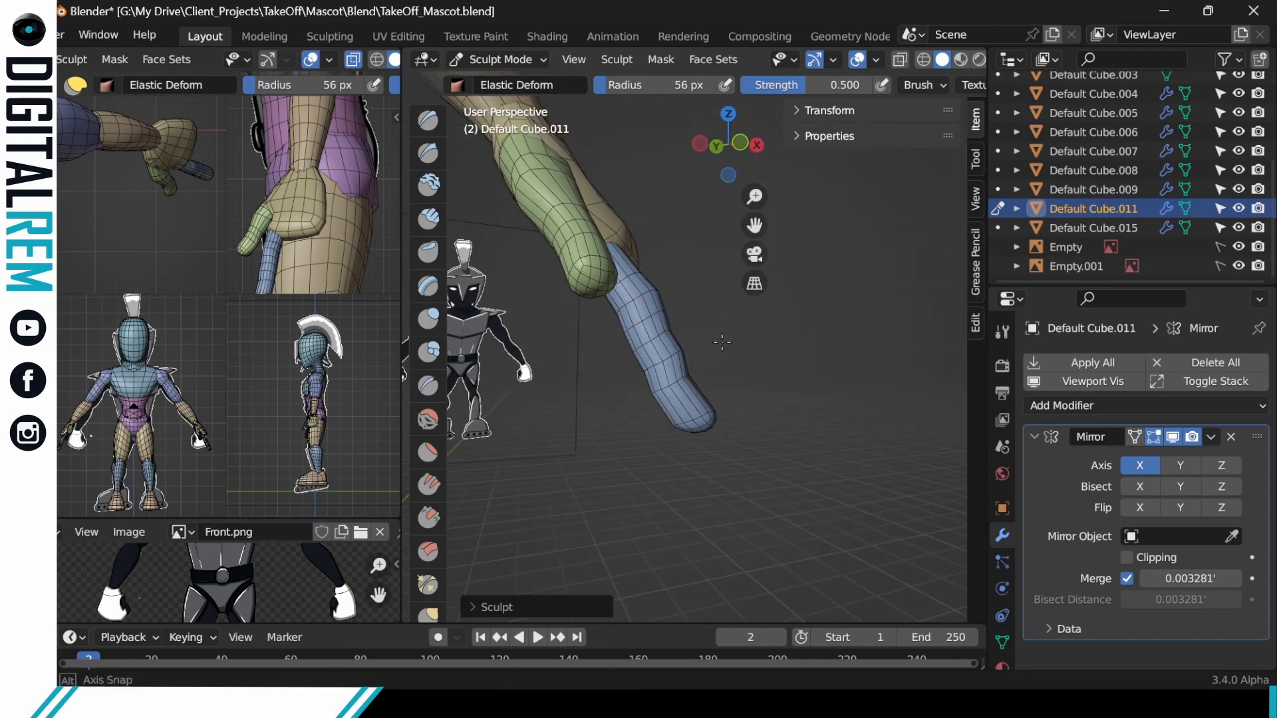
{"action": "middle_click_drag", "start_coordinate": [722, 343], "coordinate": [758, 314]}
{"action": "middle_click_drag", "start_coordinate": [594, 298], "coordinate": [718, 228]}
Duplicate the straight blue finger and open the copy in Edit Mode with the Loop Cut tool.
{"action": "key", "text": "ctrl+Tab"}
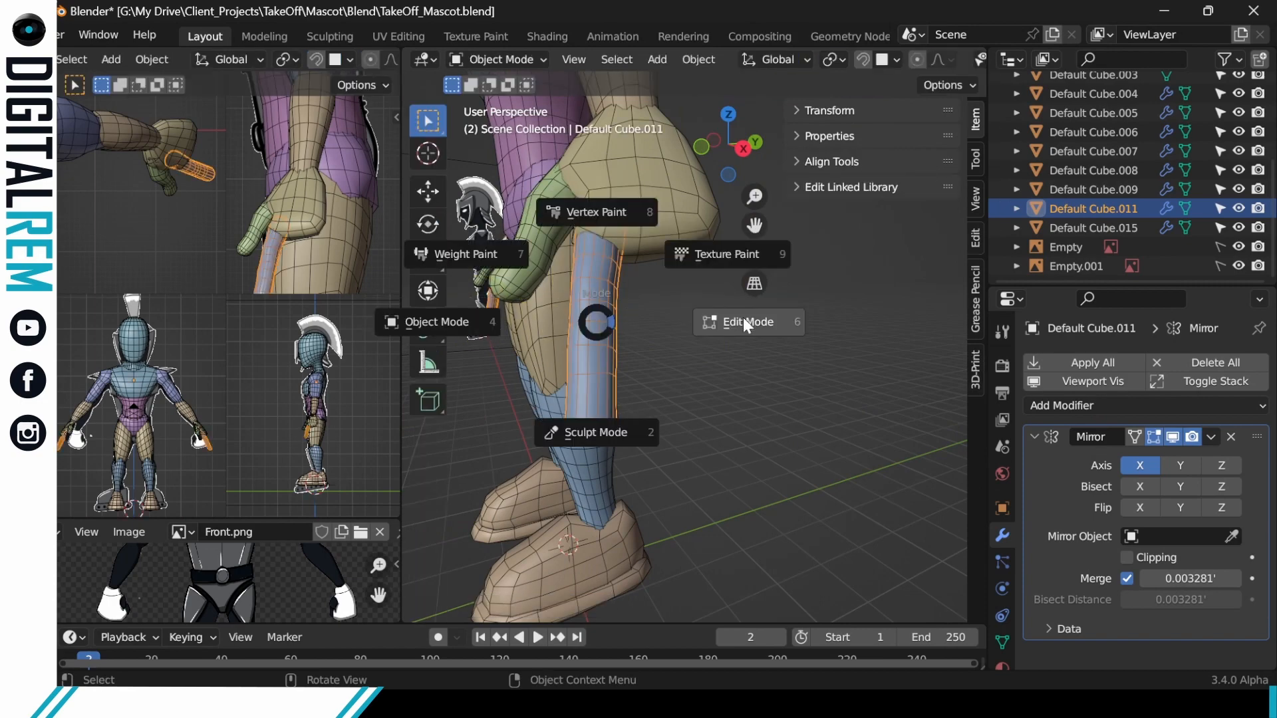
{"action": "left_click", "coordinate": [601, 317]}
{"action": "key", "text": "Tab"}
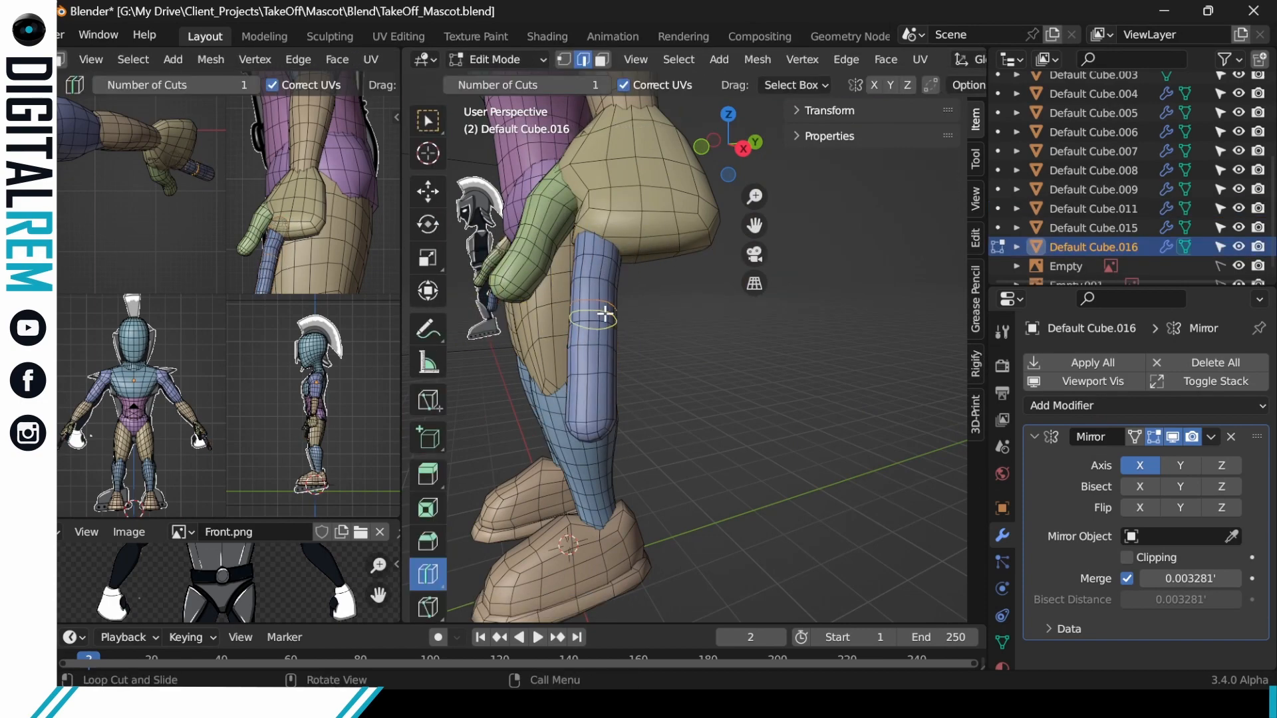
{"action": "left_click", "coordinate": [648, 326]}
{"action": "middle_click_drag", "start_coordinate": [648, 326], "coordinate": [724, 174]}
{"action": "key", "text": "ctrl+z"}
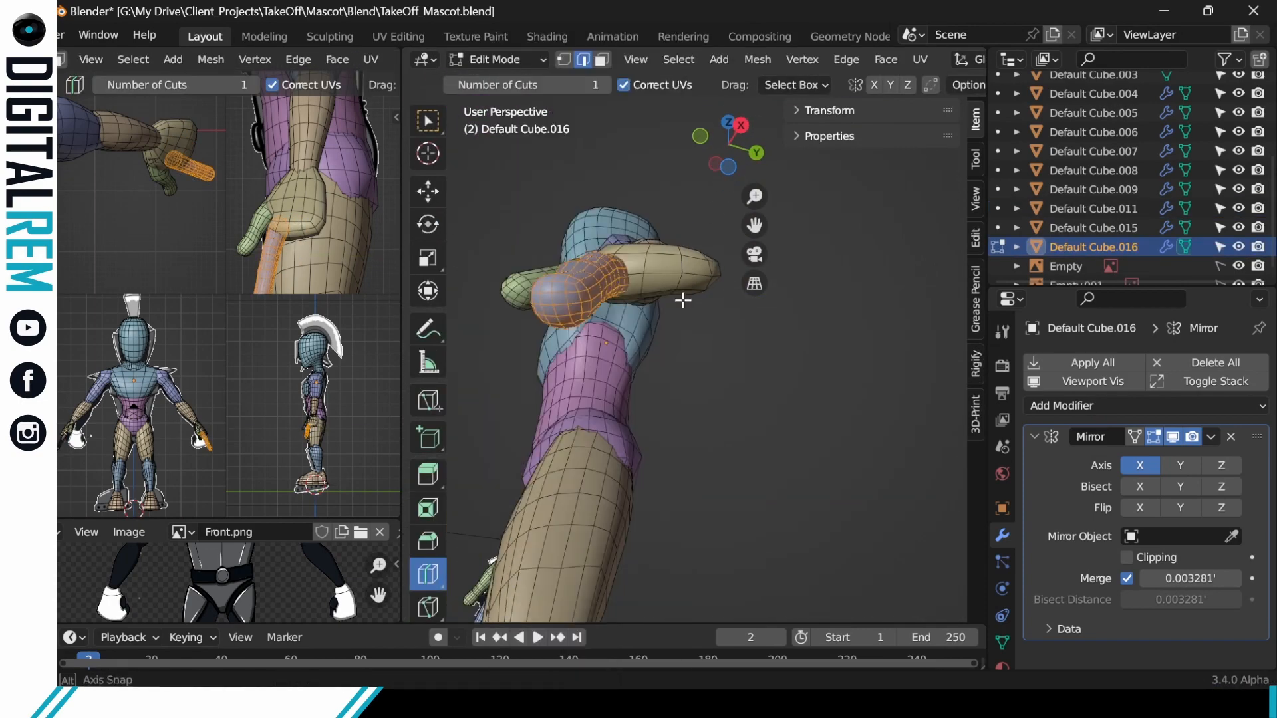
Move the duplicated finger beside the original blue finger at the palm's lower edge.
{"action": "key", "text": "ctrl+Tab"}
{"action": "key", "text": "w"}
{"action": "key", "text": "g"}
{"action": "left_click", "coordinate": [637, 294]}
{"action": "mouse_move", "coordinate": [637, 293]}
{"action": "middle_mouse_down"}
{"action": "mouse_move", "coordinate": [672, 371]}
{"action": "mouse_move", "coordinate": [599, 316]}
{"action": "mouse_move", "coordinate": [639, 358]}
{"action": "mouse_move", "coordinate": [566, 373]}
{"action": "middle_mouse_up"}
{"action": "left_click", "coordinate": [646, 339]}
{"action": "key", "text": "g"}
{"action": "left_click", "coordinate": [590, 373]}
Duplicate the finger twice more and place the copies side by side to complete the four fingers.
{"action": "key", "text": "ctrl+Tab"}
{"action": "key", "text": "ctrl+Tab"}
{"action": "key", "text": "shift+d"}
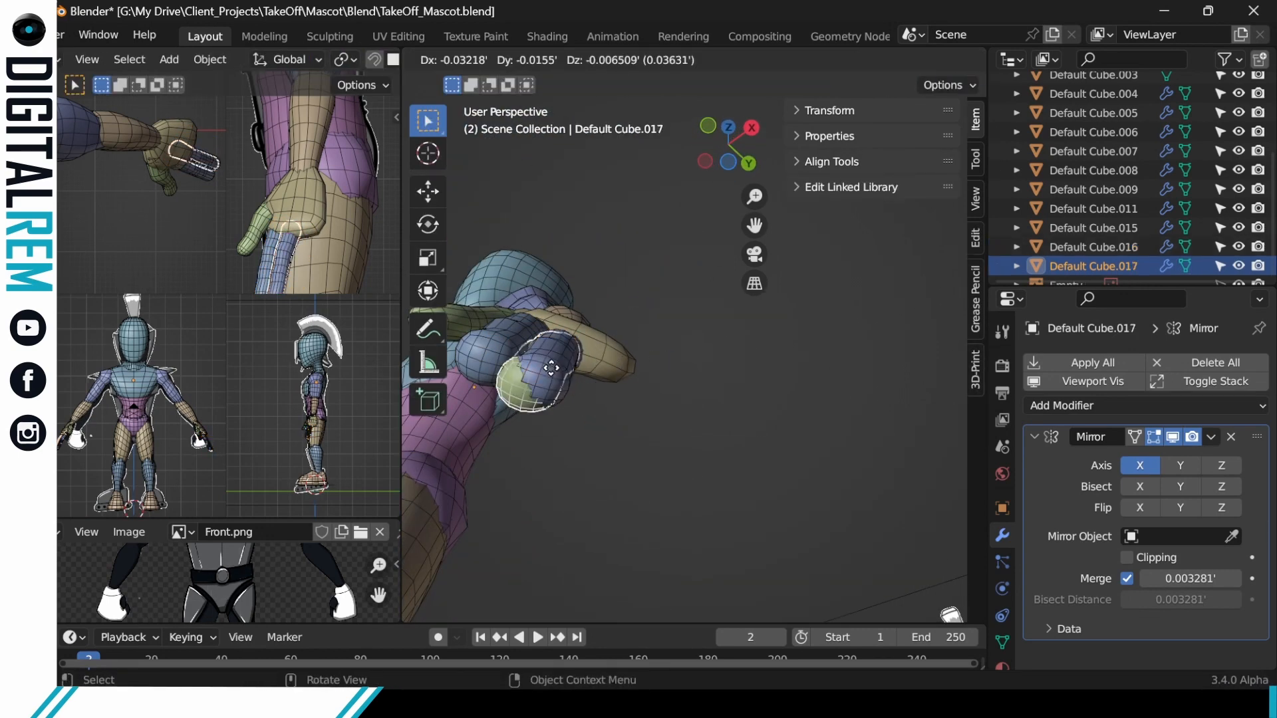
{"action": "left_click", "coordinate": [677, 361]}
{"action": "key", "text": "g"}
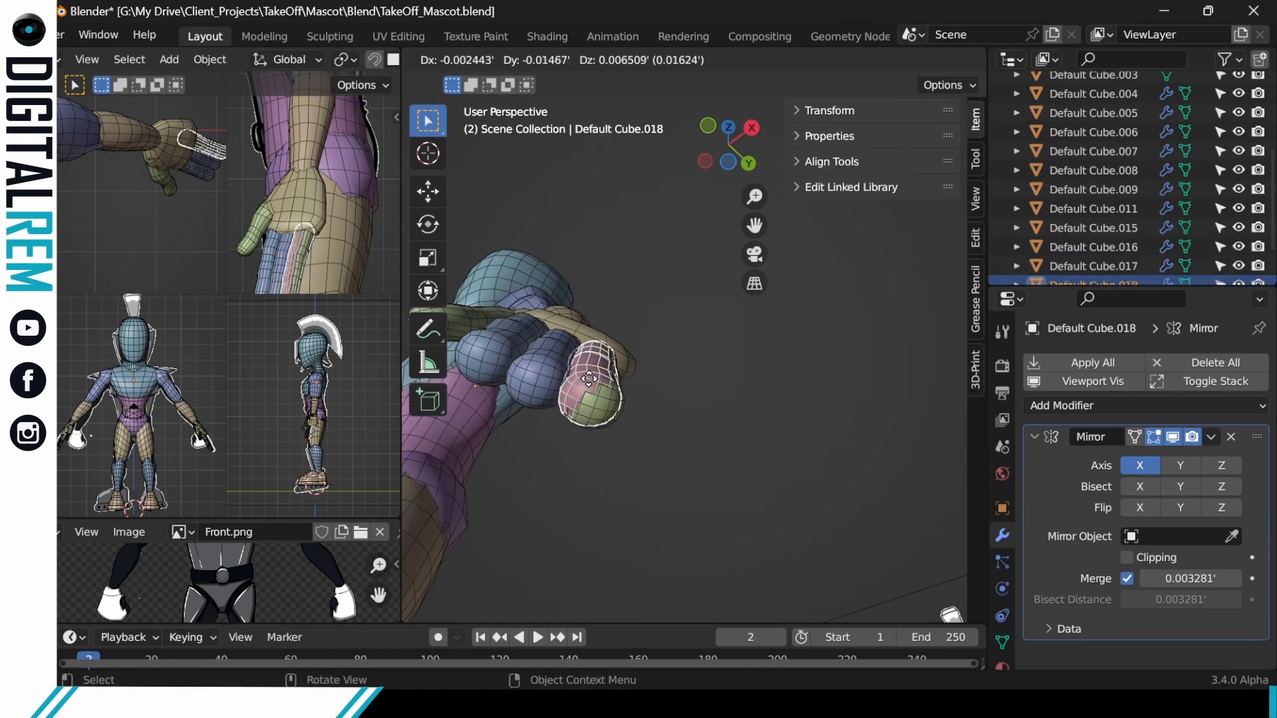
{"action": "left_click", "coordinate": [588, 379]}
Shift the outermost finger's mesh towards the palm's edge and open the second finger in Edit Mode.
{"action": "key", "text": "Tab"}
{"action": "key", "text": "g"}
{"action": "left_click", "coordinate": [655, 394]}
{"action": "middle_click_drag", "start_coordinate": [627, 356], "coordinate": [533, 416]}
{"action": "key", "text": "Tab"}
{"action": "left_click", "coordinate": [533, 416]}
{"action": "key", "text": "Tab"}
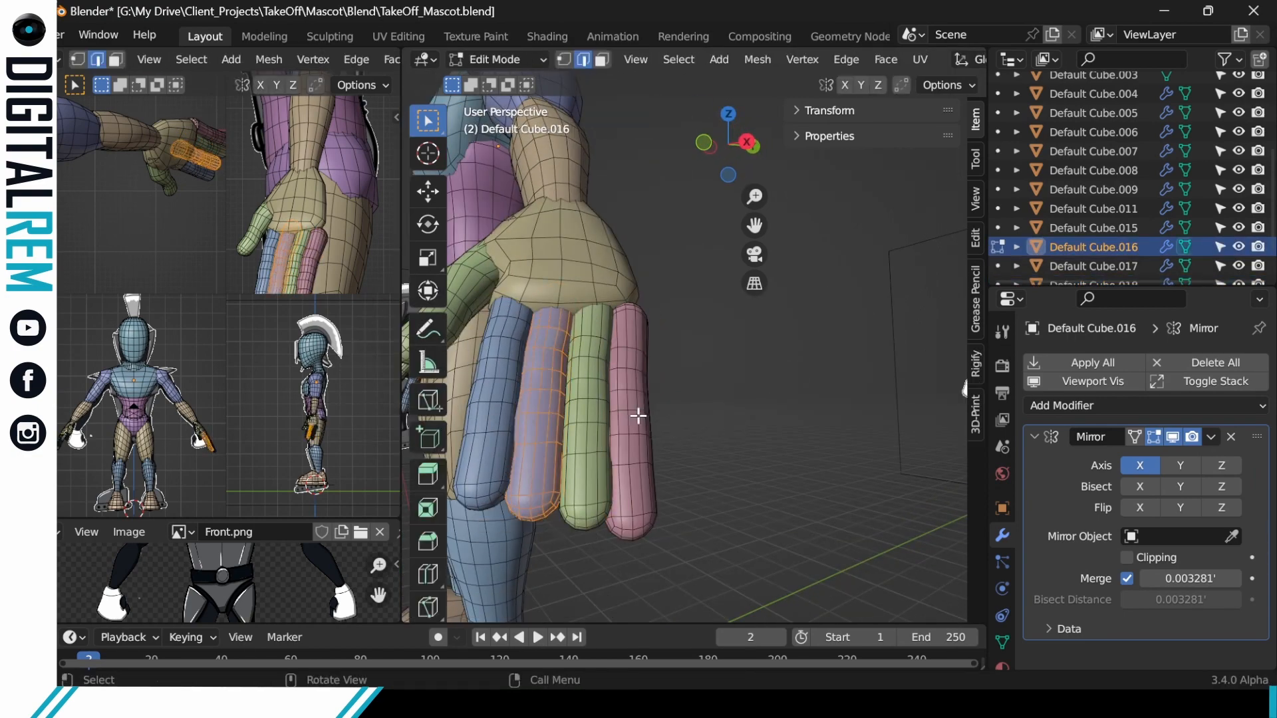
Select all four finger objects together in Object Mode.
{"action": "key", "text": "Tab"}
{"action": "middle_click_drag", "start_coordinate": [639, 416], "coordinate": [484, 403]}
{"action": "middle_click_drag", "start_coordinate": [738, 364], "coordinate": [818, 373]}
{"action": "left_click_drag", "start_coordinate": [808, 379], "coordinate": [691, 415]}
{"action": "middle_click_drag", "start_coordinate": [690, 415], "coordinate": [608, 398]}
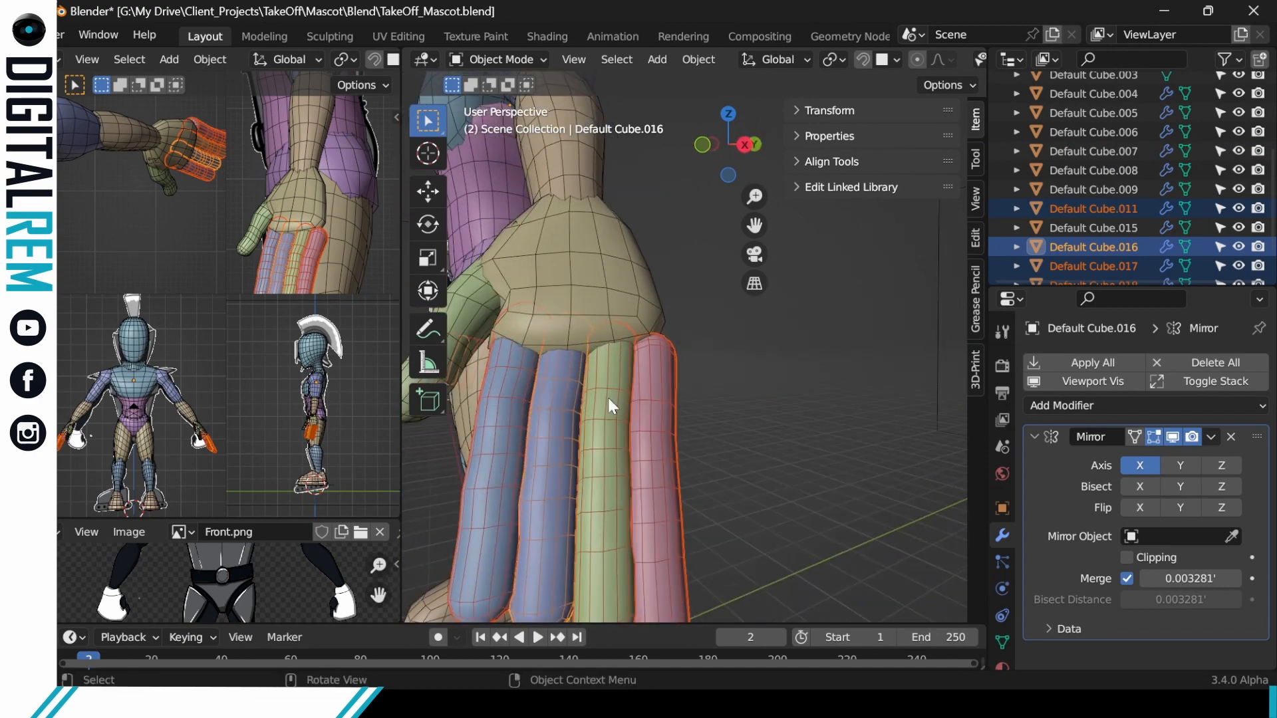
Move the meshes of all four fingers against the palm and rotate them to follow the hand's direction.
{"action": "key", "text": "Tab"}
{"action": "key", "text": "l"}
{"action": "key", "text": "g"}
{"action": "left_click", "coordinate": [672, 362]}
{"action": "scroll", "coordinate": [778, 450], "scroll_direction": "down", "scroll_amount": 6}
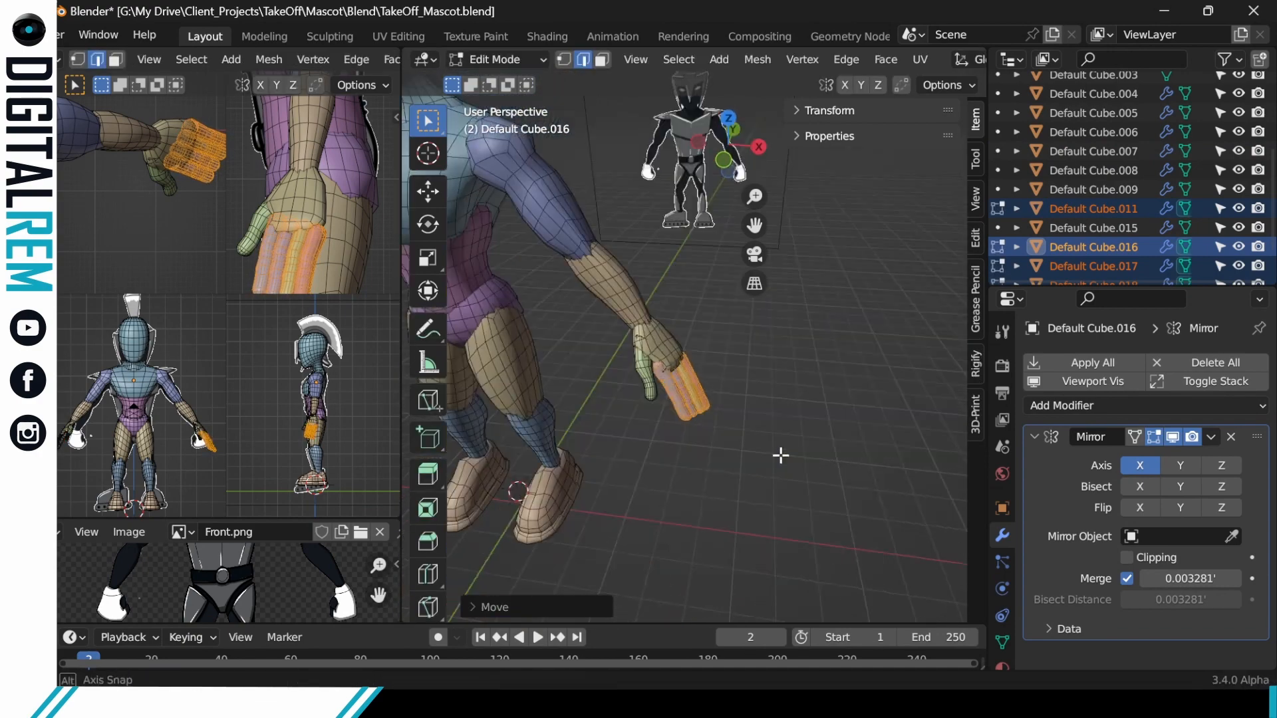
{"action": "middle_click_drag", "start_coordinate": [713, 321], "coordinate": [638, 392]}
{"action": "key", "text": "r"}
{"action": "left_click", "coordinate": [658, 370]}
Select the green ring finger on its own and adjust its position under the palm.
{"action": "scroll", "coordinate": [732, 428], "scroll_direction": "down", "scroll_amount": 3}
{"action": "scroll", "coordinate": [665, 396], "scroll_direction": "up", "scroll_amount": 3}
{"action": "left_click", "coordinate": [740, 407]}
{"action": "mouse_move", "coordinate": [725, 399]}
{"action": "middle_mouse_down"}
{"action": "mouse_move", "coordinate": [705, 400]}
{"action": "mouse_move", "coordinate": [661, 302]}
{"action": "mouse_move", "coordinate": [742, 397]}
{"action": "middle_mouse_up"}
{"action": "left_click", "coordinate": [743, 398]}
{"action": "key", "text": "Tab"}
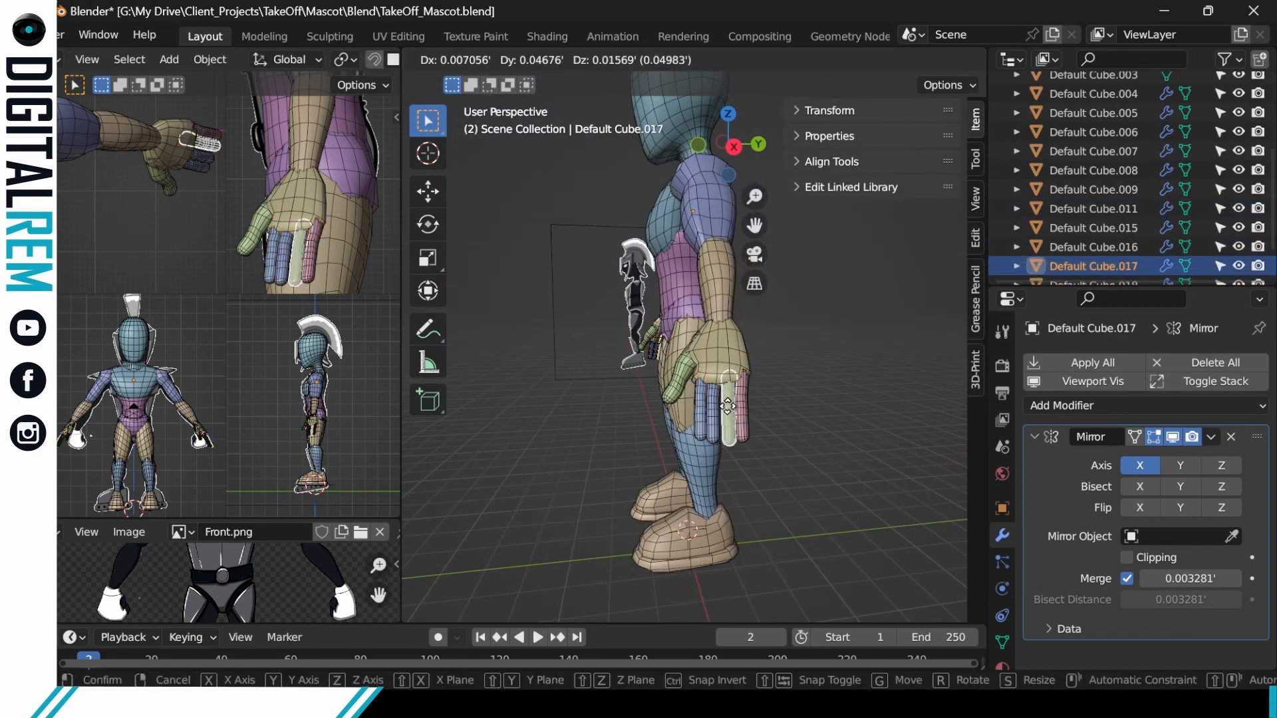
Move the meshes of the middle finger and the pink little finger to stagger the fingertips.
{"action": "left_click", "coordinate": [713, 413]}
{"action": "key", "text": "Tab"}
{"action": "key", "text": "ctrl+l"}
{"action": "key", "text": "g"}
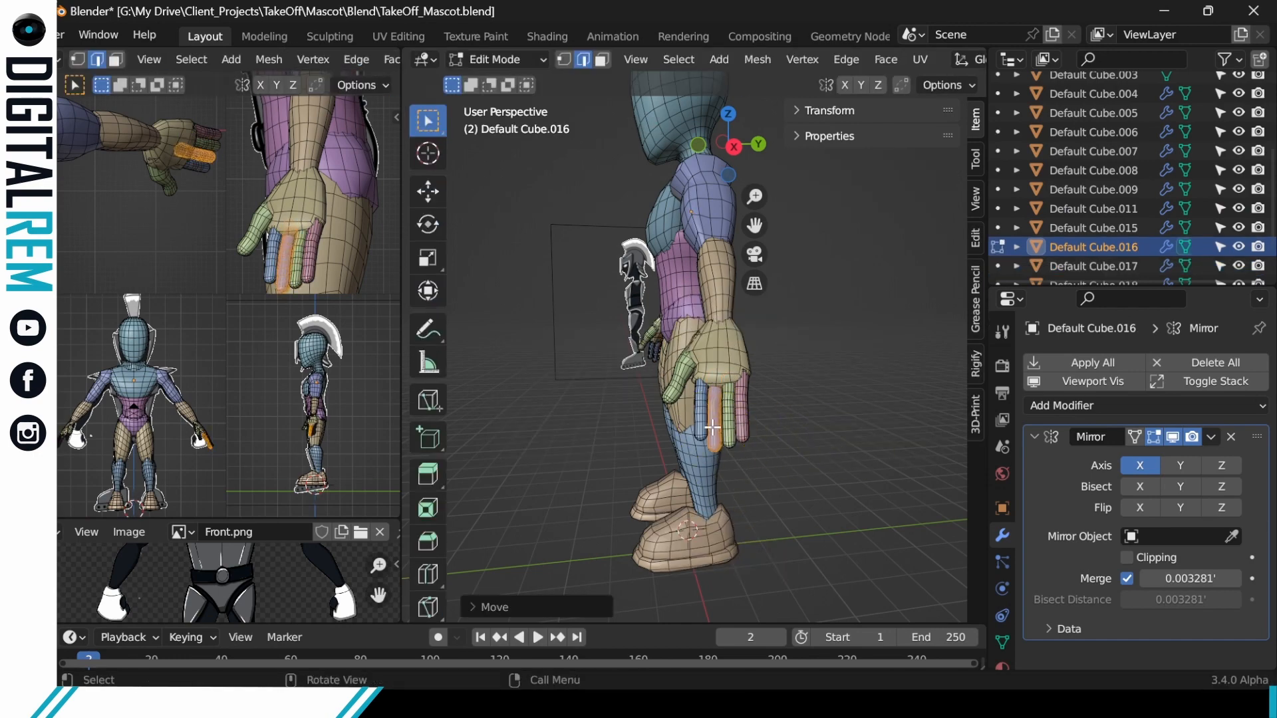
{"action": "left_click", "coordinate": [740, 400]}
{"action": "key", "text": "ctrl+l"}
{"action": "key", "text": "g"}
{"action": "left_click", "coordinate": [743, 403]}
{"action": "middle_click_drag", "start_coordinate": [743, 403], "coordinate": [789, 439]}
{"action": "middle_click_drag", "start_coordinate": [788, 439], "coordinate": [872, 432]}
{"action": "key", "text": "Tab"}
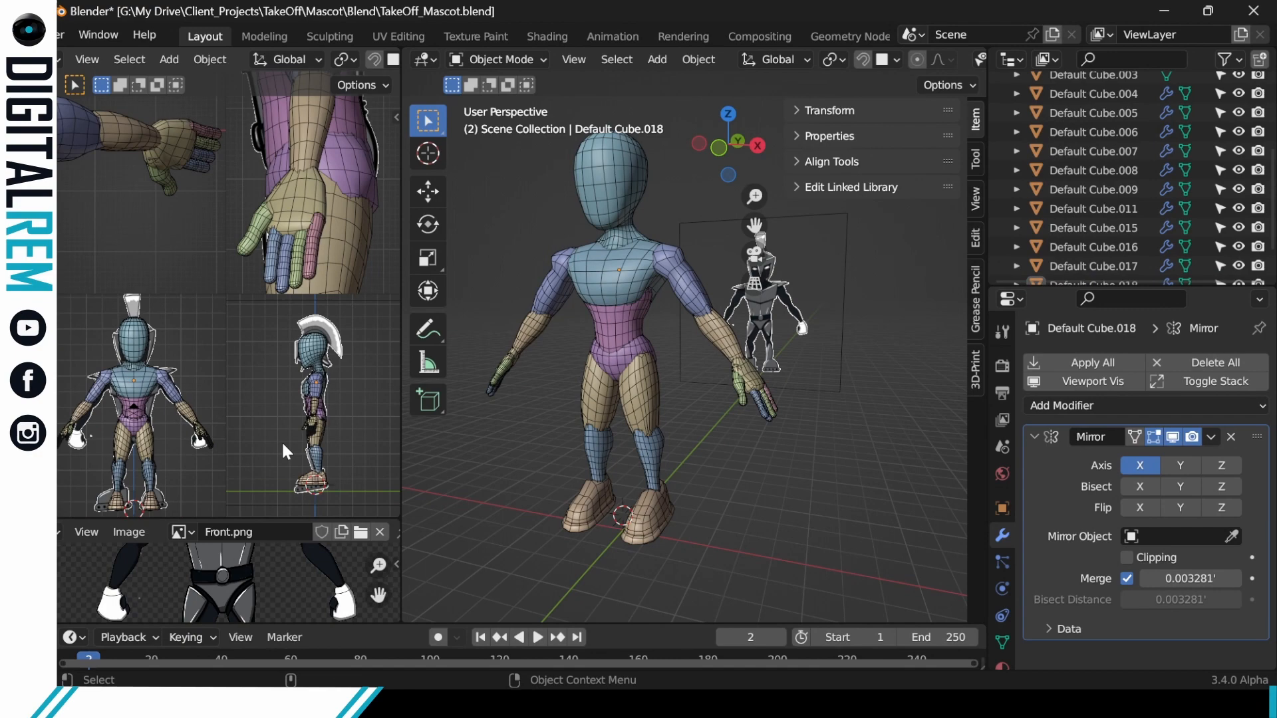
Save the mascot file.
{"action": "mouse_move", "coordinate": [765, 406]}
{"action": "middle_mouse_down", "text": "ctrl"}
{"action": "mouse_move", "coordinate": [784, 319]}
{"action": "mouse_move", "coordinate": [779, 399]}
{"action": "middle_mouse_up", "text": "ctrl"}
{"action": "middle_click_drag", "start_coordinate": [779, 399], "coordinate": [712, 326]}
{"action": "mouse_move", "coordinate": [712, 326]}
{"action": "middle_mouse_down", "text": "shift"}
{"action": "mouse_move", "coordinate": [751, 458]}
{"action": "mouse_move", "coordinate": [825, 415]}
{"action": "mouse_move", "coordinate": [848, 425]}
{"action": "mouse_move", "coordinate": [825, 465]}
{"action": "mouse_move", "coordinate": [791, 426]}
{"action": "middle_mouse_up", "text": "shift"}
{"action": "key", "text": "ctrl+Tab"}
{"action": "left_click", "coordinate": [817, 480]}
{"action": "key", "text": "ctrl+s"}
Shift a finger's mesh in Edit Mode to fan the fingers out under the palm.
{"action": "left_click_drag", "start_coordinate": [752, 431], "coordinate": [772, 436]}
{"action": "mouse_move", "coordinate": [892, 426]}
{"action": "middle_mouse_down"}
{"action": "mouse_move", "coordinate": [793, 432]}
{"action": "mouse_move", "coordinate": [812, 410]}
{"action": "middle_mouse_up"}
{"action": "middle_click_drag", "start_coordinate": [805, 466], "coordinate": [875, 518]}
{"action": "middle_click_drag", "start_coordinate": [770, 414], "coordinate": [858, 392]}
{"action": "key", "text": "Tab"}
{"action": "key", "text": "l"}
{"action": "key", "text": "g"}
{"action": "key", "text": "Tab"}
{"action": "left_click", "coordinate": [690, 291]}
Shift the middle finger's mesh to even out the finger spacing and select the green ring finger's whole mesh.
{"action": "key", "text": "Tab"}
{"action": "key", "text": "l"}
{"action": "key", "text": "g"}
{"action": "left_click", "coordinate": [741, 277]}
{"action": "key", "text": "Tab"}
{"action": "left_click", "coordinate": [785, 293]}
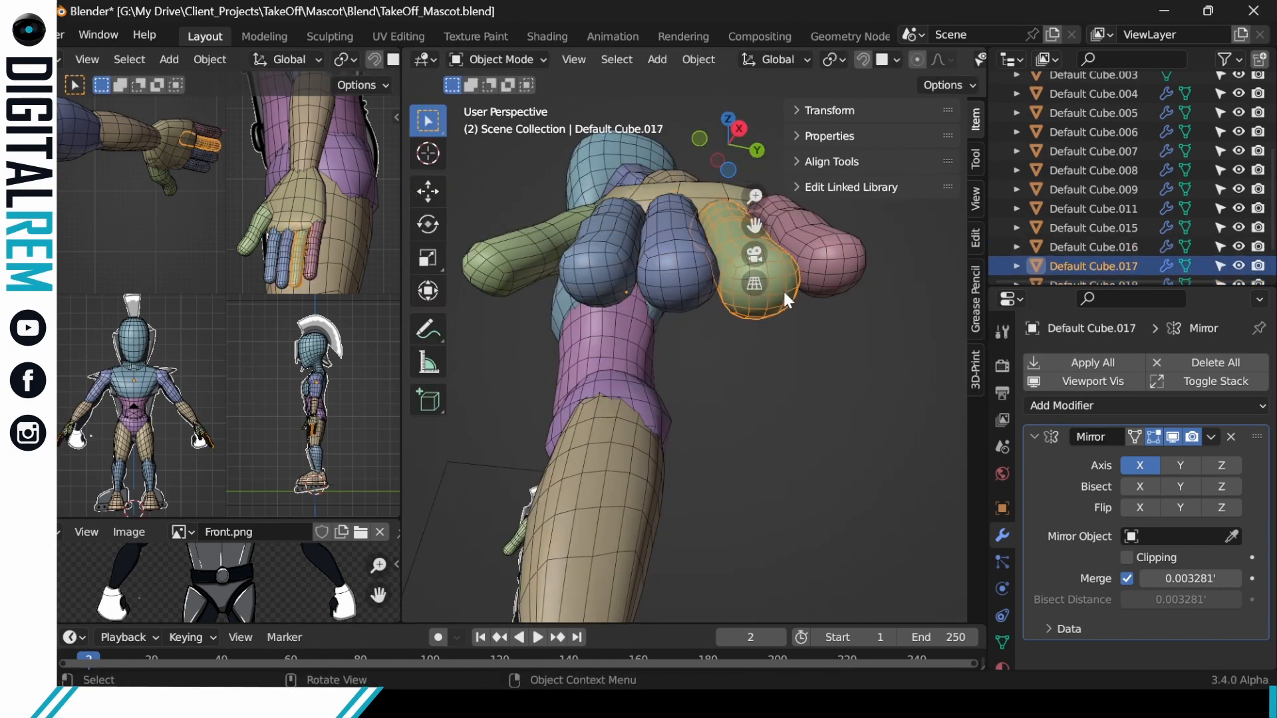
{"action": "key", "text": "Tab"}
{"action": "key", "text": "l"}
{"action": "mouse_move", "coordinate": [785, 299]}
{"action": "middle_mouse_down"}
{"action": "mouse_move", "coordinate": [751, 296]}
{"action": "mouse_move", "coordinate": [713, 348]}
{"action": "middle_mouse_up"}
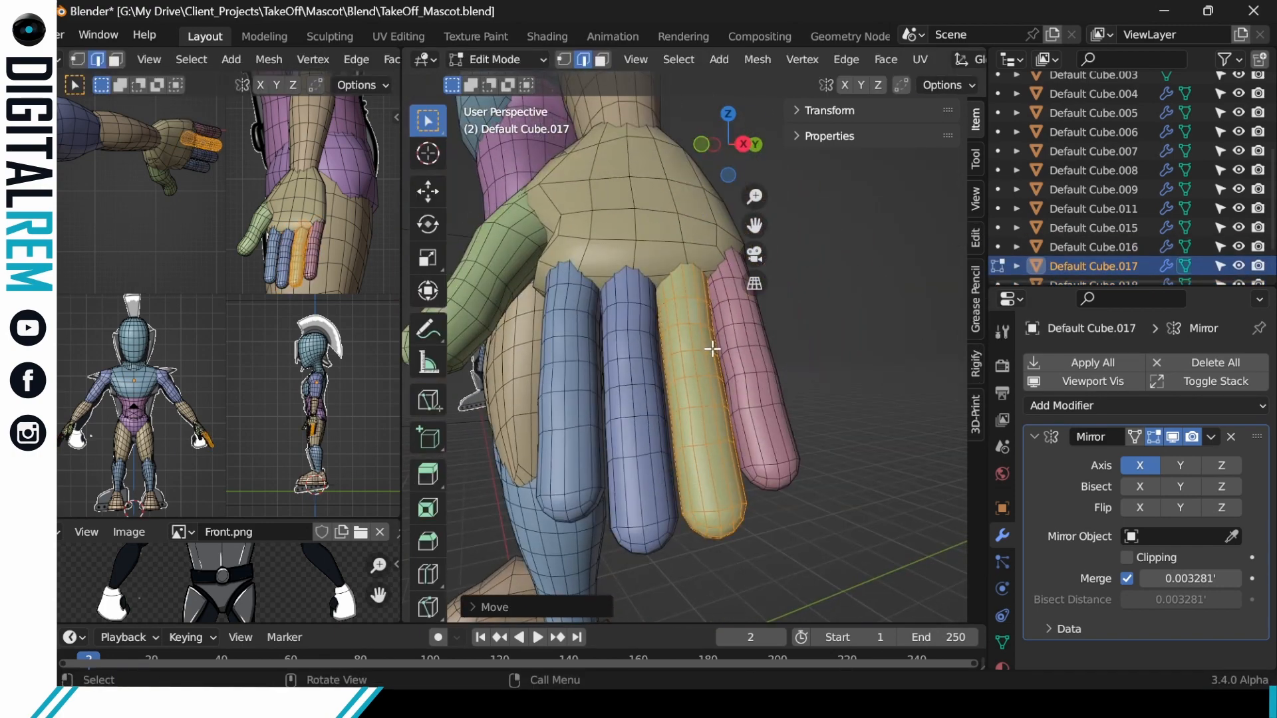
Sculpt the green ring finger with Elastic Deform and switch sculpting to the pink little finger.
{"action": "key", "text": "Tab"}
{"action": "middle_click_drag", "start_coordinate": [707, 523], "coordinate": [746, 502]}
{"action": "left_click", "coordinate": [747, 502]}
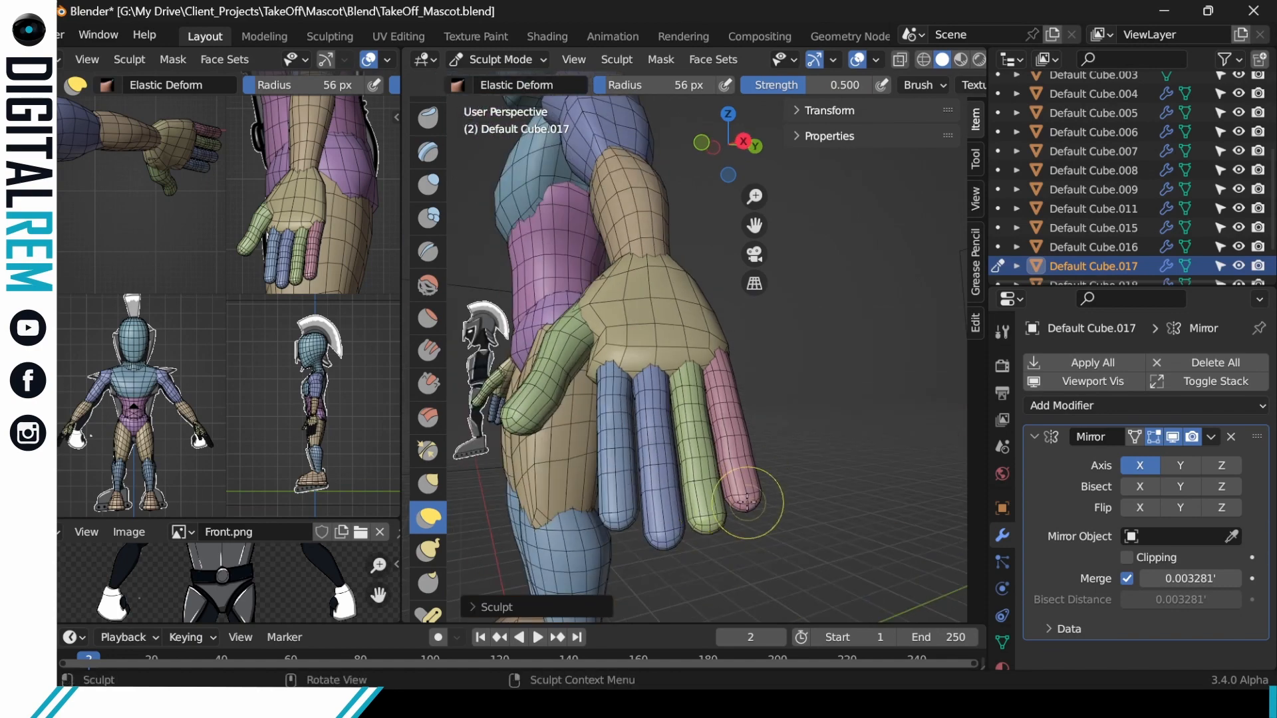
{"action": "middle_click_drag", "start_coordinate": [694, 419], "coordinate": [697, 426]}
{"action": "key", "text": "ctrl+Tab"}
{"action": "left_click", "coordinate": [736, 388]}
{"action": "key", "text": "ctrl+Tab"}
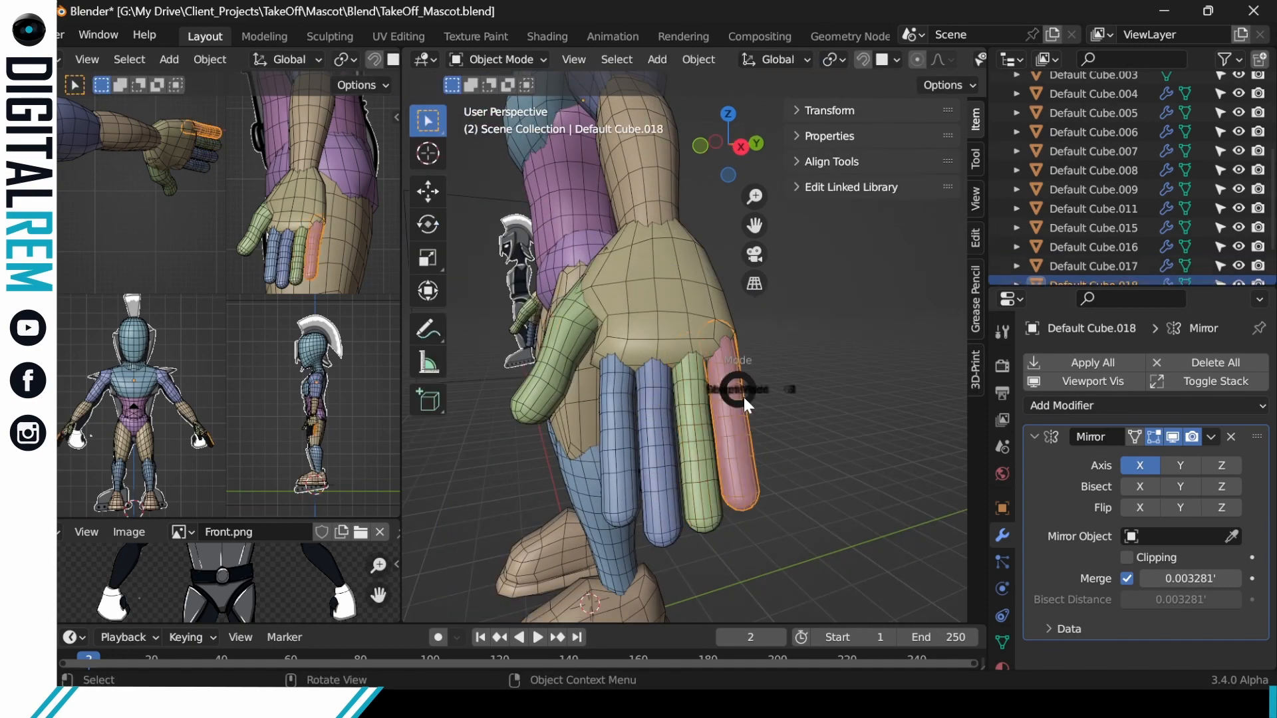
Reshape the blue index finger and the neighbouring middle finger in Sculpt Mode.
{"action": "key", "text": "ctrl+Tab"}
{"action": "left_click", "coordinate": [613, 396]}
{"action": "key", "text": "ctrl+Tab"}
{"action": "key", "text": "ctrl+Tab"}
{"action": "left_click", "coordinate": [660, 435]}
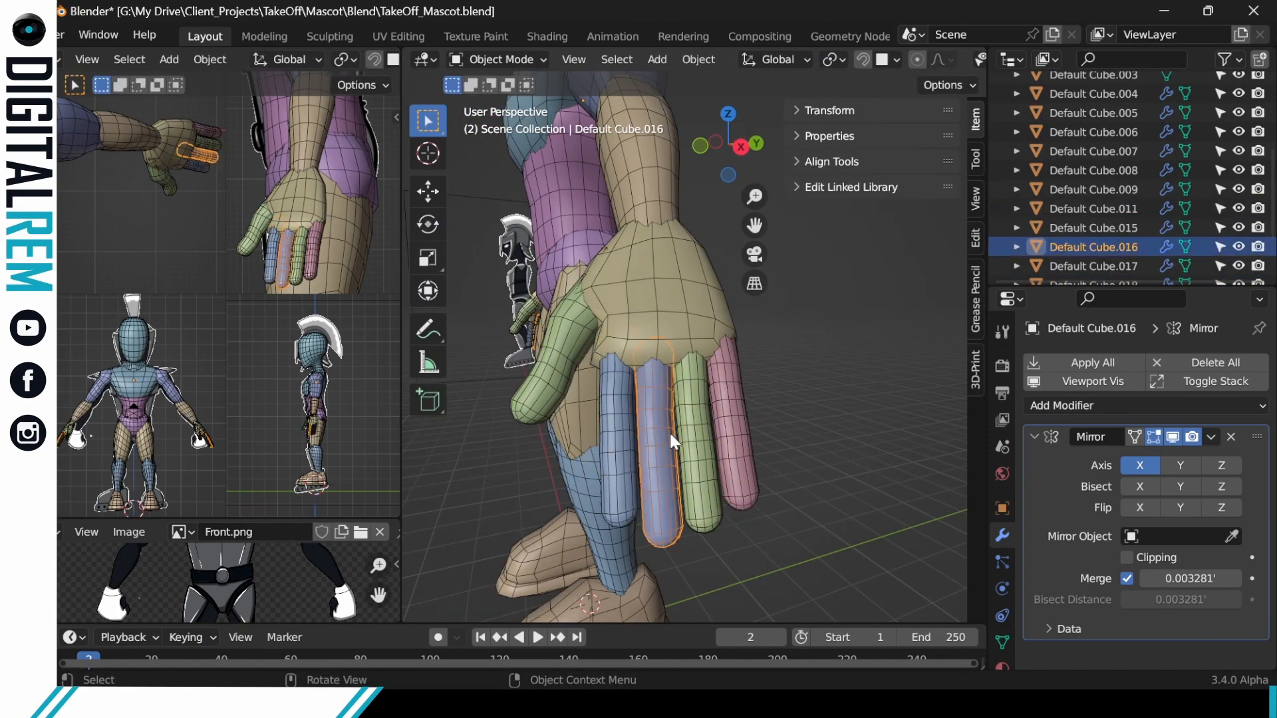
{"action": "key", "text": "ctrl+Tab"}
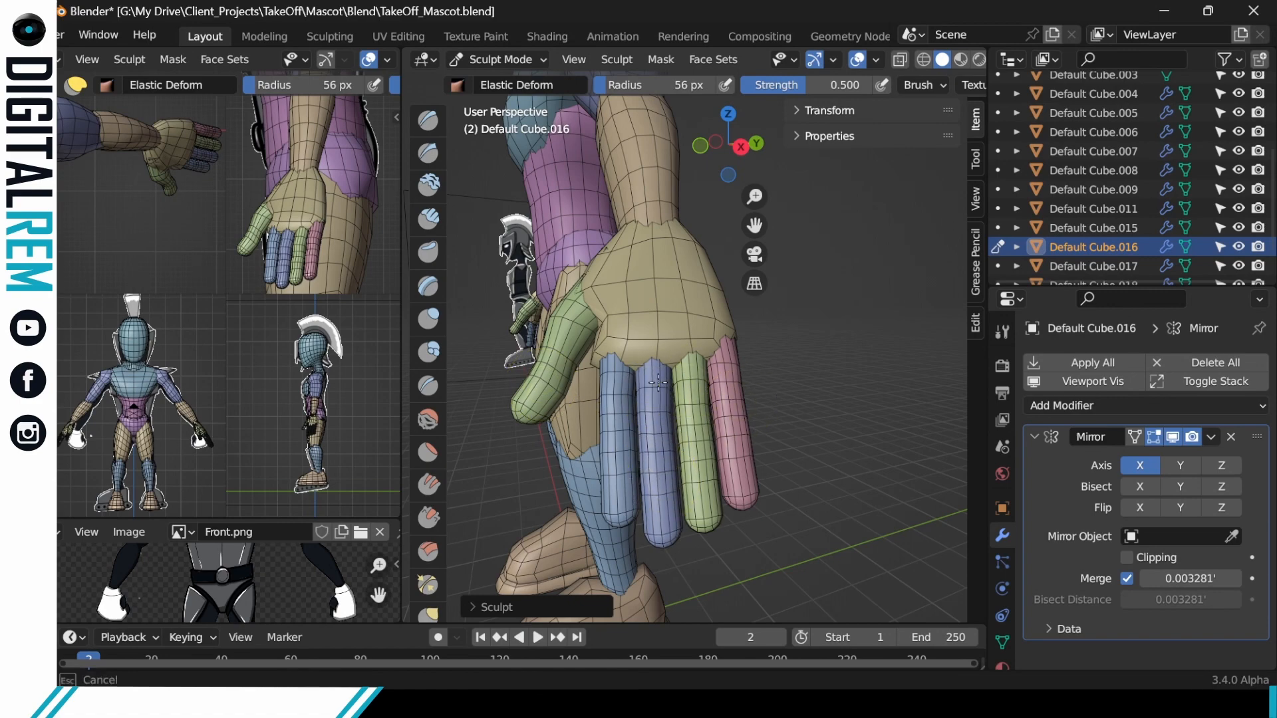
Refine the green ring finger and the pink little finger with Elastic Deform.
{"action": "key", "text": "ctrl+Tab"}
{"action": "left_click", "coordinate": [695, 376]}
{"action": "key", "text": "ctrl+Tab"}
{"action": "key", "text": "ctrl+Tab"}
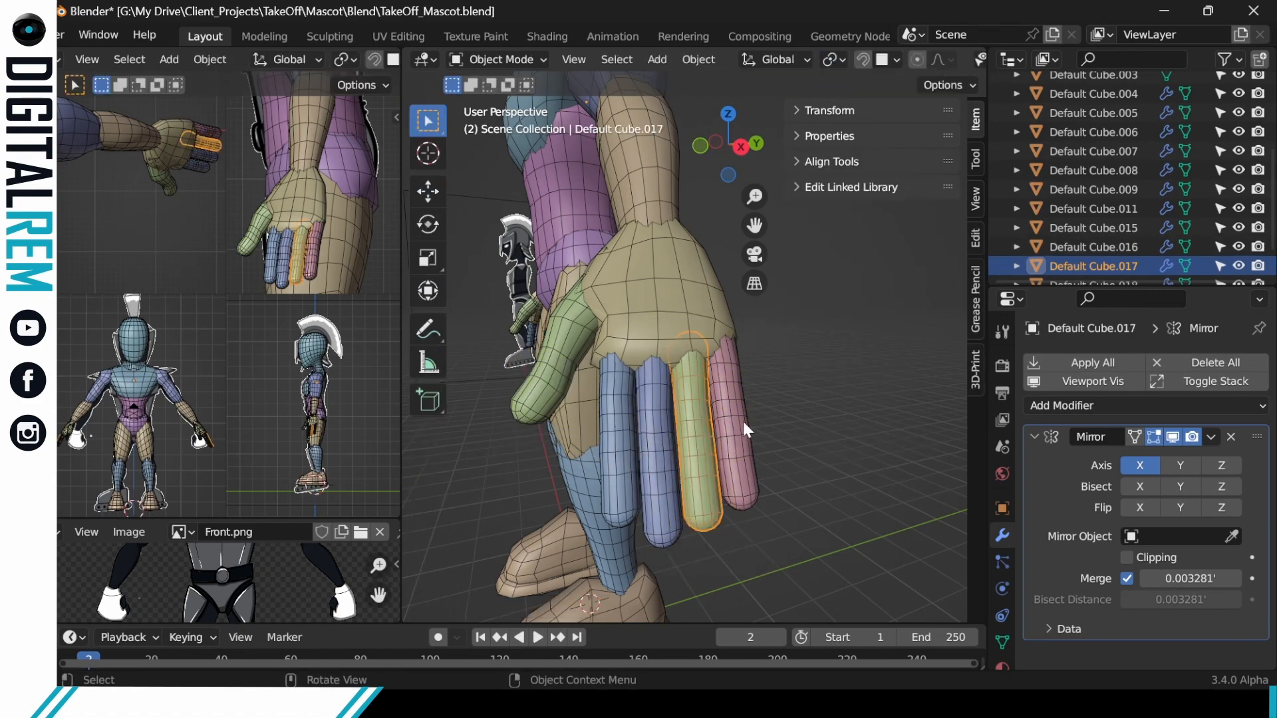
{"action": "left_click", "coordinate": [734, 400]}
{"action": "key", "text": "ctrl+Tab"}
{"action": "middle_click_drag", "start_coordinate": [745, 500], "coordinate": [682, 435]}
Touch up the green ring finger and the middle finger with Elastic Deform while viewing the hand from below.
{"action": "key", "text": "ctrl+Tab"}
{"action": "left_click", "coordinate": [636, 426]}
{"action": "key", "text": "ctrl+Tab"}
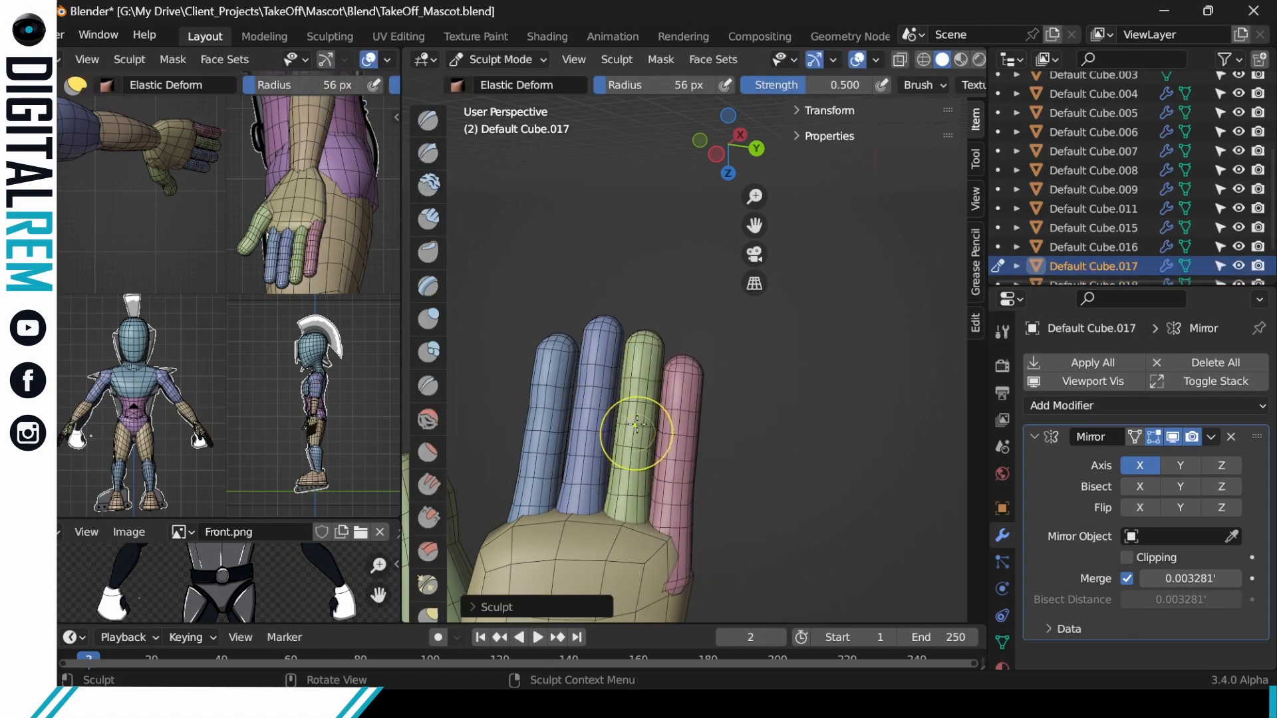
{"action": "key", "text": "ctrl+Tab"}
{"action": "left_click", "coordinate": [601, 353]}
{"action": "key", "text": "ctrl+Tab"}
{"action": "key", "text": "ctrl+Tab"}
{"action": "right_click", "coordinate": [656, 504]}
{"action": "middle_click_drag", "start_coordinate": [655, 504], "coordinate": [579, 468]}
{"action": "left_click", "coordinate": [578, 470]}
Switch sculpting to the green thumb and adjust its shape beside the palm with Elastic Deform.
{"action": "key", "text": "ctrl+Tab"}
{"action": "left_click", "coordinate": [713, 471]}
{"action": "scroll", "coordinate": [665, 399], "scroll_direction": "down", "scroll_amount": 5}
{"action": "middle_click_drag", "start_coordinate": [713, 471], "coordinate": [604, 342]}
{"action": "scroll", "coordinate": [665, 386], "scroll_direction": "up", "scroll_amount": 5}
{"action": "key", "text": "ctrl+Tab"}
{"action": "left_click_drag", "start_coordinate": [609, 333], "coordinate": [618, 346]}
{"action": "mouse_move", "coordinate": [673, 401]}
{"action": "middle_mouse_down"}
{"action": "mouse_move", "coordinate": [628, 452]}
{"action": "mouse_move", "coordinate": [634, 410]}
{"action": "middle_mouse_up"}
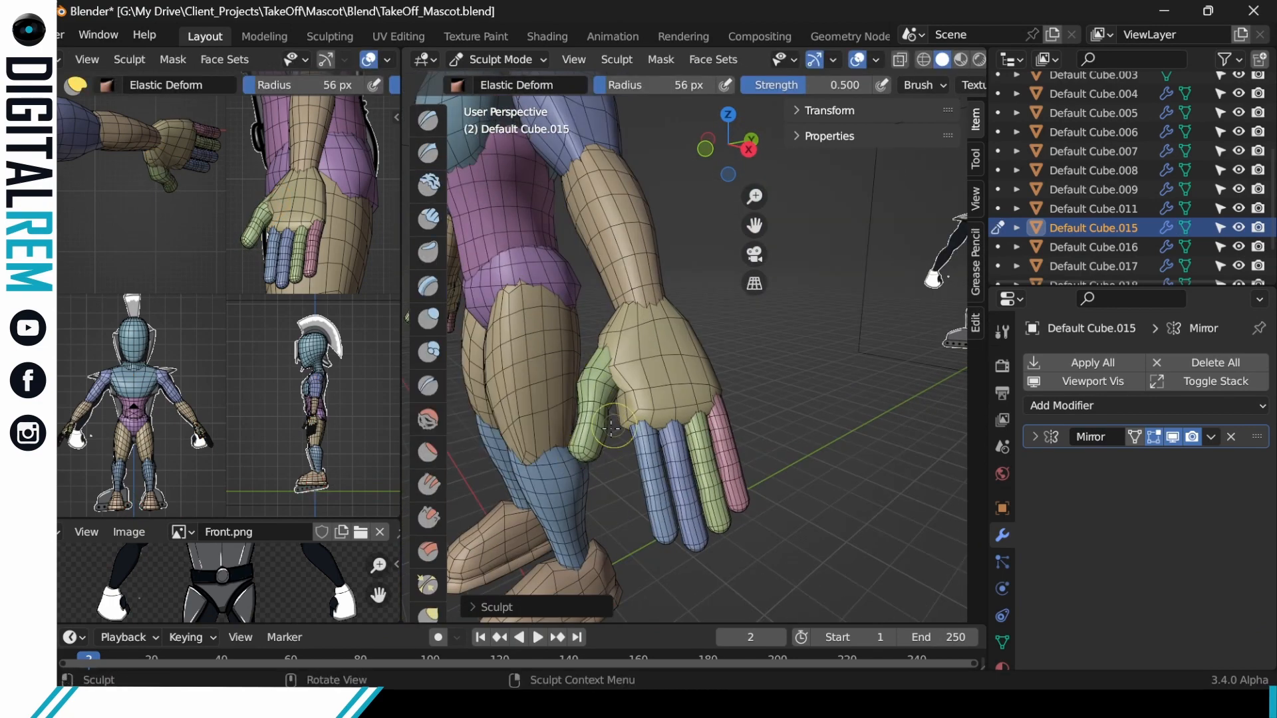
Switch sculpting to the forearm and reshape it with Elastic Deform at a 35 px radius.
{"action": "scroll", "coordinate": [726, 358], "scroll_direction": "down", "scroll_amount": 4}
{"action": "middle_click_drag", "start_coordinate": [726, 358], "coordinate": [730, 409]}
{"action": "scroll", "coordinate": [725, 284], "scroll_direction": "down", "scroll_amount": 3}
{"action": "mouse_move", "coordinate": [725, 284]}
{"action": "middle_mouse_down"}
{"action": "mouse_move", "coordinate": [692, 249]}
{"action": "mouse_move", "coordinate": [708, 266]}
{"action": "middle_mouse_up"}
{"action": "key", "text": "ctrl+Tab"}
{"action": "left_click", "coordinate": [655, 286]}
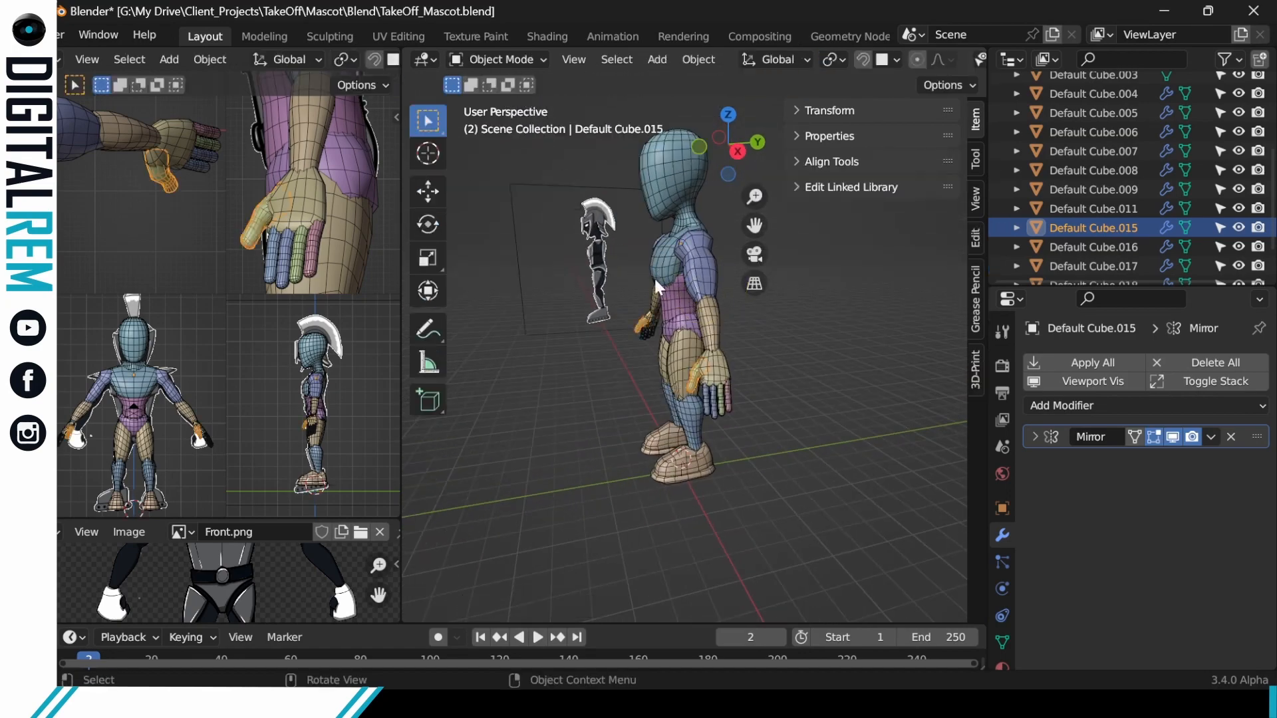
{"action": "left_click", "coordinate": [710, 325]}
{"action": "scroll", "coordinate": [712, 313], "scroll_direction": "up", "scroll_amount": 3}
{"action": "key", "text": "ctrl+Tab"}
{"action": "key", "text": "ctrl+Tab"}
{"action": "left_click_drag", "start_coordinate": [688, 352], "coordinate": [700, 363]}
Refine the forearm's contour near the wrist from the back and save the file.
{"action": "middle_click_drag", "start_coordinate": [752, 349], "coordinate": [683, 337]}
{"action": "middle_click_drag", "start_coordinate": [785, 379], "coordinate": [931, 373]}
{"action": "middle_click_drag", "start_coordinate": [690, 337], "coordinate": [578, 316]}
{"action": "middle_click_drag", "start_coordinate": [691, 342], "coordinate": [714, 356], "text": "shift"}
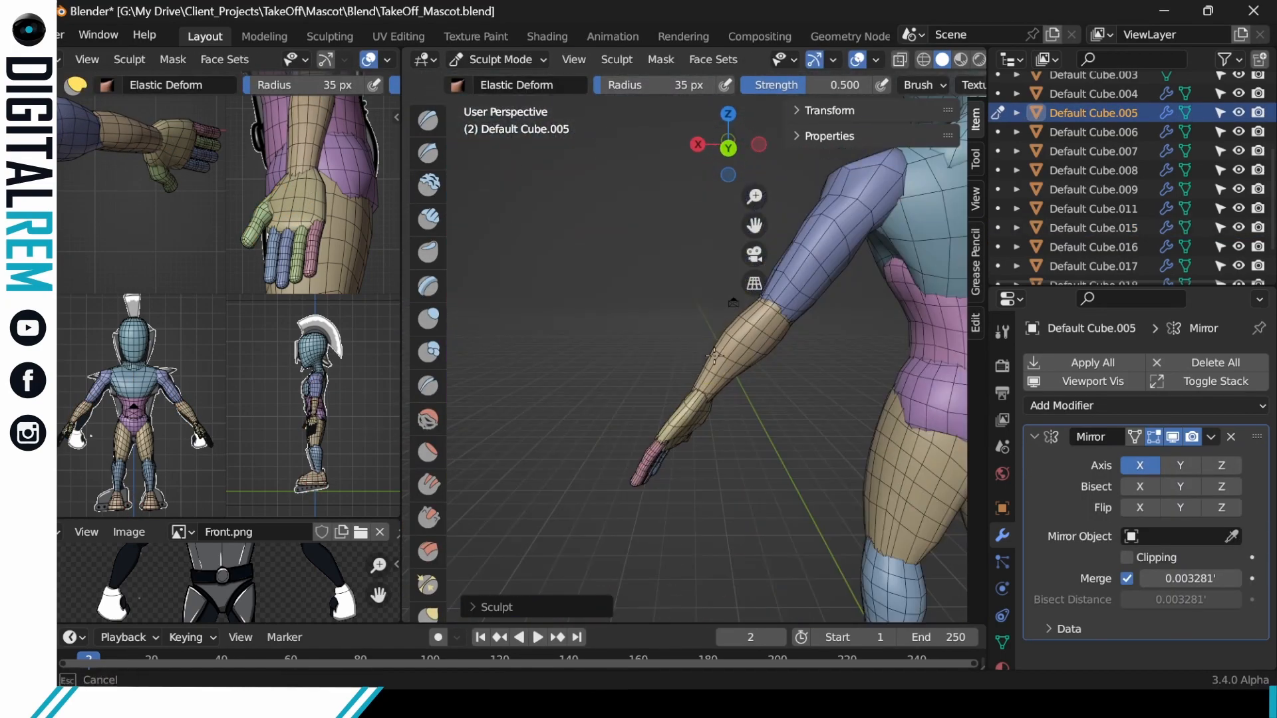
{"action": "left_click_drag", "start_coordinate": [714, 356], "coordinate": [727, 365]}
{"action": "mouse_move", "coordinate": [726, 365]}
{"action": "middle_mouse_down"}
{"action": "mouse_move", "coordinate": [825, 370]}
{"action": "mouse_move", "coordinate": [725, 373]}
{"action": "mouse_move", "coordinate": [864, 346]}
{"action": "middle_mouse_up"}
{"action": "mouse_move", "coordinate": [845, 313]}
{"action": "middle_mouse_down", "text": "ctrl"}
{"action": "mouse_move", "coordinate": [852, 397]}
{"action": "mouse_move", "coordinate": [776, 464]}
{"action": "middle_mouse_up", "text": "ctrl"}
{"action": "key", "text": "ctrl+s"}
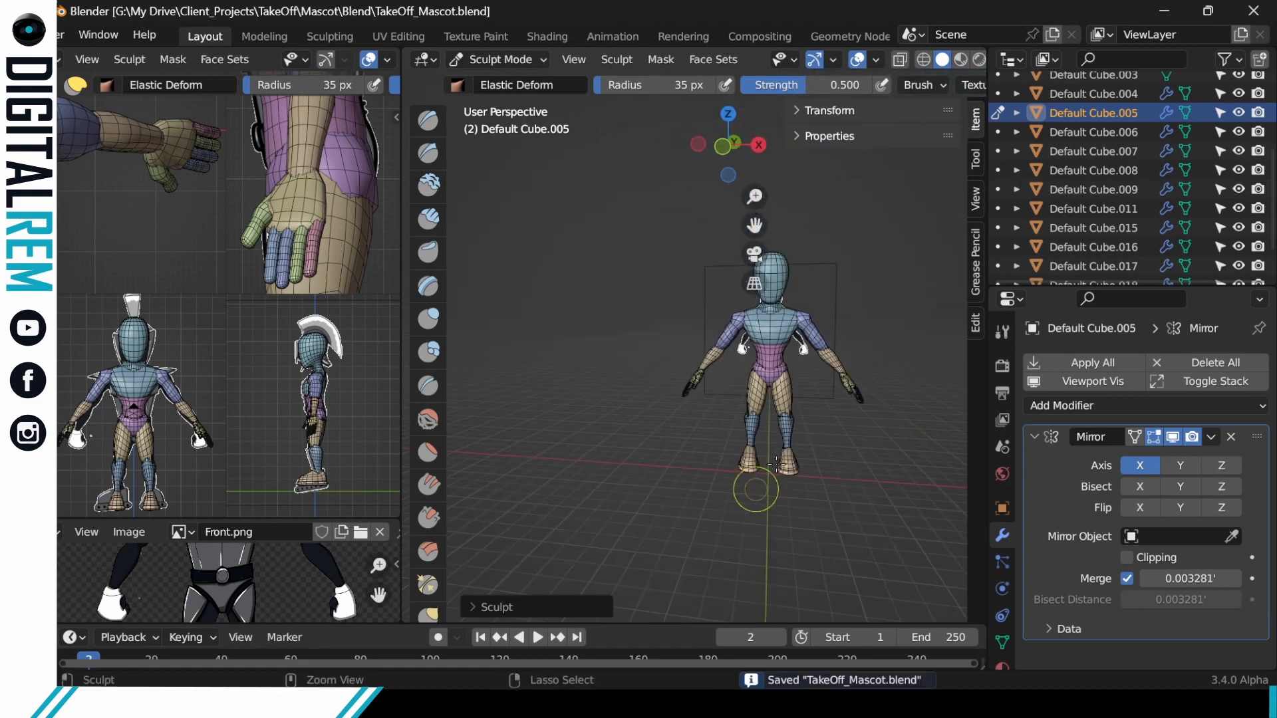